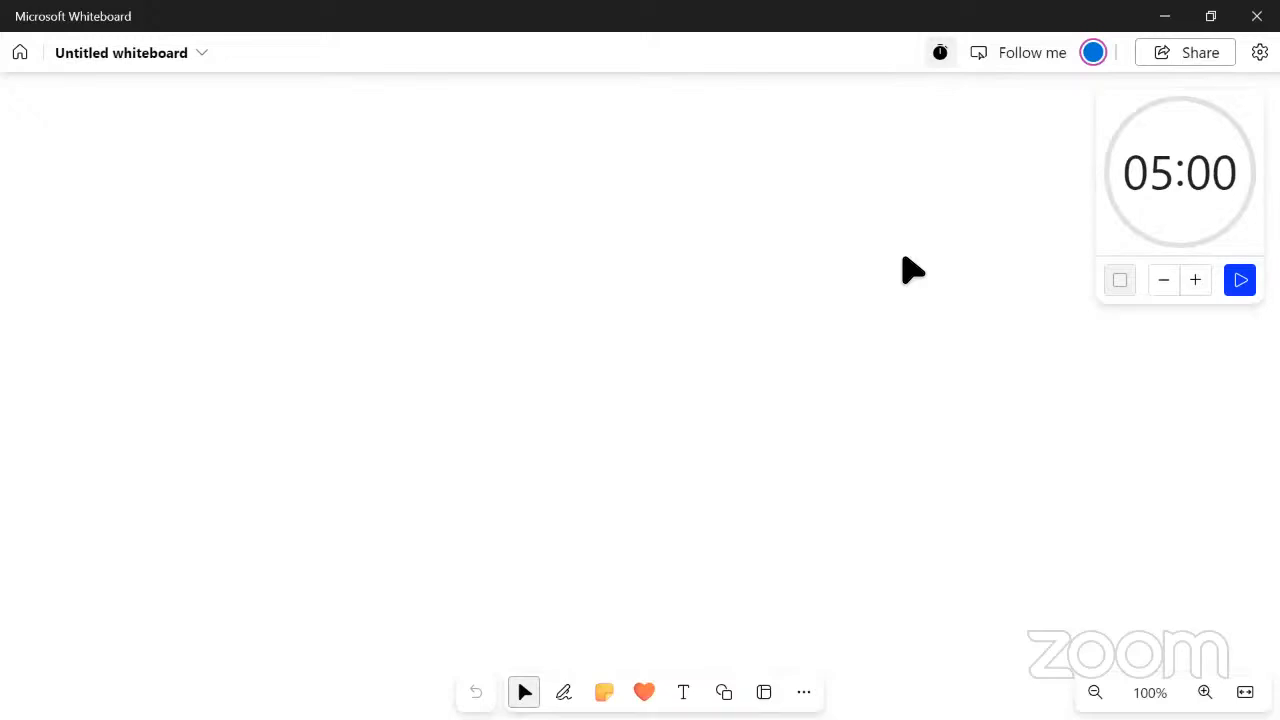
left_click(786, 436)
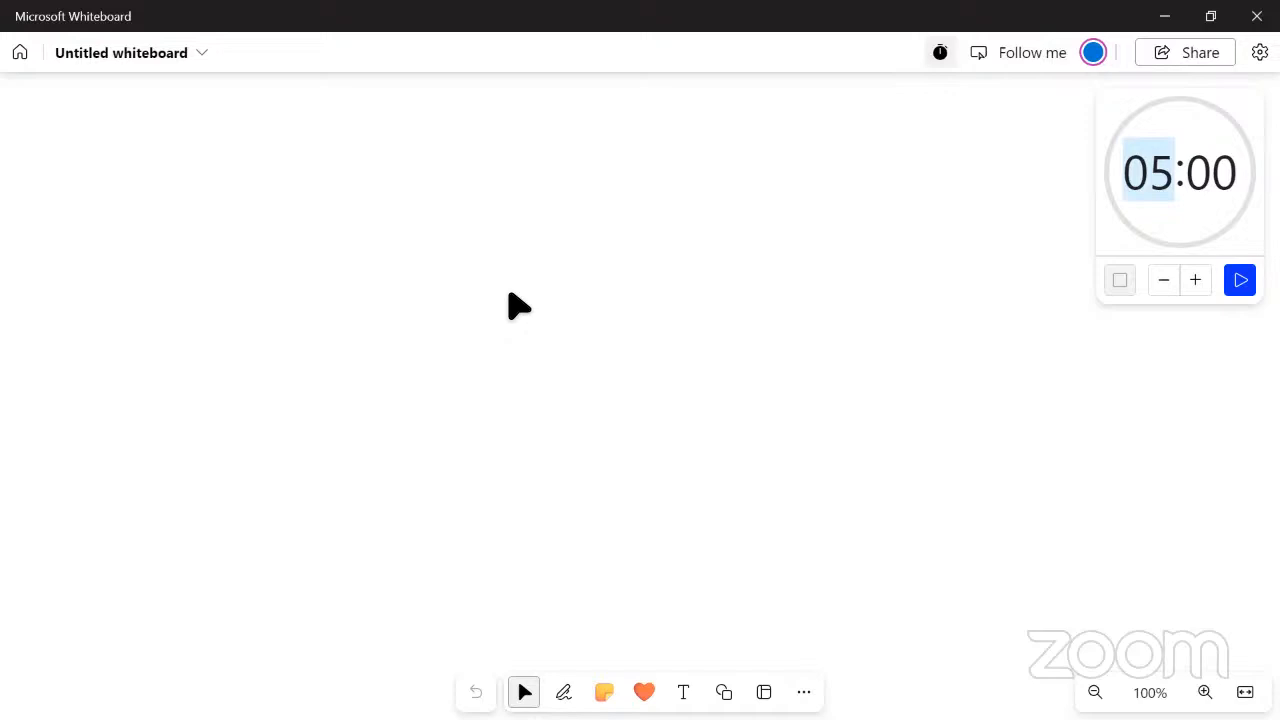
key("alt+Tab")
key("alt+Tab")
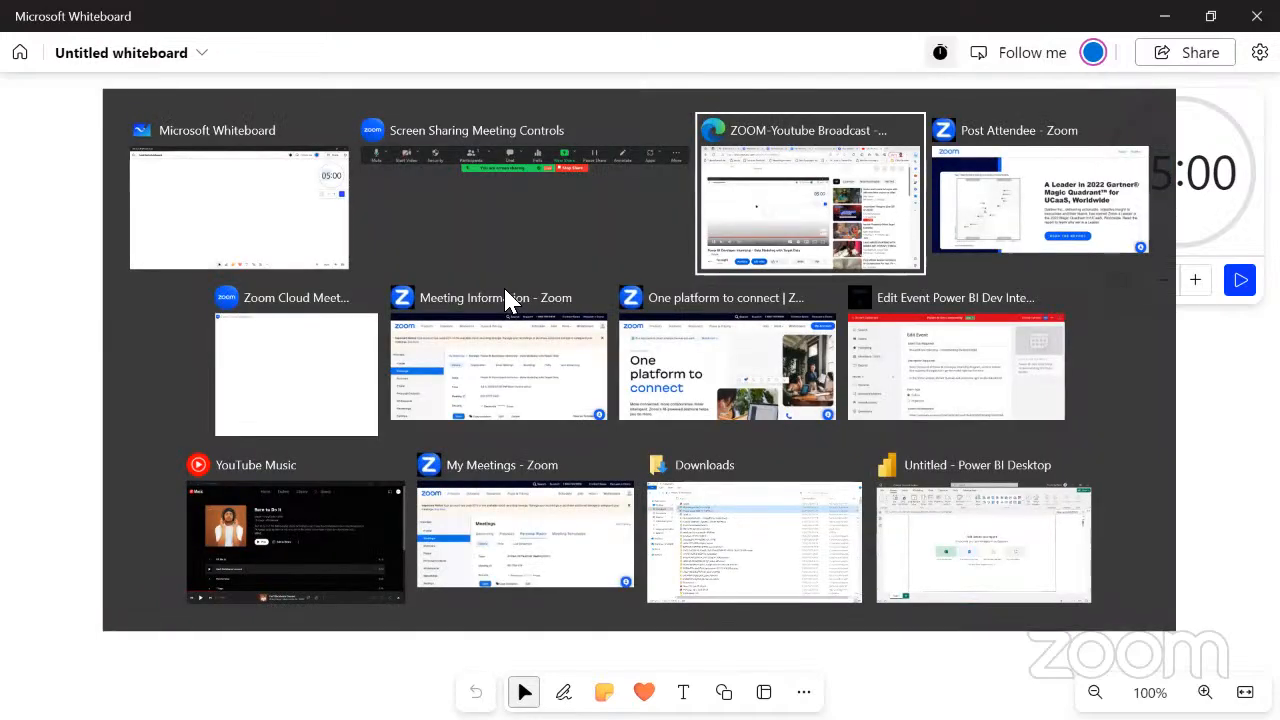
key("alt+shift+Tab")
key("alt+shift+Tab")
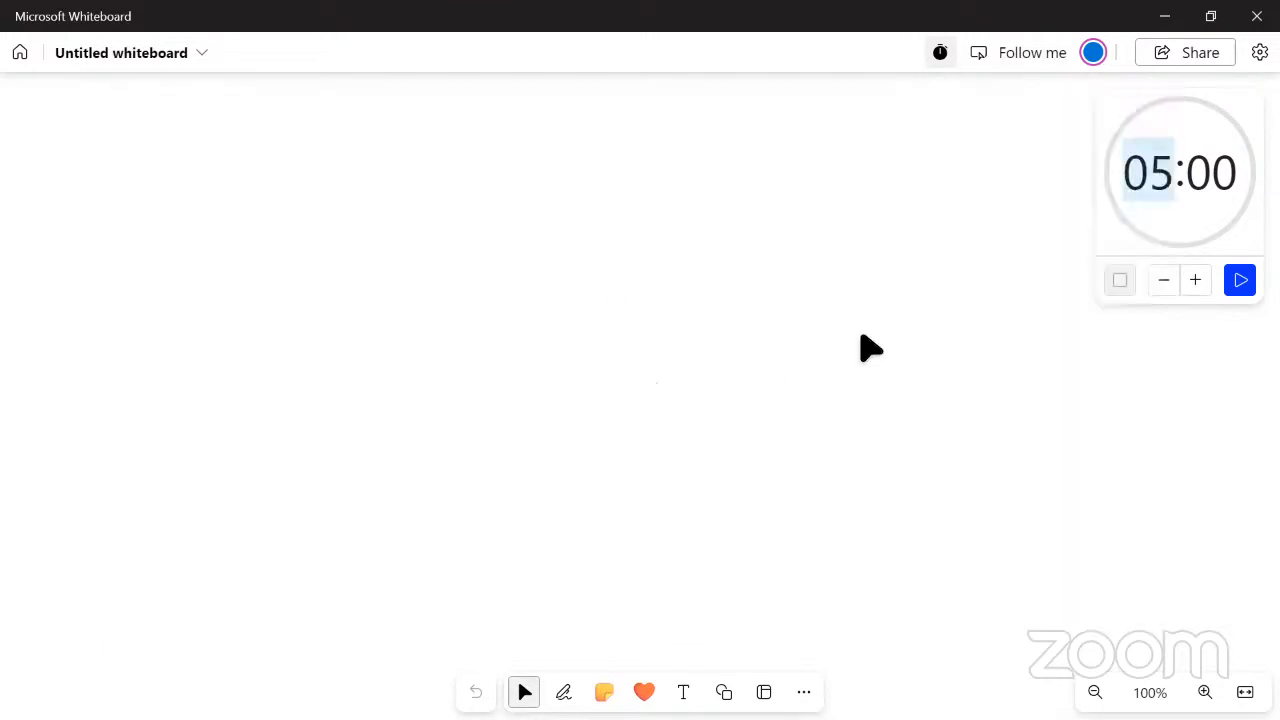
Switch to the browser and pause the live YouTube broadcast of the session
key("alt+Tab")
key("alt+Tab")
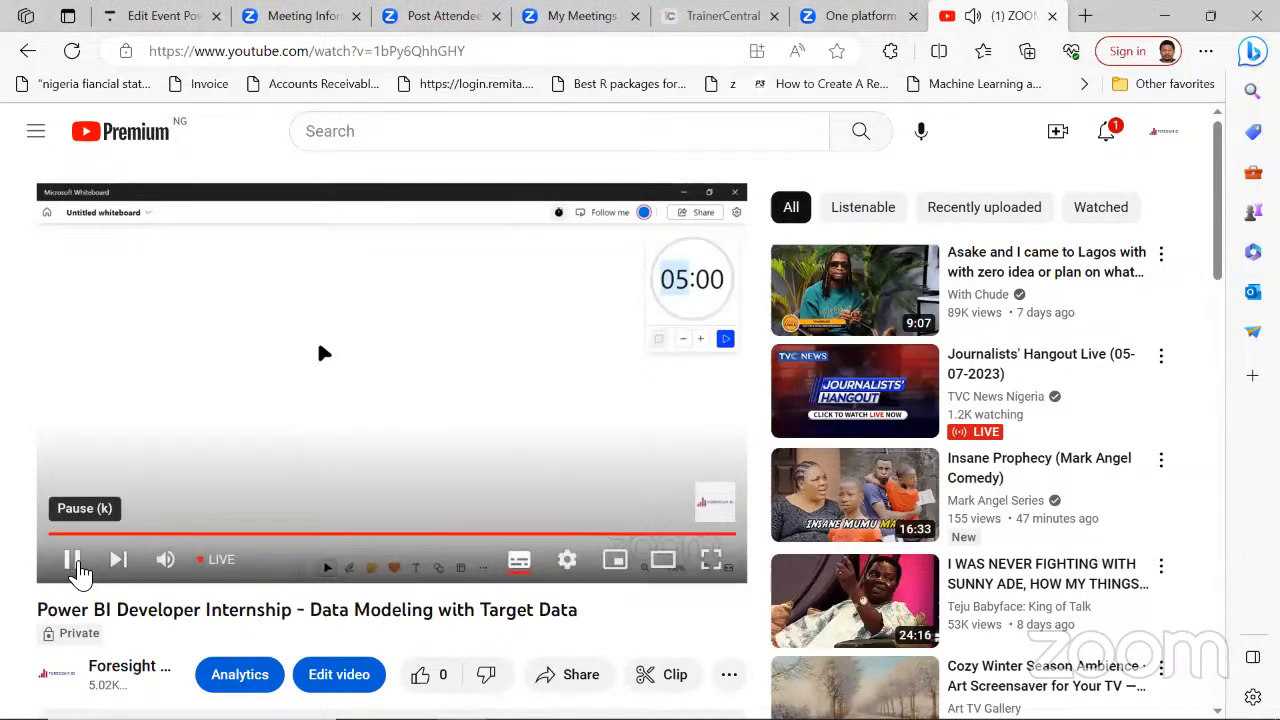
left_click(71, 559)
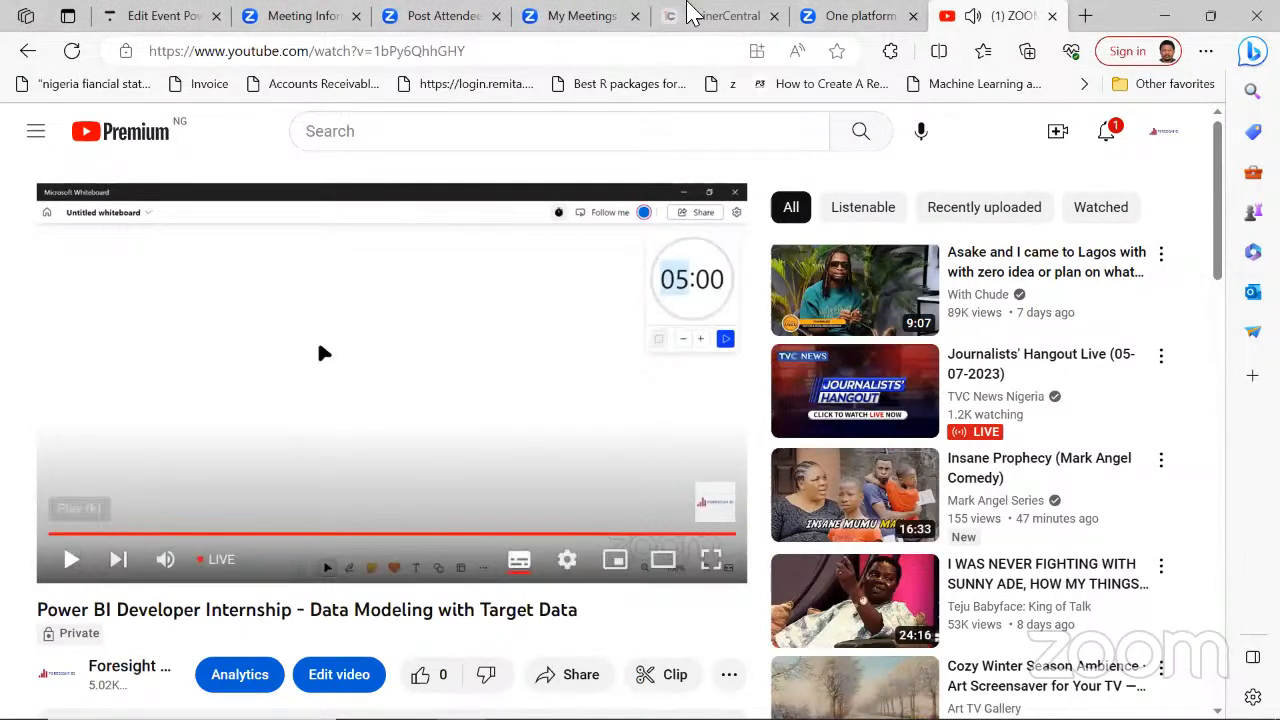
Open training.foresightbi.com.ng in a new browser tab and look at its All Courses section
left_click(160, 25)
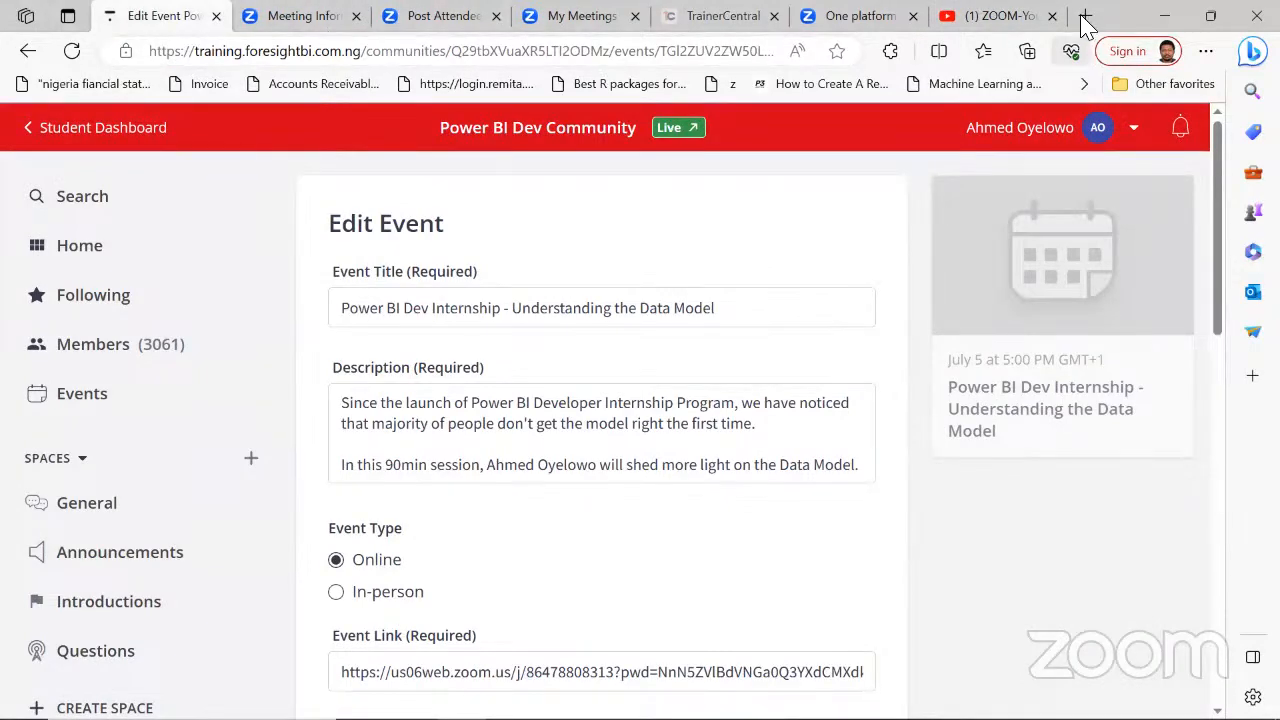
key("ctrl+t")
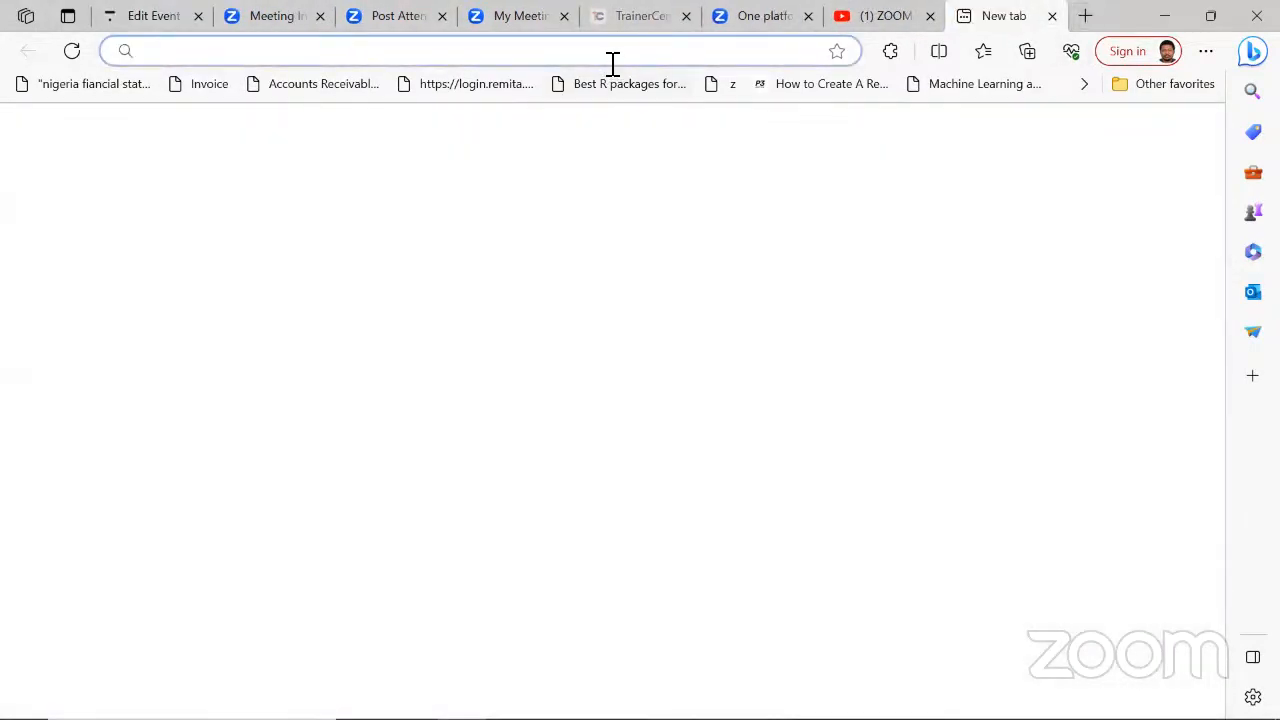
type("tra")
key("Return")
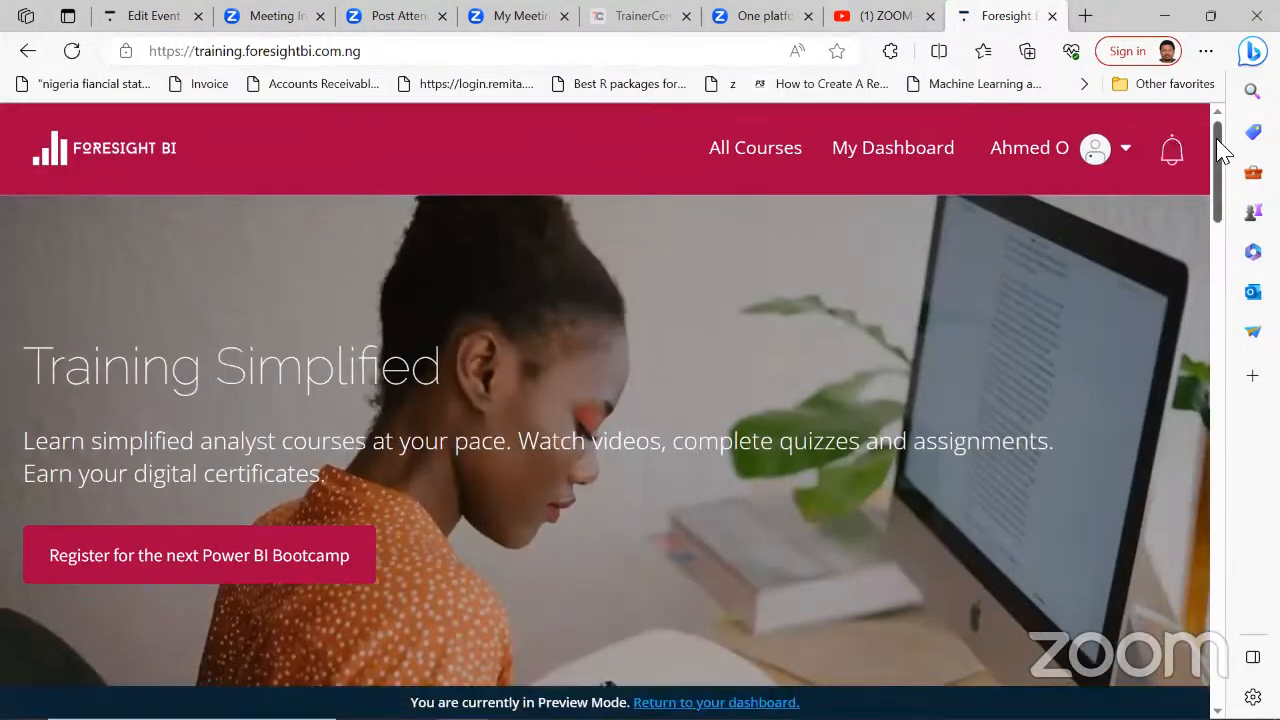
left_click_drag(1223, 143, 1229, 314)
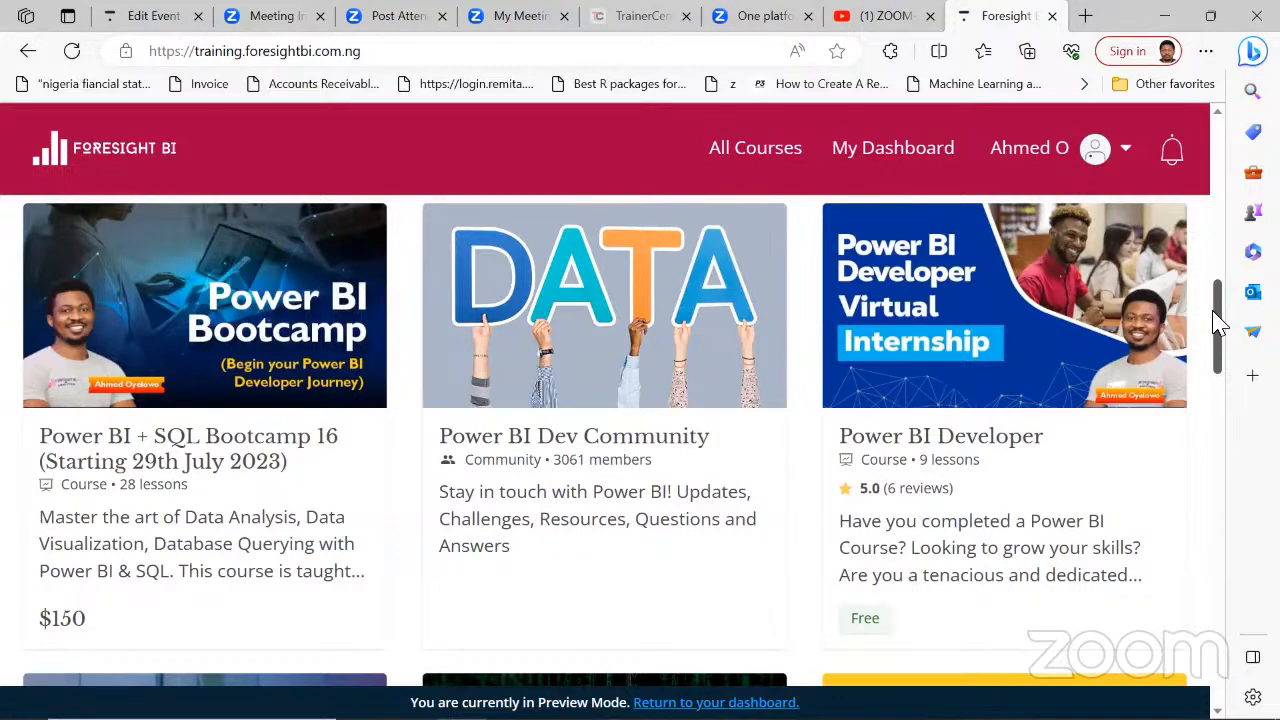
mouse_move(1215, 303)
left_mouse_down()
mouse_move(1218, 319)
mouse_move(1215, 293)
left_mouse_up()
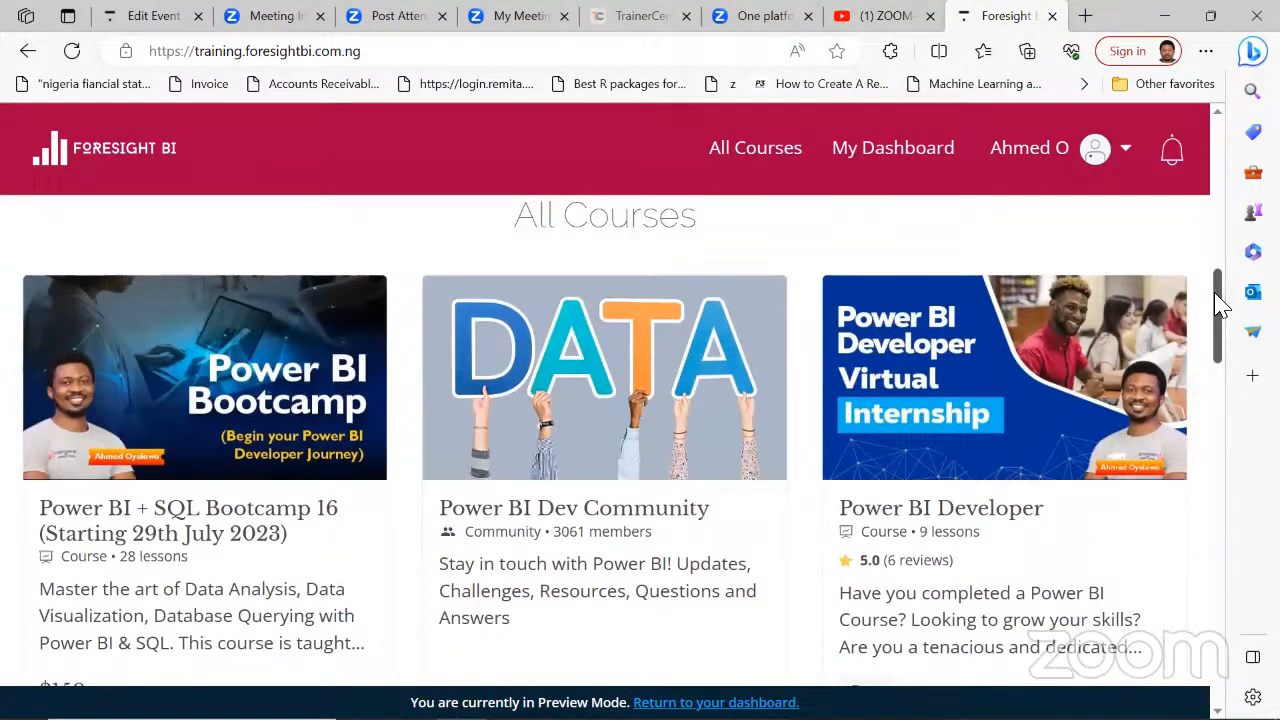
Switch back to Microsoft Whiteboard and change the first pen's colour to black
key("alt+Tab")
key("alt+Tab")
key("alt+Tab")
key("alt+Tab")
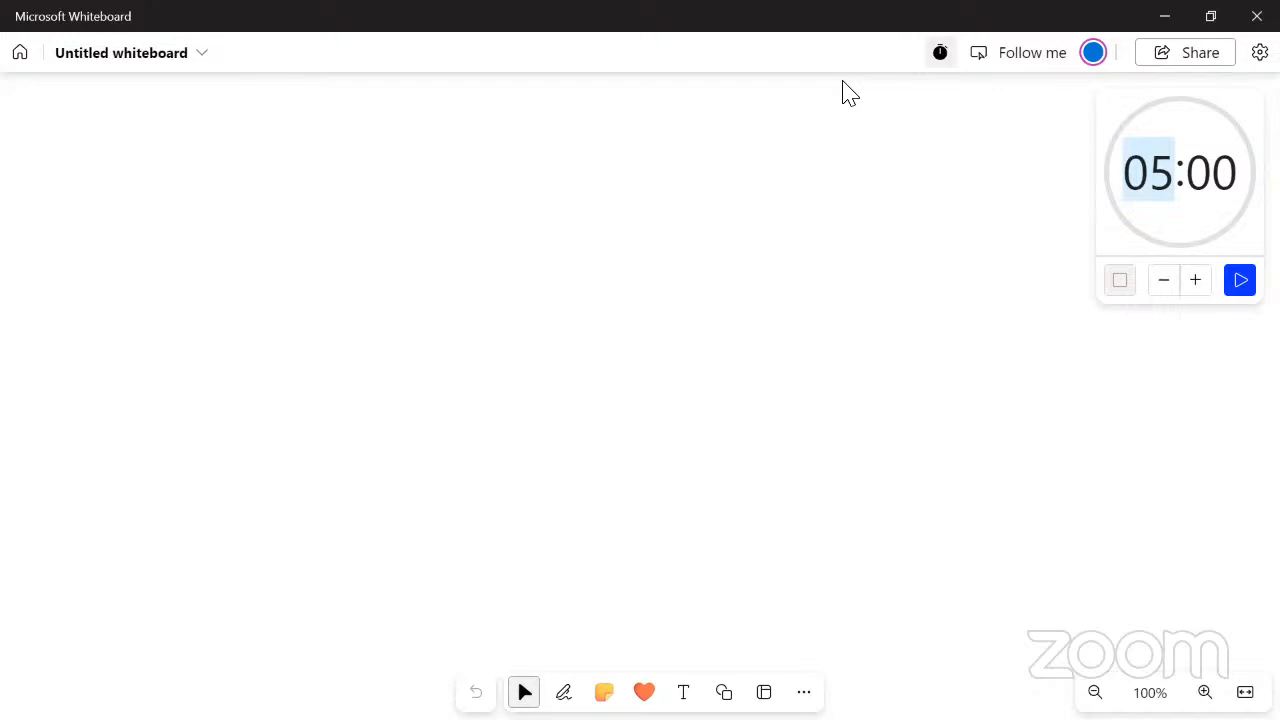
key("alt+w")
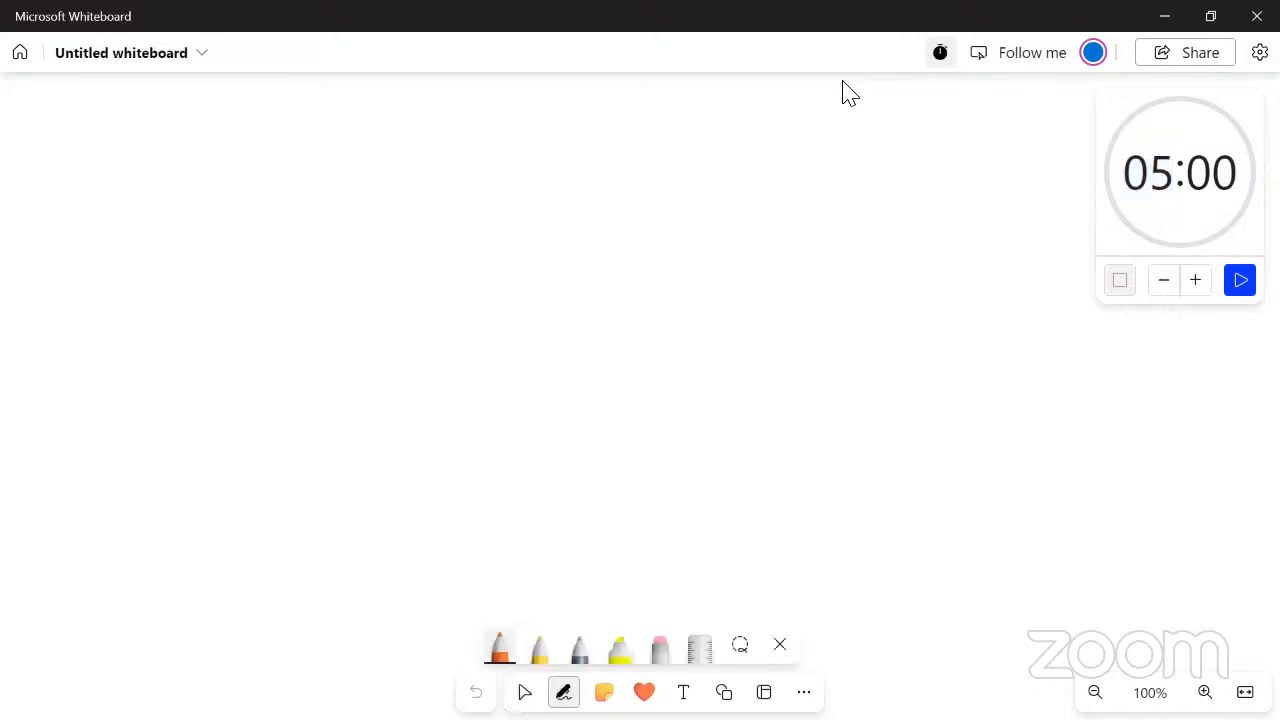
left_click(500, 648)
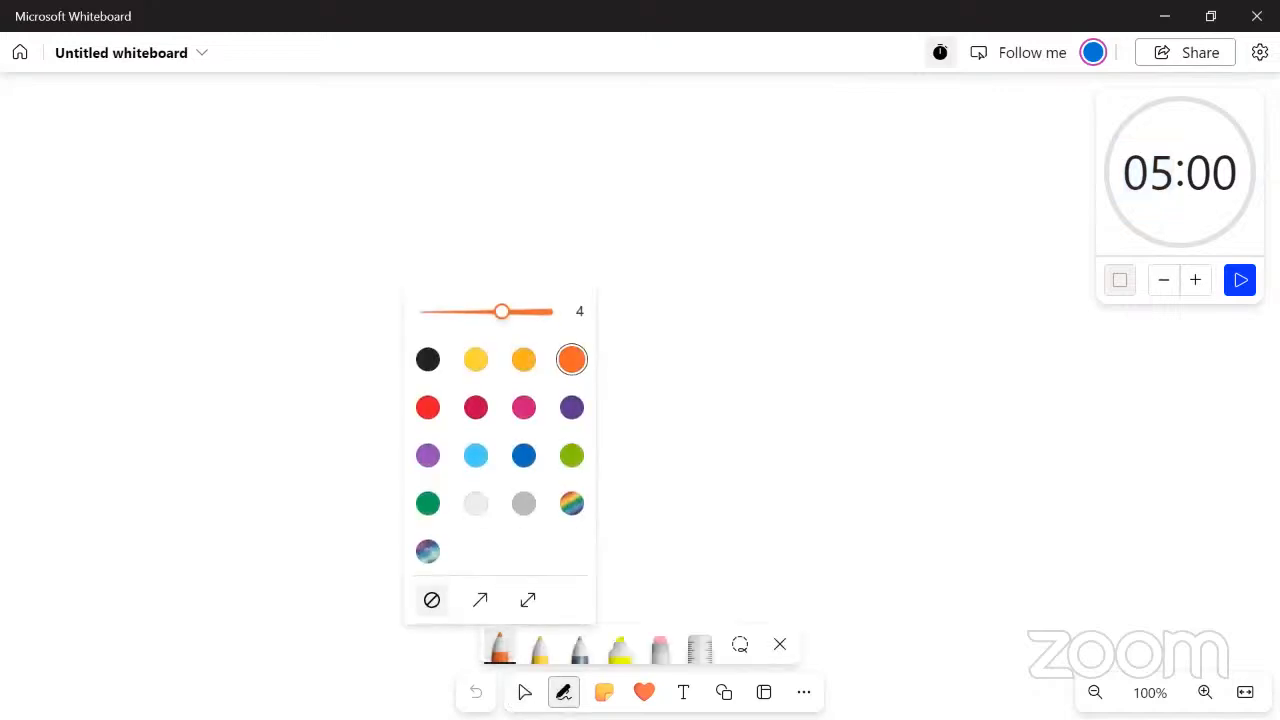
left_click(428, 359)
key("Escape")
key("Escape")
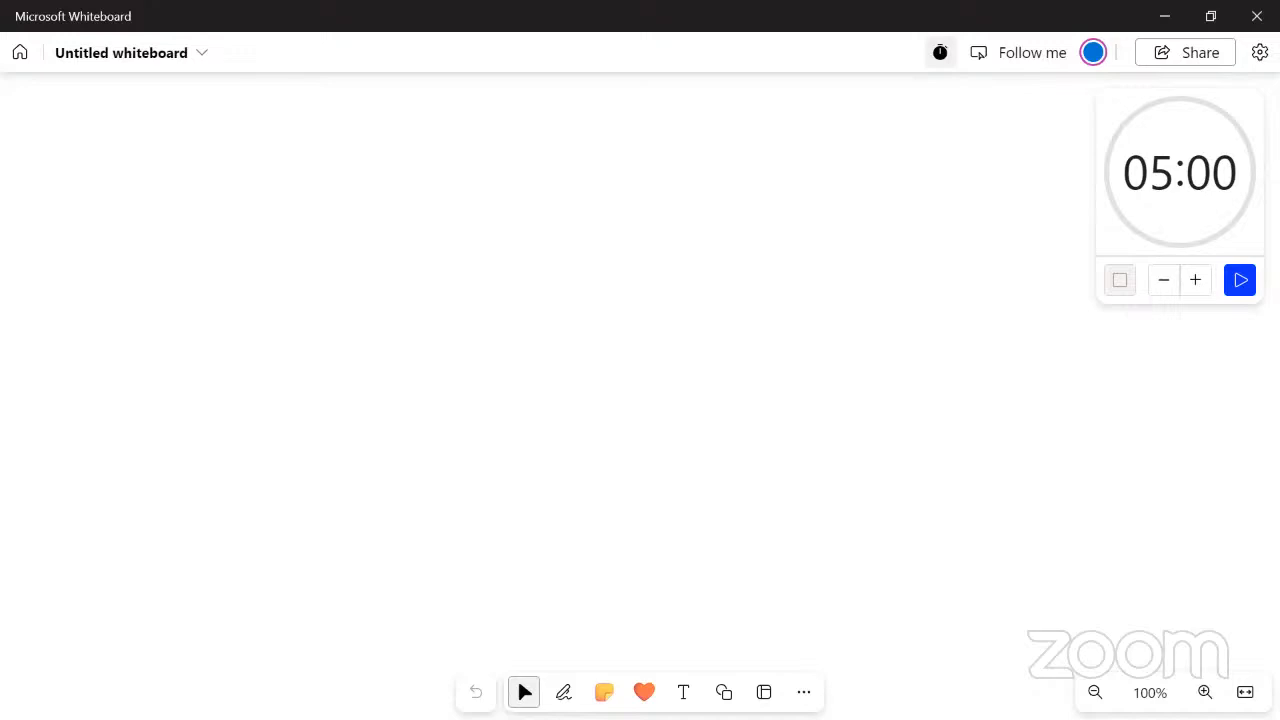
Handwrite "Sales Reps" on the whiteboard with the black pen at thickness 4
left_click(564, 692)
left_click(500, 648)
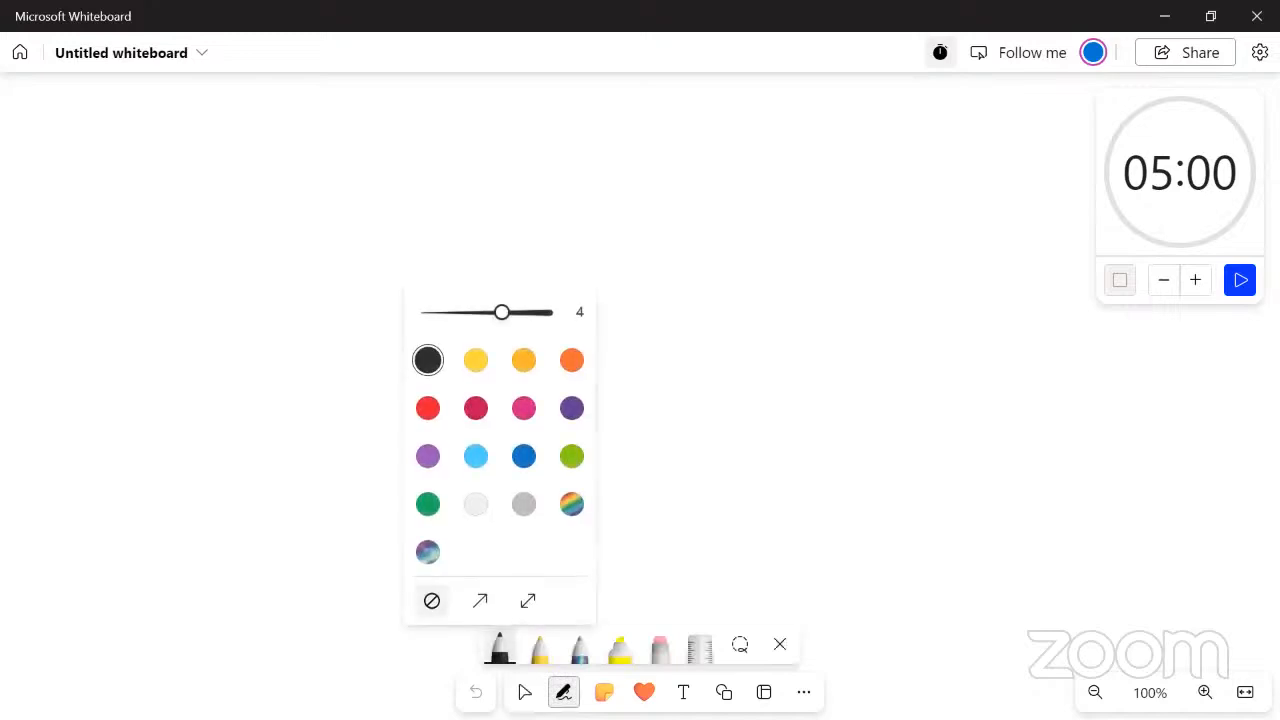
left_click_drag(182, 242, 247, 234)
left_click_drag(288, 281, 295, 338)
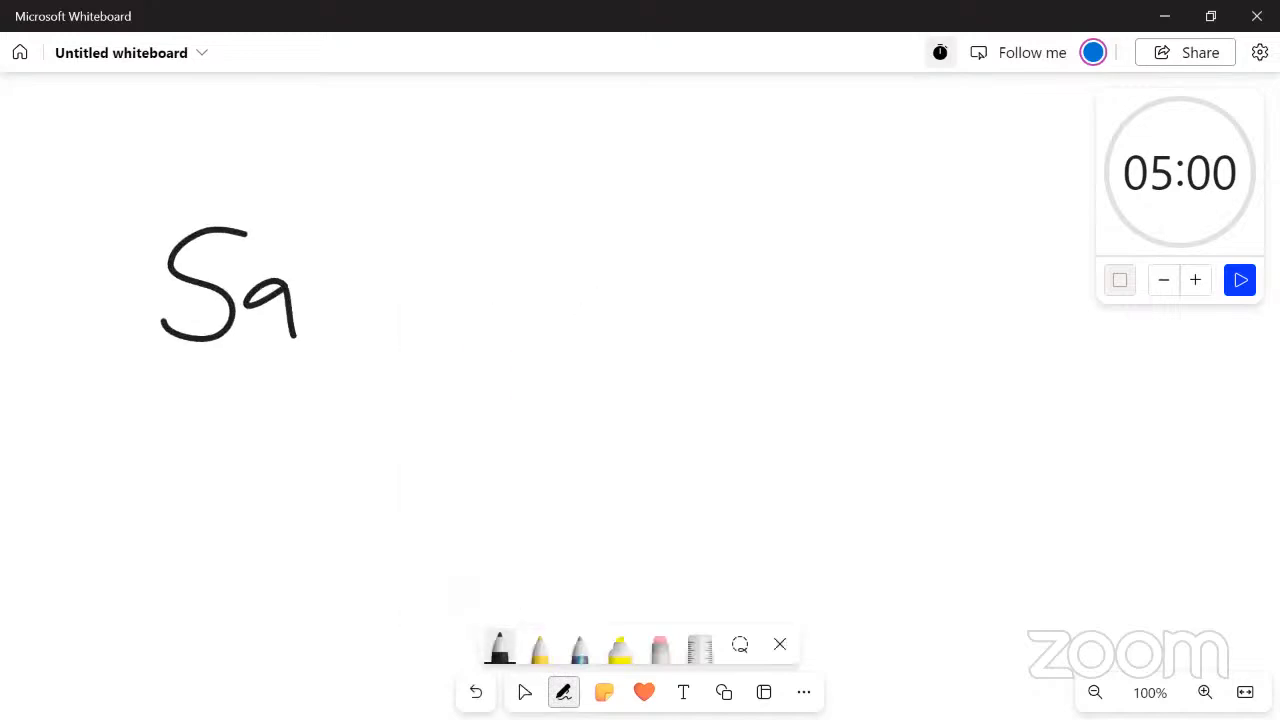
left_click_drag(332, 236, 296, 335)
left_click_drag(318, 306, 362, 322)
left_click_drag(408, 287, 388, 345)
left_click_drag(478, 256, 467, 350)
left_click_drag(472, 328, 506, 252)
left_click_drag(478, 300, 544, 338)
left_click_drag(570, 304, 568, 386)
left_click_drag(568, 300, 574, 334)
left_click_drag(638, 282, 600, 368)
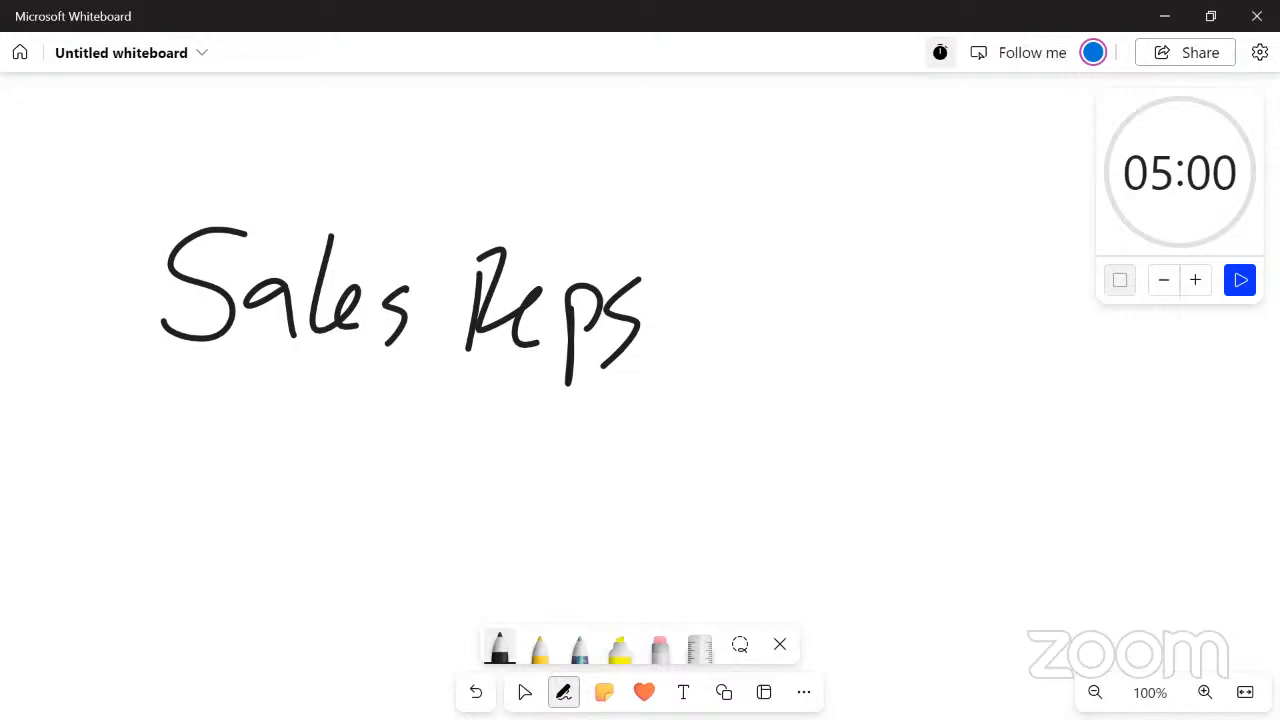
Handwrite "Products" beneath "Sales Reps" on the whiteboard
mouse_move(170, 400)
left_mouse_down()
mouse_move(170, 522)
mouse_move(213, 440)
mouse_move(258, 470)
mouse_move(290, 455)
left_mouse_up()
left_click_drag(340, 425, 320, 475)
mouse_move(370, 440)
left_mouse_down()
mouse_move(380, 478)
mouse_move(418, 495)
left_mouse_up()
left_click_drag(458, 446, 470, 500)
left_click_drag(500, 405, 495, 522)
mouse_move(460, 478)
left_mouse_down()
mouse_move(574, 500)
mouse_move(545, 518)
left_mouse_up()
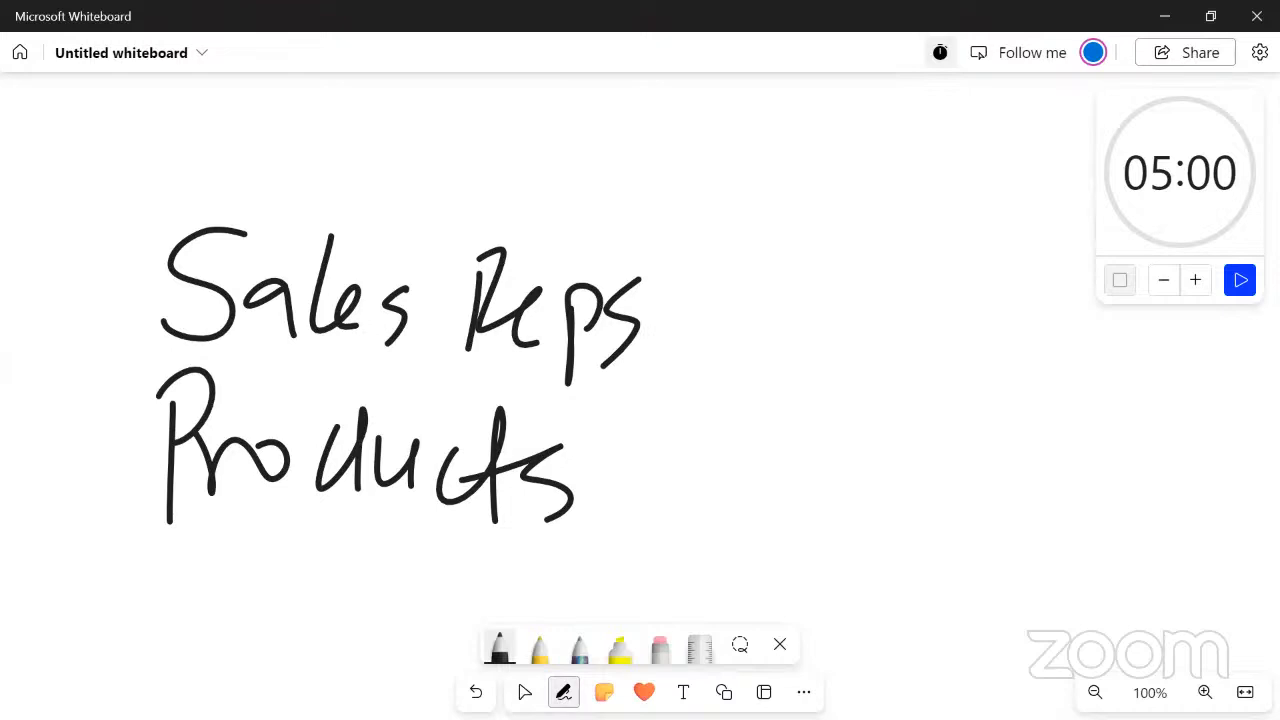
Handwrite "Monthly" beneath "Products" on the whiteboard
mouse_move(165, 615)
left_mouse_down()
mouse_move(225, 590)
mouse_move(236, 598)
left_mouse_up()
mouse_move(272, 556)
left_mouse_down()
mouse_move(255, 600)
mouse_move(272, 556)
left_mouse_up()
mouse_move(312, 612)
left_mouse_down()
mouse_move(335, 565)
mouse_move(345, 618)
left_mouse_up()
mouse_move(372, 536)
left_mouse_down()
mouse_move(360, 590)
mouse_move(450, 556)
mouse_move(398, 636)
left_mouse_up()
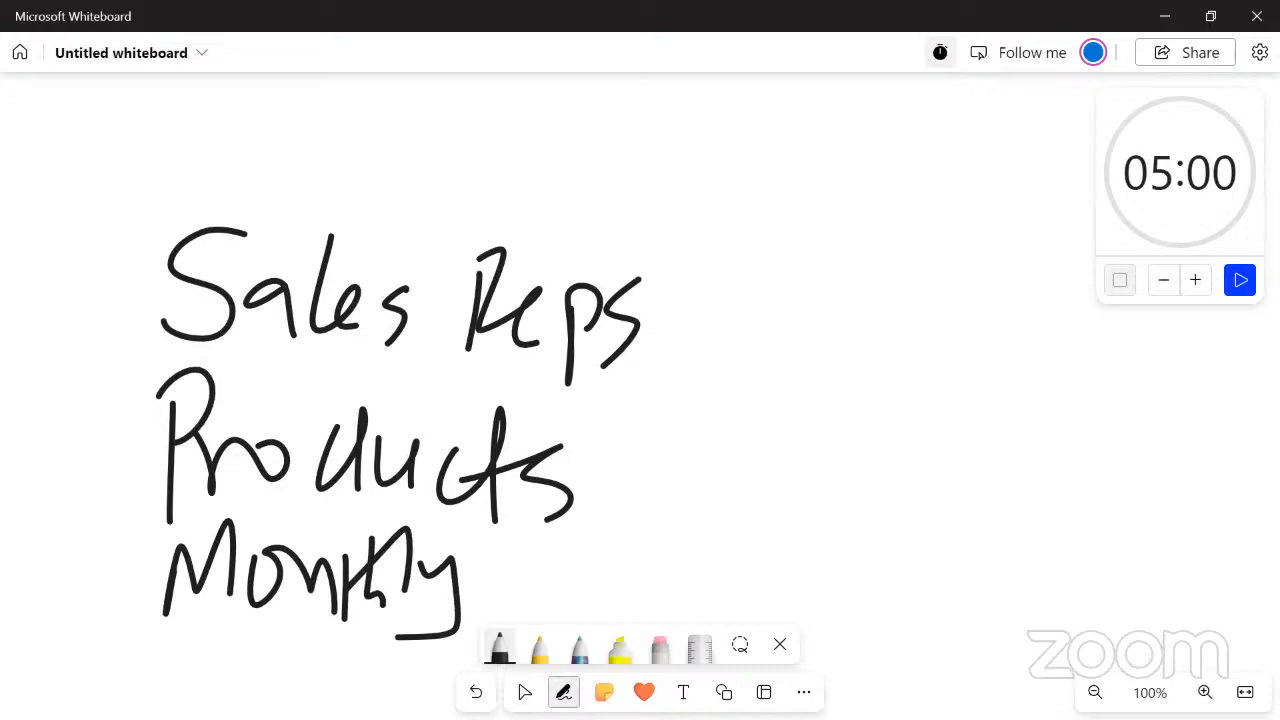
key("alt+Tab")
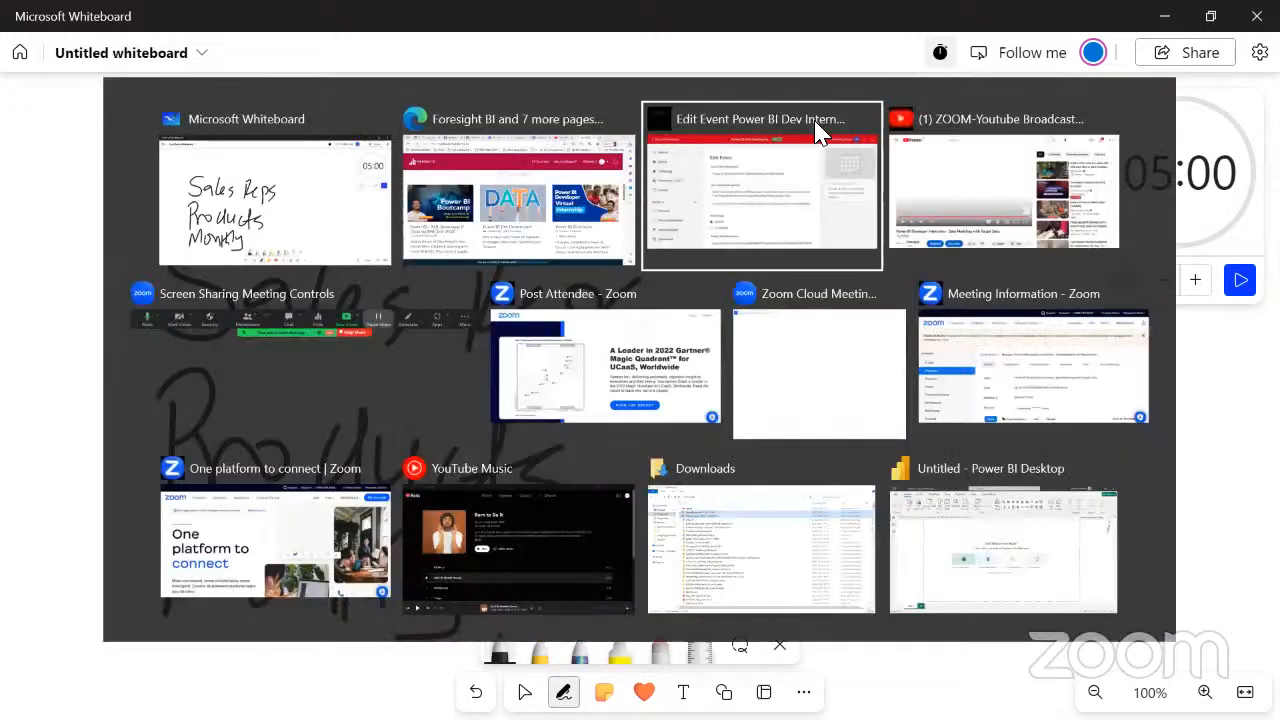
key("alt+shift+Tab")
key("alt+shift+Tab")
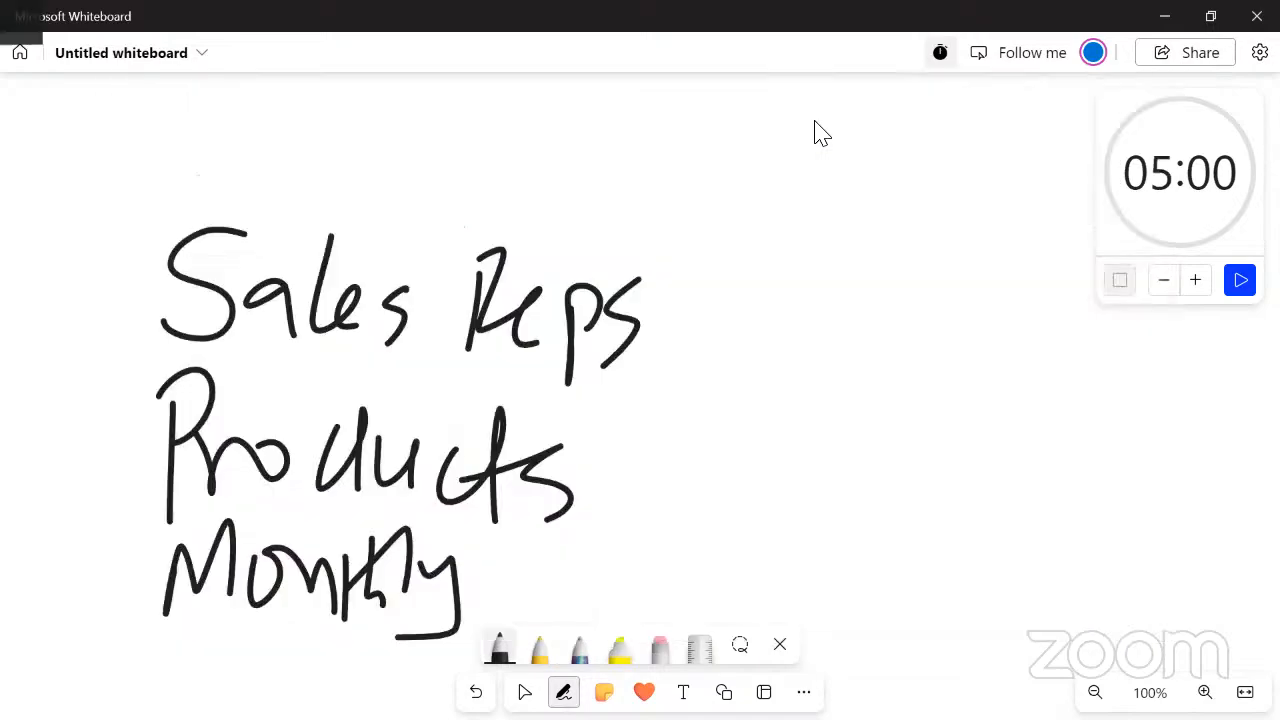
key("super+d")
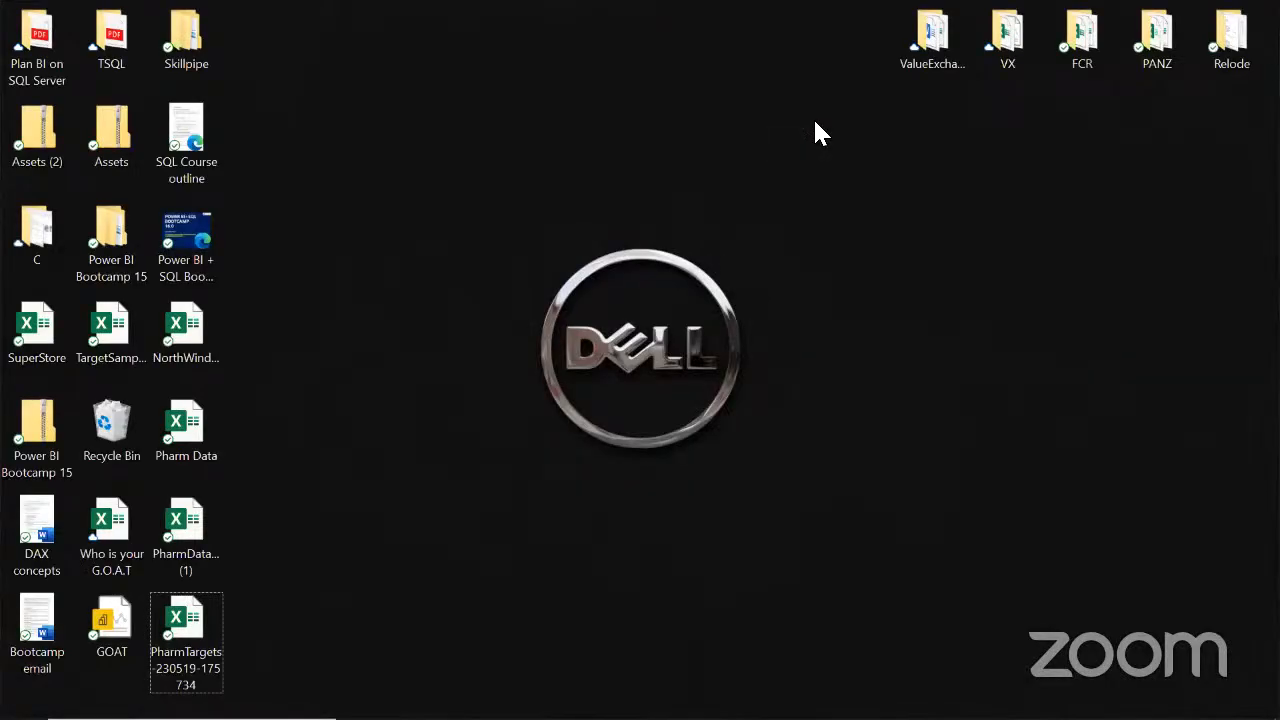
double_click(191, 610)
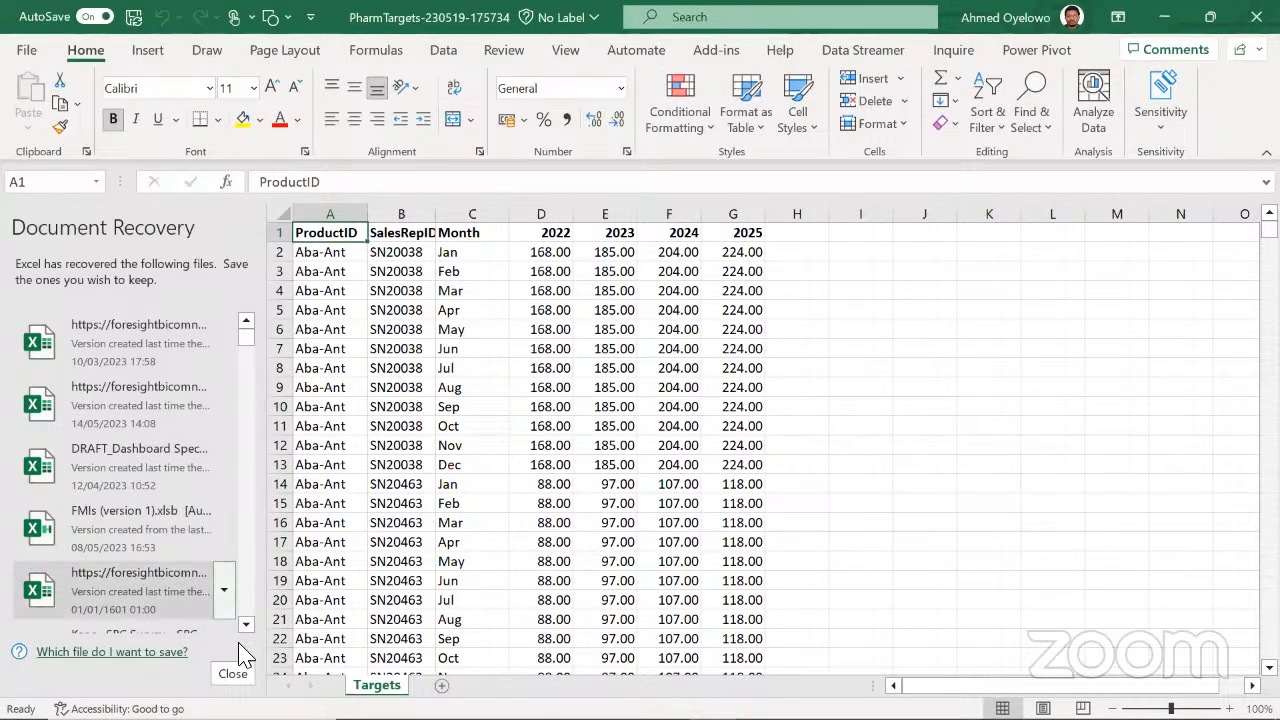
left_click(340, 280)
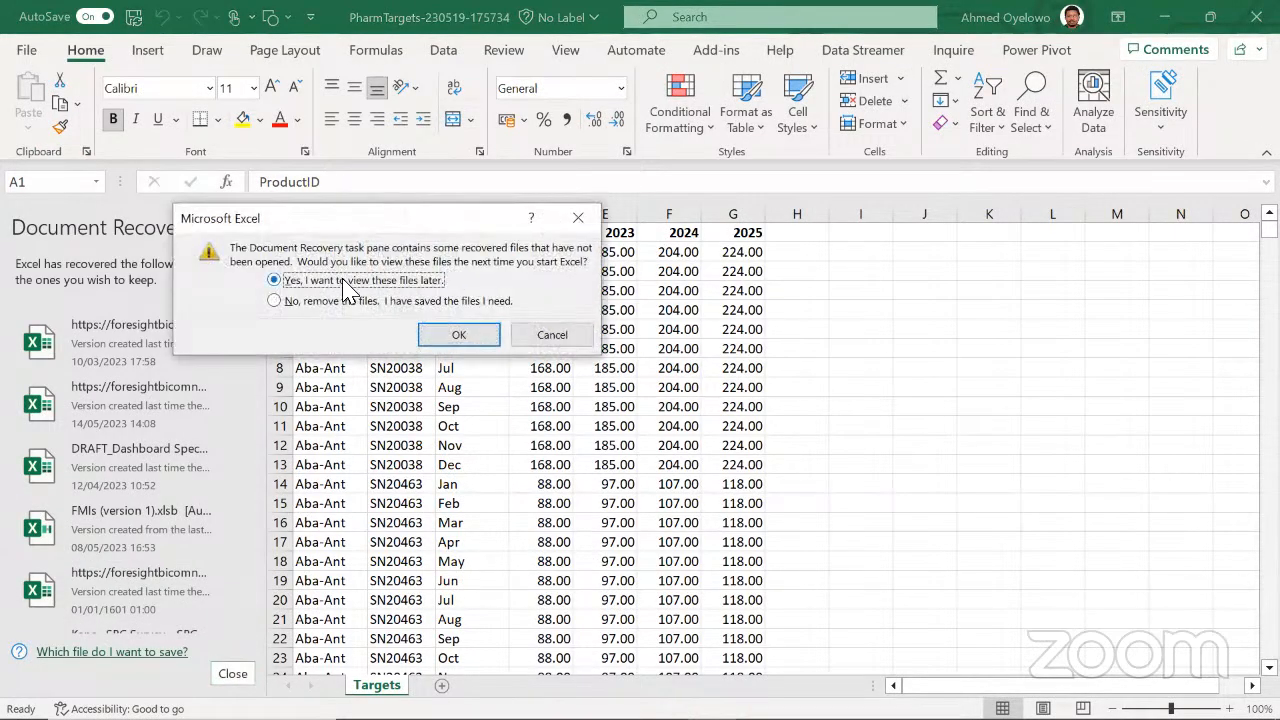
left_click(457, 331)
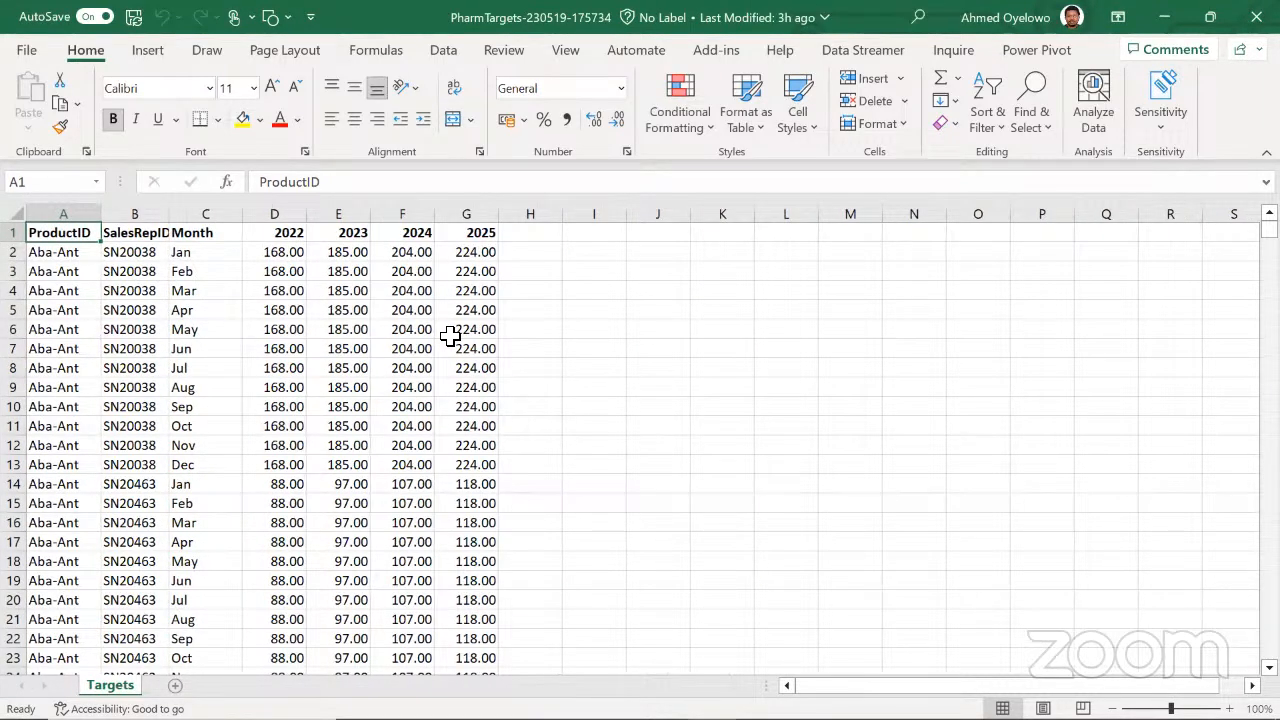
Examine the ProductID, SalesRepID and Month columns of the Targets sheet by selecting them one by one and together
left_click(68, 214)
left_click(140, 211)
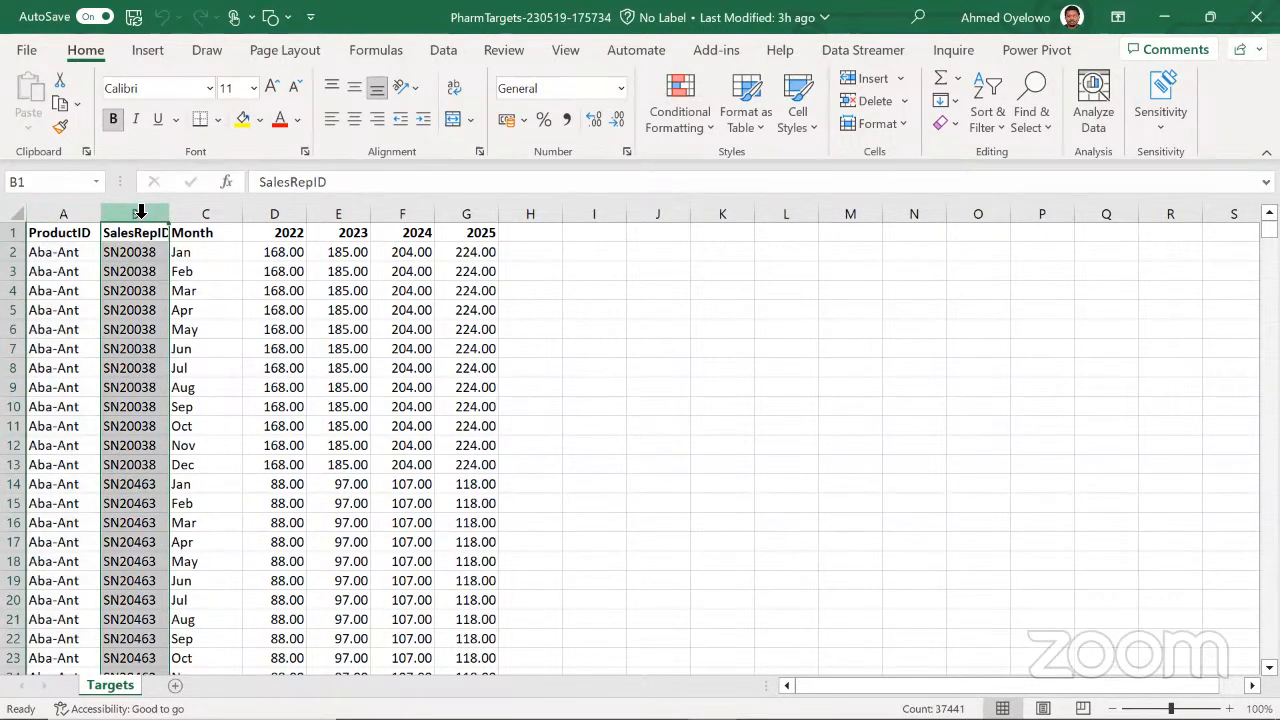
left_click(205, 211)
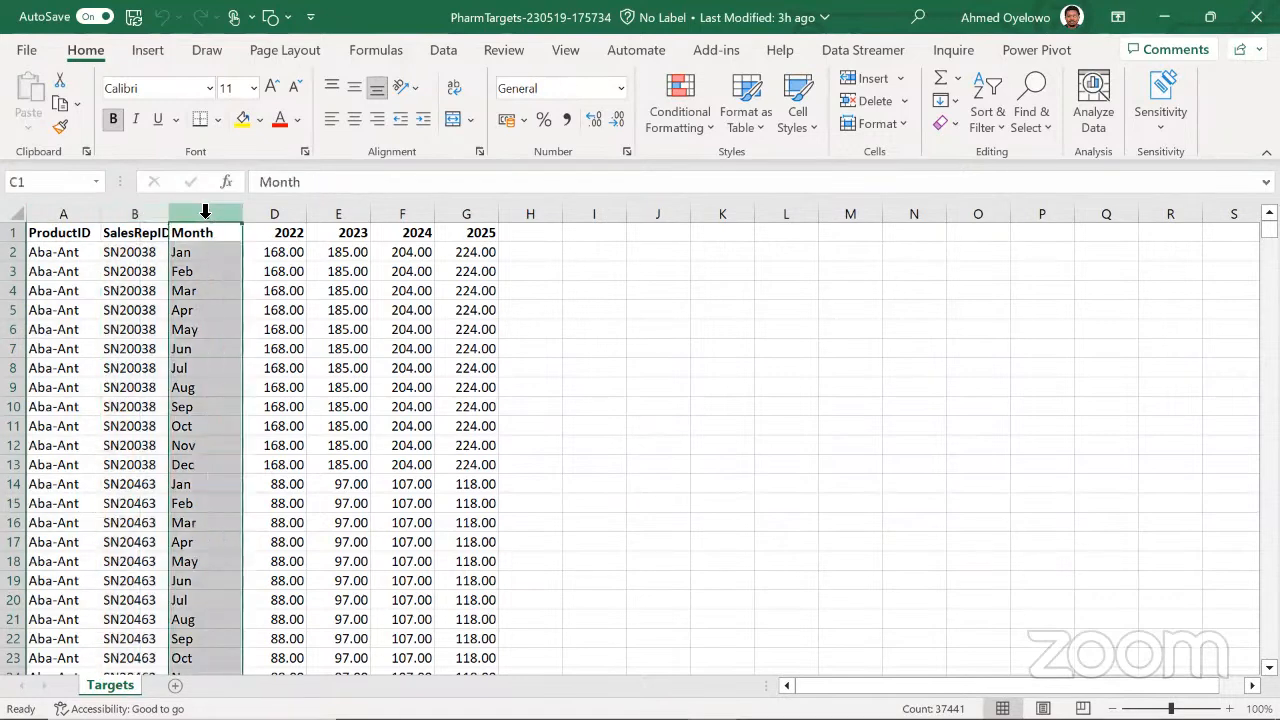
left_click_drag(66, 211, 191, 218)
Widen the SalesRepID column to fit its header, and highlight the ProductID and Month columns
left_click(141, 209)
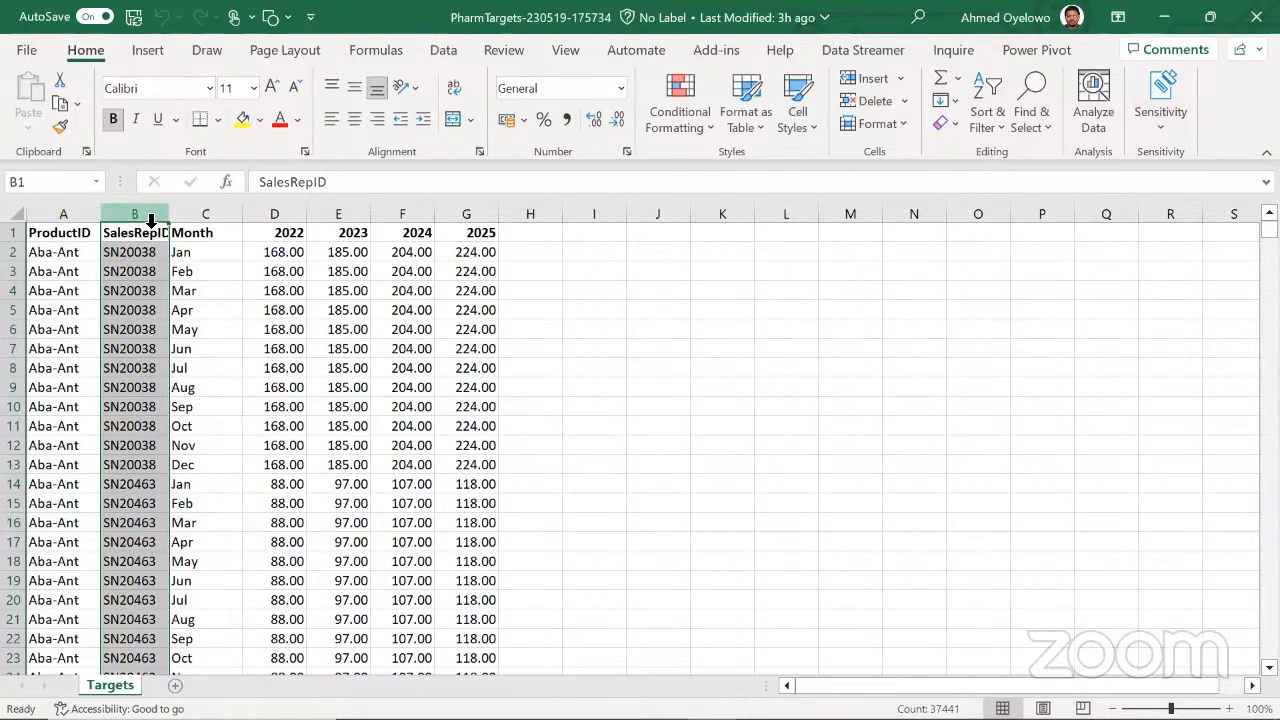
left_click_drag(170, 214, 193, 216)
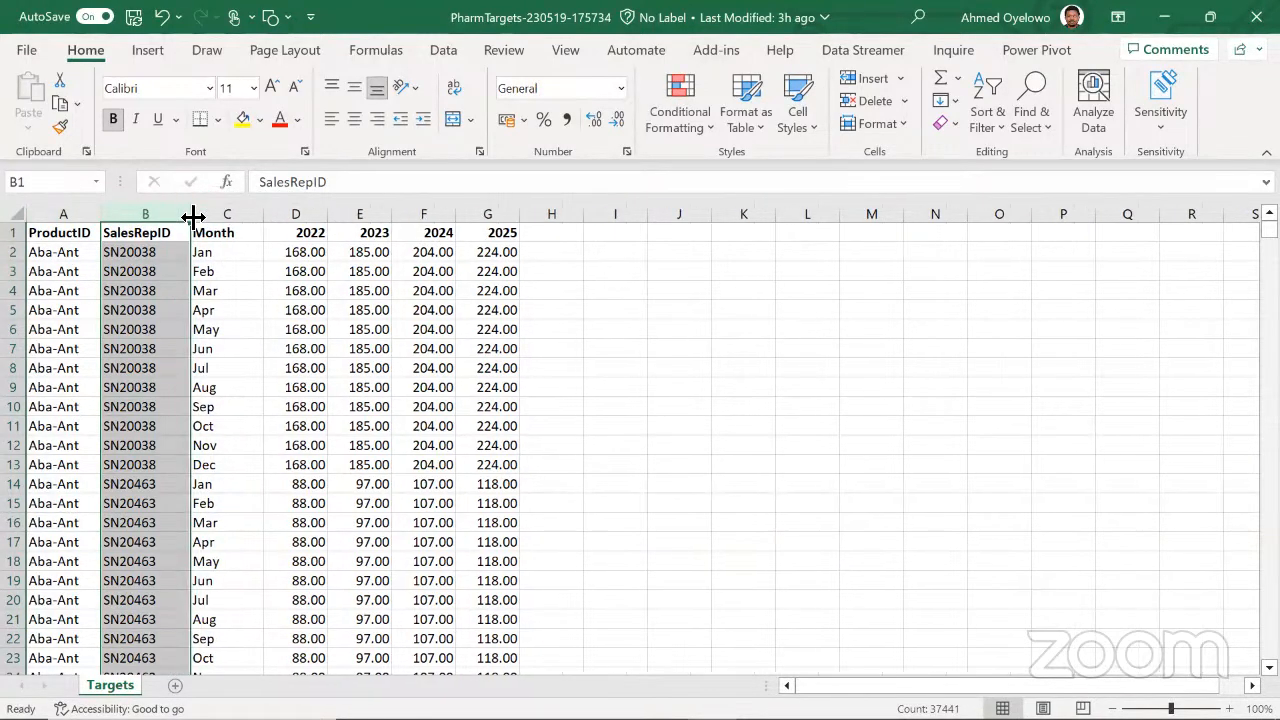
left_click(66, 213)
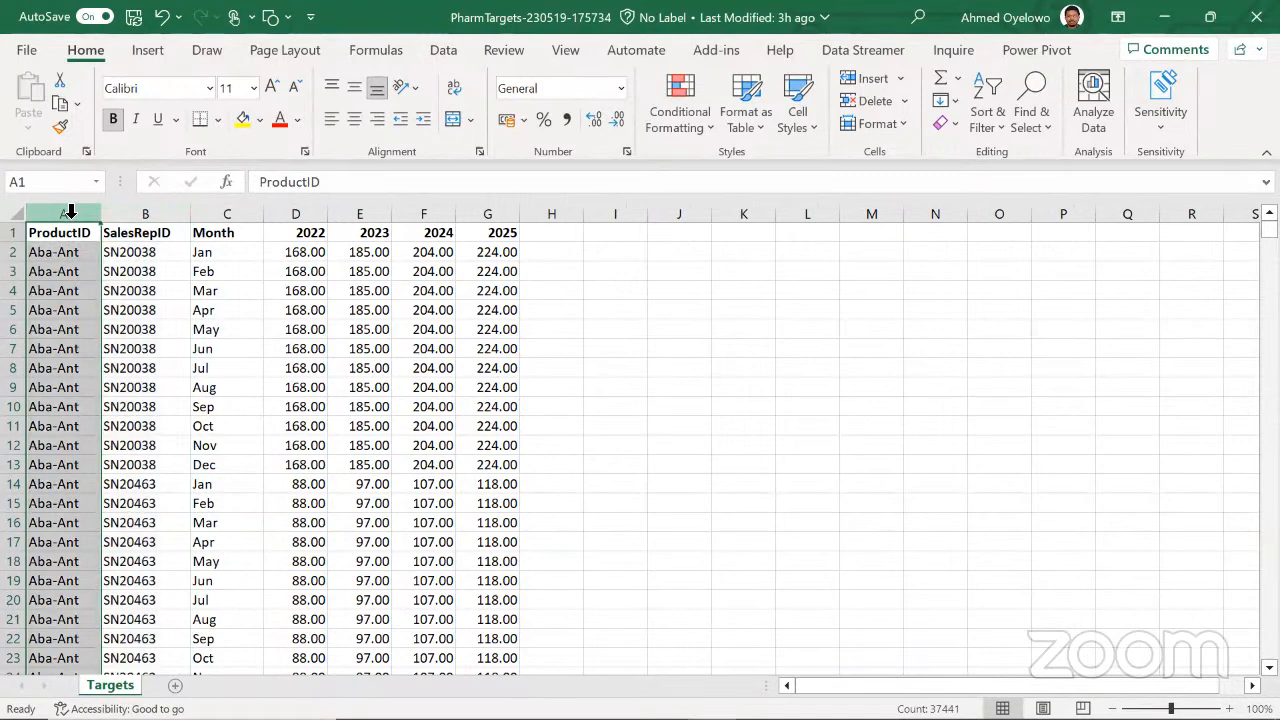
left_click(239, 214)
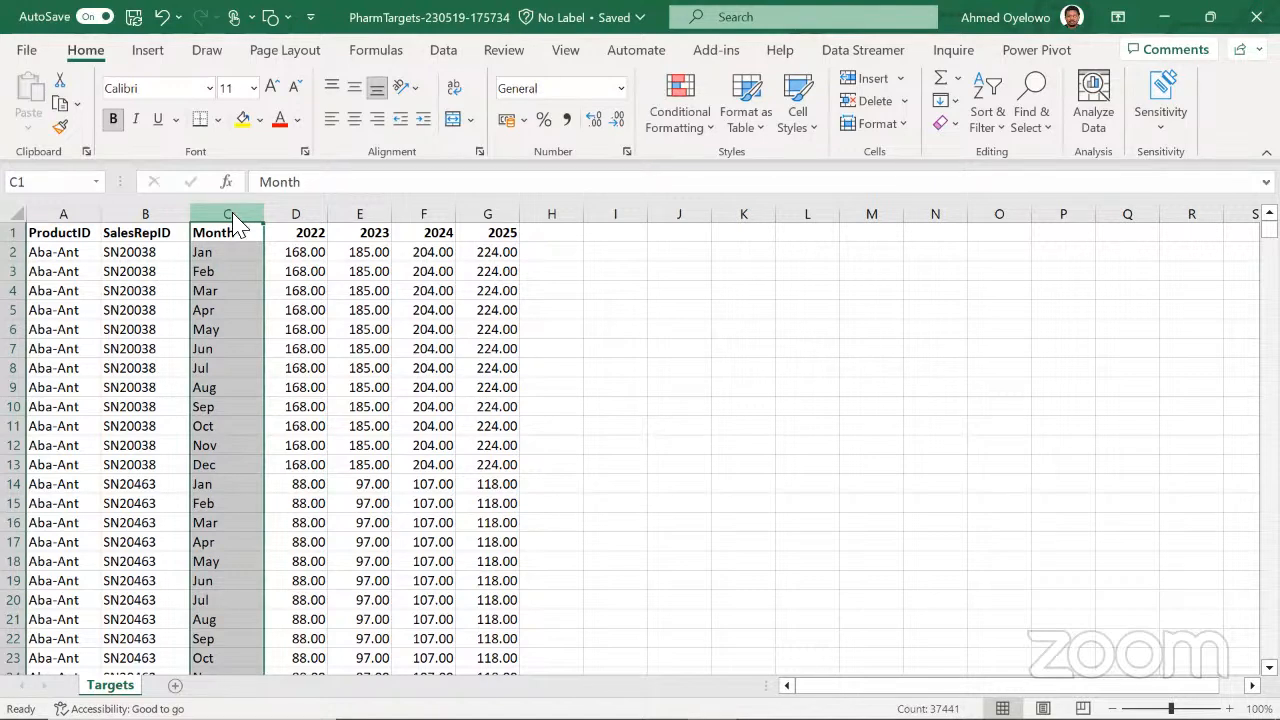
key("super+d")
left_click(341, 521)
left_click(185, 507)
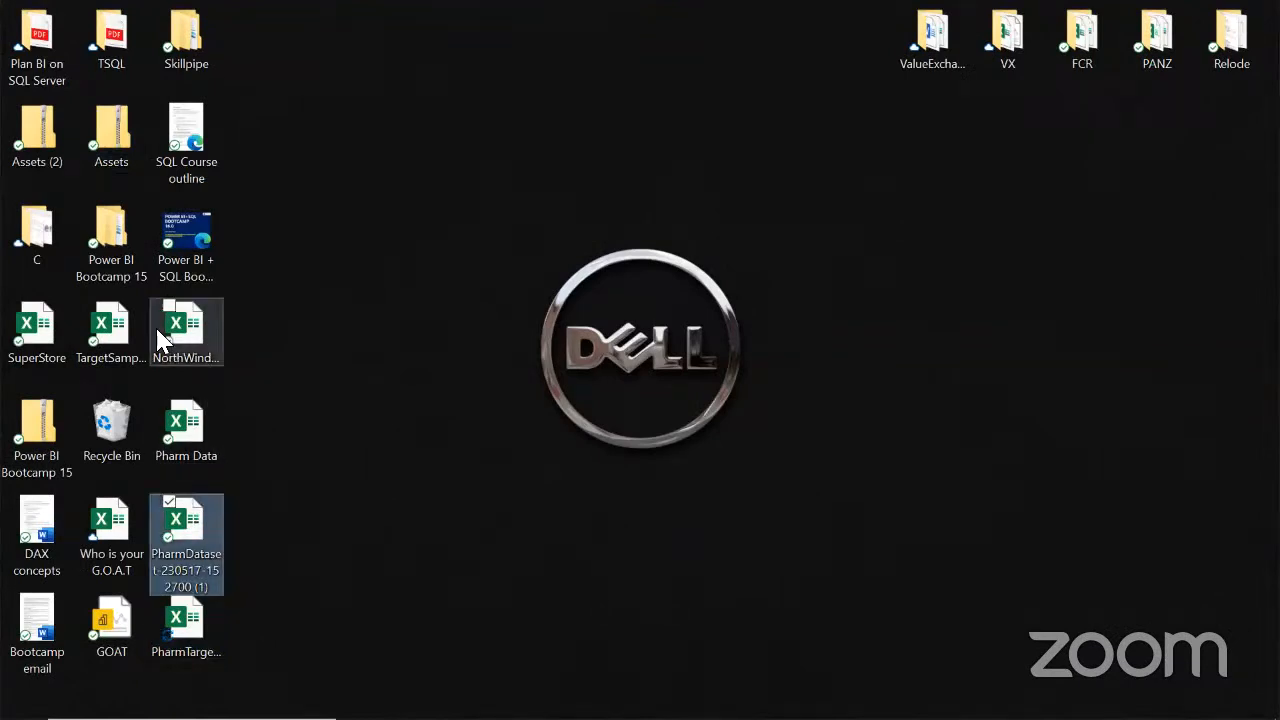
double_click(190, 530)
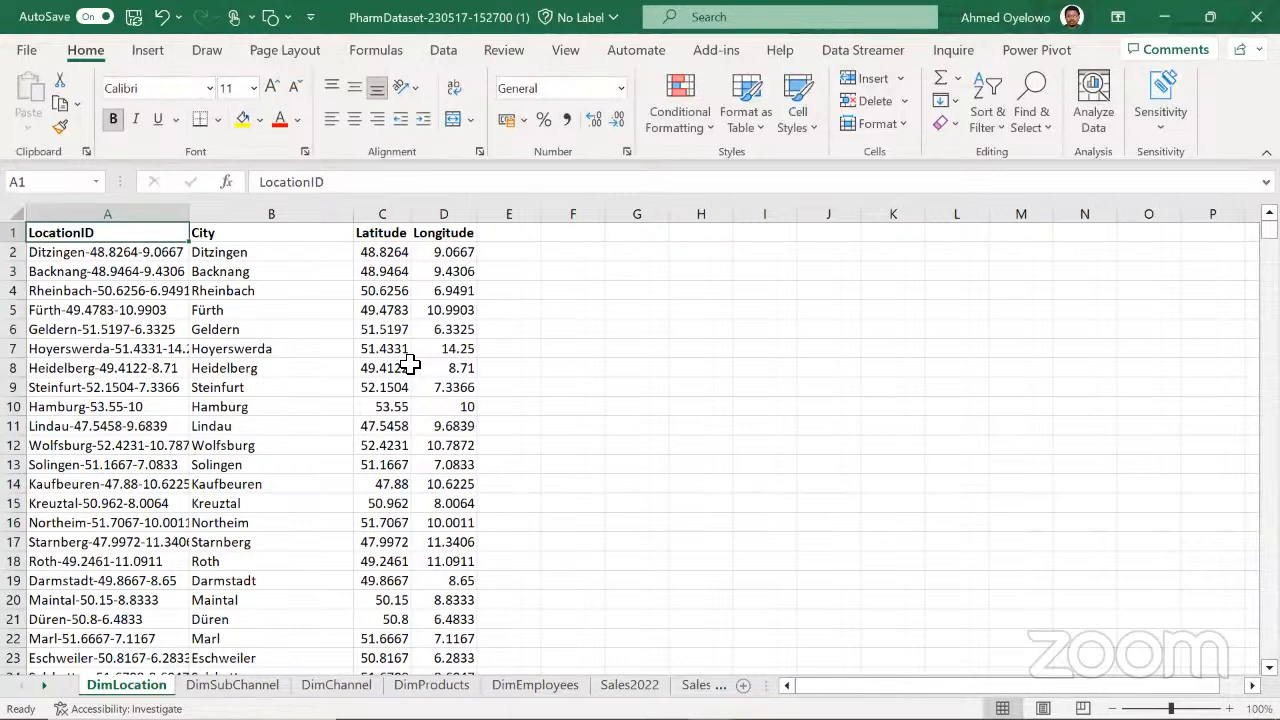
Show the Sales2022 sheet and go to its first header cell, A1
left_click(638, 685)
left_click(426, 367)
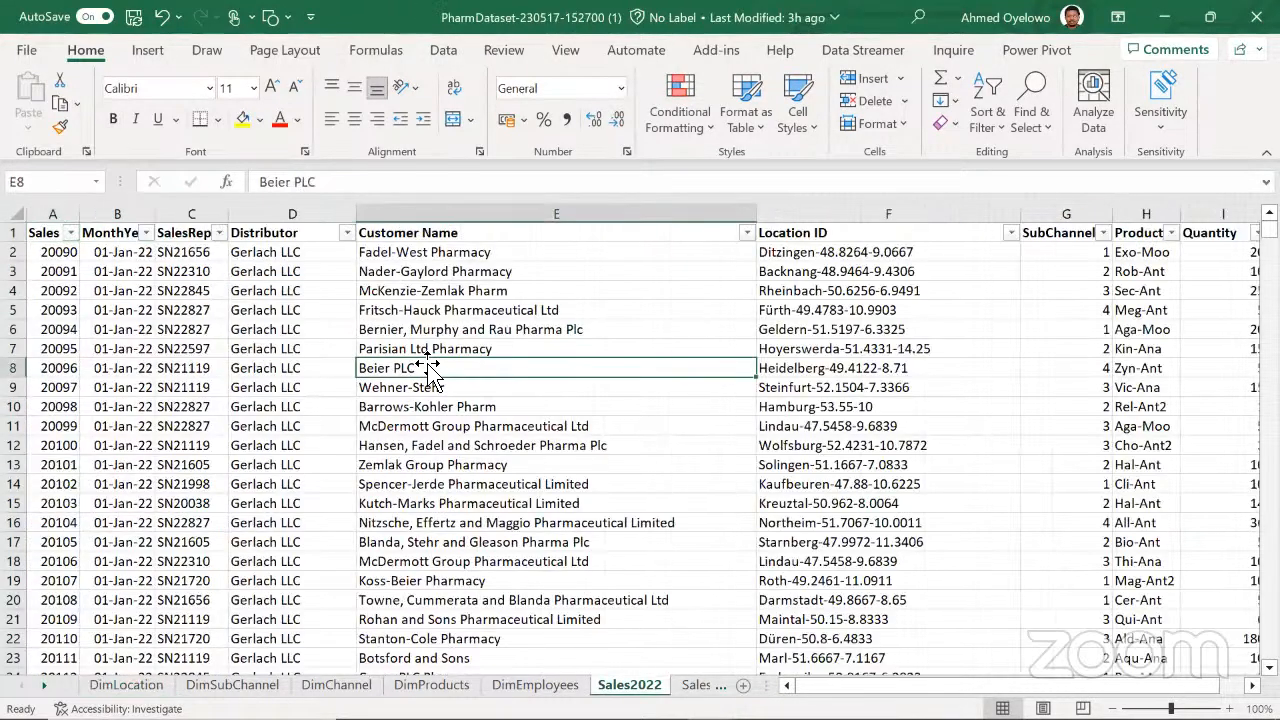
key("ctrl+Up")
key("ctrl+Left")
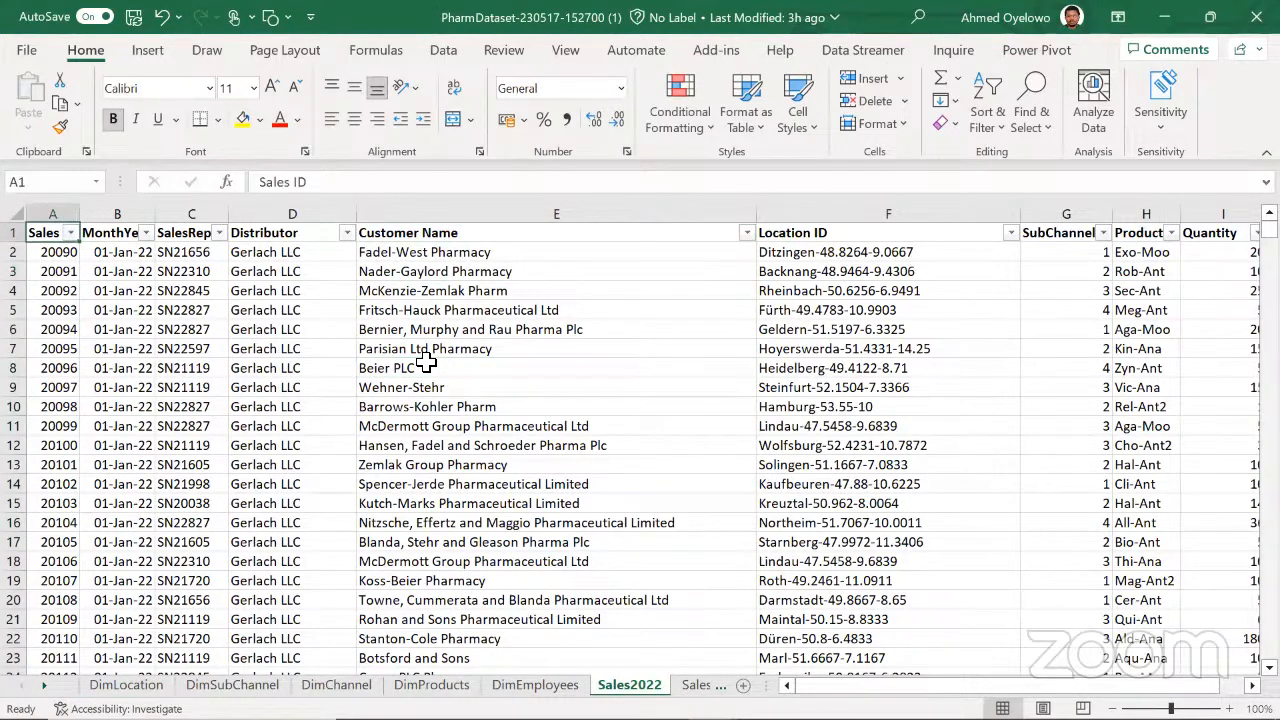
Select across the Sales2022 header row, then highlight ProductID, SalesRepID and Month in the PharmTargets workbook for comparison
key("ctrl+shift+Right")
key("ctrl+shift+Left")
key("alt+Tab")
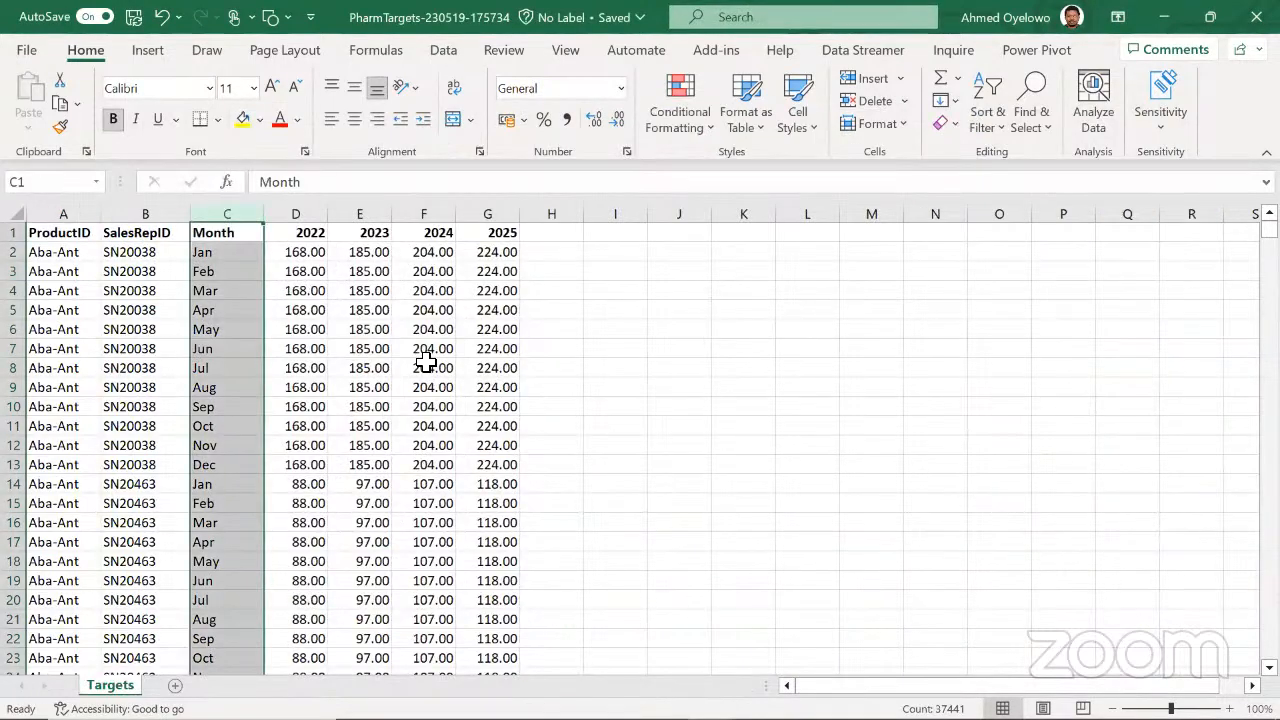
left_click_drag(141, 211, 67, 208)
left_click(234, 208)
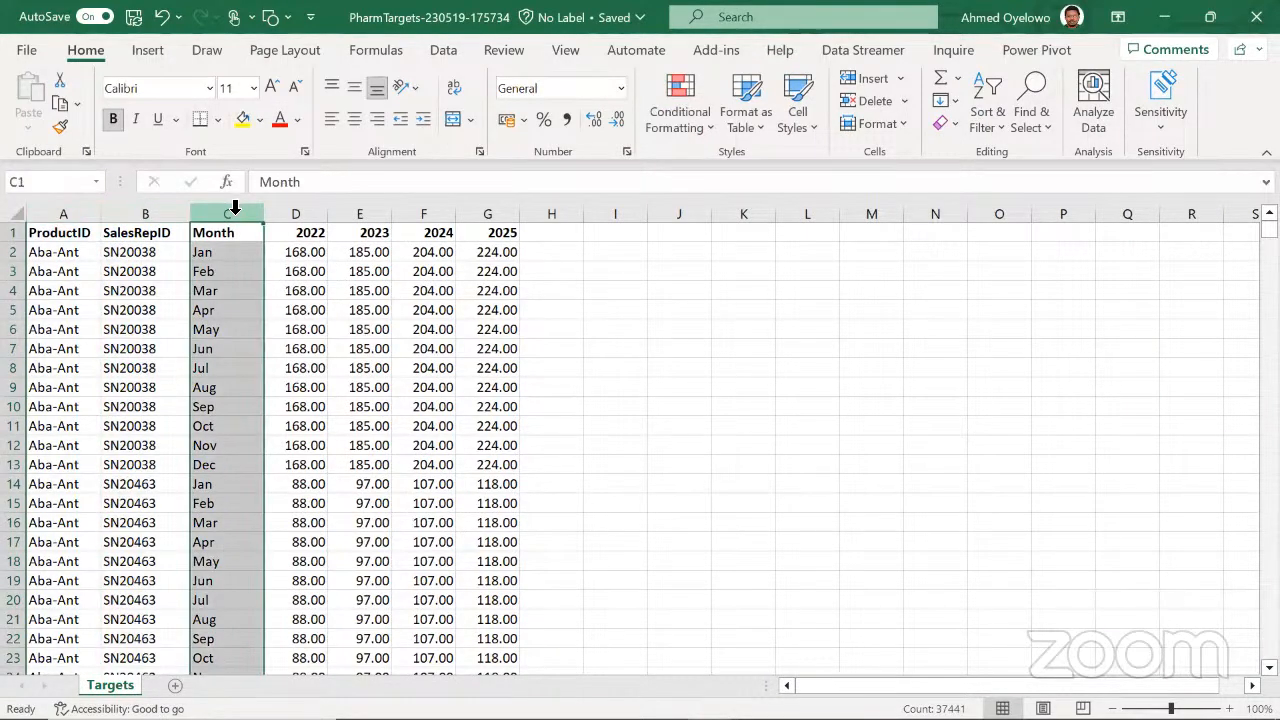
Return to the PharmDataset workbook and highlight the Customer Name, Location ID and SubChannelID columns of Sales2022 in turn
key("alt+Tab")
key("alt+Tab")
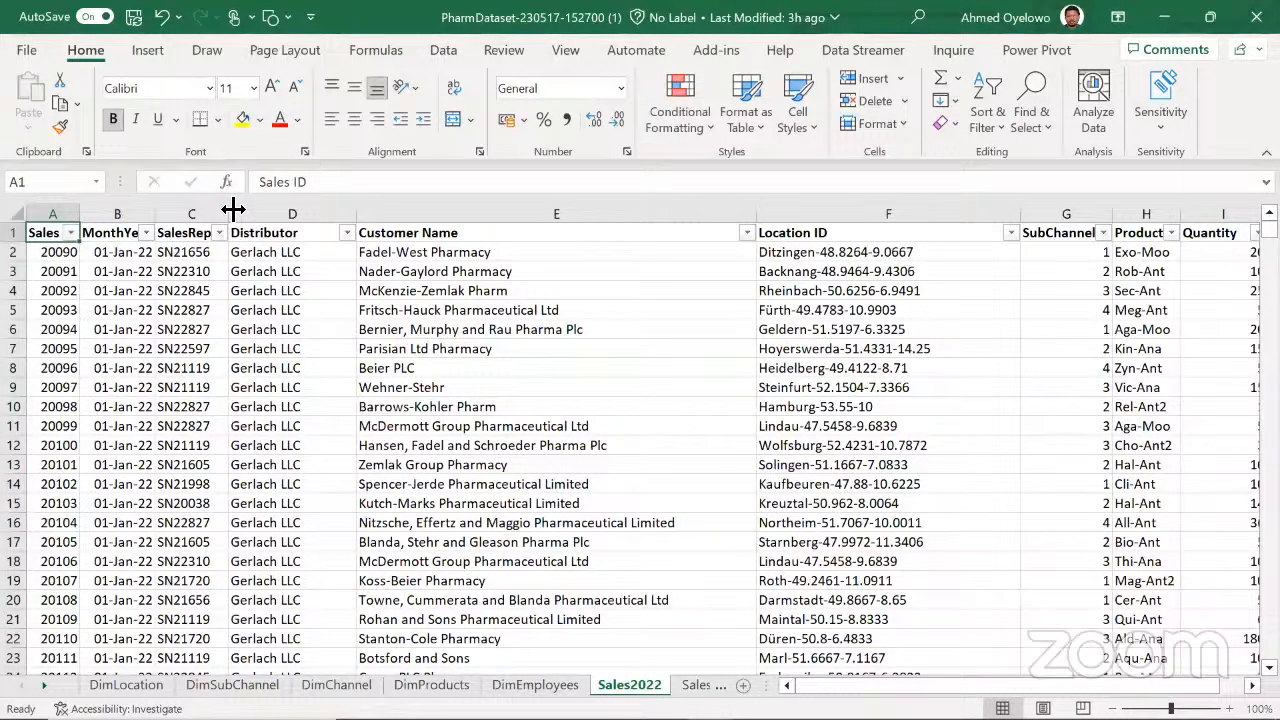
left_click(449, 216)
left_click(449, 216)
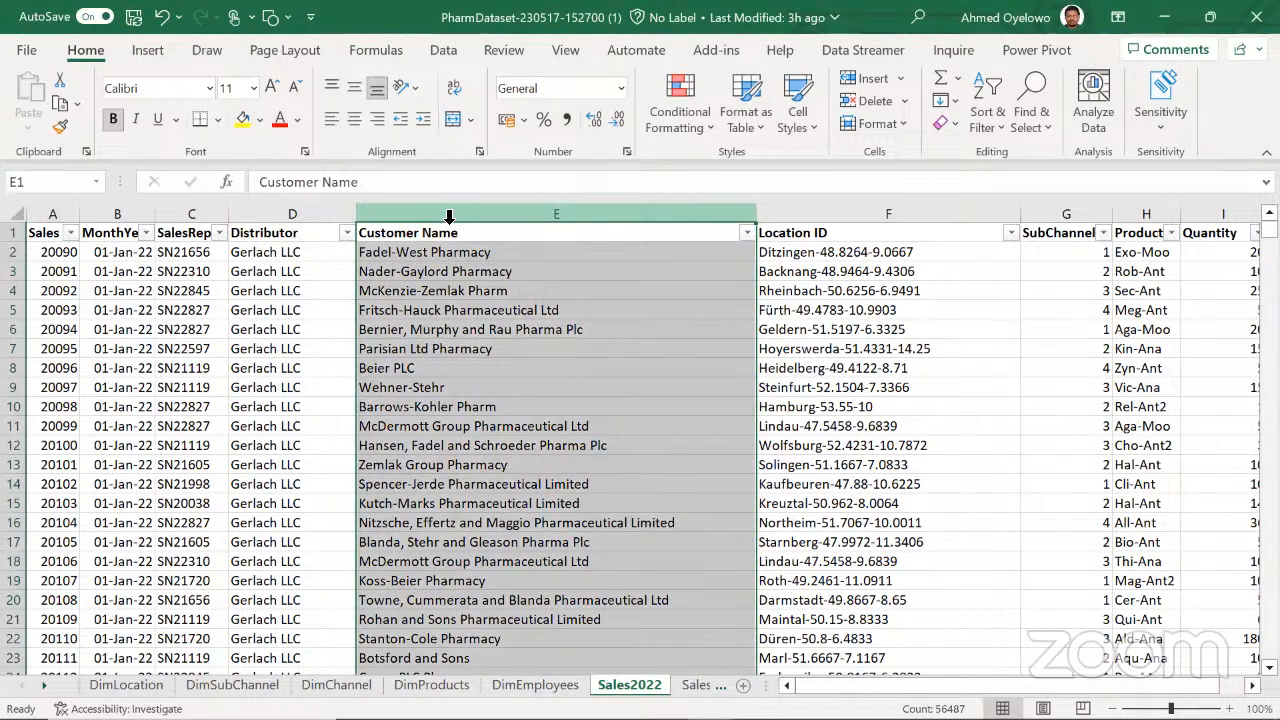
left_click(835, 217)
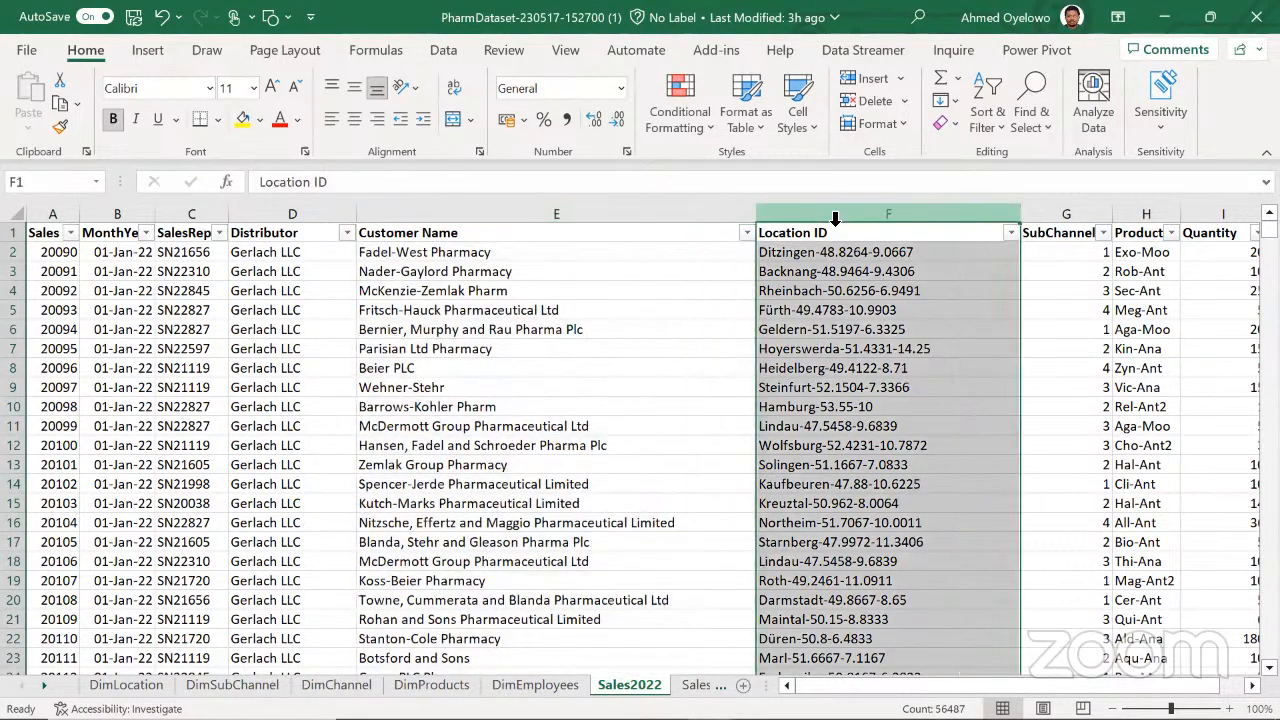
left_click(1066, 222)
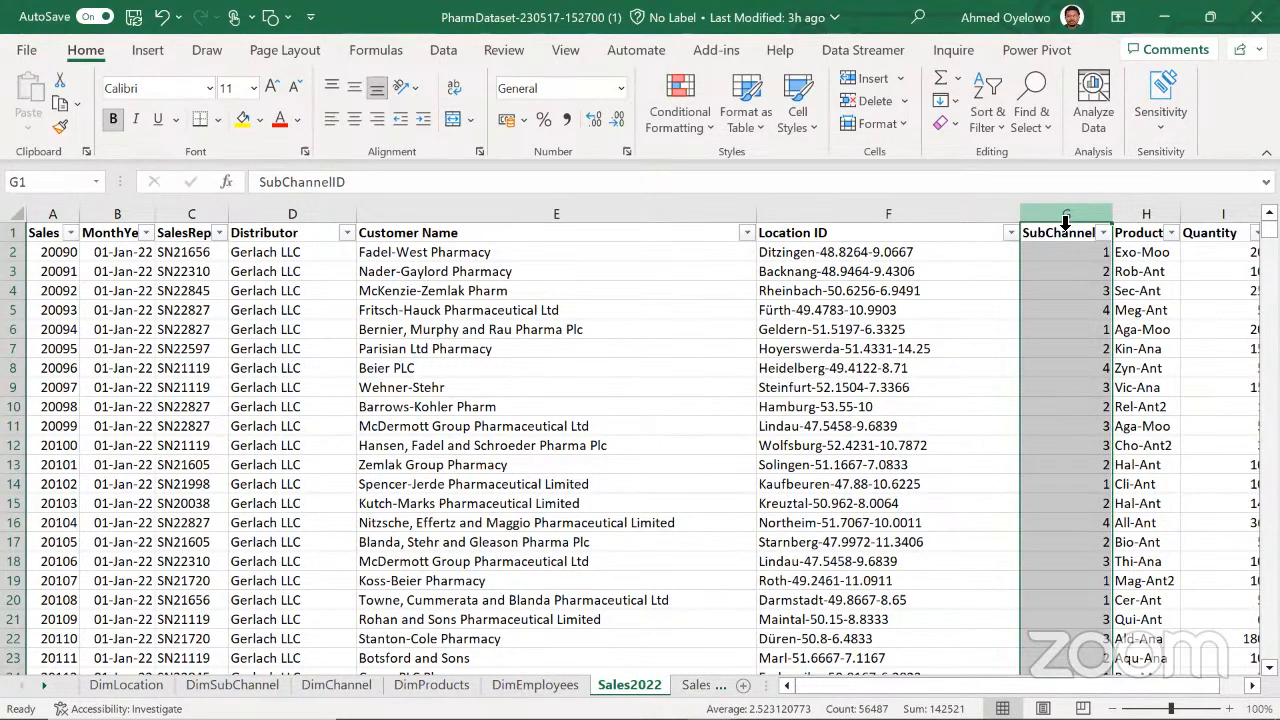
Switch to Microsoft Whiteboard, draw two table boxes side by side below the word Monthly, and handwrite "Act" above the first
key("alt+Tab")
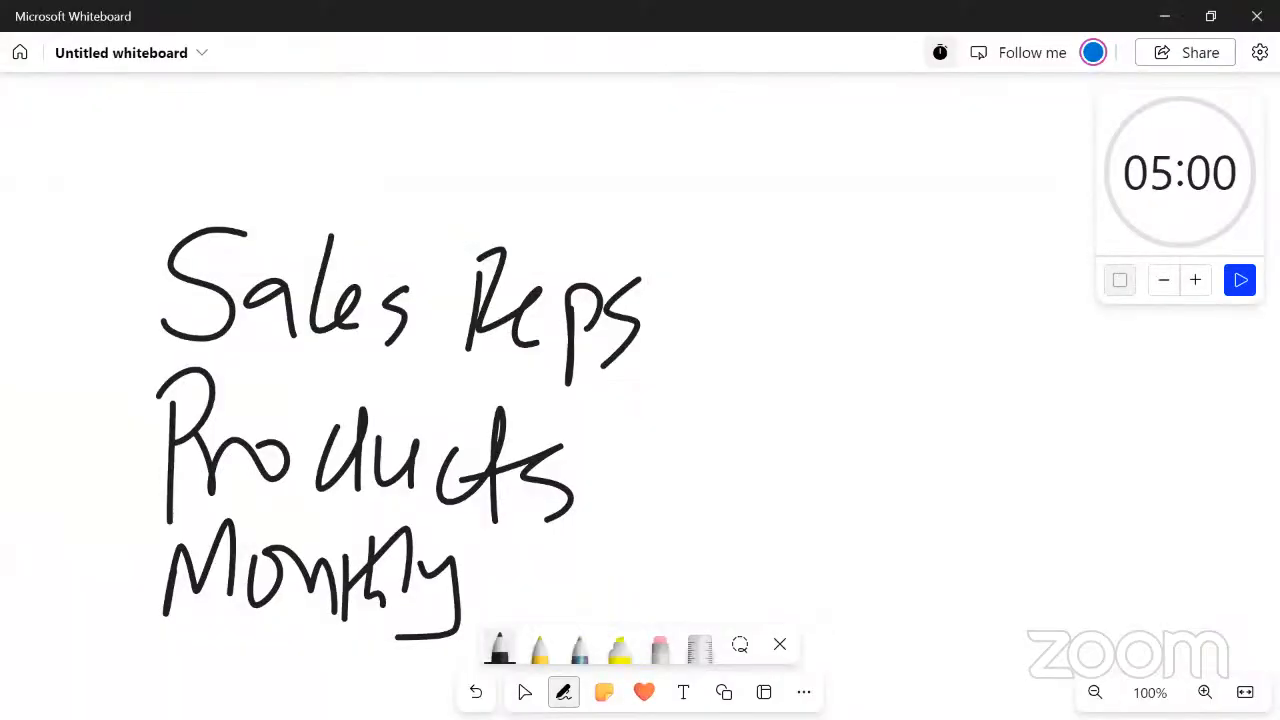
left_click(525, 692)
scroll(1060, 222, "down", 5)
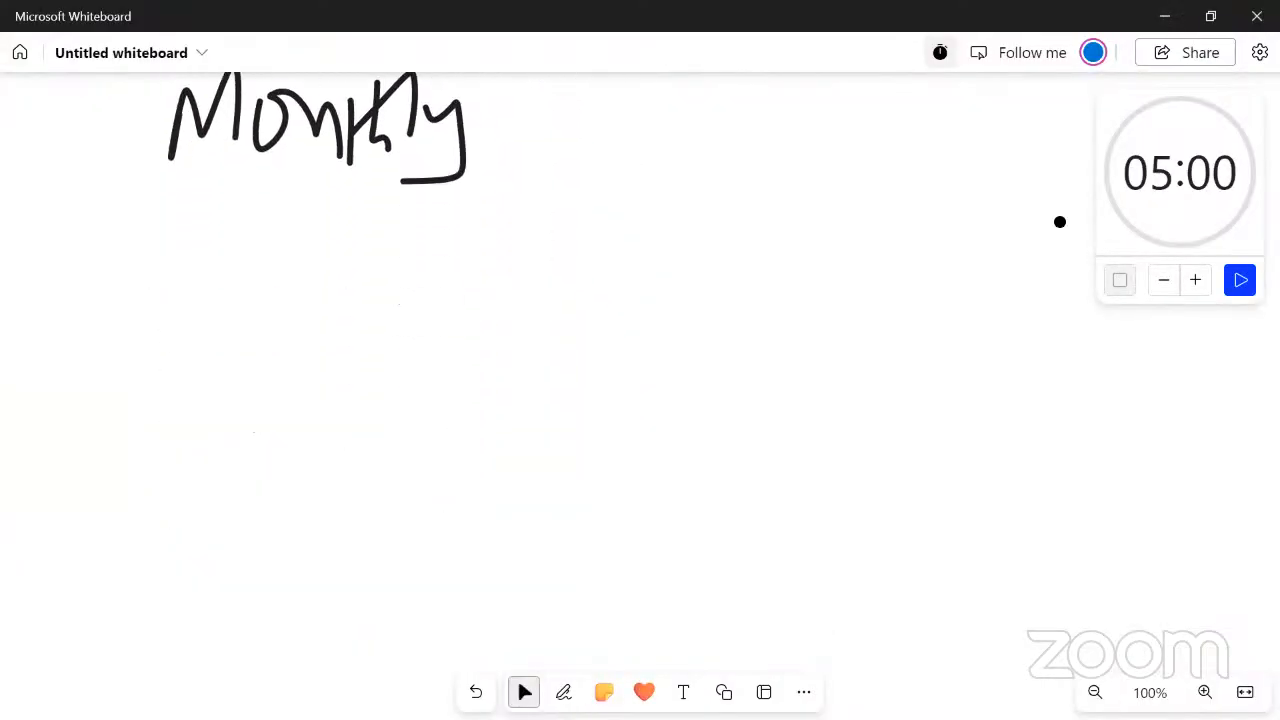
left_click(564, 692)
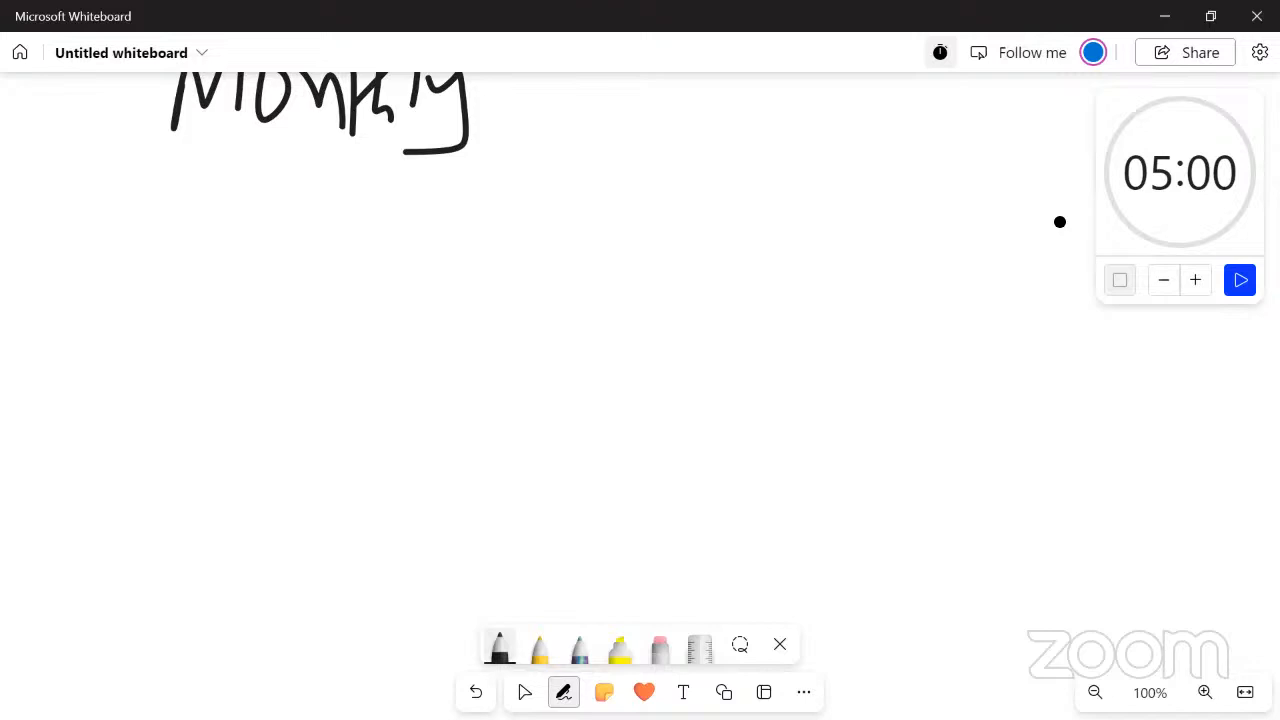
mouse_move(331, 326)
left_mouse_down()
mouse_move(320, 520)
mouse_move(466, 480)
mouse_move(498, 298)
mouse_move(331, 322)
mouse_move(329, 385)
left_mouse_up()
mouse_move(627, 294)
left_mouse_down()
mouse_move(600, 528)
mouse_move(820, 540)
mouse_move(816, 304)
mouse_move(640, 292)
left_mouse_up()
mouse_move(366, 234)
left_mouse_down()
mouse_move(351, 287)
mouse_move(395, 305)
left_mouse_up()
left_click_drag(356, 288, 458, 262)
mouse_move(462, 240)
left_mouse_down()
mouse_move(459, 298)
mouse_move(484, 266)
left_mouse_up()
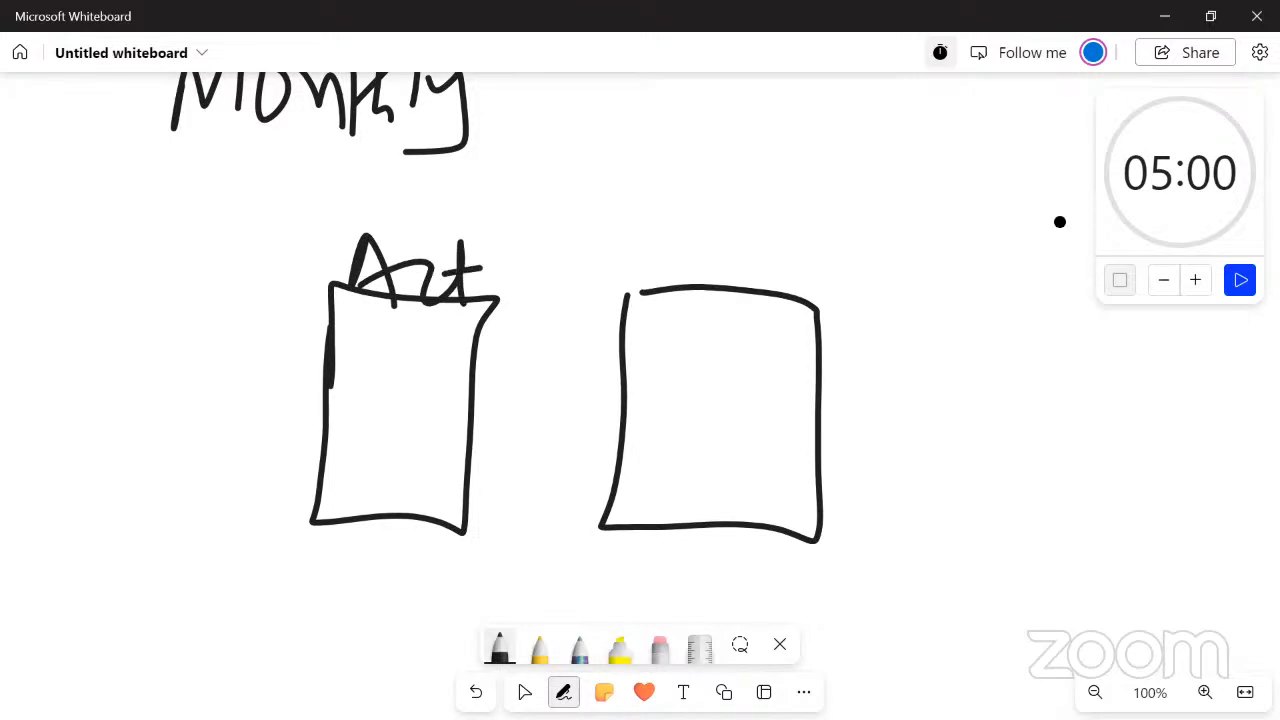
Handwrite "Target" above the second box and add a short tick under the bottom edge of each box
left_click_drag(668, 240, 670, 288)
mouse_move(640, 221)
left_mouse_down()
mouse_move(696, 272)
mouse_move(756, 250)
left_mouse_up()
left_click_drag(792, 242, 774, 314)
left_click_drag(802, 270, 832, 284)
left_click_drag(862, 230, 858, 318)
left_click_drag(830, 282, 896, 266)
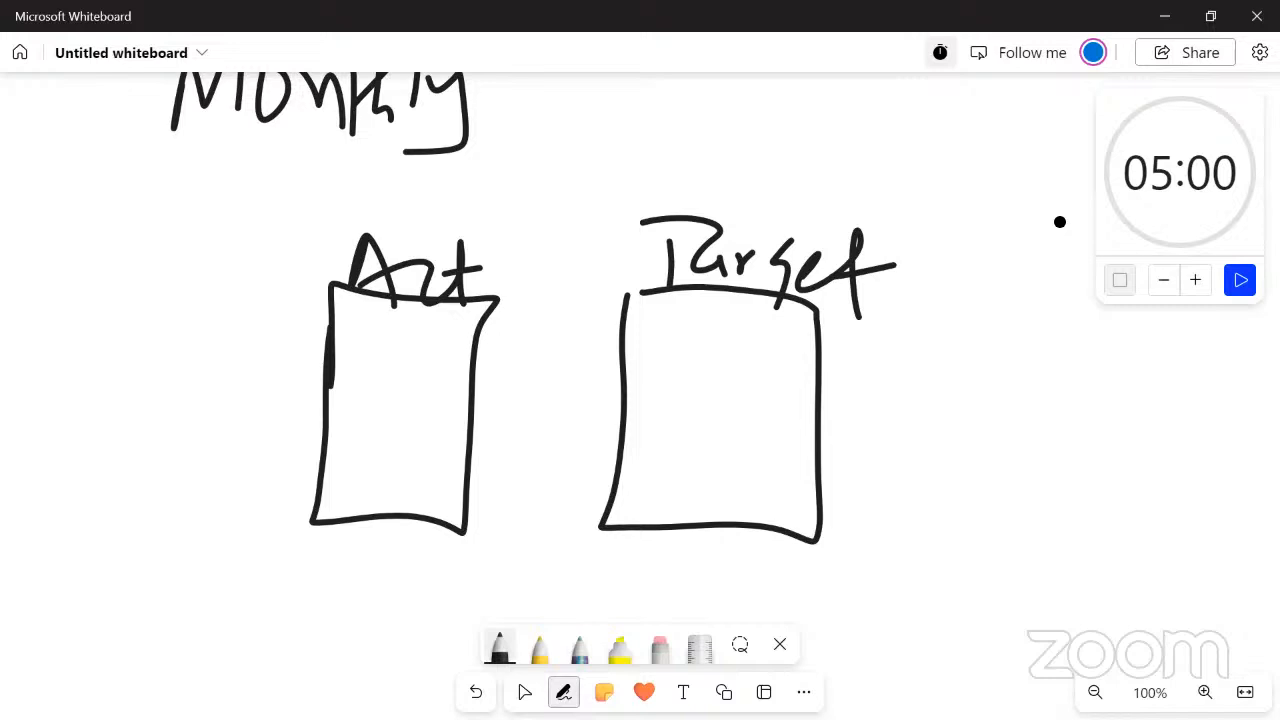
left_click_drag(400, 523, 399, 541)
mouse_move(722, 539)
left_mouse_down()
mouse_move(715, 556)
mouse_move(724, 550)
left_mouse_up()
key("alt+Tab")
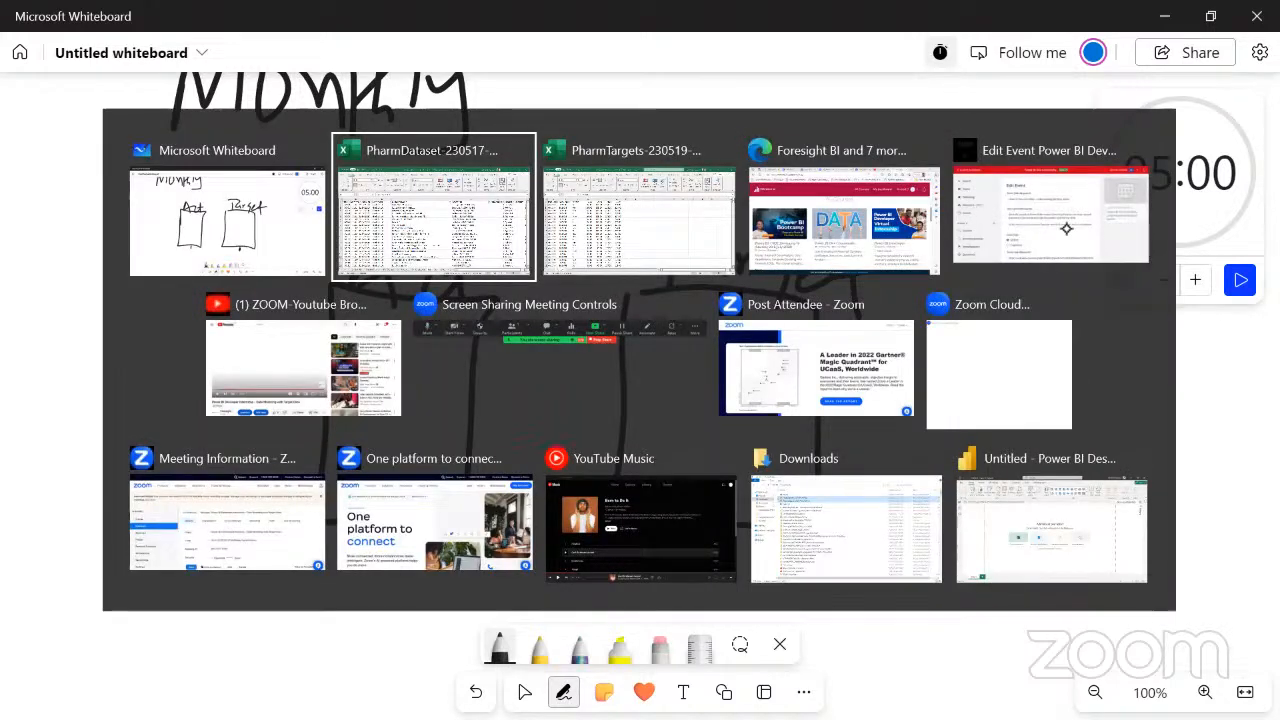
key("alt+Tab")
key("alt+Tab")
key("alt+Tab")
key("alt+Tab")
key("alt+Tab")
key("alt+Tab")
key("alt+Tab")
key("alt+Tab")
key("alt+Tab")
key("alt+Tab")
key("alt+Tab")
key("alt+Tab")
key("alt+Tab")
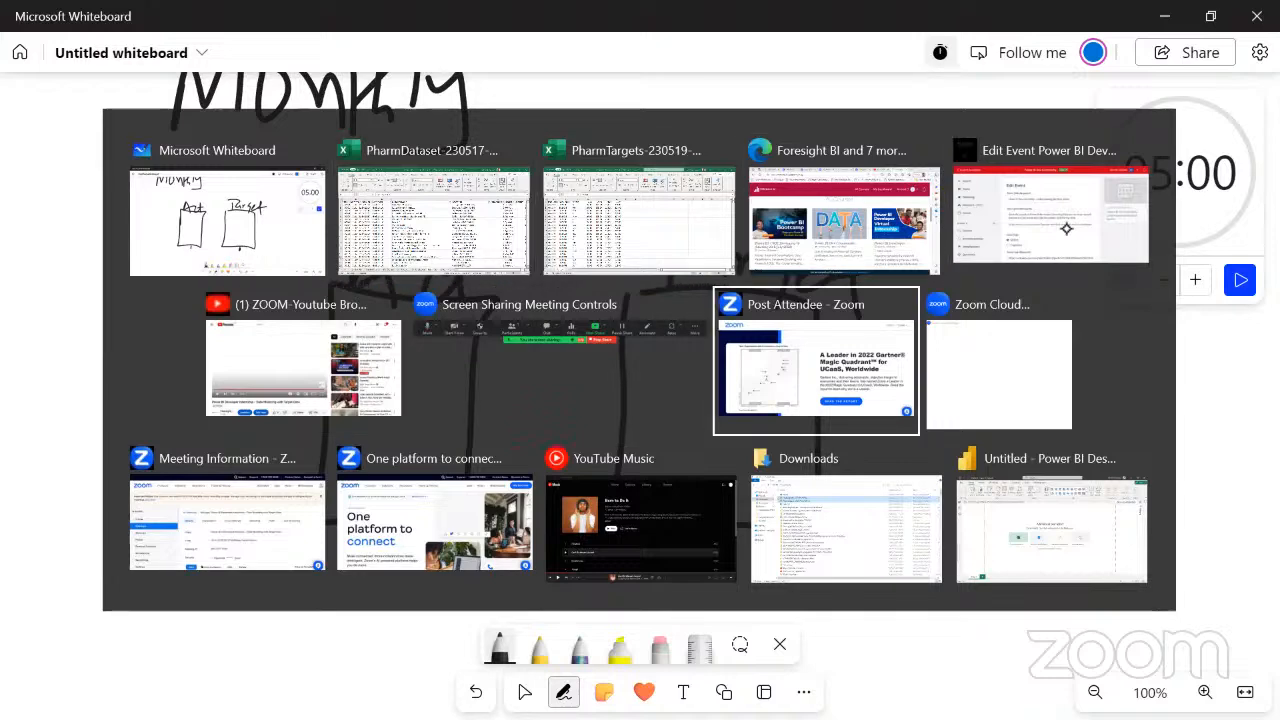
key("alt+Tab")
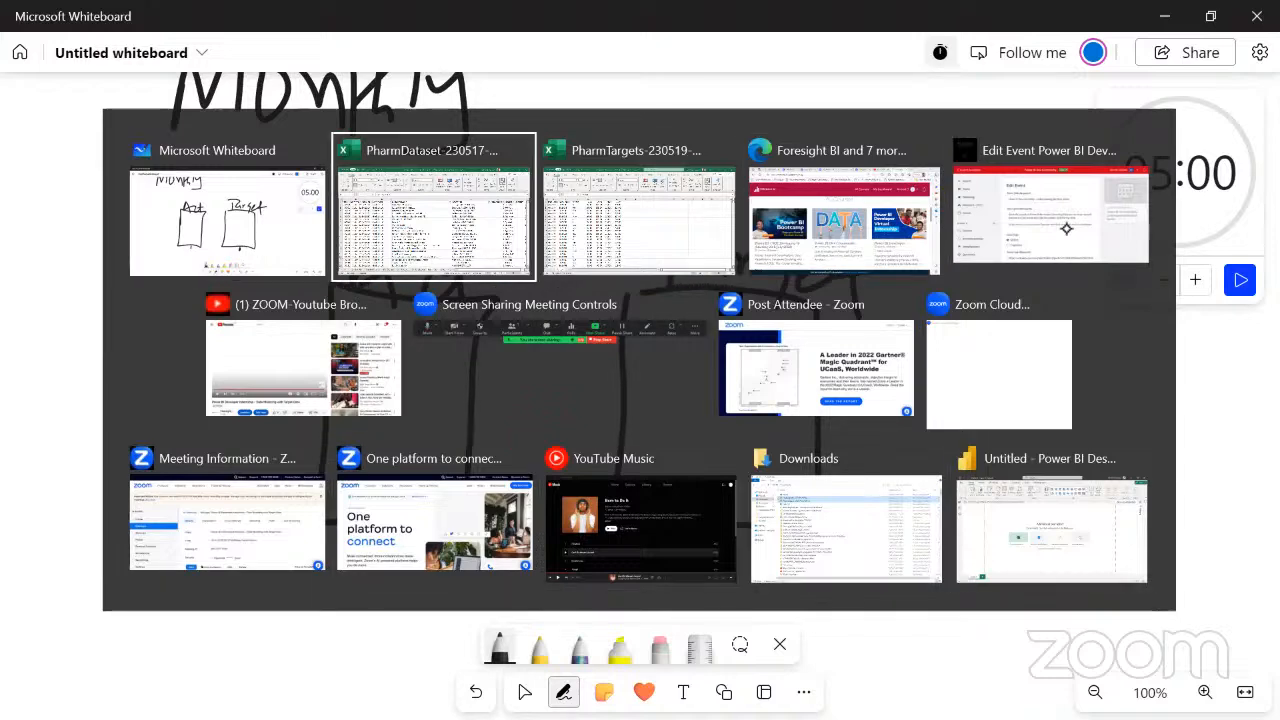
key("alt+shift+Tab")
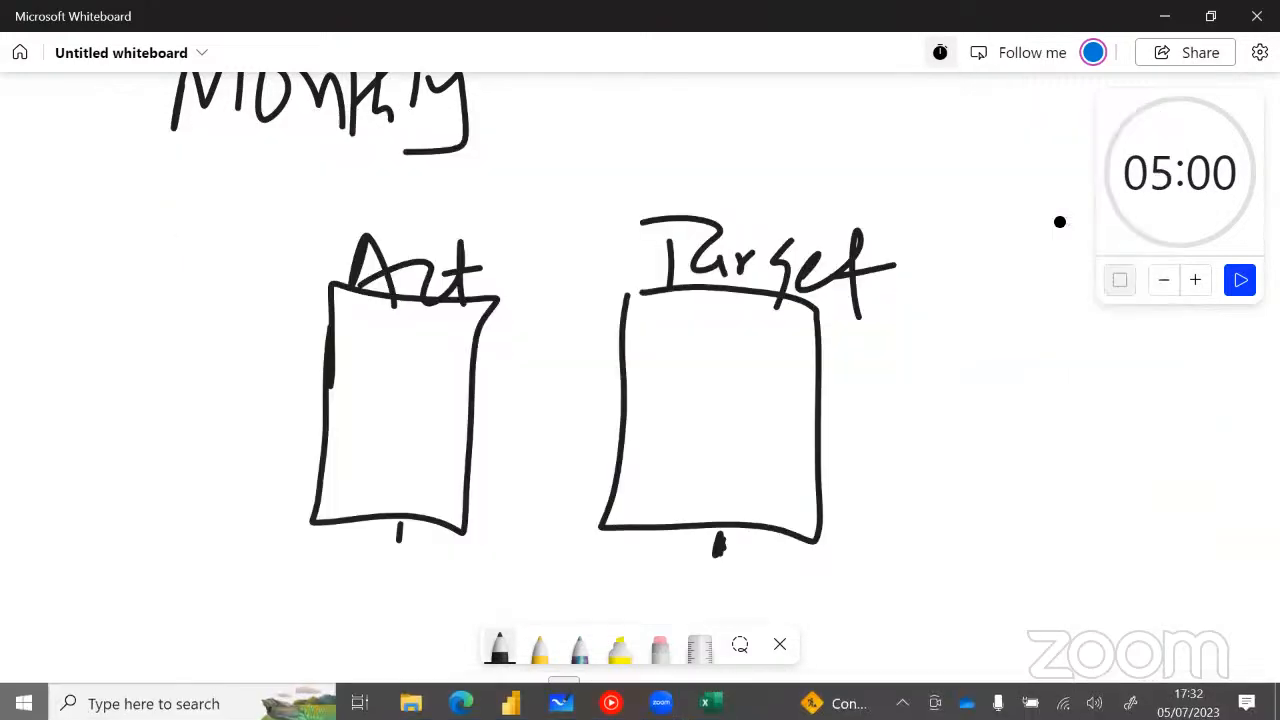
Show the desktop and open the TargetSamples workbook
key("super+d")
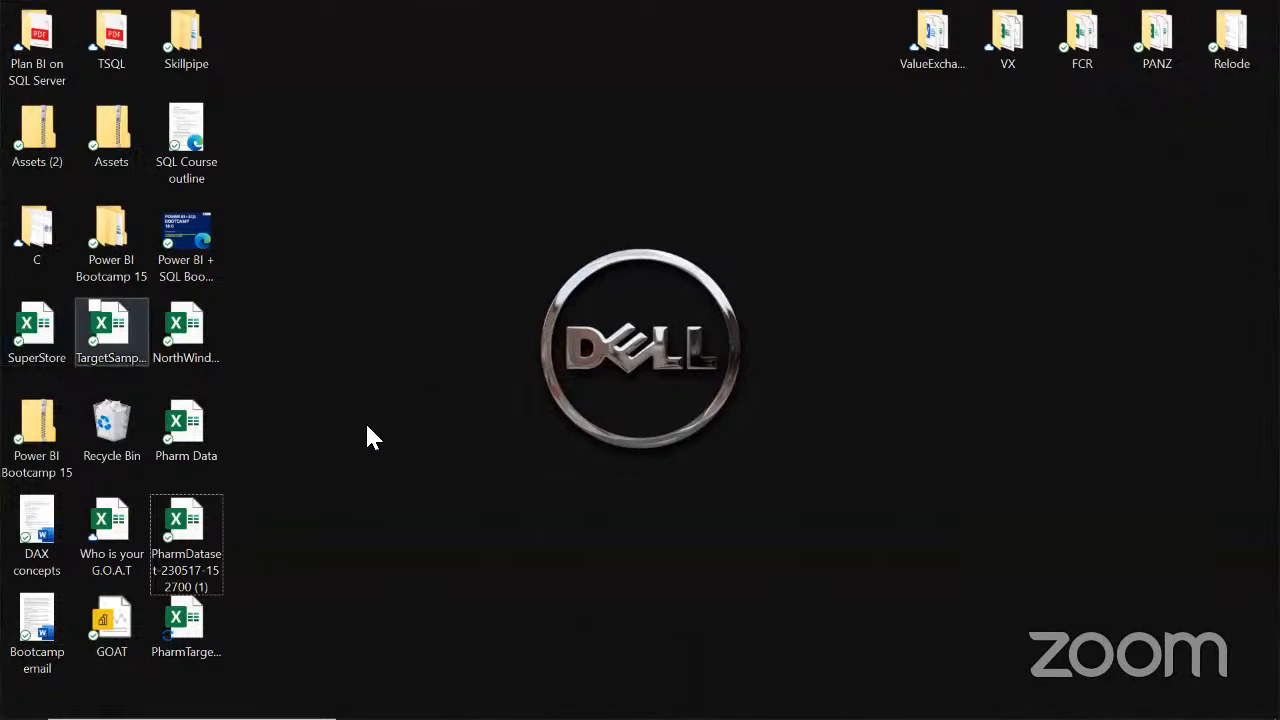
left_click(116, 328)
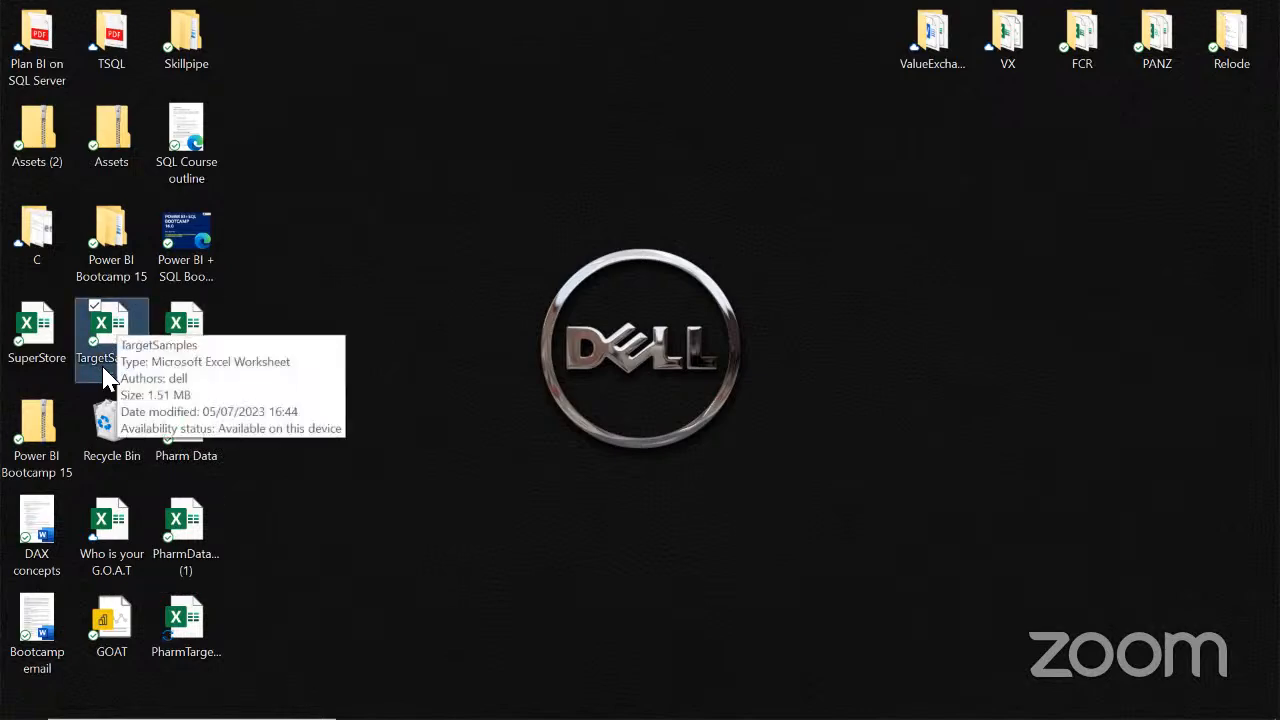
double_click(120, 322)
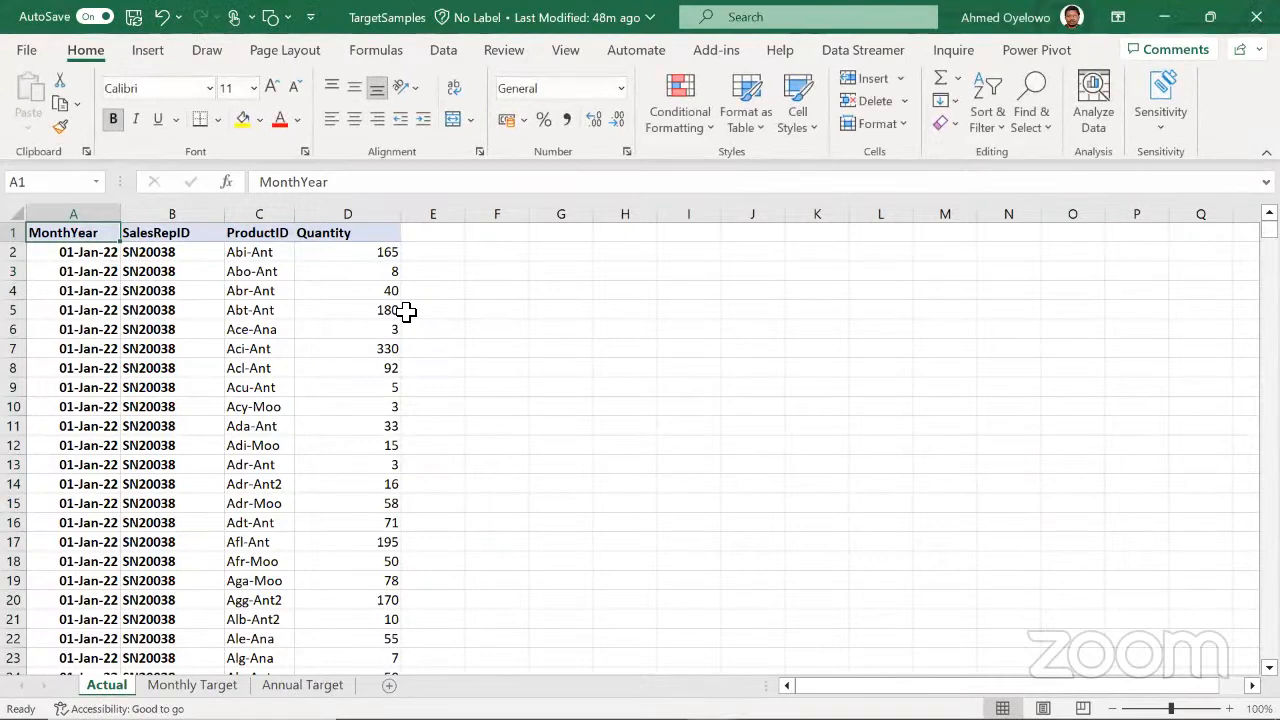
Look at the Actual and Monthly Target sheets, and highlight the MonthYear, SalesRepID and ProductID columns on Actual
left_click(185, 347)
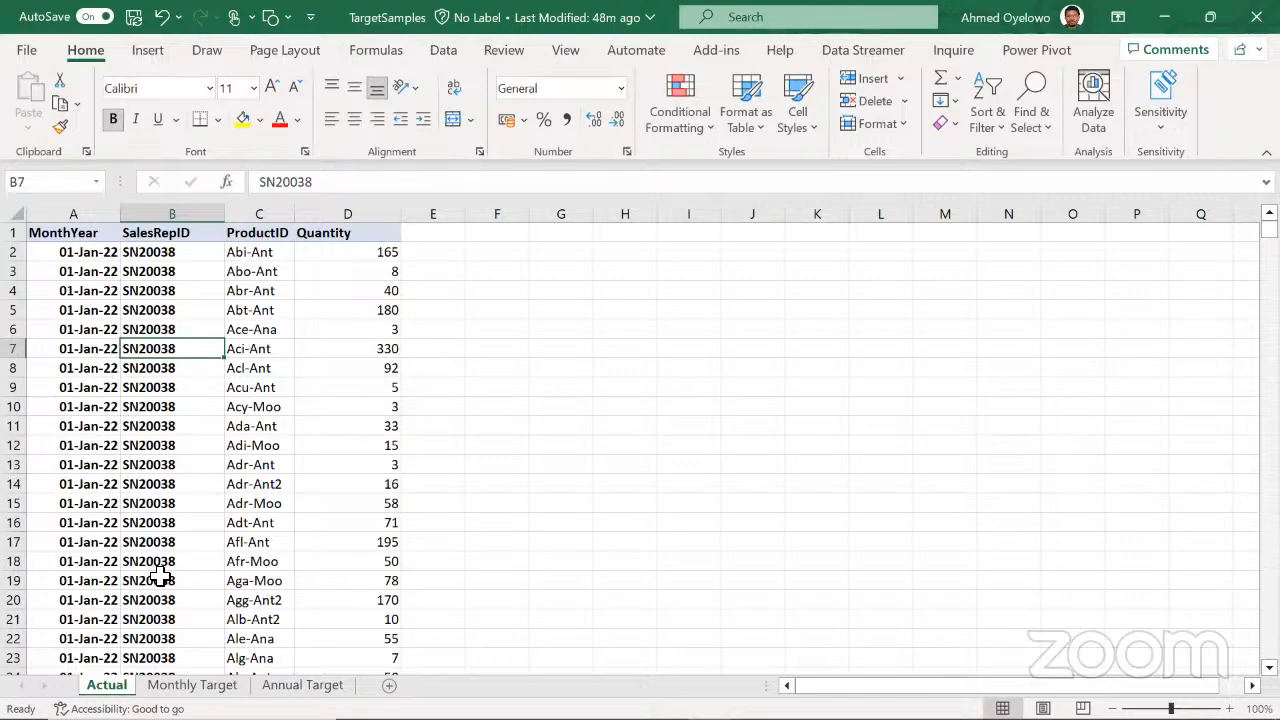
left_click(192, 685)
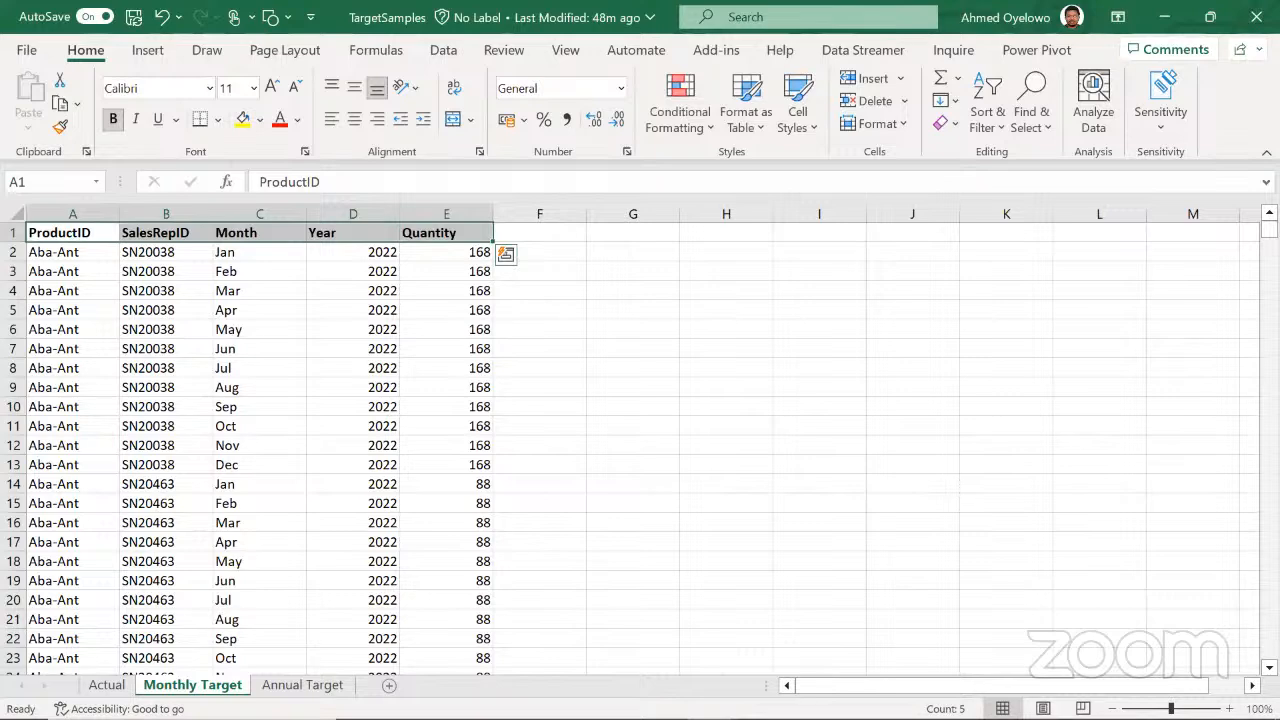
left_click(107, 685)
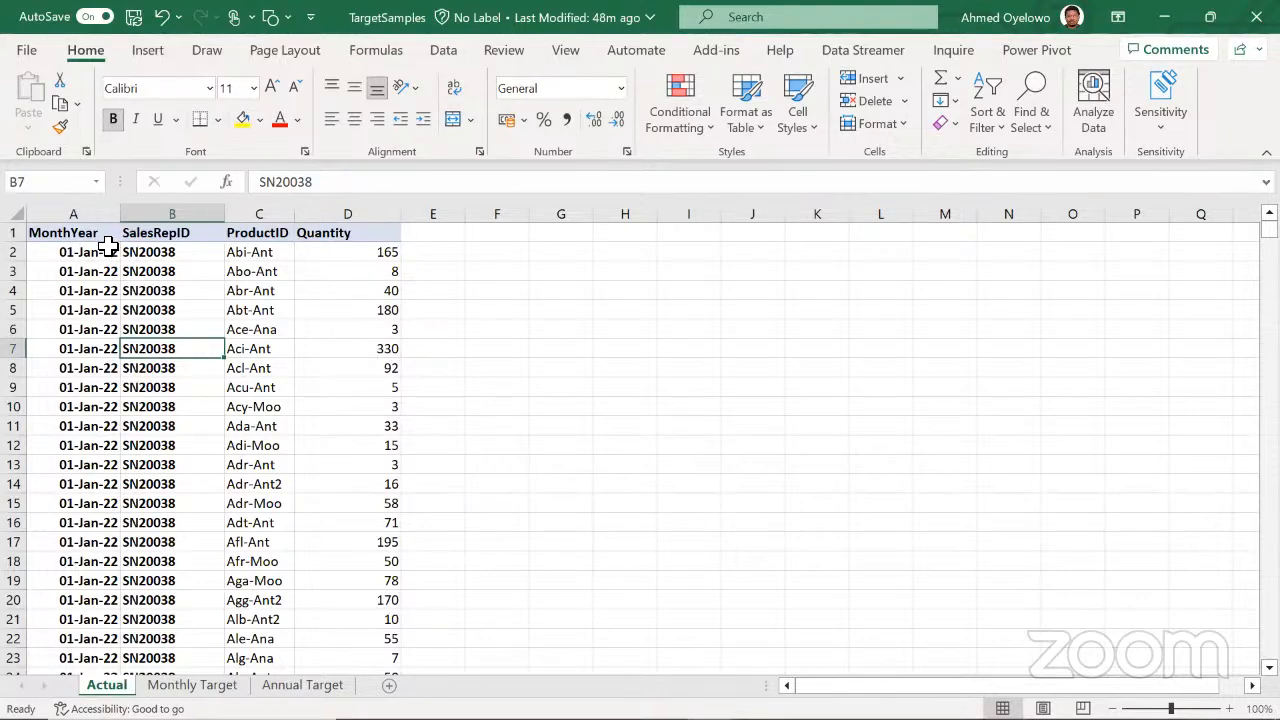
left_click(76, 212)
left_click_drag(98, 212, 246, 206)
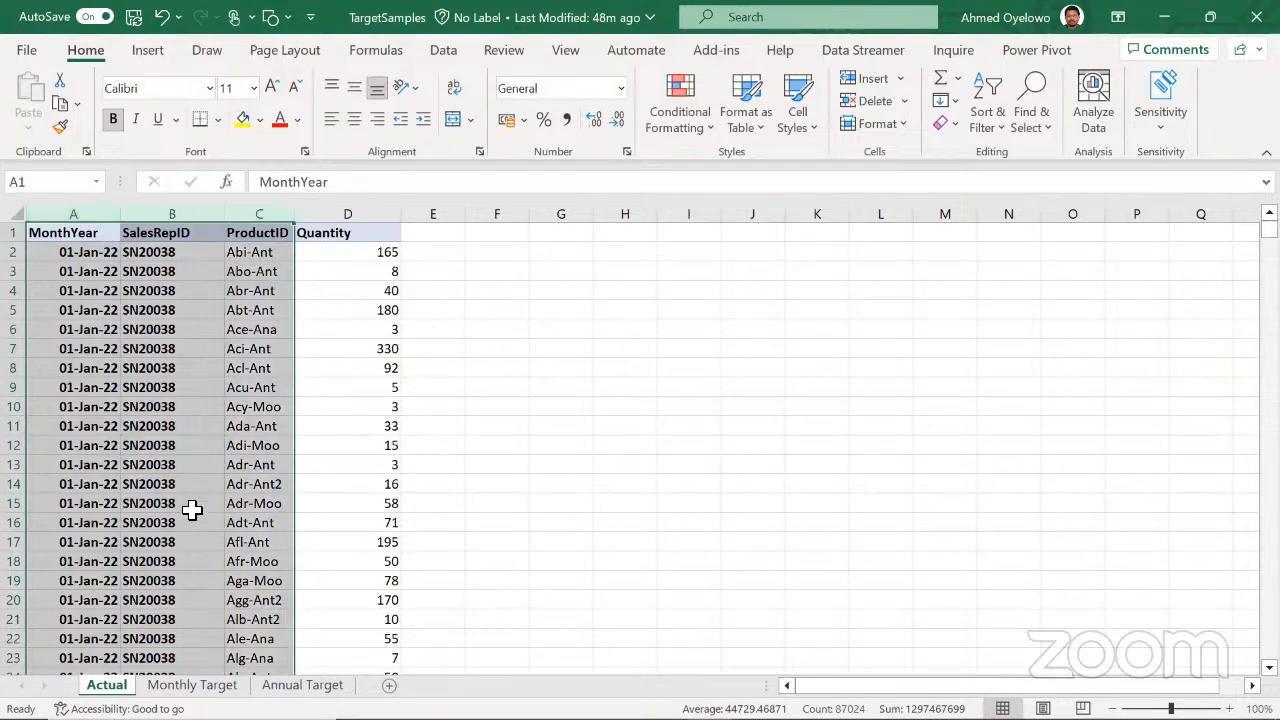
On the Monthly Target sheet, highlight the Month and Year columns together, followed by SalesRepID and ProductID
left_click(185, 684)
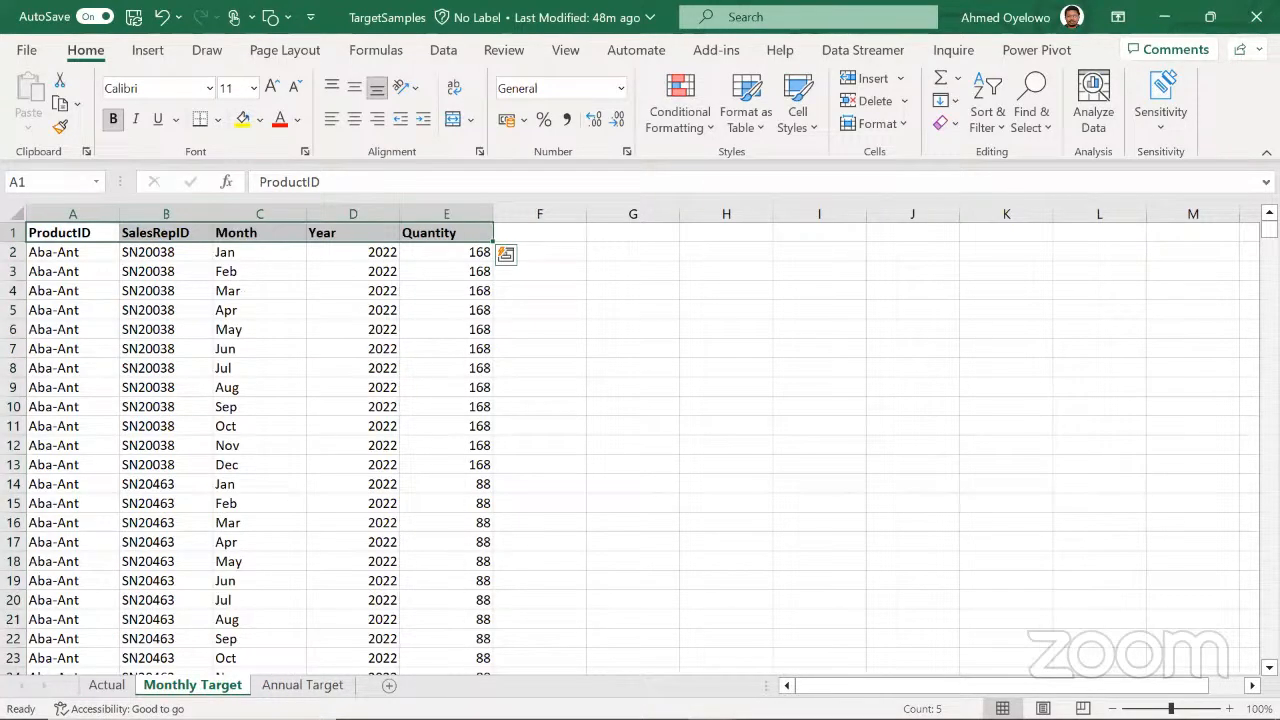
left_click_drag(258, 213, 337, 208)
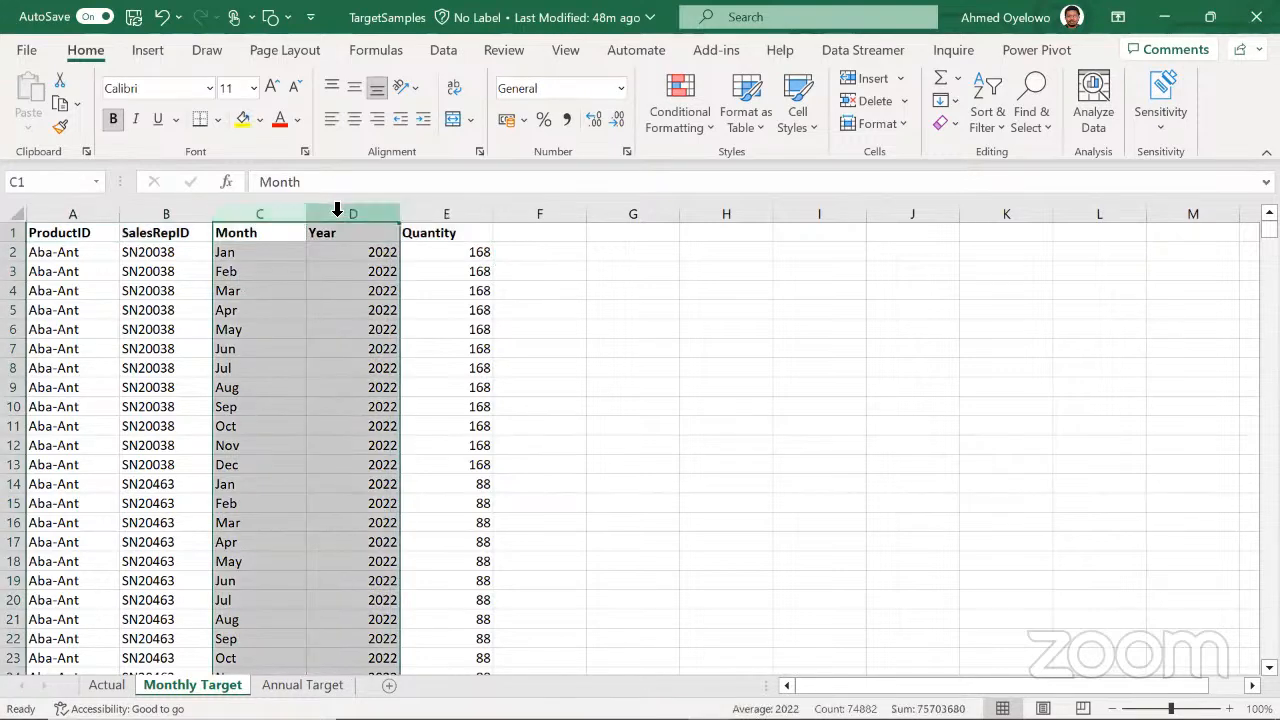
left_click_drag(171, 214, 166, 213)
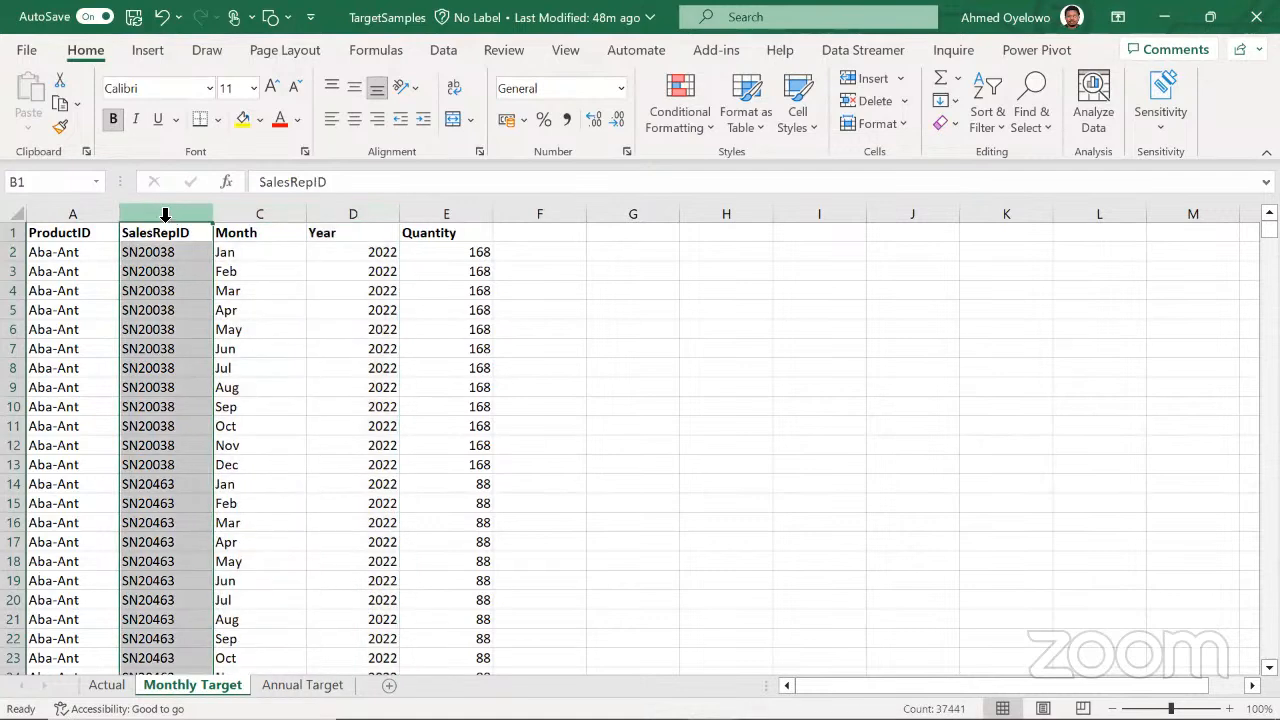
left_click(75, 213)
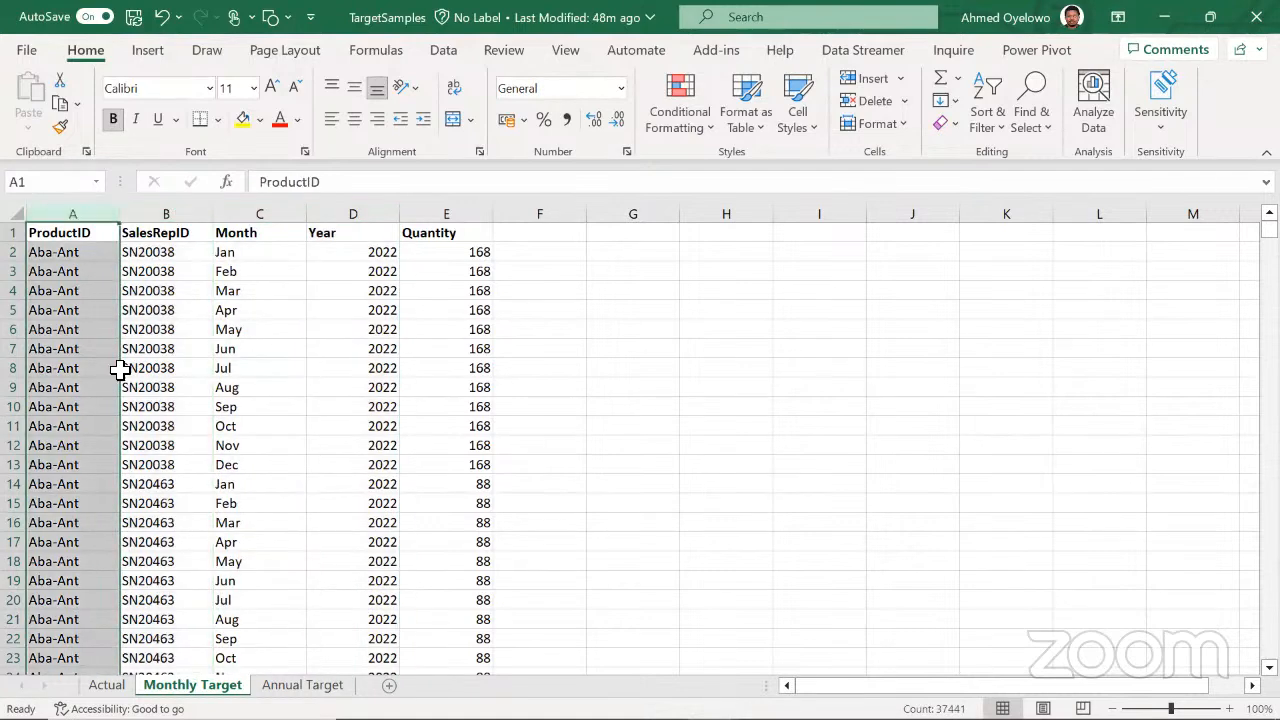
Go back to the Actual sheet, clear its column selection and close the TargetSamples workbook
left_click(121, 670)
left_click(107, 685)
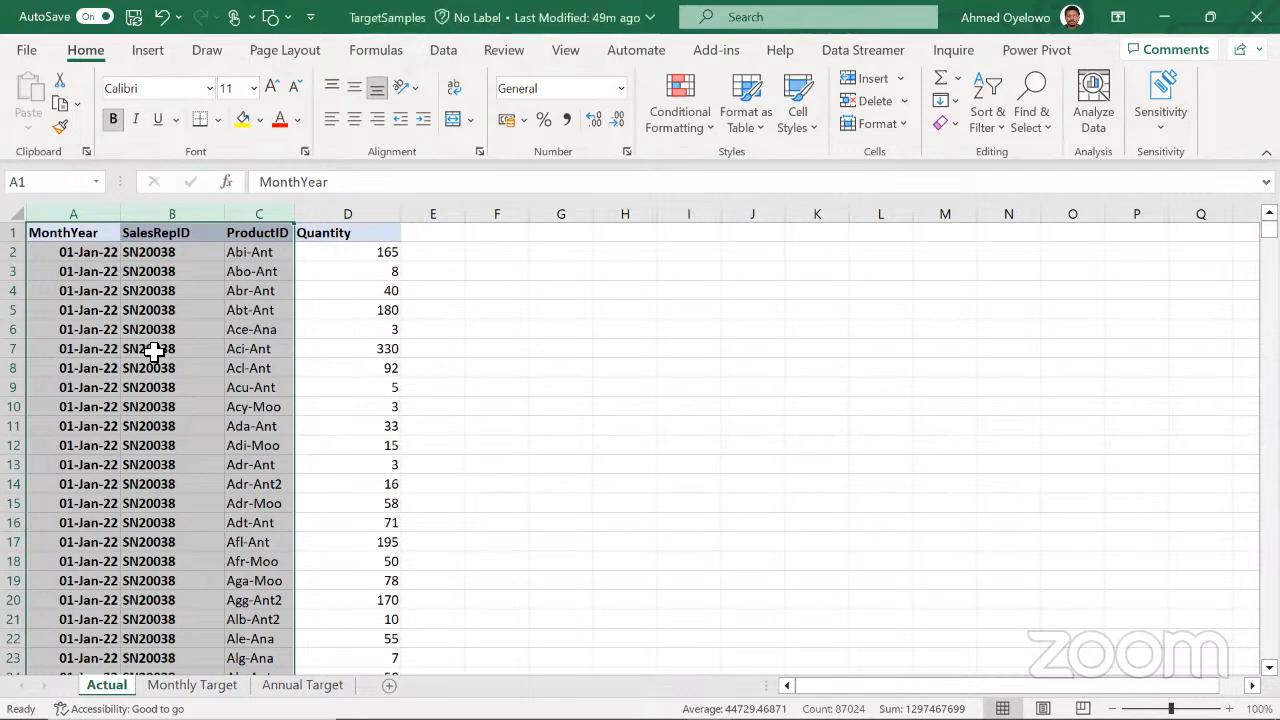
left_click(118, 329)
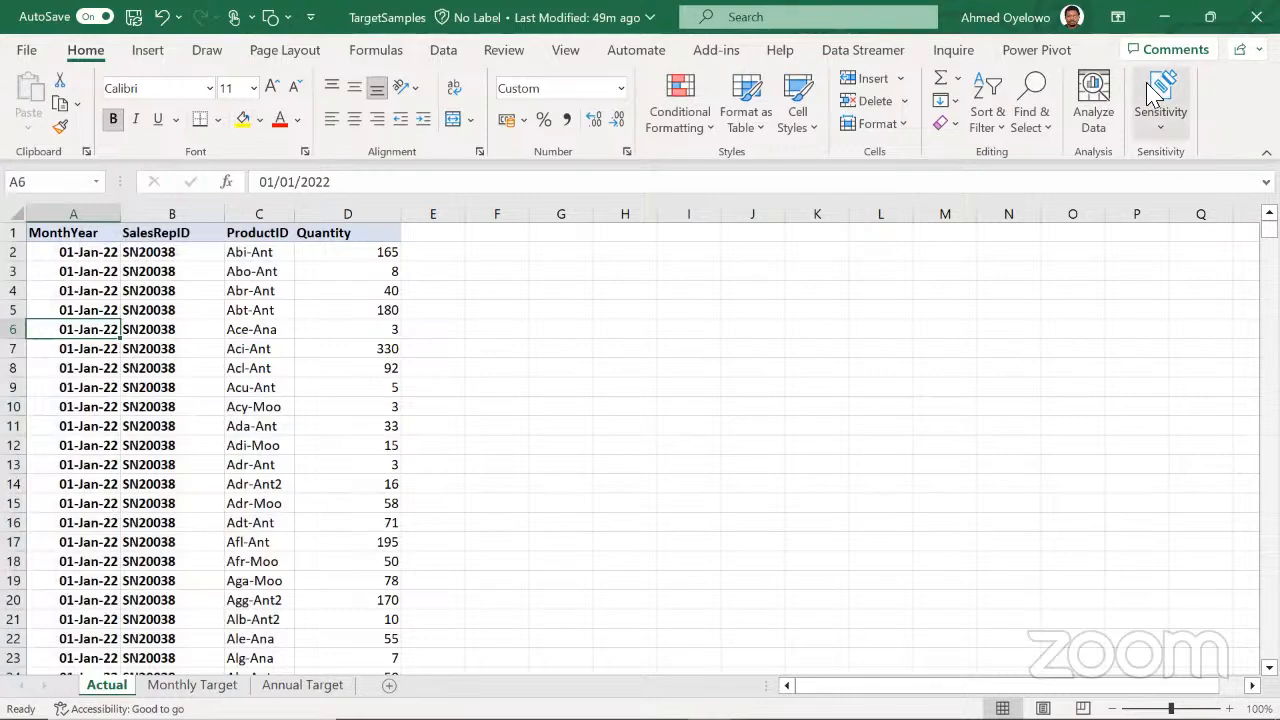
left_click(1256, 17)
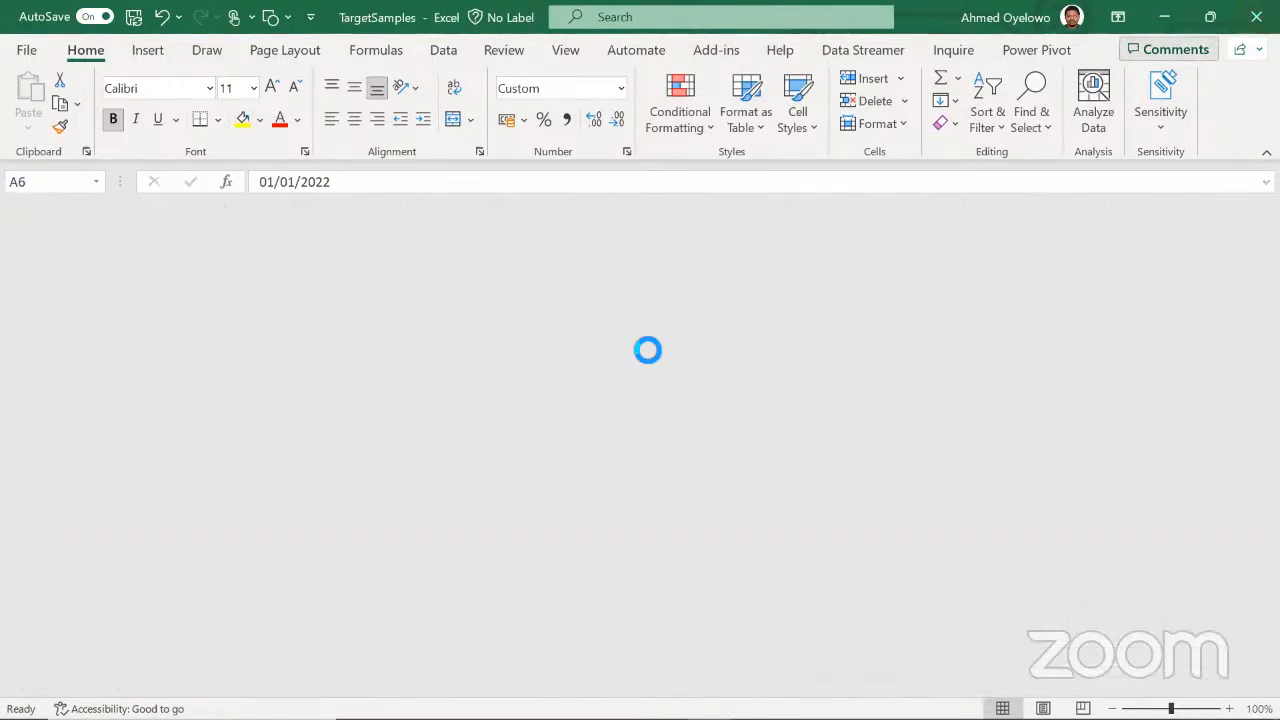
Switch to the untitled Power BI Desktop report
key("alt+Tab")
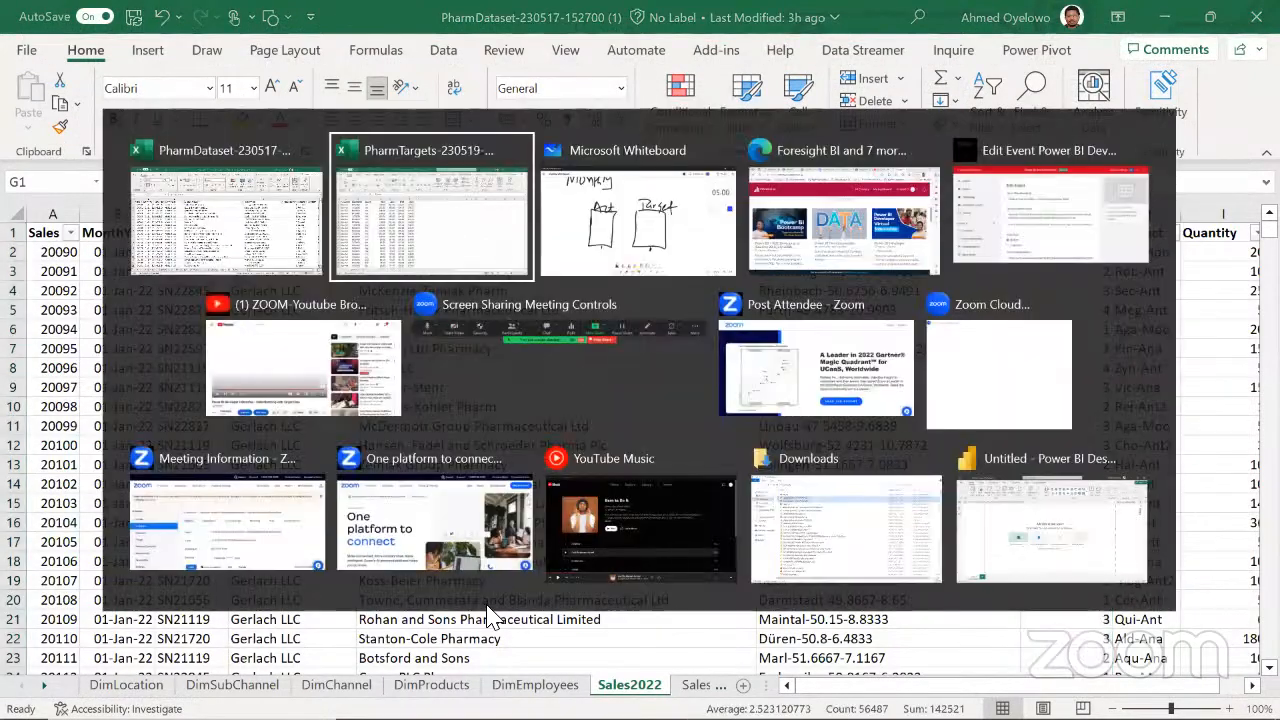
key("alt+Tab")
key("alt+Tab")
key("alt+Tab")
key("alt+Tab")
key("alt+Tab")
key("alt+Tab")
key("alt+Tab")
key("alt+Tab")
key("alt+Tab")
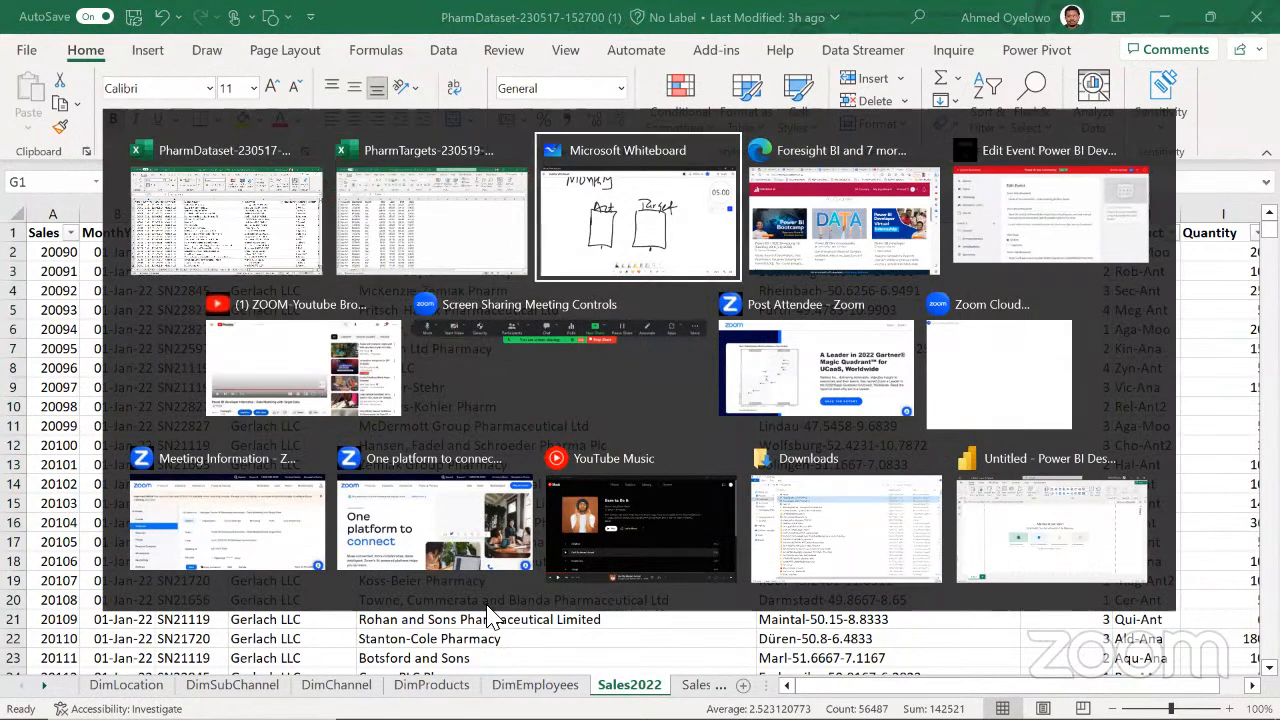
key("alt+Tab")
key("alt+Tab")
key("alt+Tab")
key("alt+Tab")
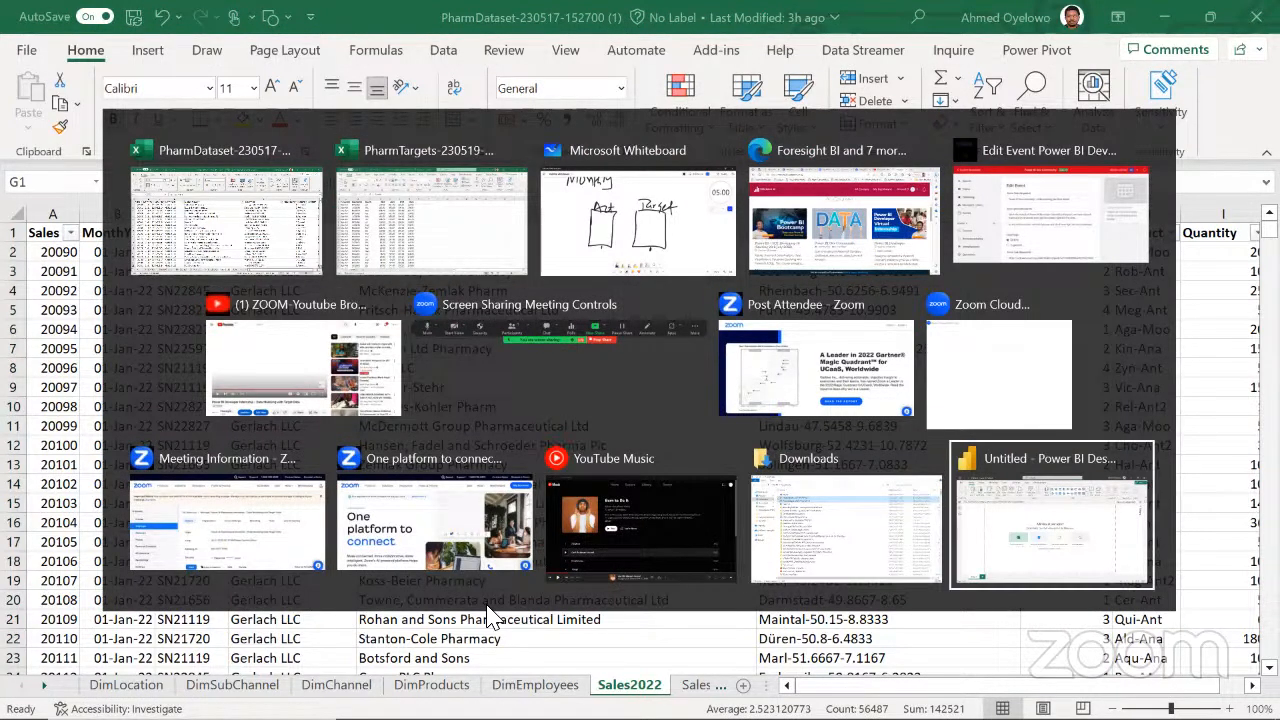
key("alt+shift+Tab")
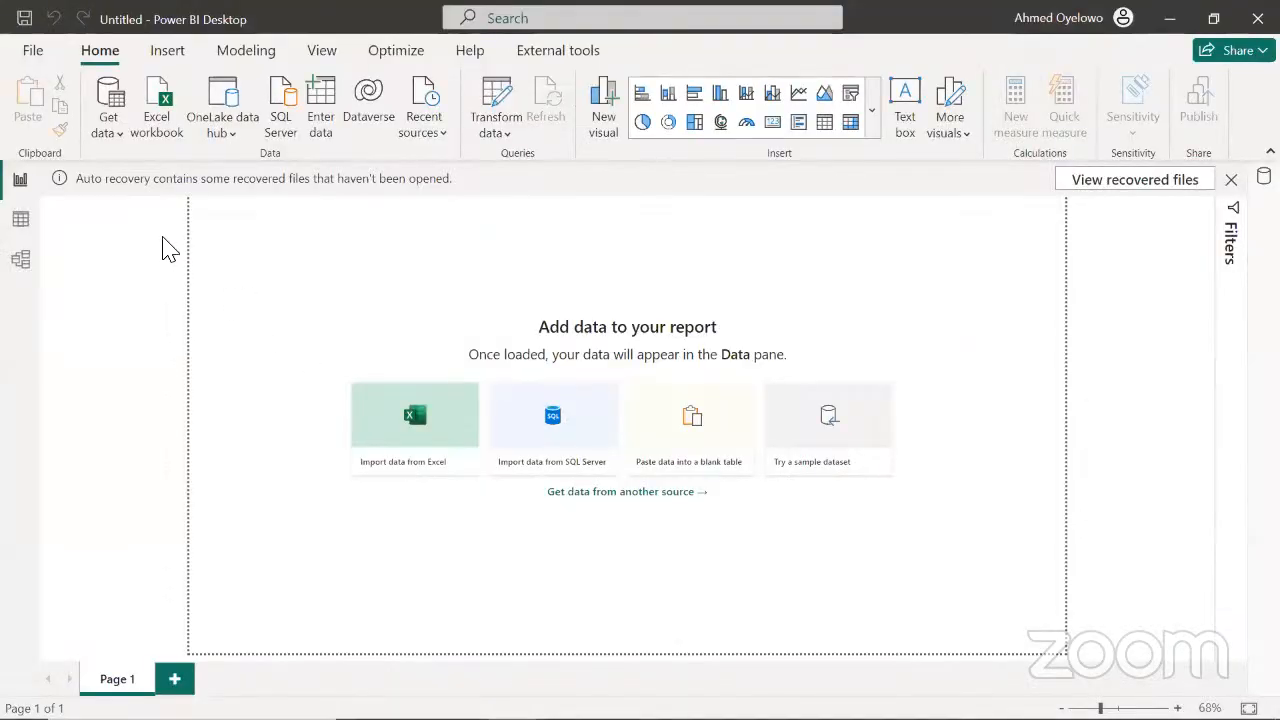
Import the Actual and Monthly Target sheets from the TargetSamples workbook on the Desktop, opening them in Power Query Editor for transformation
left_click(112, 135)
left_click(155, 200)
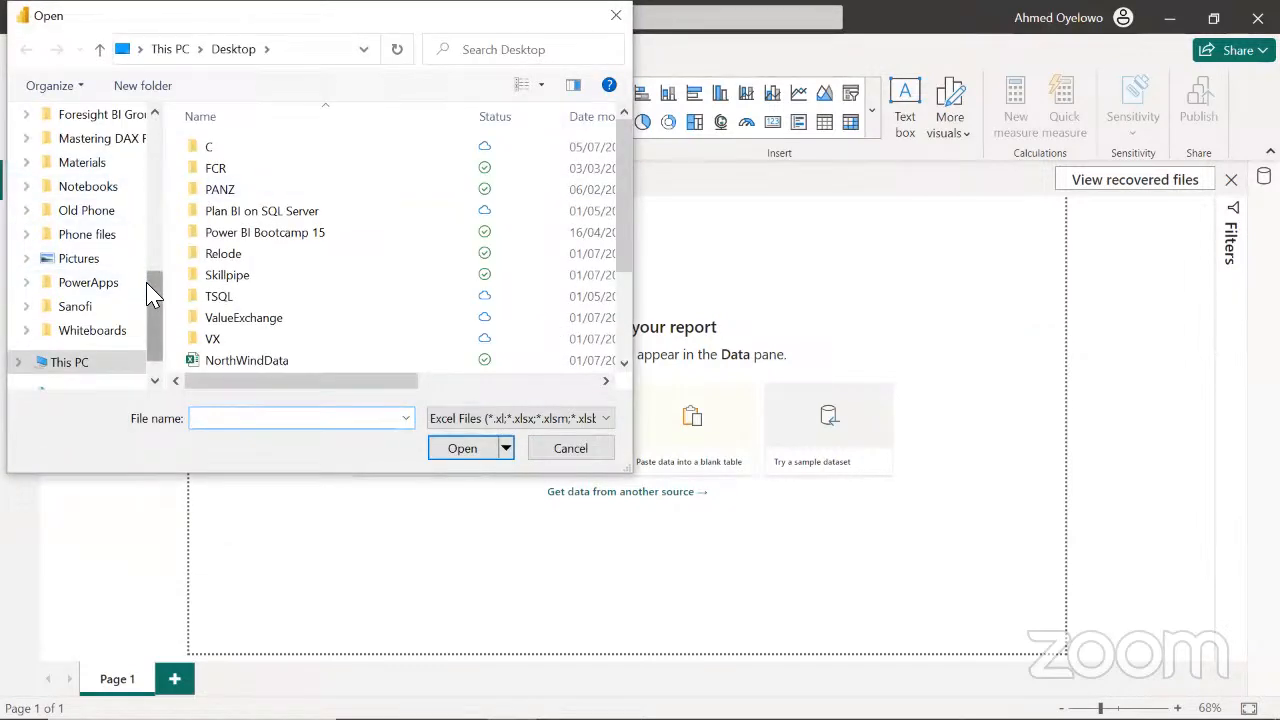
left_click_drag(150, 295, 158, 143)
left_click(82, 115)
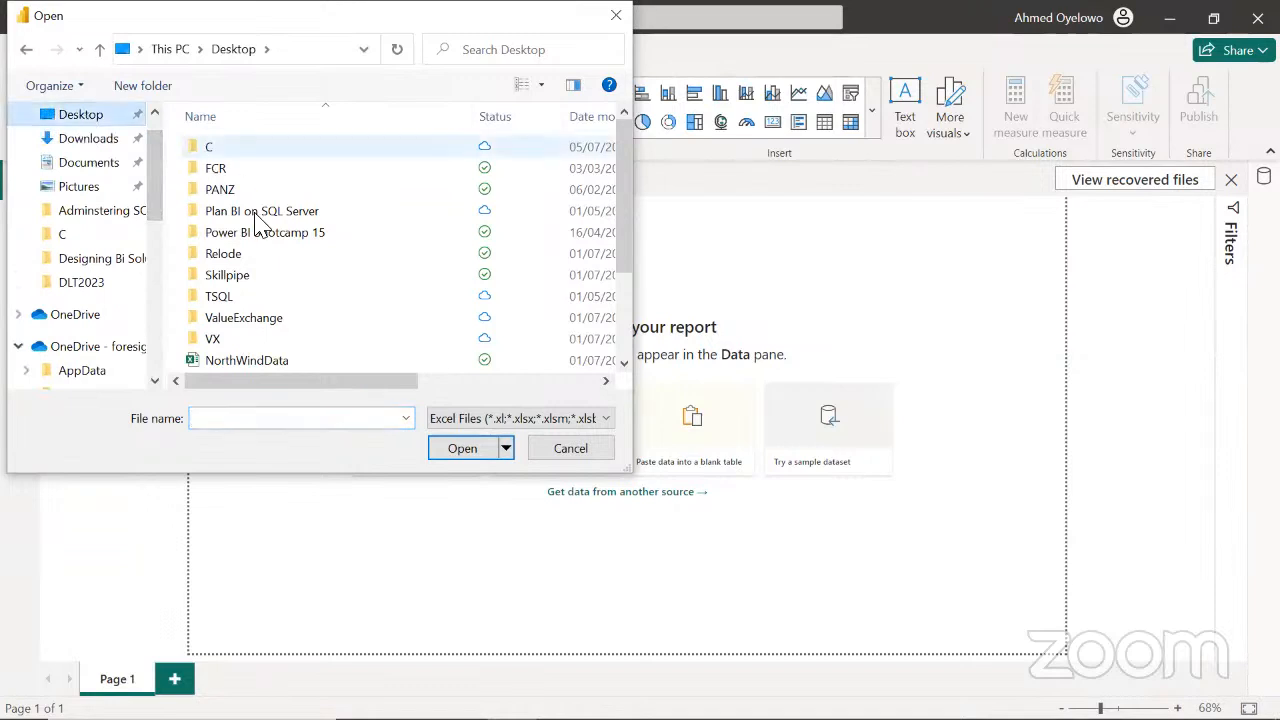
left_click_drag(625, 209, 634, 314)
left_click(255, 340)
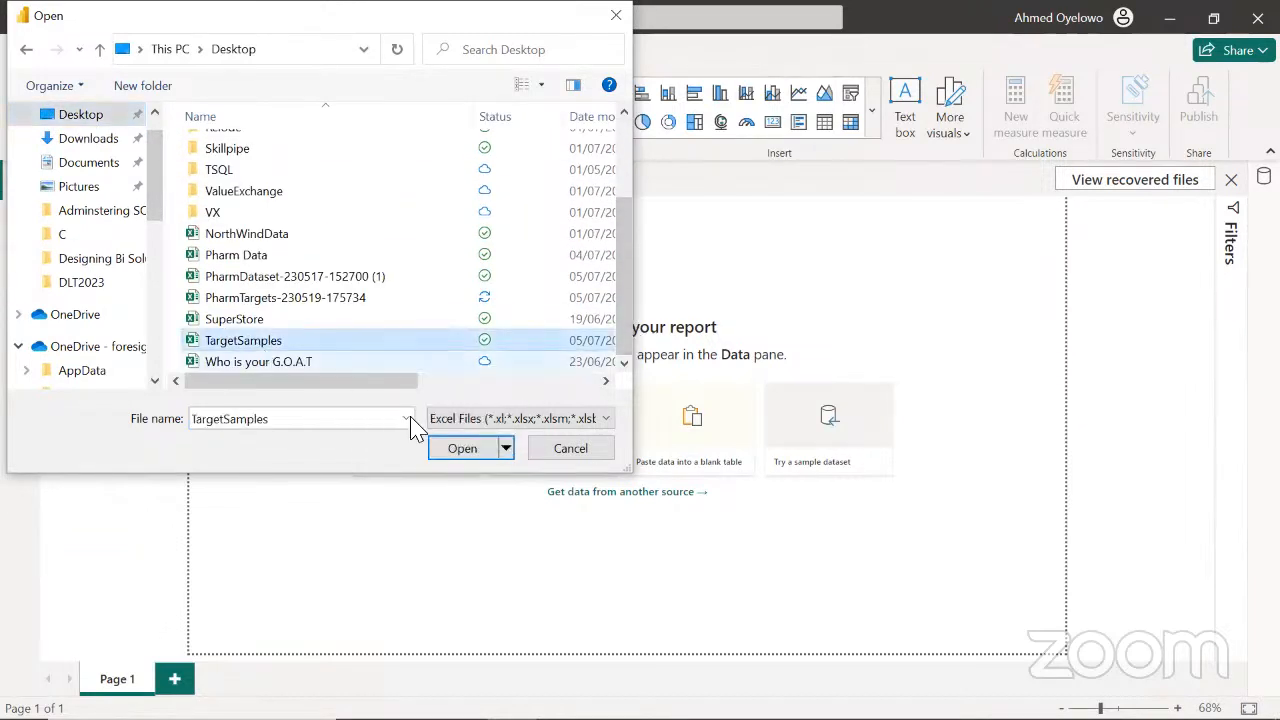
left_click(443, 448)
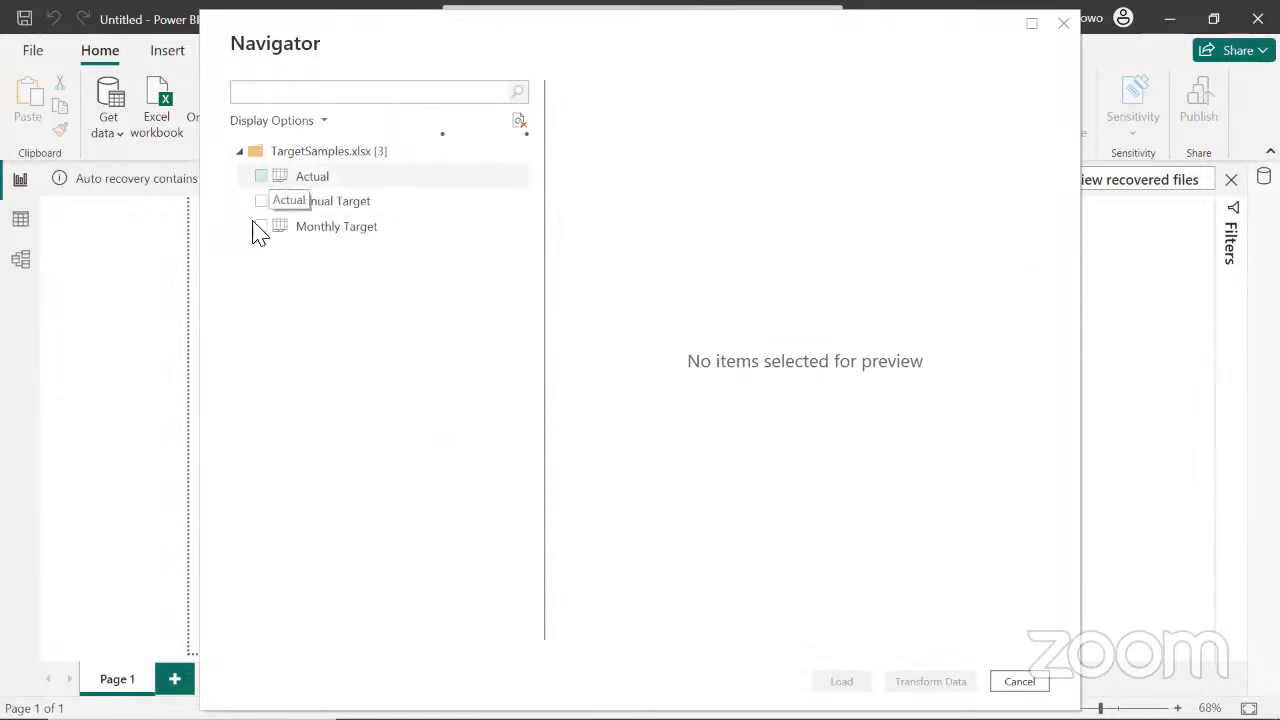
left_click(261, 178)
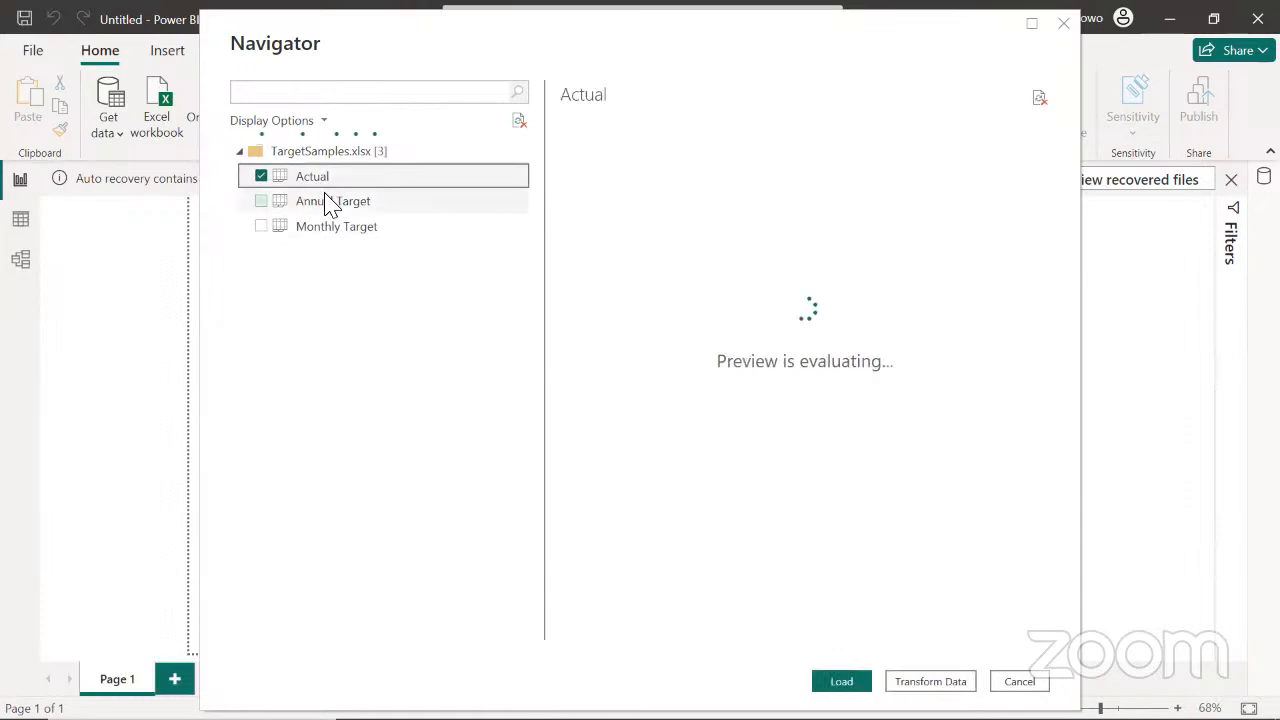
left_click(262, 227)
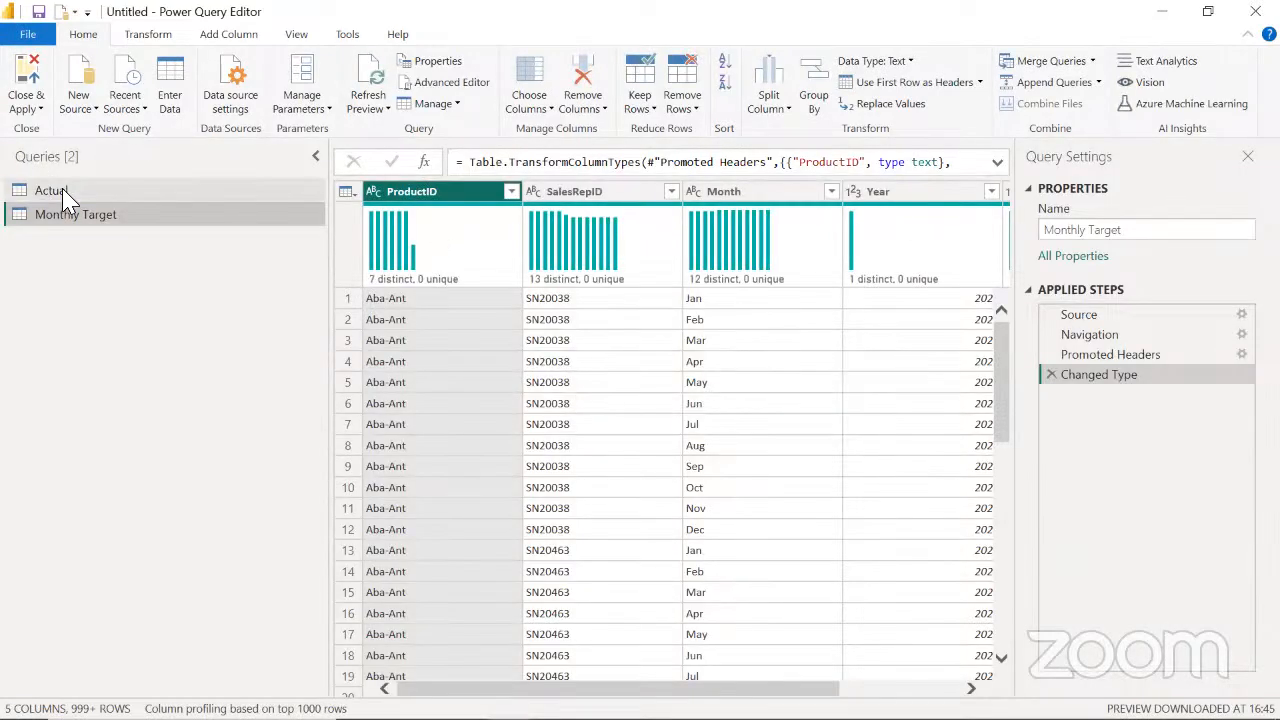
Review the MonthYear, SalesRepID and ProductID columns of the Actual query, followed by Month and Year in Monthly Target
left_click(67, 197)
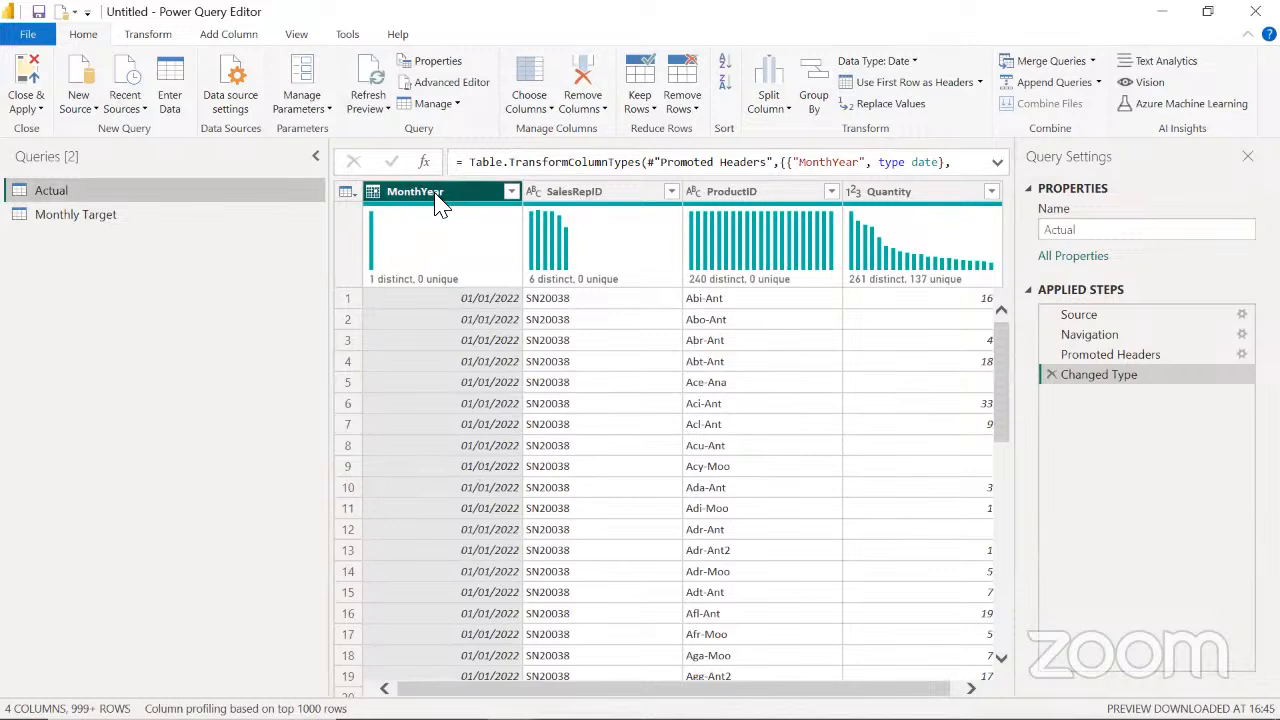
left_click(592, 196)
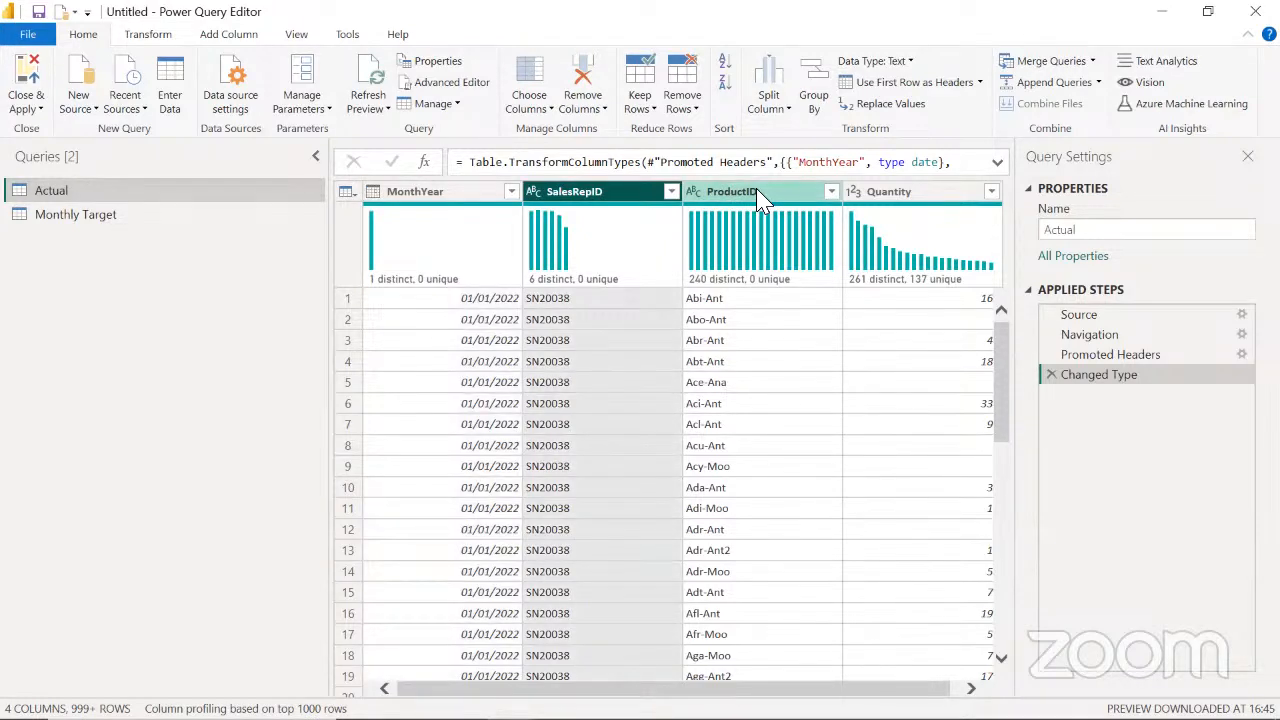
left_click(760, 196)
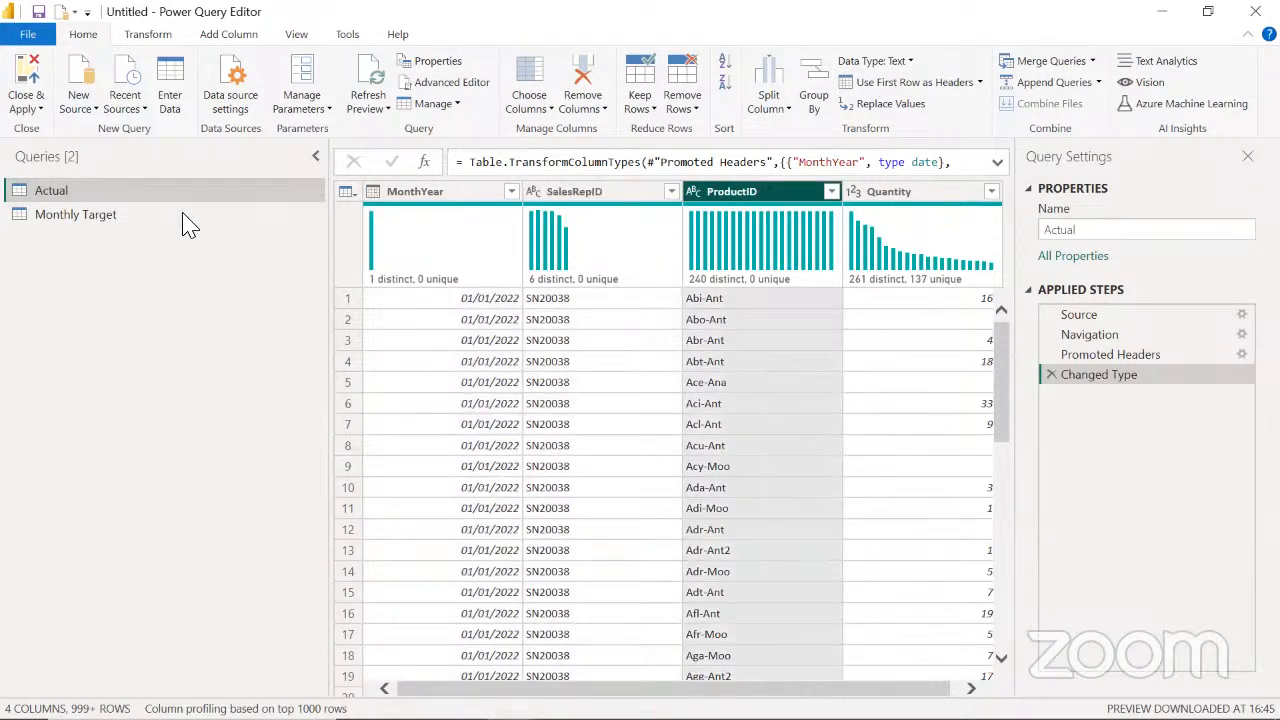
left_click(120, 220)
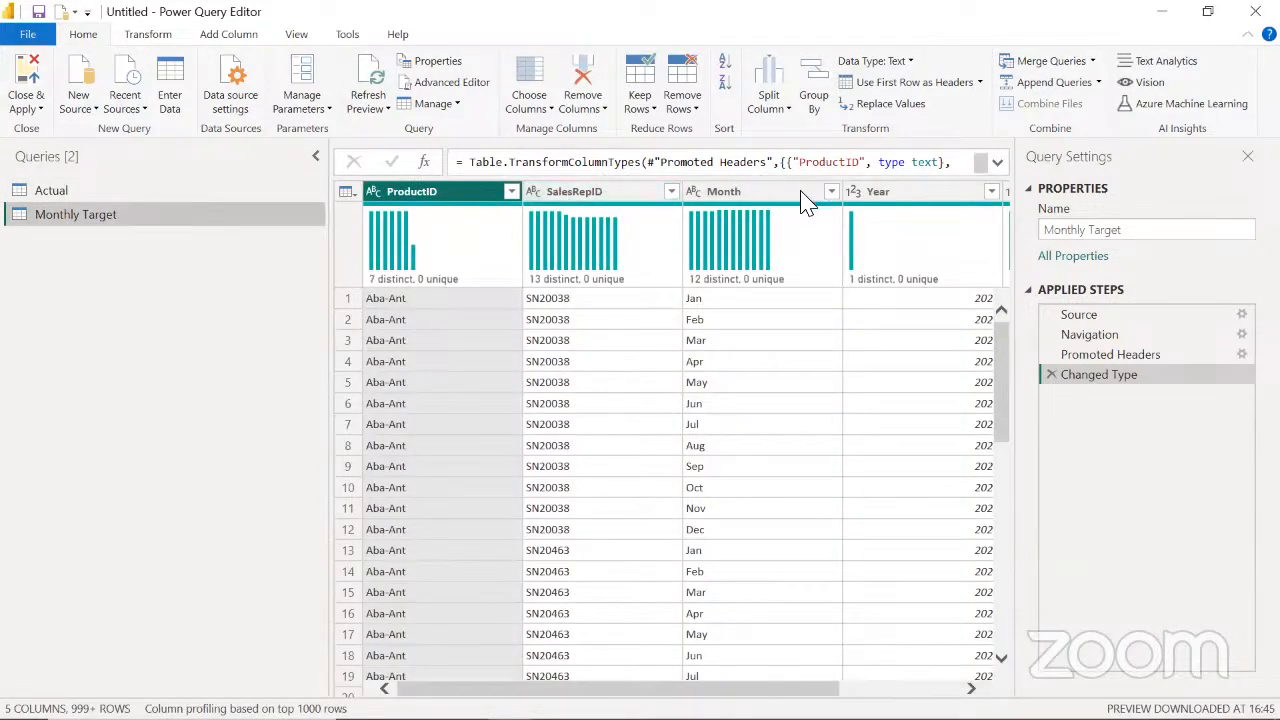
left_click(765, 196)
left_click(905, 196)
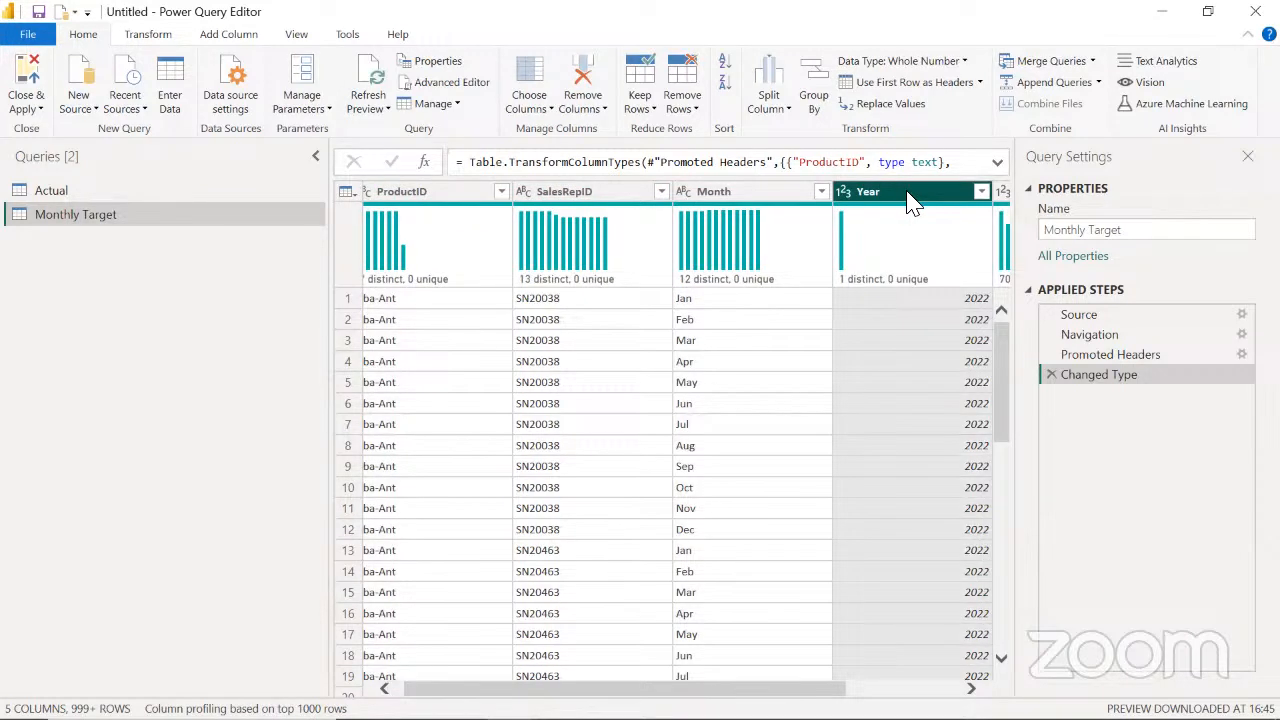
Merge the Month and Year columns of Monthly Target, in that order and without a separator, into a column named Month Year
left_click_drag(624, 689, 713, 689)
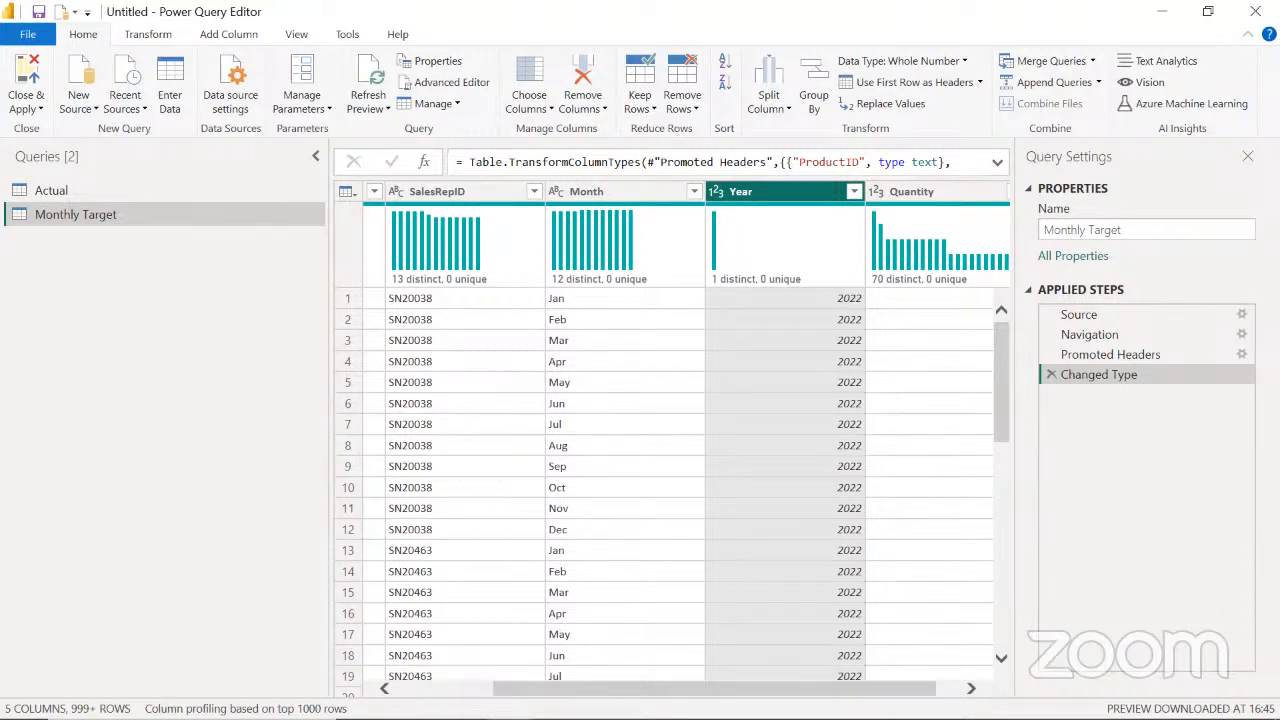
left_click(597, 195)
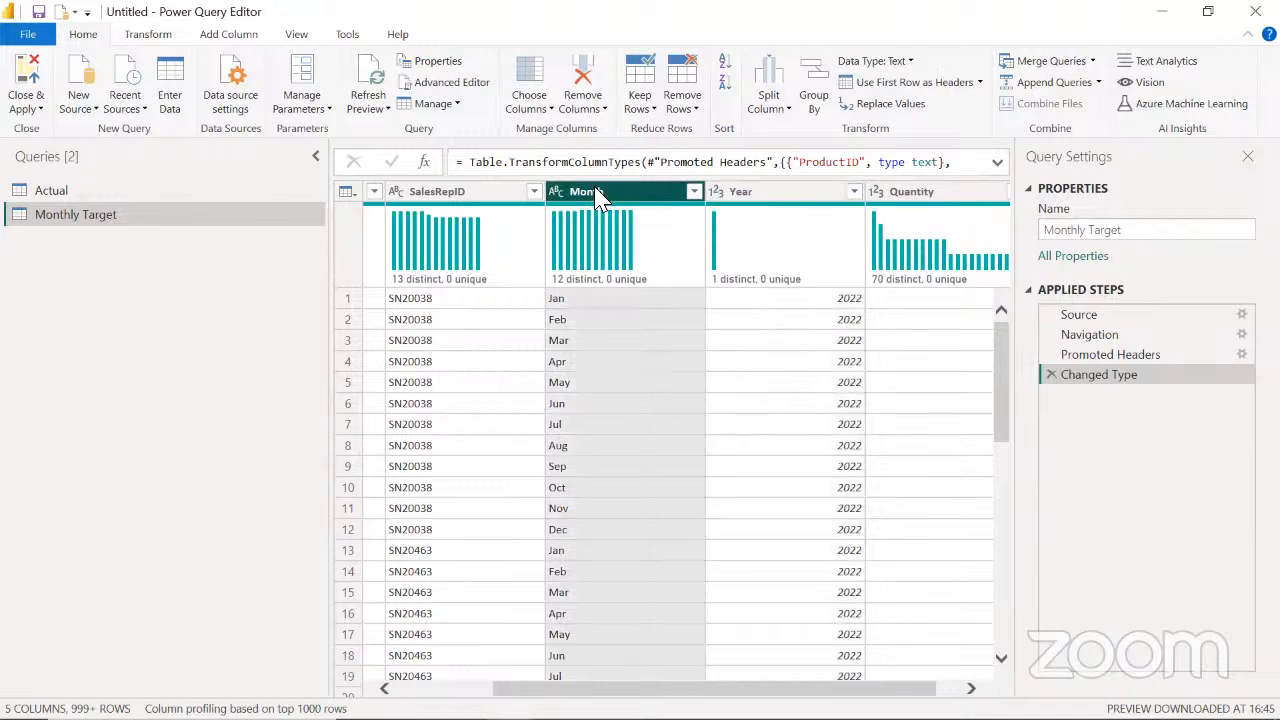
left_click(778, 195, "ctrl")
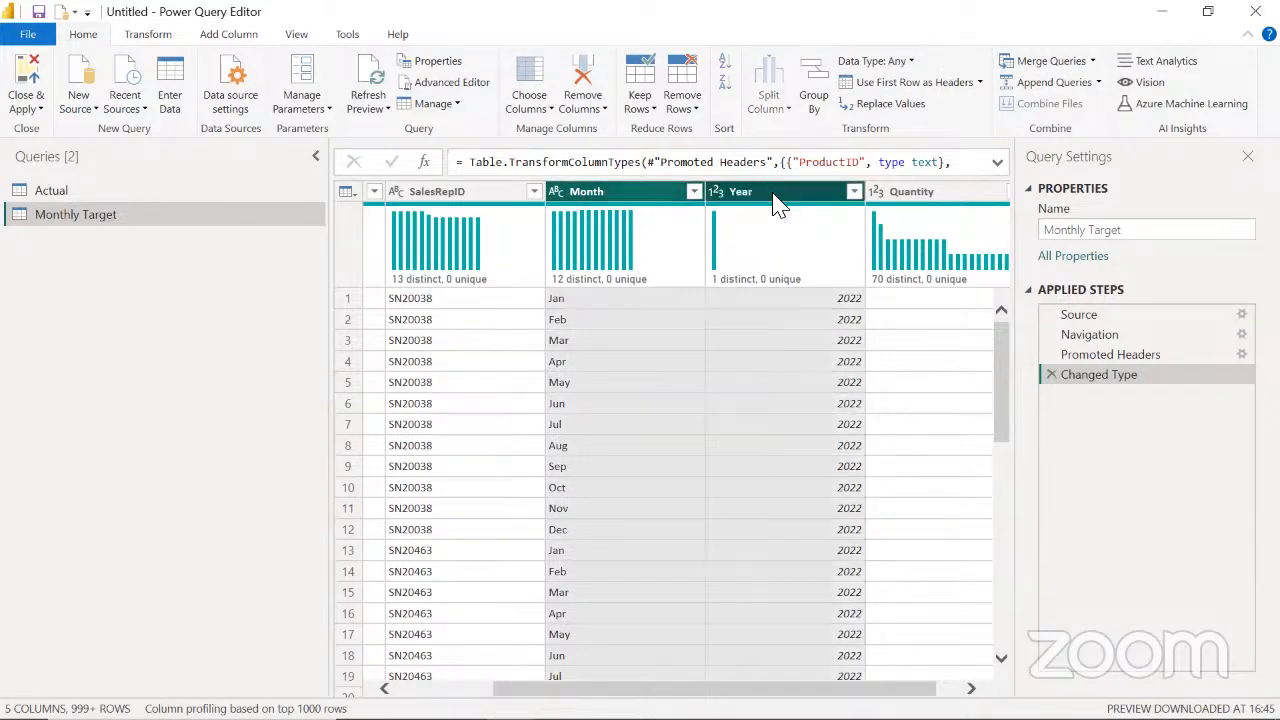
right_click(778, 200)
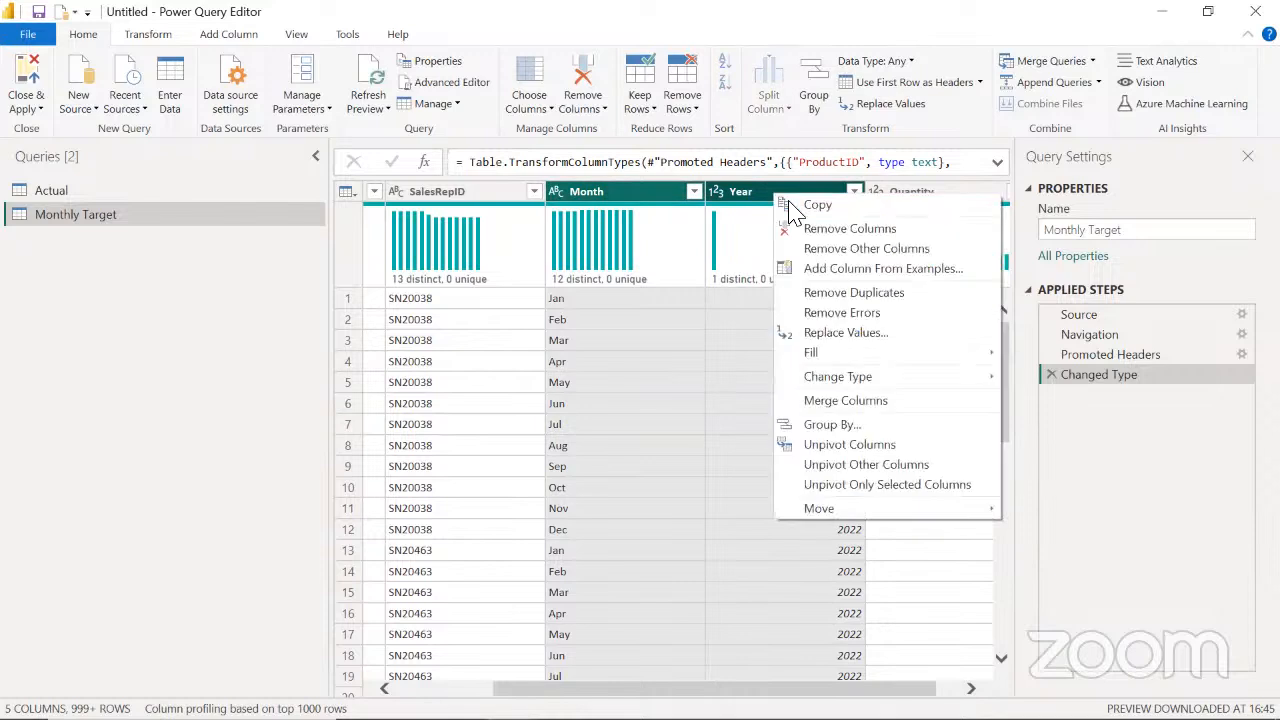
left_click(874, 404)
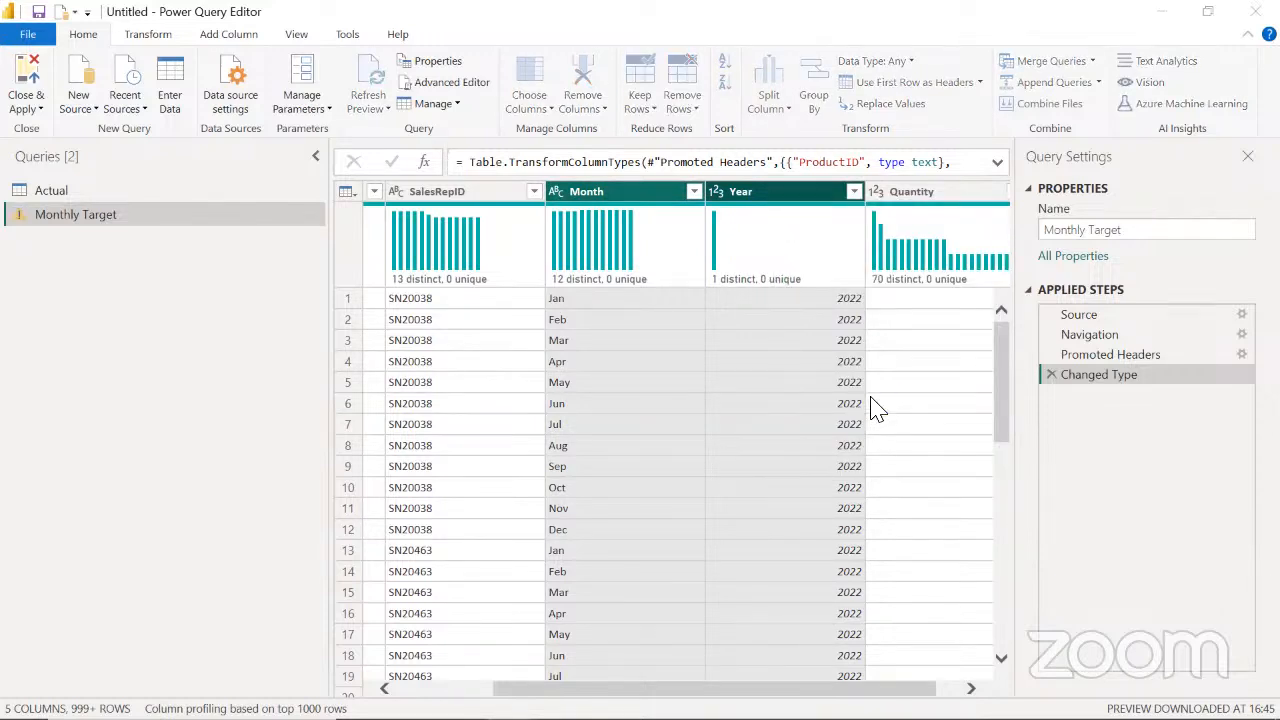
left_click_drag(394, 391, 318, 388)
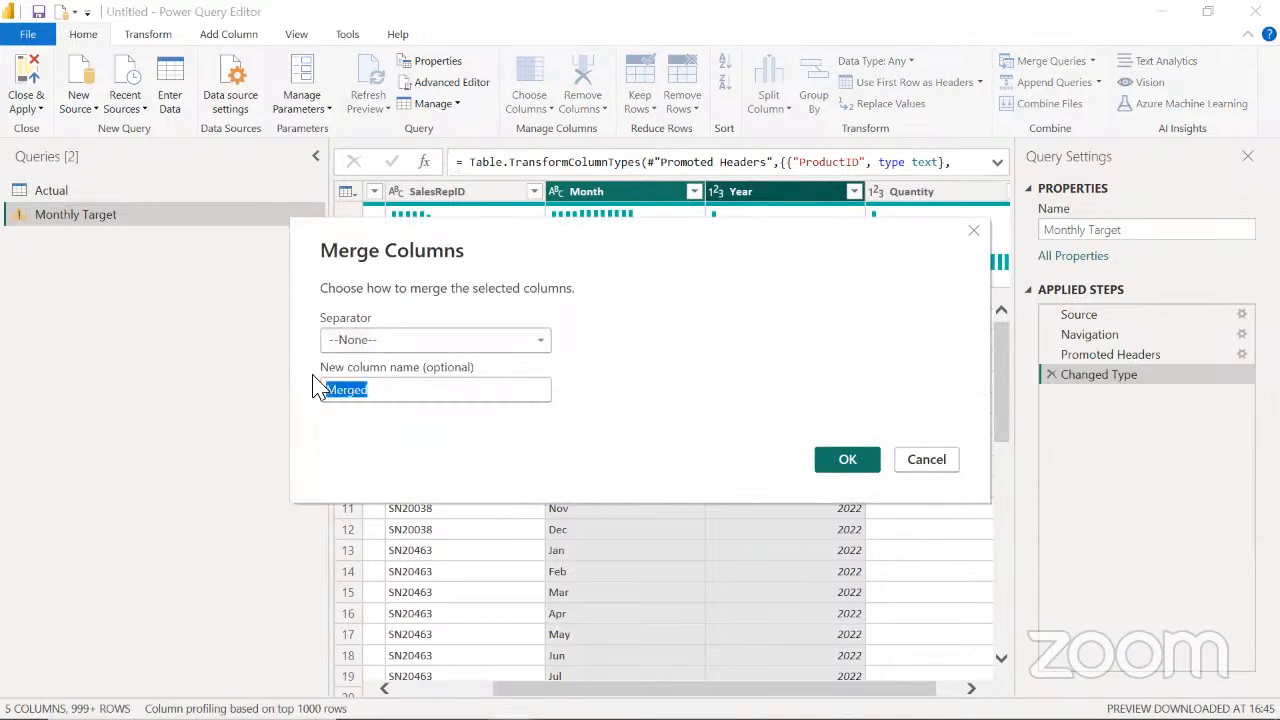
type("Mon")
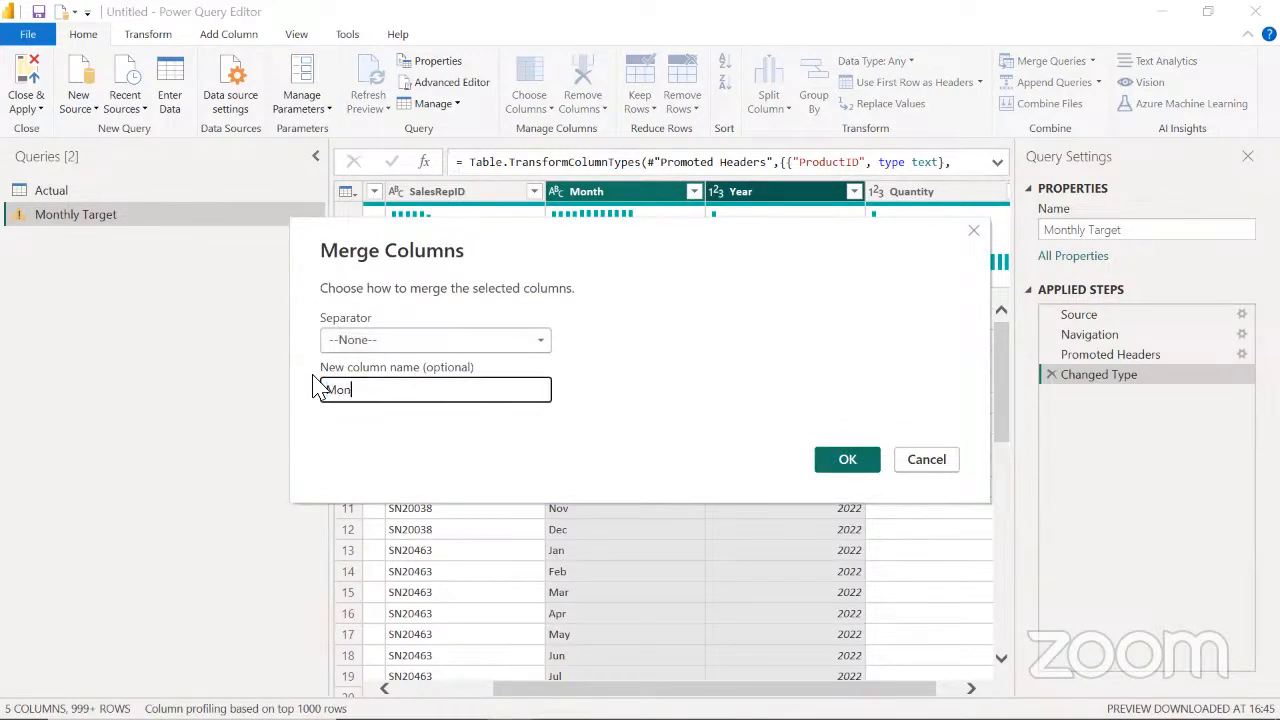
type("th Year")
left_click(848, 462)
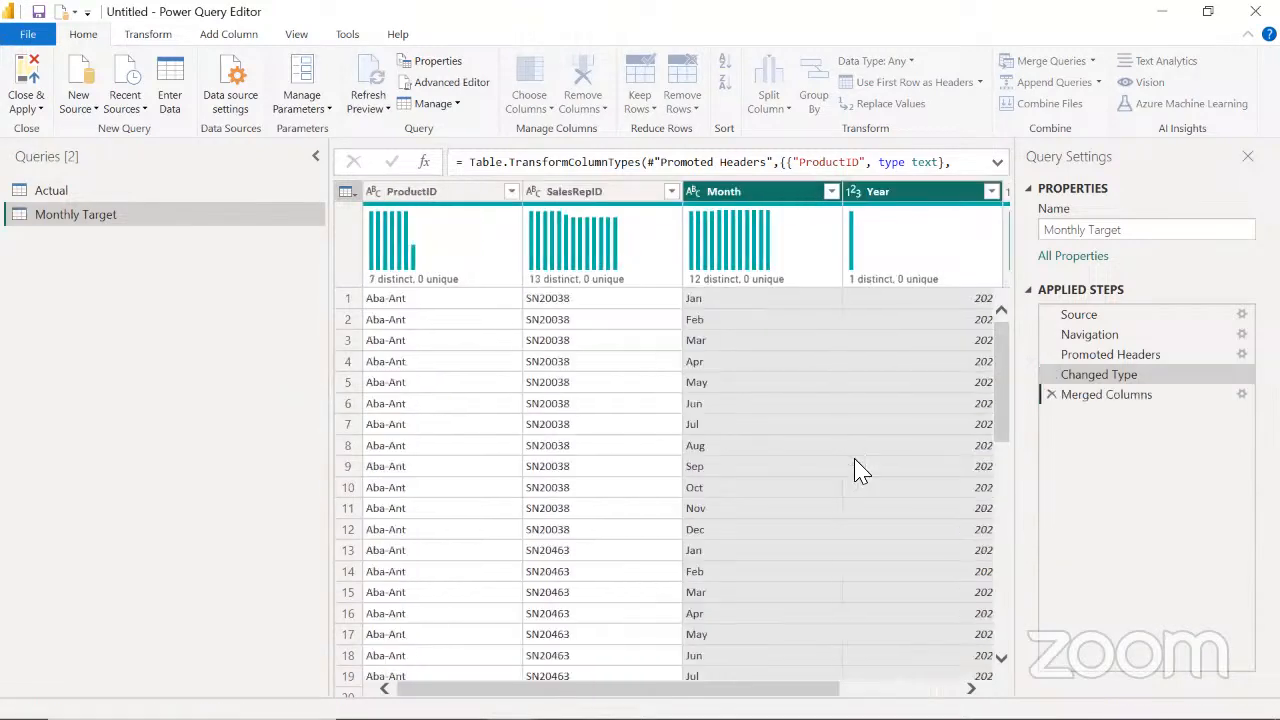
Compare the merged Month Year column with the date column in Actual, and set Month Year's data type to Date
left_click(745, 193)
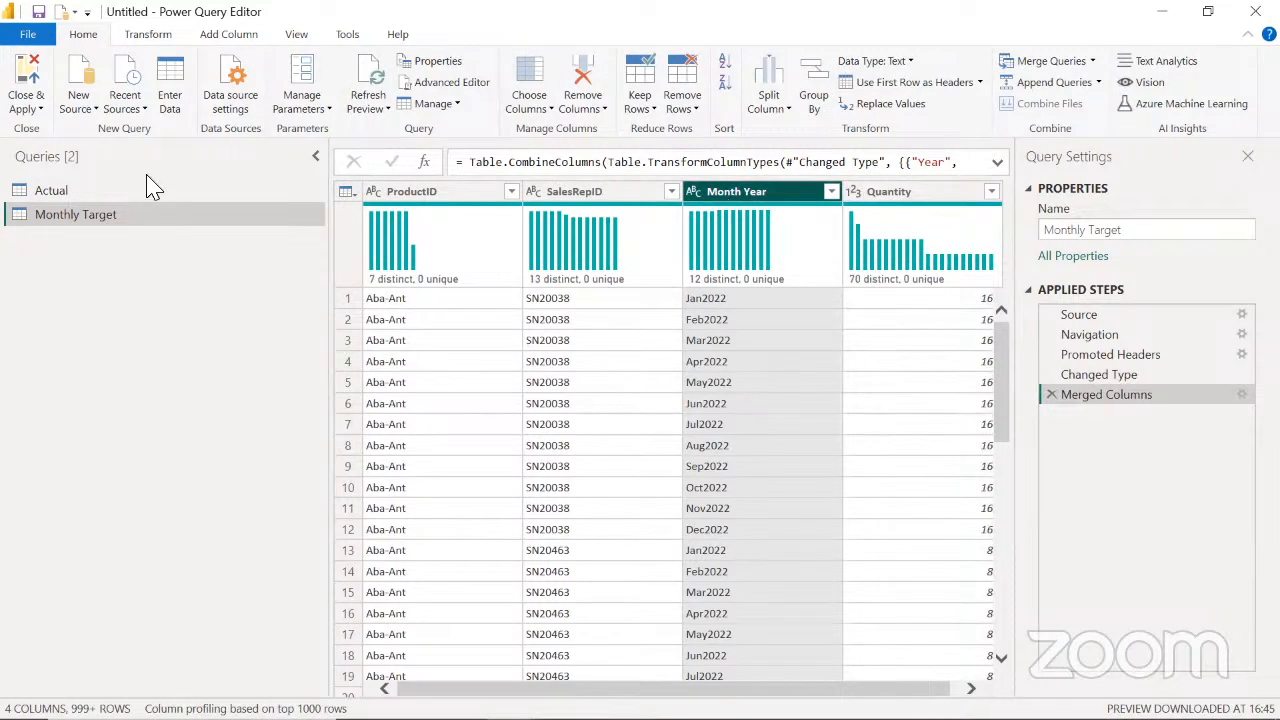
left_click(128, 193)
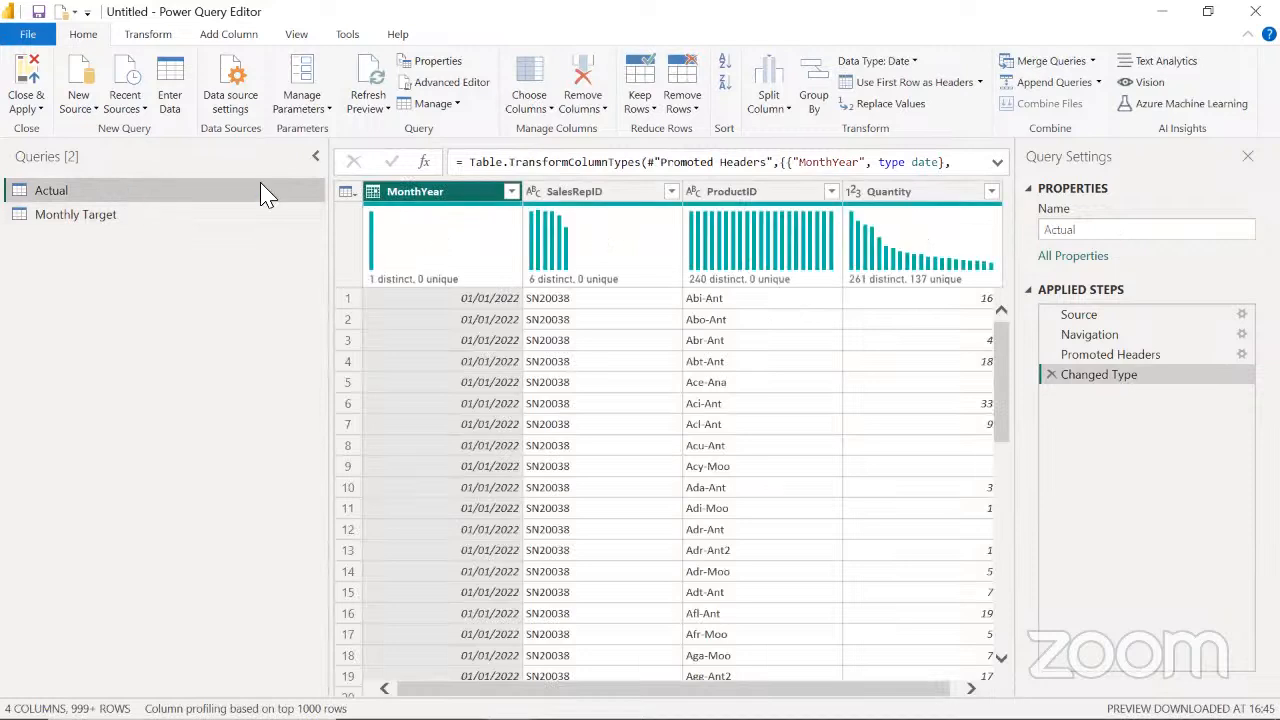
left_click(72, 216)
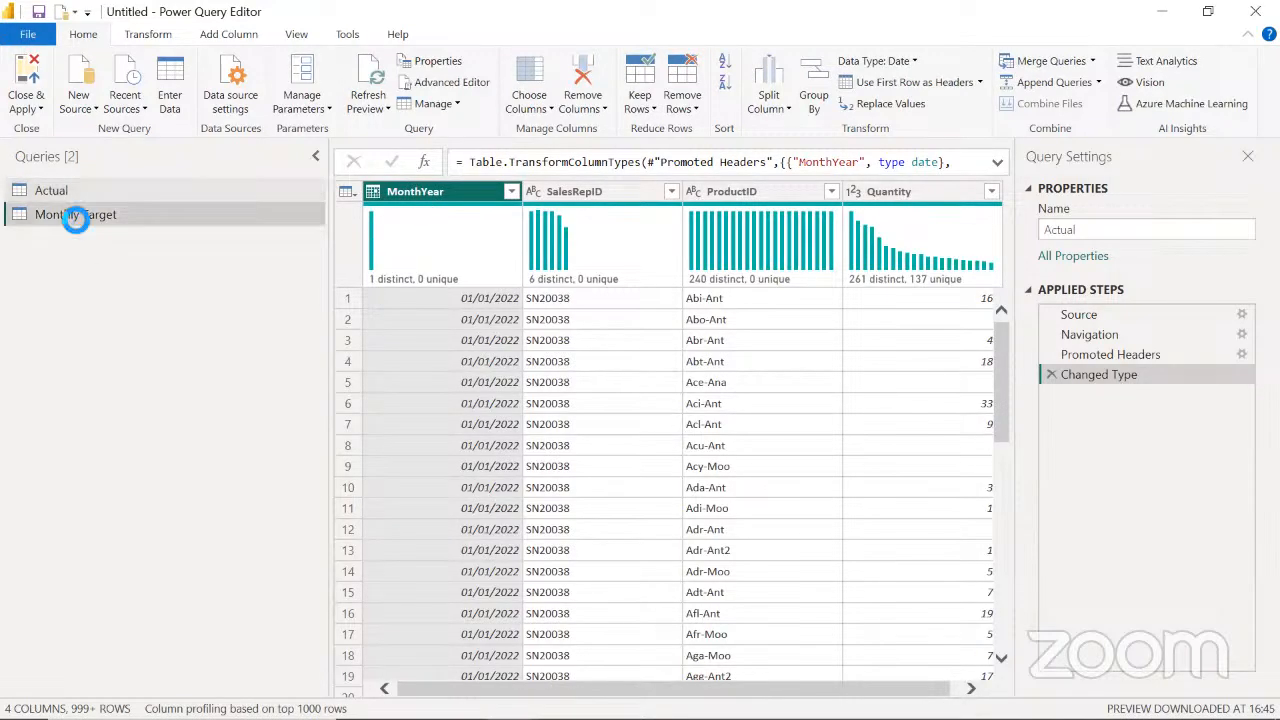
left_click(753, 211)
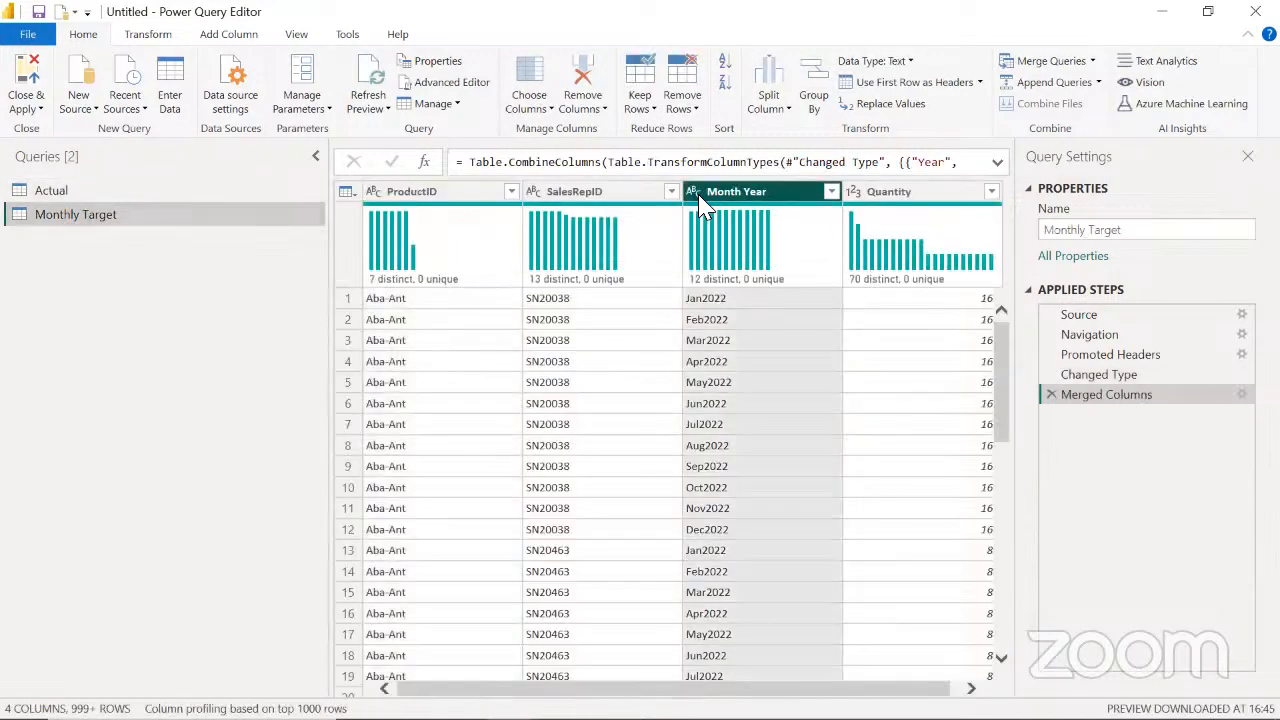
left_click(694, 191)
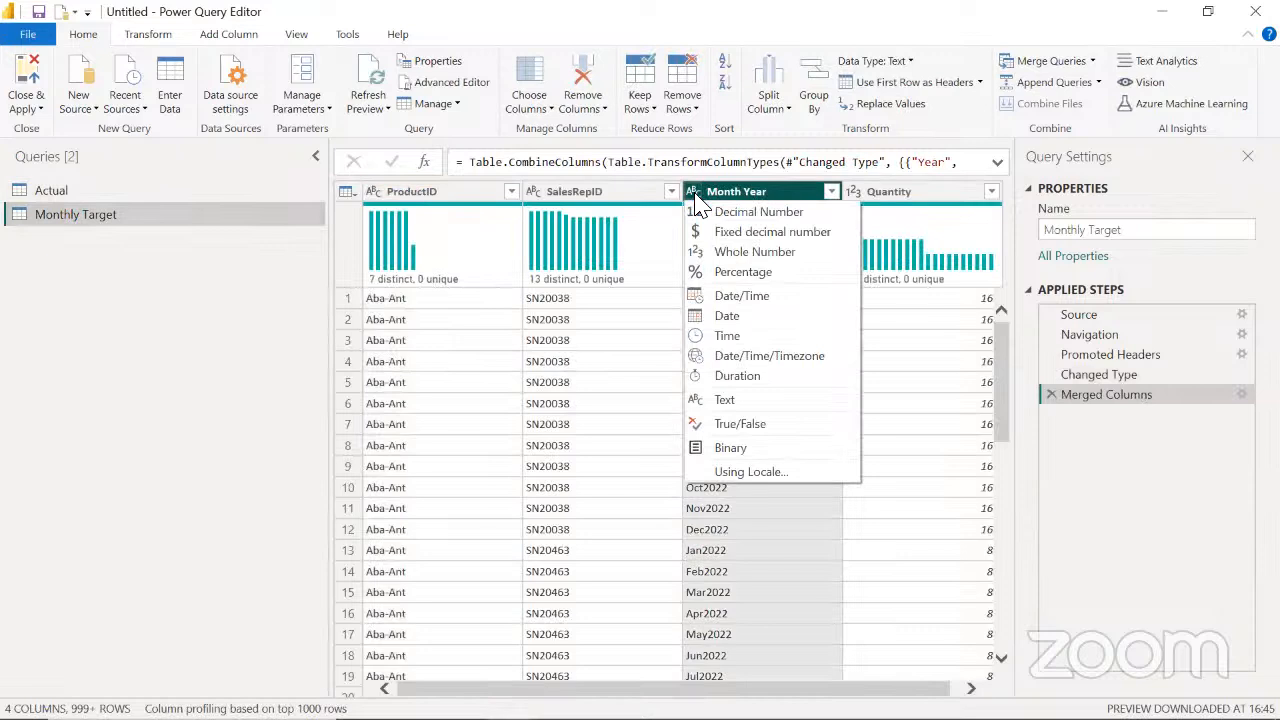
left_click(730, 318)
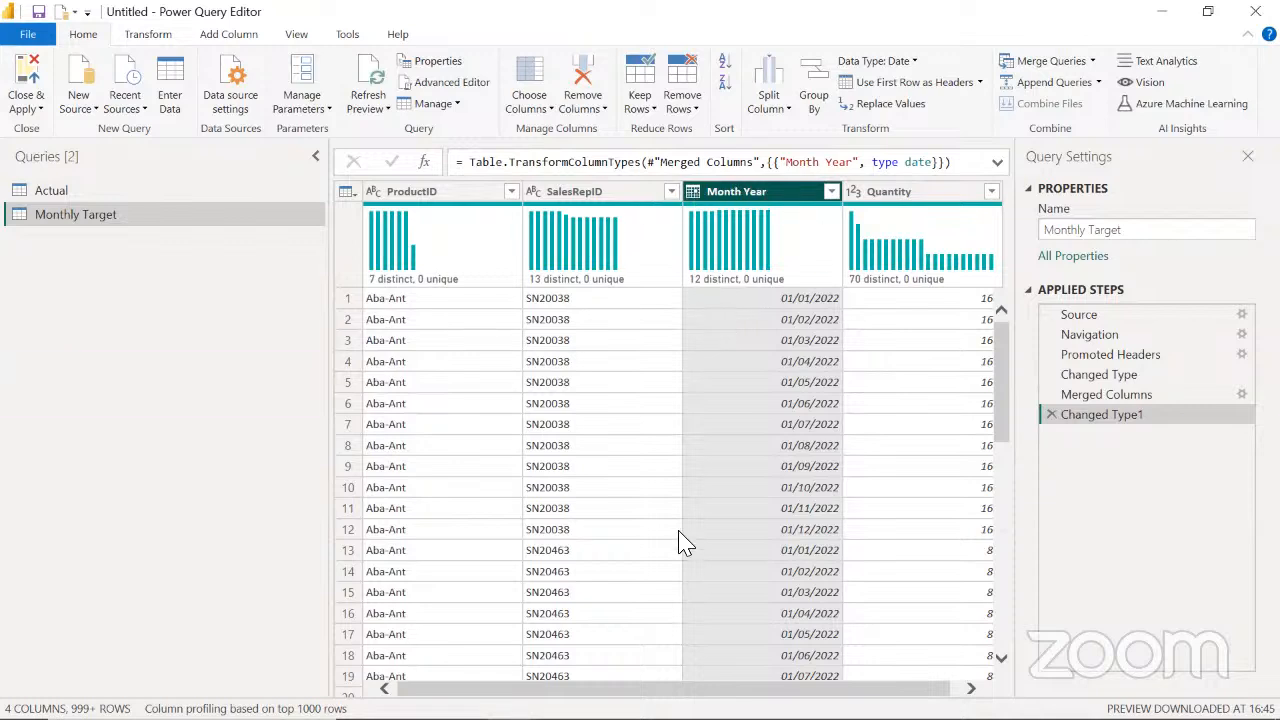
Set up a merge as a new query, with Actual as the first table and Monthly Target as the second
left_click(82, 192)
left_click(94, 220)
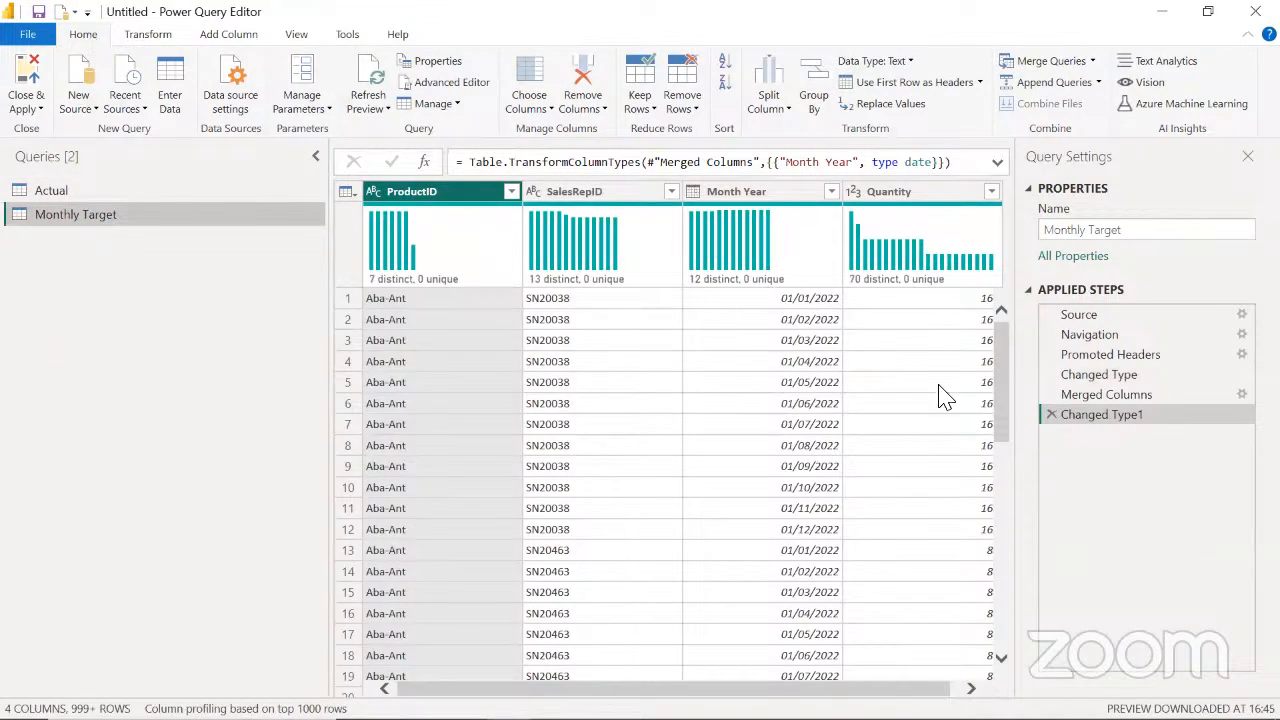
left_click(1093, 61)
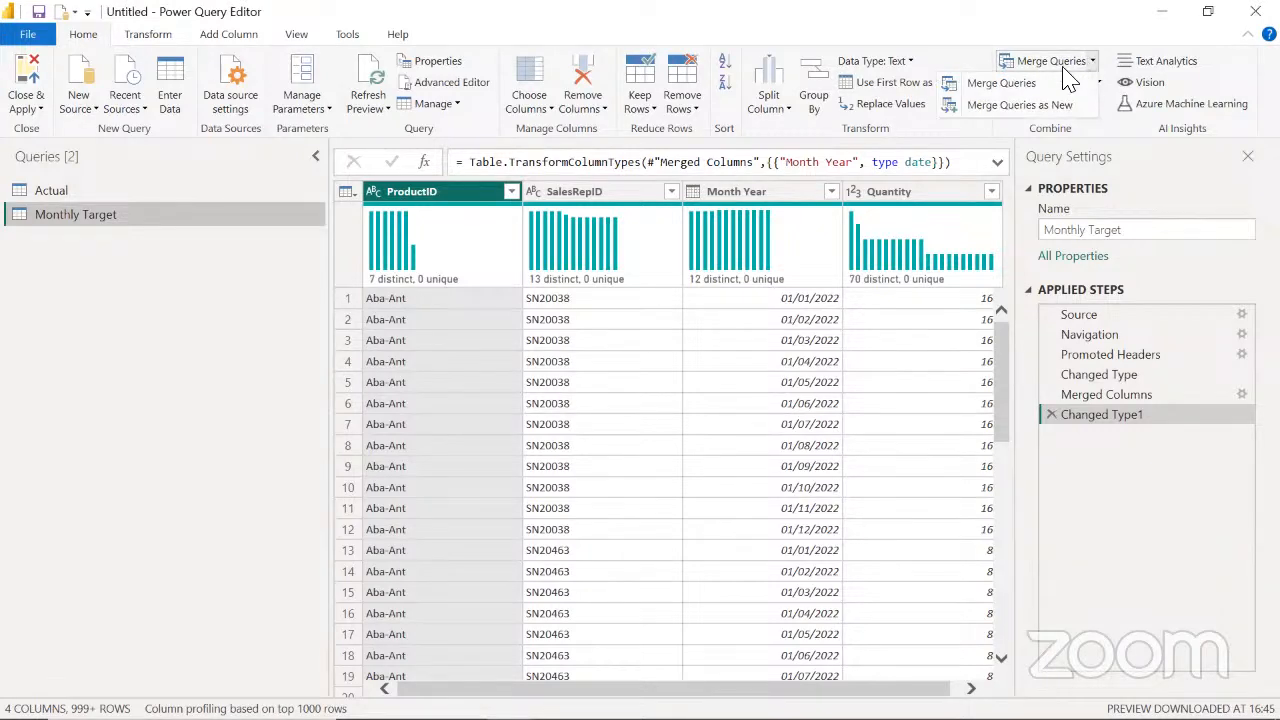
left_click(1020, 105)
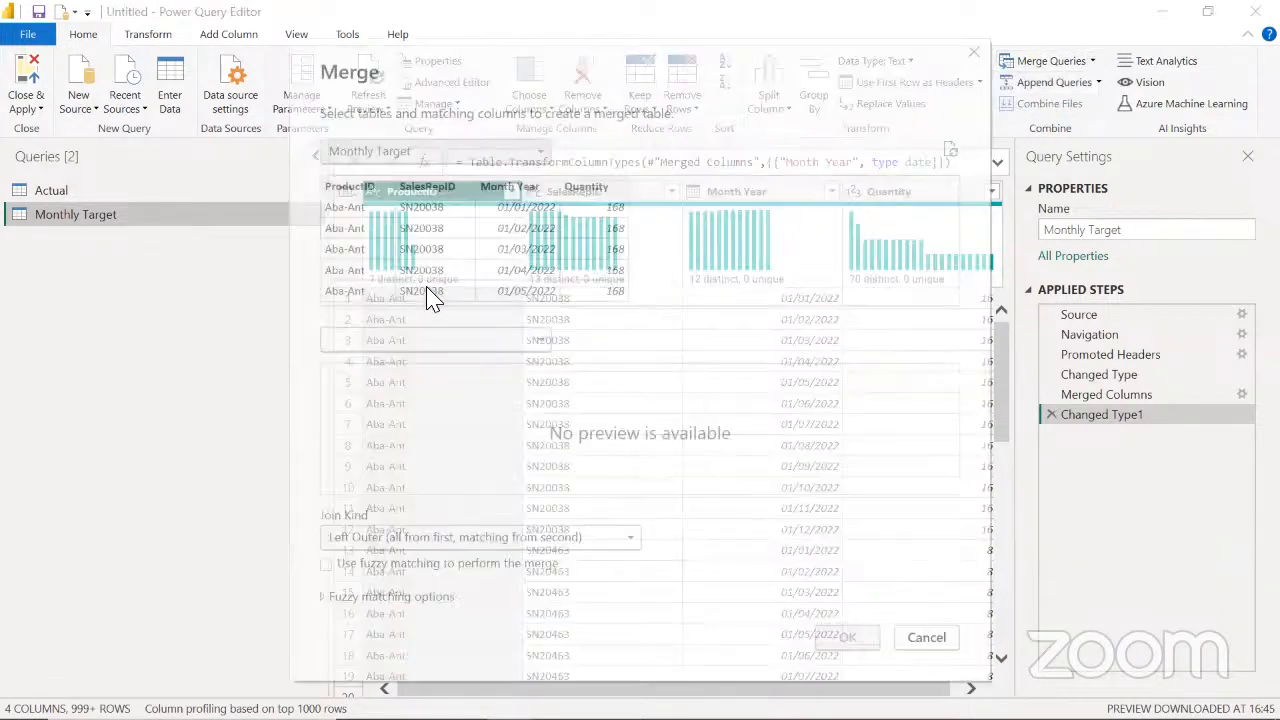
left_click(535, 152)
left_click(430, 178)
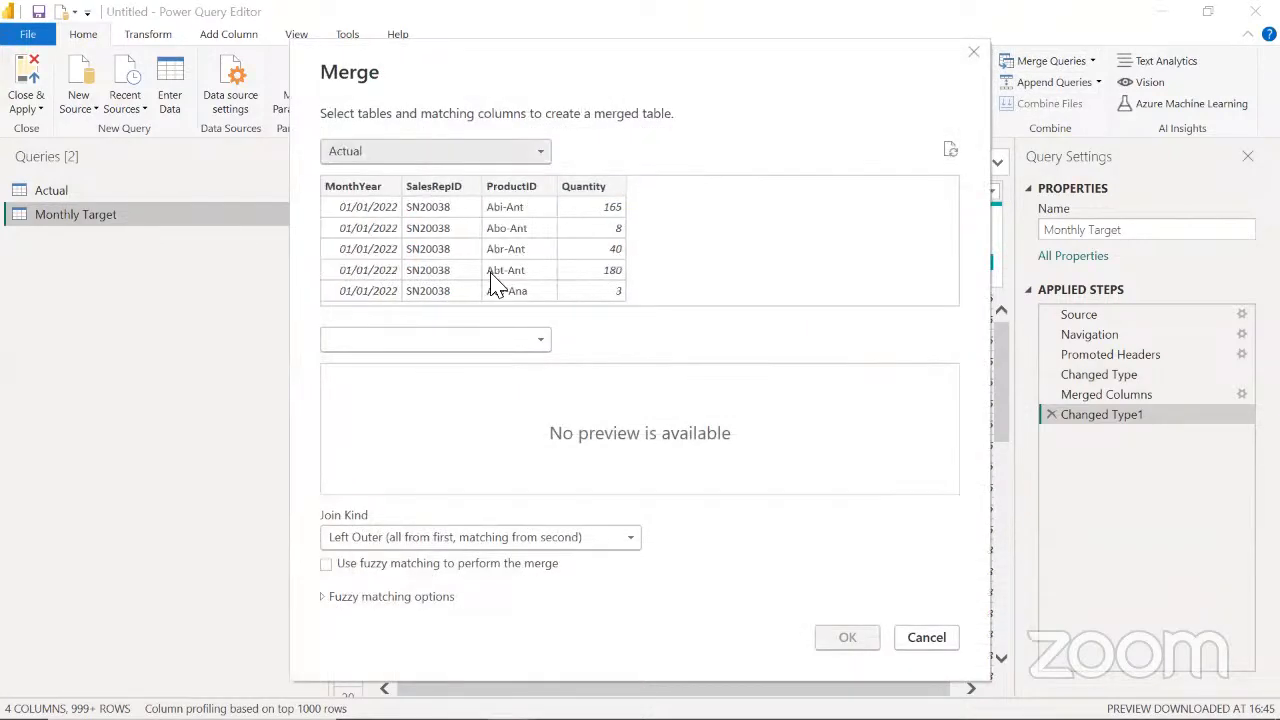
left_click(535, 340)
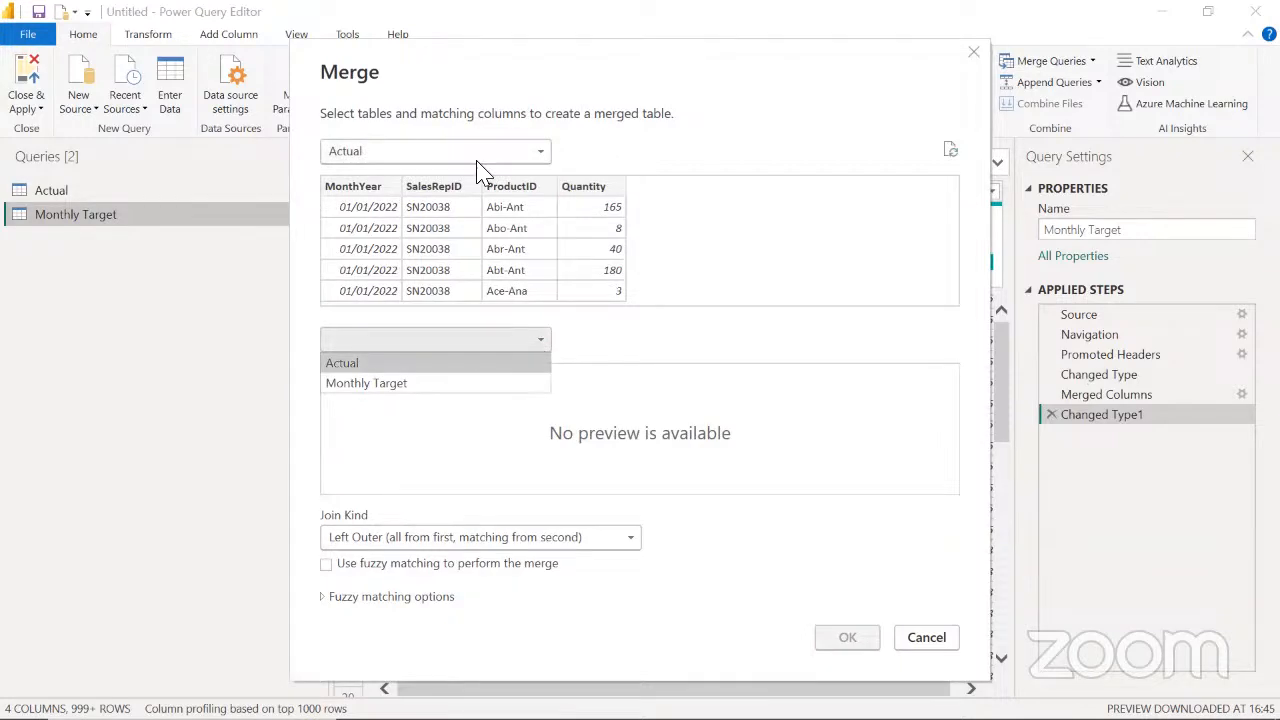
left_click(421, 385)
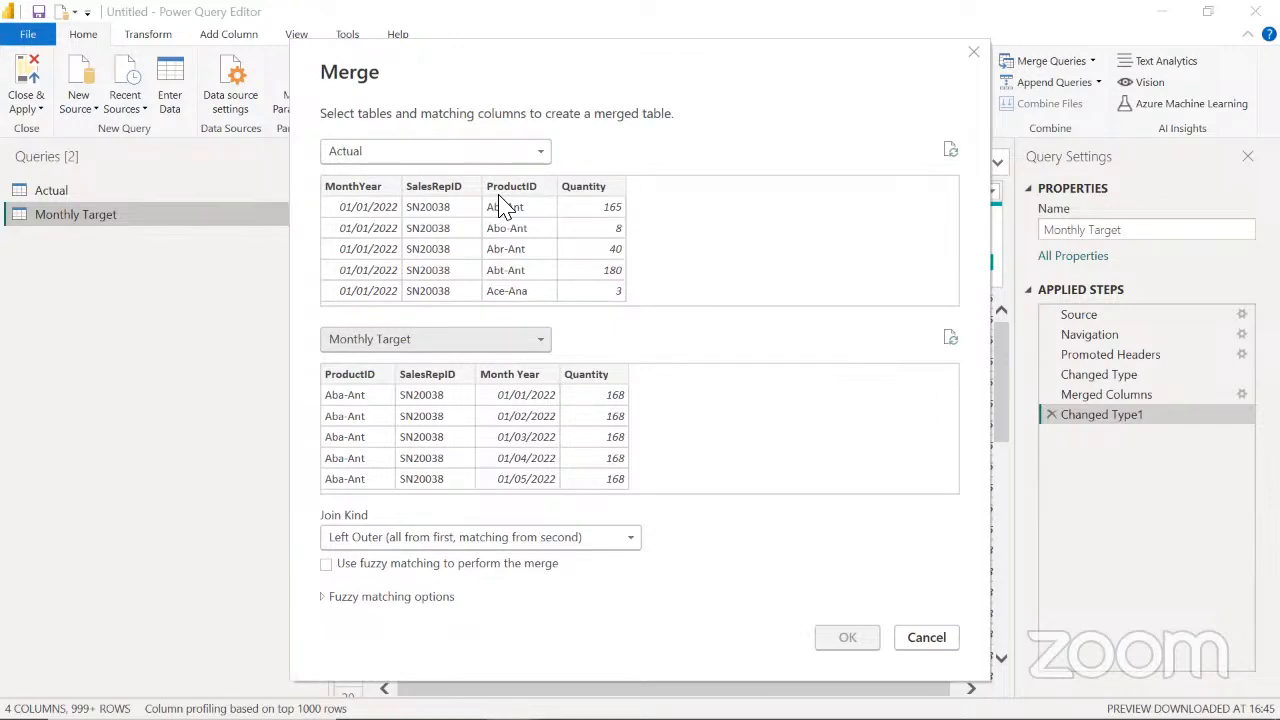
Match the two tables on month-year, SalesRepID and ProductID, selecting the columns in that same order in both
left_click(434, 190, "ctrl")
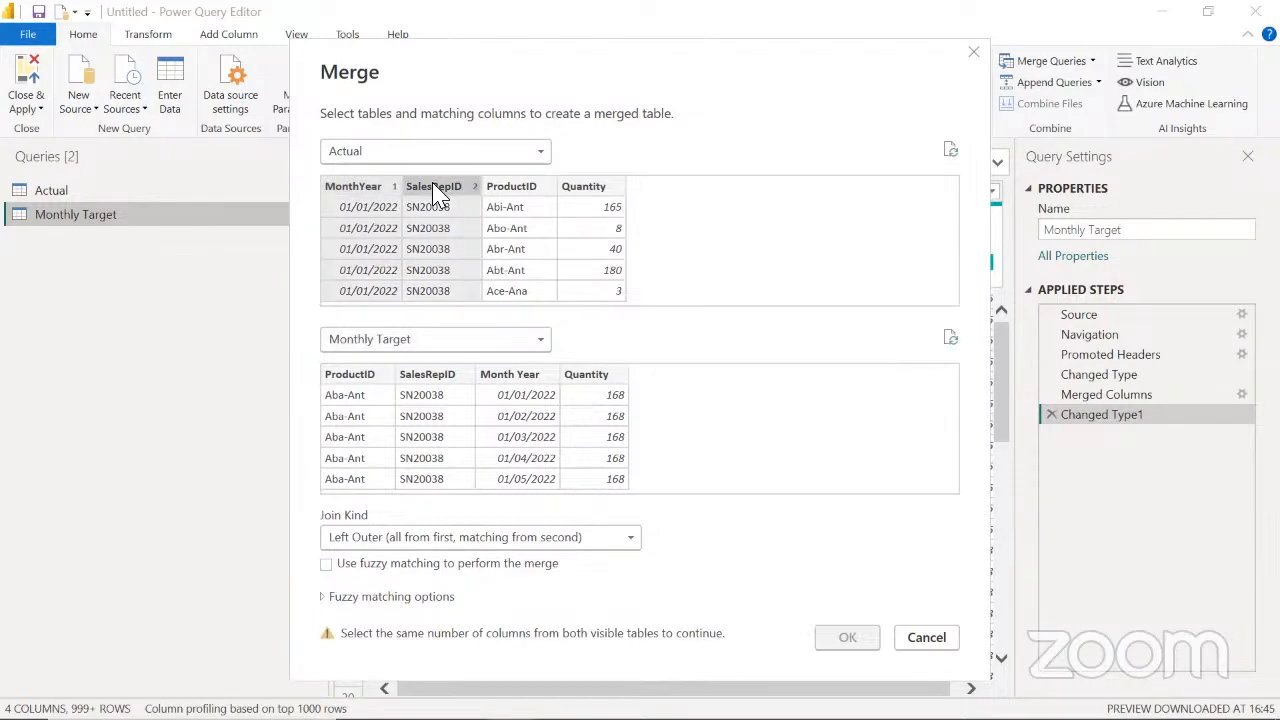
left_click(510, 190, "ctrl")
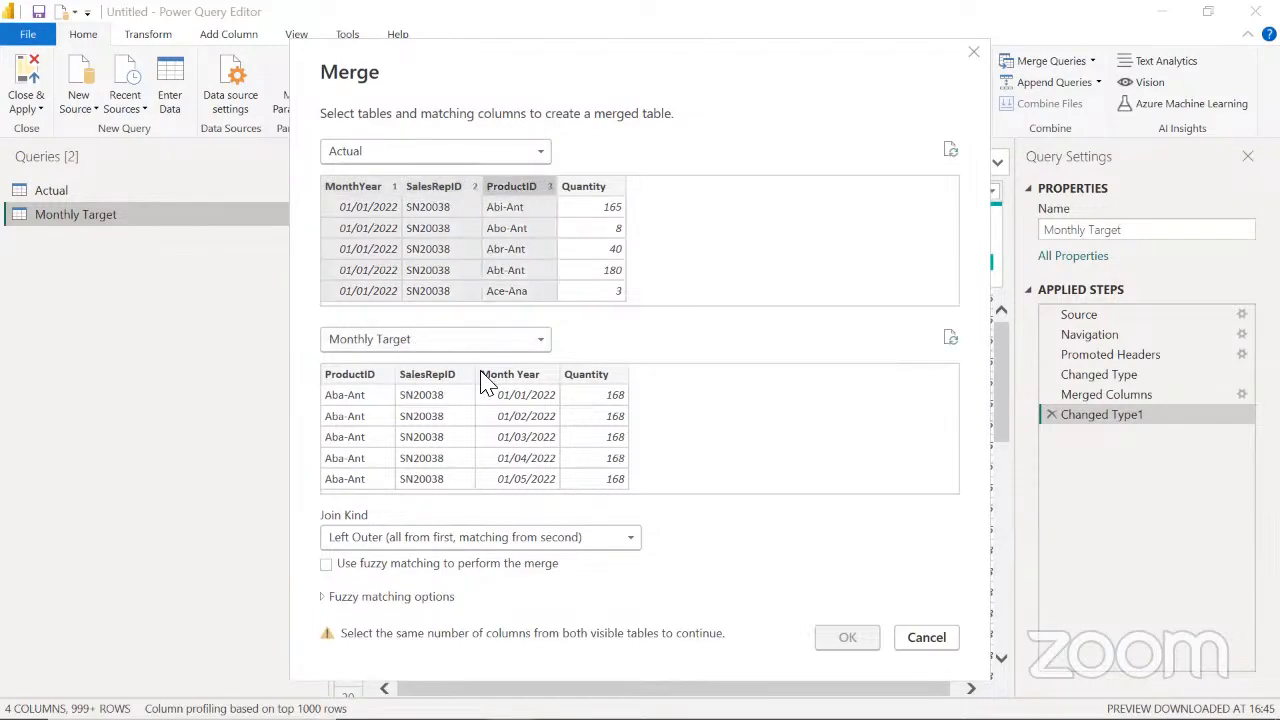
left_click(508, 380)
left_click(432, 378, "ctrl")
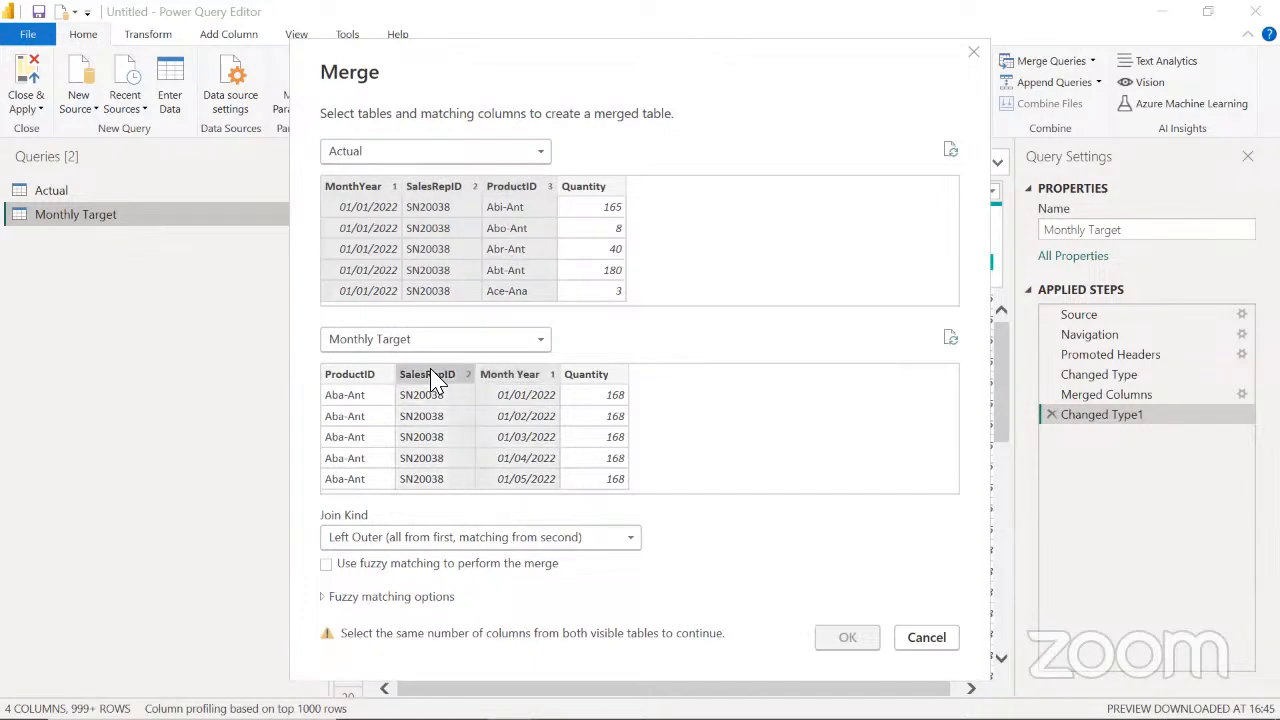
left_click(378, 377, "ctrl")
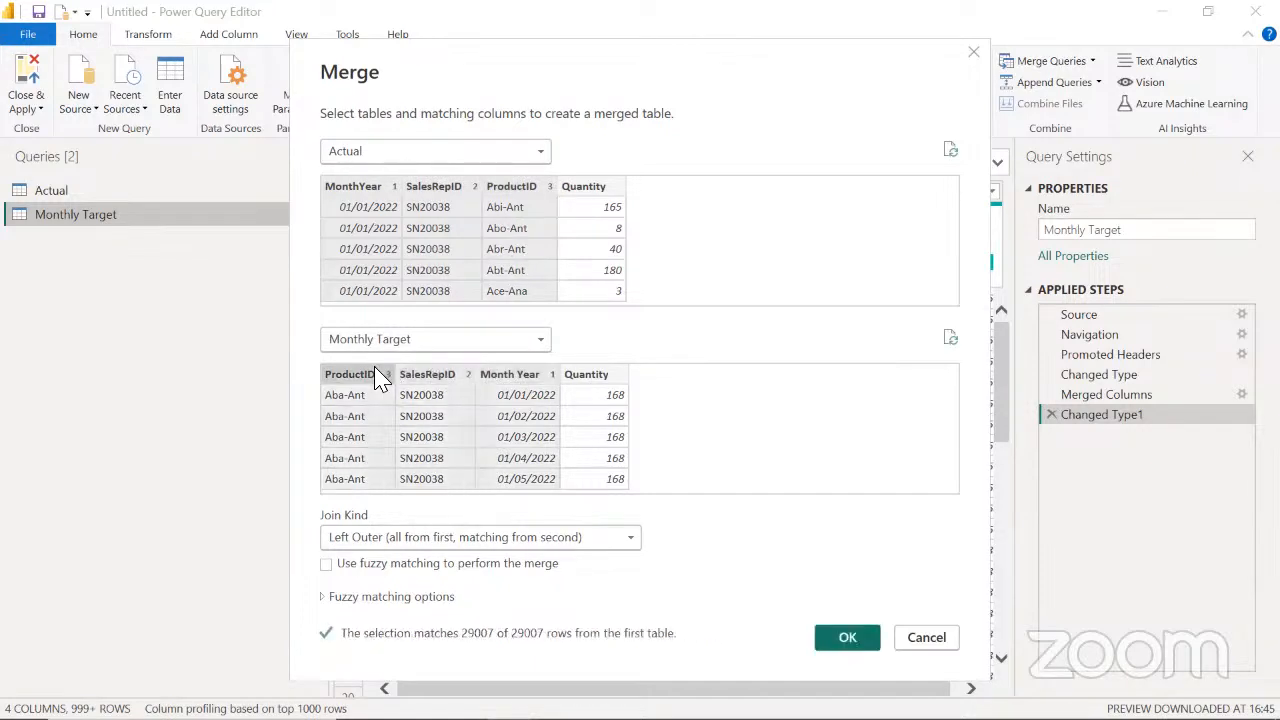
Create the merged query and expand its Monthly Target column to only Quantity, keeping the original column name as prefix
left_click(845, 638)
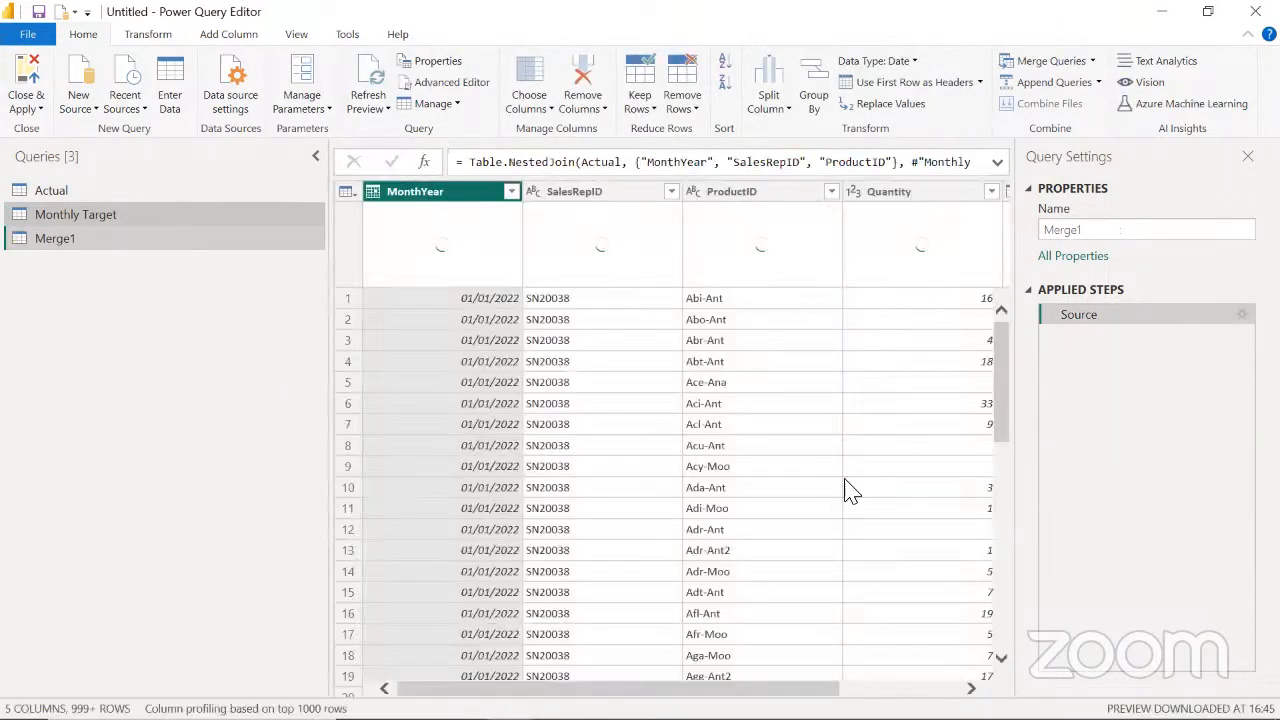
left_click_drag(750, 683, 948, 683)
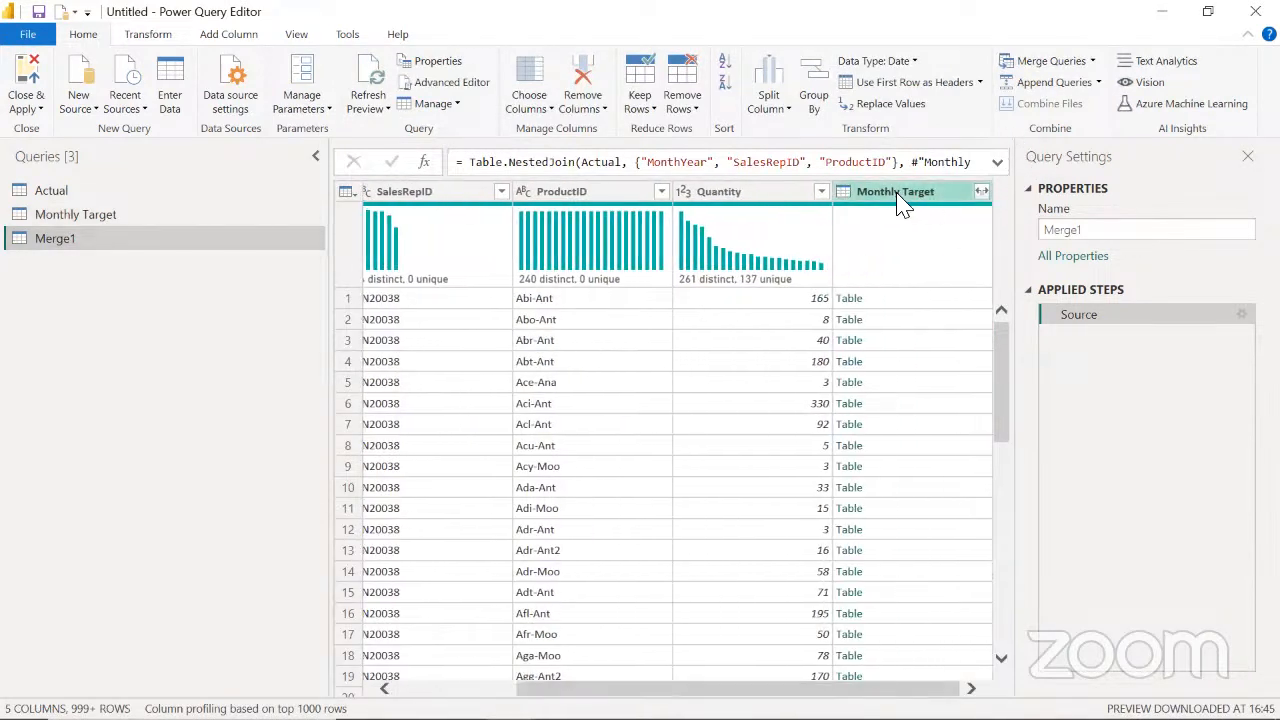
left_click(982, 191)
left_click(700, 272)
left_click(689, 352)
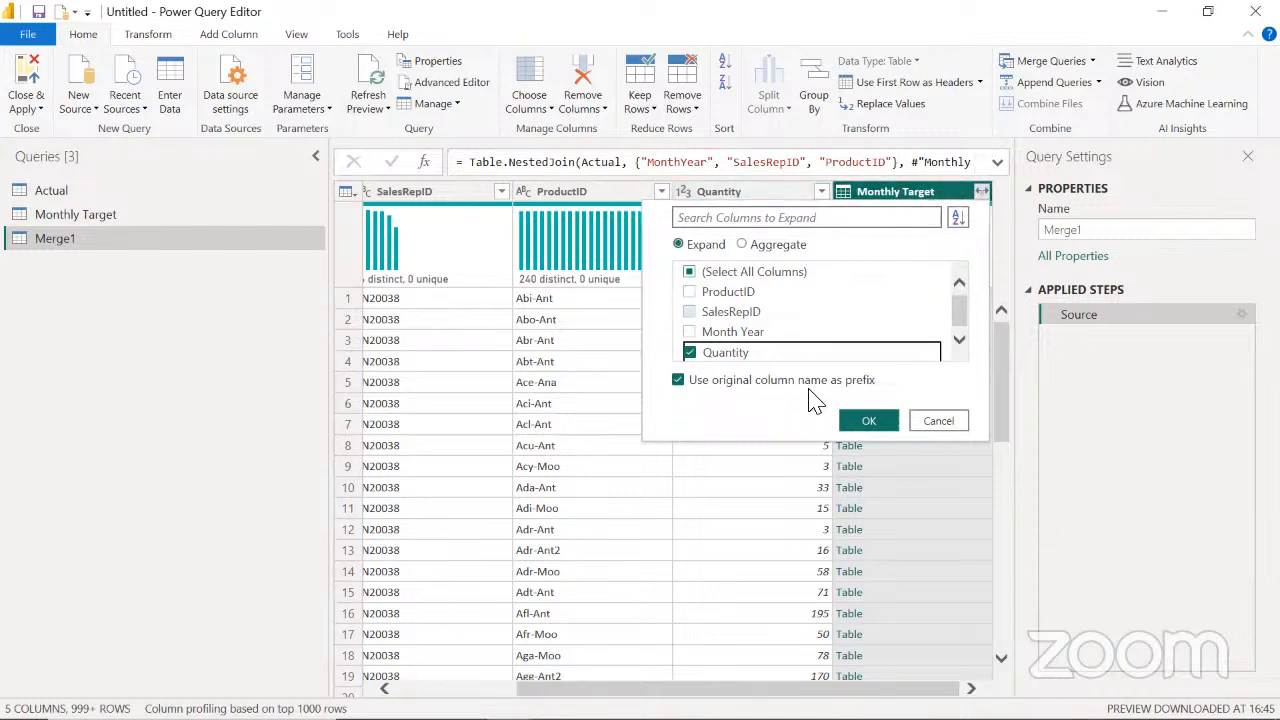
left_click(868, 420)
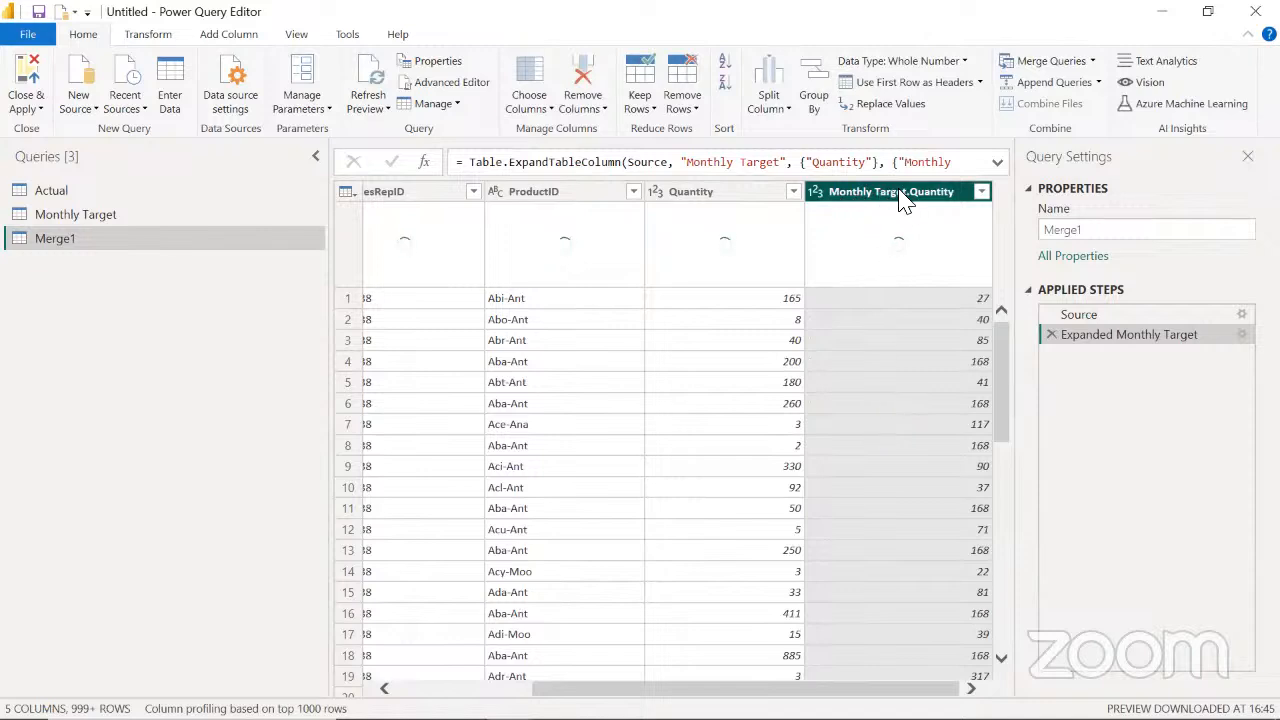
left_click_drag(753, 688, 616, 680)
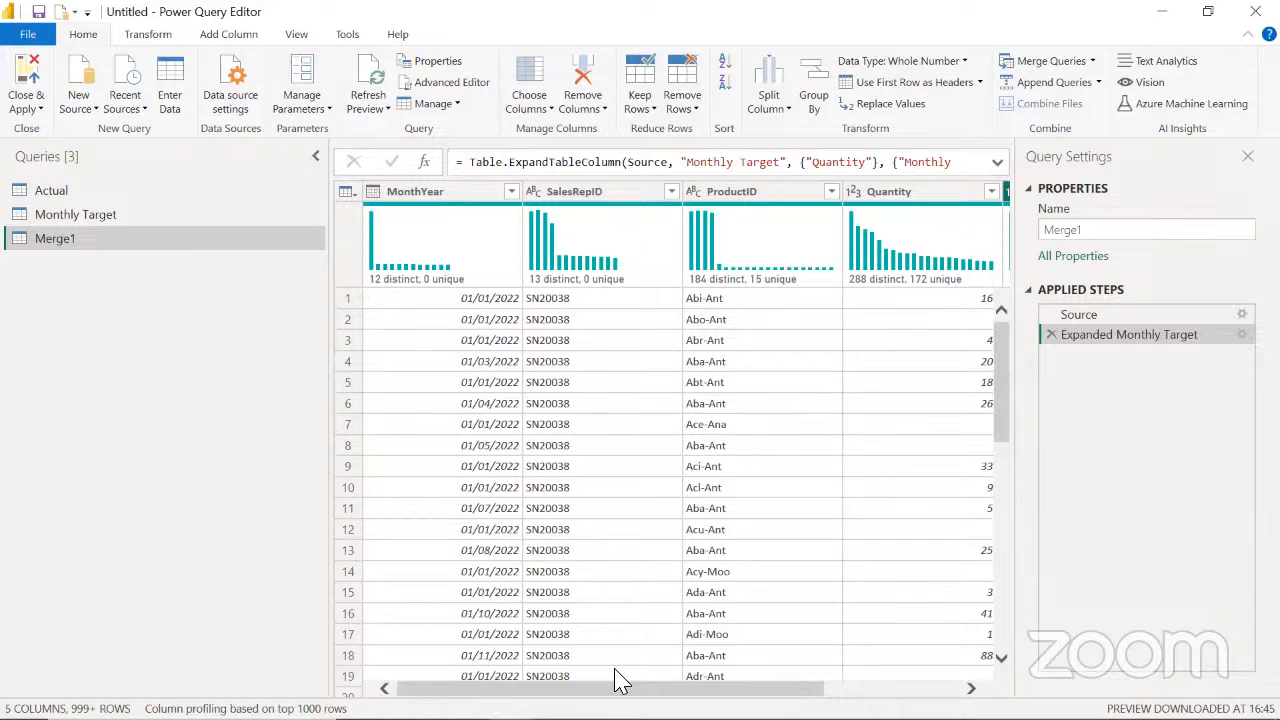
Switch to the TargetSamples workbook in Excel and open the Annual Target sheet
key("super+d")
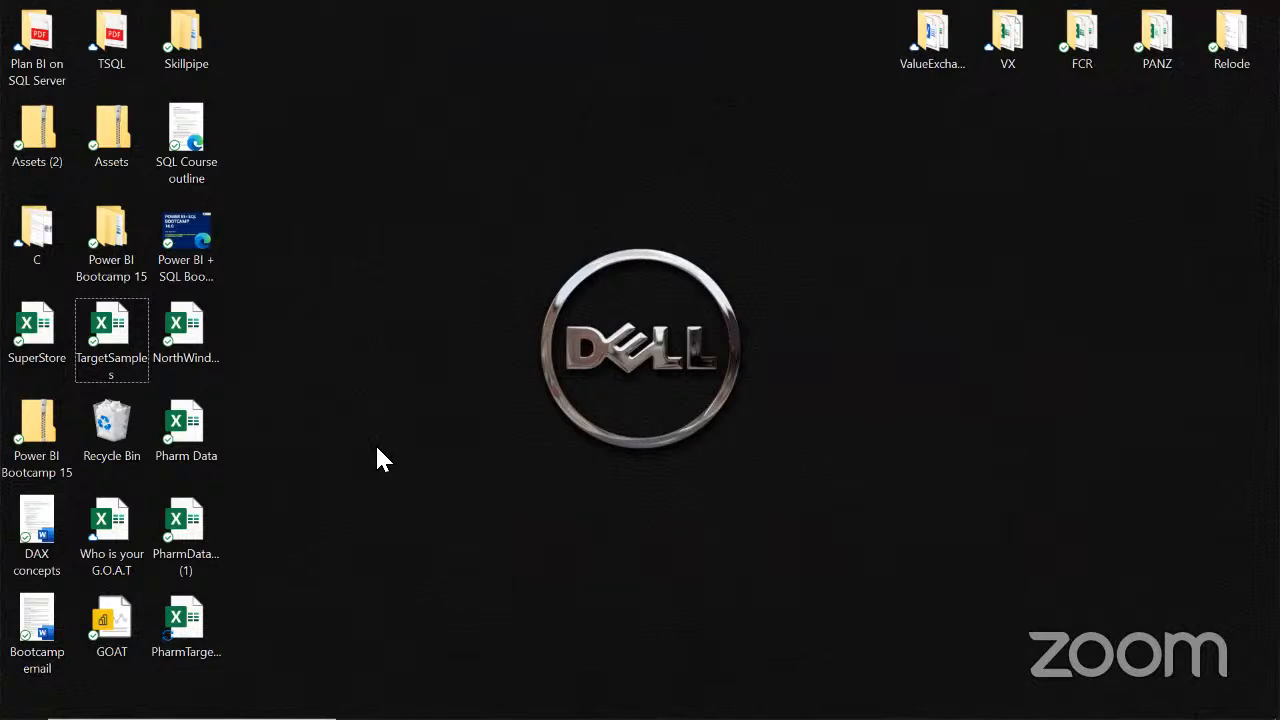
left_click(111, 330)
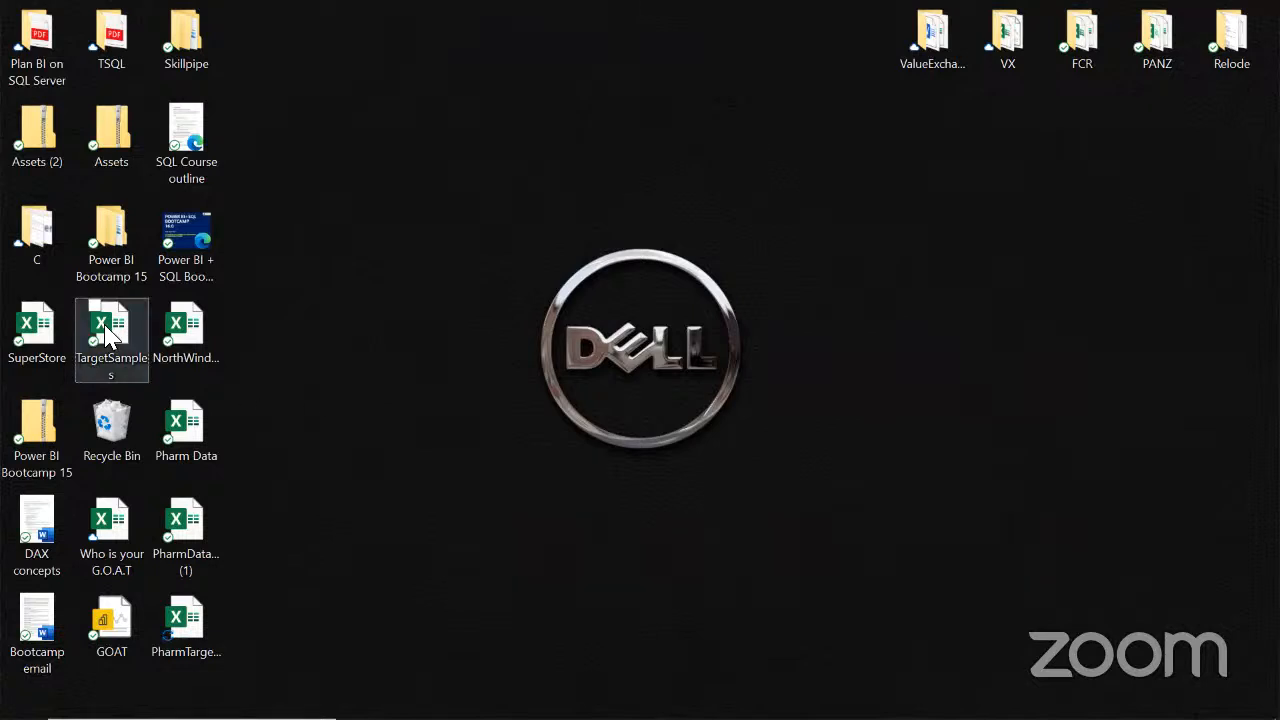
left_click(443, 391)
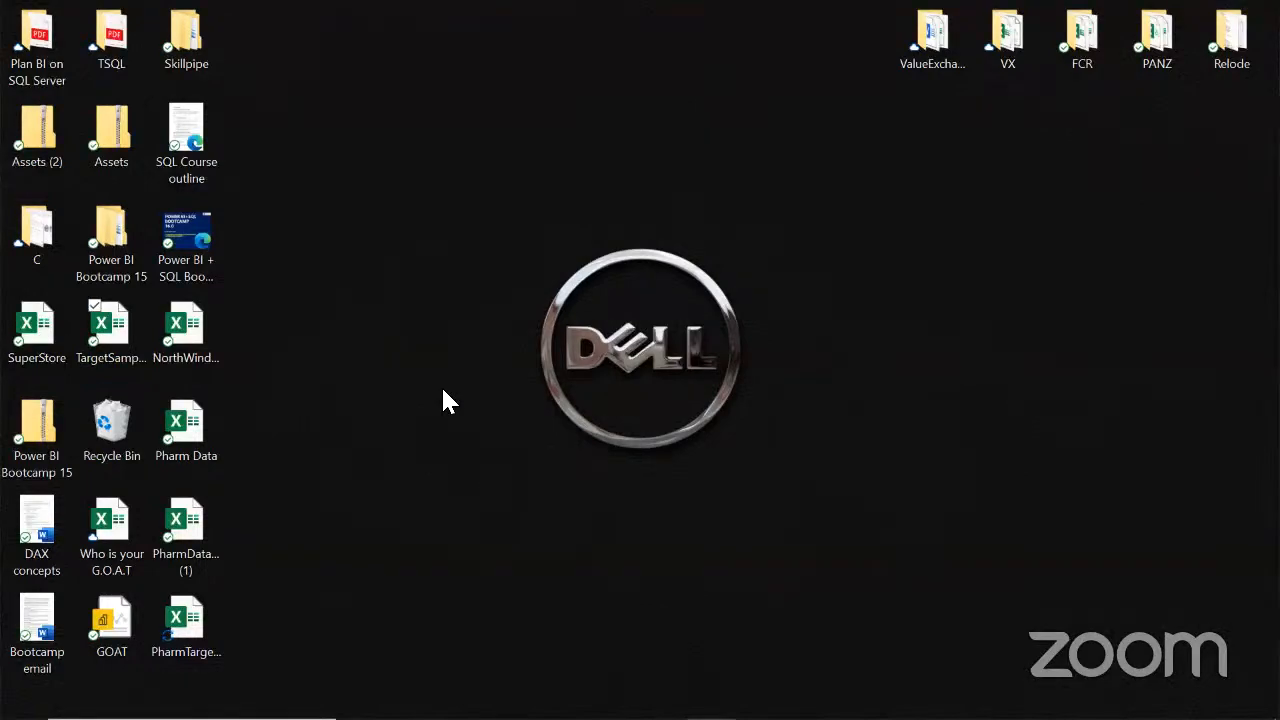
key("alt+Tab")
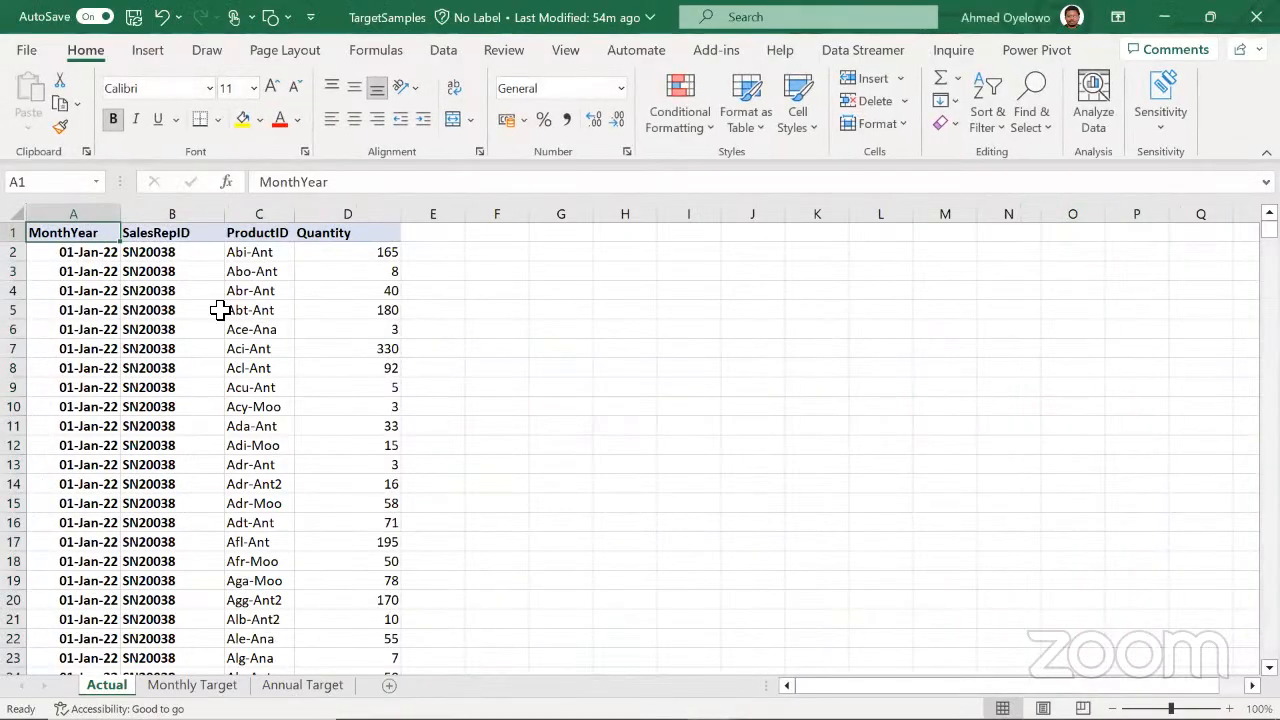
left_click(218, 310)
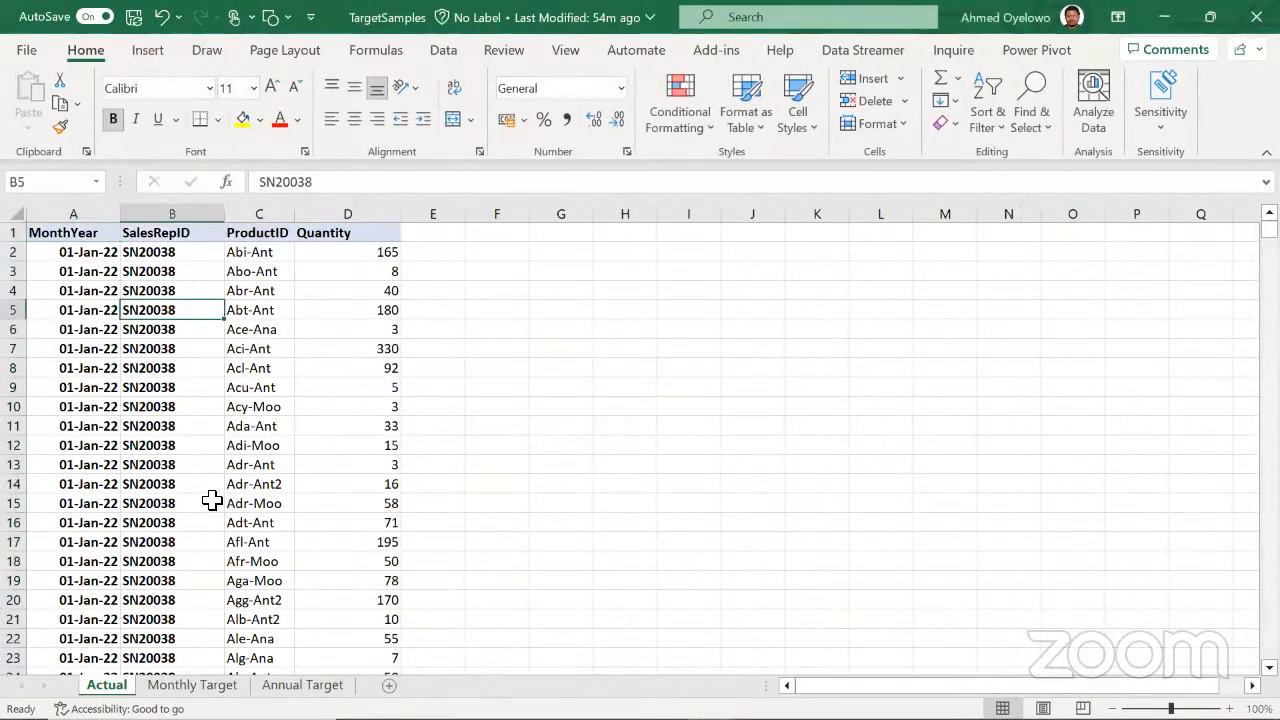
left_click(303, 685)
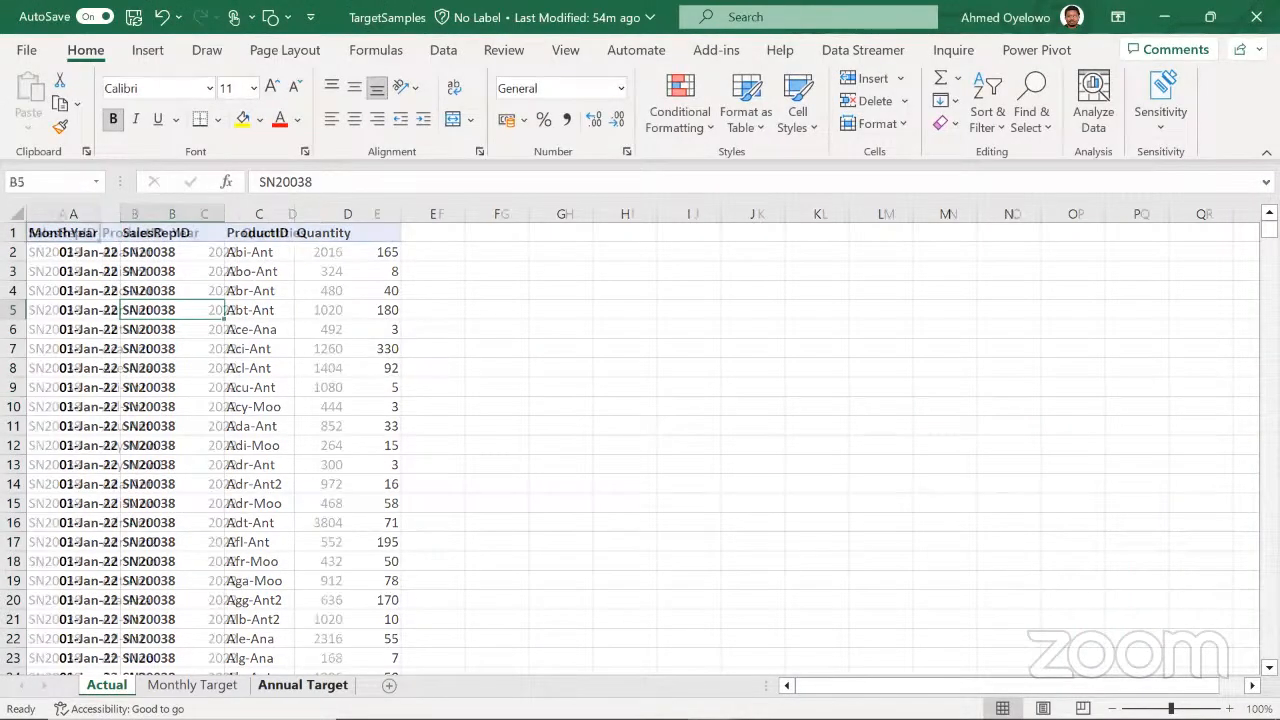
Examine the Aba-Ant record in Annual Target across its SalesRepID, ProductID, Year and Quantities columns
left_click(326, 345)
key("ctrl+Up")
key("ctrl+Left")
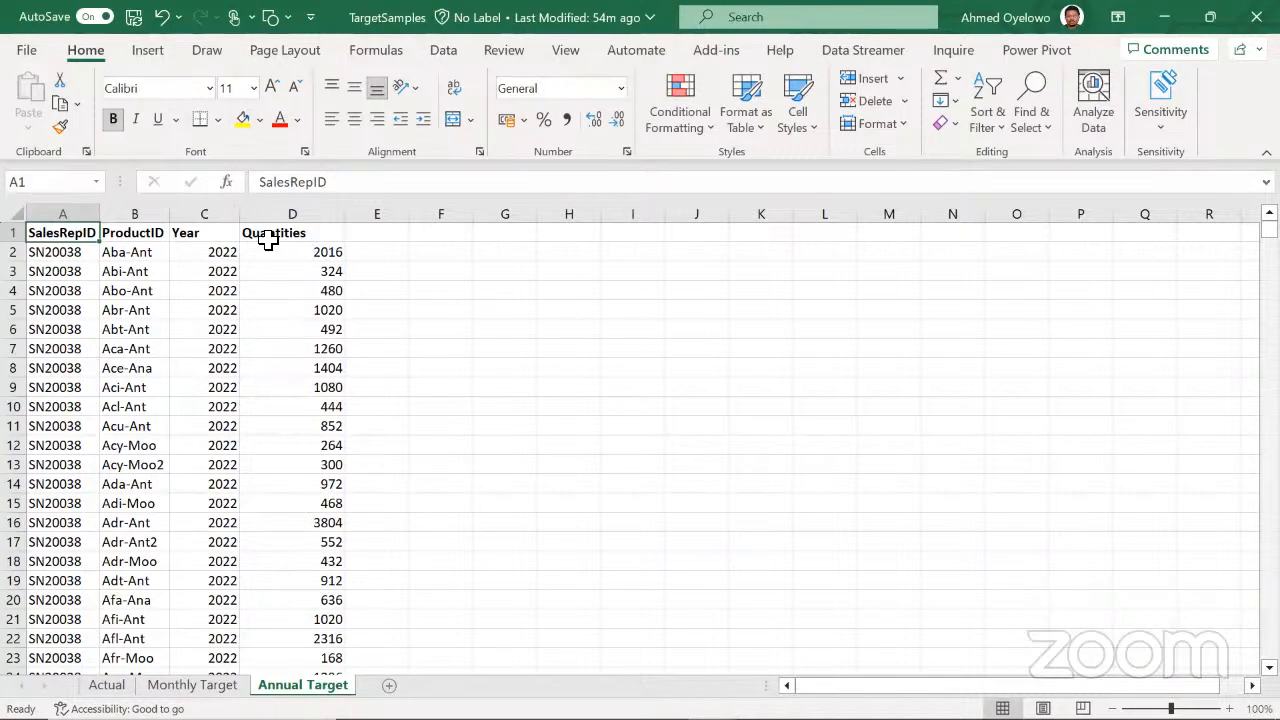
left_click_drag(46, 252, 322, 252)
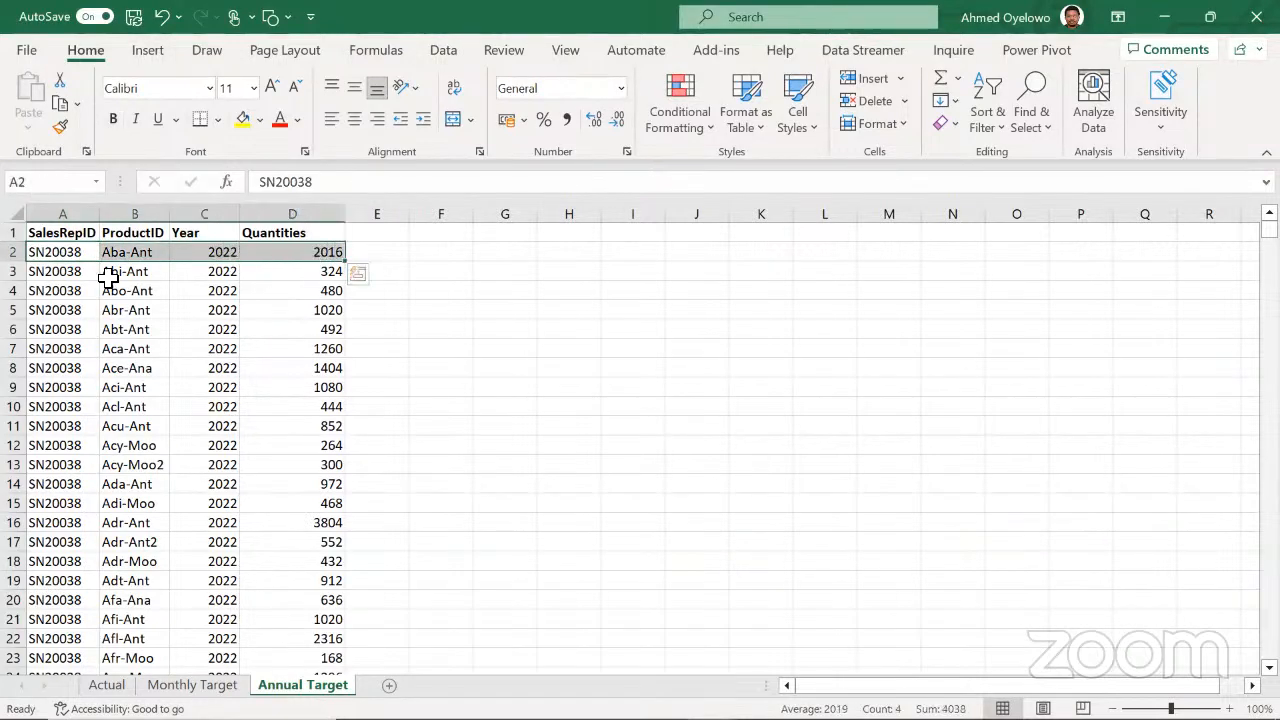
left_click(46, 254)
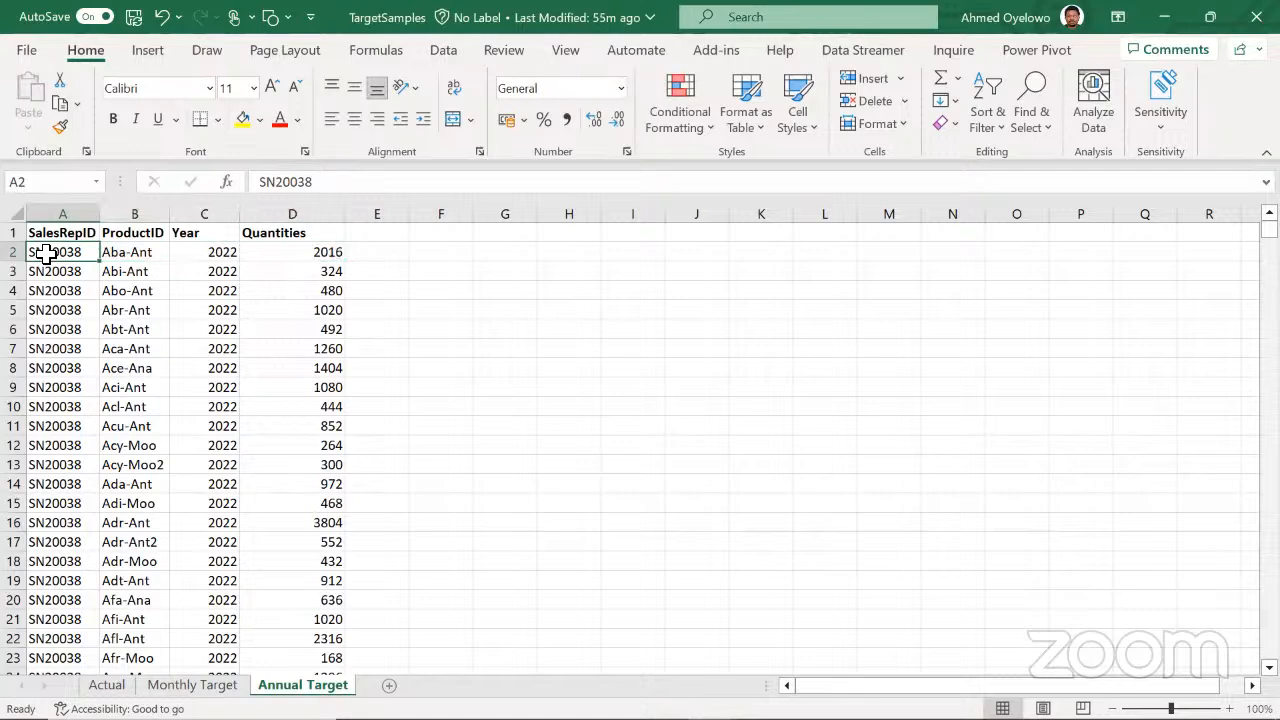
left_click(316, 252)
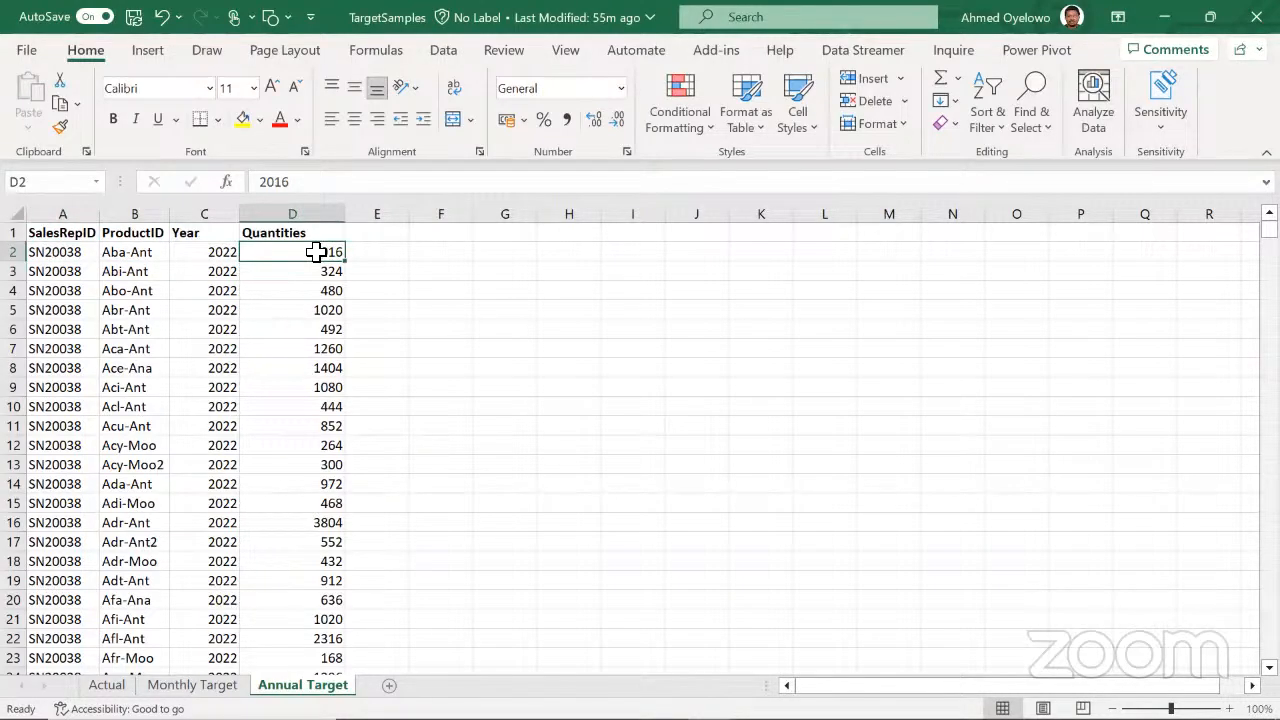
left_click(131, 252)
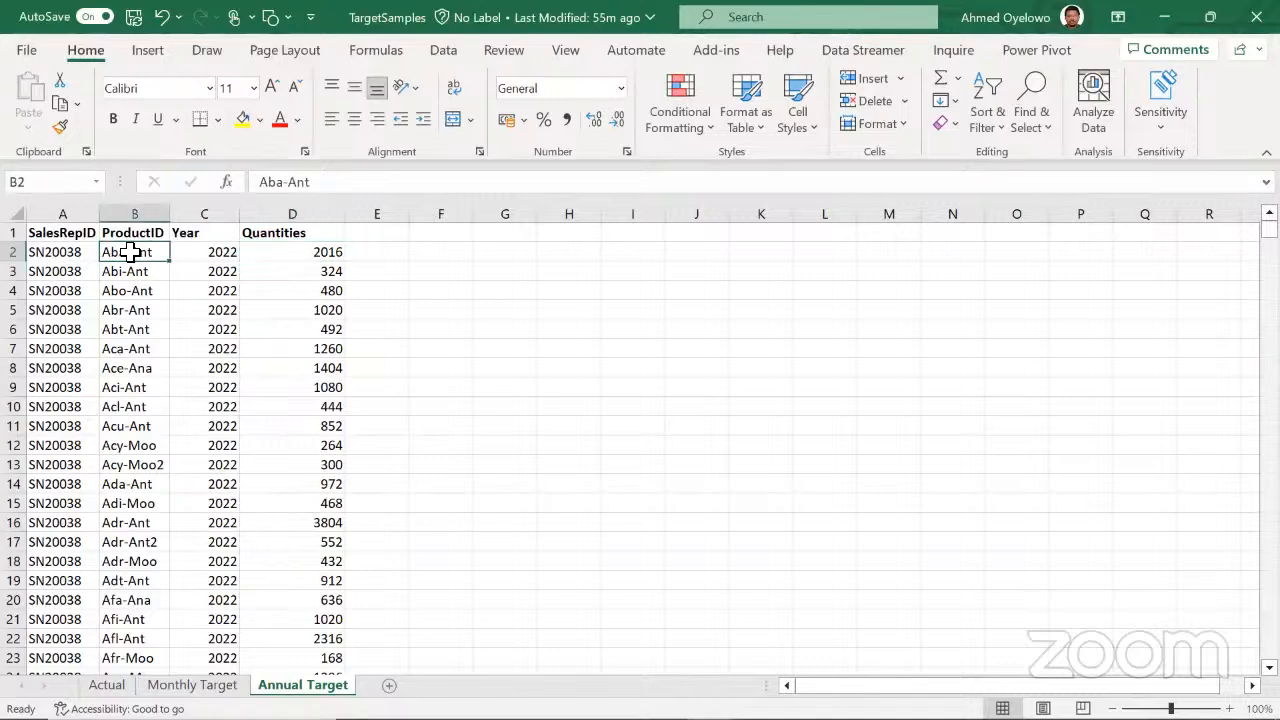
left_click(230, 253)
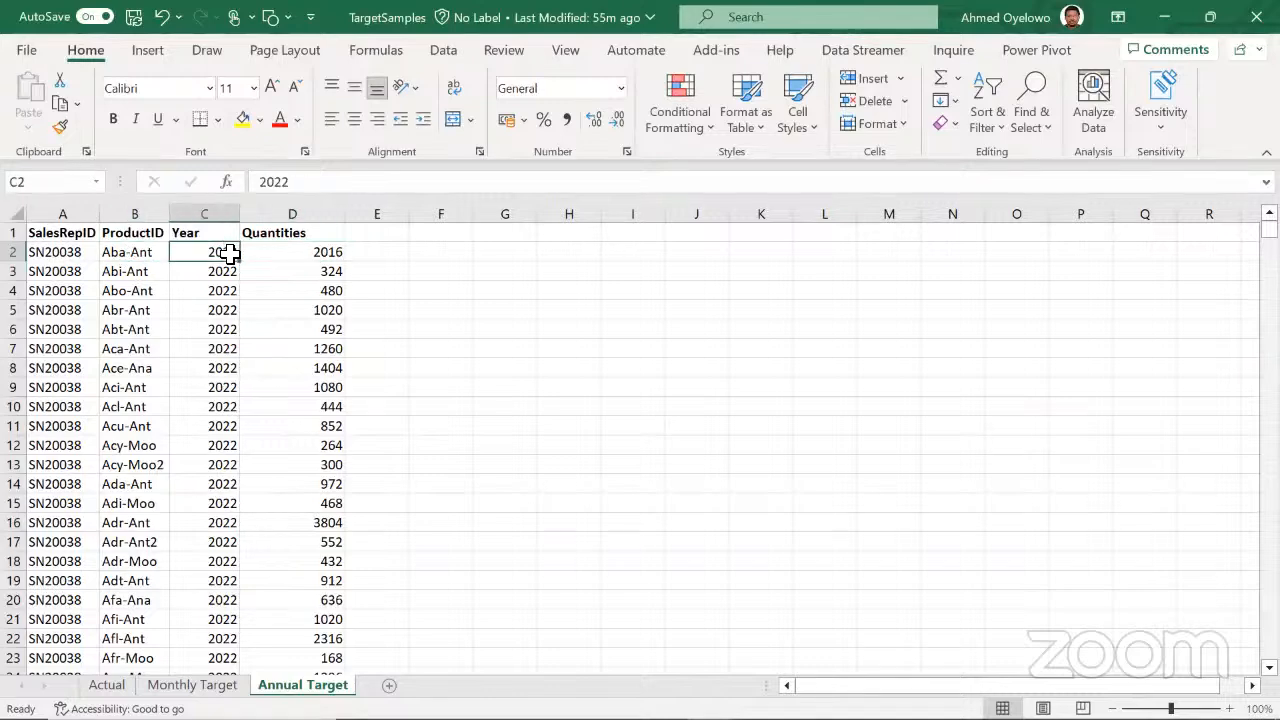
Examine the Abi-Ant annual target and compare the granularity of the sheet's first few records
left_click_drag(47, 272, 140, 269)
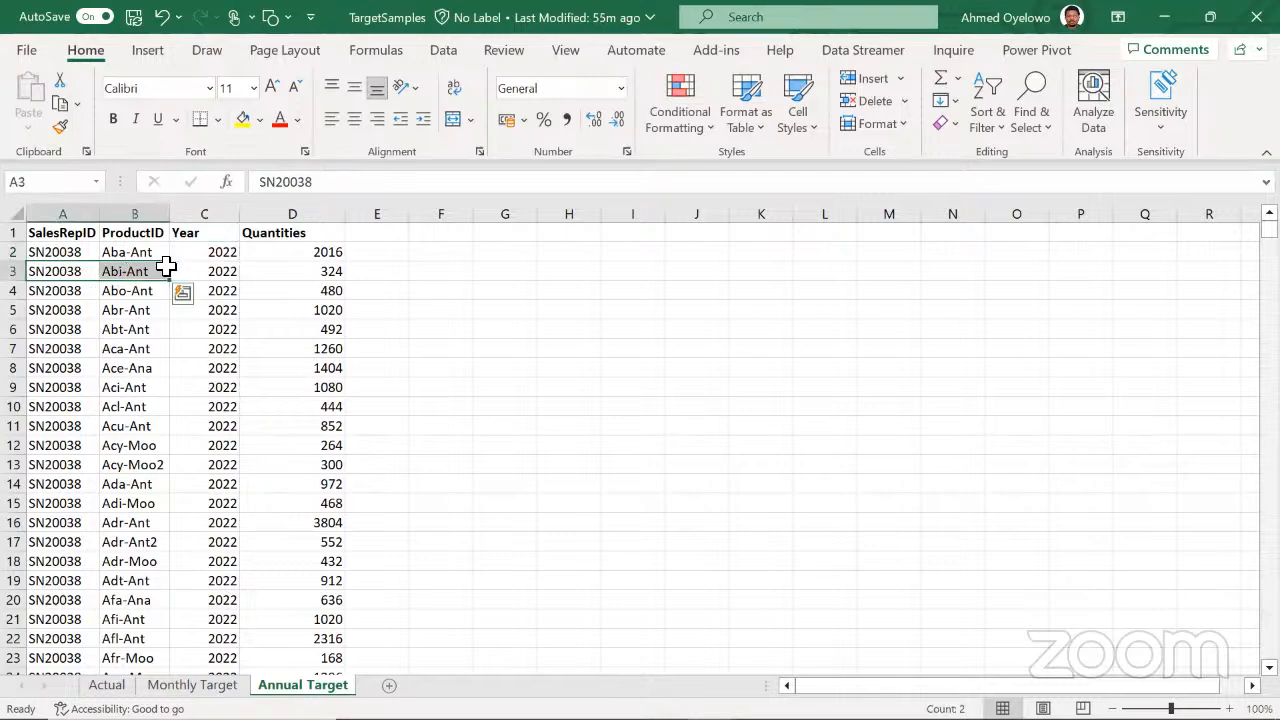
left_click(331, 273)
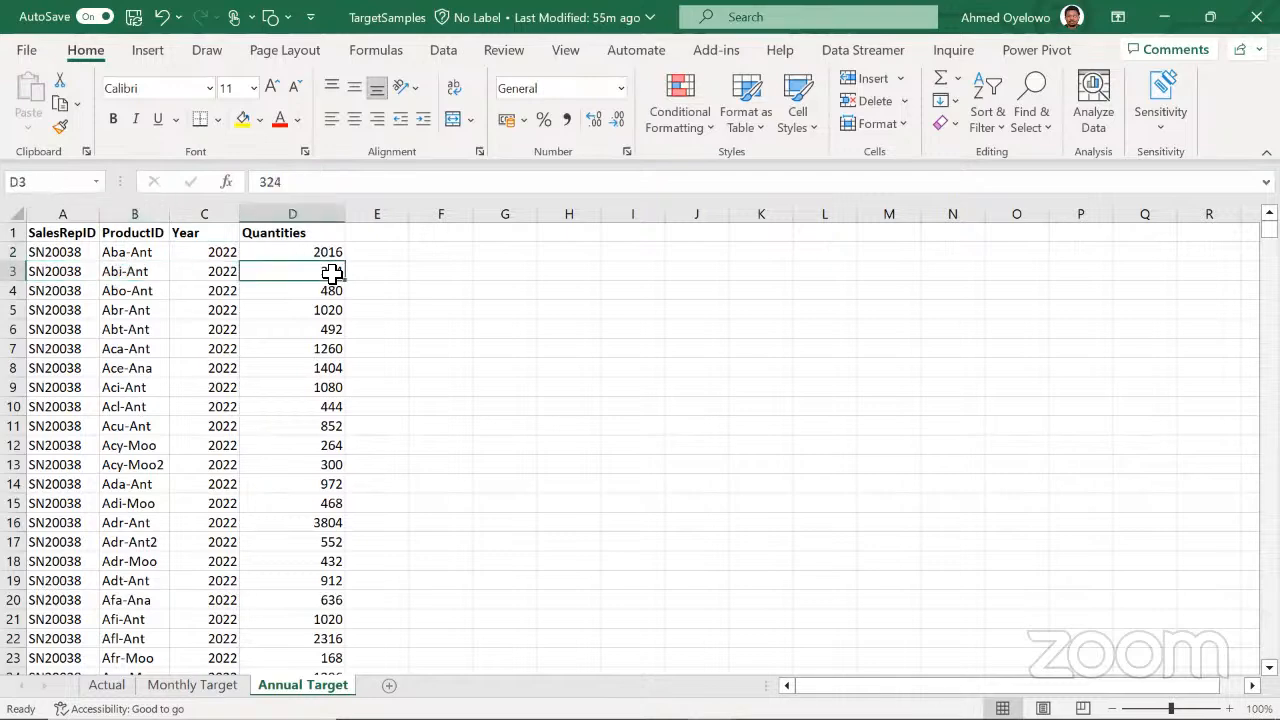
left_click(134, 273)
left_click_drag(46, 273, 304, 266)
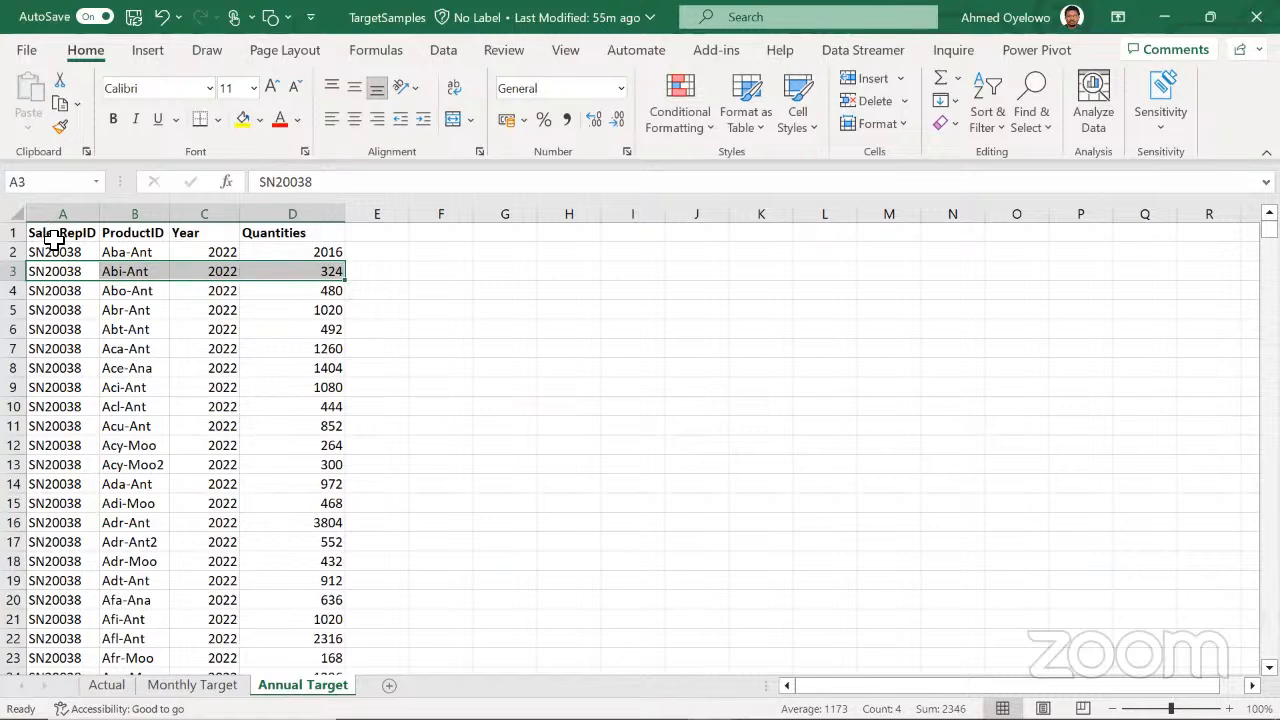
left_click_drag(54, 238, 297, 380)
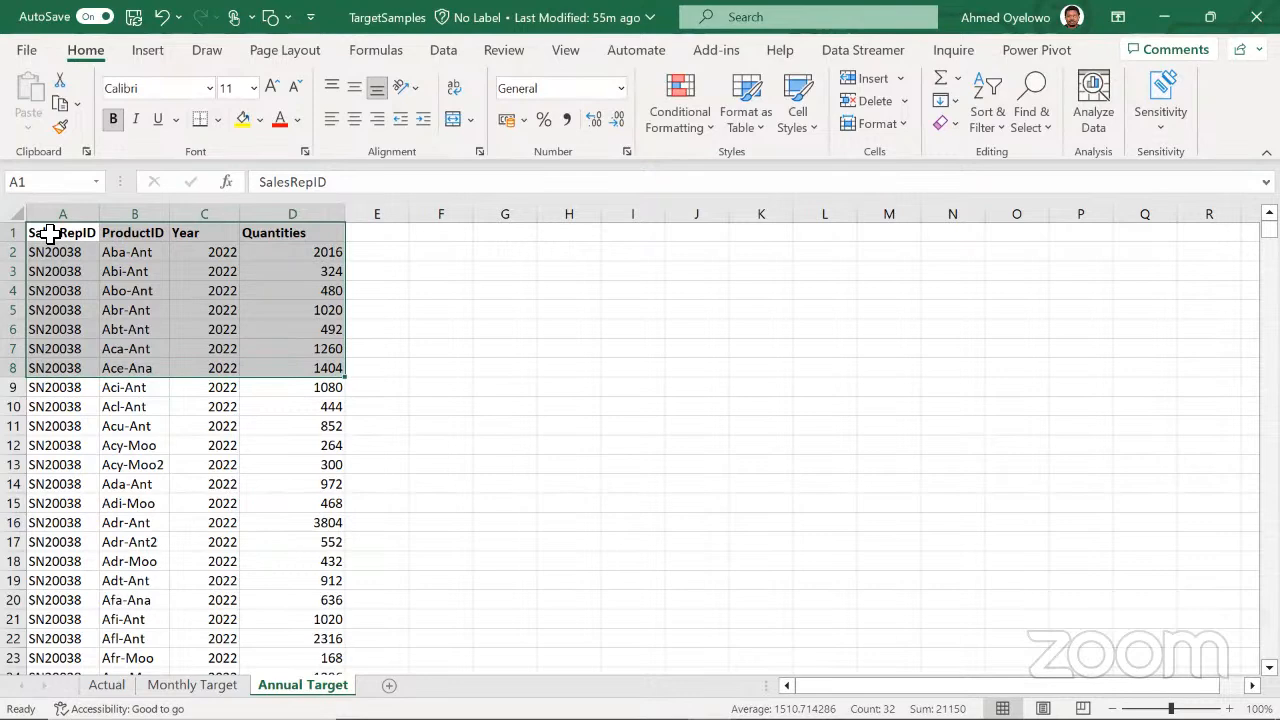
left_click_drag(40, 252, 300, 254)
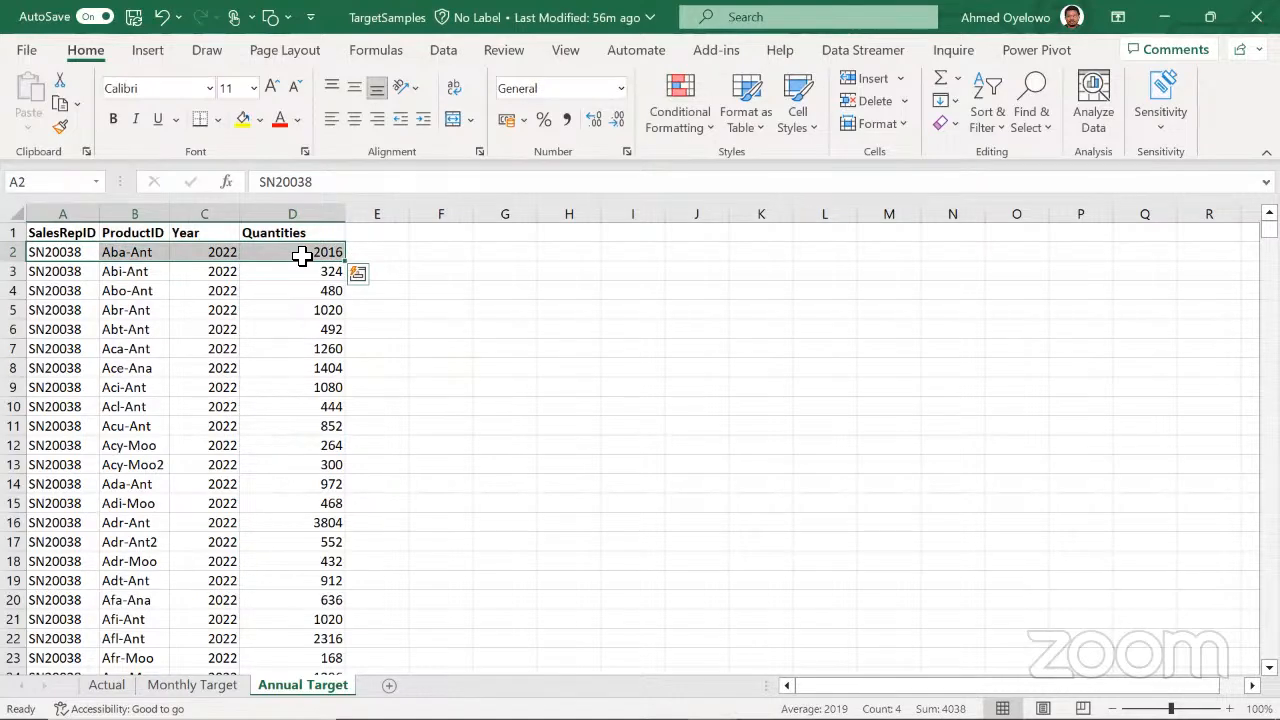
left_click(322, 254)
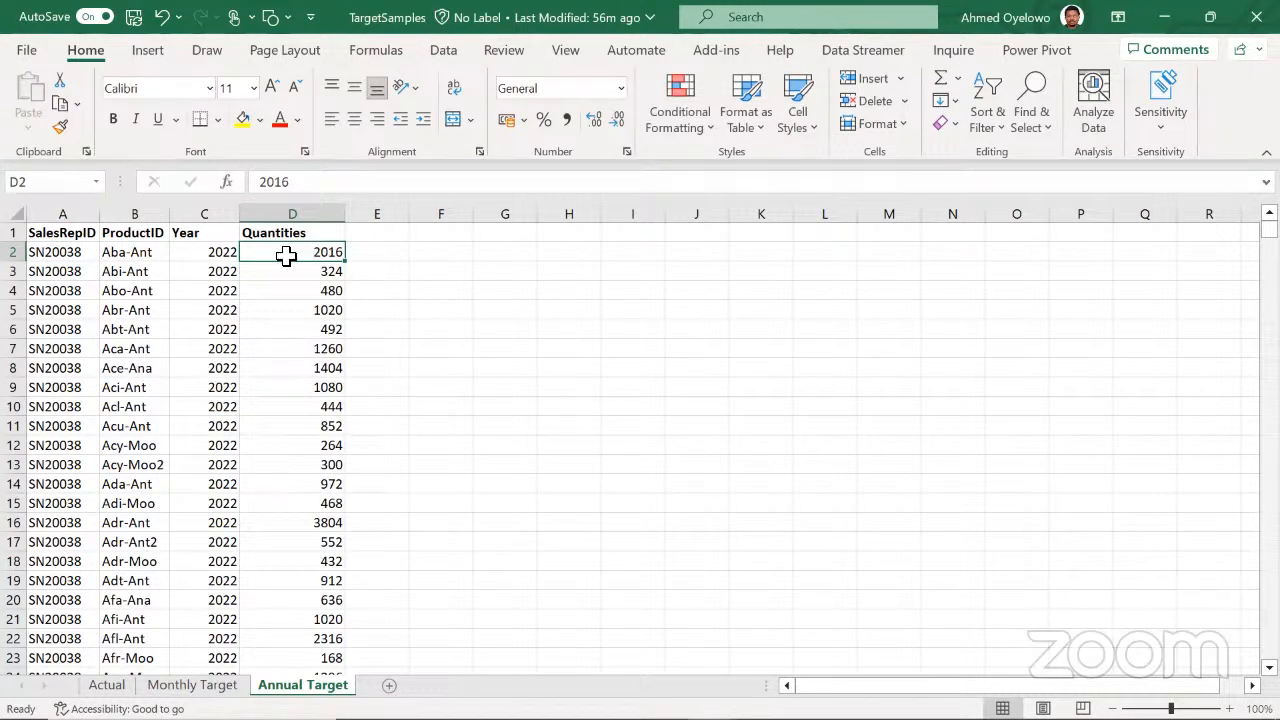
left_click(77, 272)
left_click(55, 237)
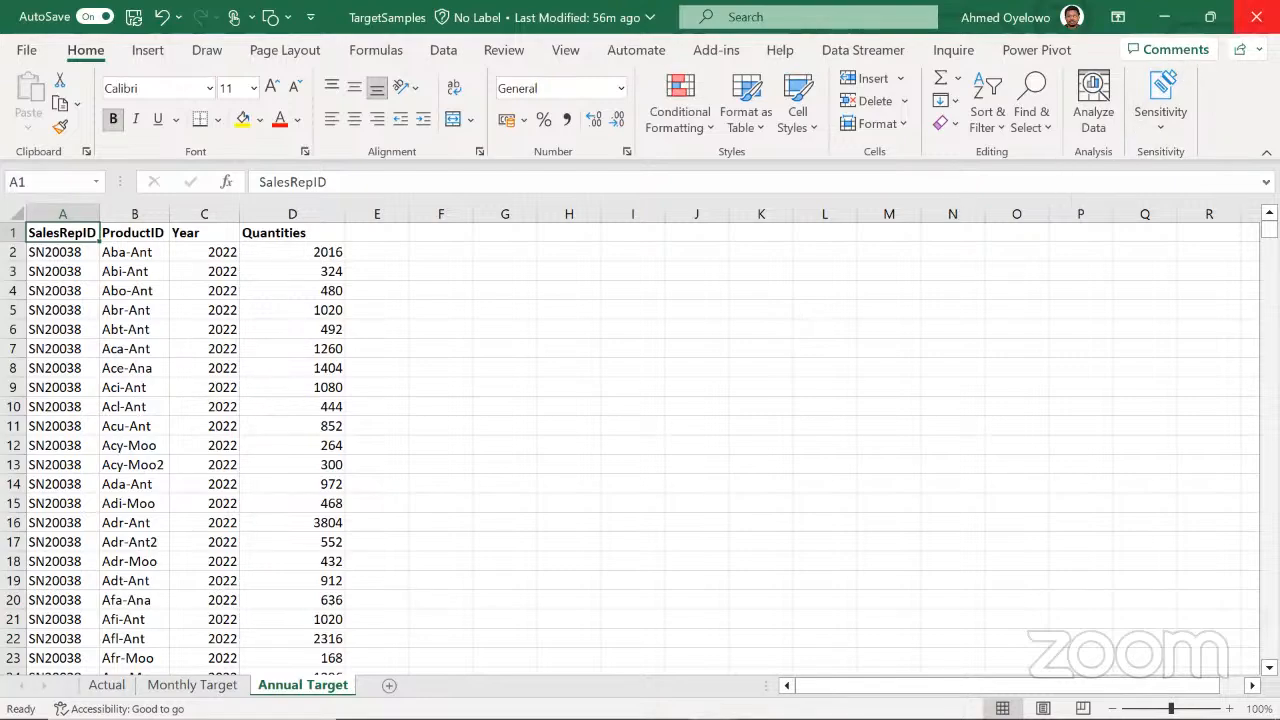
Close the TargetSamples workbook, return to Power Query Editor and load the Annual Target sheet from the recent source TargetSamples.xlsx
left_click(1256, 16)
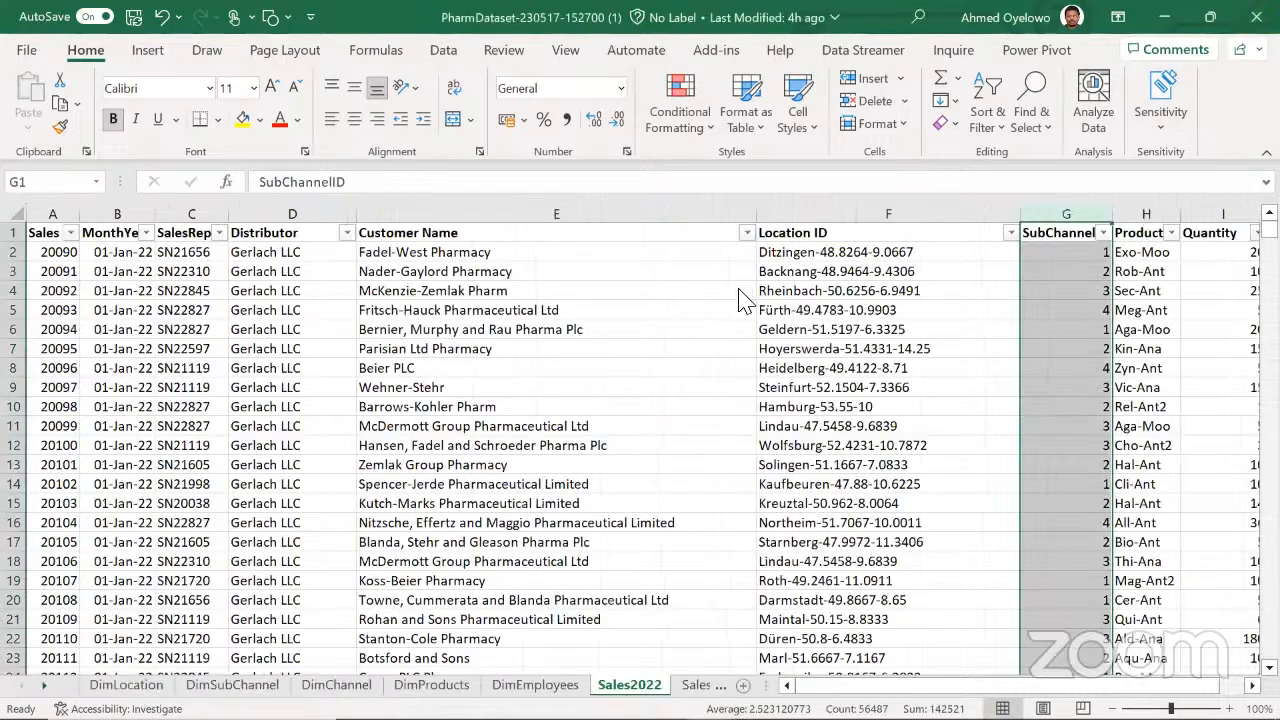
key("alt+Tab")
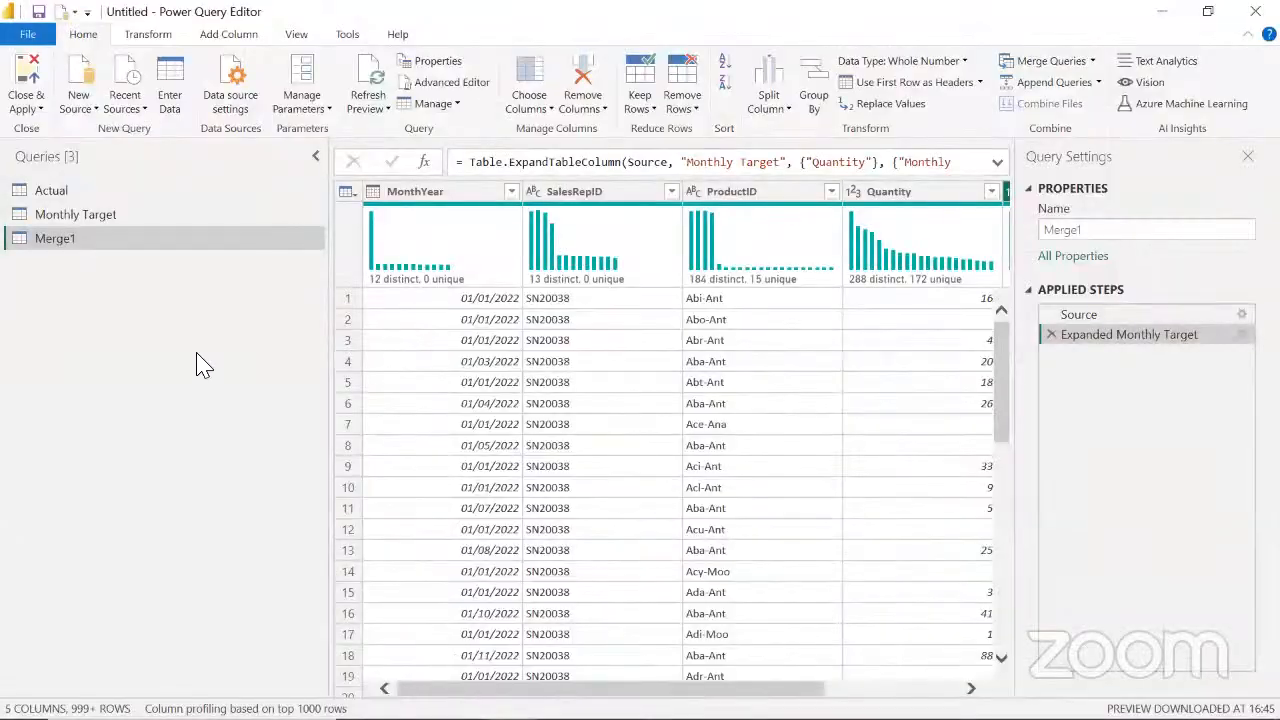
left_click(140, 108)
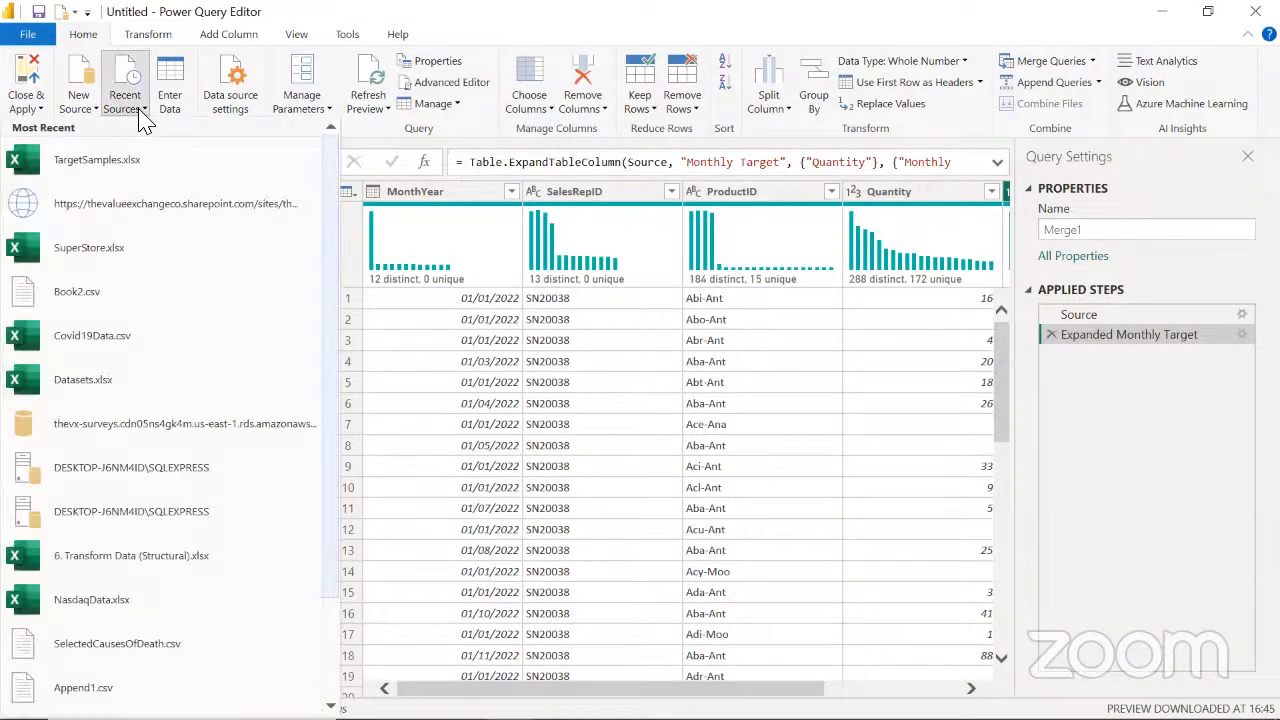
left_click(125, 160)
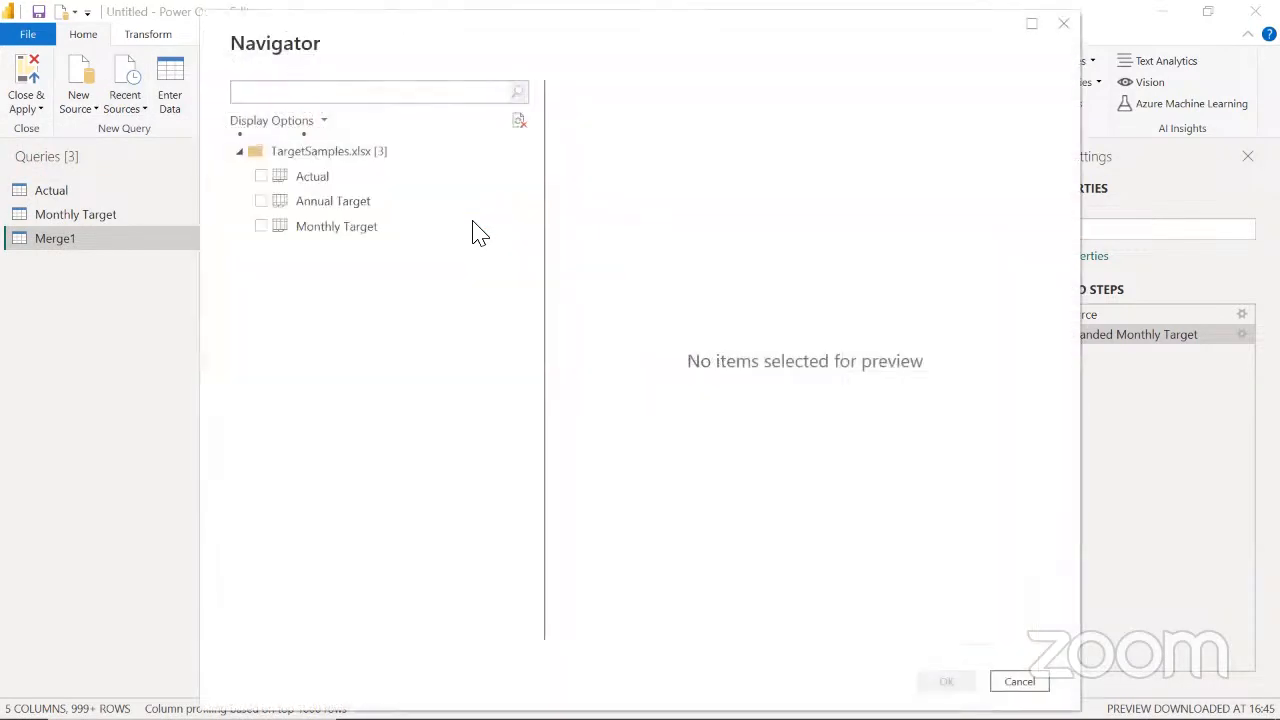
left_click(262, 204)
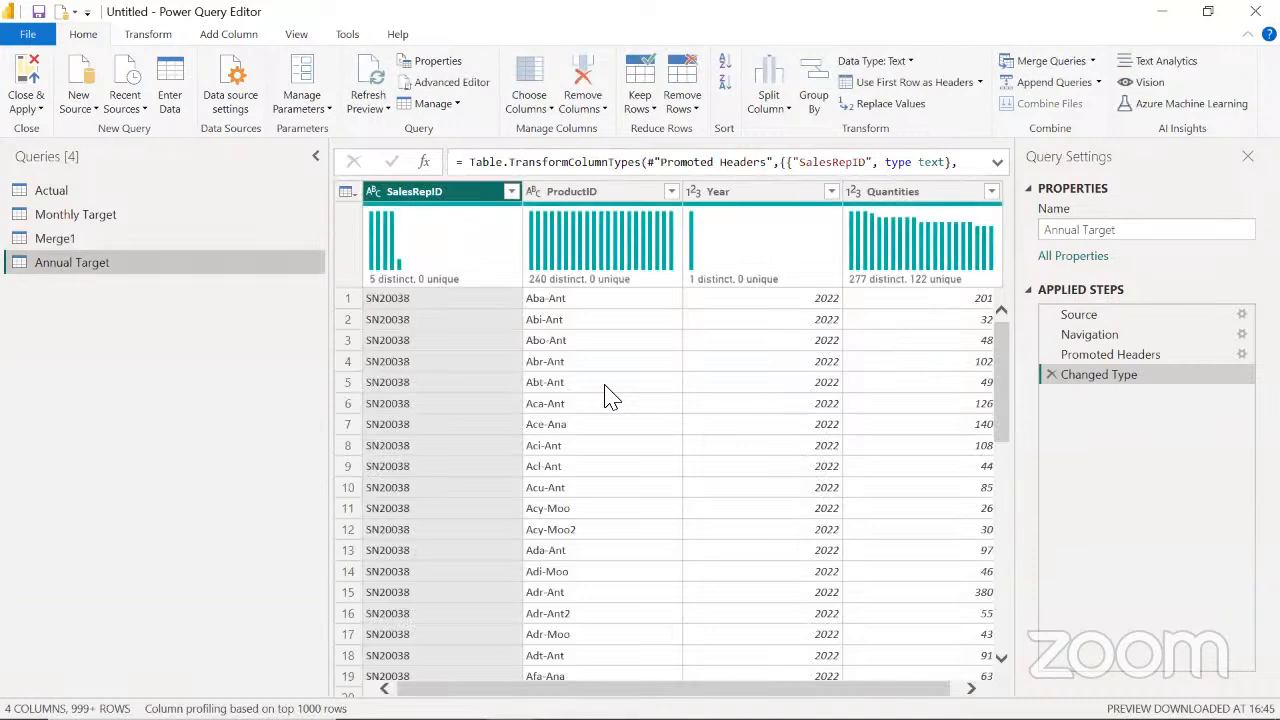
Inspect Annual Target's first record and all its columns, and compare them with the columns of Actual
left_click_drag(640, 689, 580, 684)
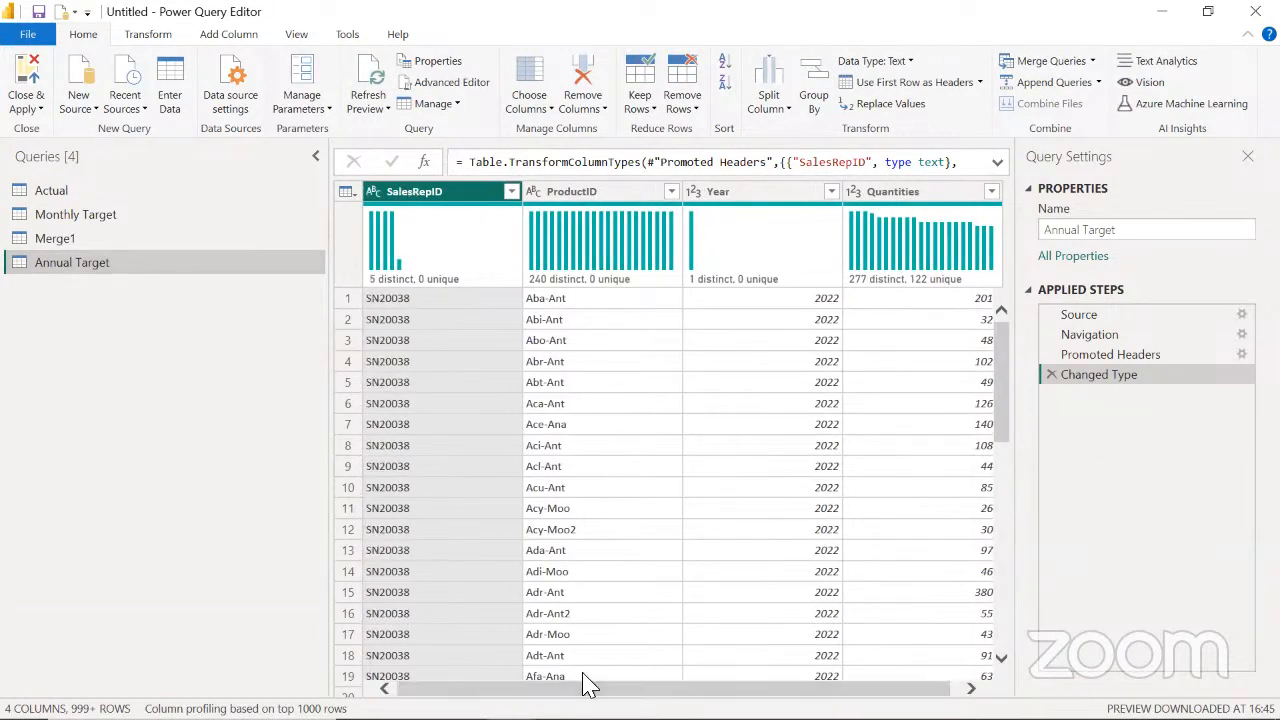
left_click(345, 299)
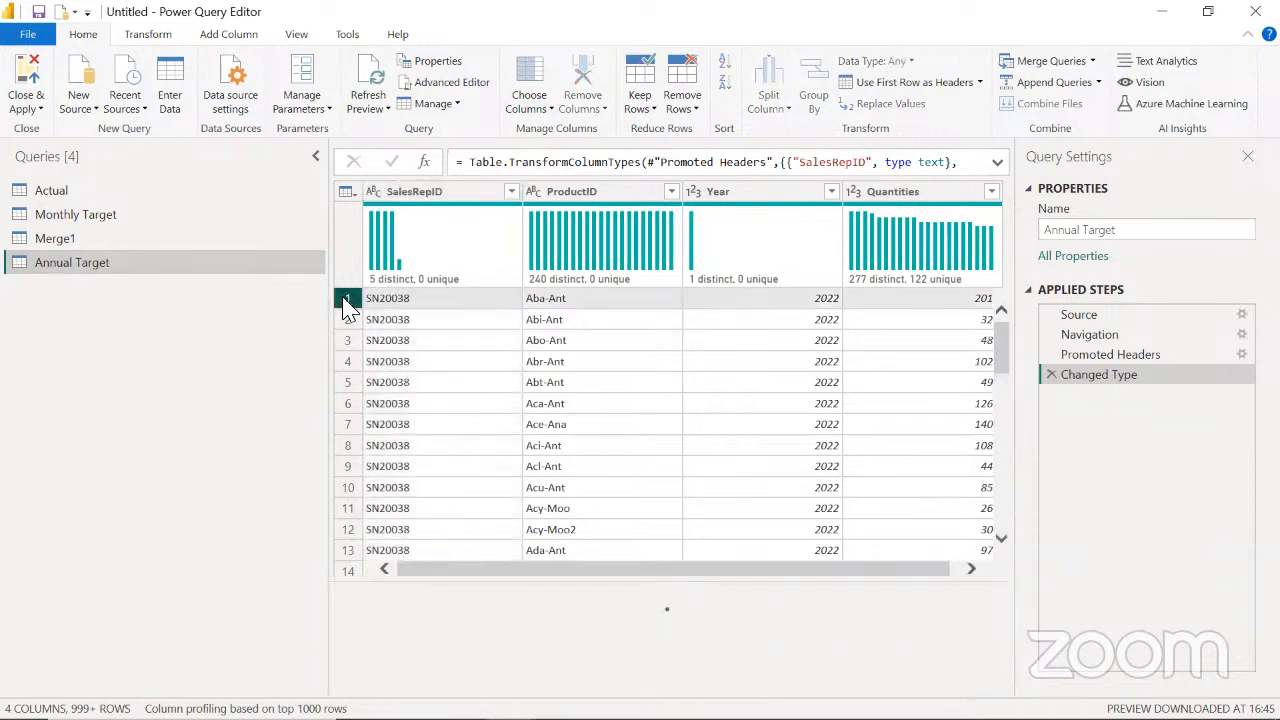
left_click_drag(590, 575, 675, 578)
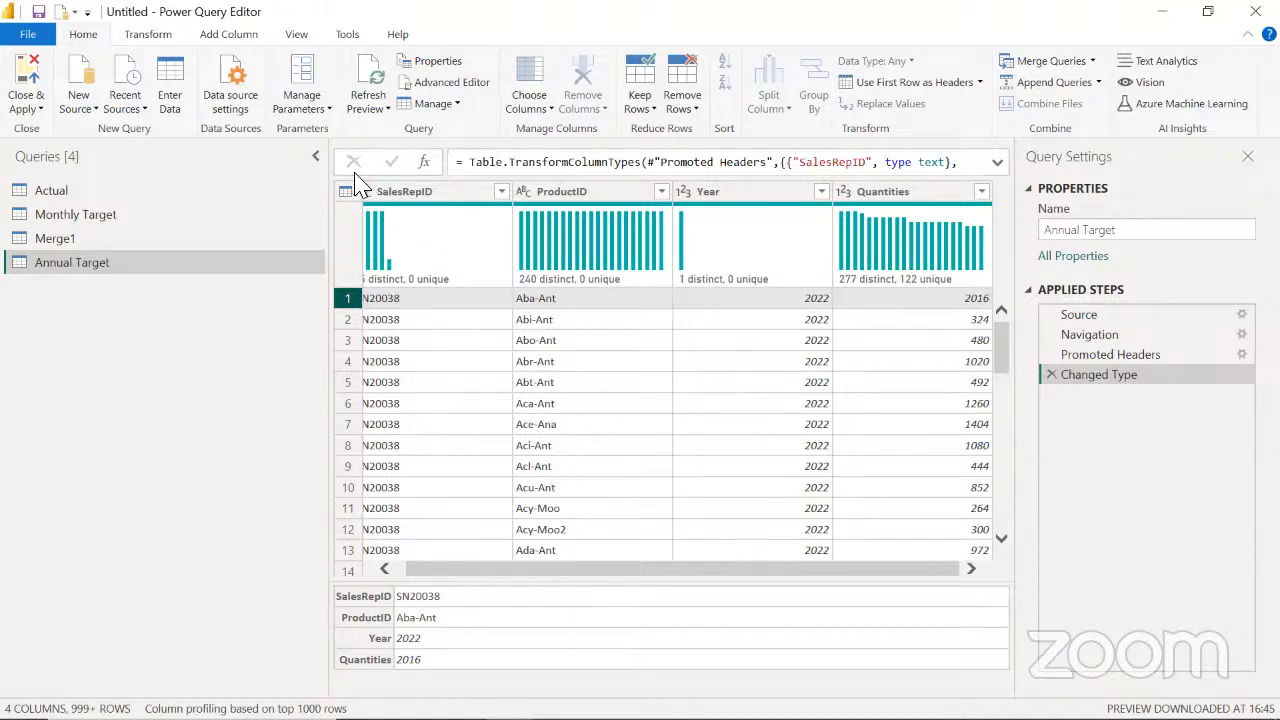
left_click(425, 196)
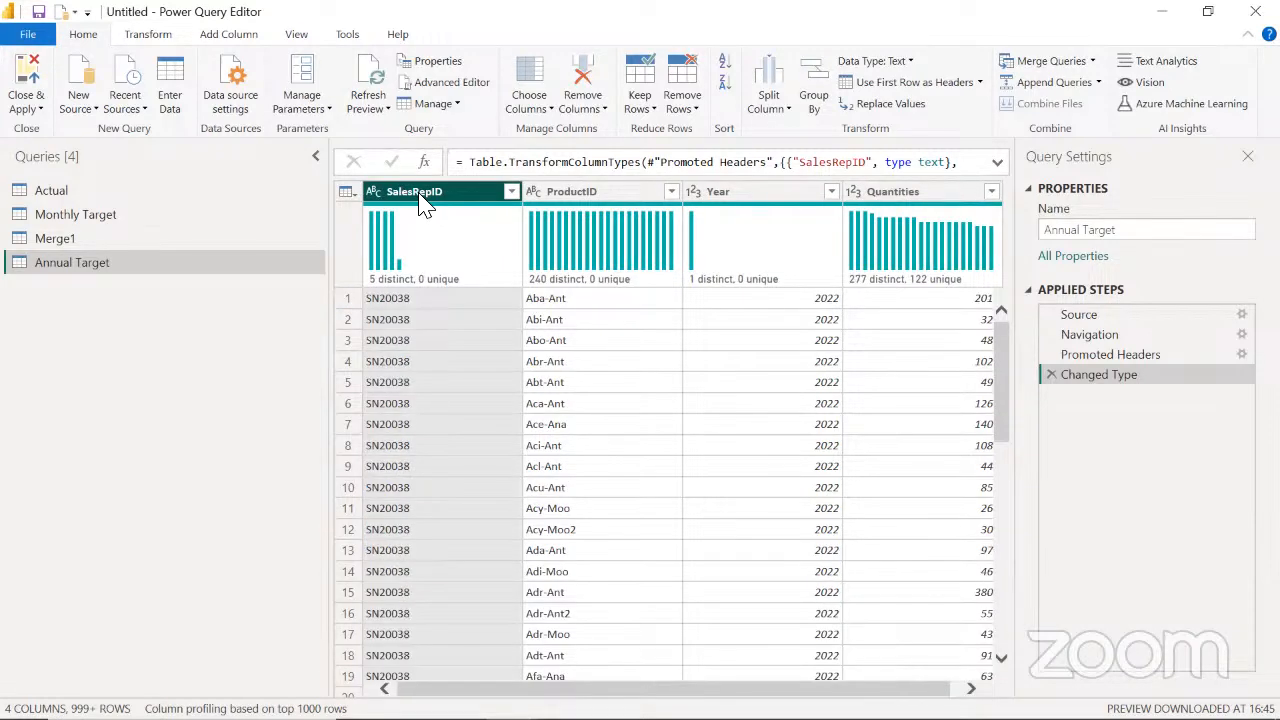
key("ctrl+a")
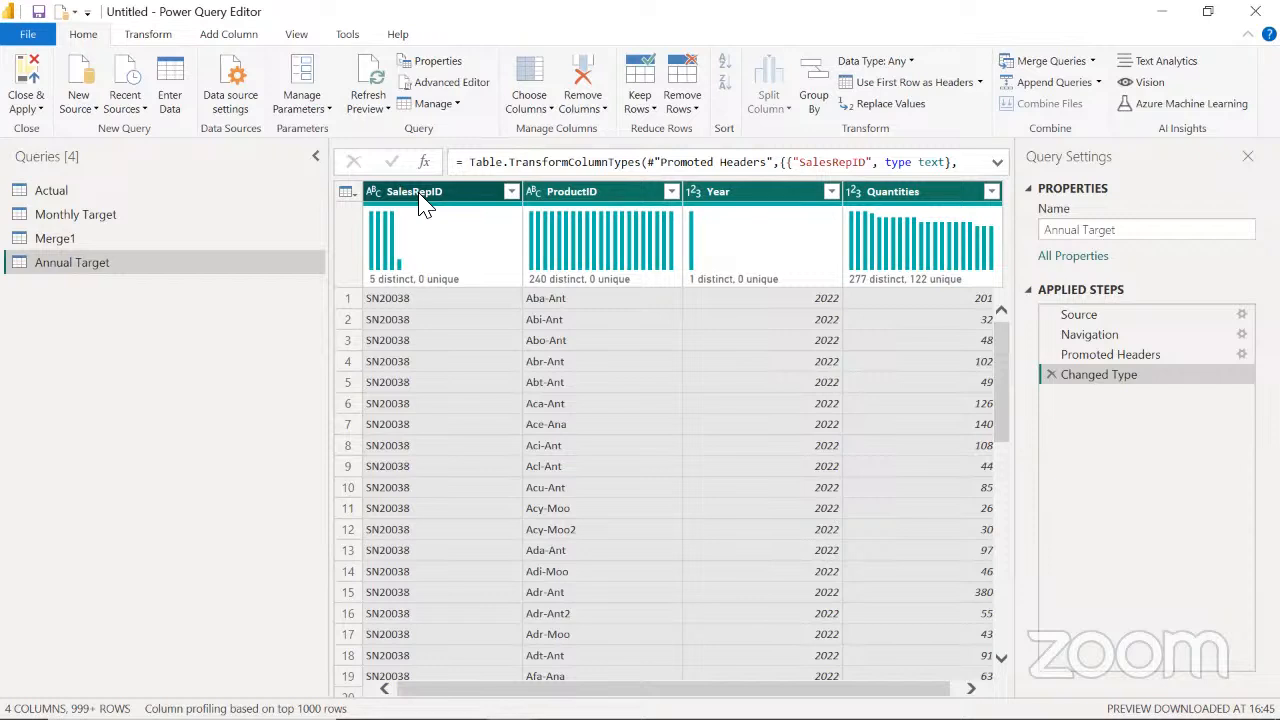
left_click(60, 191)
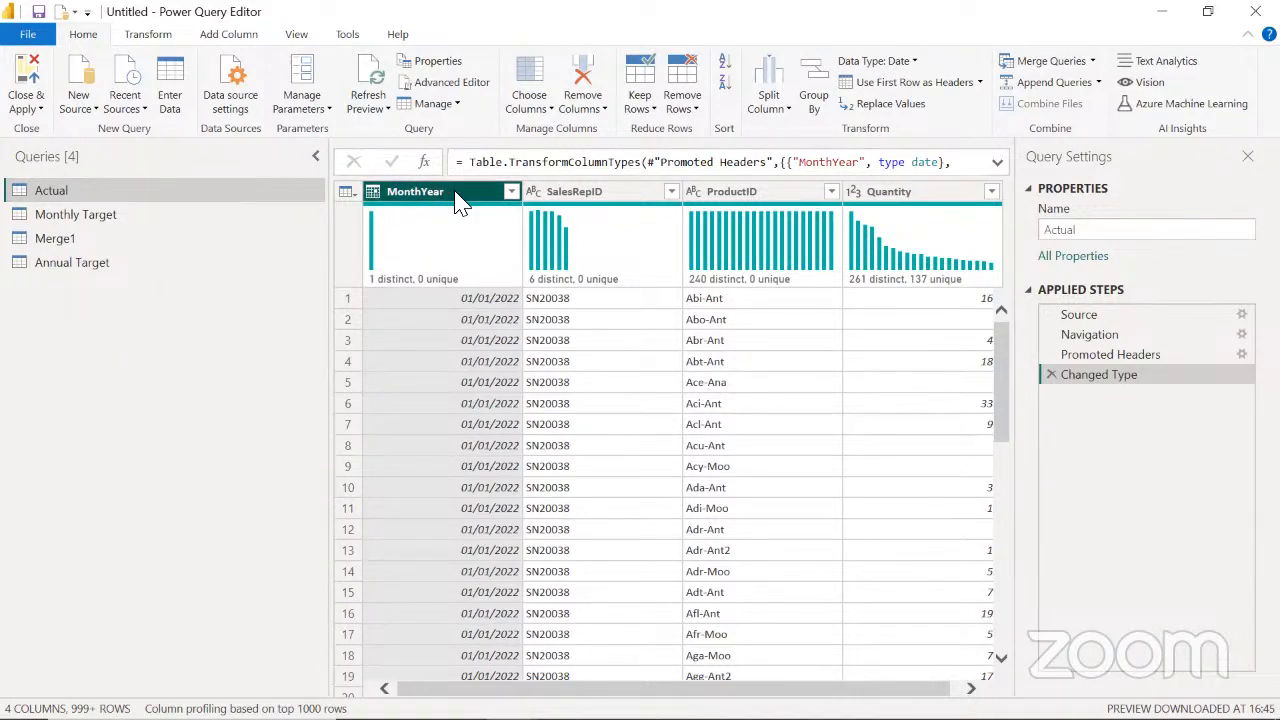
key("ctrl+a")
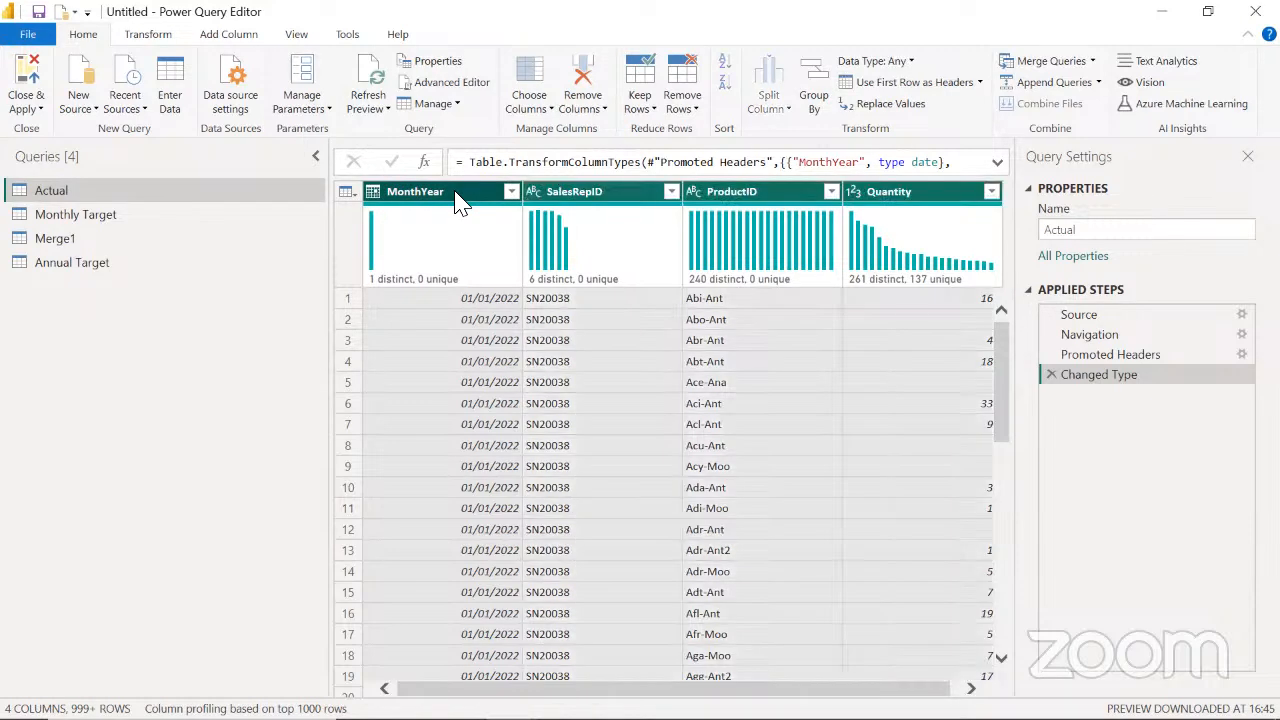
left_click(97, 263)
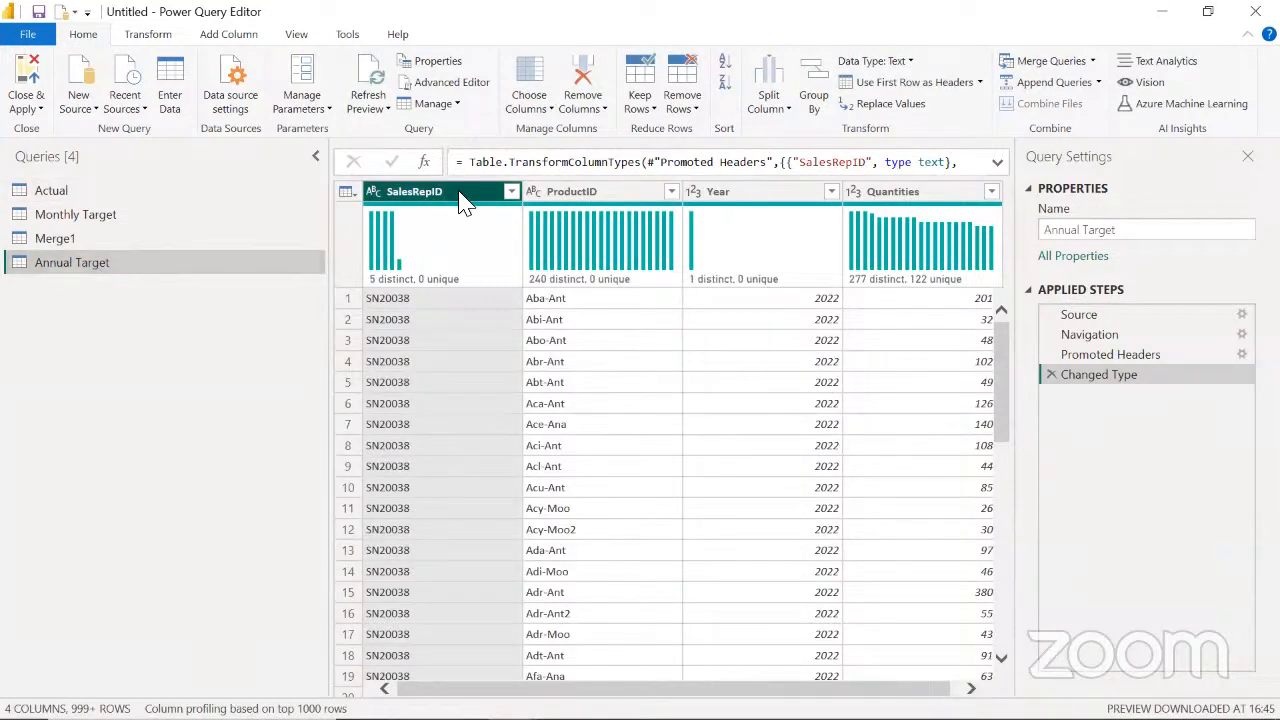
Group Annual Target by SalesRepID, ProductID, Year and Quantities, with an All Rows aggregation column named Grouped
key("ctrl+a")
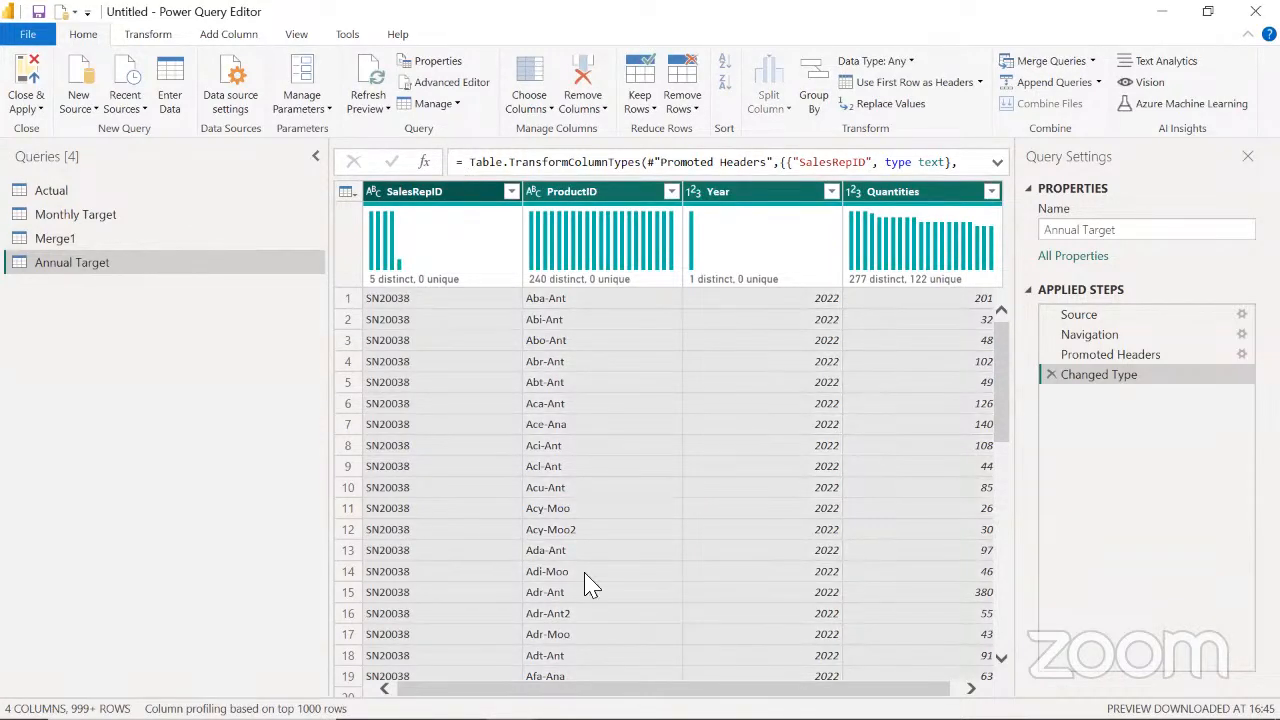
left_click(147, 36)
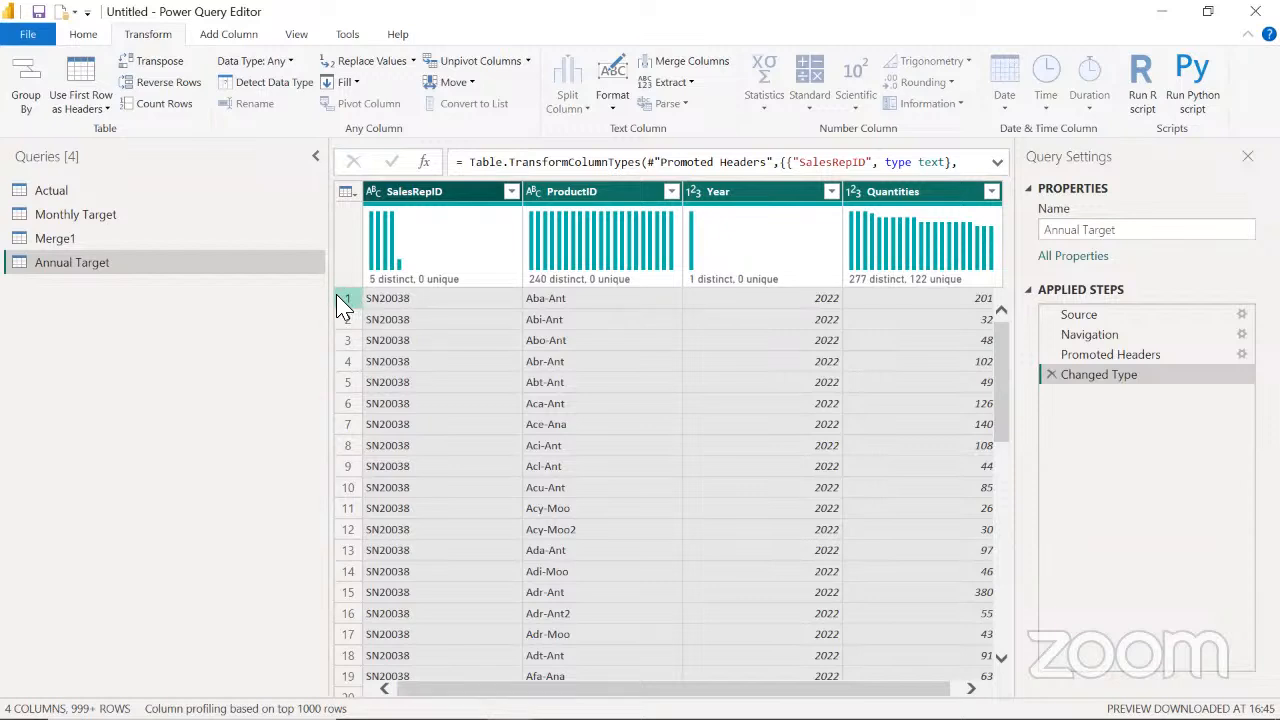
left_click(27, 74)
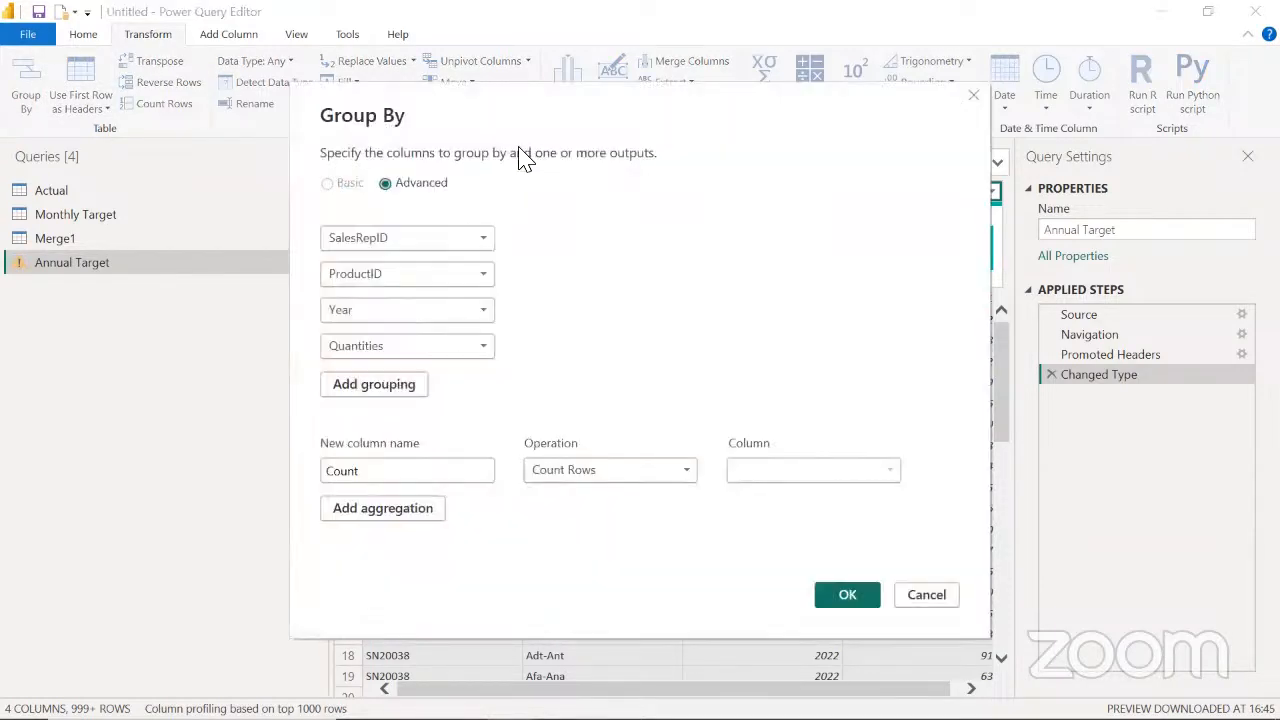
left_click_drag(640, 78, 661, 2)
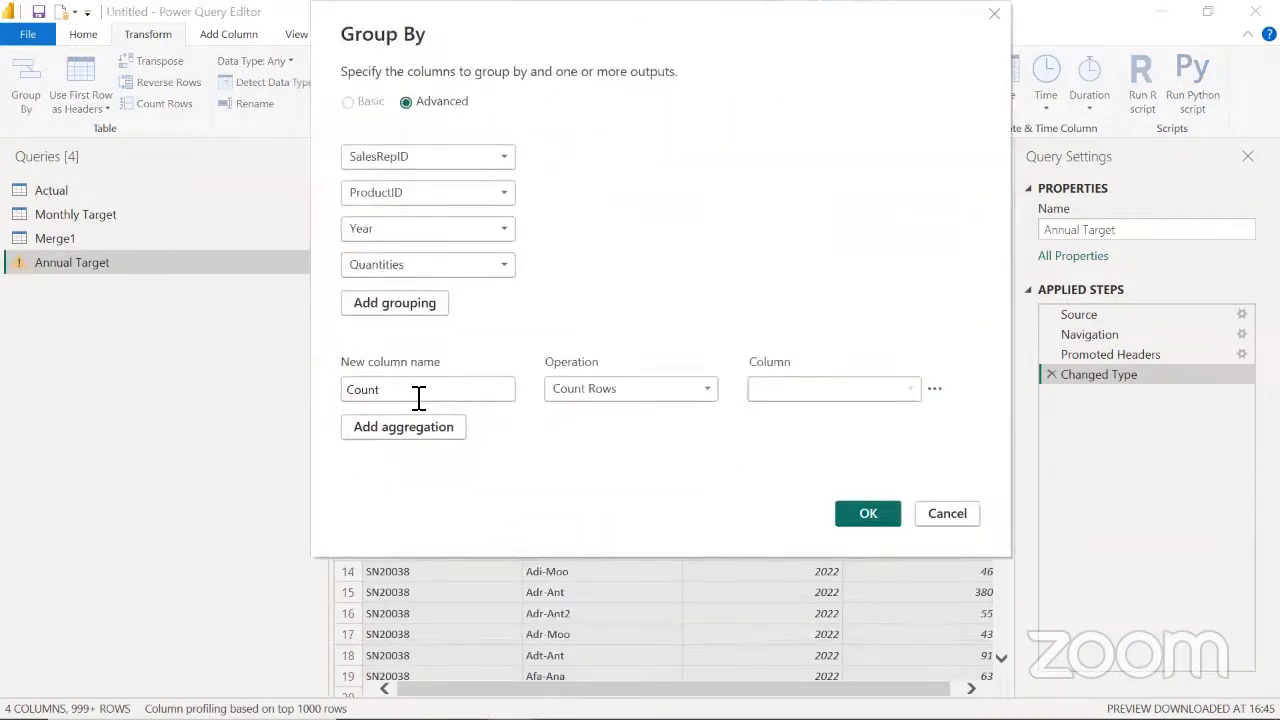
left_click_drag(381, 390, 336, 390)
type("Grouped")
left_click(677, 400)
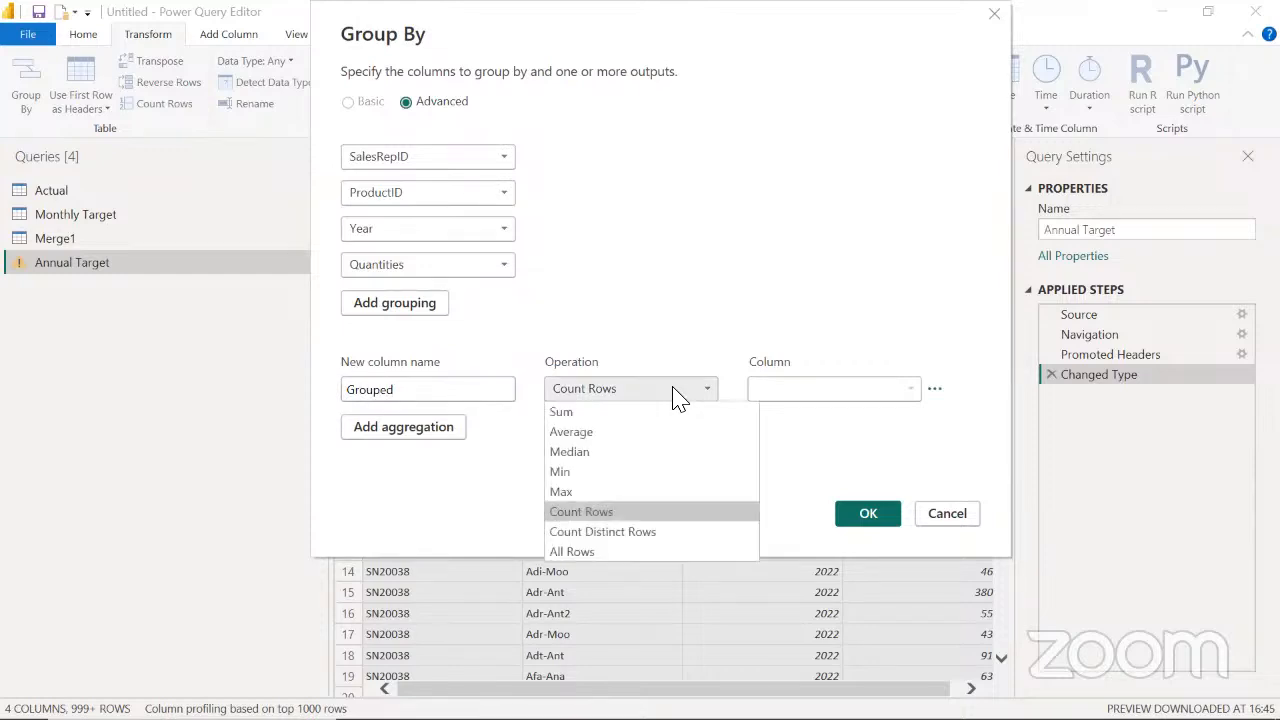
left_click(582, 552)
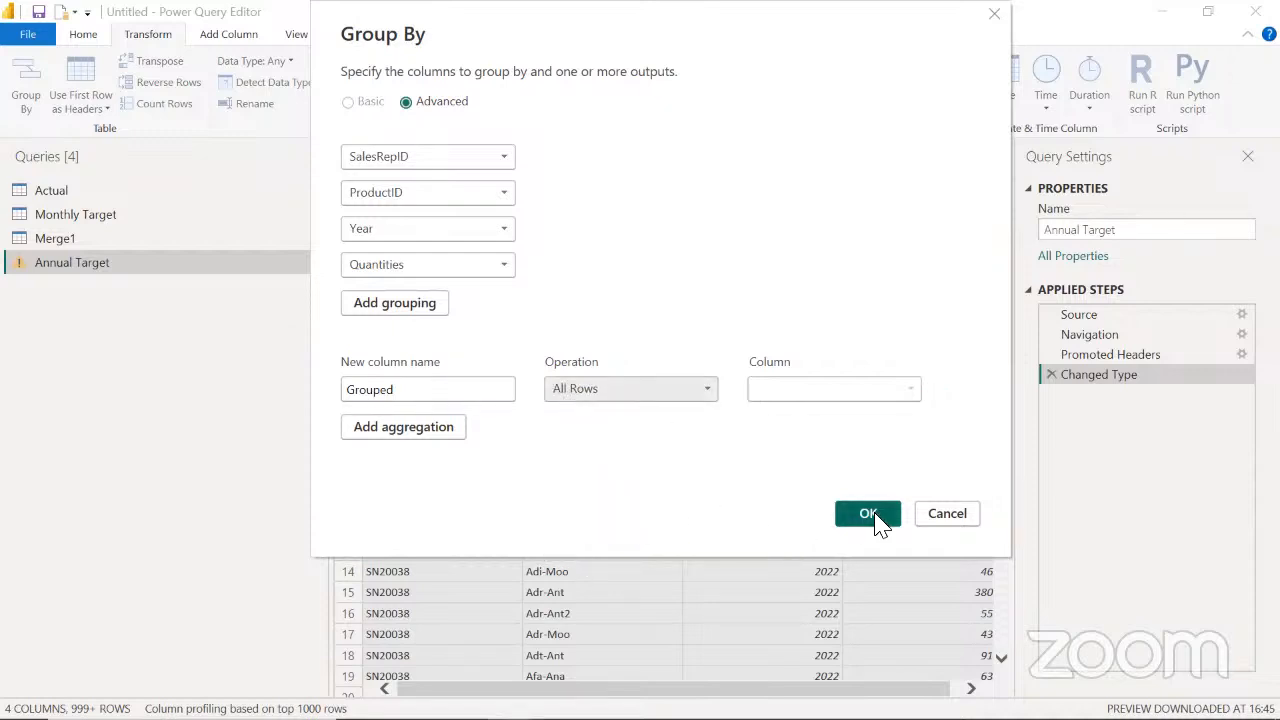
left_click(870, 517)
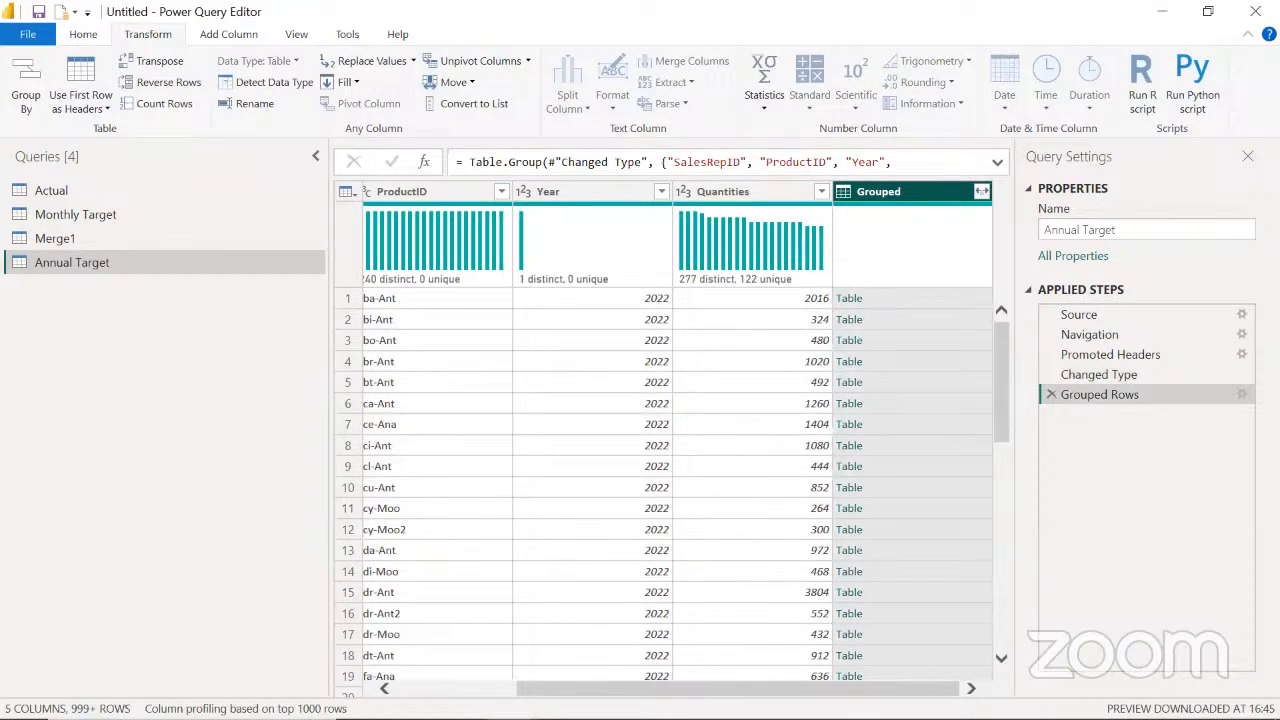
Preview the nested table in the Grouped column's first row, then reselect the Grouped column
scroll(670, 480, "left", 3)
left_click_drag(671, 687, 818, 668)
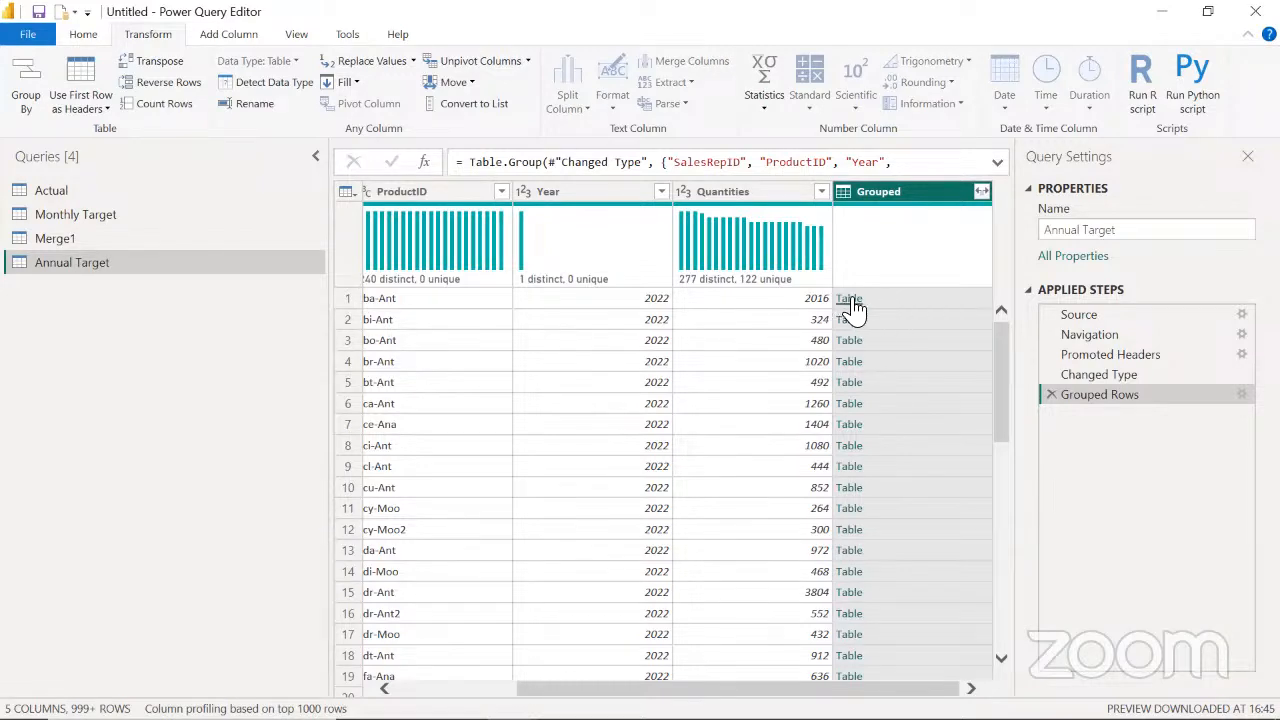
left_click(955, 305)
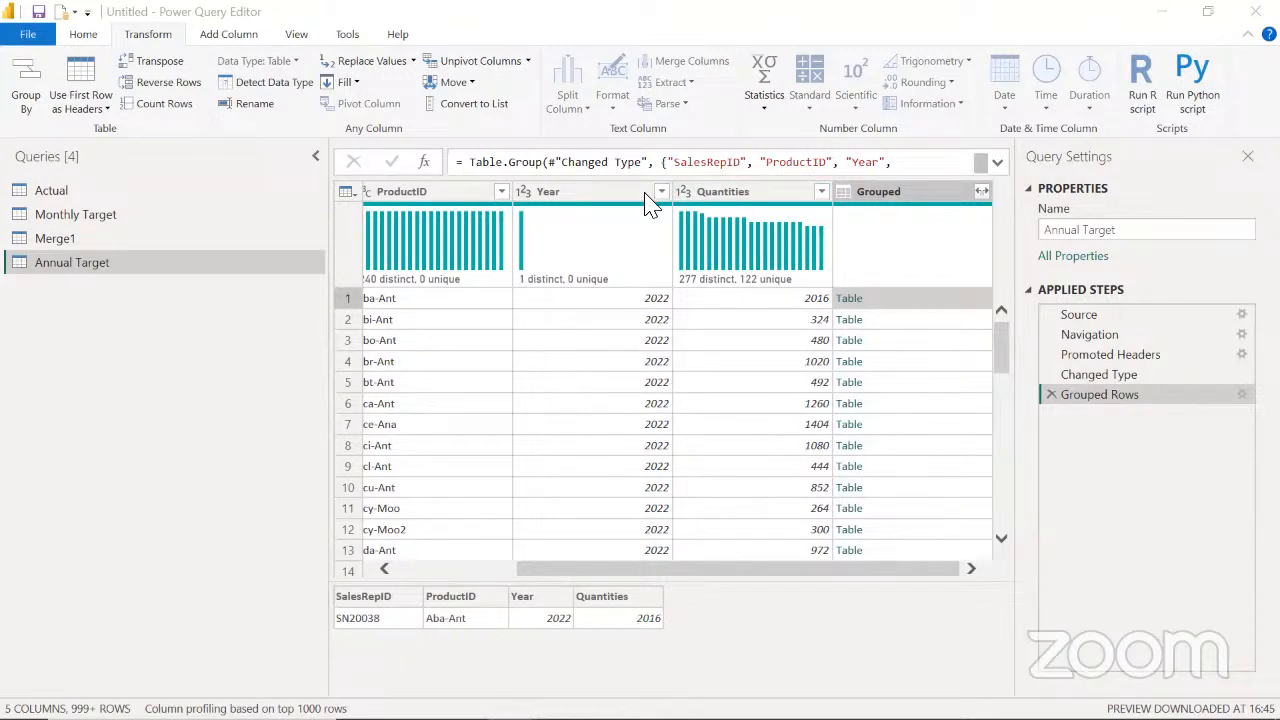
left_click(880, 194)
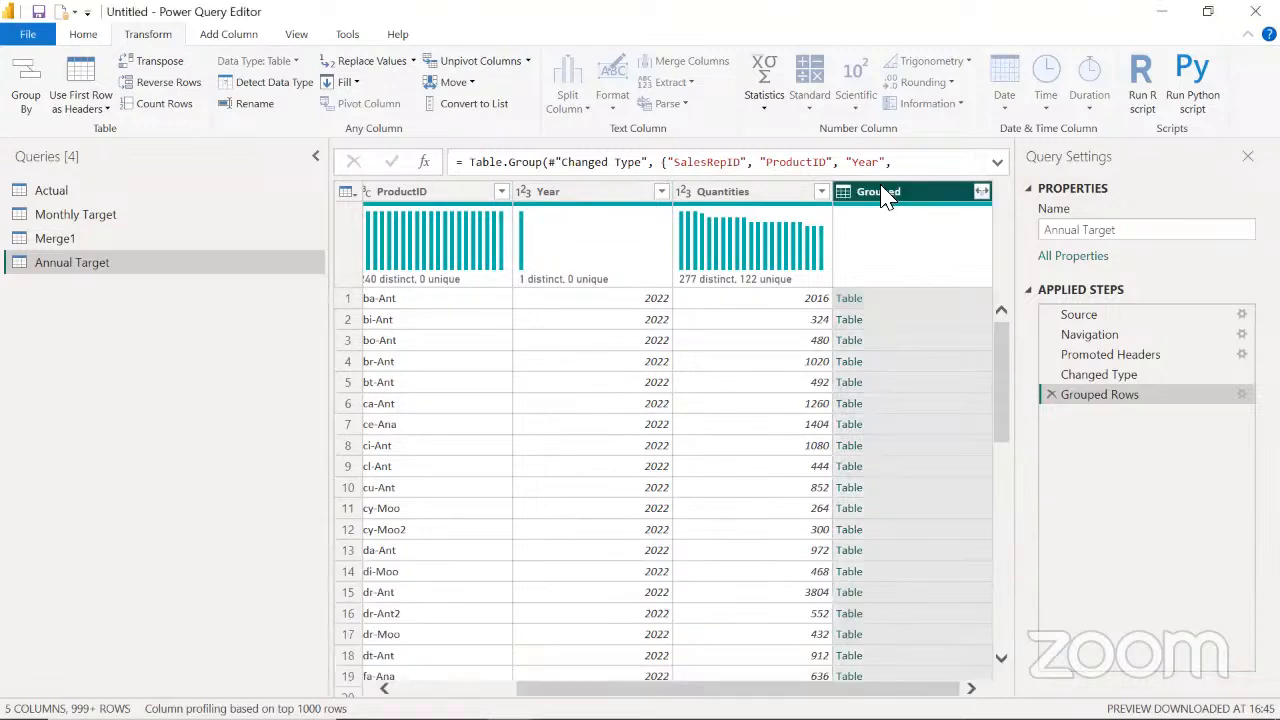
Start a custom column in Annual Target and name it Replication
left_click(220, 38)
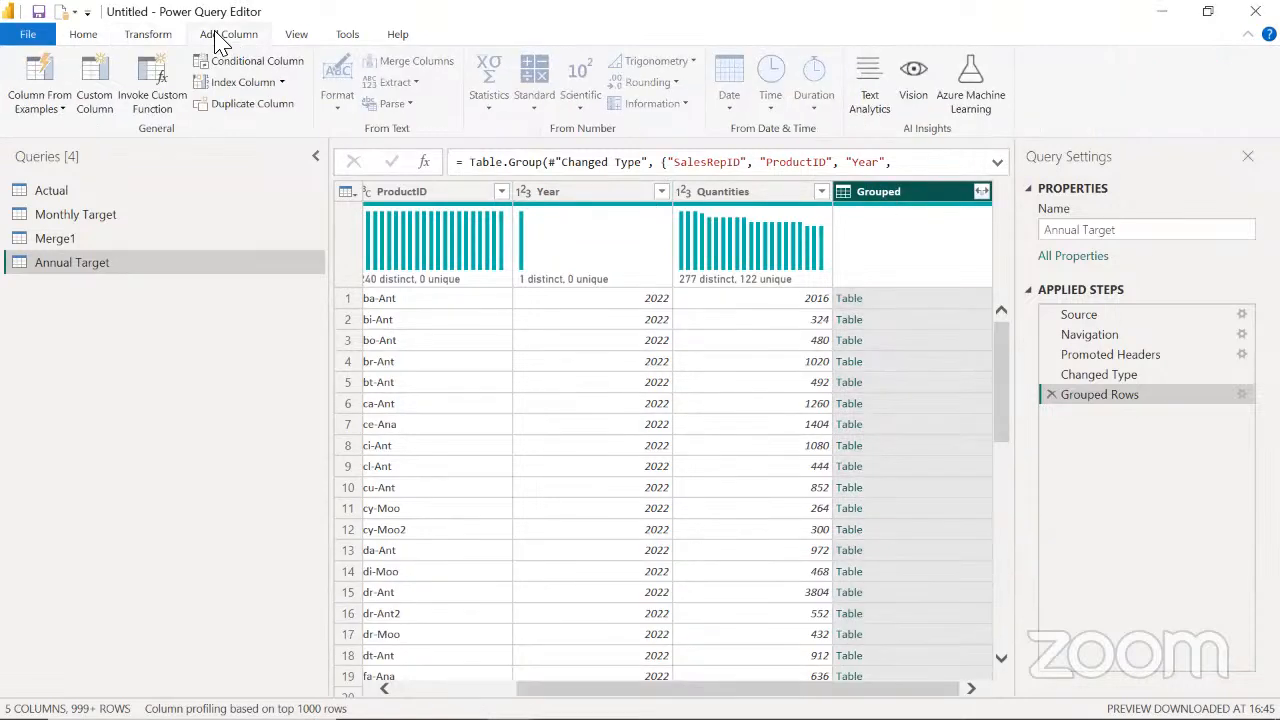
left_click(84, 90)
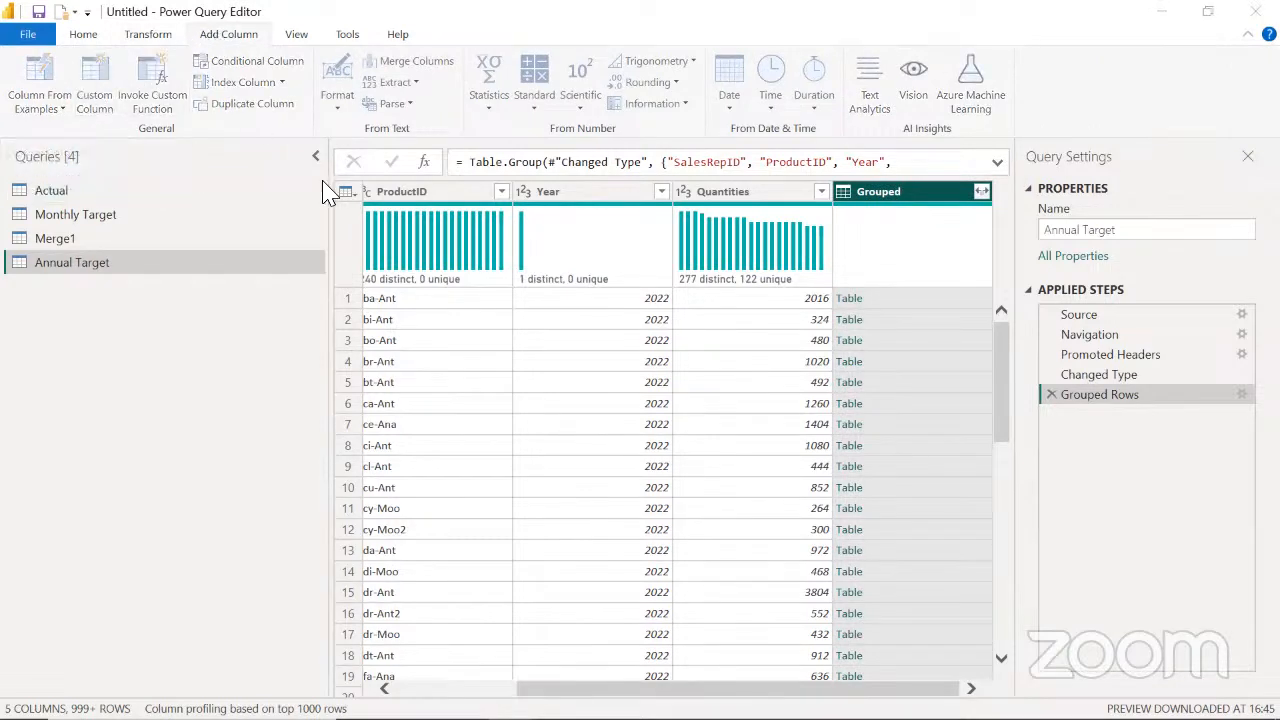
left_click_drag(383, 263, 325, 264)
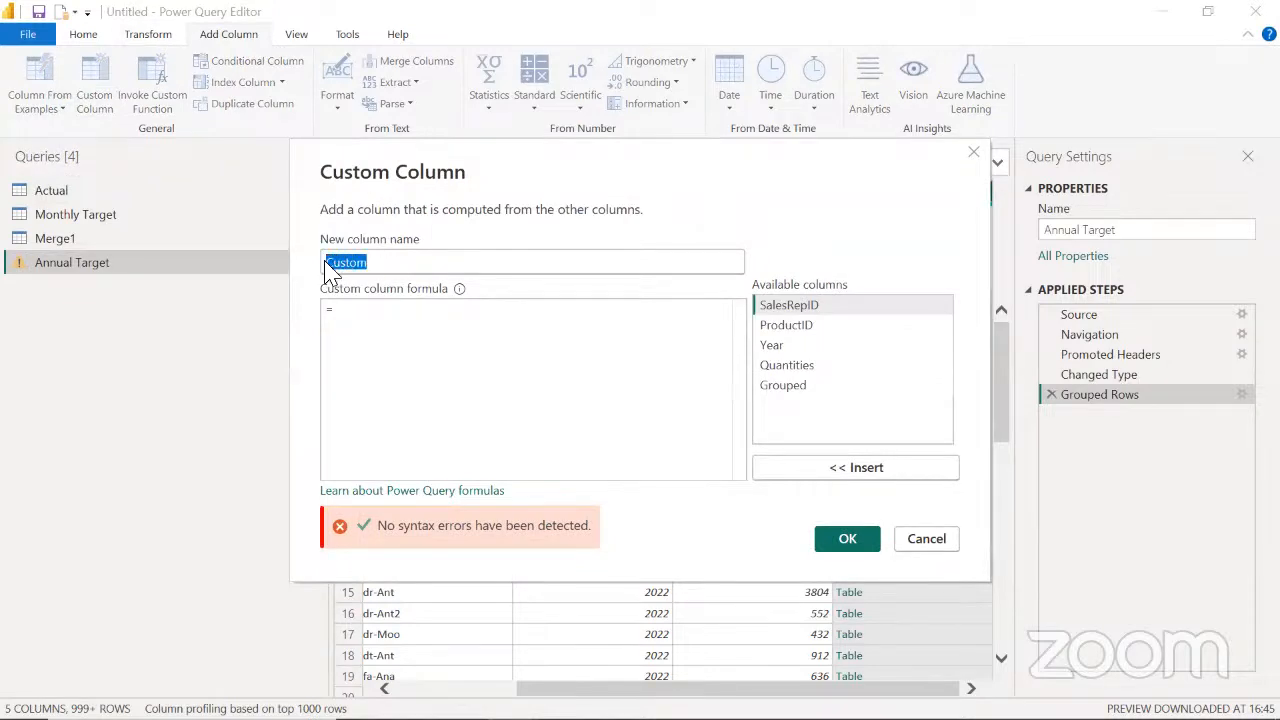
type("R")
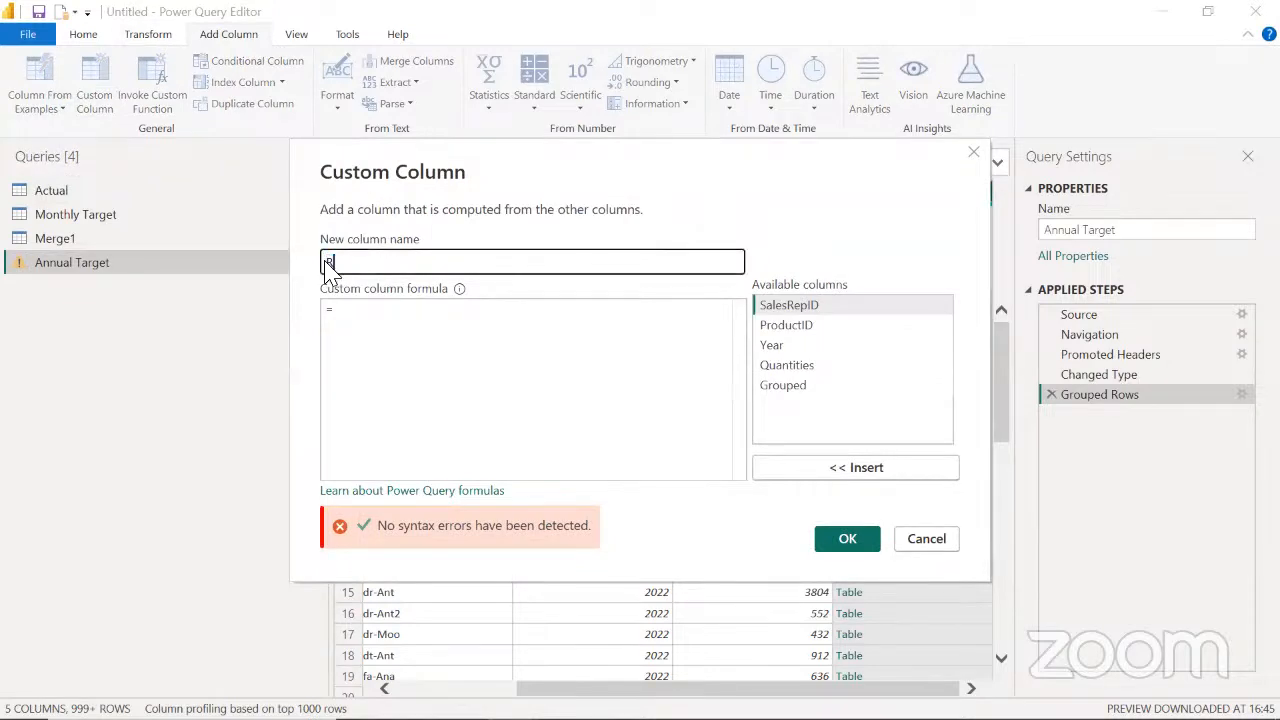
type("eplication")
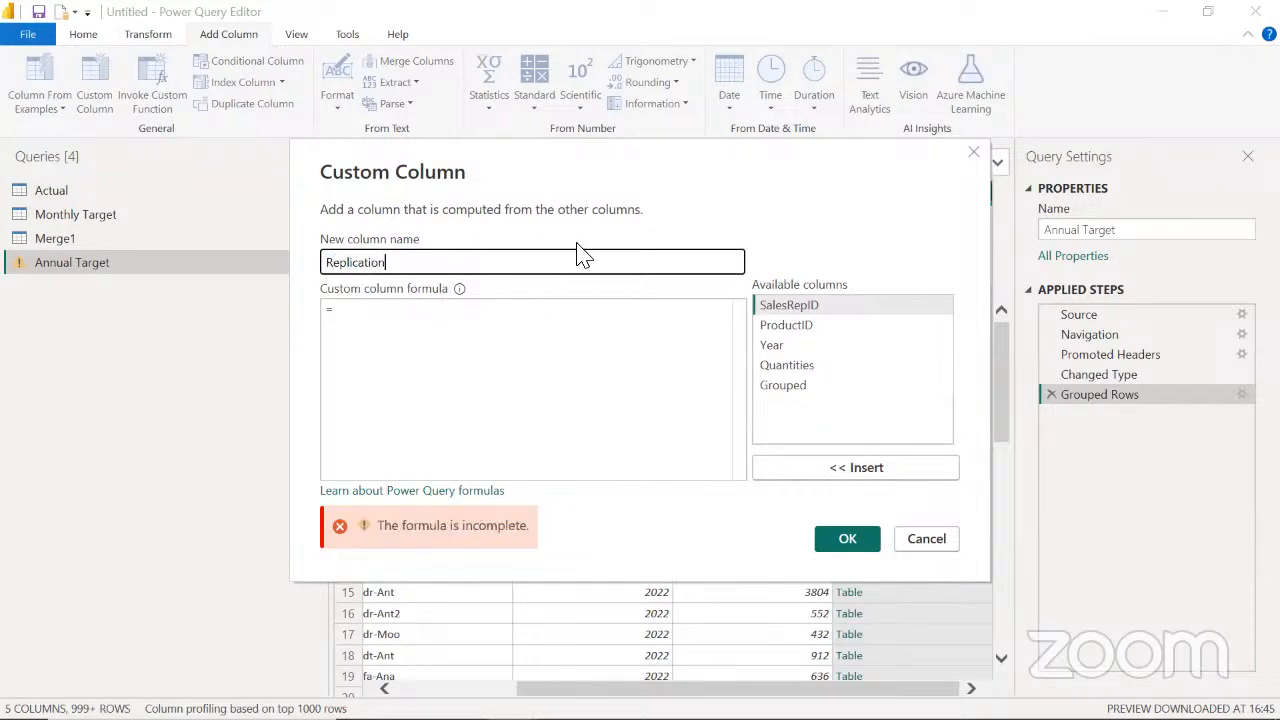
left_click_drag(622, 142, 699, 87)
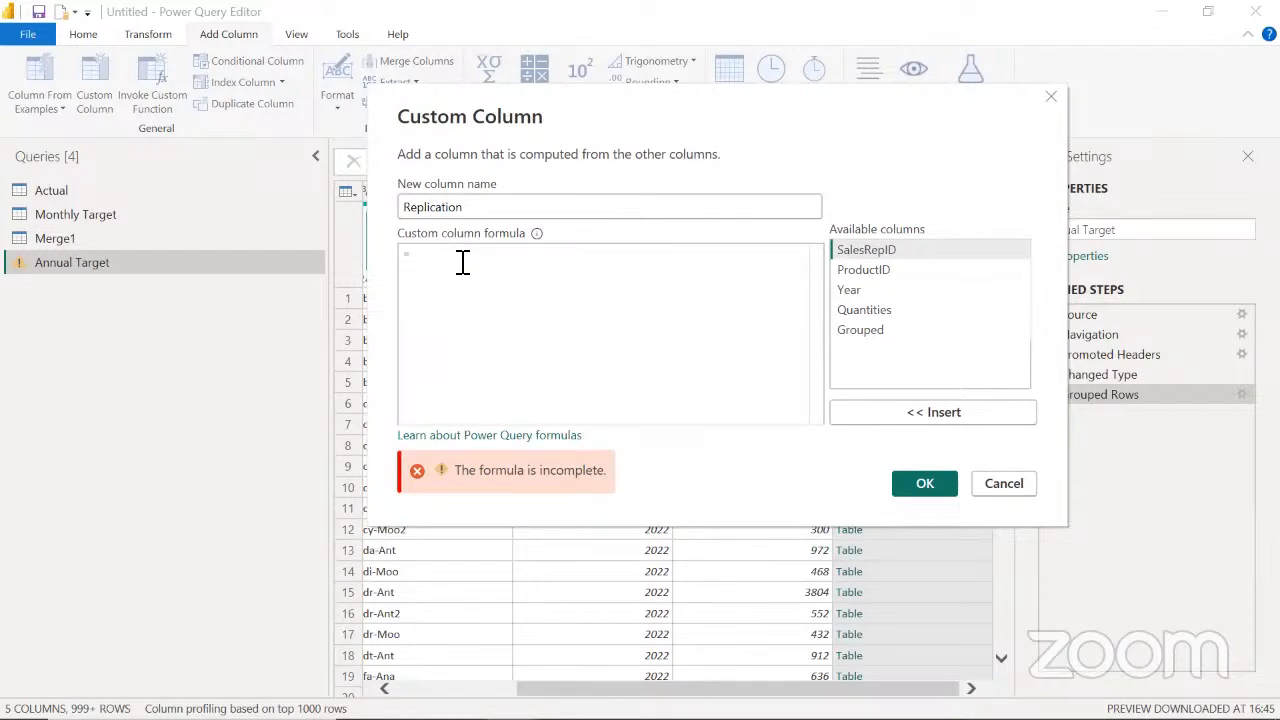
Define the Replication column with the formula Table.Repeat([Grouped], 12) and add it to the query
type("rep")
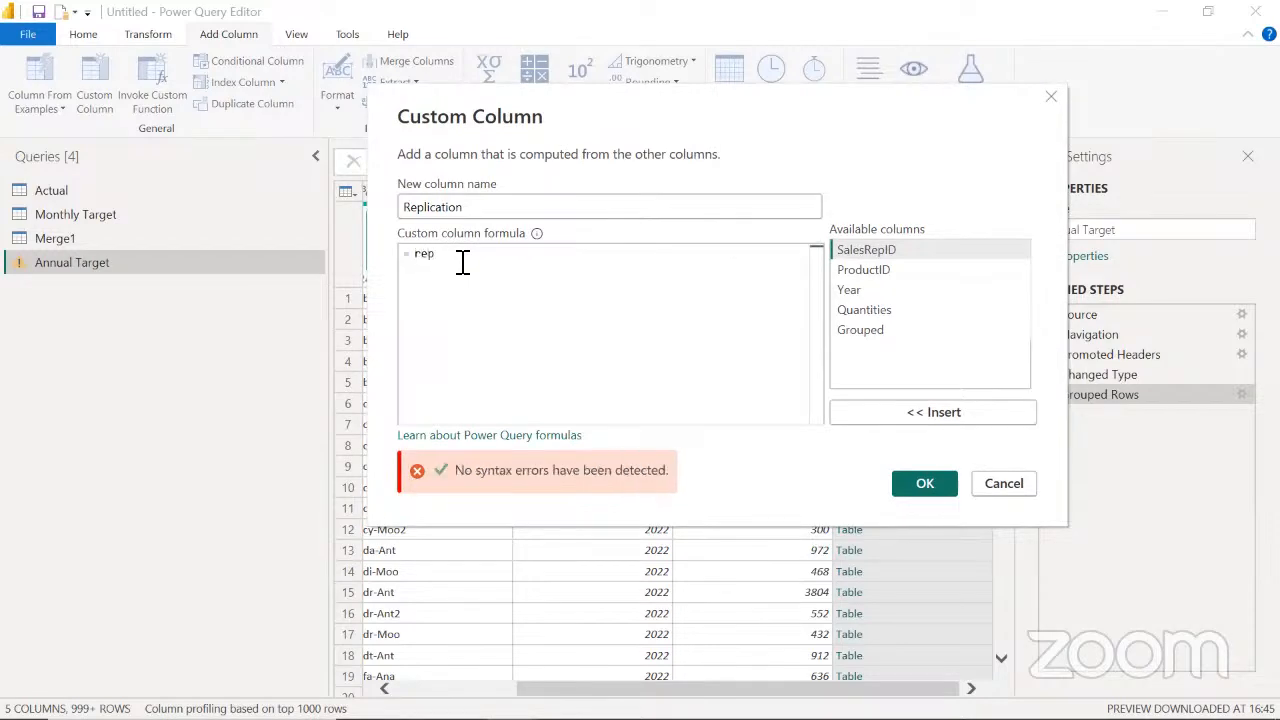
key("BackSpace")
key("BackSpace")
key("BackSpace")
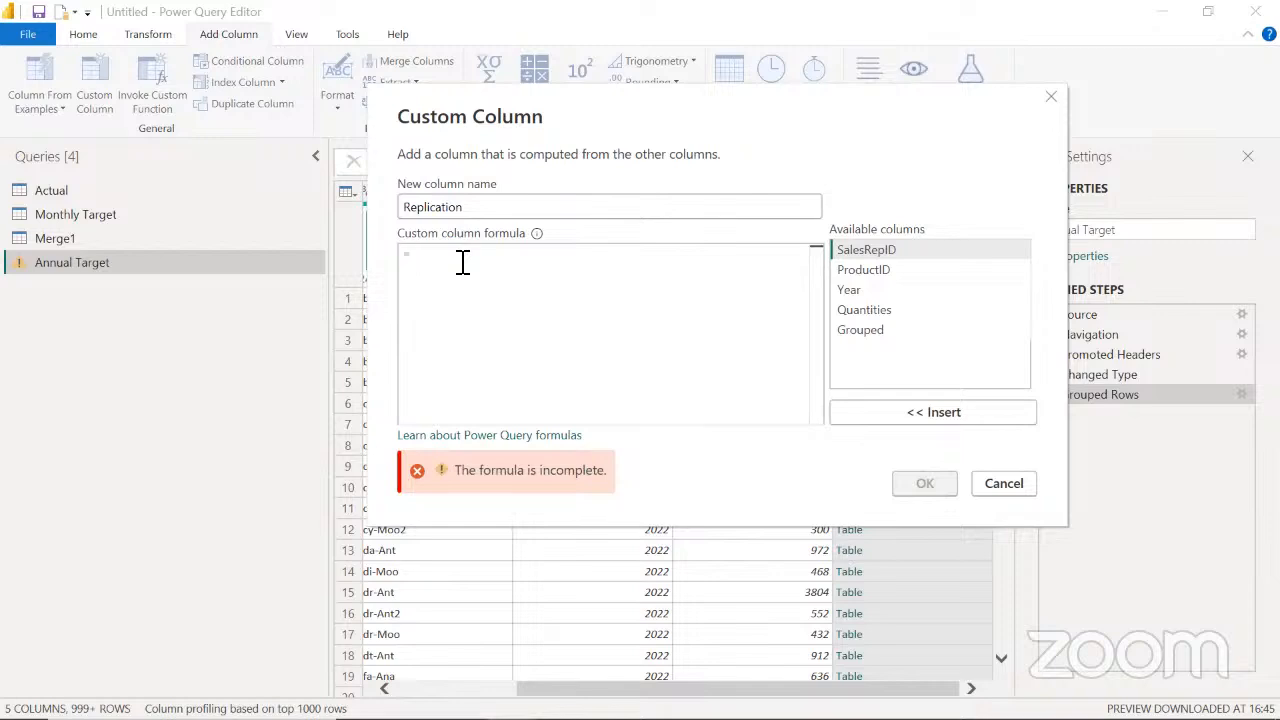
type("Tablerep")
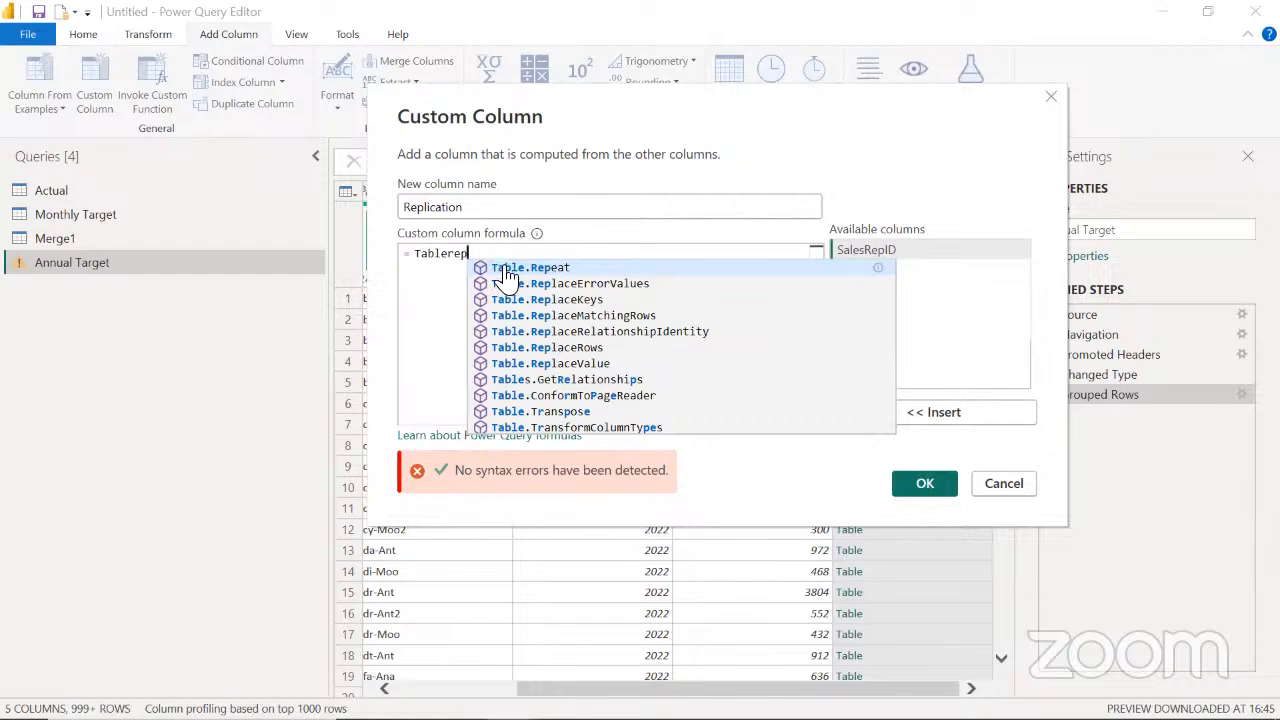
left_click(568, 266)
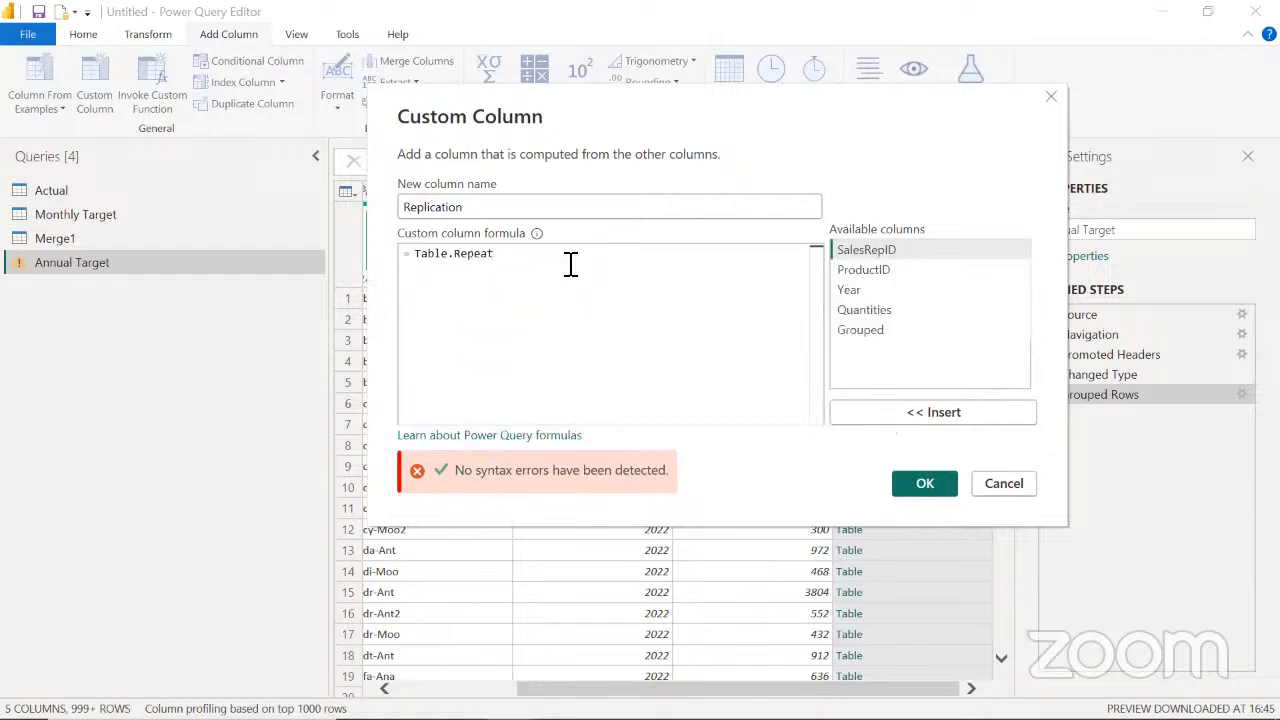
type("(")
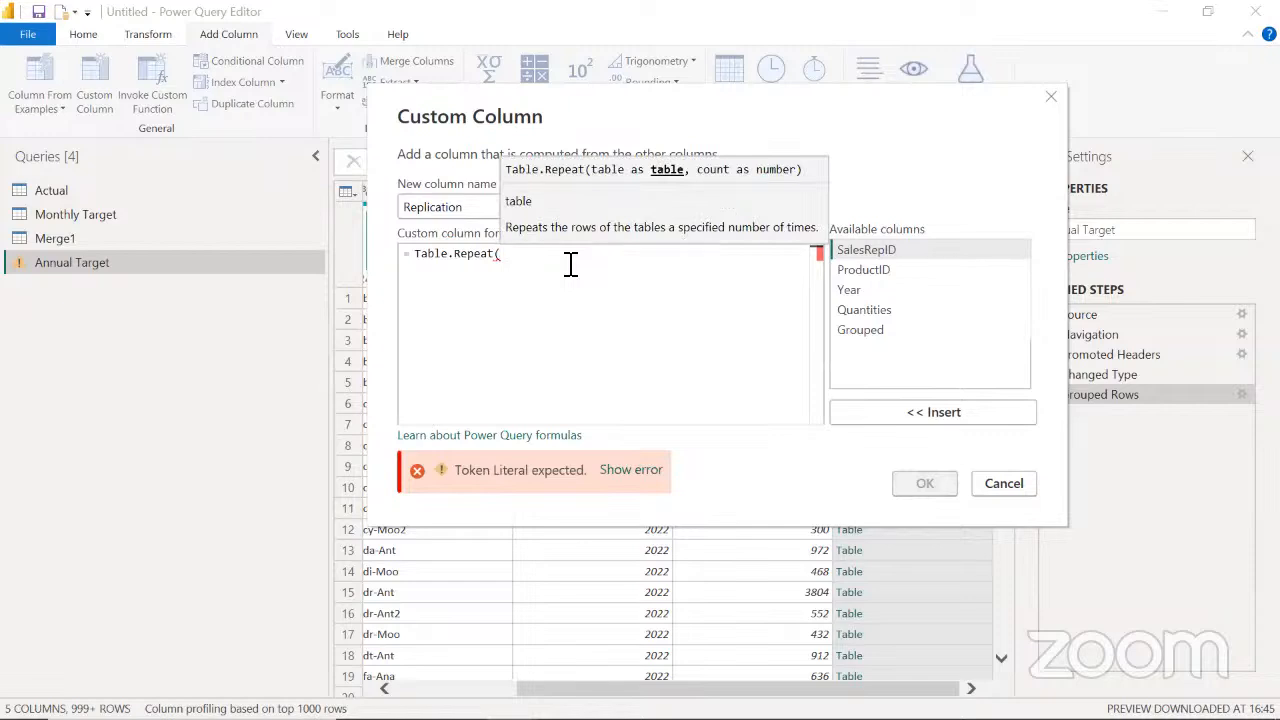
left_click_drag(797, 107, 460, 258)
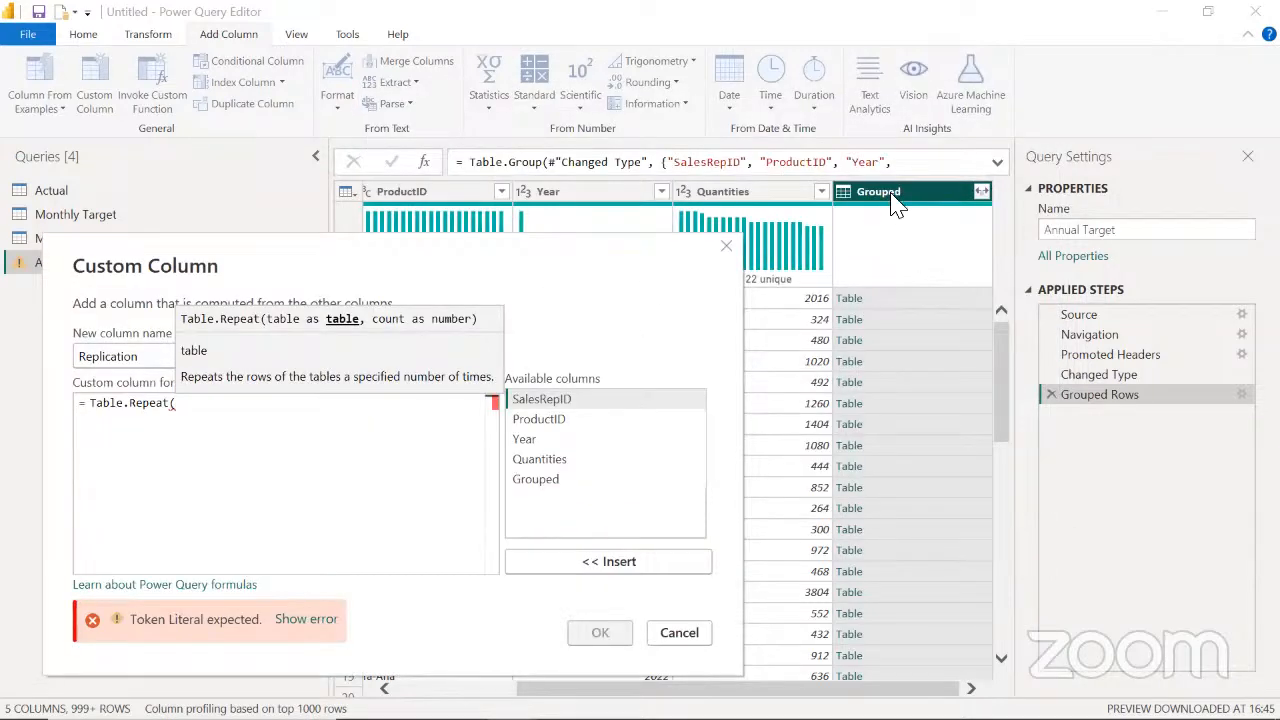
left_click_drag(447, 245, 624, 120)
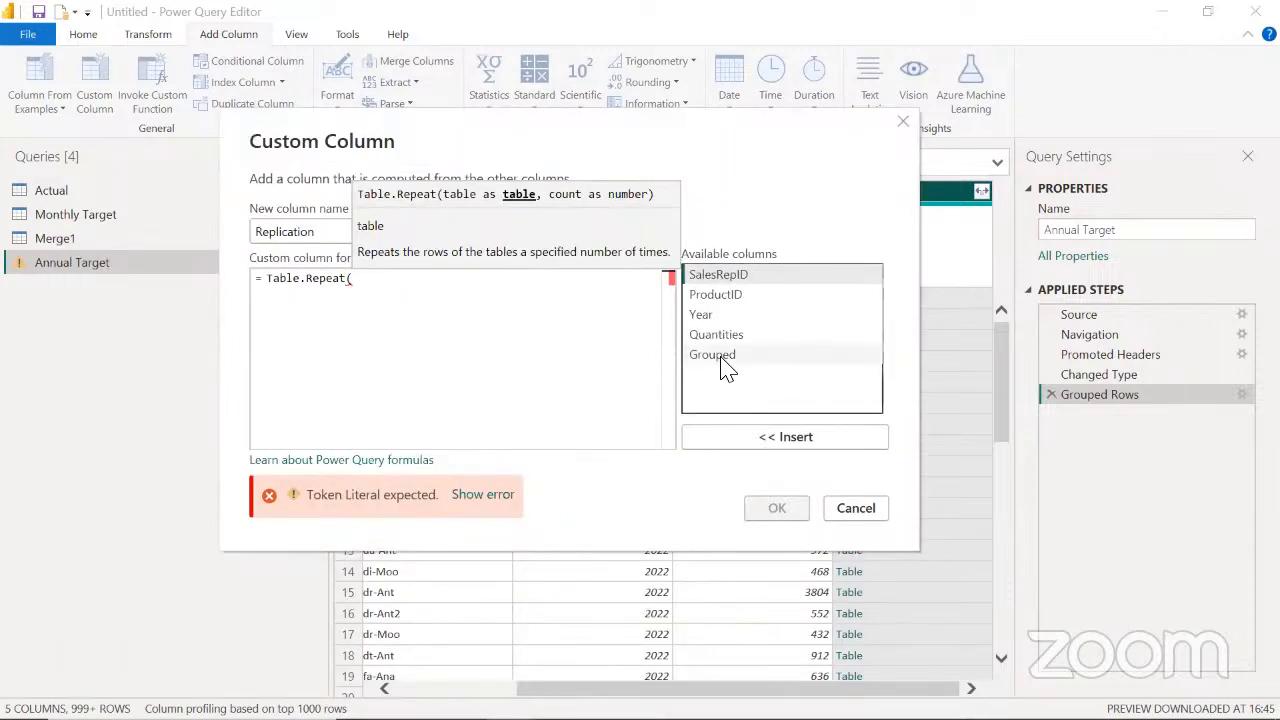
double_click(721, 358)
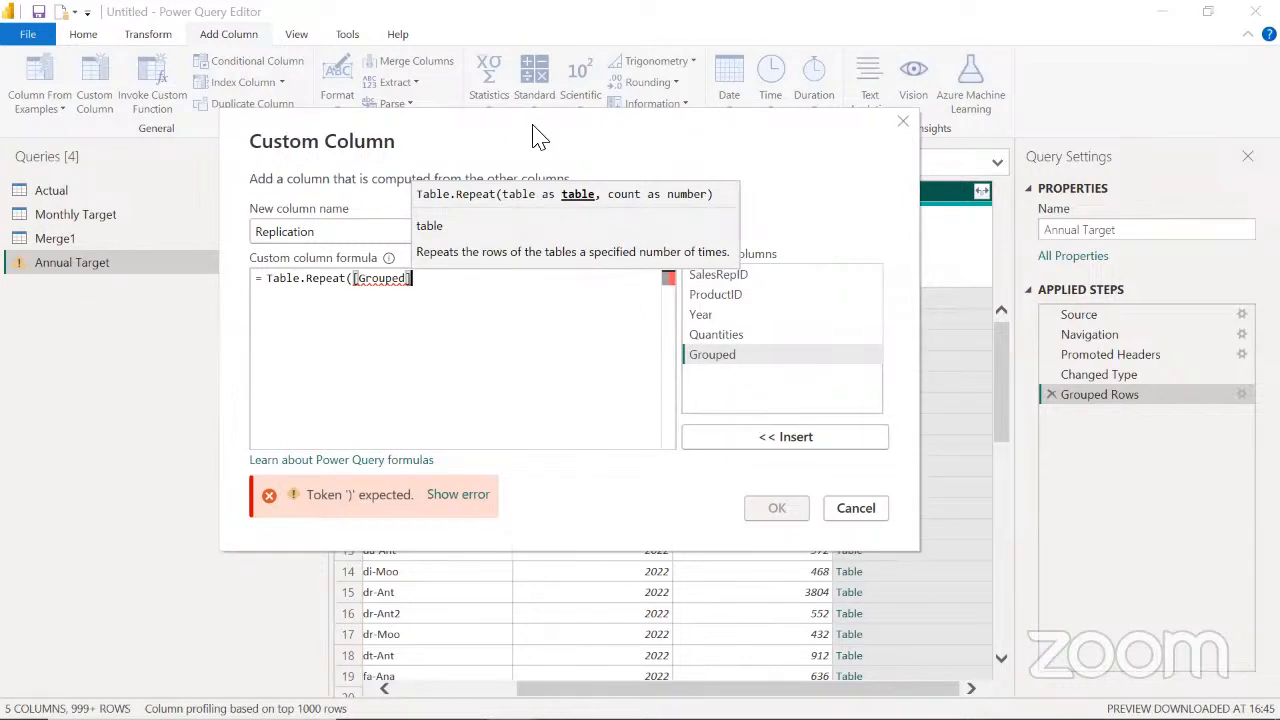
left_click_drag(540, 138, 409, 135)
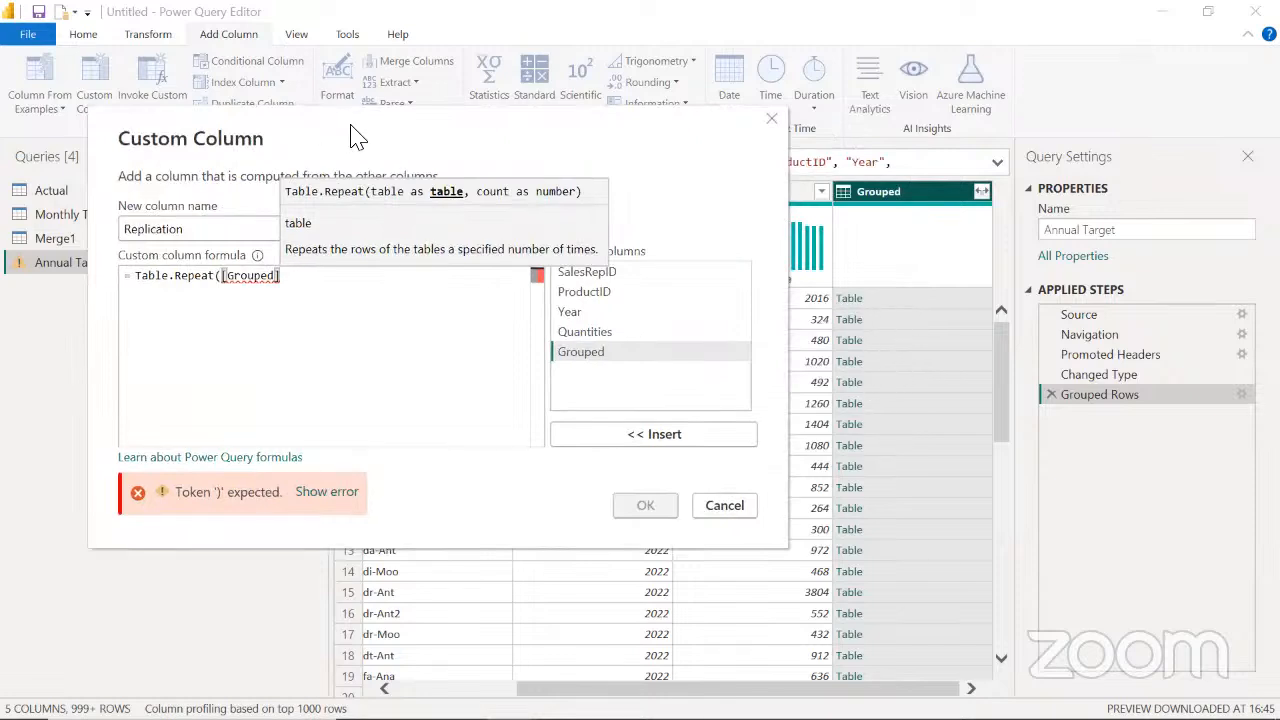
left_click_drag(366, 134, 467, 119)
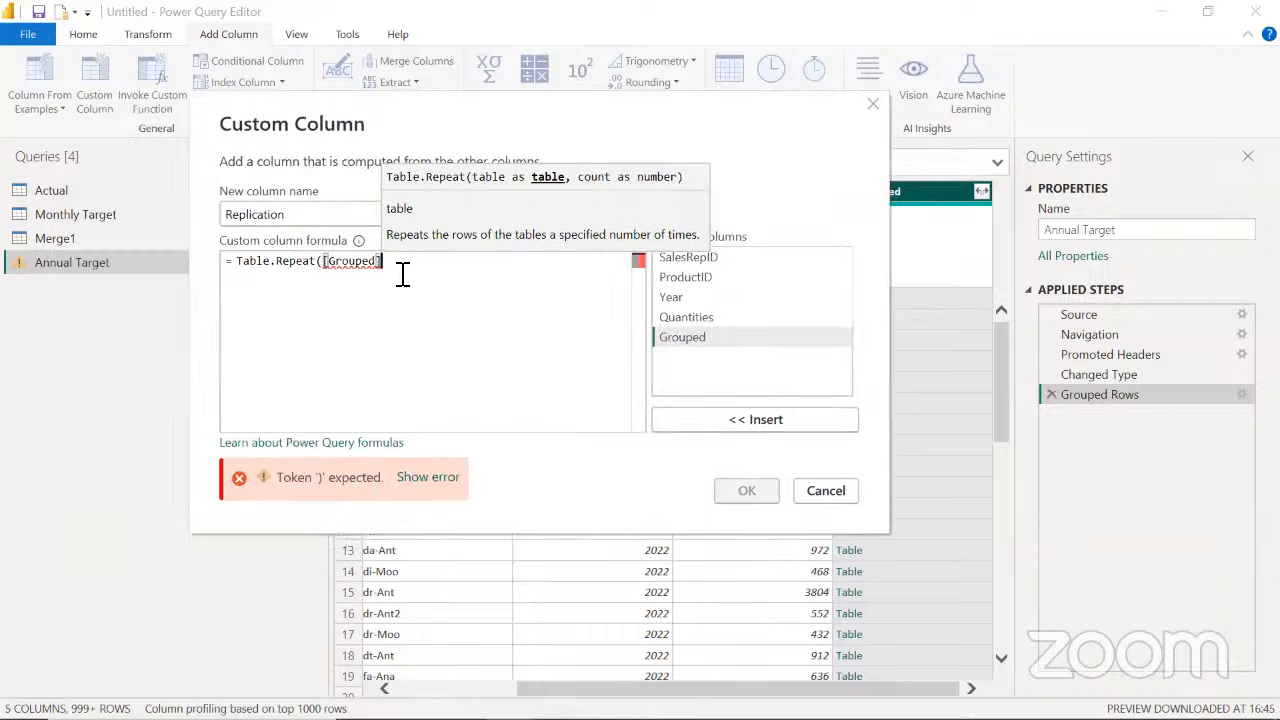
type(", ")
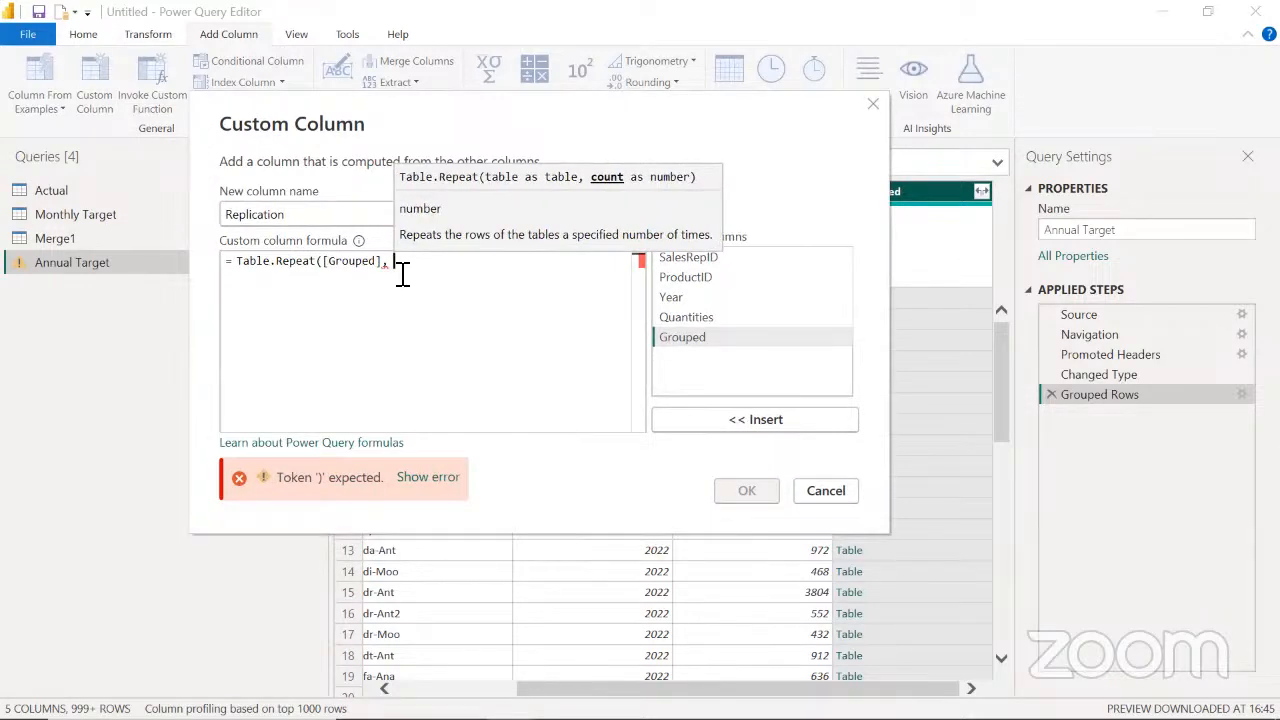
type("12")
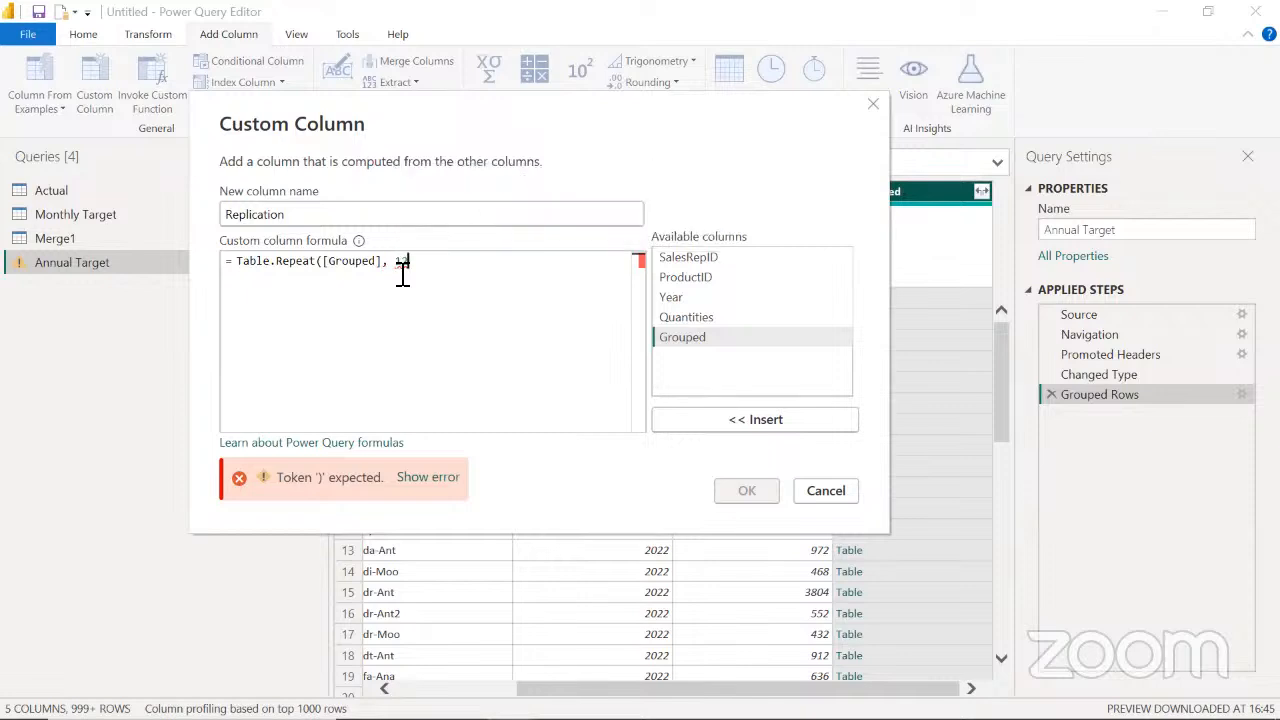
type(")")
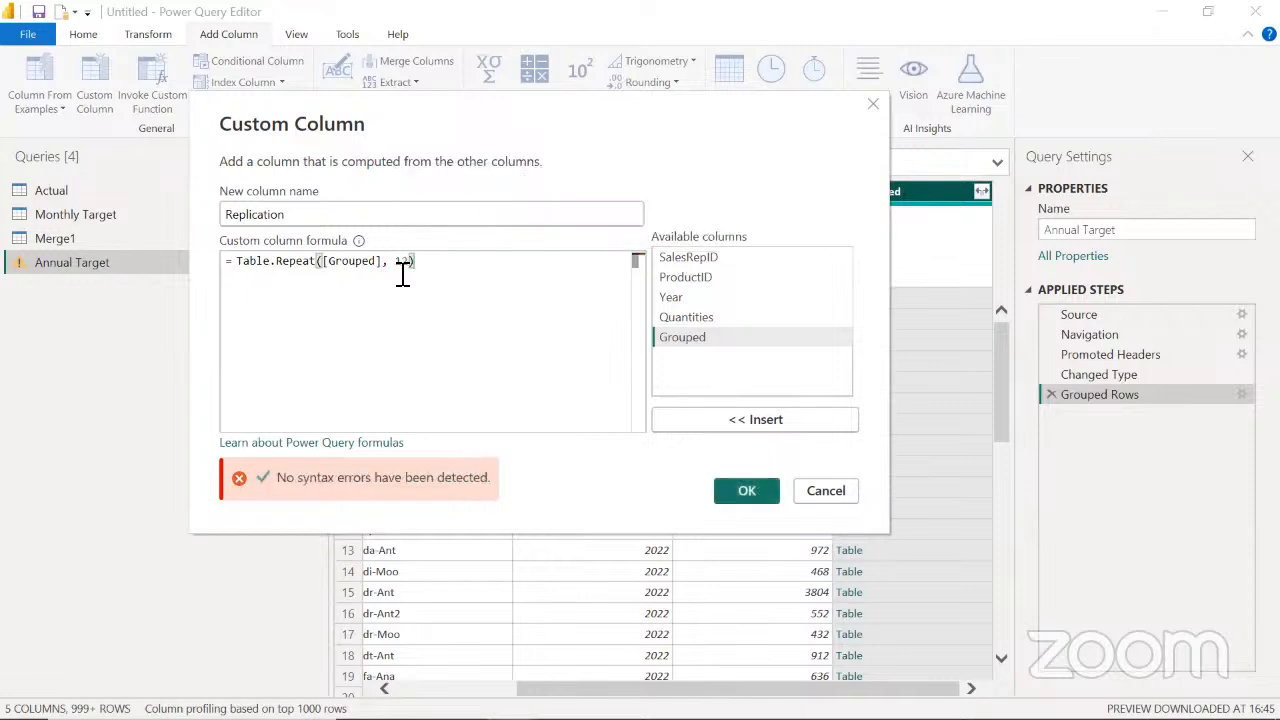
left_click(745, 490)
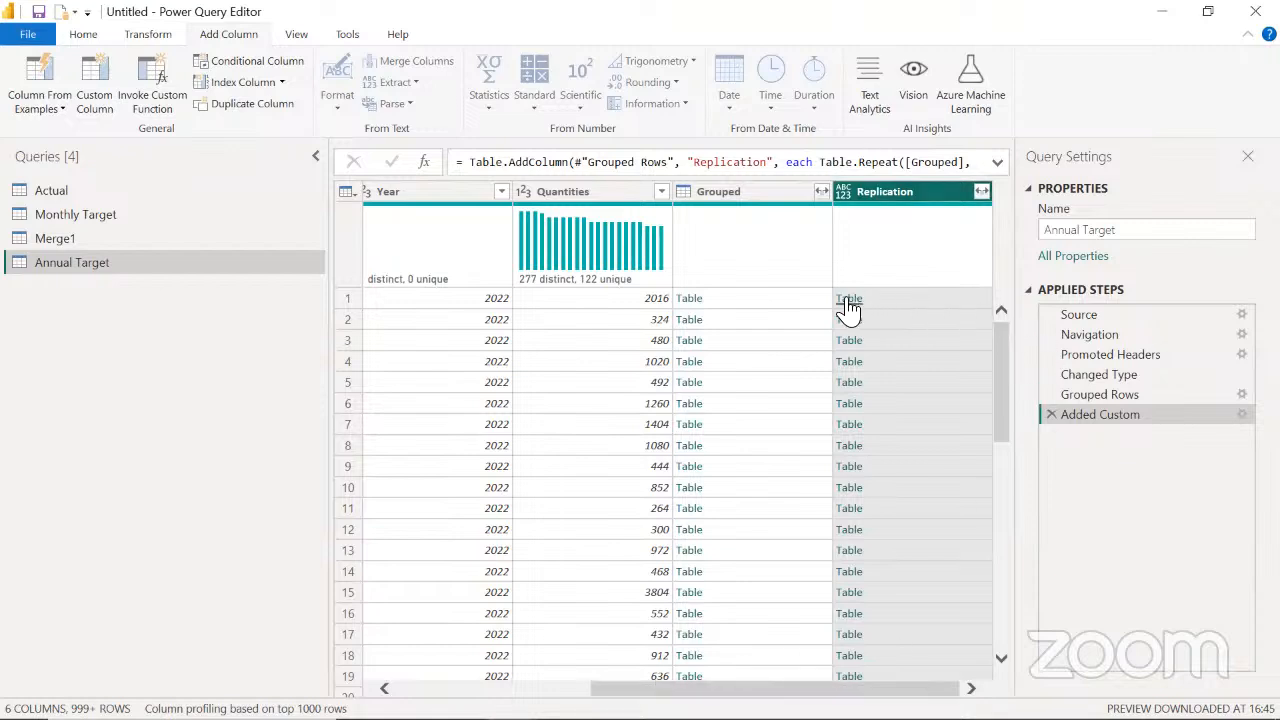
Preview the nested table in the Replication column's first row and examine its repeated Aba-Ant records
left_click(951, 298)
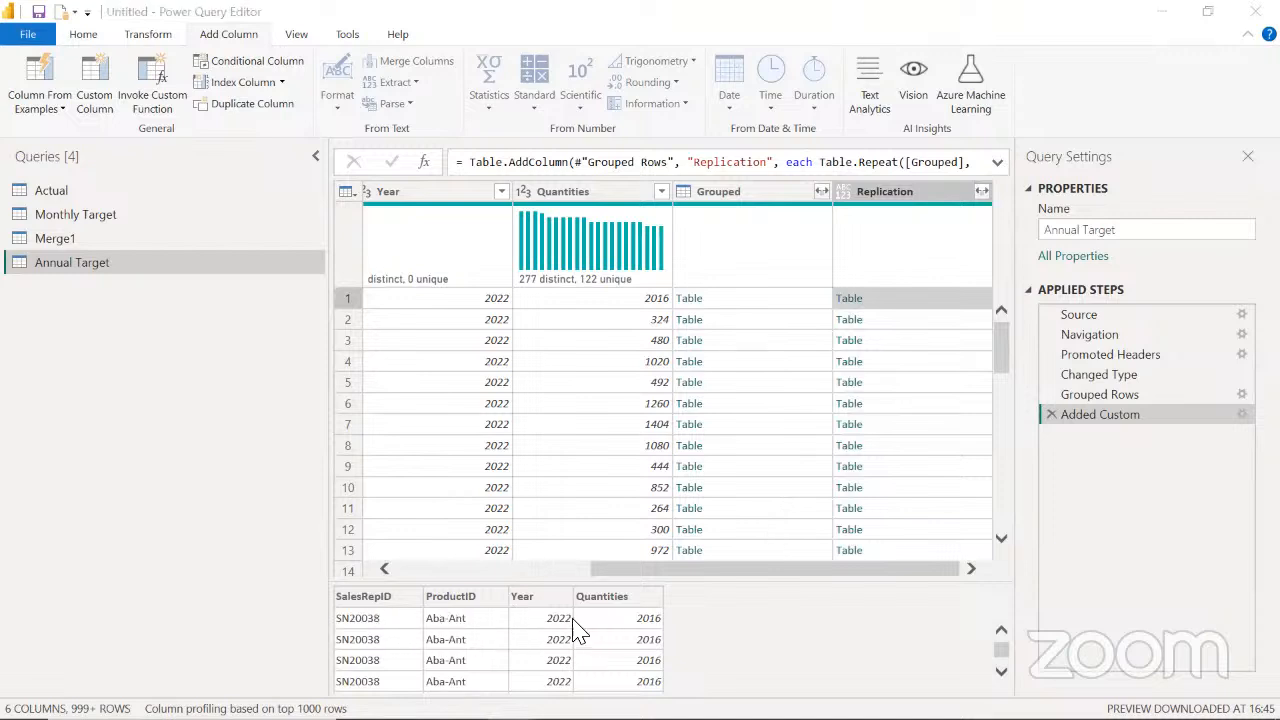
left_click(1001, 671)
left_click(1001, 674)
left_click(1001, 674)
left_click(1001, 674)
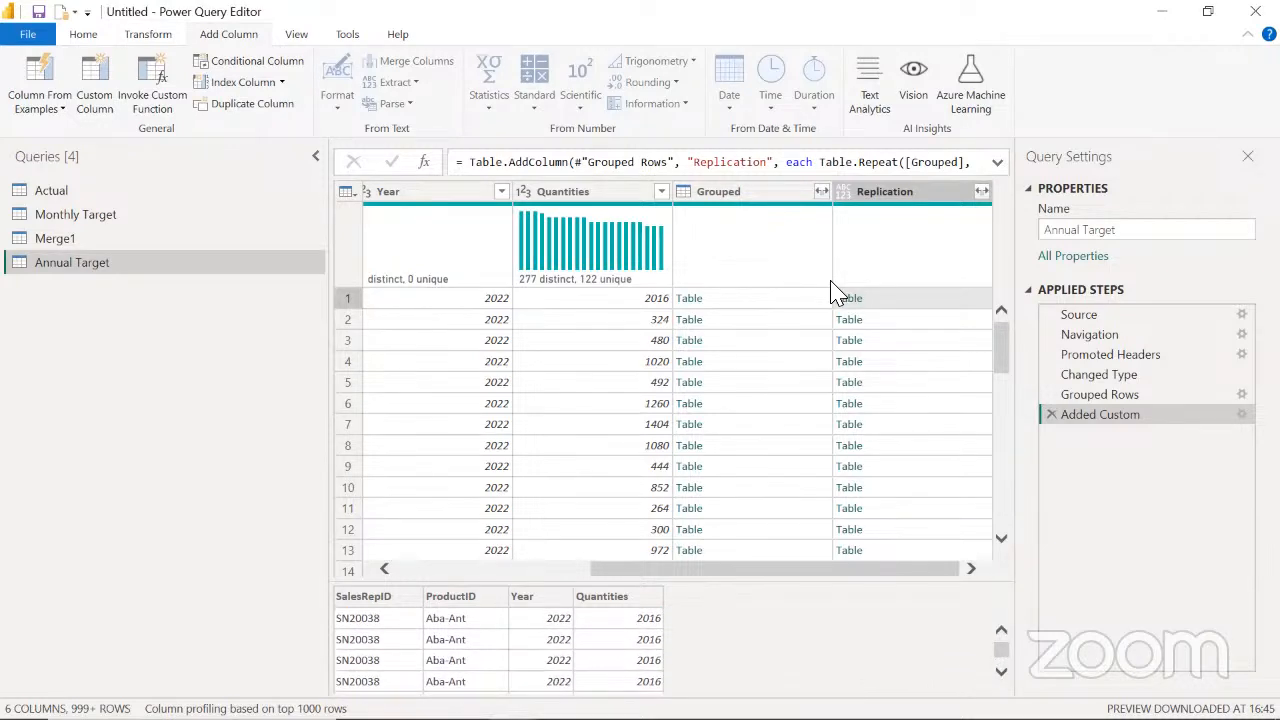
left_click(903, 198)
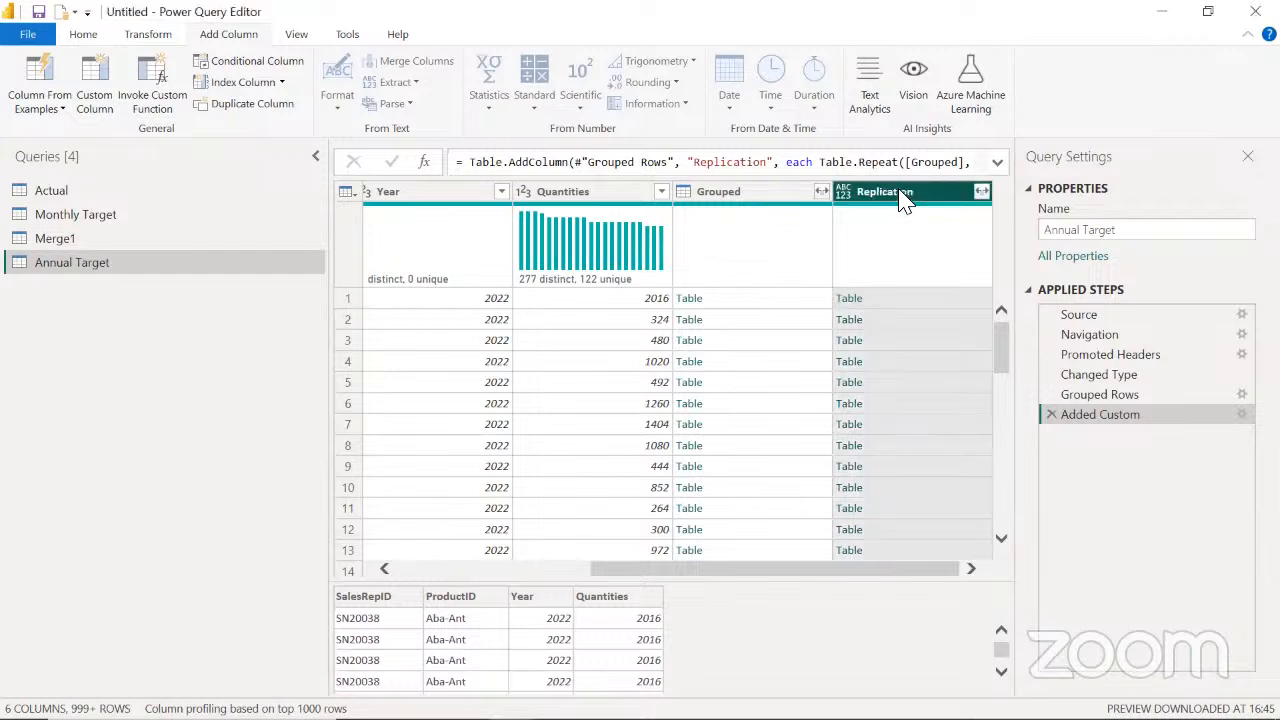
left_click(950, 298)
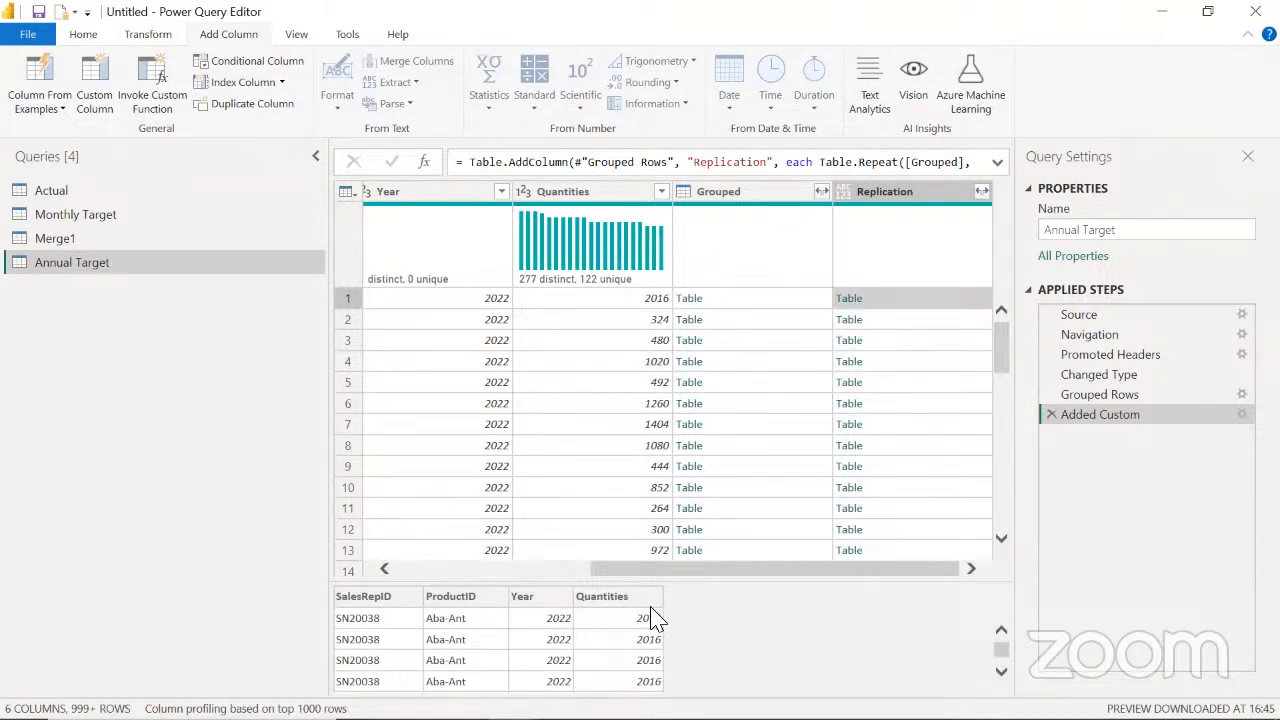
left_click(935, 13)
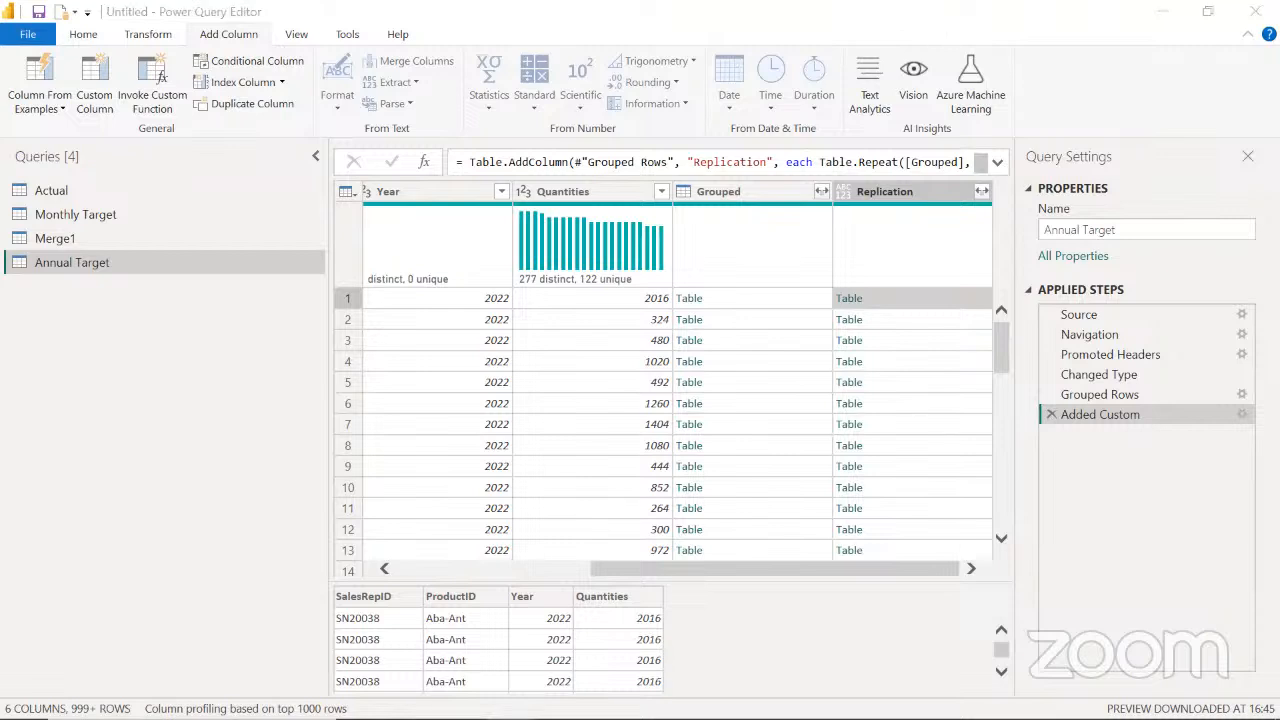
mouse_move(666, 587)
left_mouse_down()
mouse_move(739, 583)
mouse_move(734, 697)
left_mouse_up()
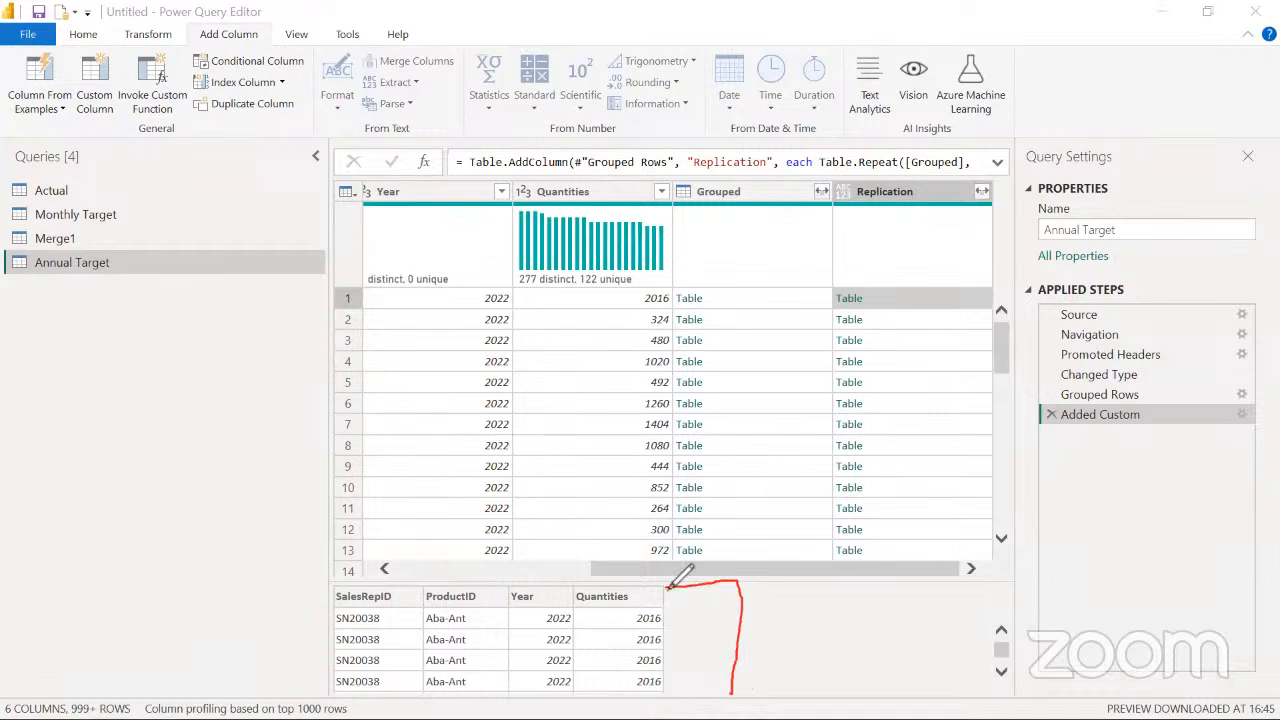
left_click(679, 615)
left_click_drag(679, 636, 685, 691)
left_click(679, 667)
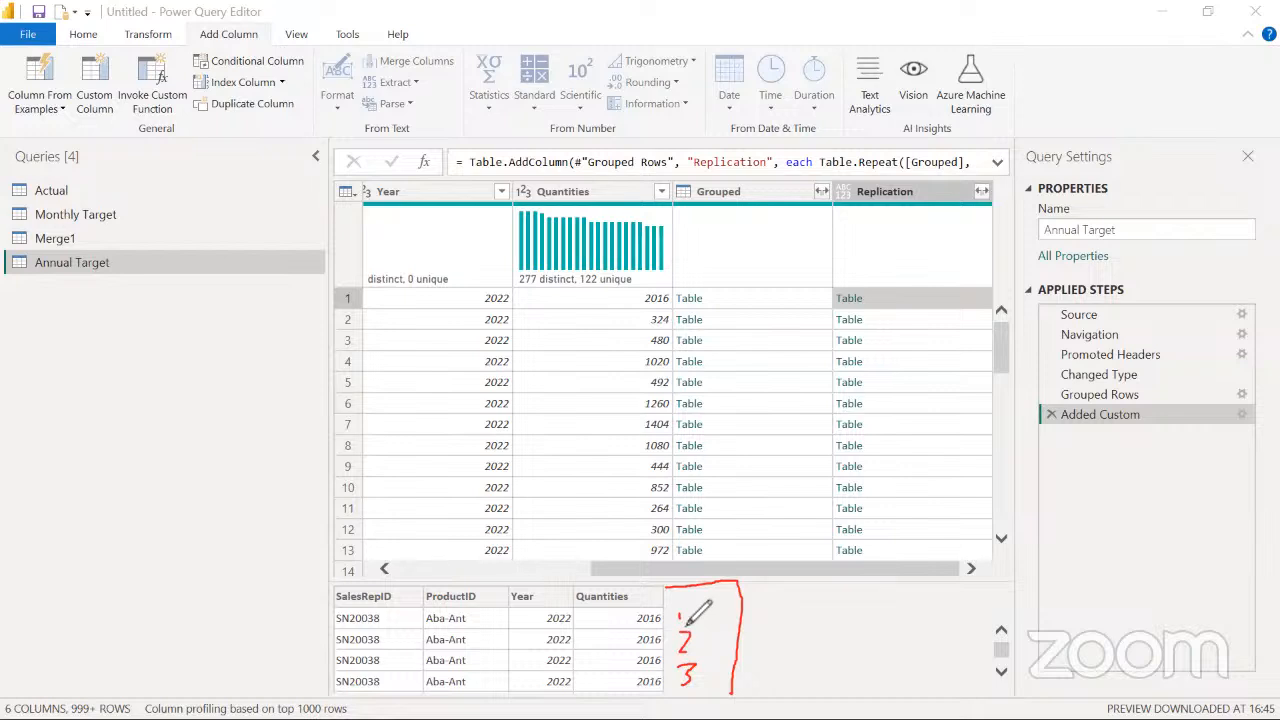
left_click_drag(686, 616, 712, 602)
left_click_drag(548, 588, 552, 612)
left_click_drag(734, 624, 688, 645)
left_click_drag(566, 640, 540, 630)
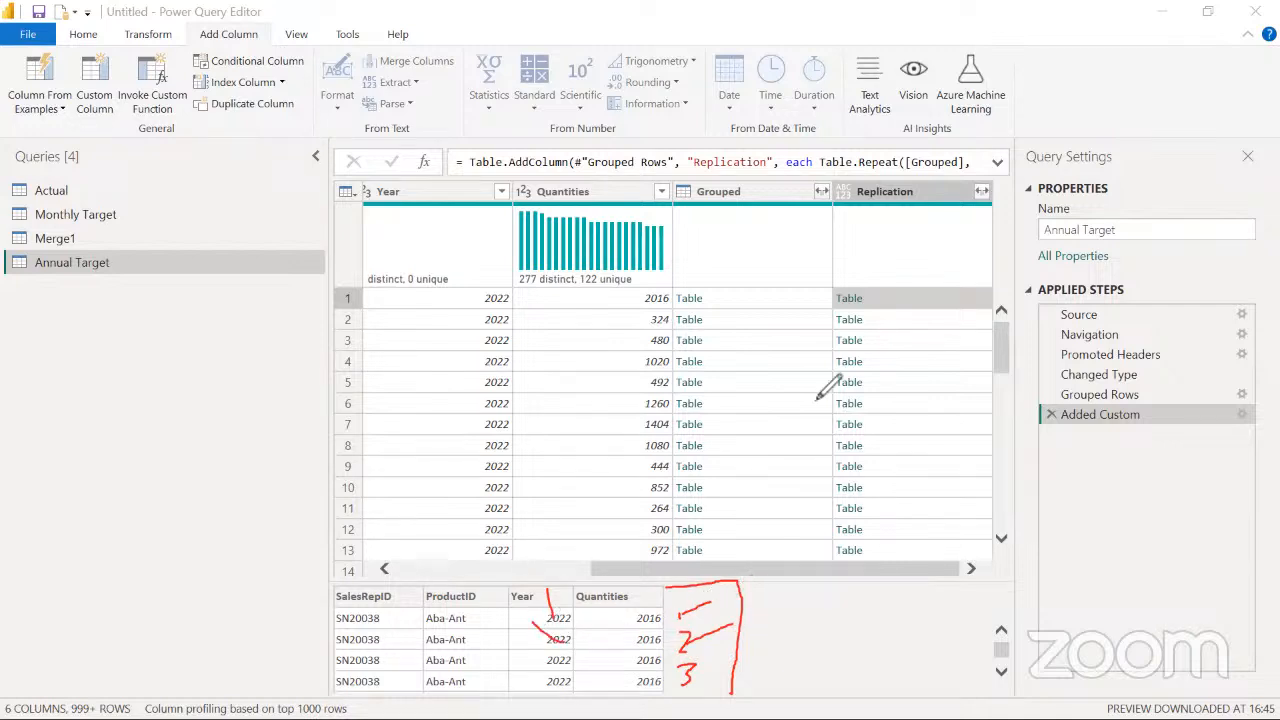
left_click(850, 254)
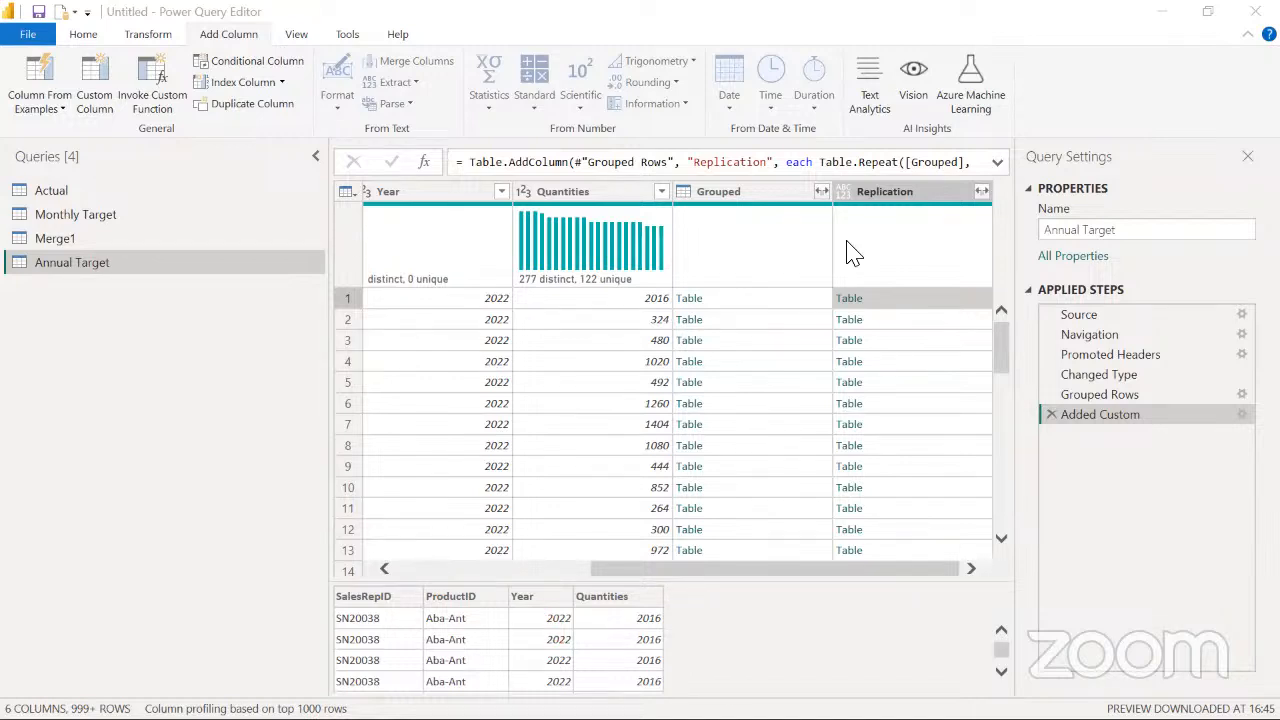
Start another custom column in Annual Target and name it Month No
left_click(247, 35)
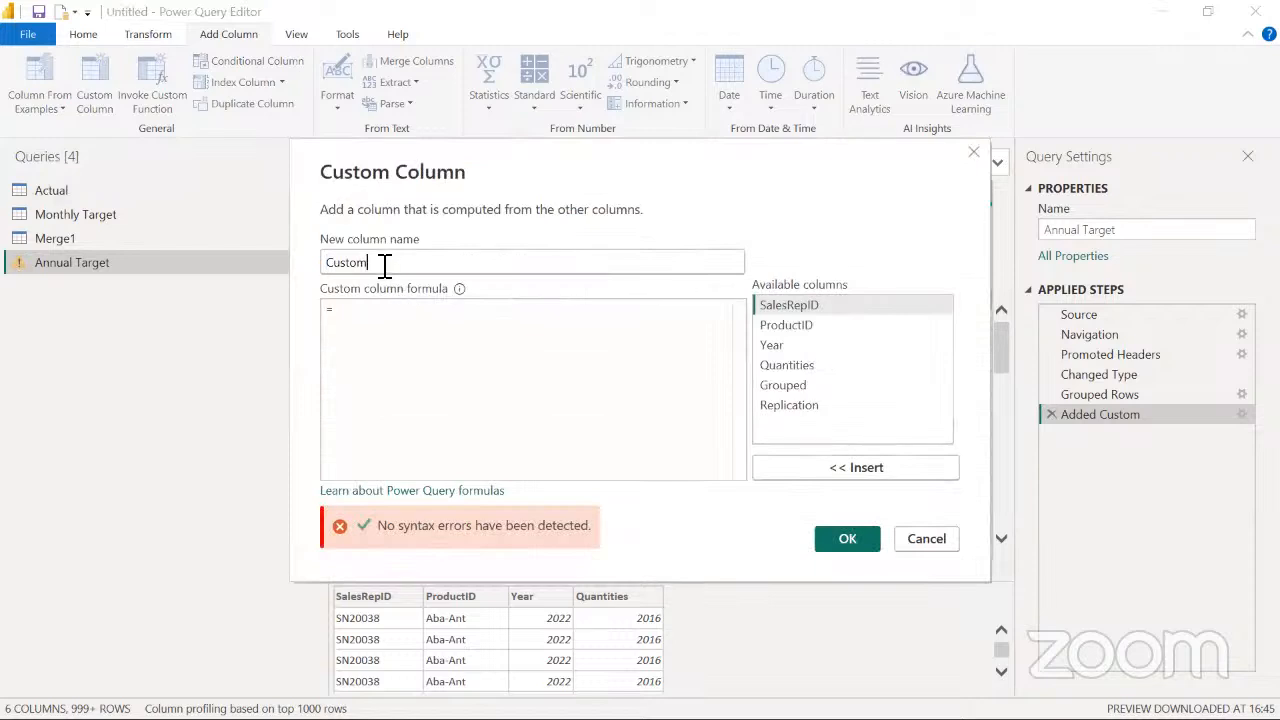
double_click(386, 263)
key("BackSpace")
type("Month NO")
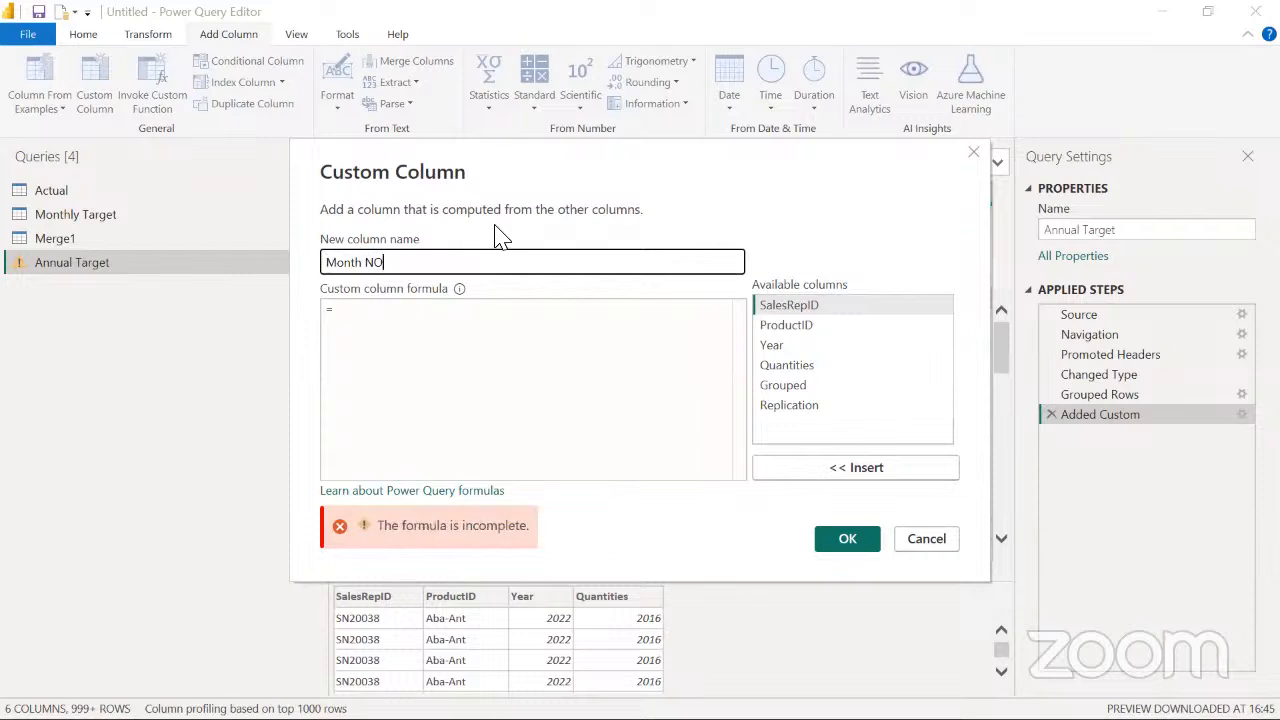
key("BackSpace")
type("o")
Begin the Month No formula with Table.AddIndexColumn on the [Replication] column, naming the nested index column "MonthNo"
left_click(358, 318)
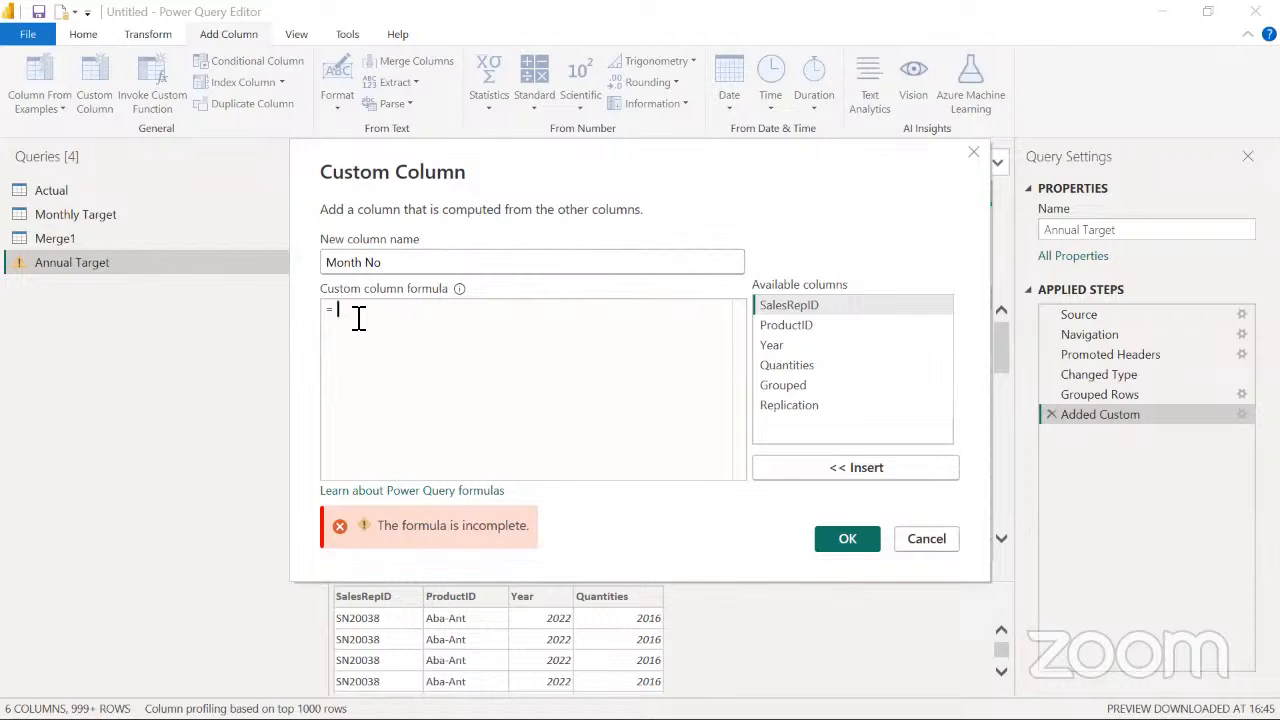
type("addinde")
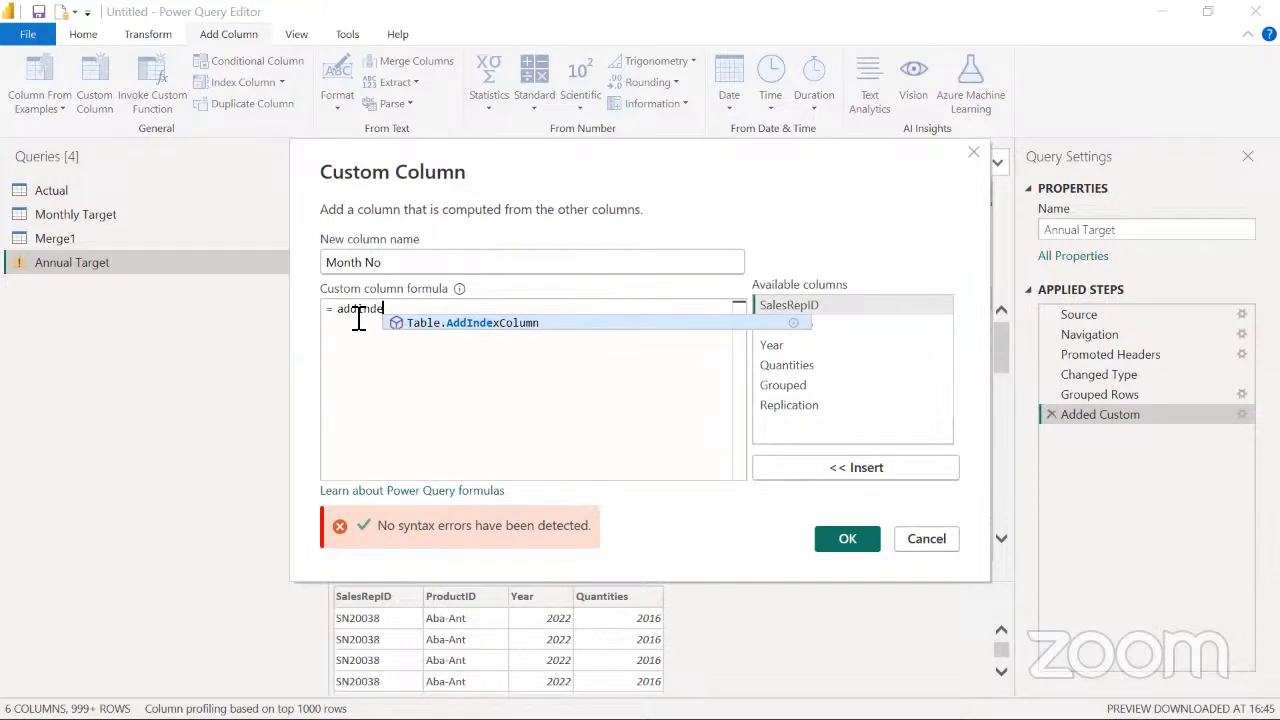
key("Tab")
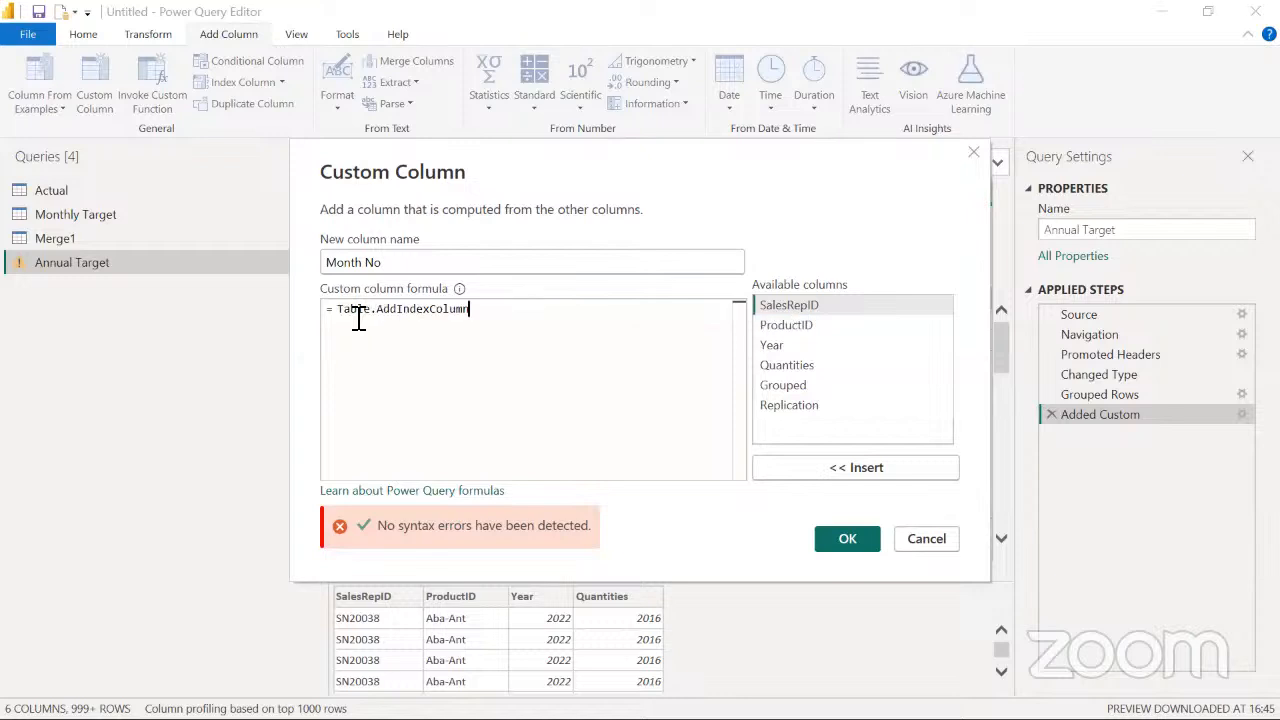
type("(")
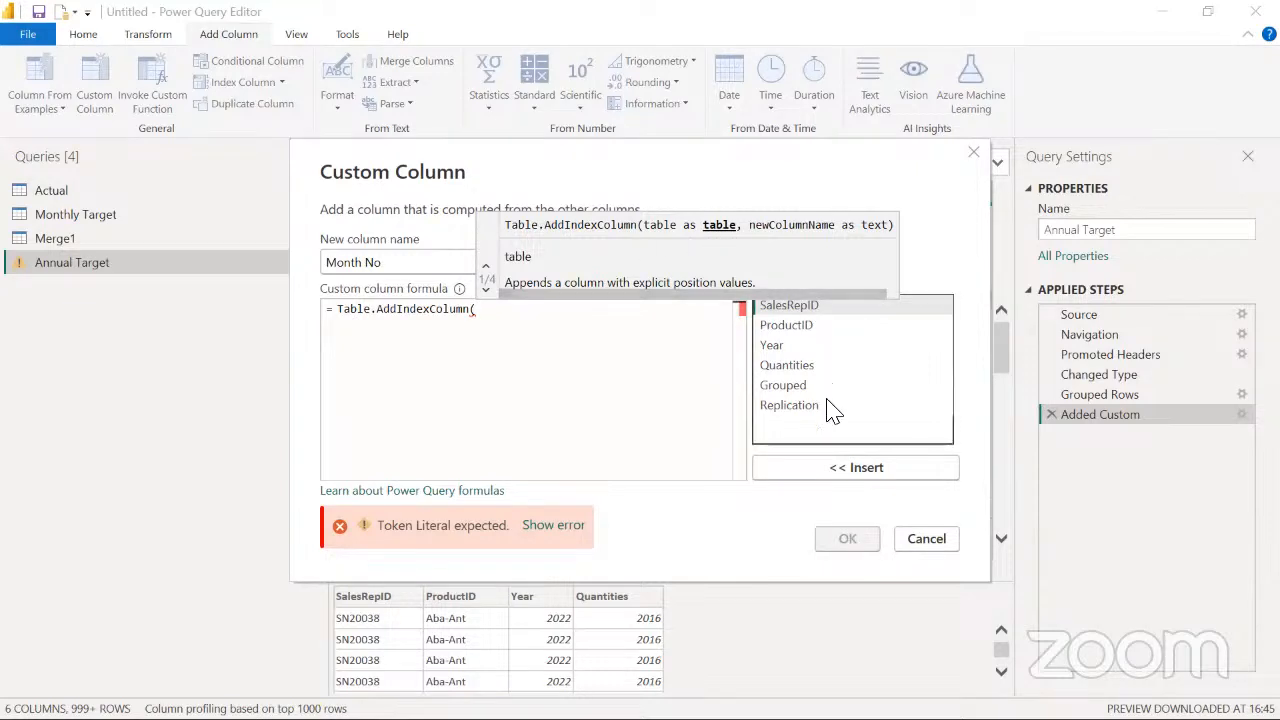
double_click(779, 417)
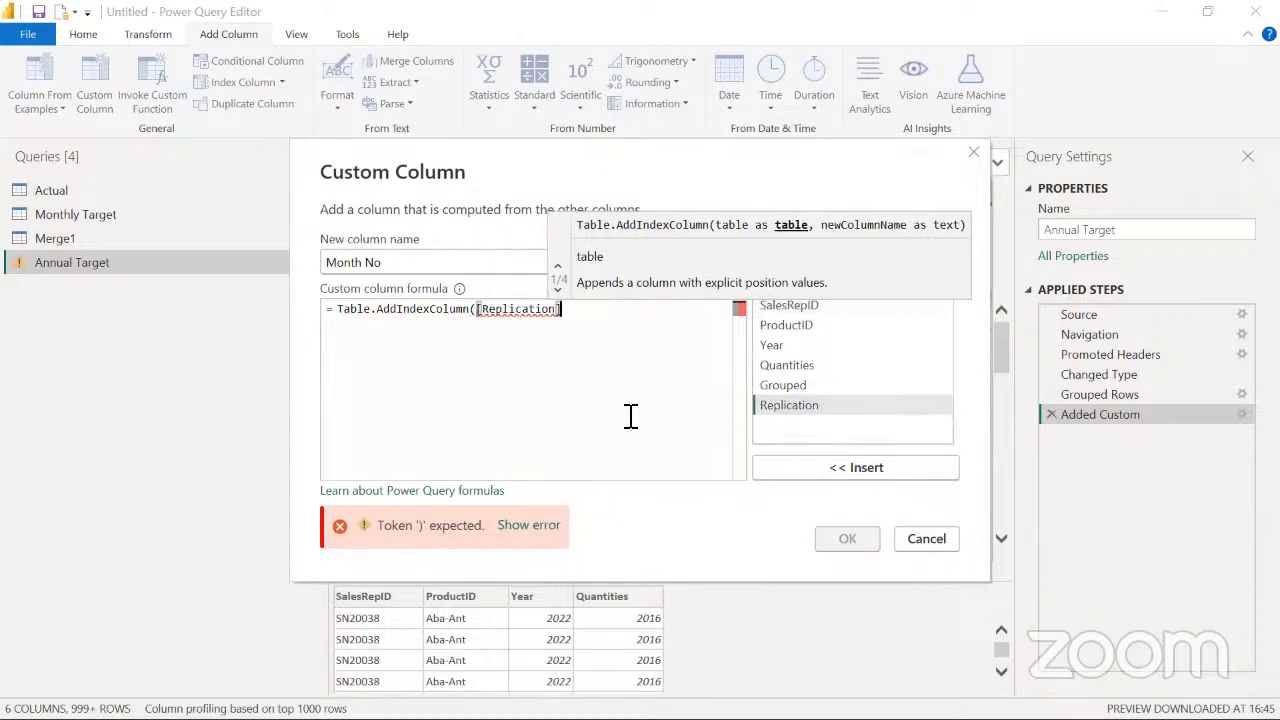
type(", ")
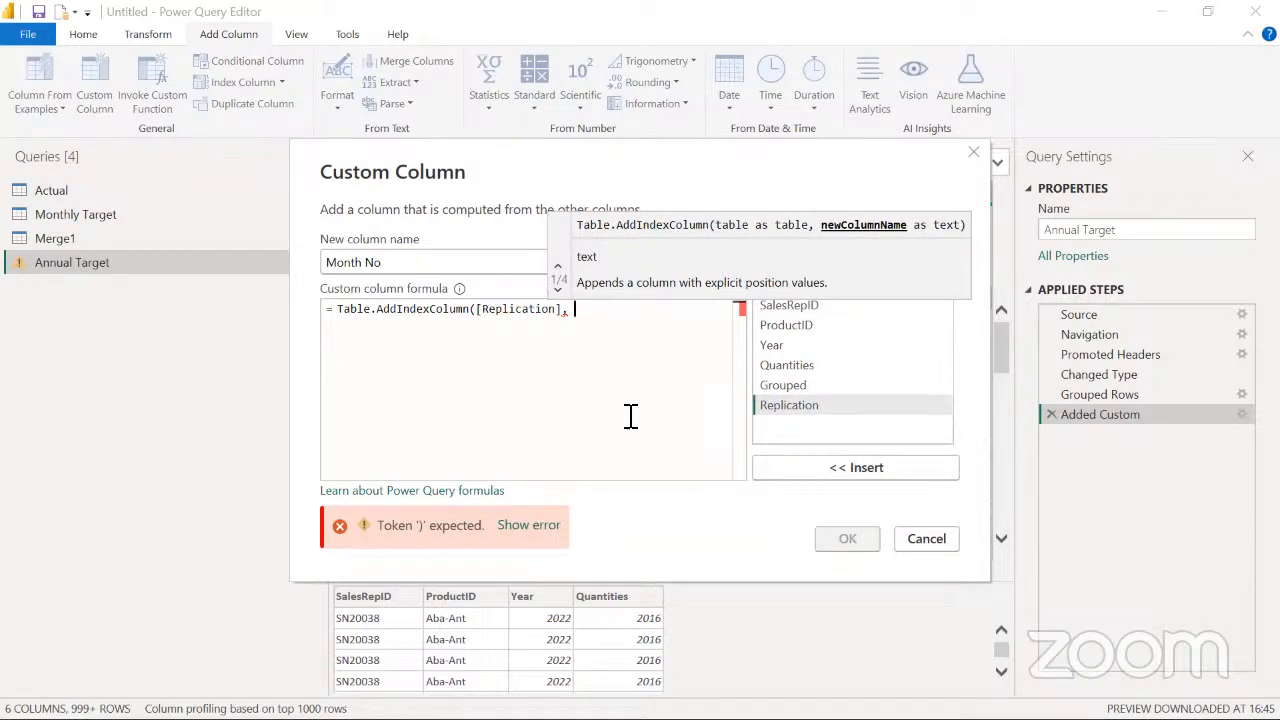
type("\"\"")
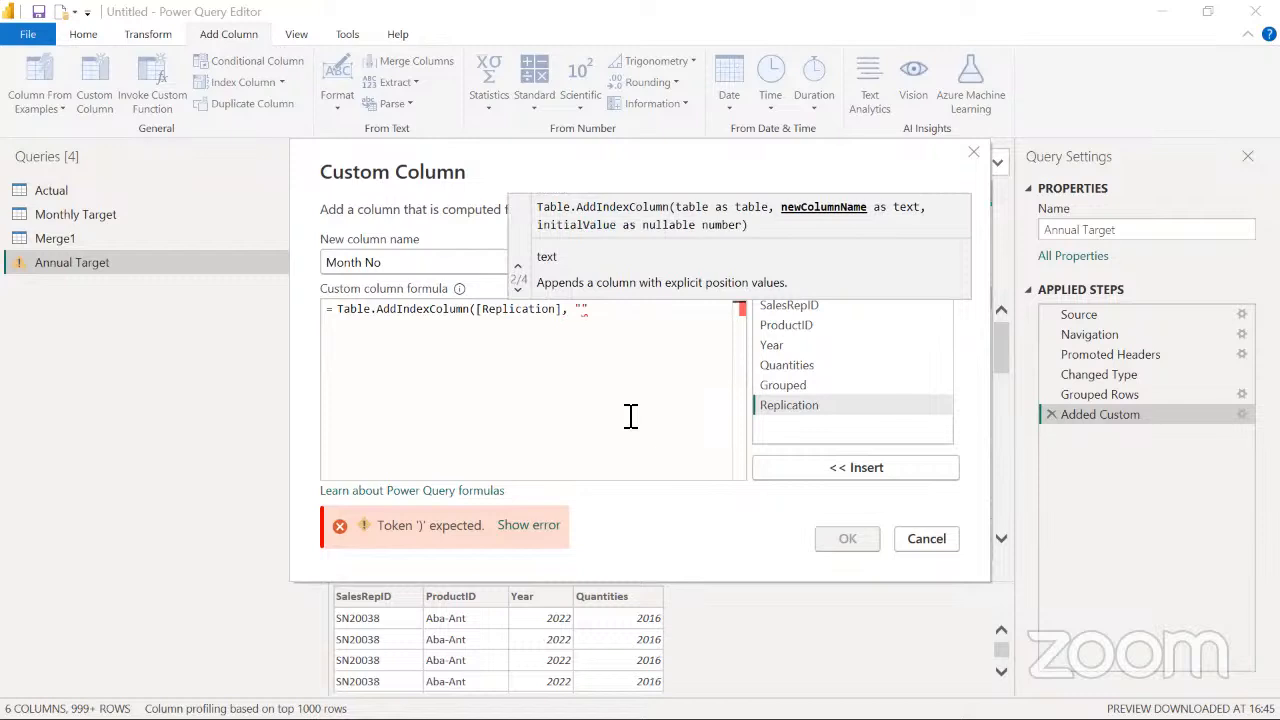
type("MonthNo")
left_click(665, 314)
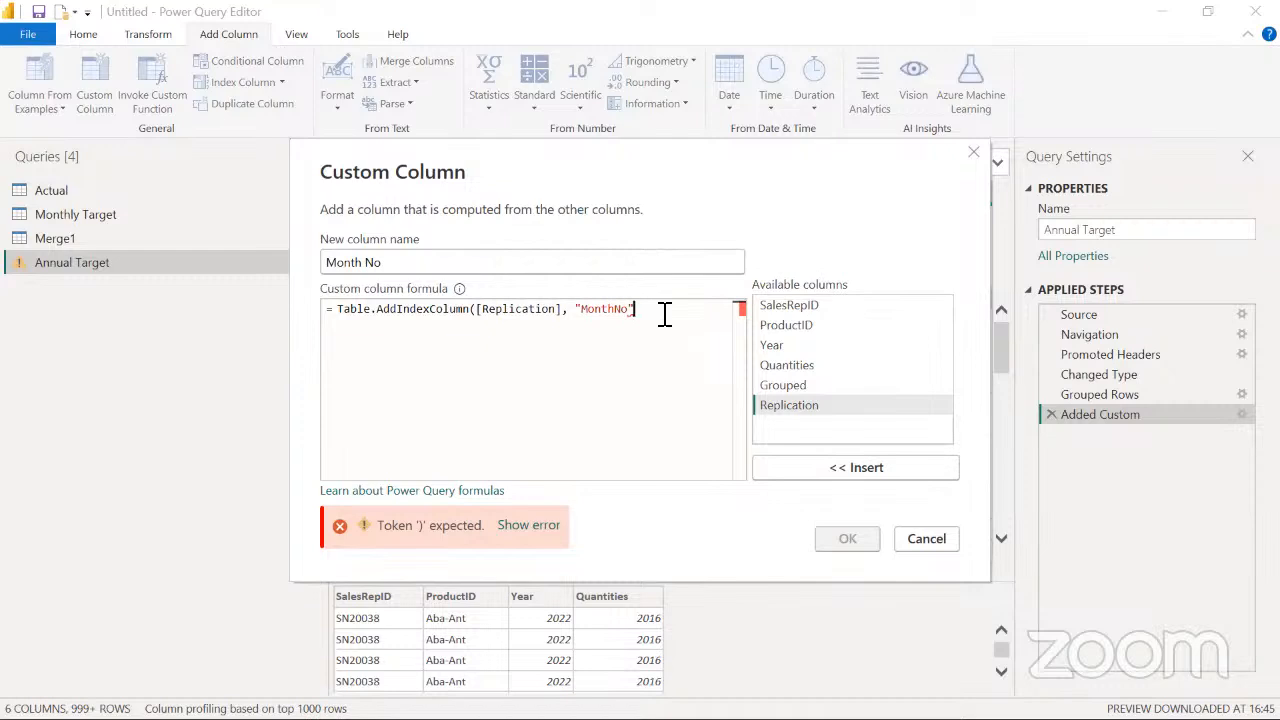
Complete the index formula with initial value 1, increment 1 and type Int64.Type, and add the column to the query
type(",")
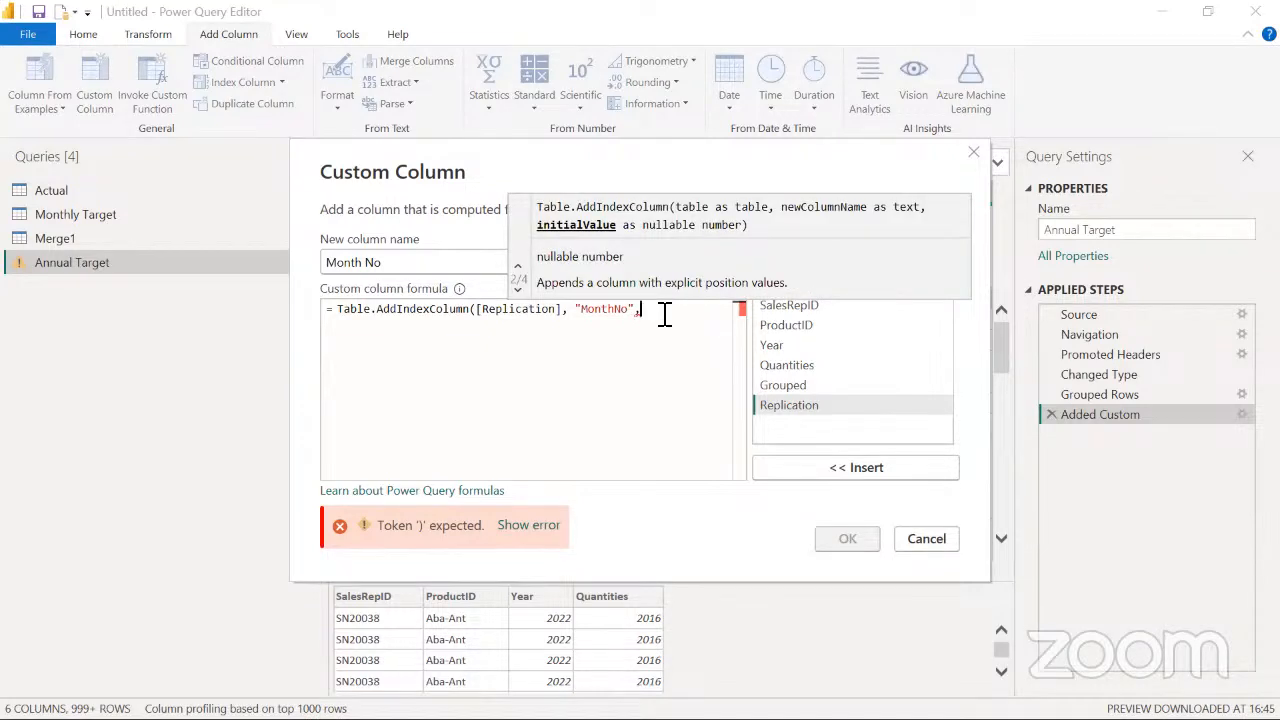
type("1")
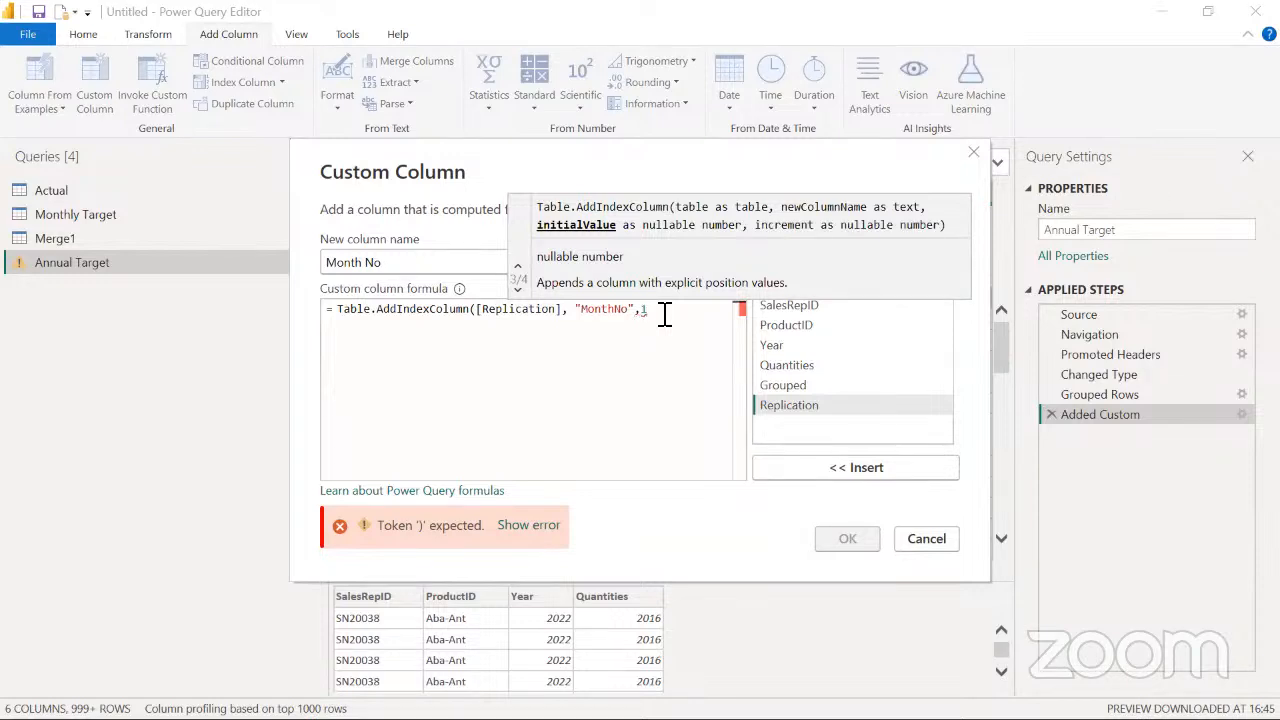
type(",")
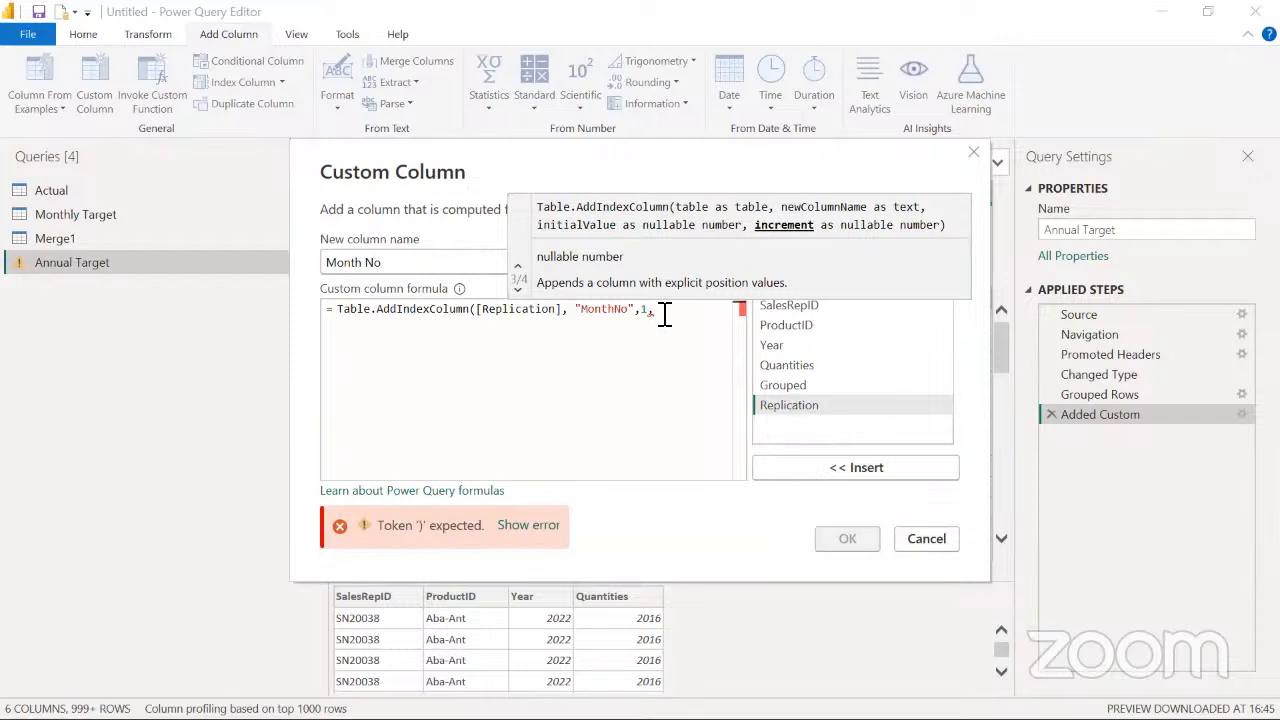
type("1")
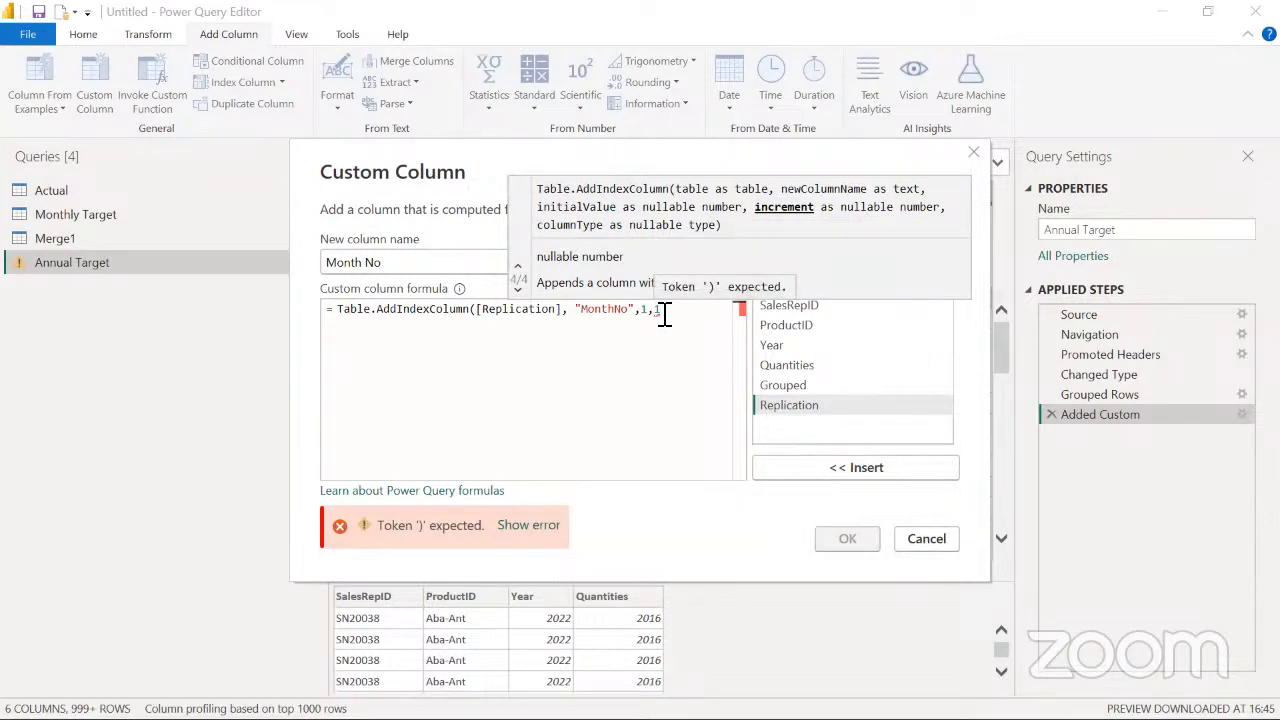
type(",")
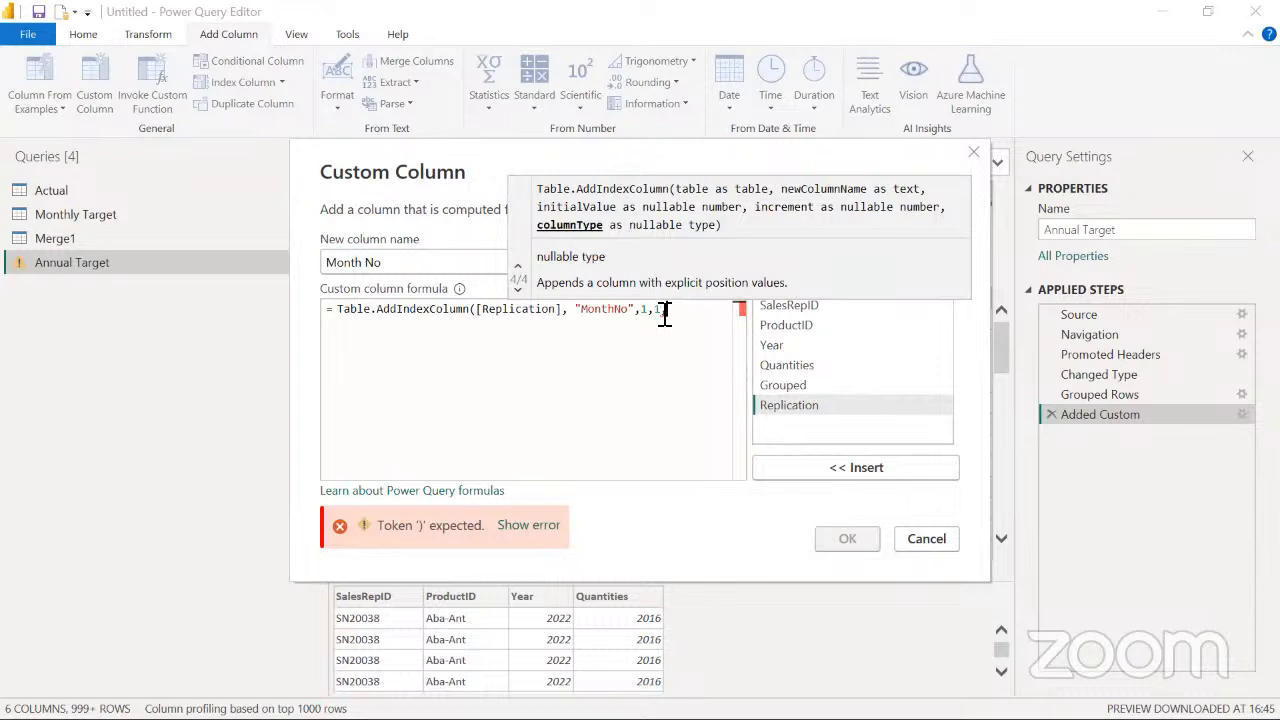
type("Int")
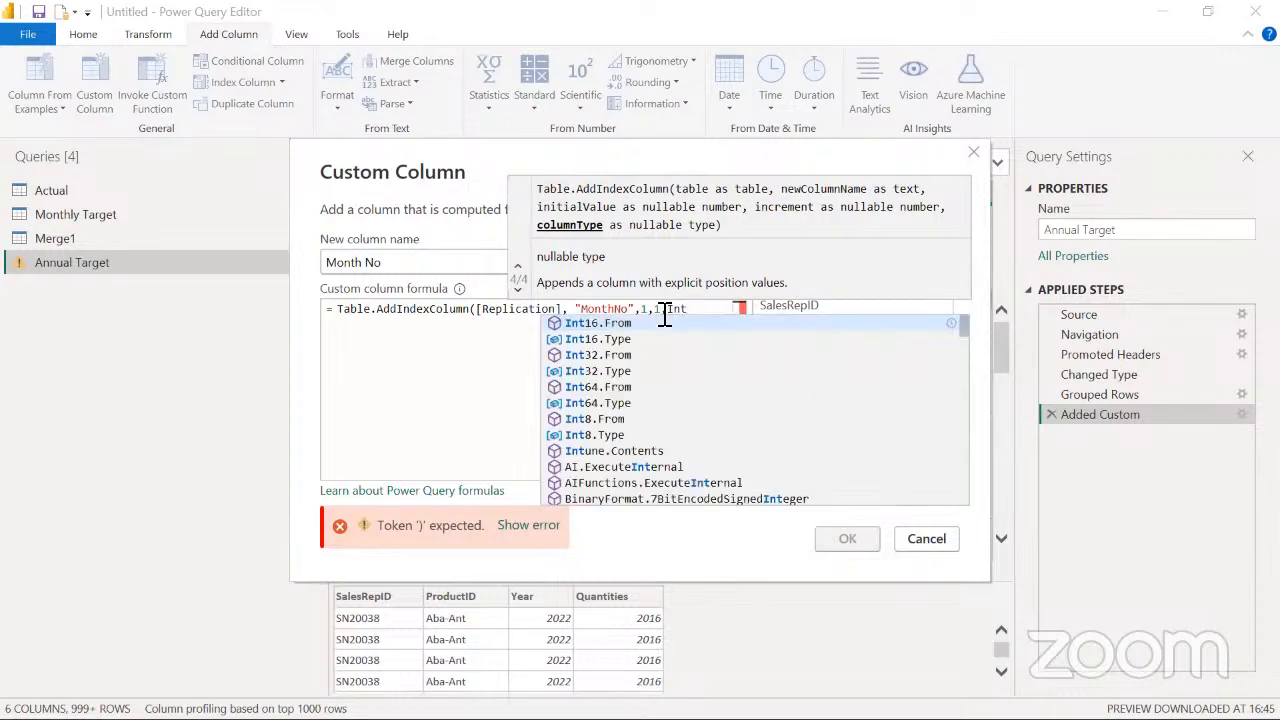
key("Down")
key("Down")
key("Down")
key("Down")
key("Down")
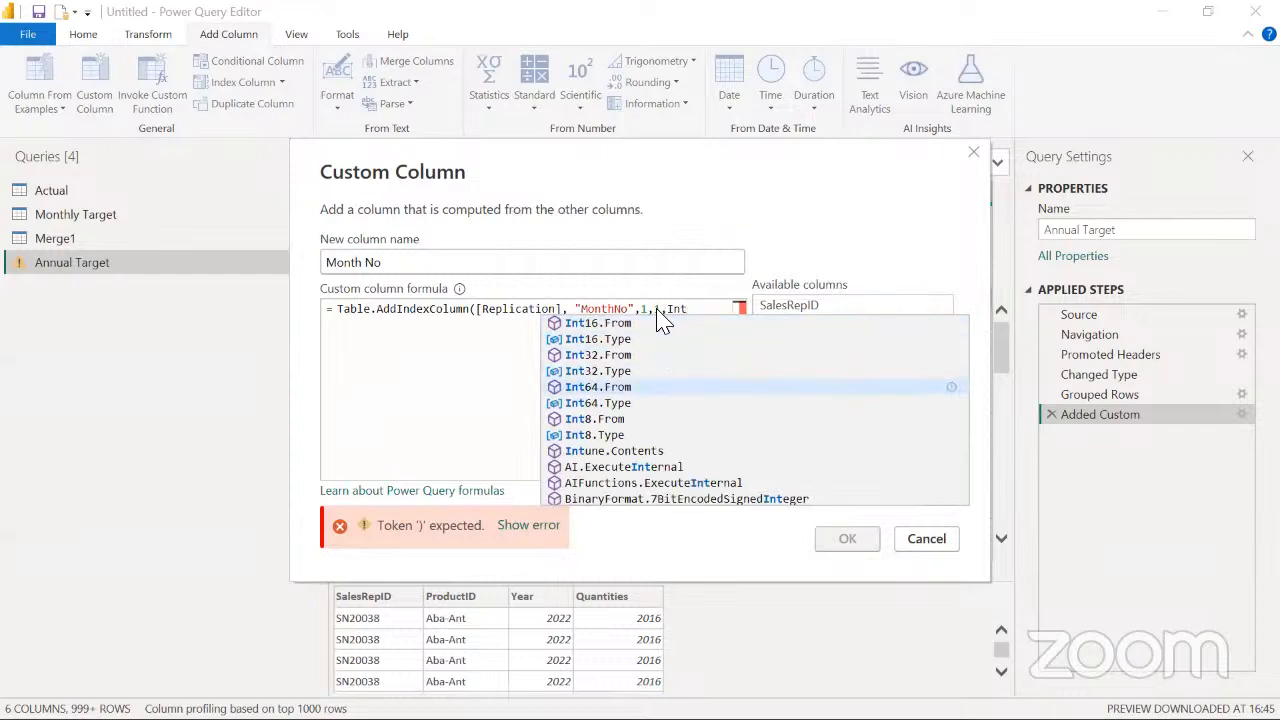
key("Return")
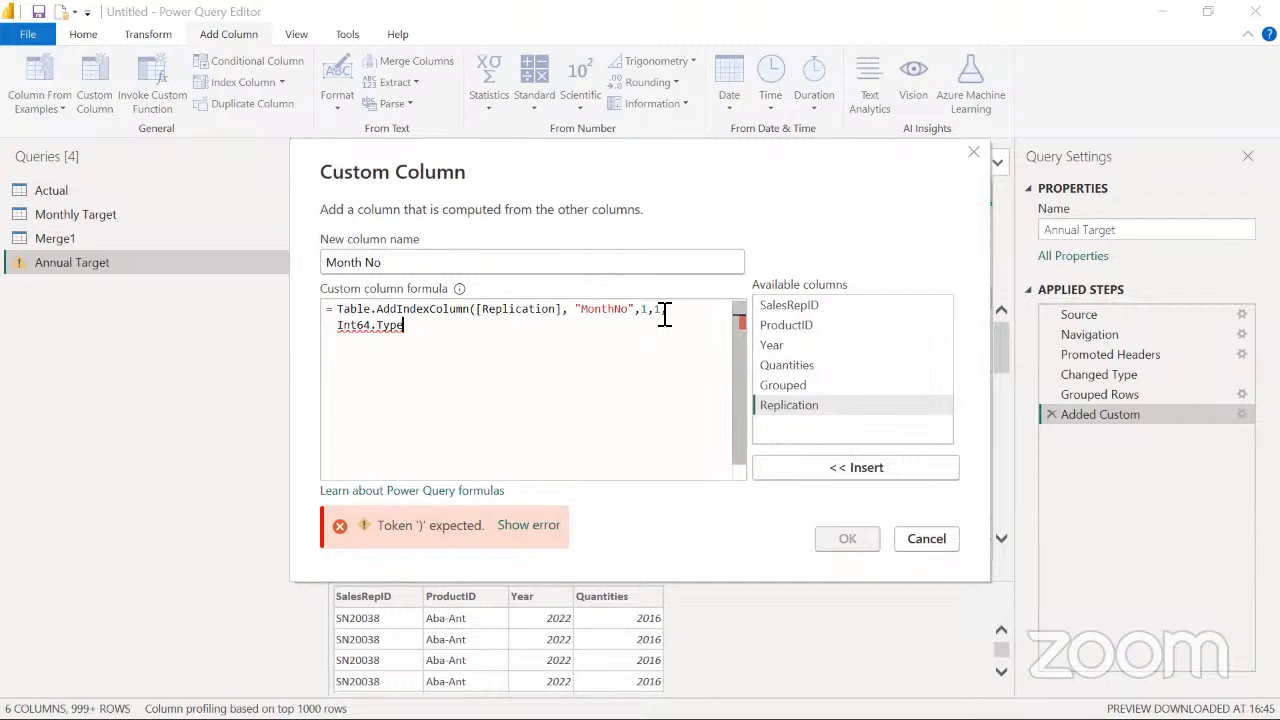
type(")")
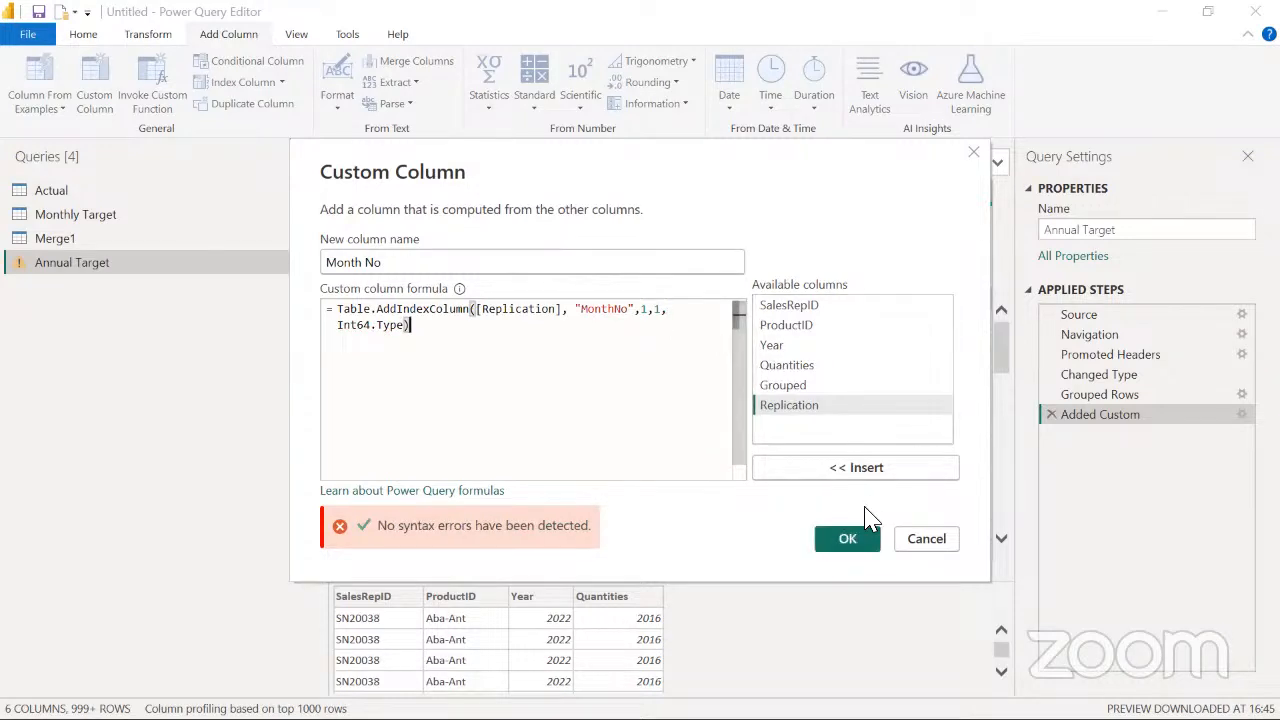
left_click(847, 540)
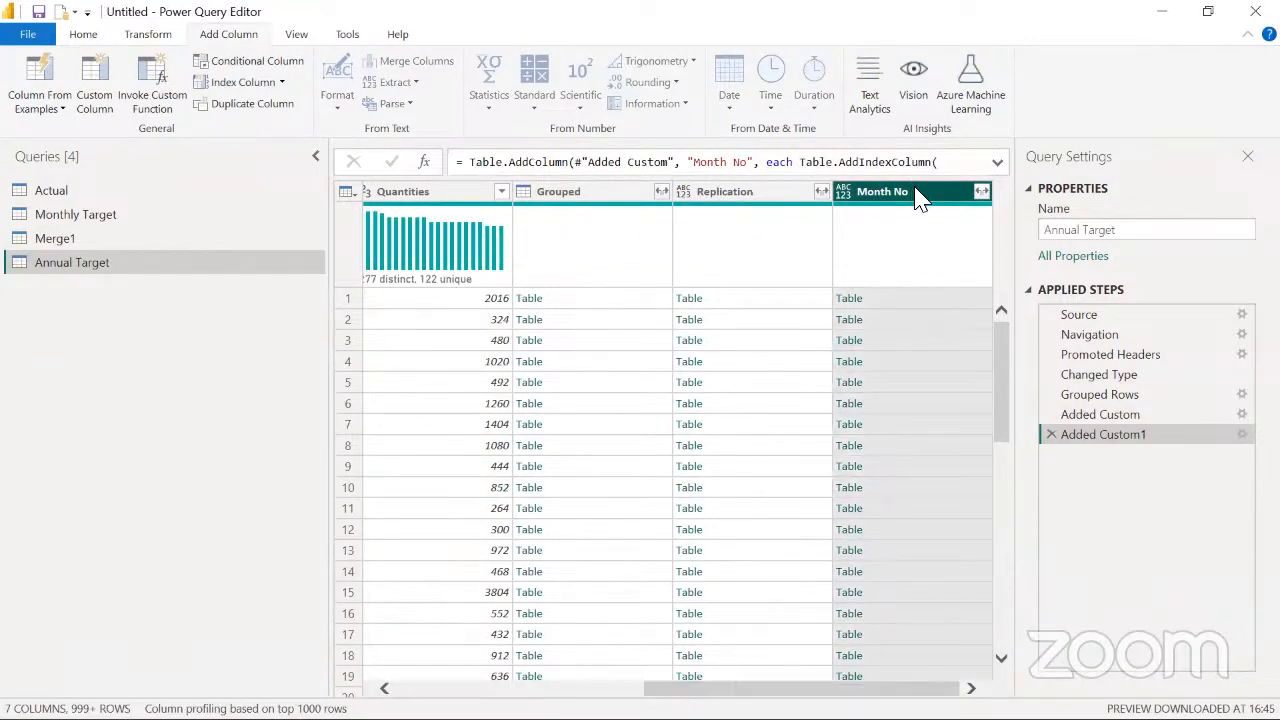
Preview the nested table in the Month No column's first row and remove all columns except Month No
left_click(948, 302)
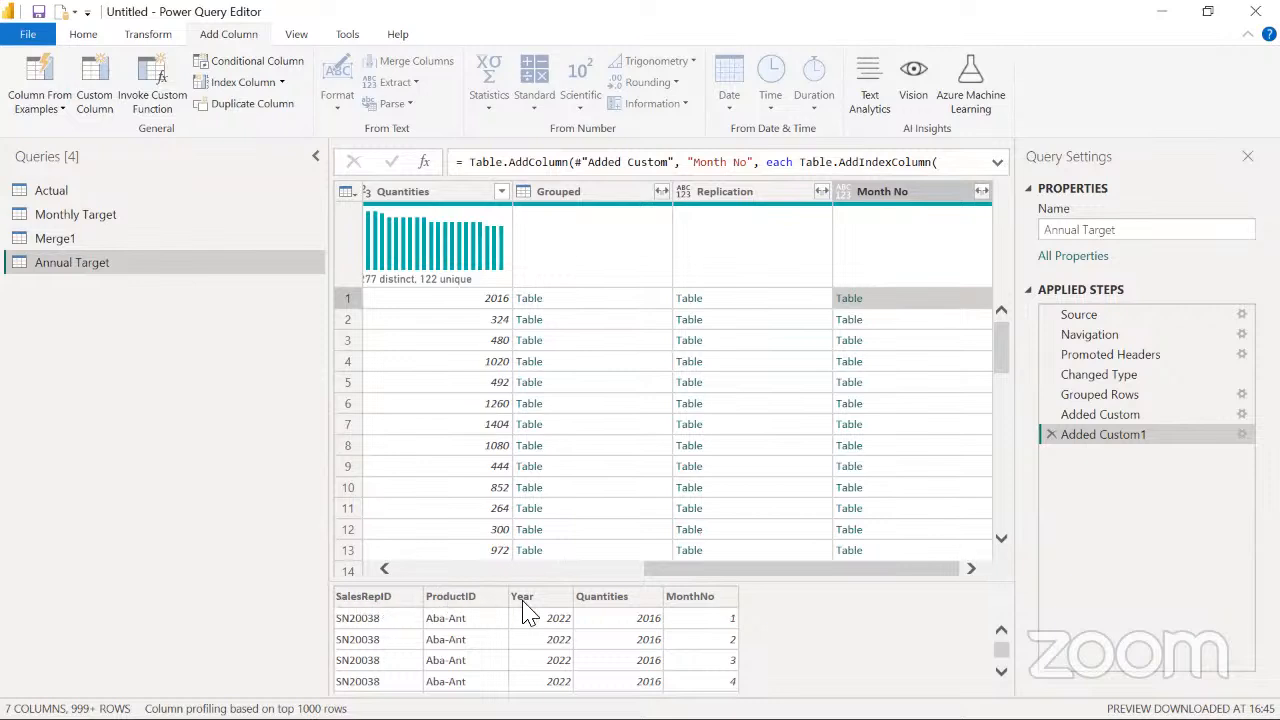
left_click(926, 197)
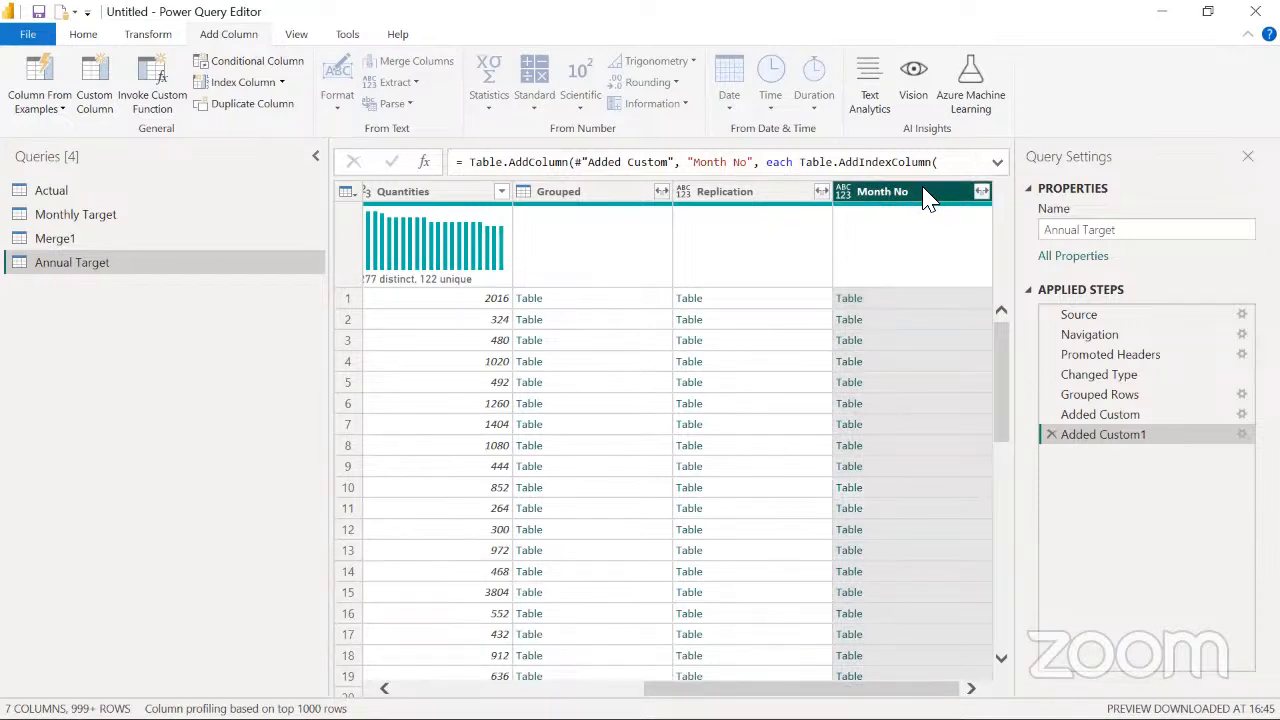
right_click(926, 197)
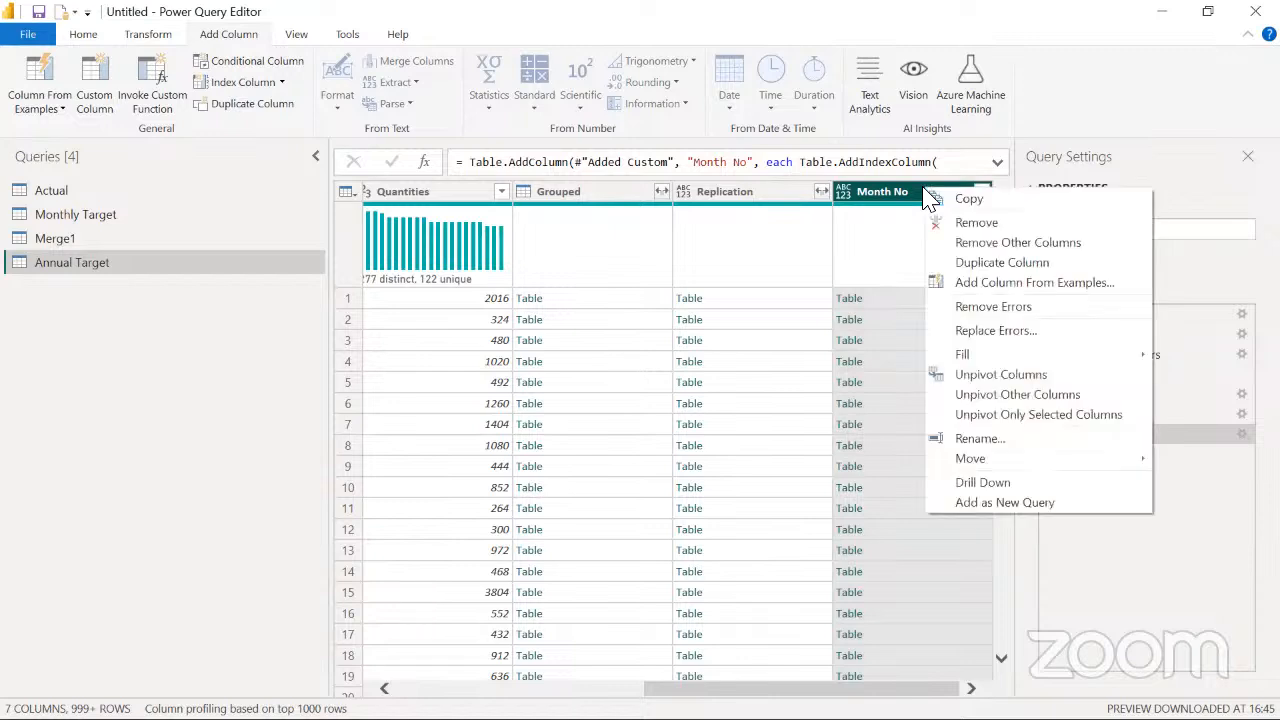
left_click(989, 241)
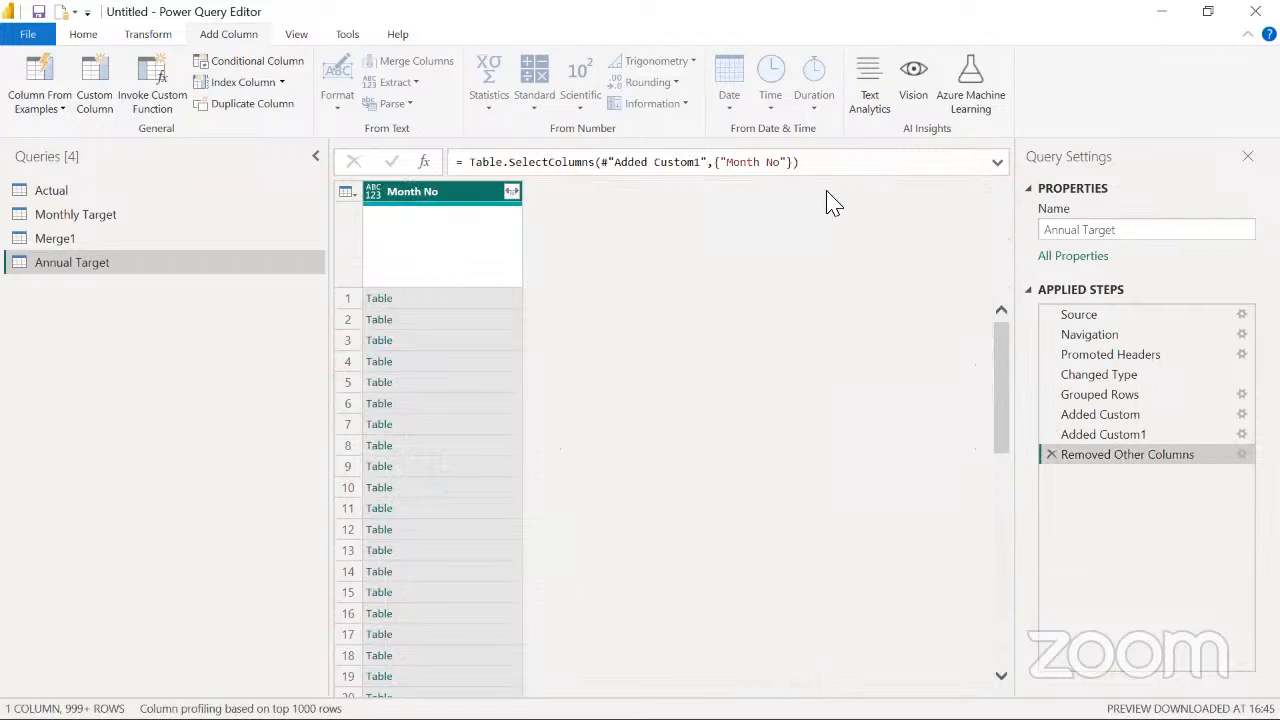
Expand all nested fields of the Month No column without using the original column name as prefix
left_click(511, 192)
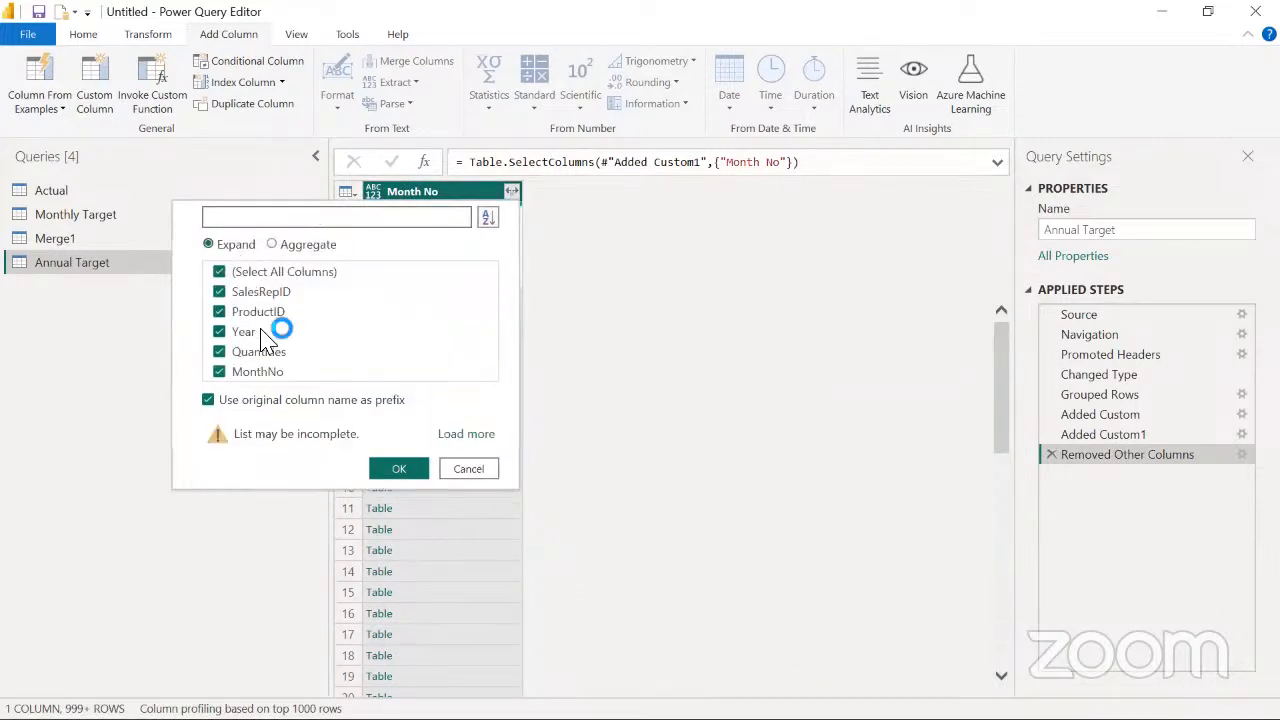
left_click(208, 400)
left_click(402, 470)
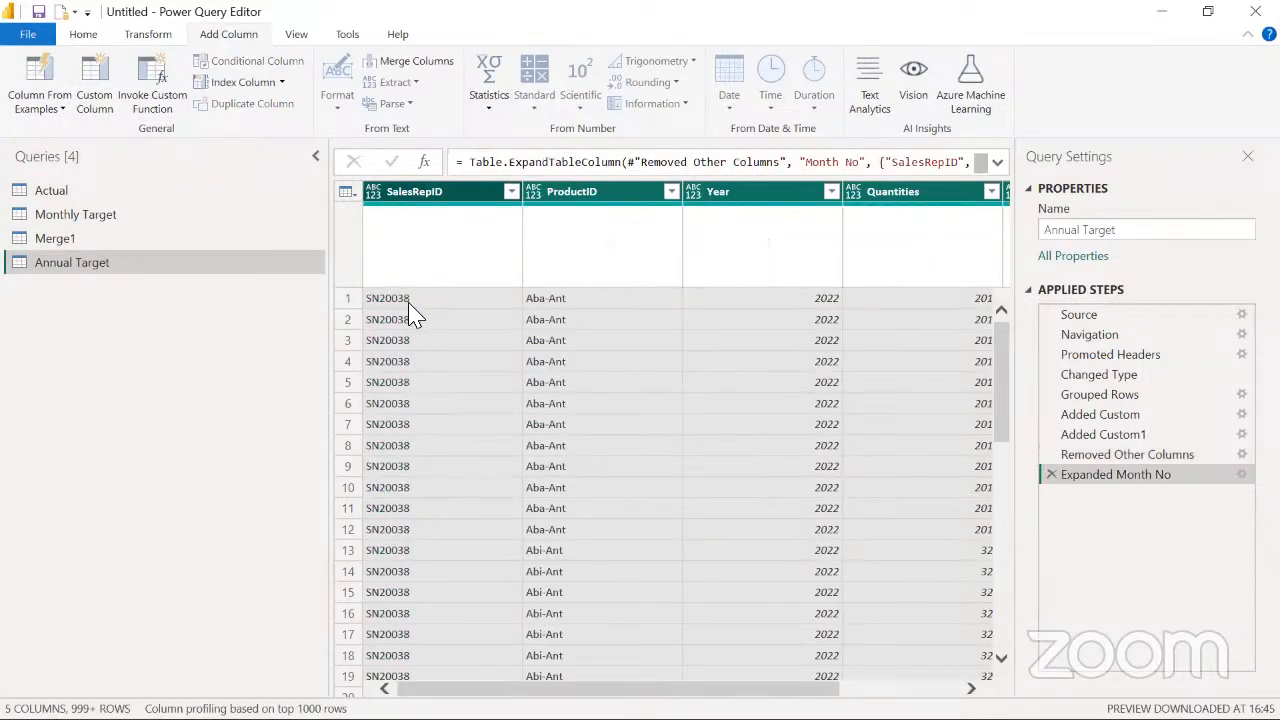
Inspect the first expanded record and the MonthNo values in Annual Target, and select the Quantities column
left_click(435, 195)
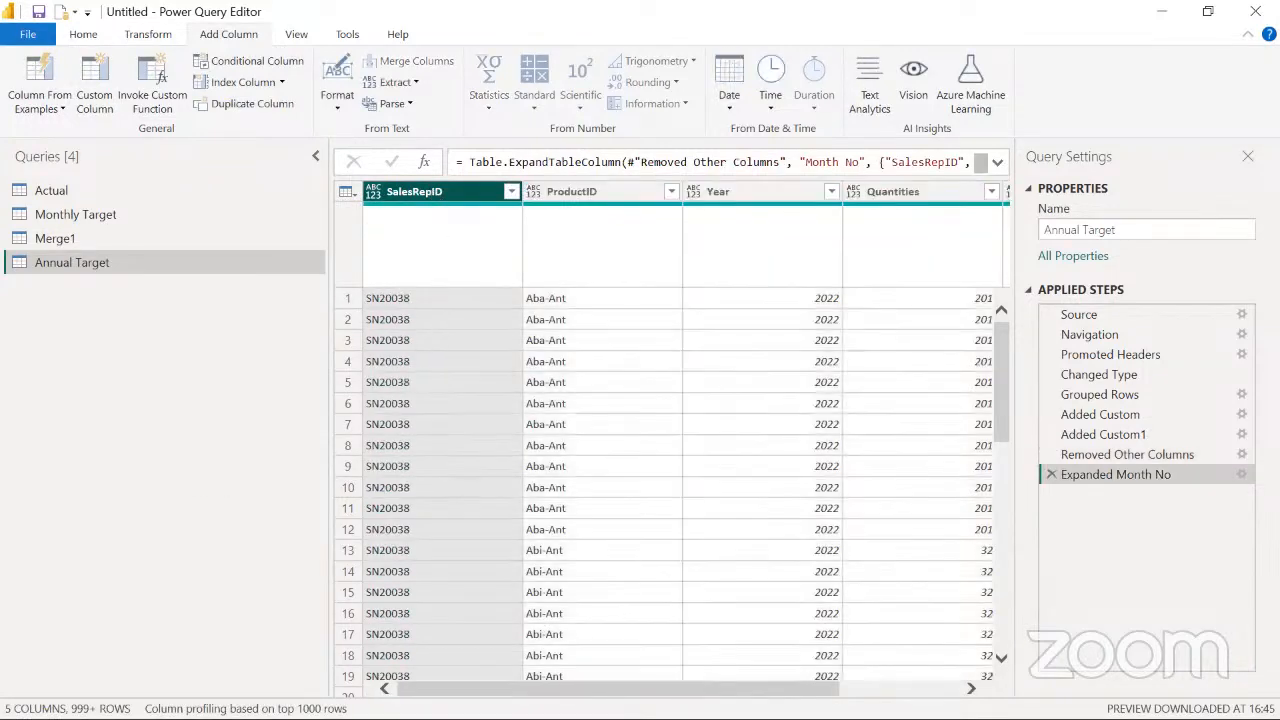
left_click(346, 300)
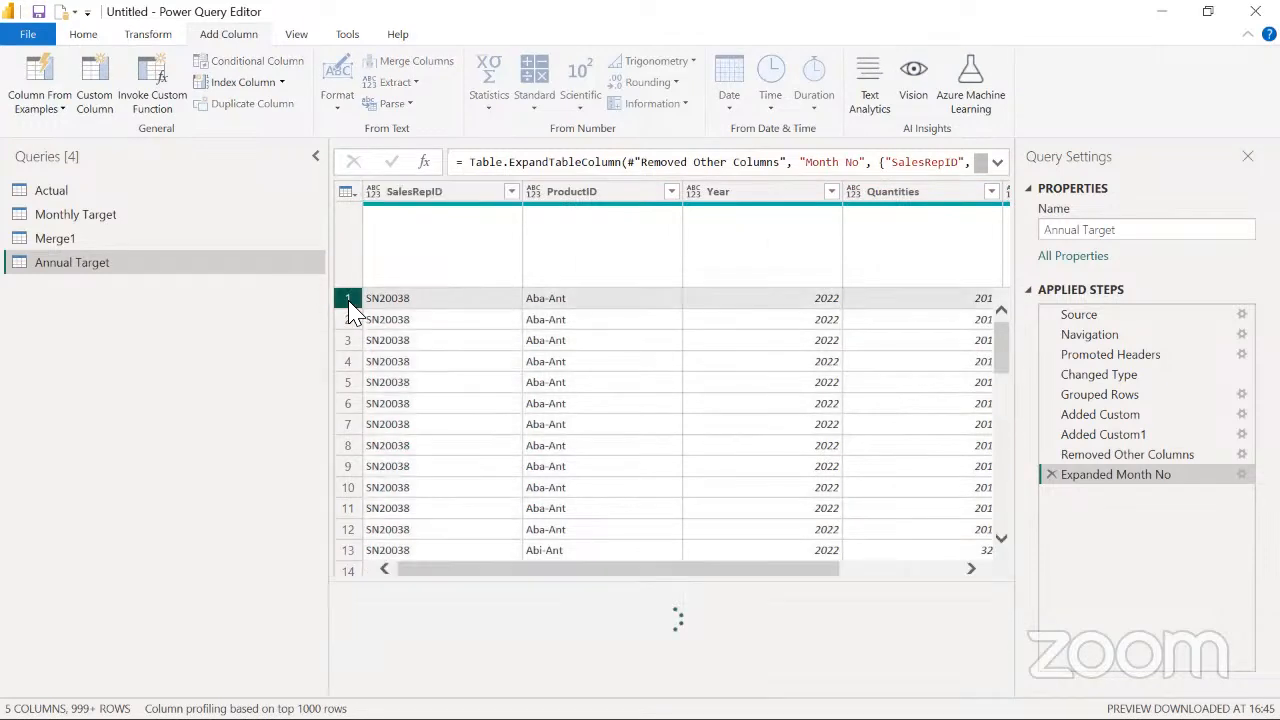
left_click(449, 195)
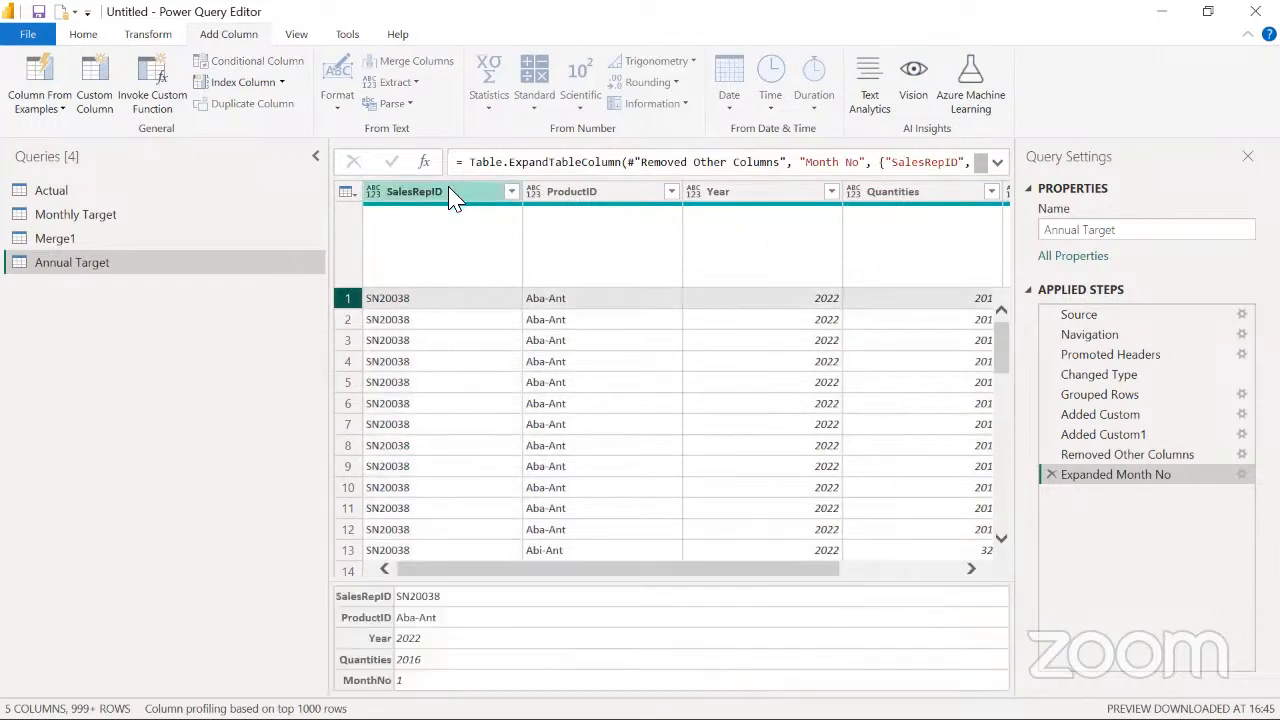
left_click_drag(731, 688, 850, 675)
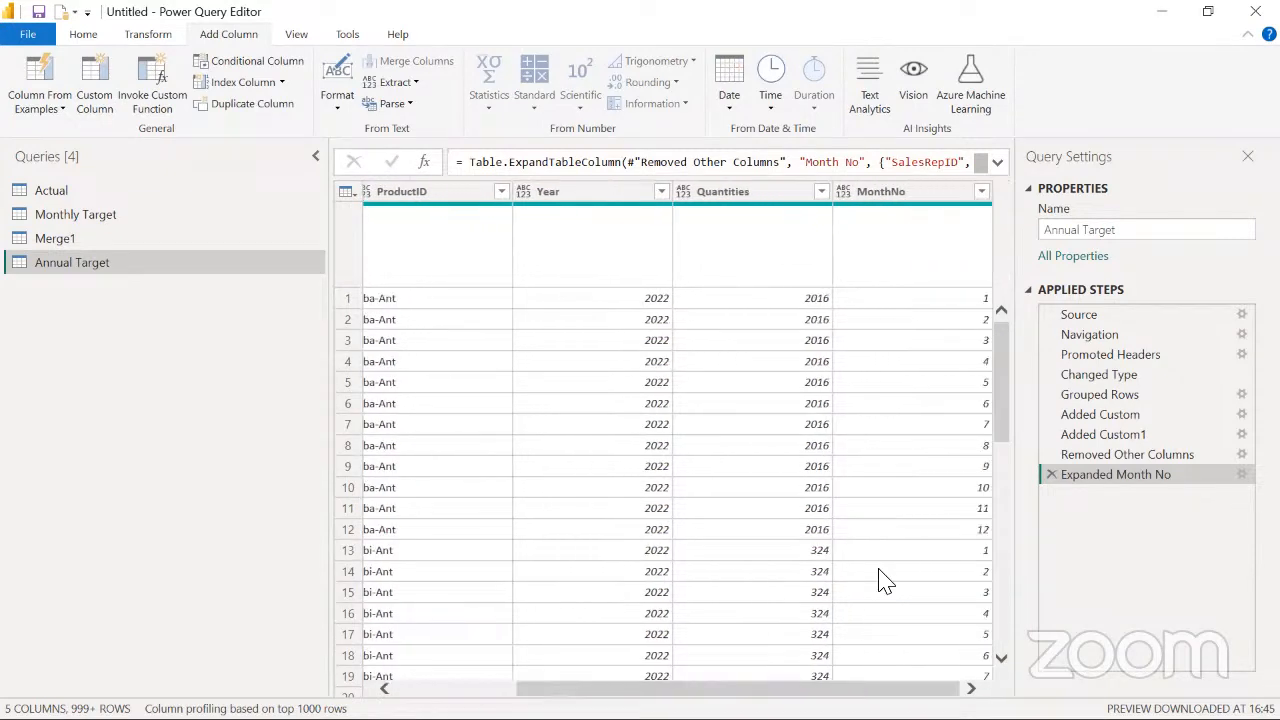
left_click(755, 193)
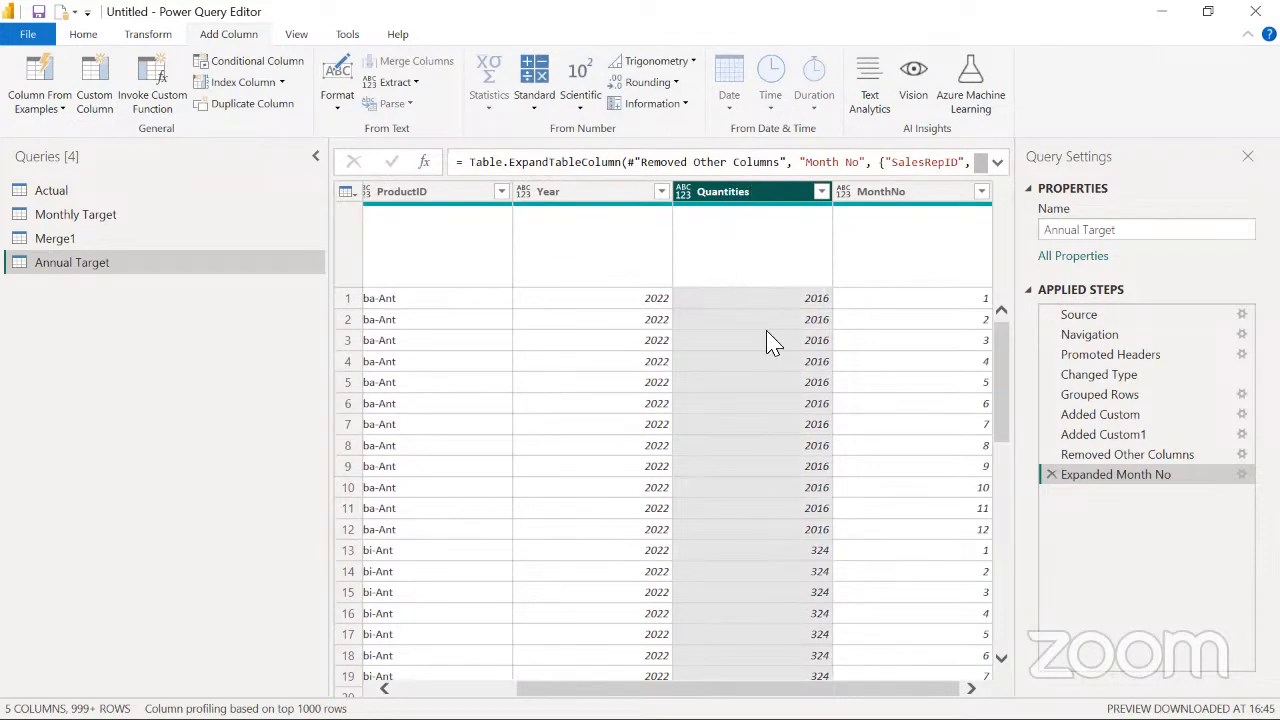
Preview the first row's Quantities value in Annual Target and automatically detect the data types of all columns
scroll(843, 420, "left", 5)
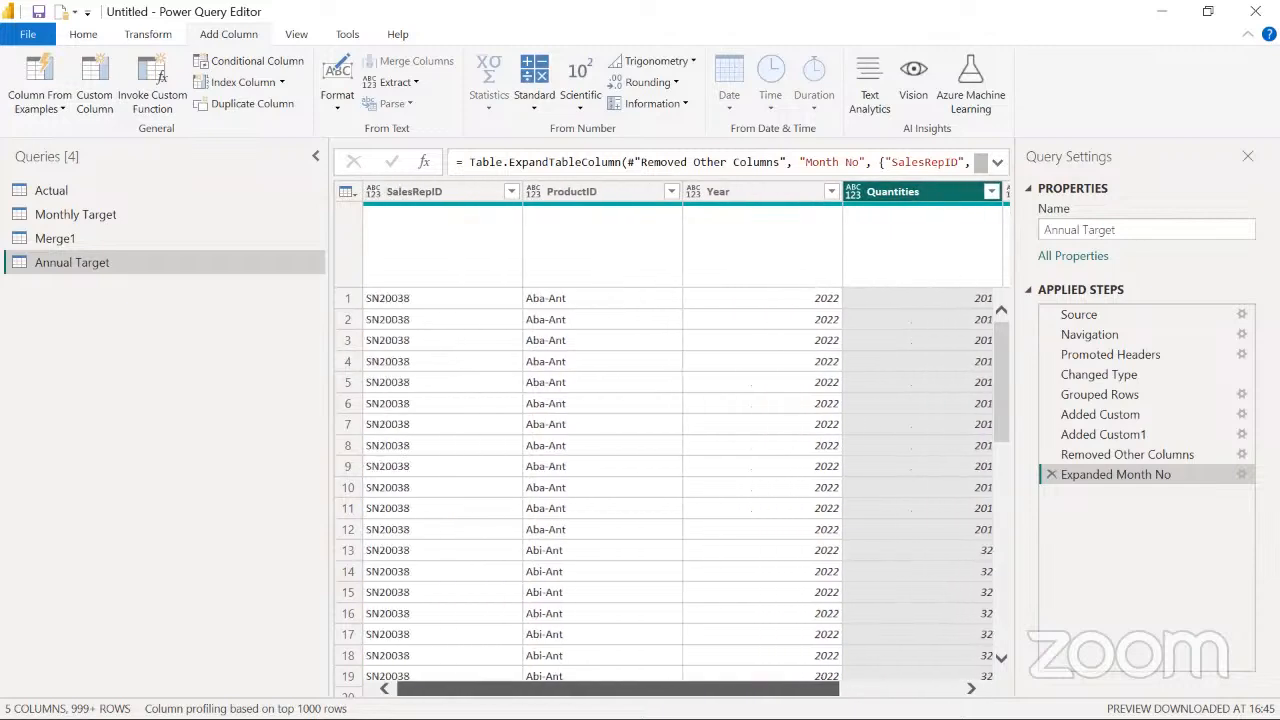
scroll(843, 420, "right", 4)
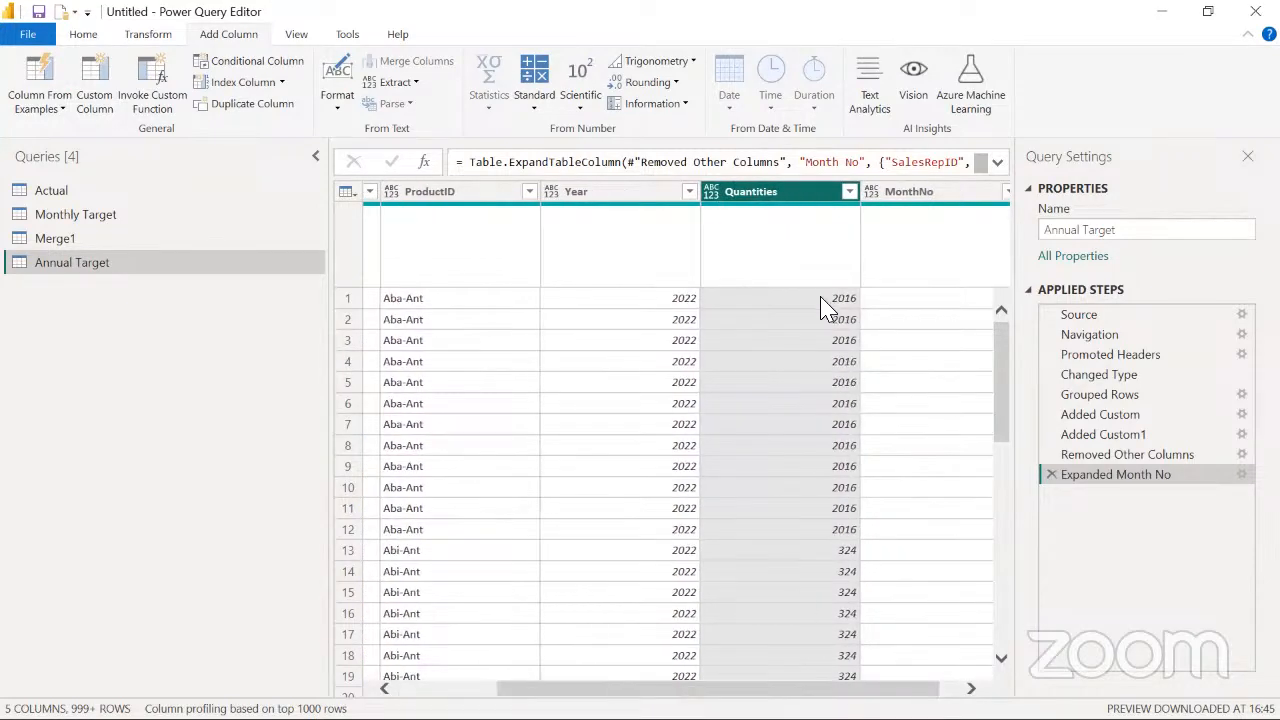
left_click(822, 308)
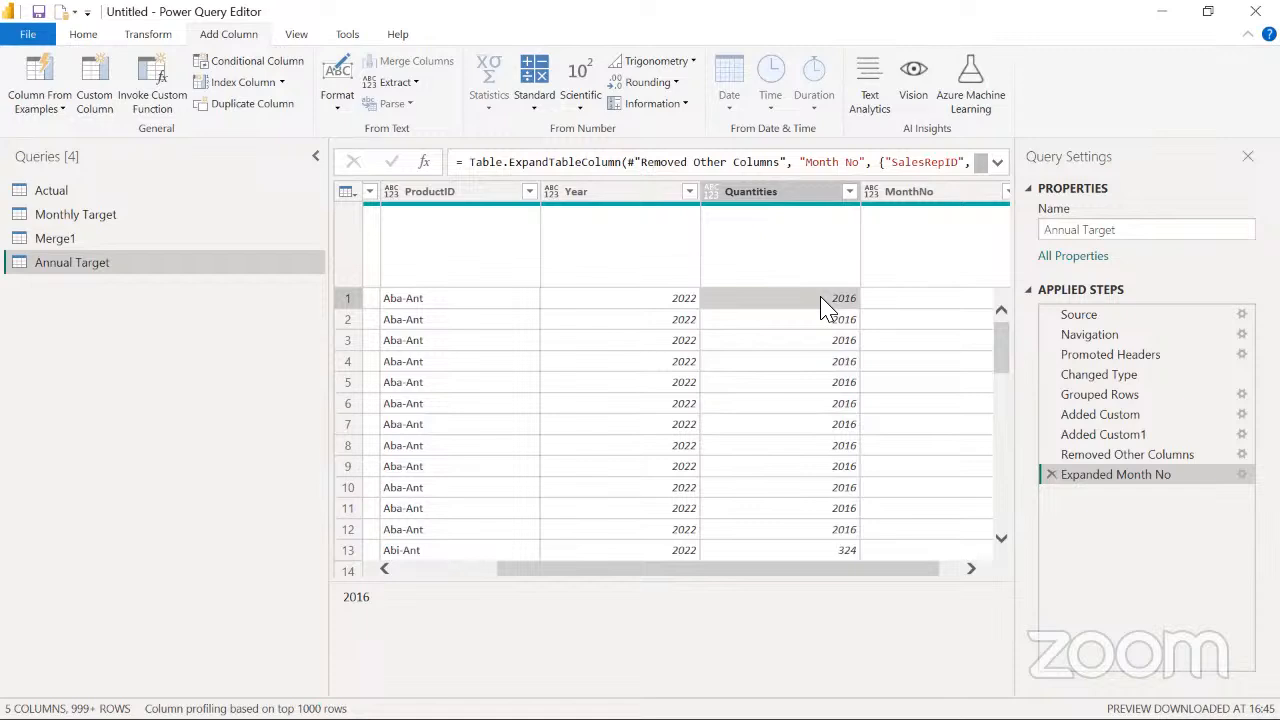
left_click_drag(740, 571, 572, 578)
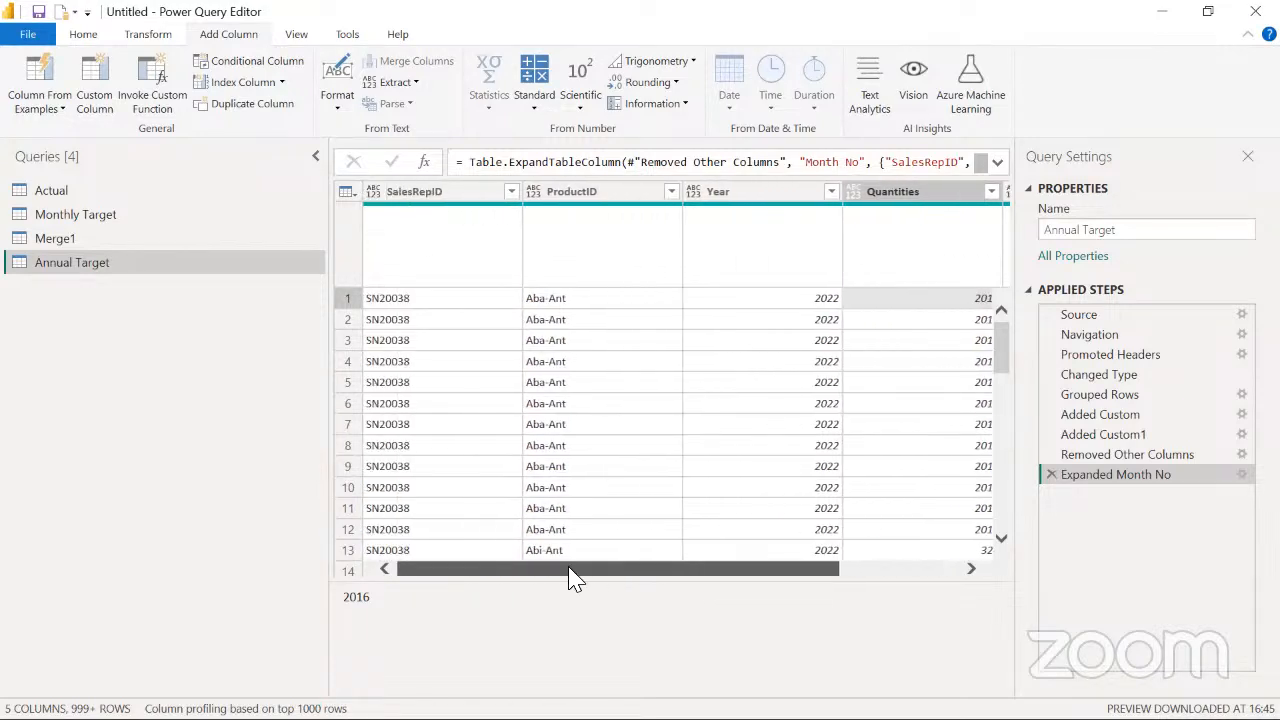
left_click(447, 200)
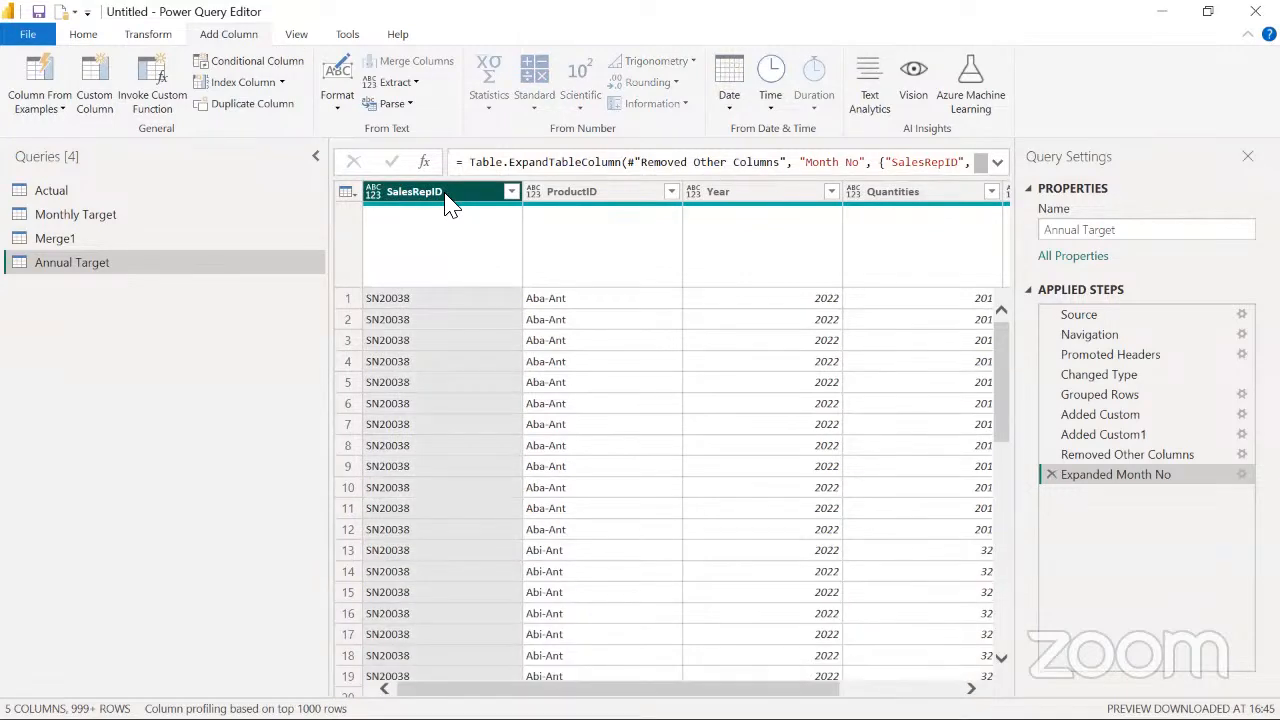
key("ctrl+a")
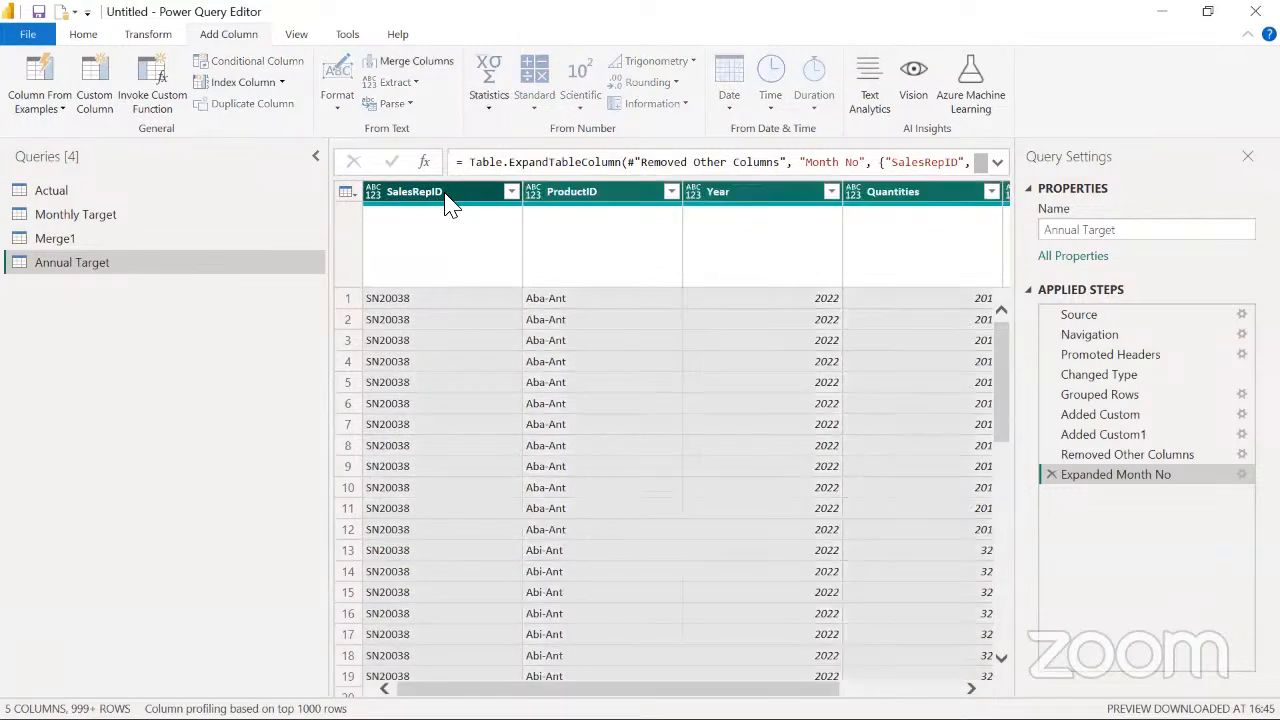
left_click(152, 36)
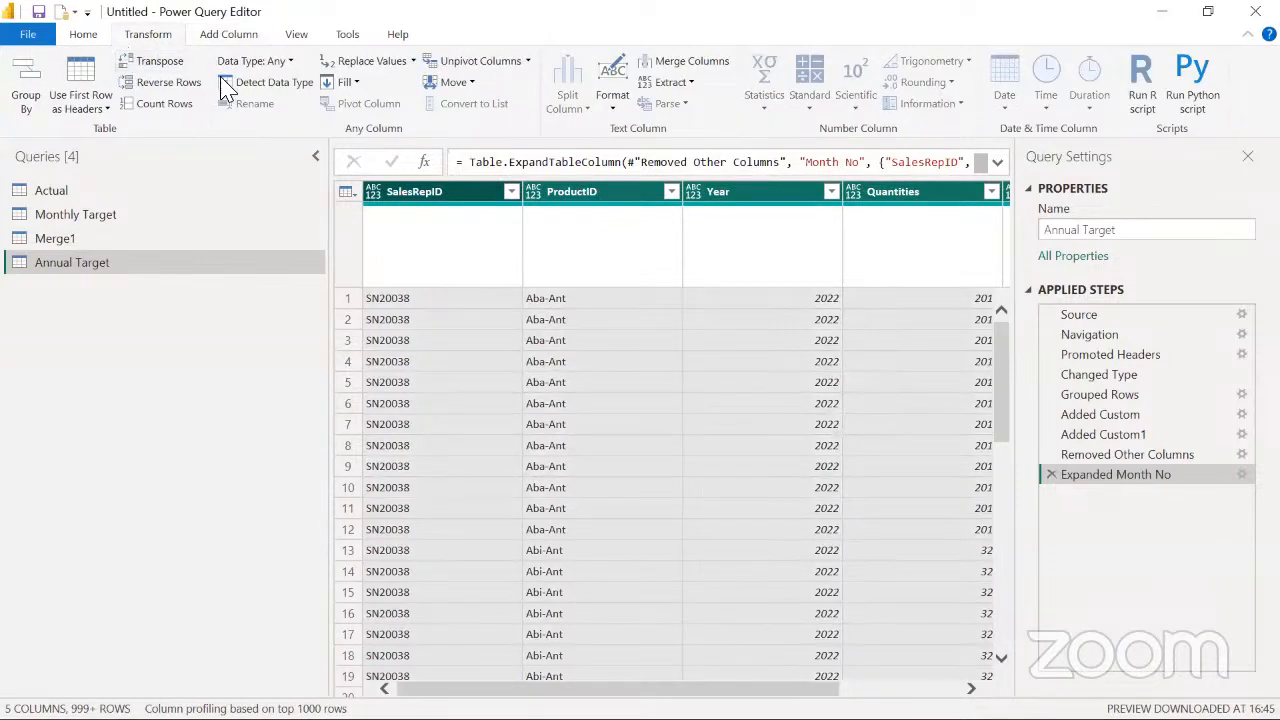
left_click(259, 76)
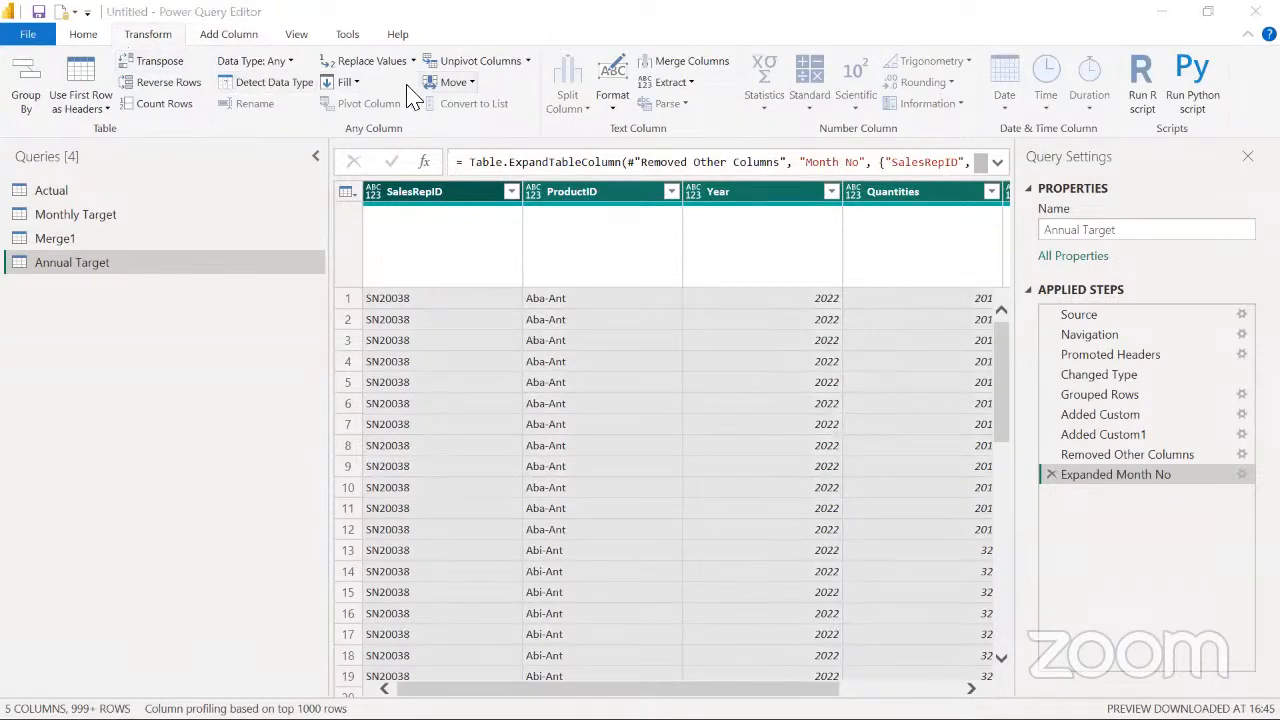
left_click(285, 84)
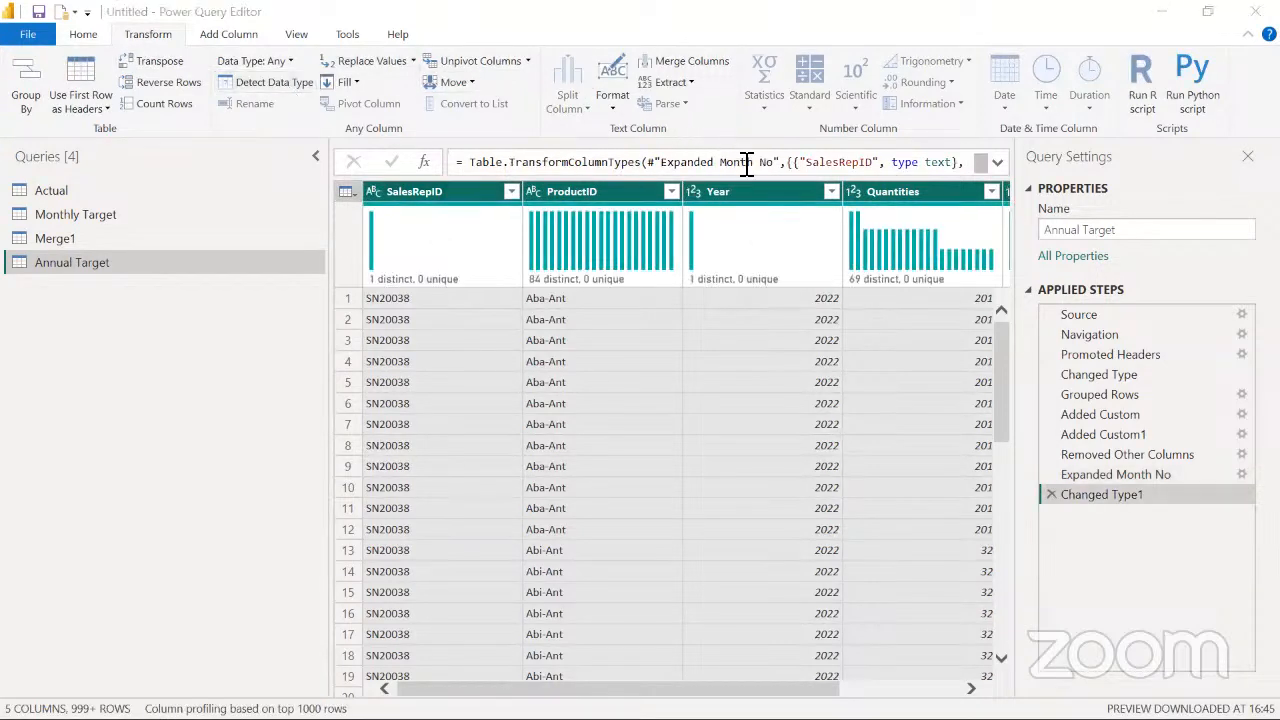
Divide every value in the Quantities column by 12, transforming the column in place
mouse_move(700, 689)
left_mouse_down()
mouse_move(929, 678)
mouse_move(690, 680)
left_mouse_up()
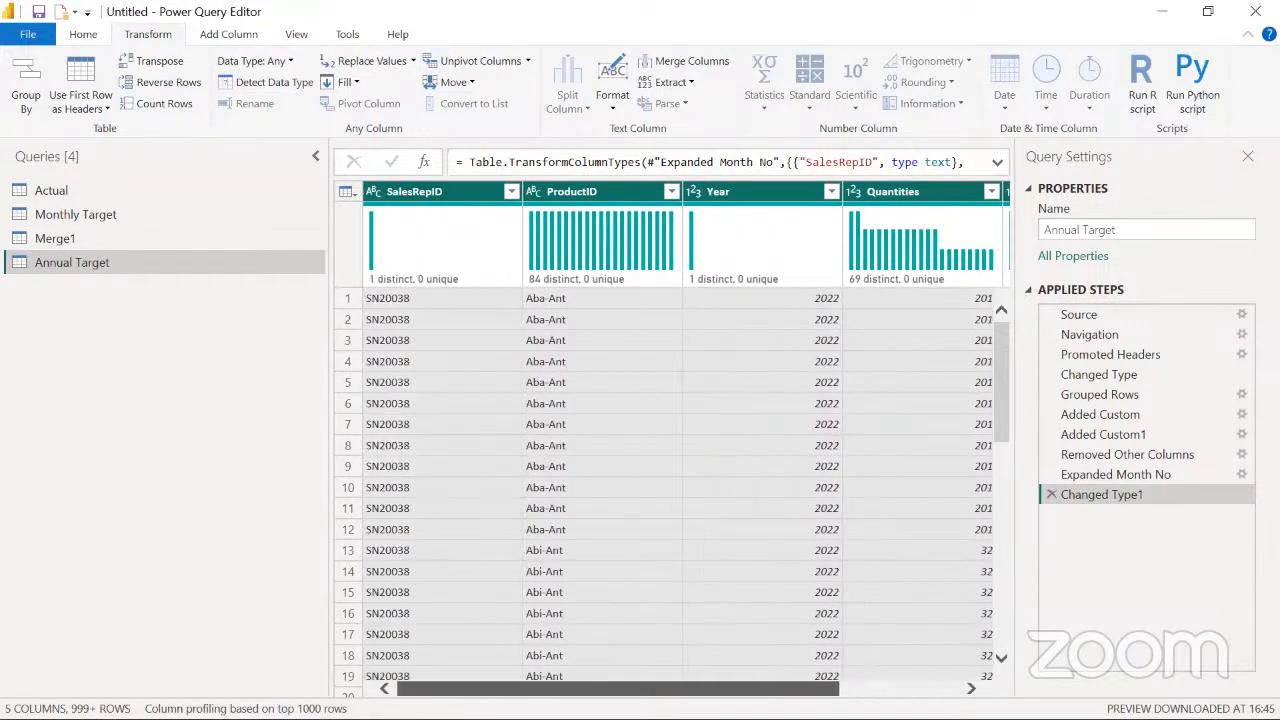
left_click_drag(797, 672, 915, 680)
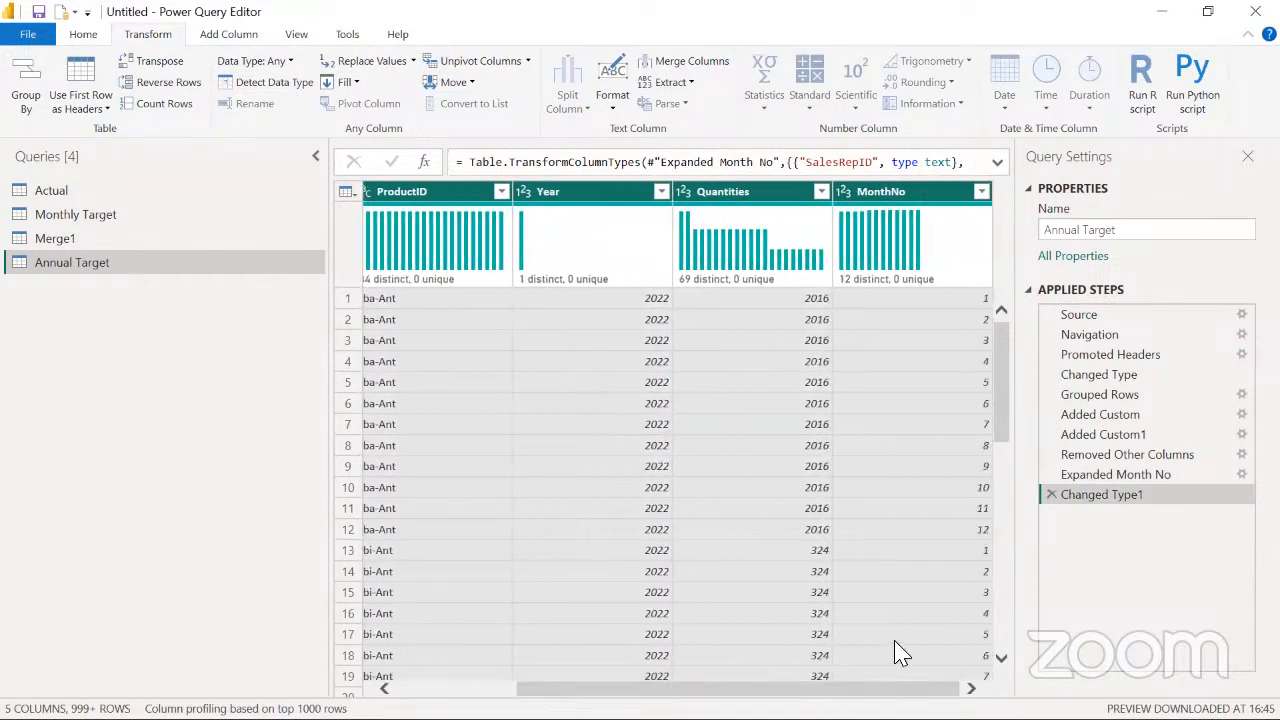
left_click(736, 195)
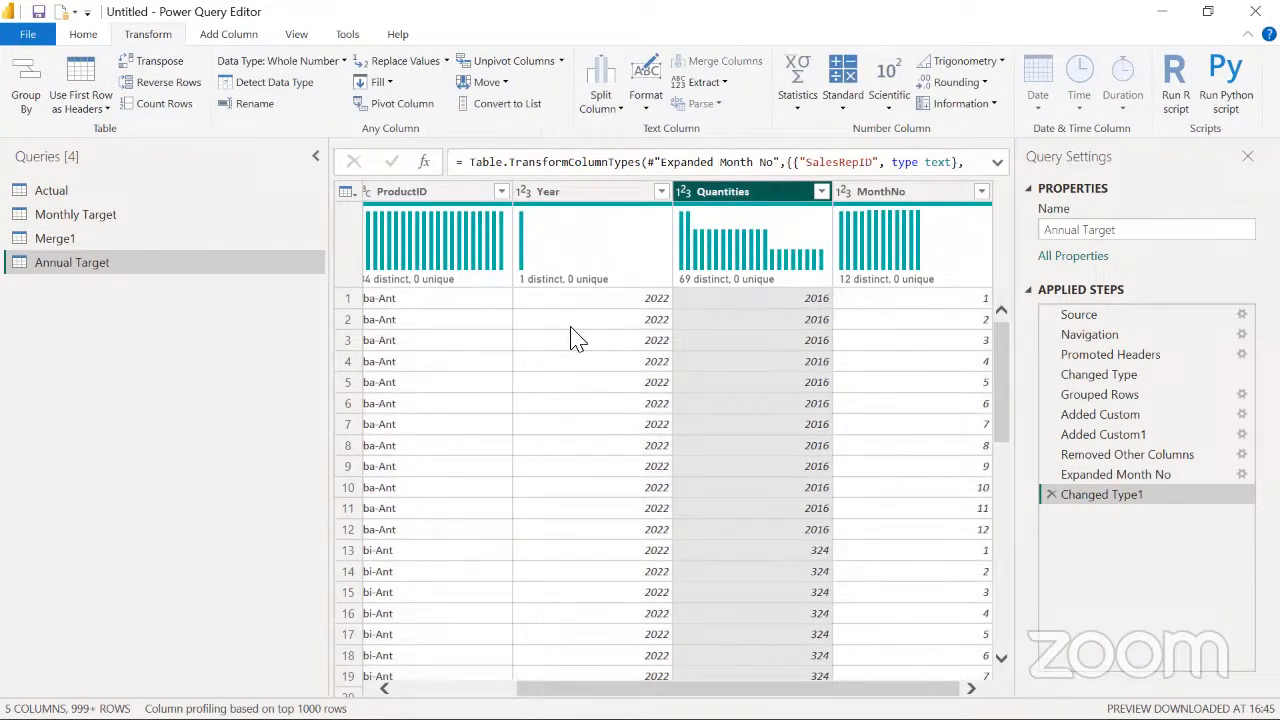
left_click(843, 115)
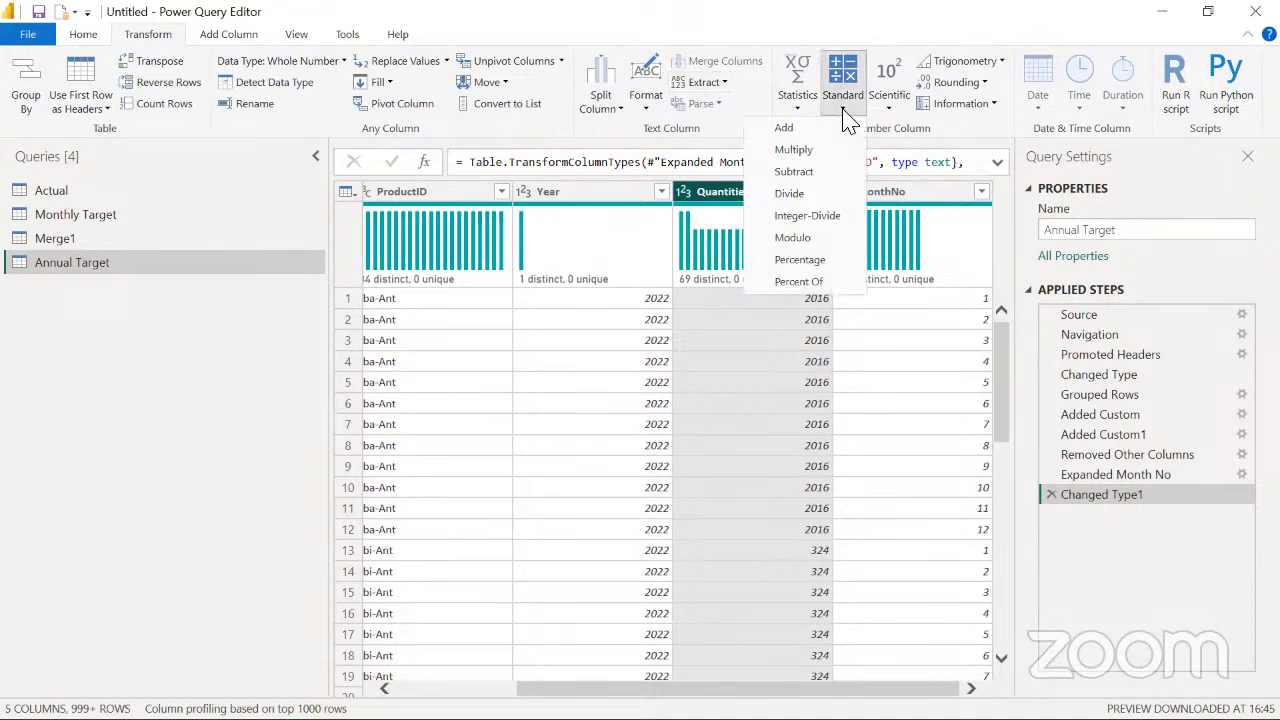
left_click(810, 198)
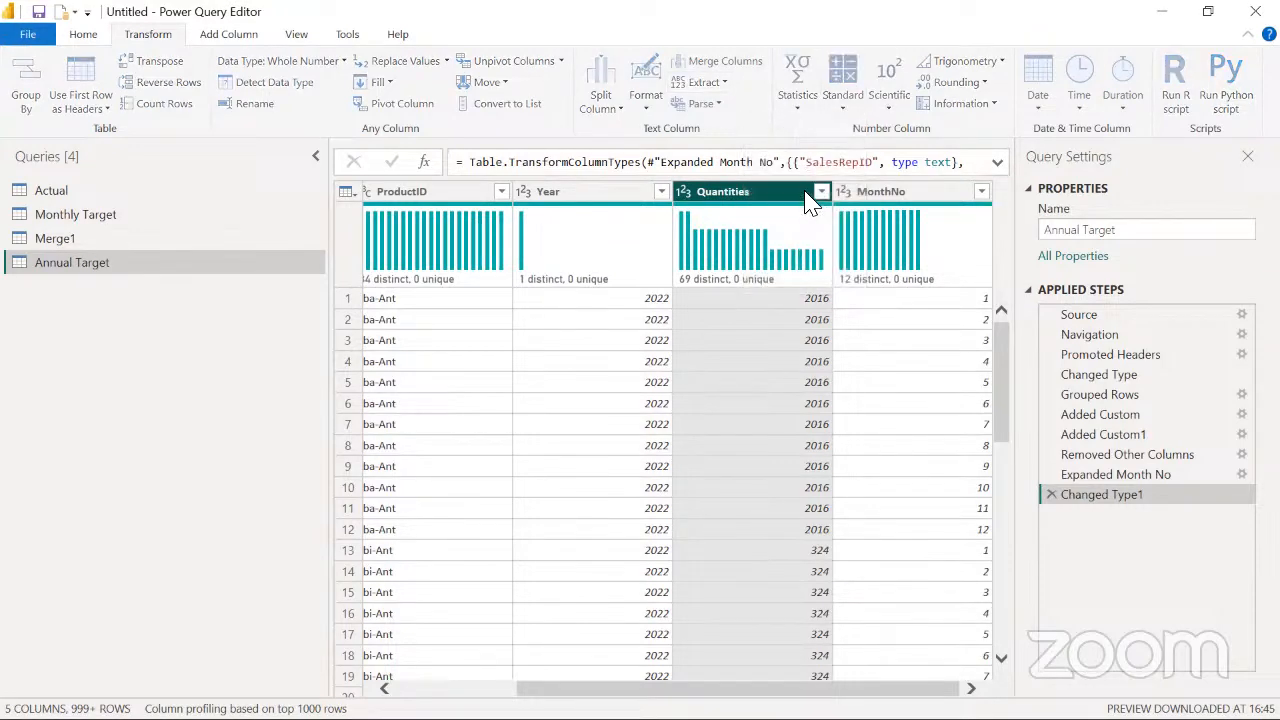
type("12")
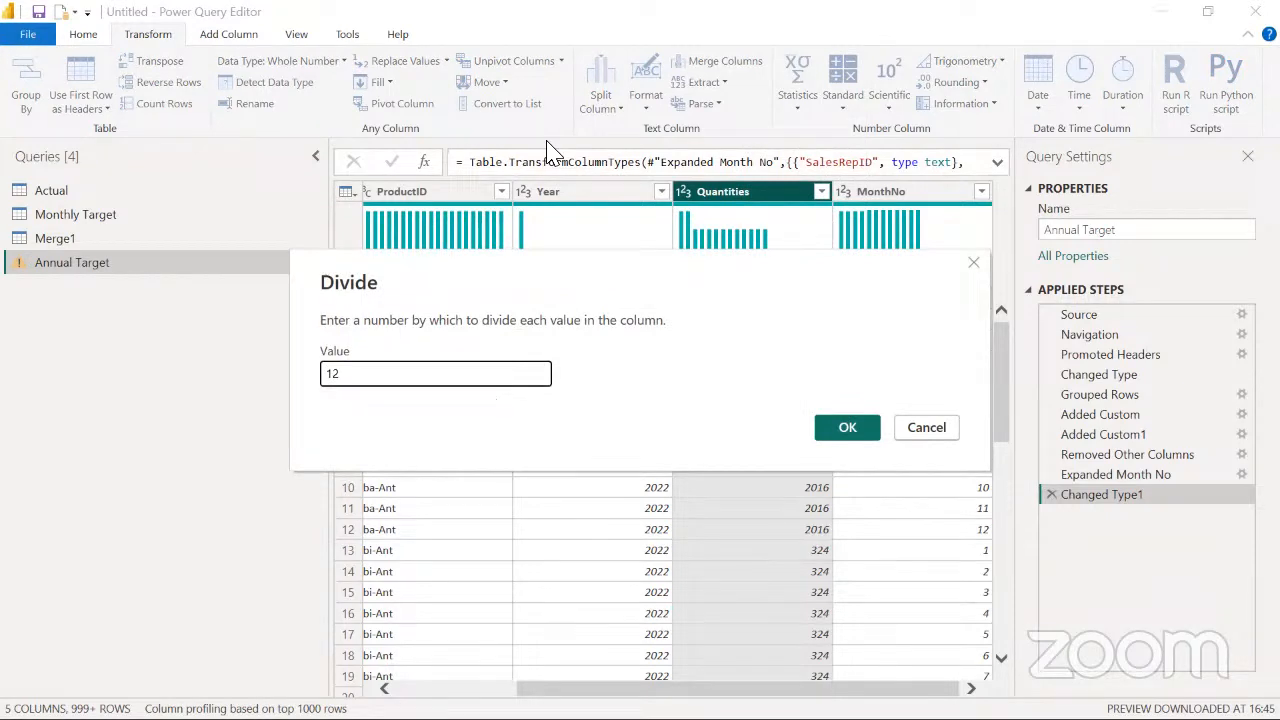
left_click(843, 432)
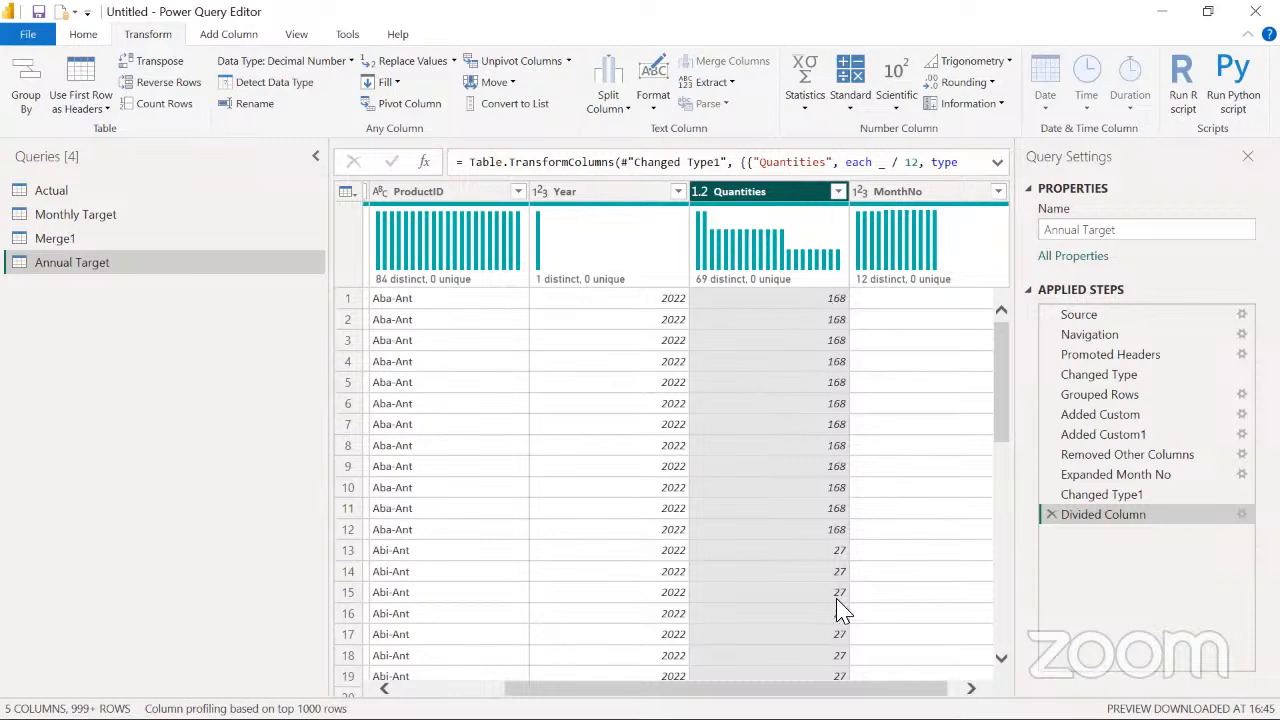
left_click_drag(768, 689, 637, 689)
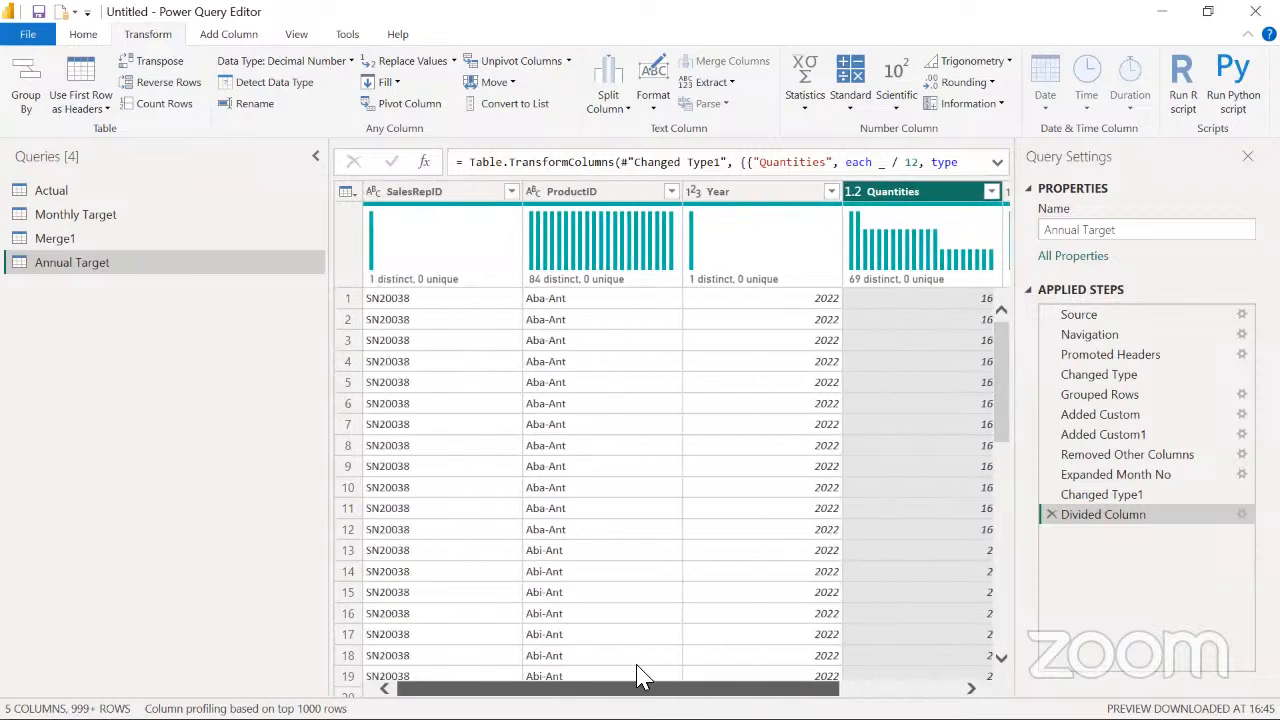
left_click(420, 195)
key("super+d")
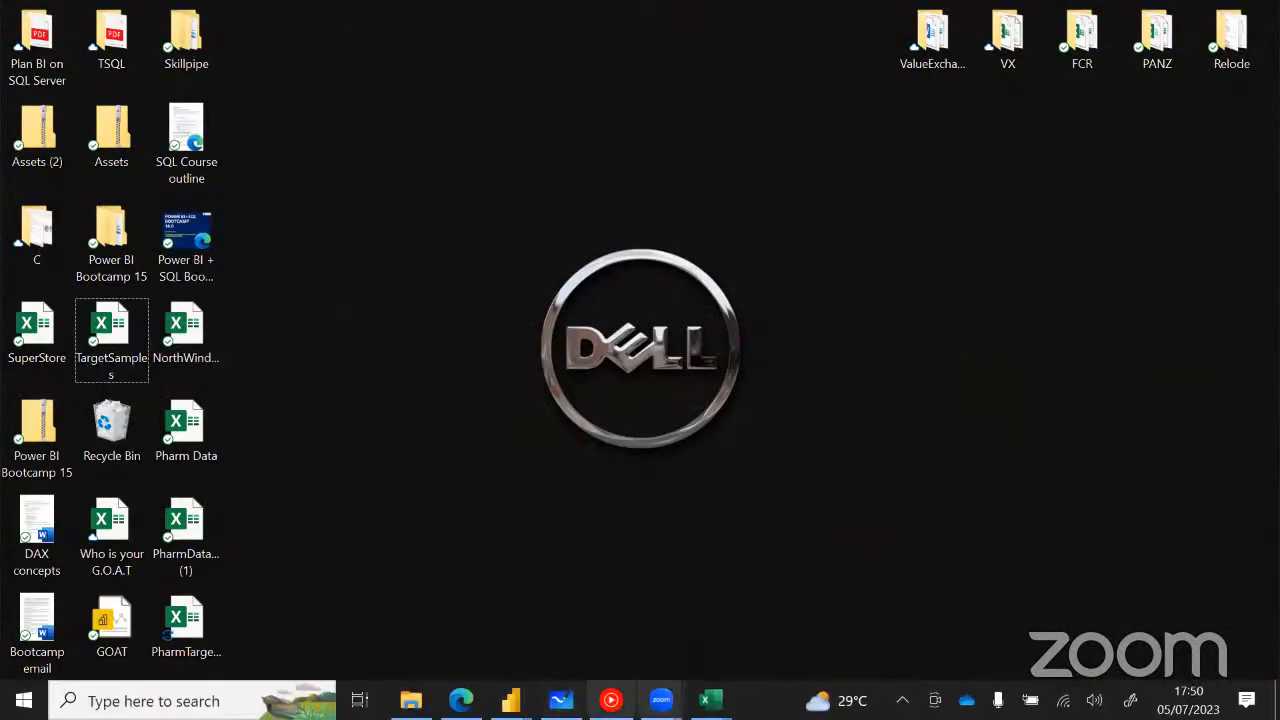
mouse_move(711, 700)
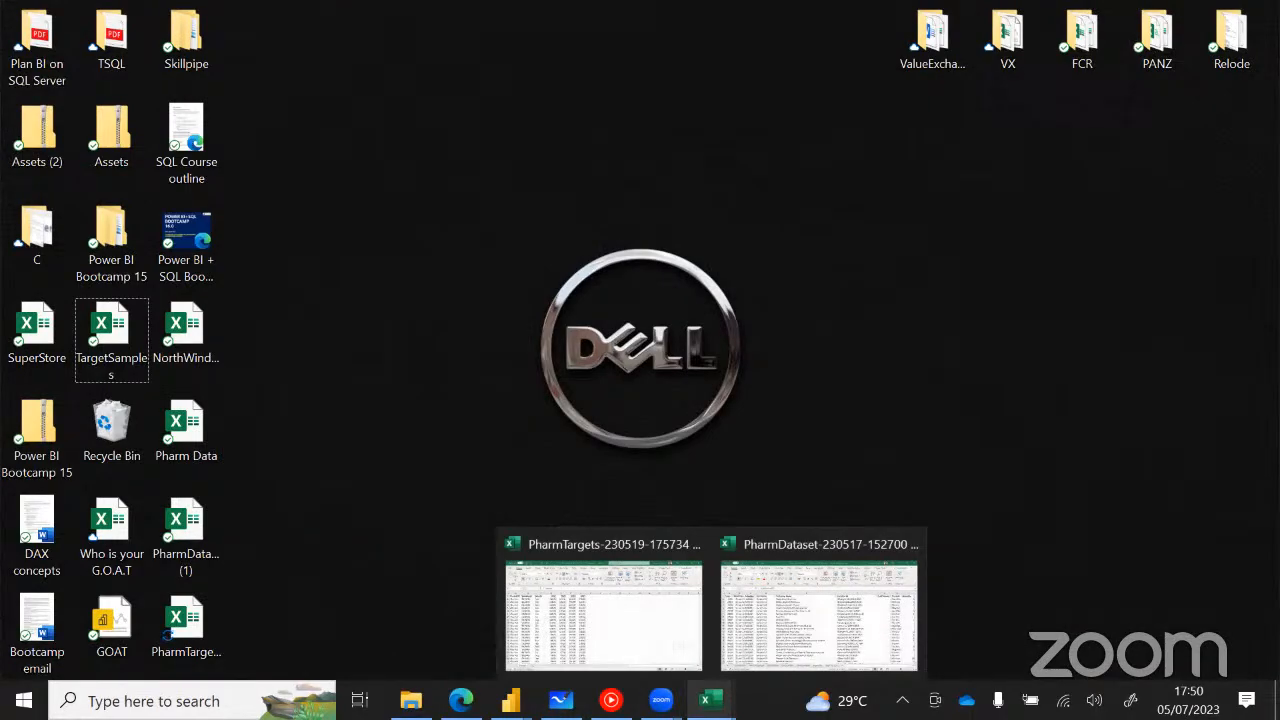
left_click(591, 634)
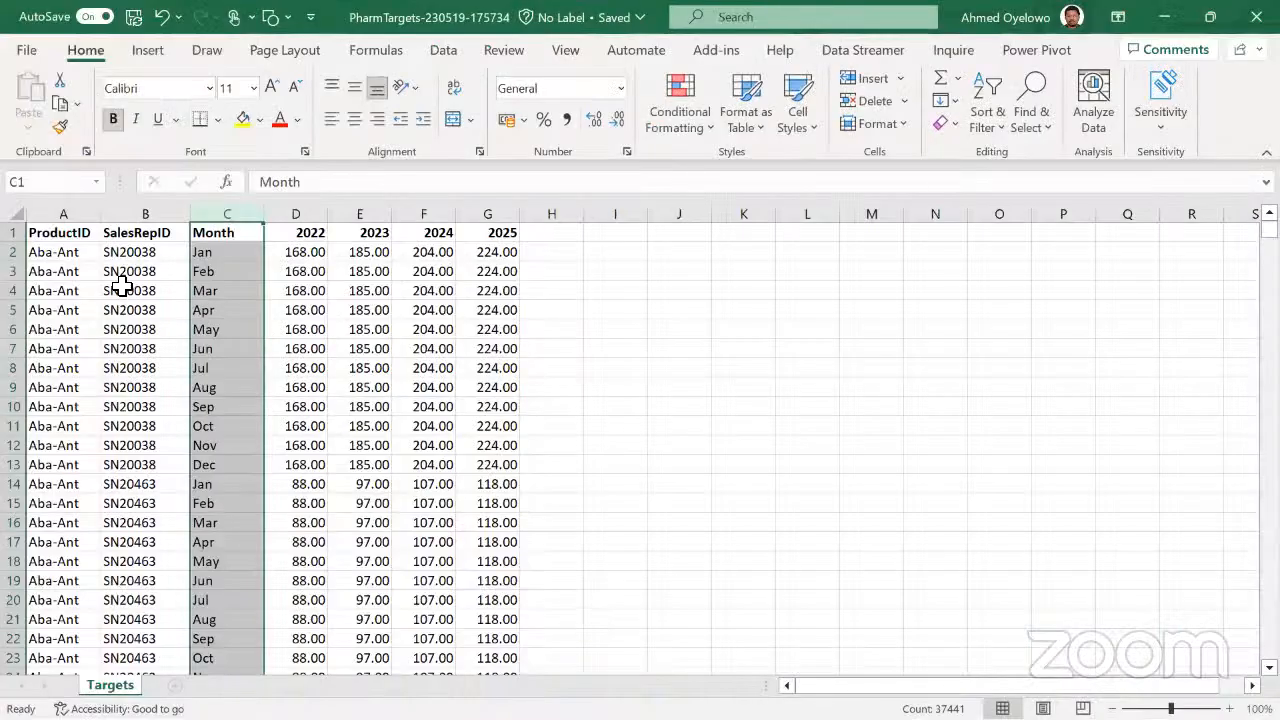
Examine the full ProductID, SalesRepID and Month columns of the Targets sheet one after another
left_click(125, 288)
key("ctrl+Up")
key("Left")
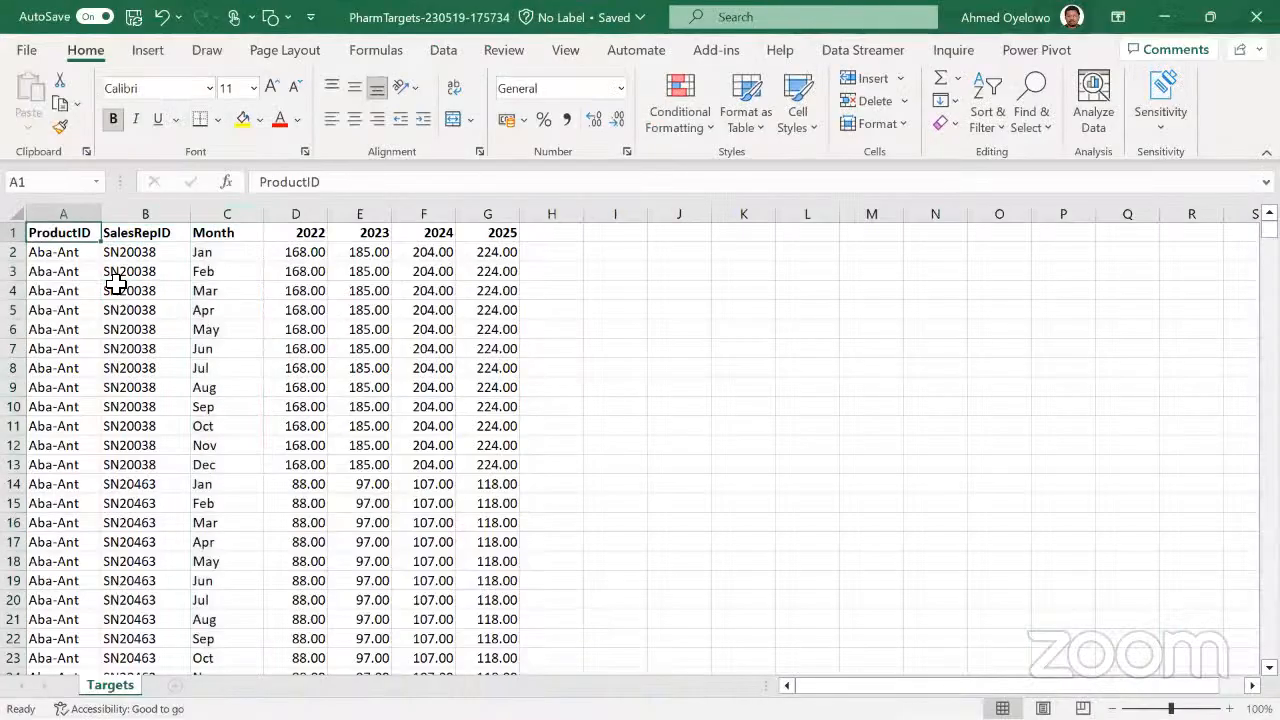
key("ctrl+shift+Down")
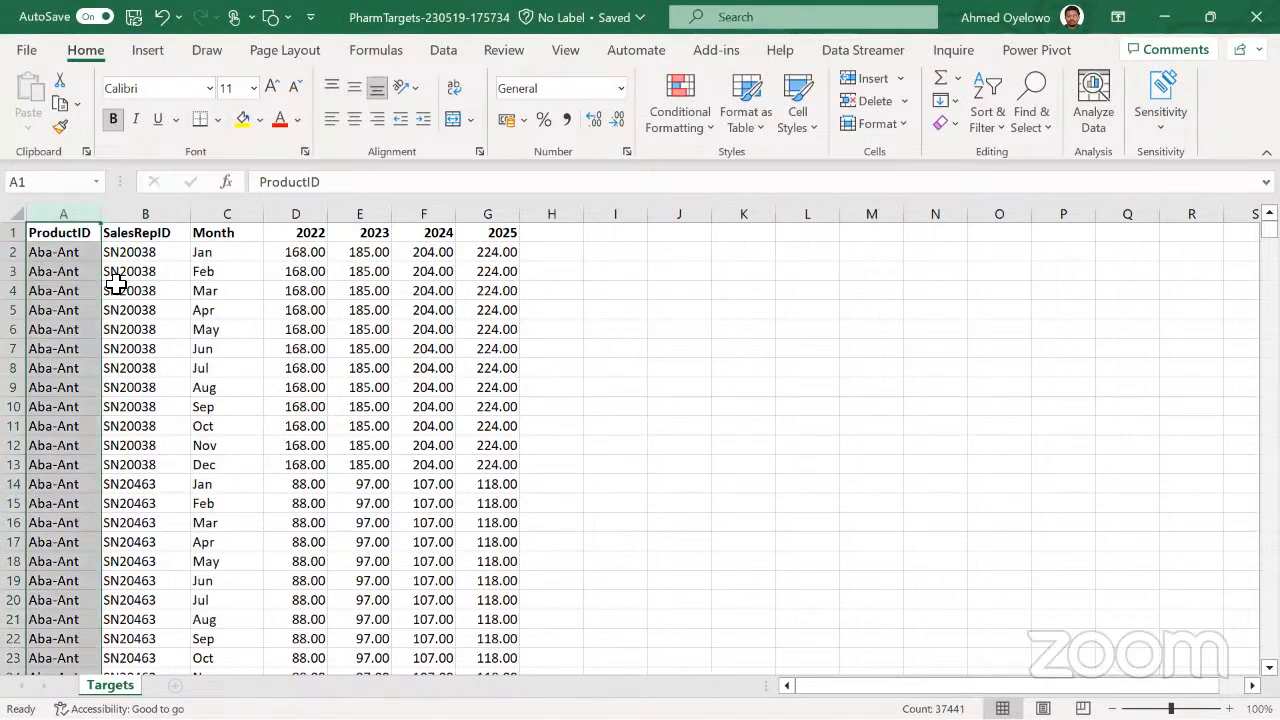
key("Right")
key("ctrl+shift+Down")
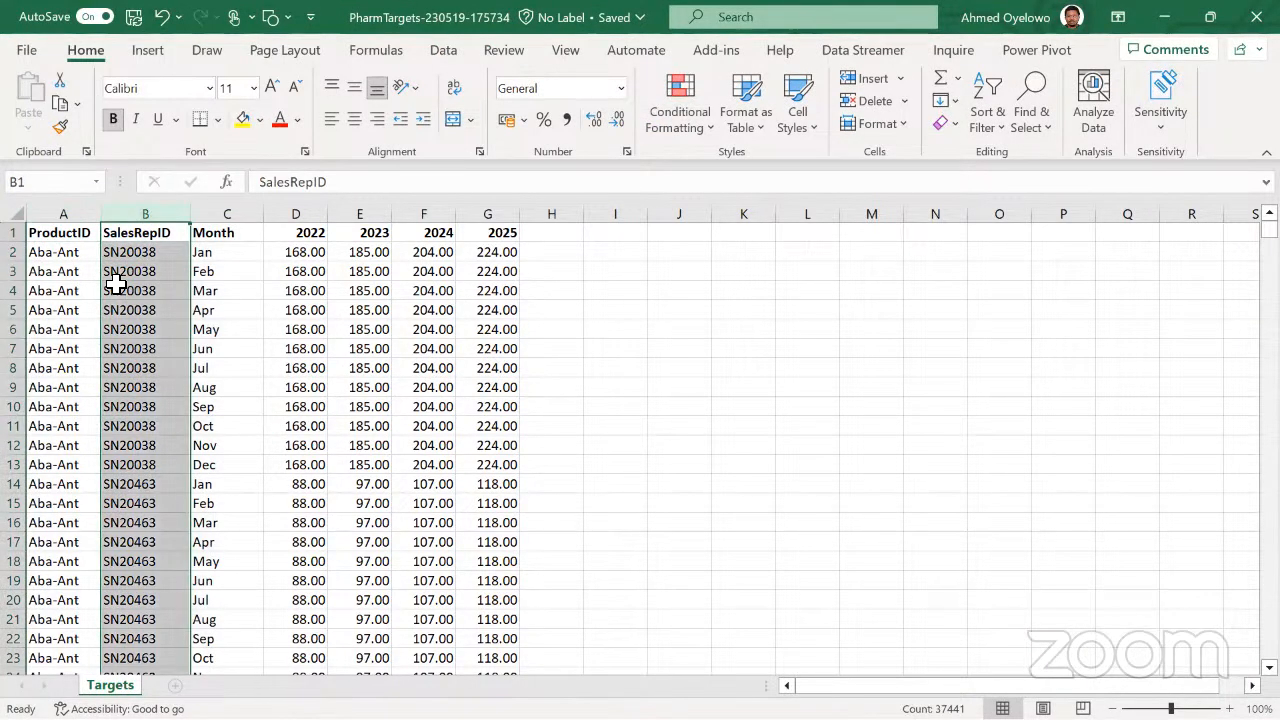
key("Right")
key("ctrl+shift+Down")
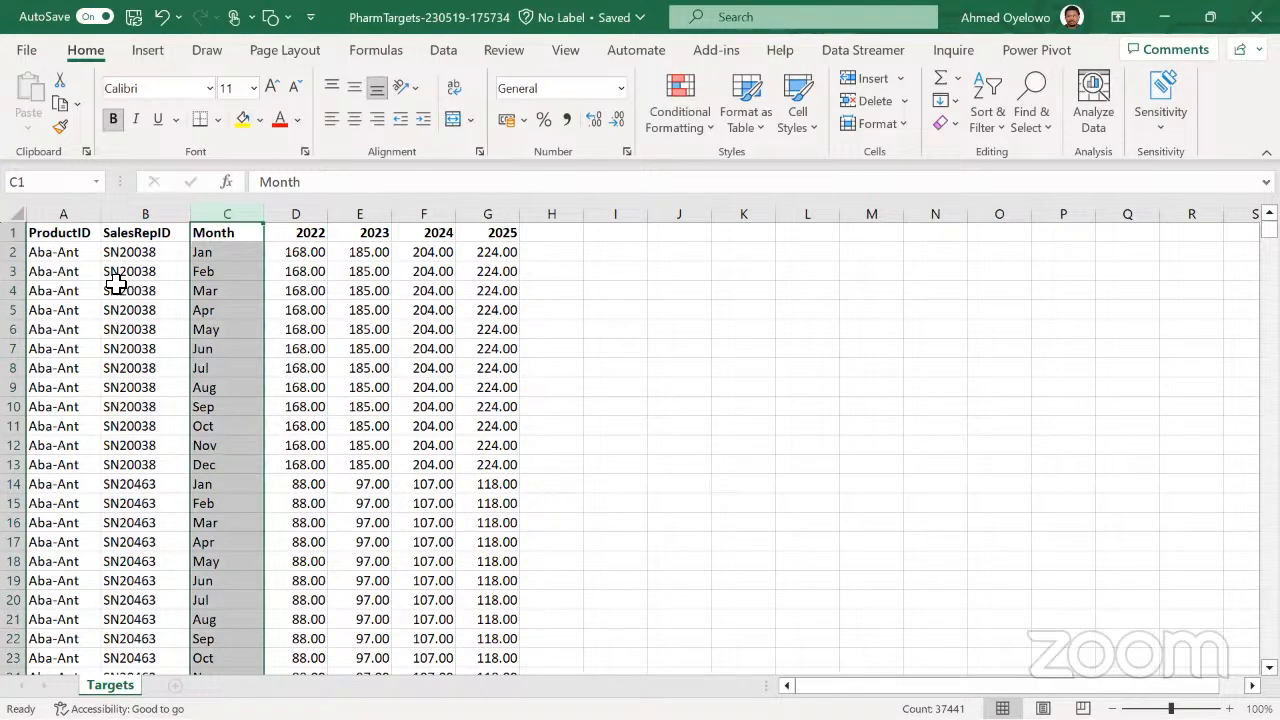
Inspect the year headers 2022 to 2025 in the Targets sheet and return to the first cell
key("ctrl+shift+Up")
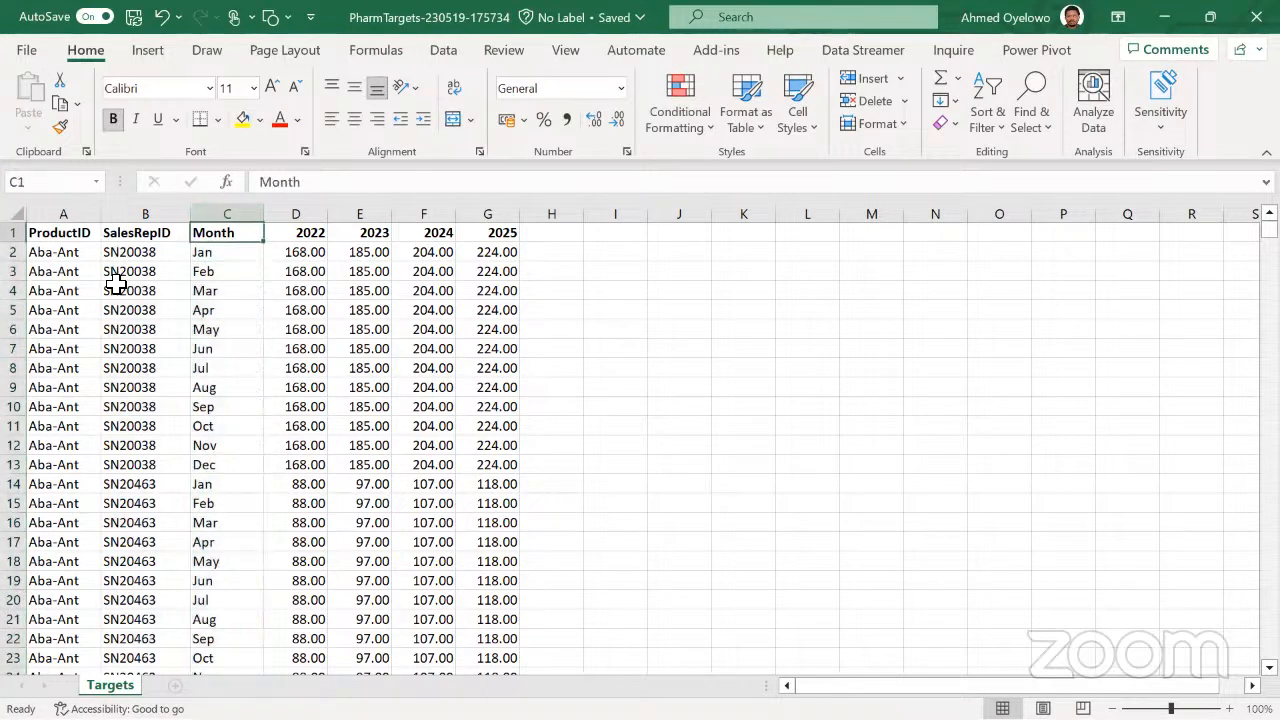
key("Right")
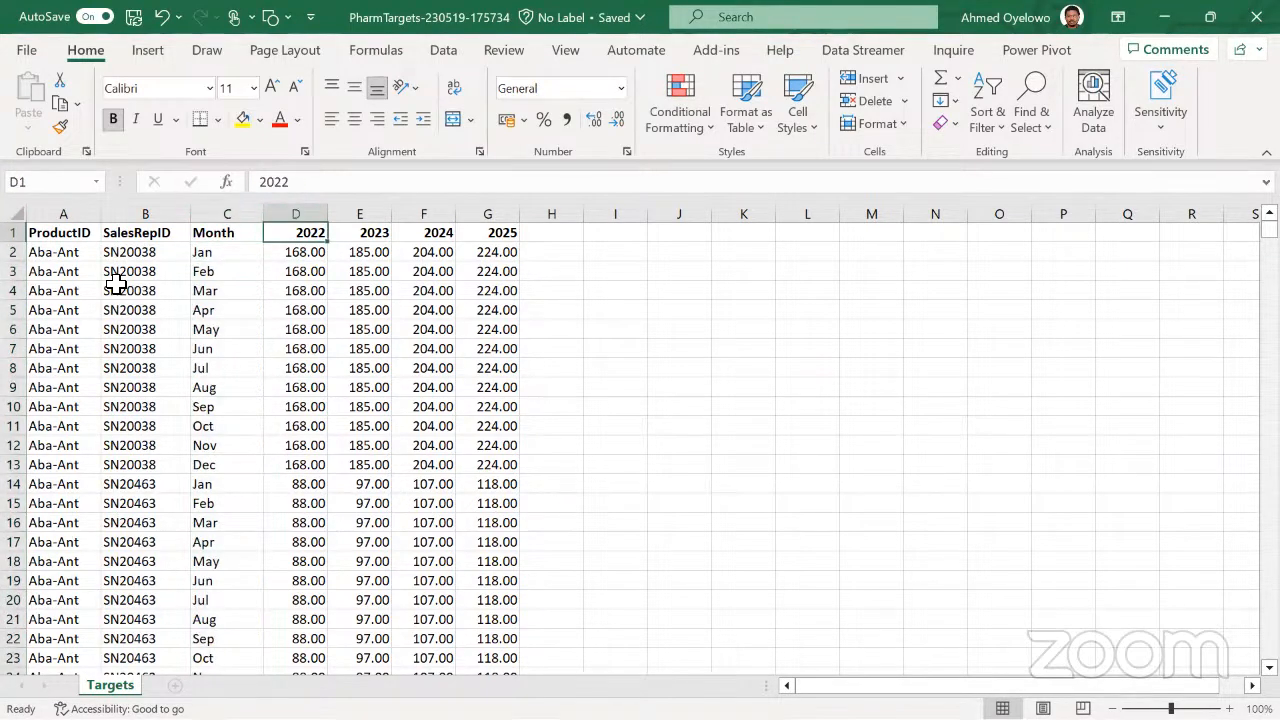
key("shift+Right")
key("shift+Right")
key("shift+Right")
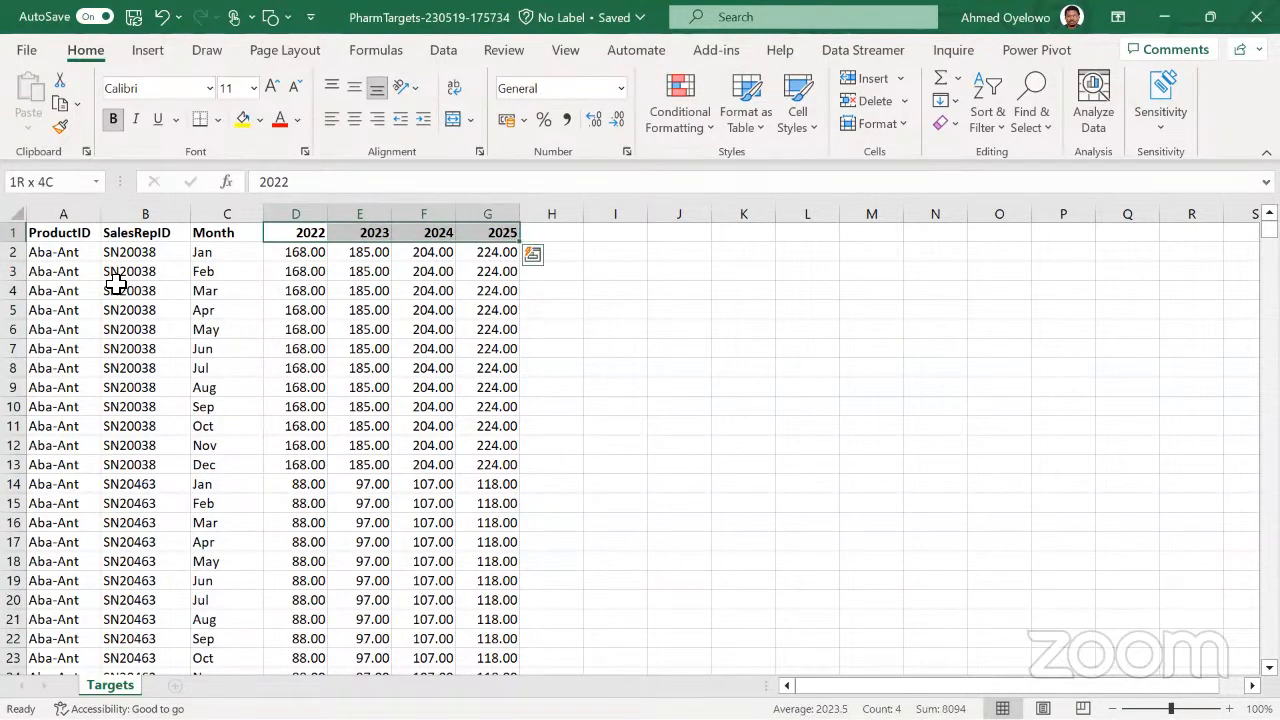
key("ctrl+Home")
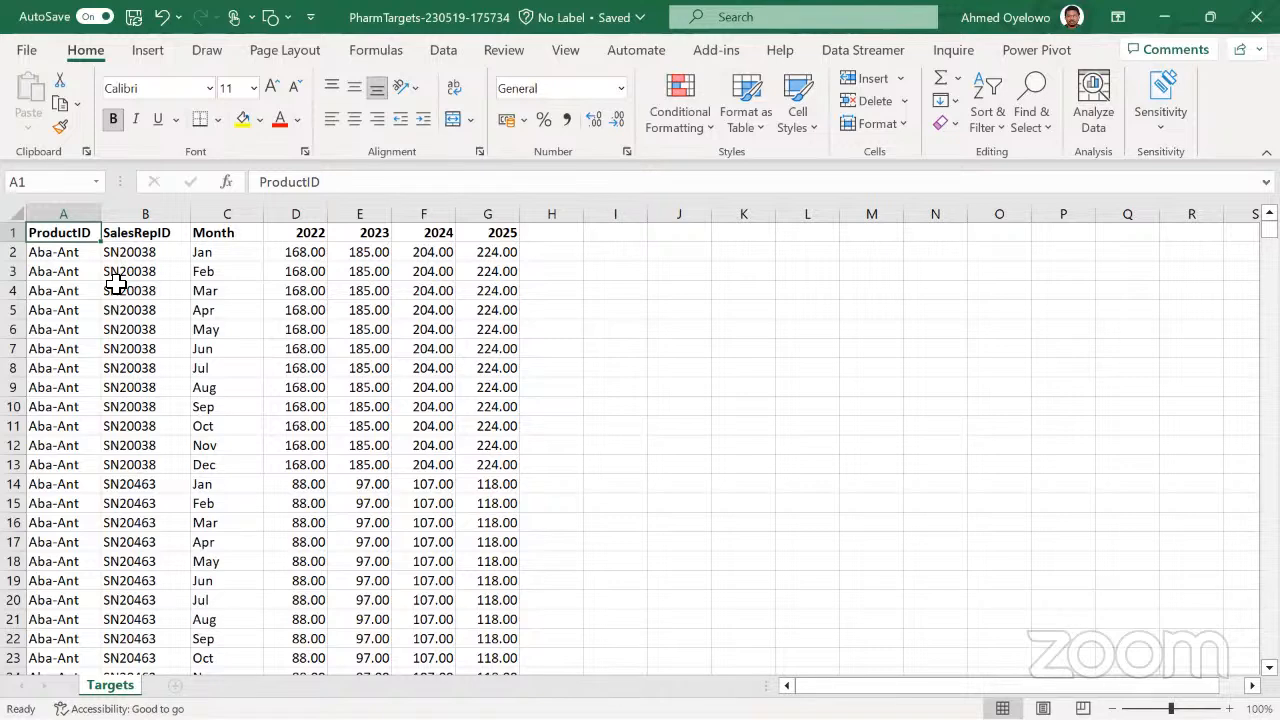
Compare the three descriptive columns with the separate year columns in the Targets sheet, including the 2022 target values
left_click(63, 207)
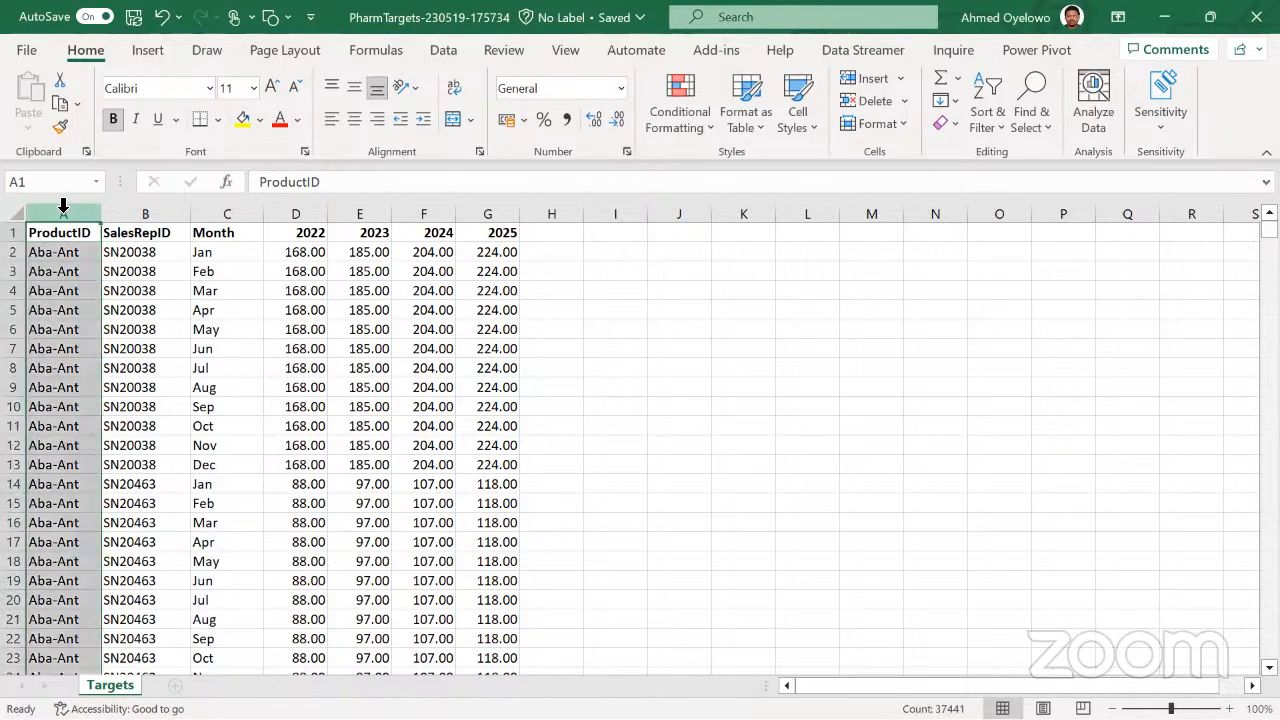
left_click(153, 211)
left_click(237, 212)
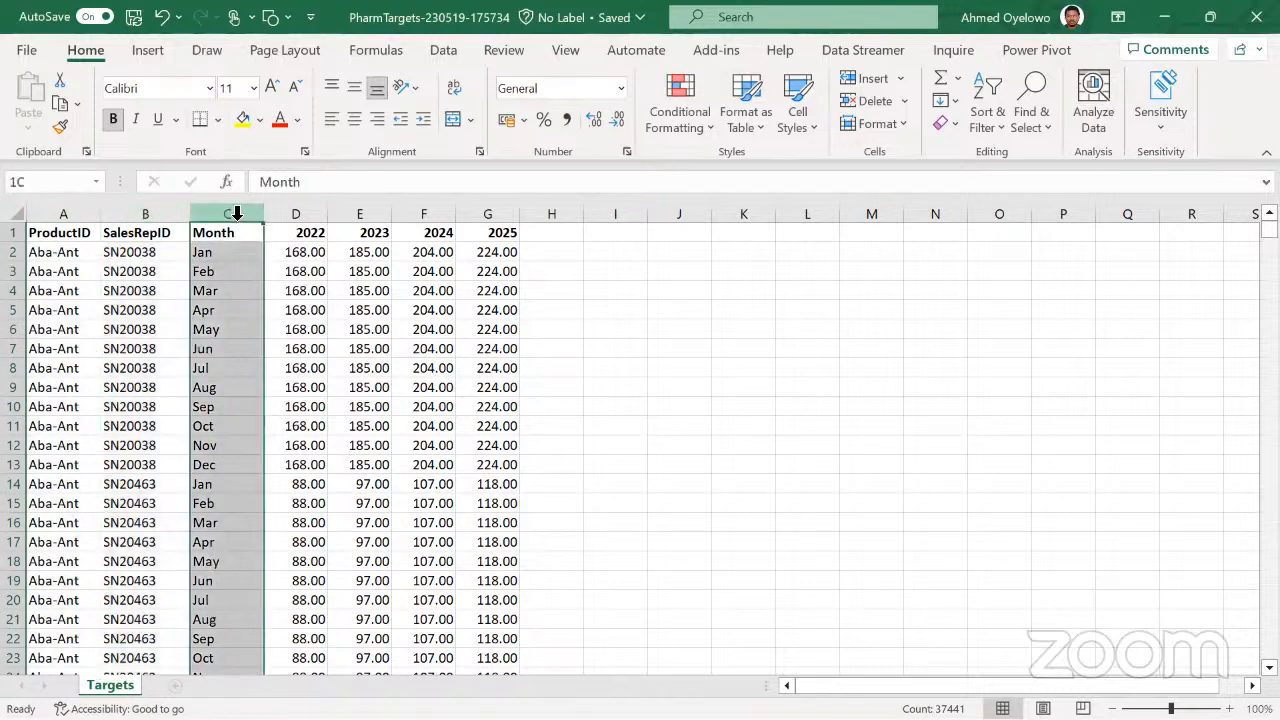
left_click_drag(300, 234, 497, 232)
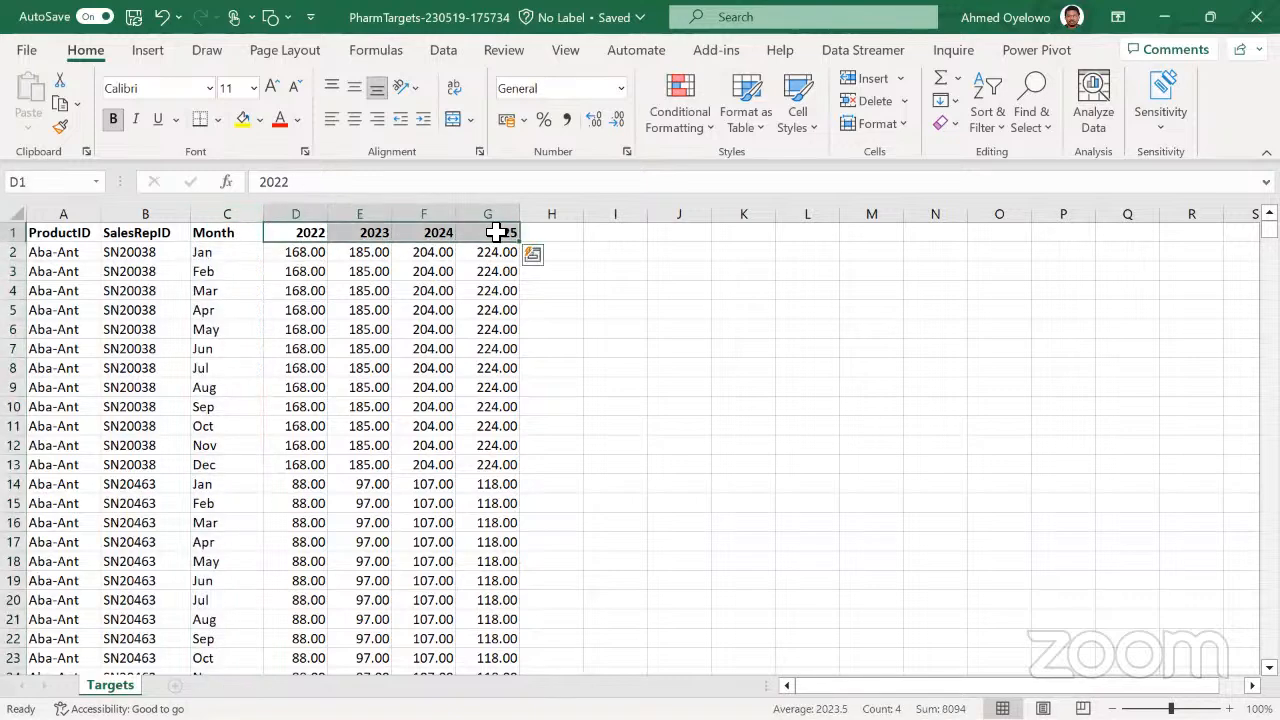
left_click(292, 214)
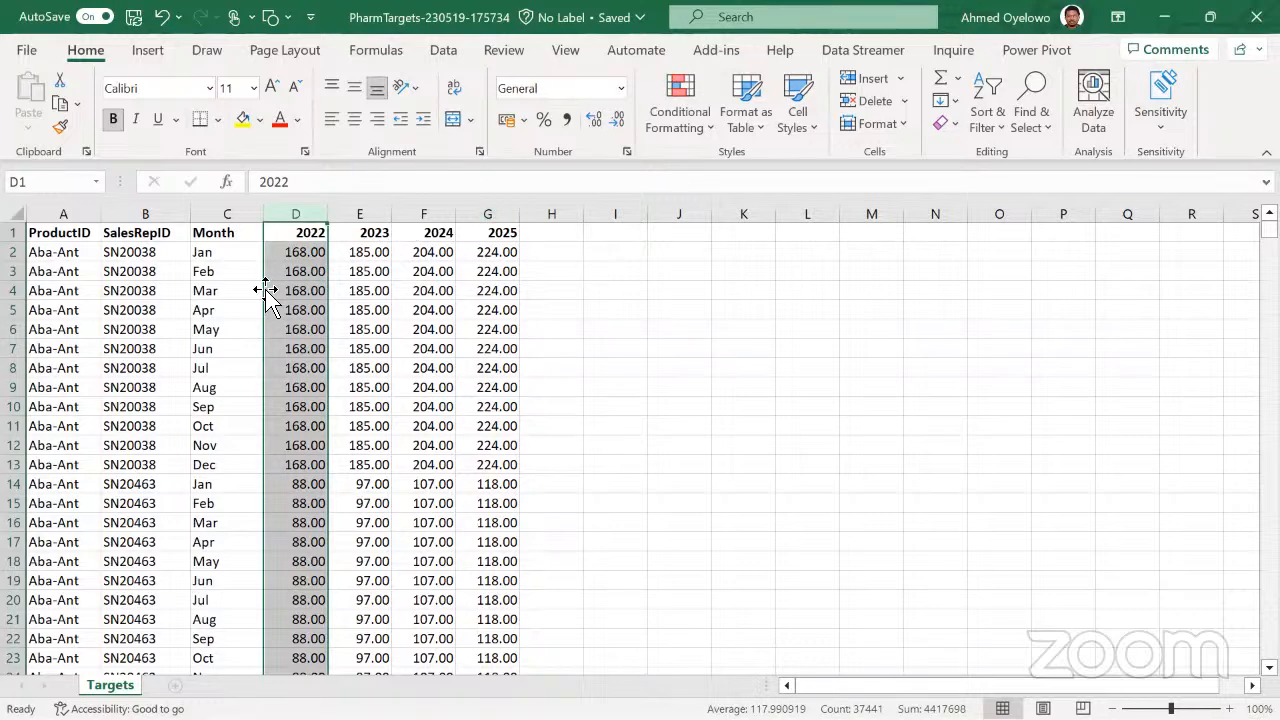
left_click(299, 239)
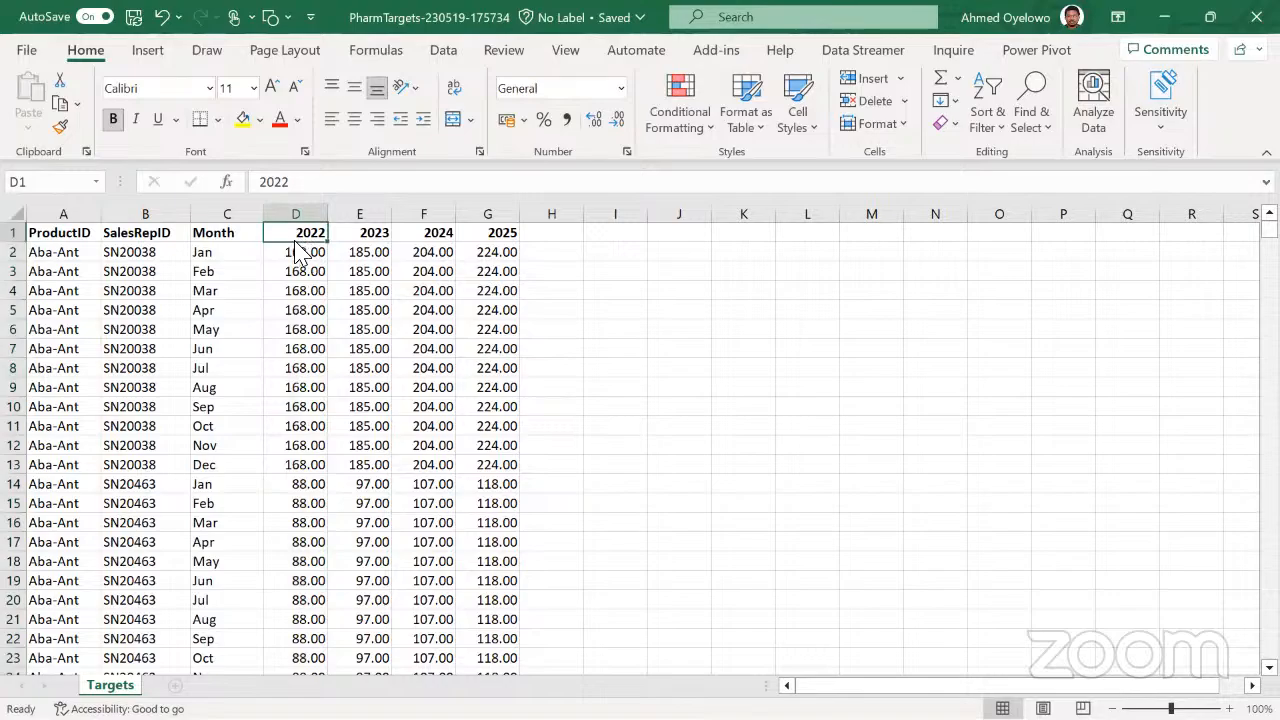
Switch to the Power Query Editor and delete the Actual, Monthly Target, Merge1 and Annual Target queries
key("alt+Tab")
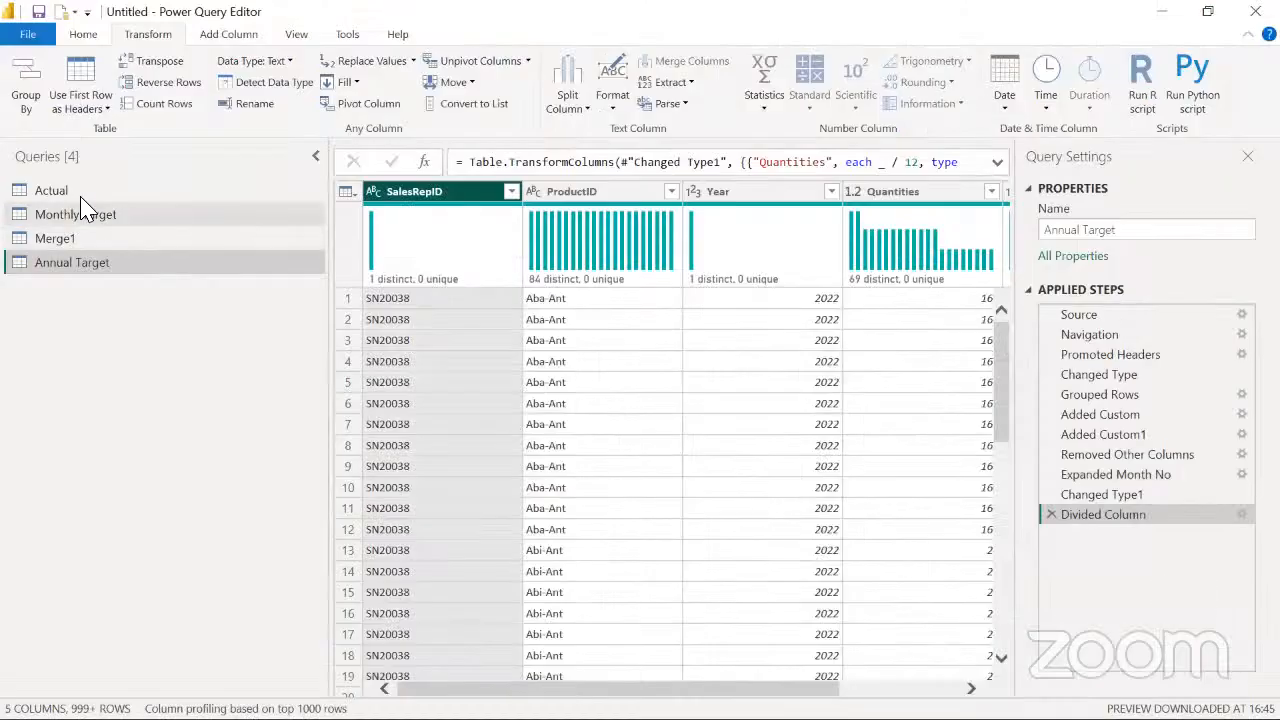
left_click(82, 196)
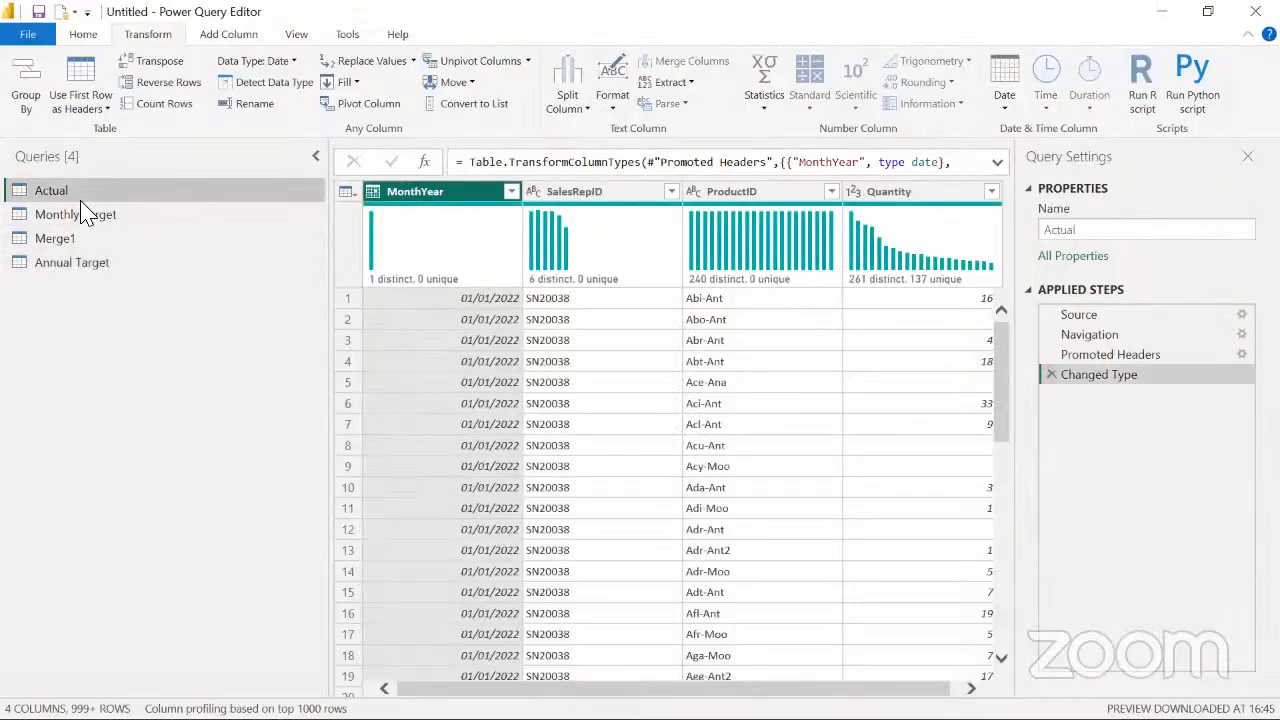
left_click(114, 268, "shift")
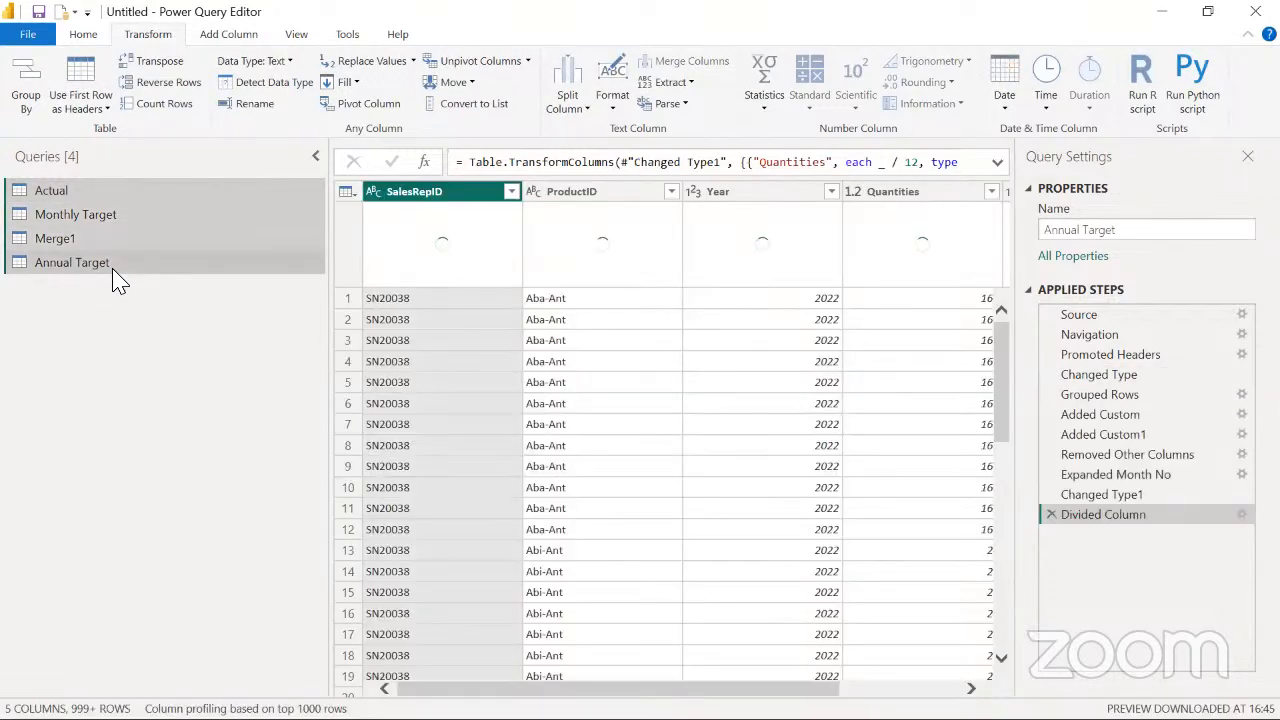
right_click(114, 272)
left_click(193, 330)
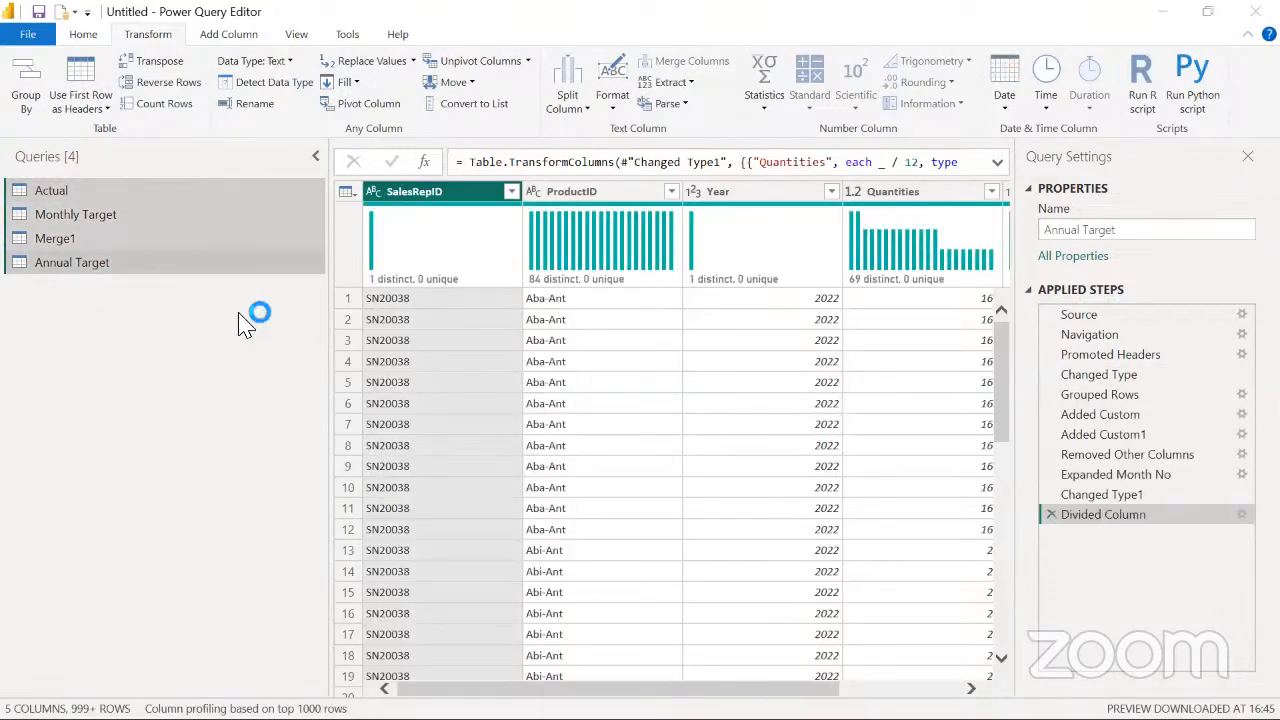
left_click(708, 410)
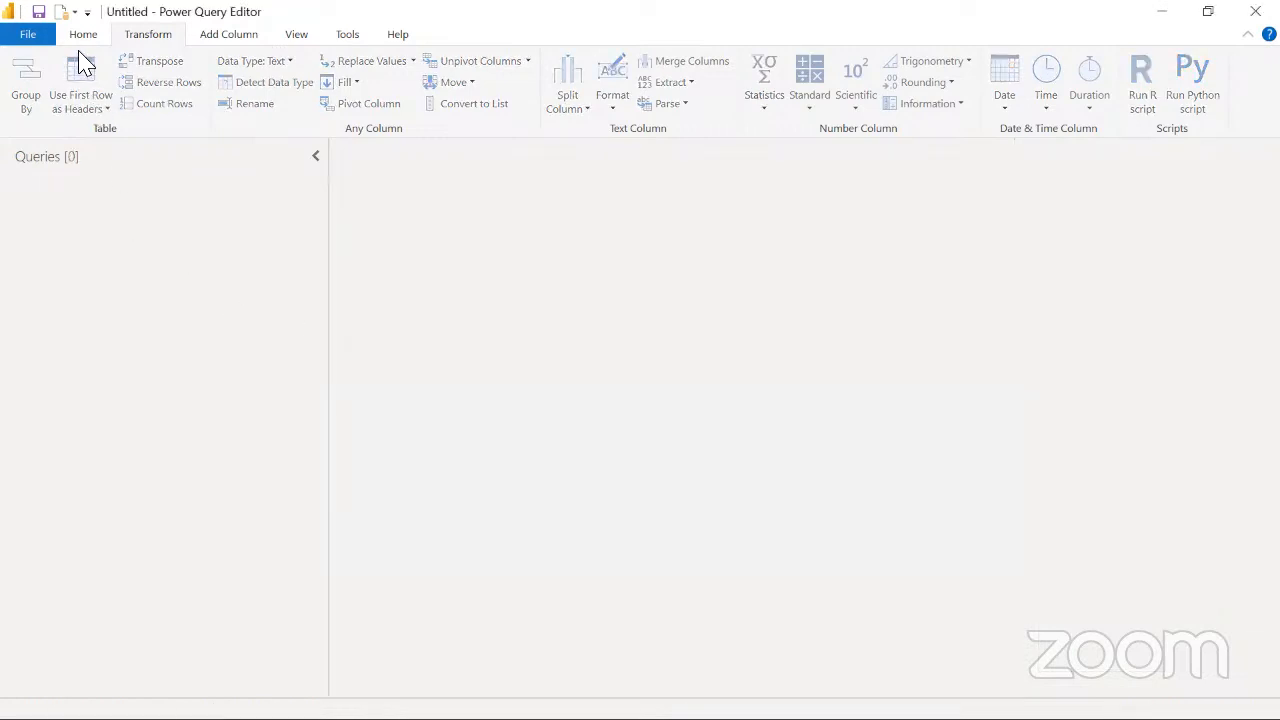
left_click(82, 36)
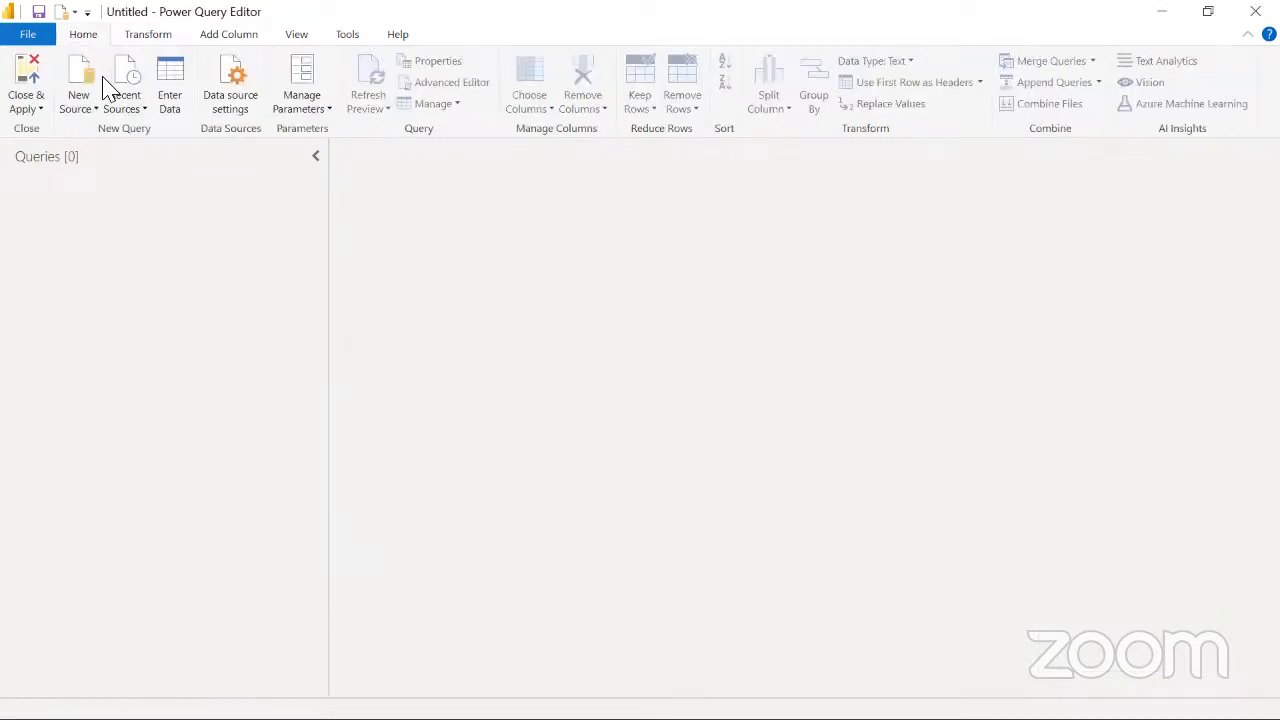
left_click(92, 118)
left_click(82, 163)
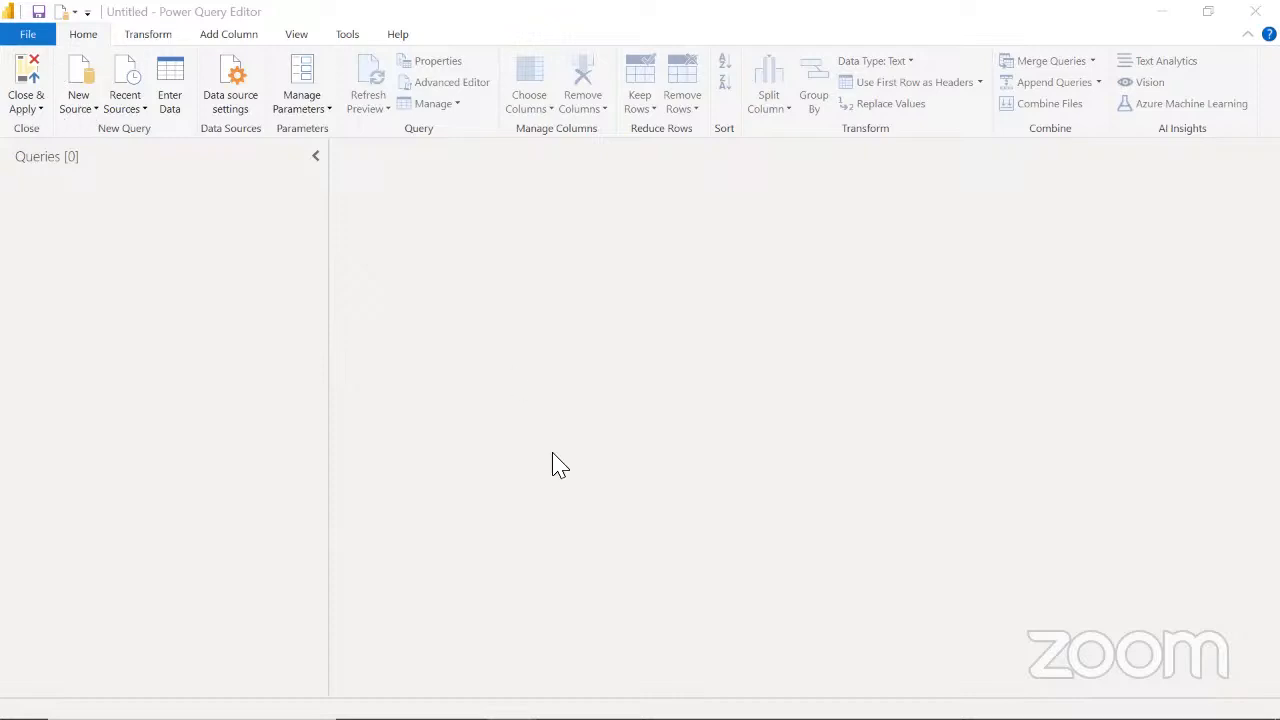
key("alt+Tab")
left_click(400, 253)
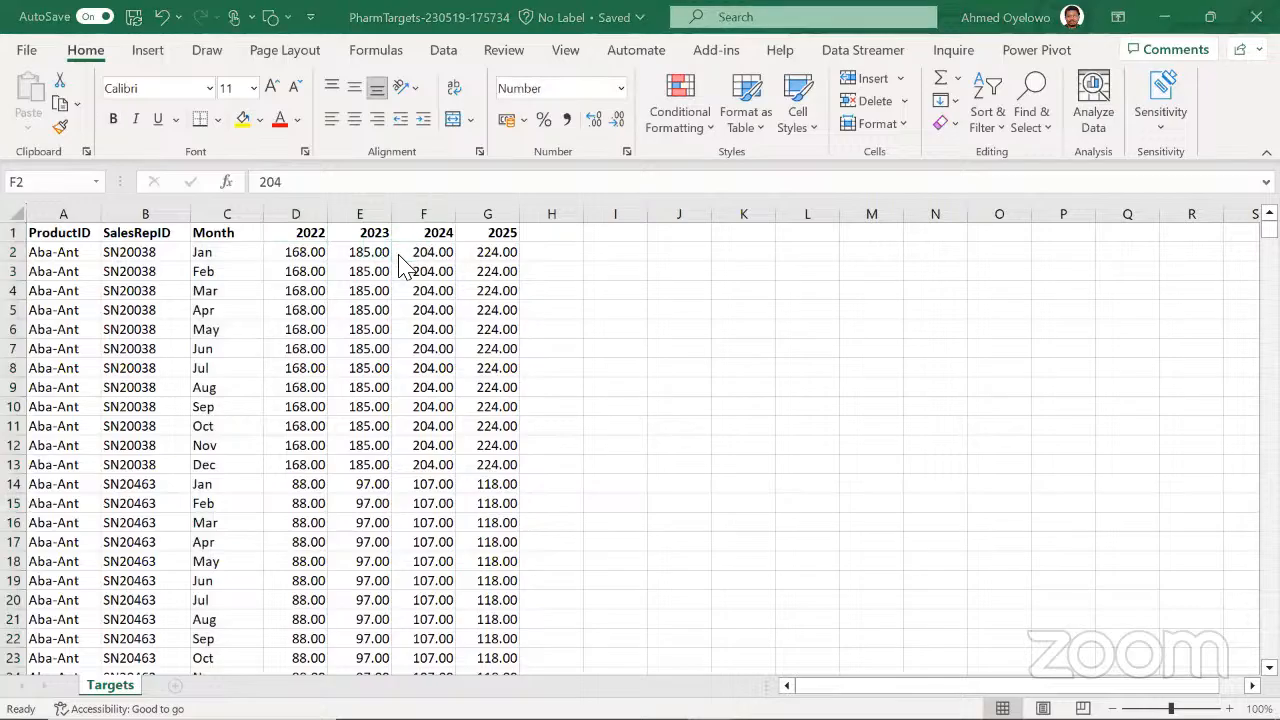
key("alt+Tab")
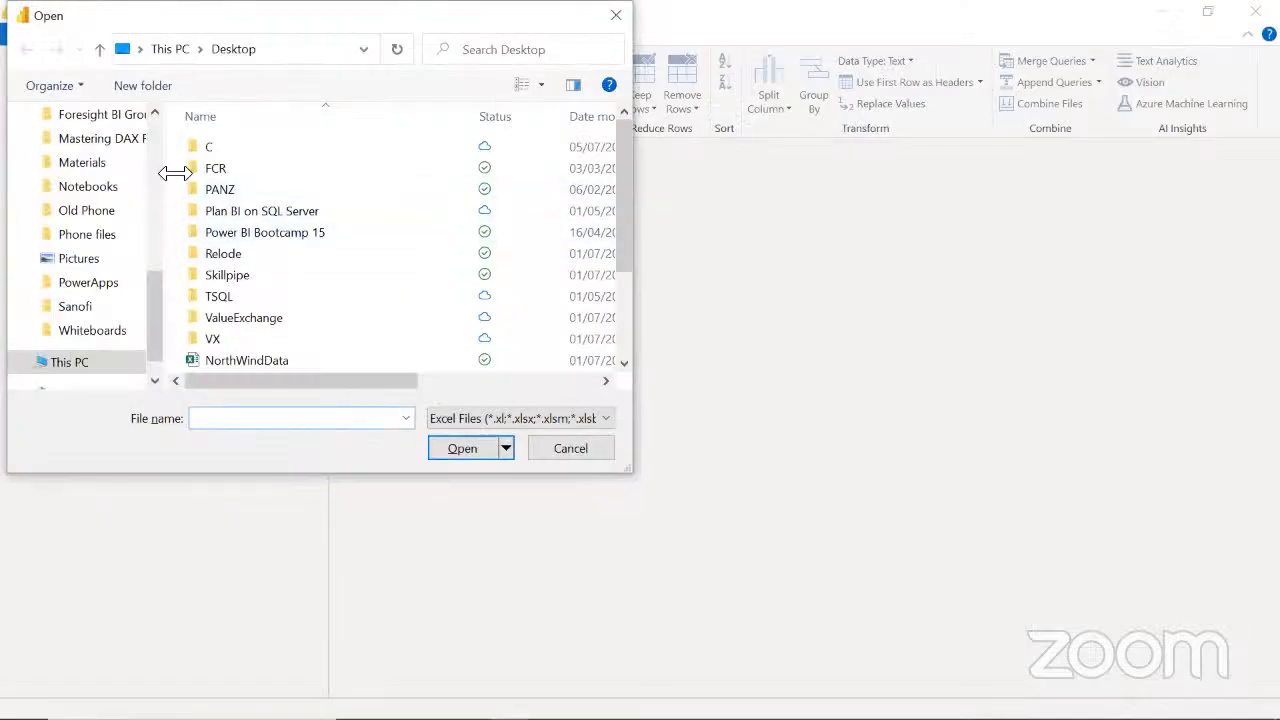
left_click_drag(157, 300, 145, 147)
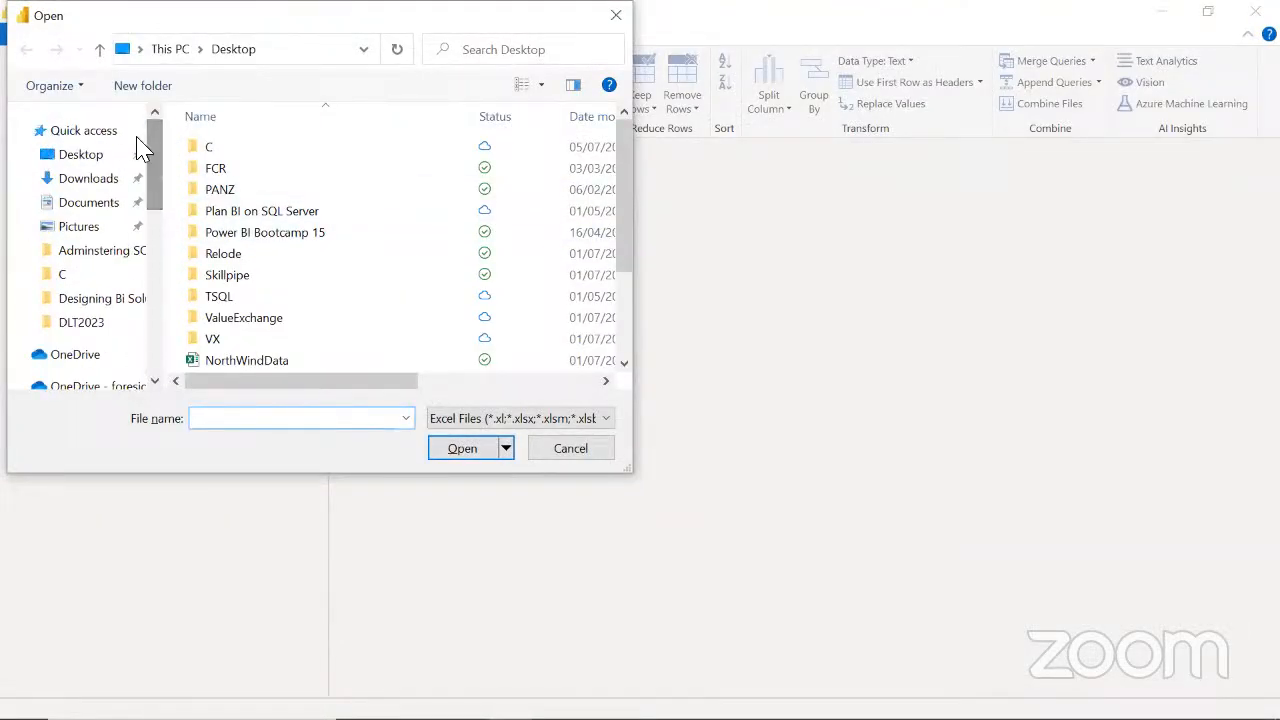
left_click(104, 180)
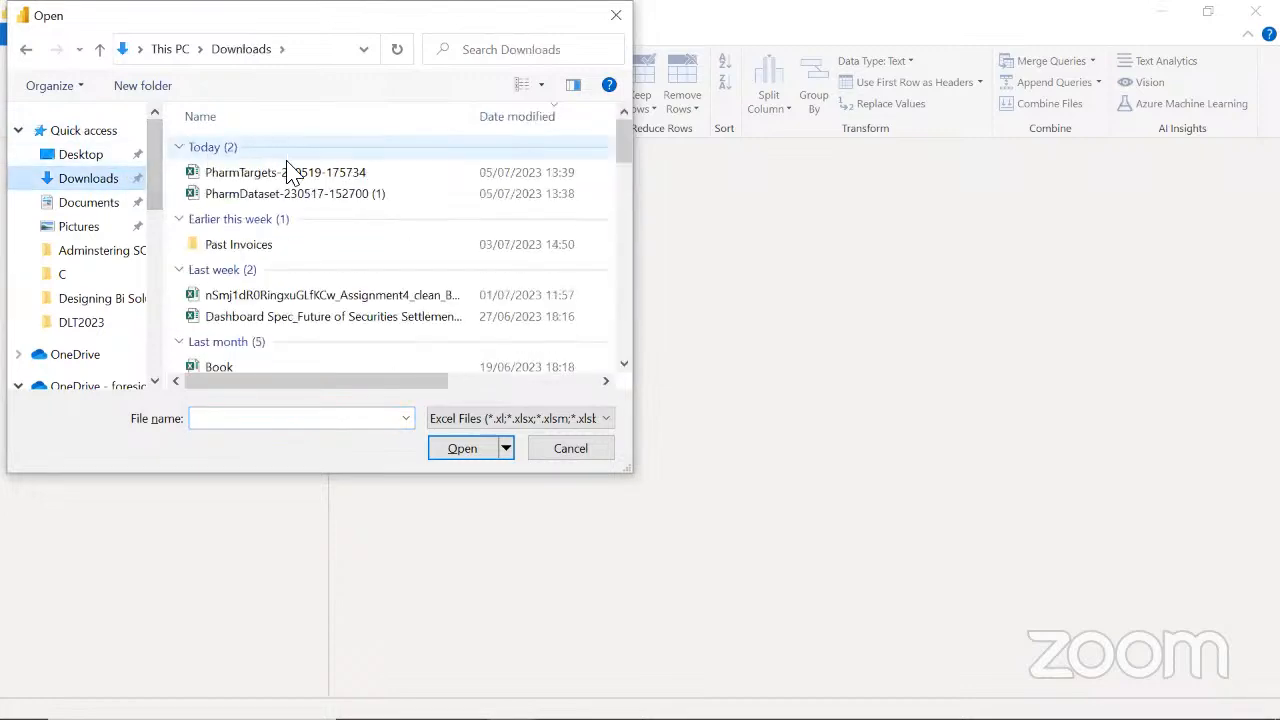
left_click(275, 180)
left_click(460, 449)
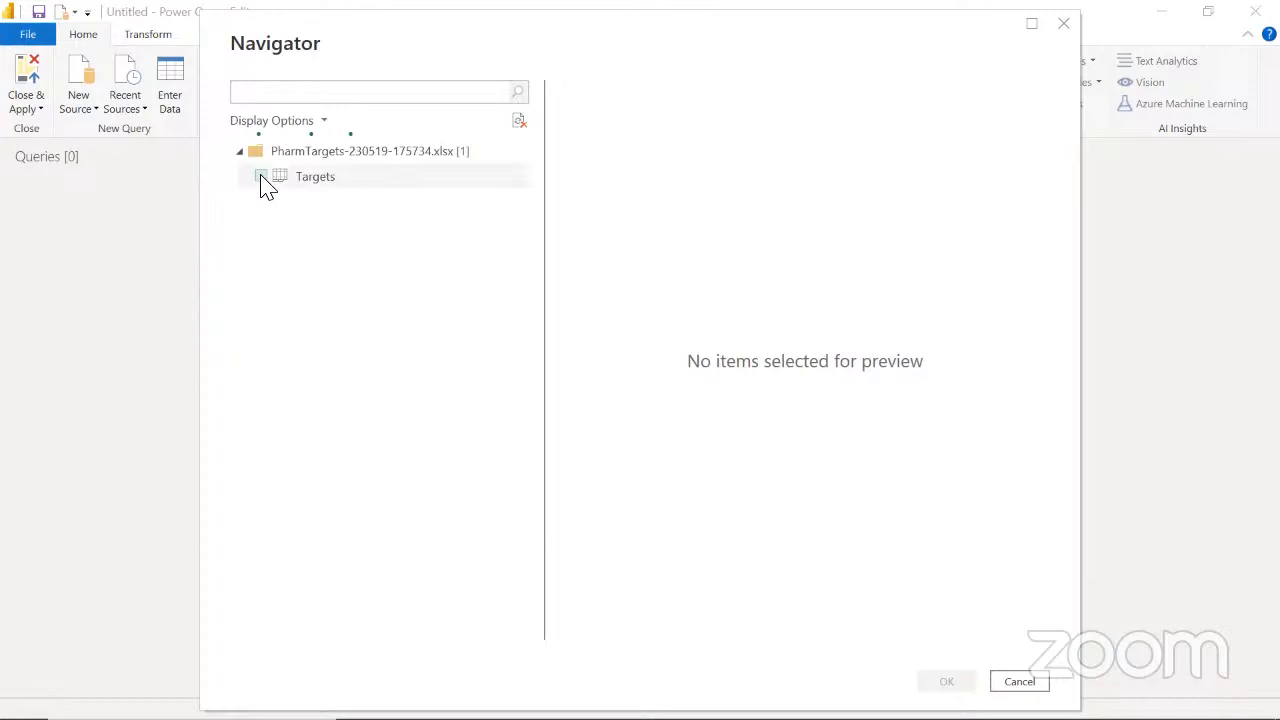
left_click(261, 176)
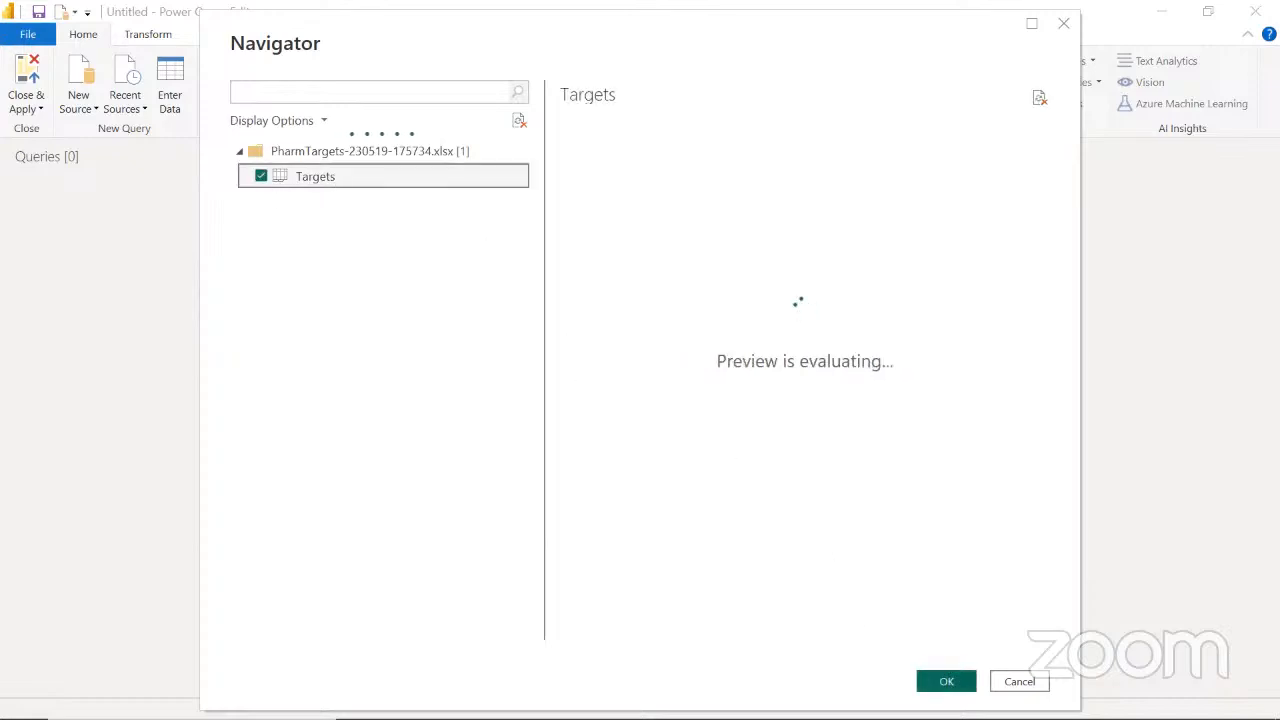
key("alt+Tab")
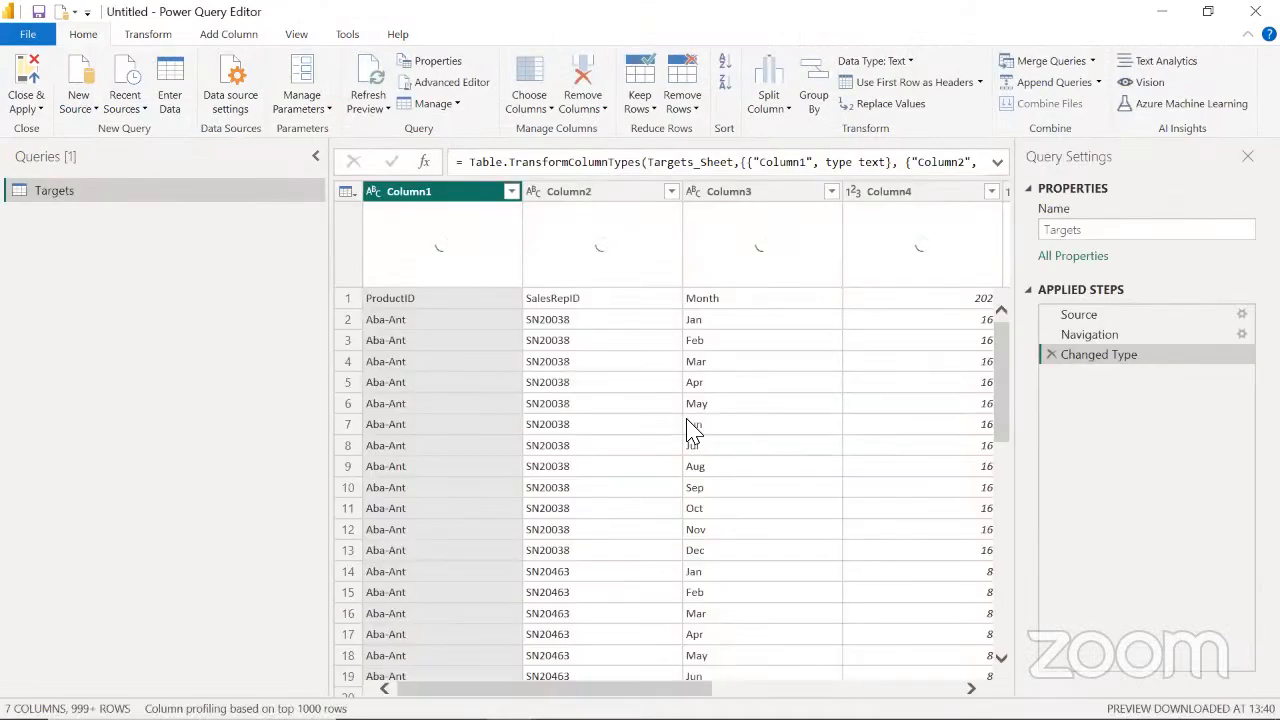
left_click(92, 117)
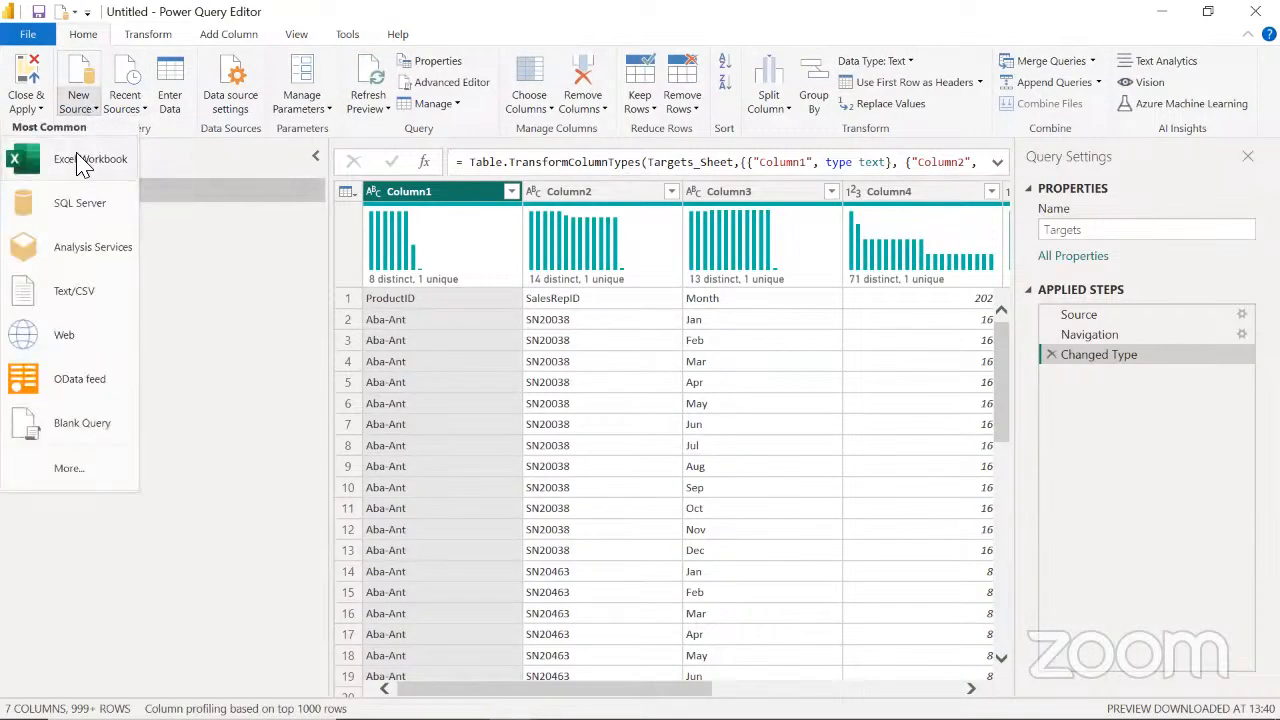
left_click(85, 165)
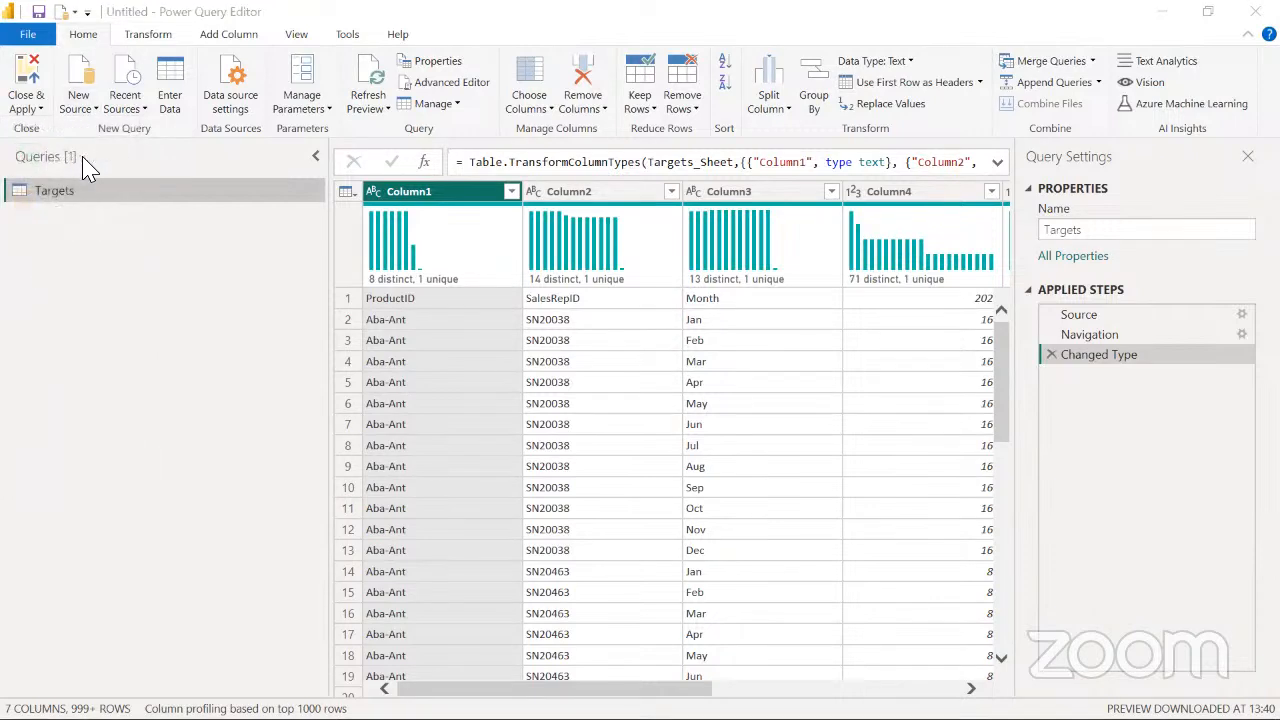
key("alt+Tab")
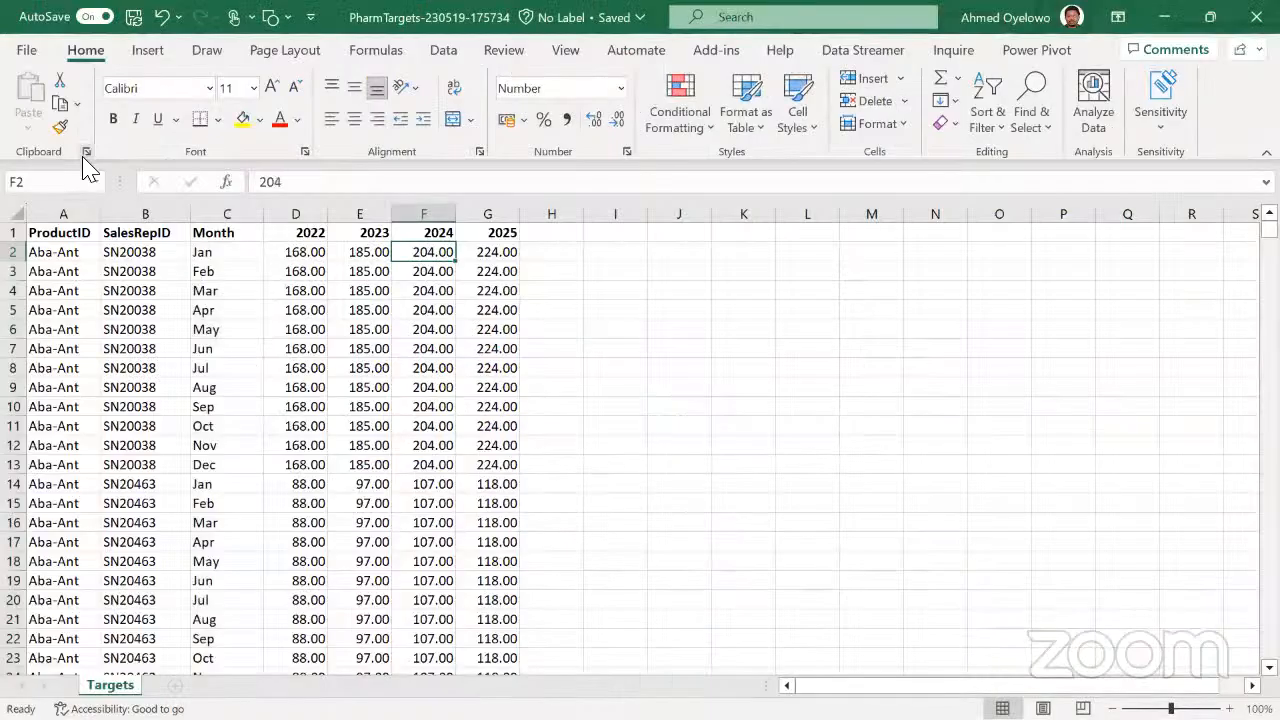
key("alt+Tab")
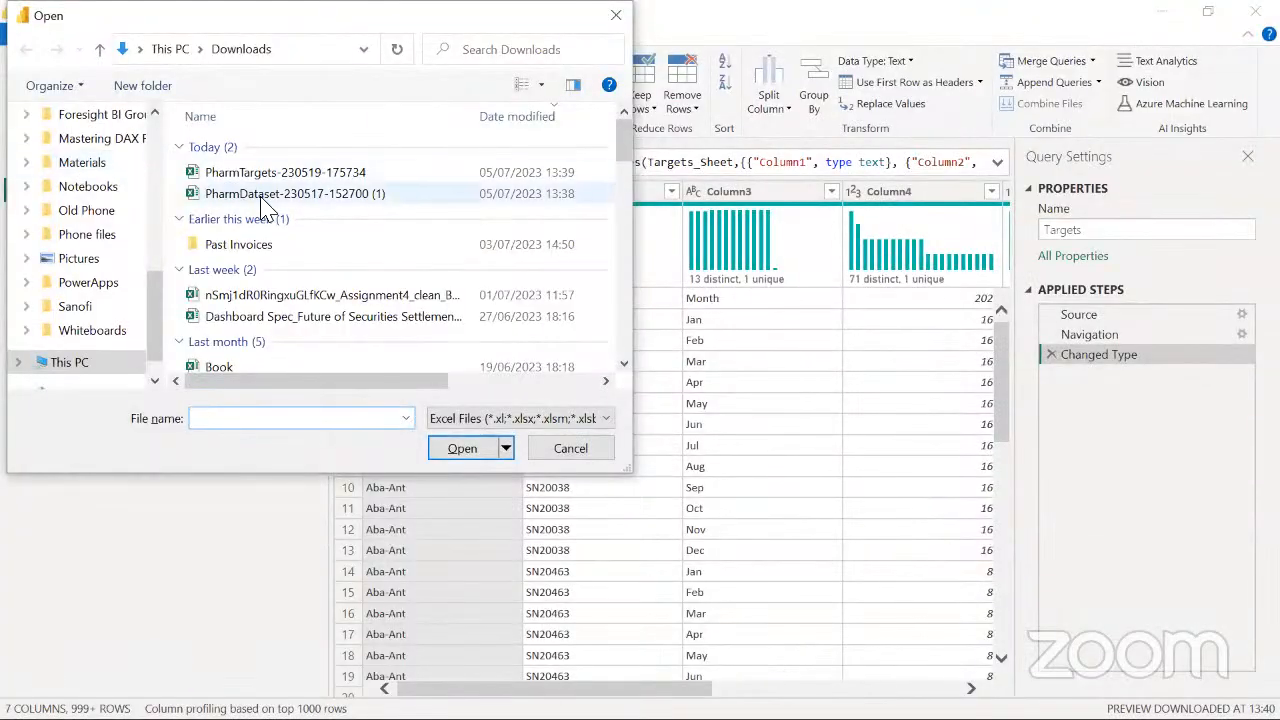
left_click(296, 195)
left_click(462, 448)
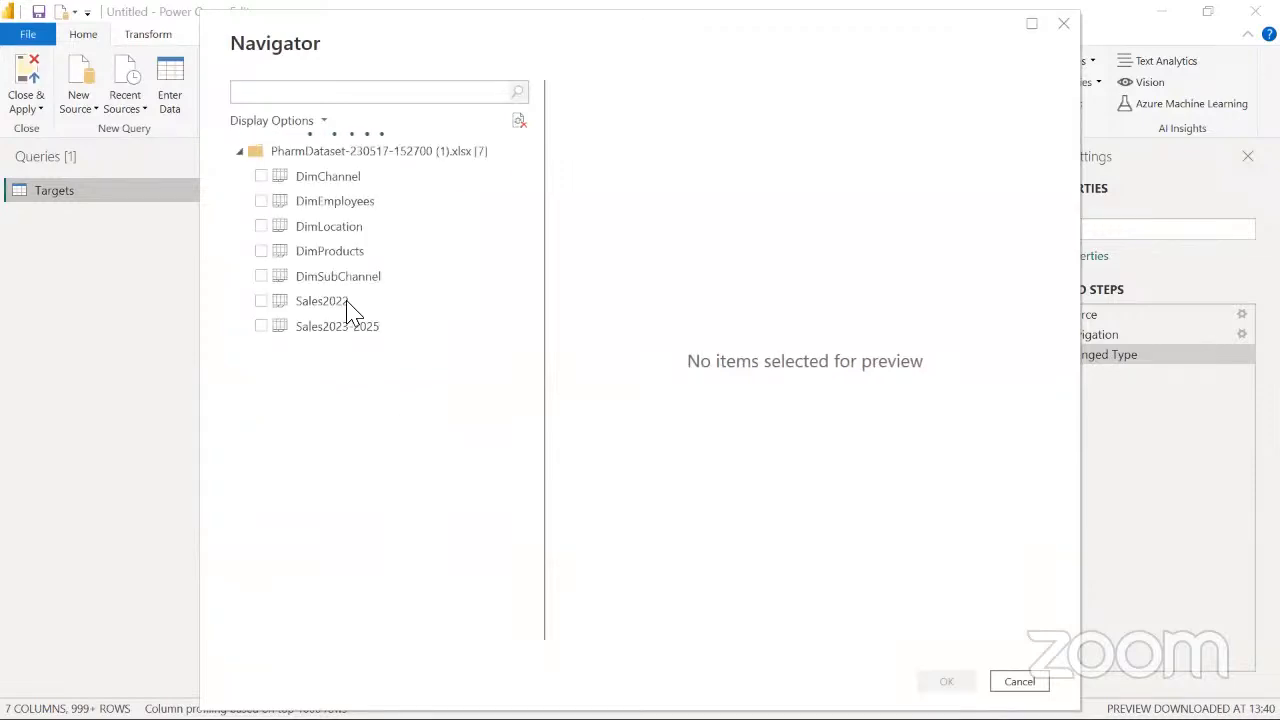
Import the sheets DimChannel, DimEmployees, DimLocation, DimProducts, DimSubChannel, Sales2022 and Sales2023-2025 as new queries
left_click(261, 177)
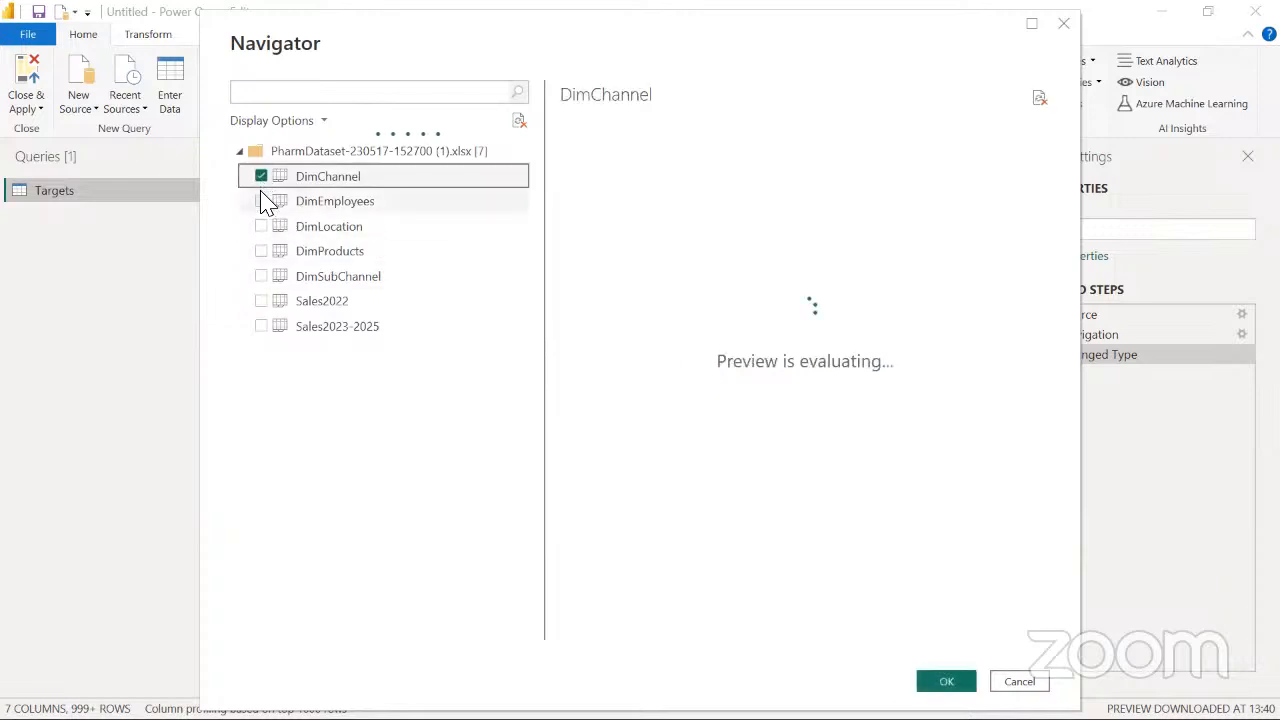
left_click(261, 201)
left_click(261, 226)
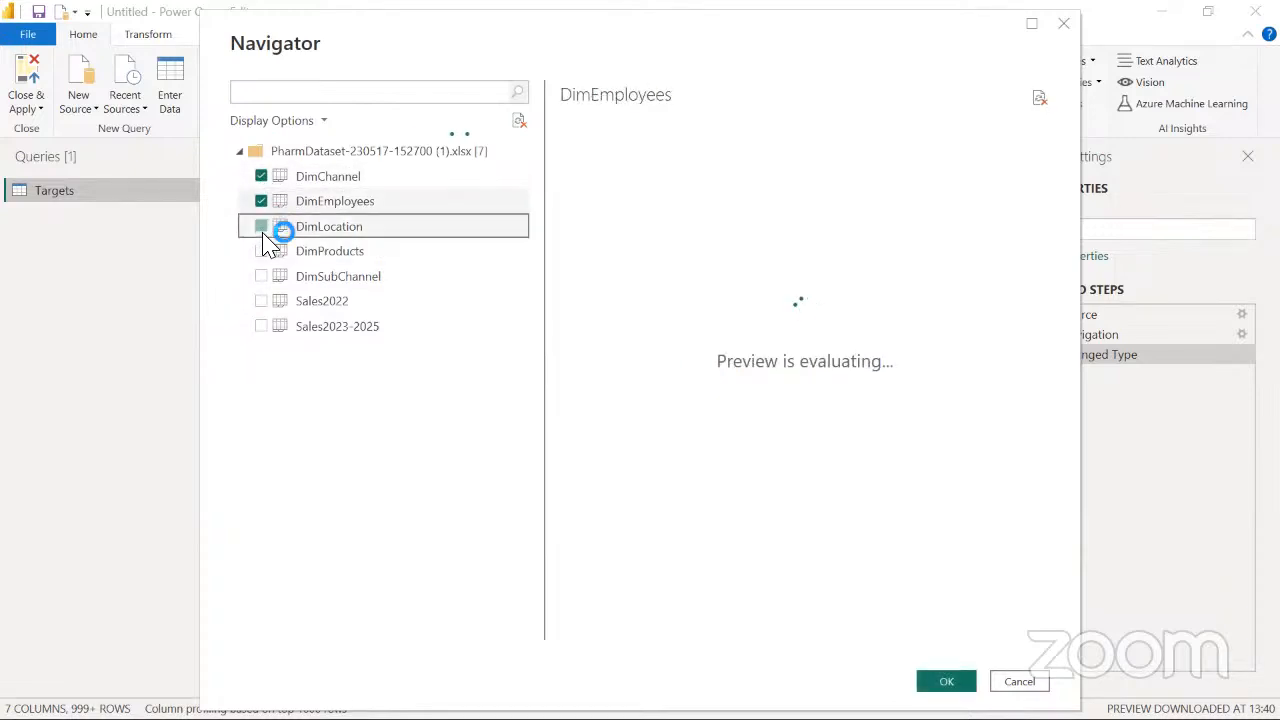
left_click(261, 251)
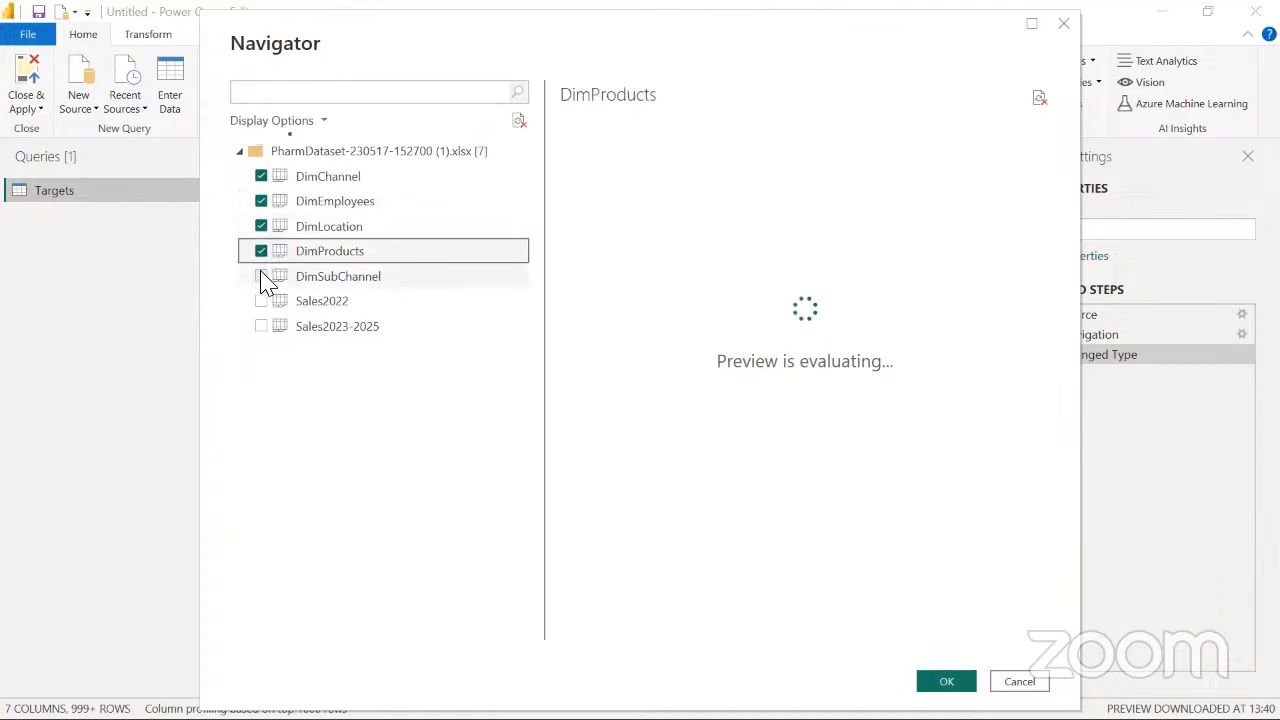
left_click(261, 274)
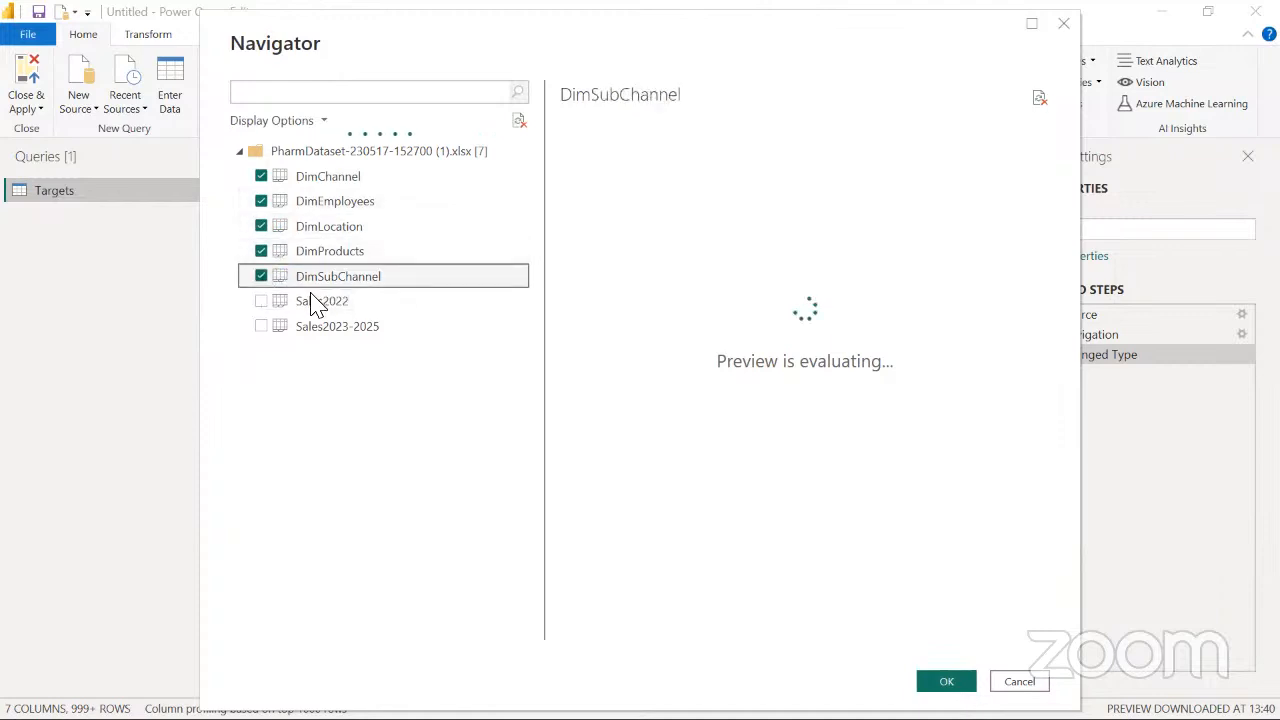
left_click(262, 305)
left_click(262, 330)
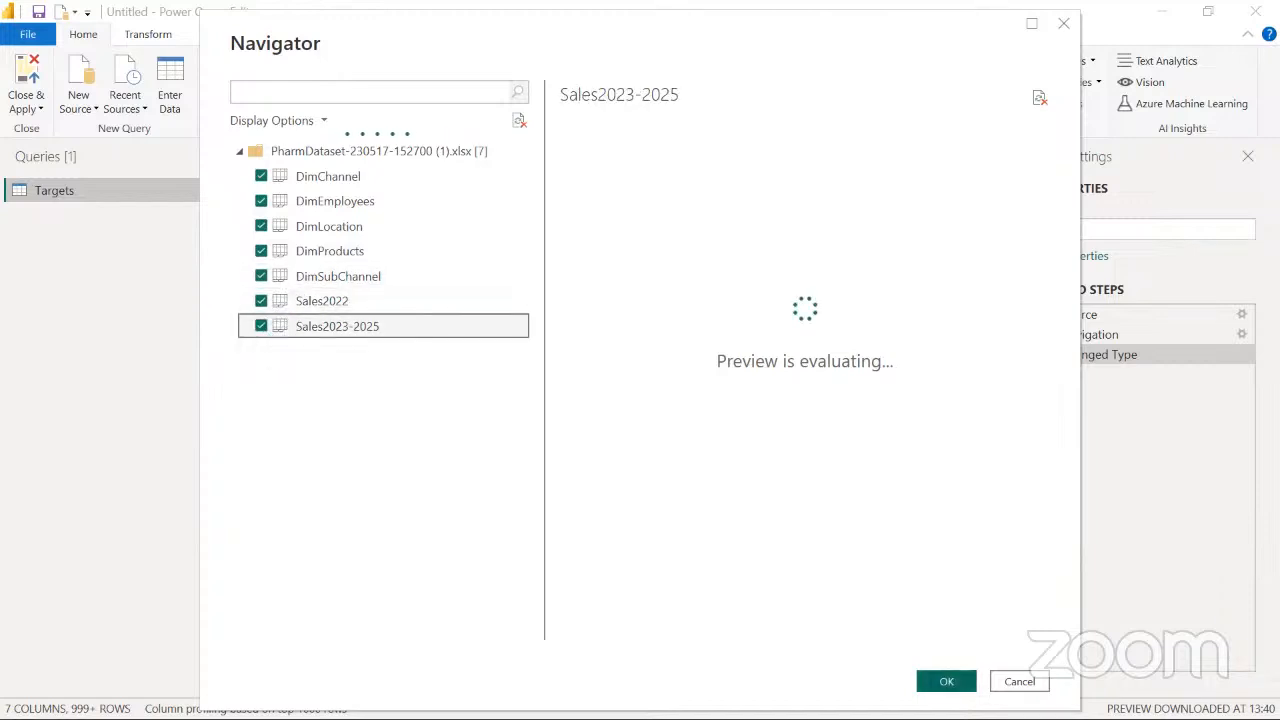
left_click(948, 681)
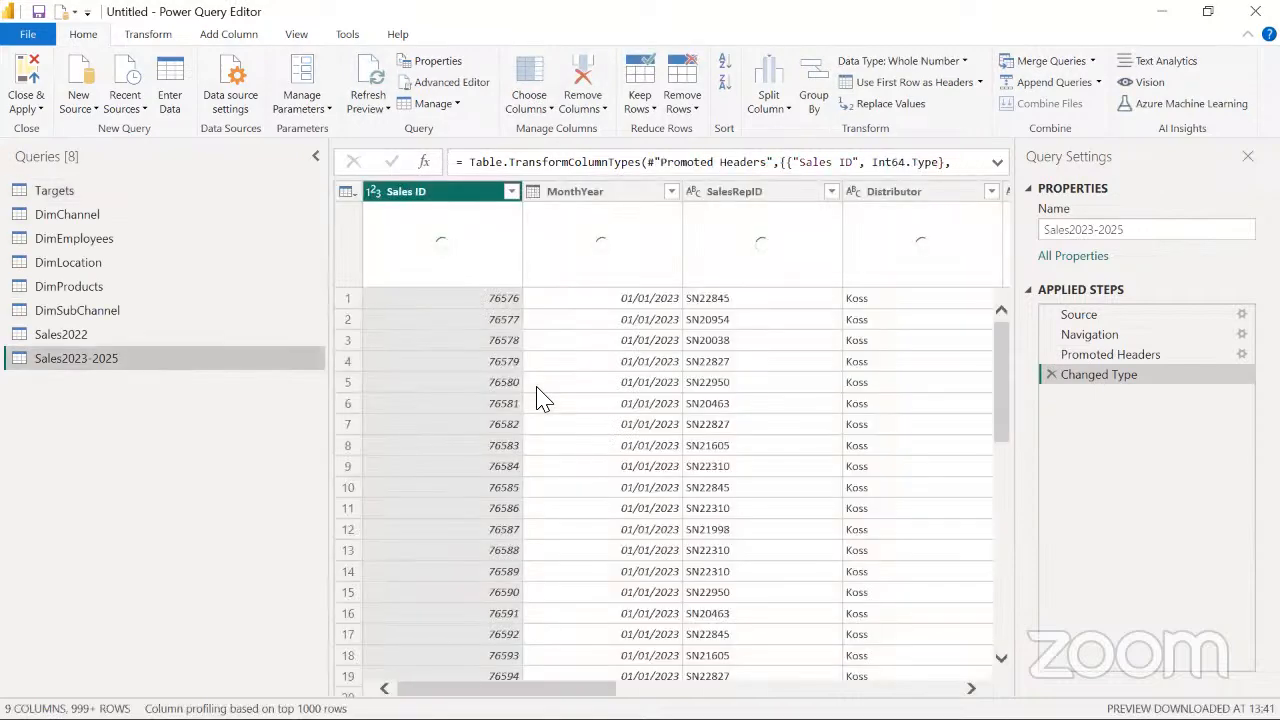
Create a new query group named ETL in the query list
right_click(109, 407)
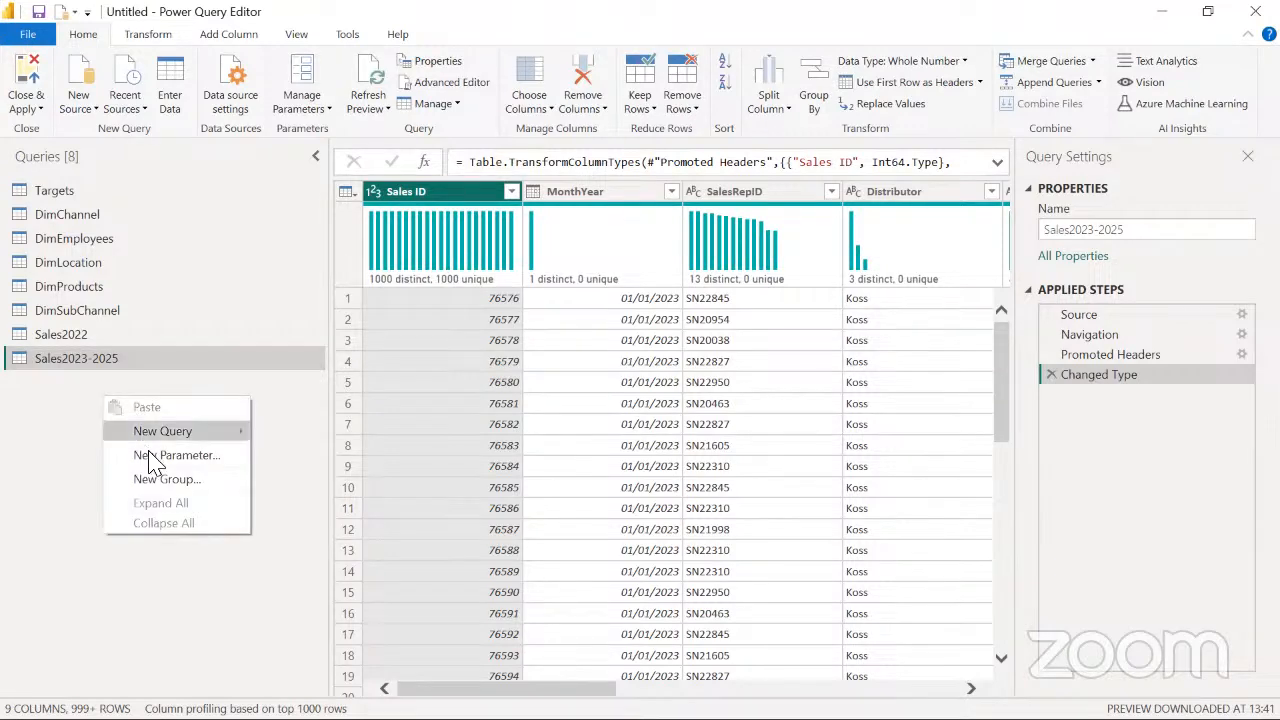
left_click(168, 482)
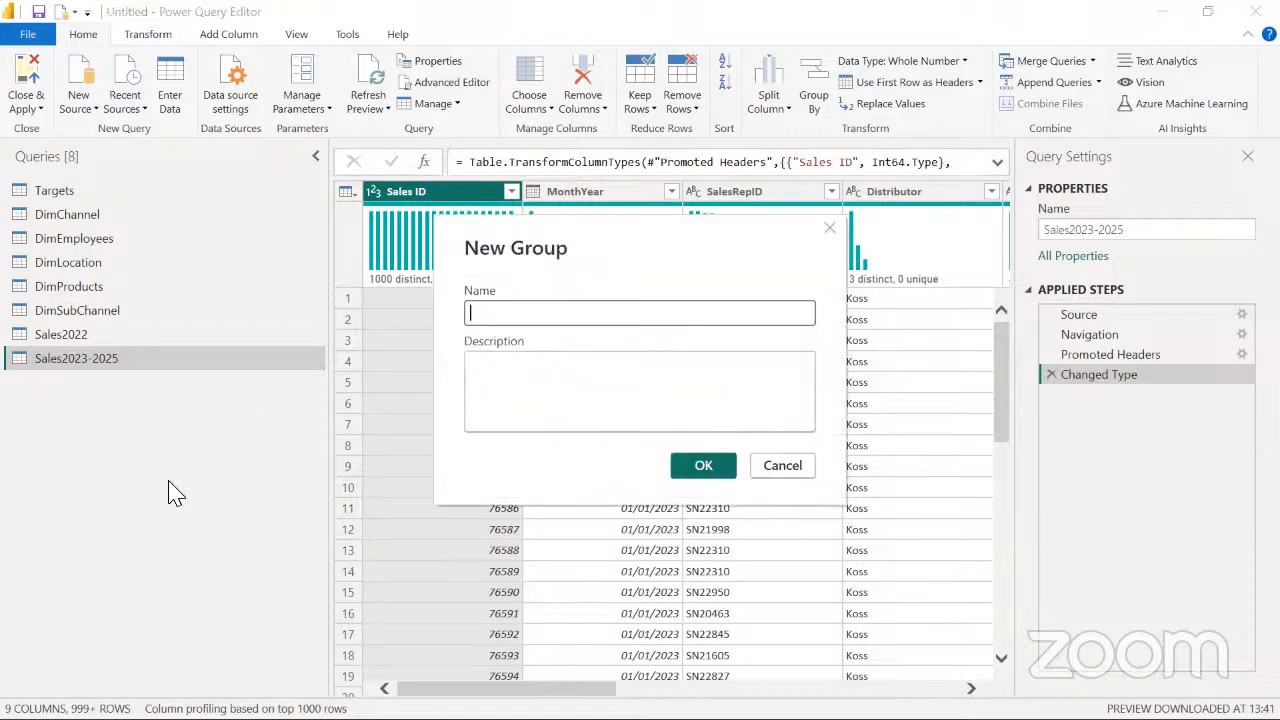
type("ETL")
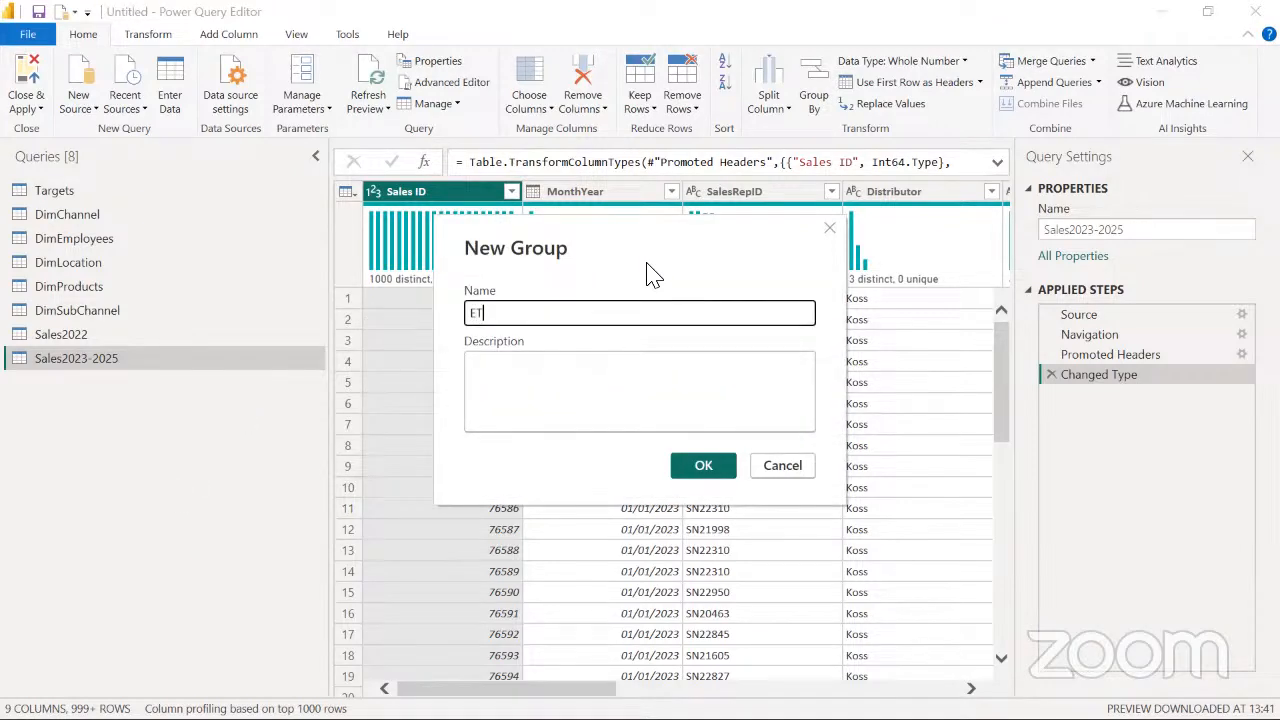
left_click(703, 467)
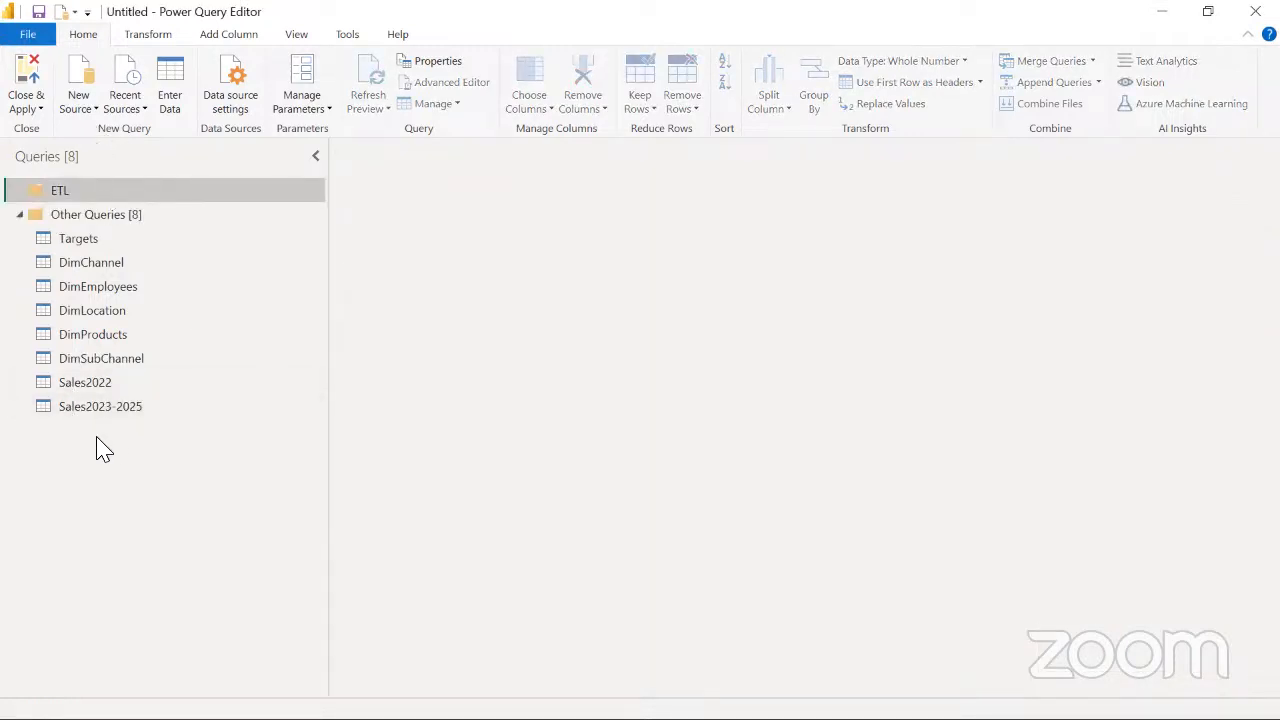
Create a second query group named ModelQueries in the query list
right_click(97, 438)
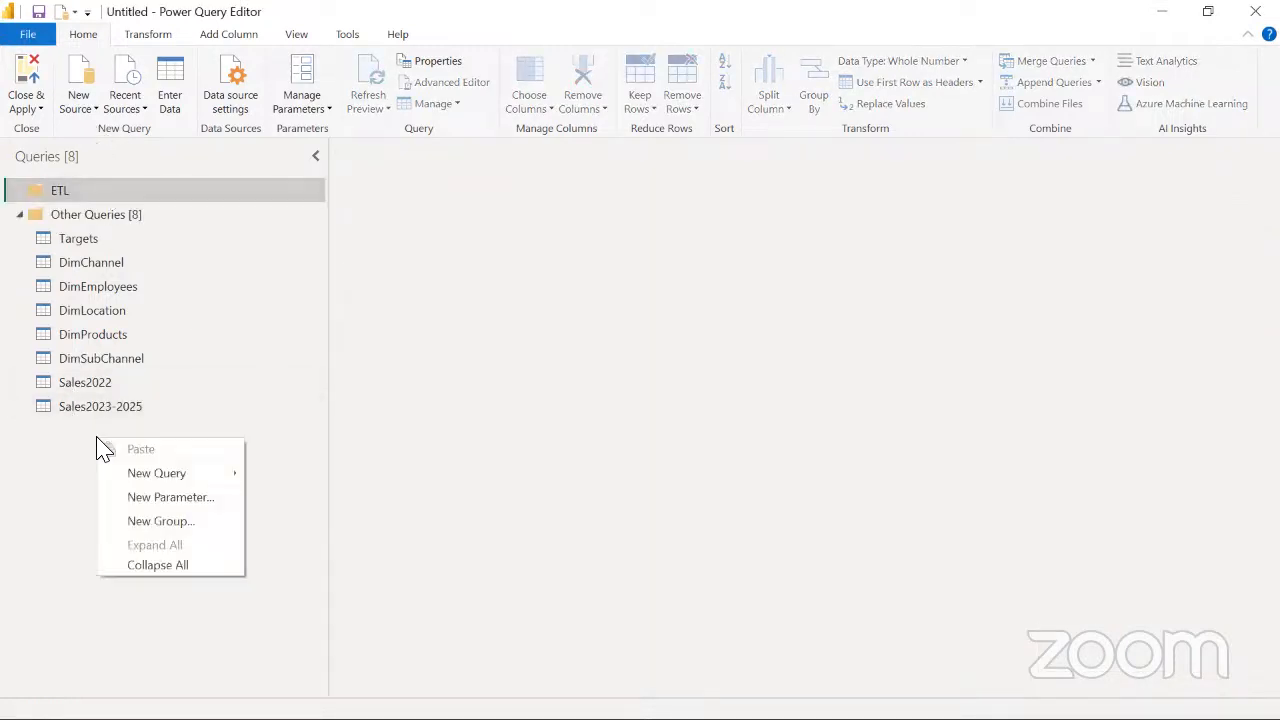
left_click(176, 531)
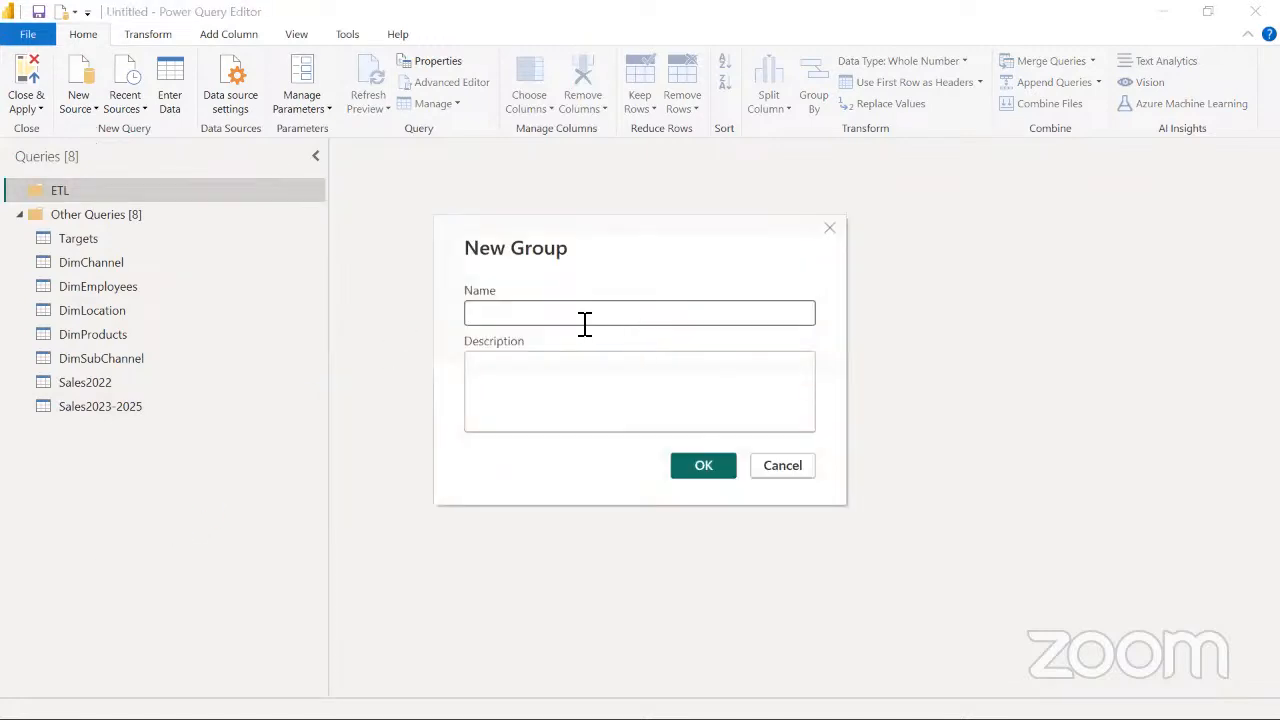
type("Model")
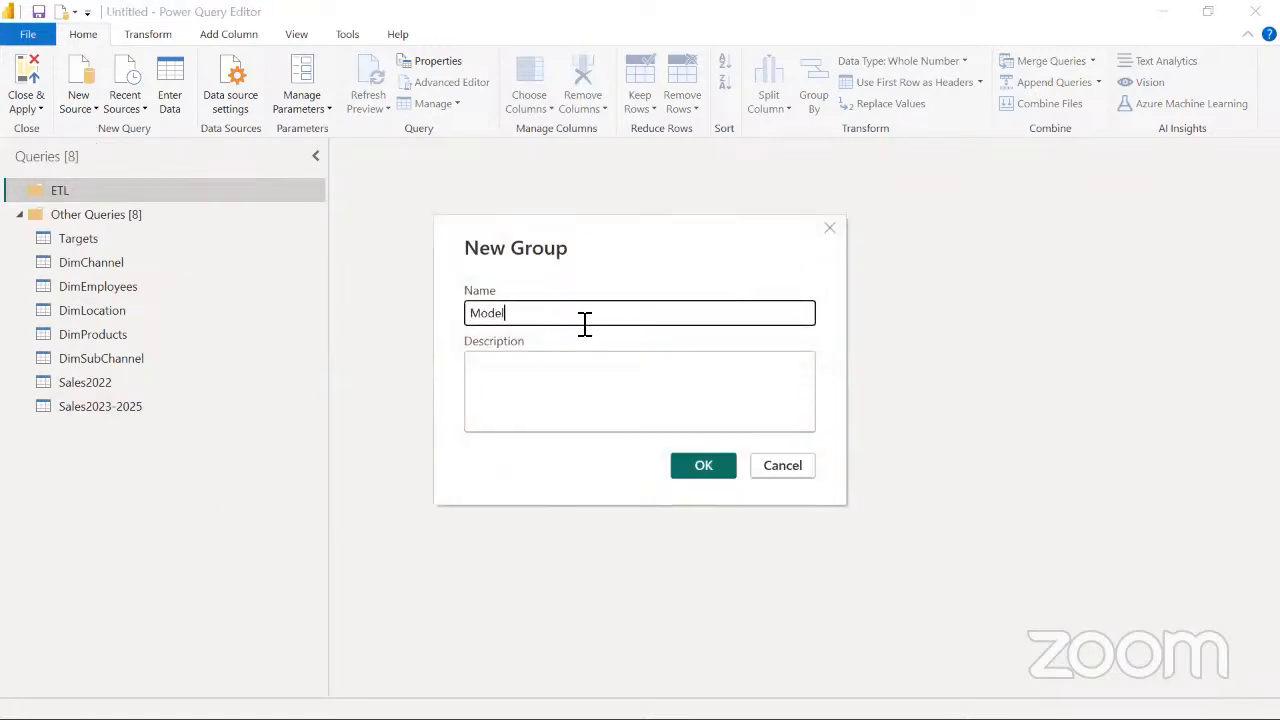
type("Queries")
left_click(704, 466)
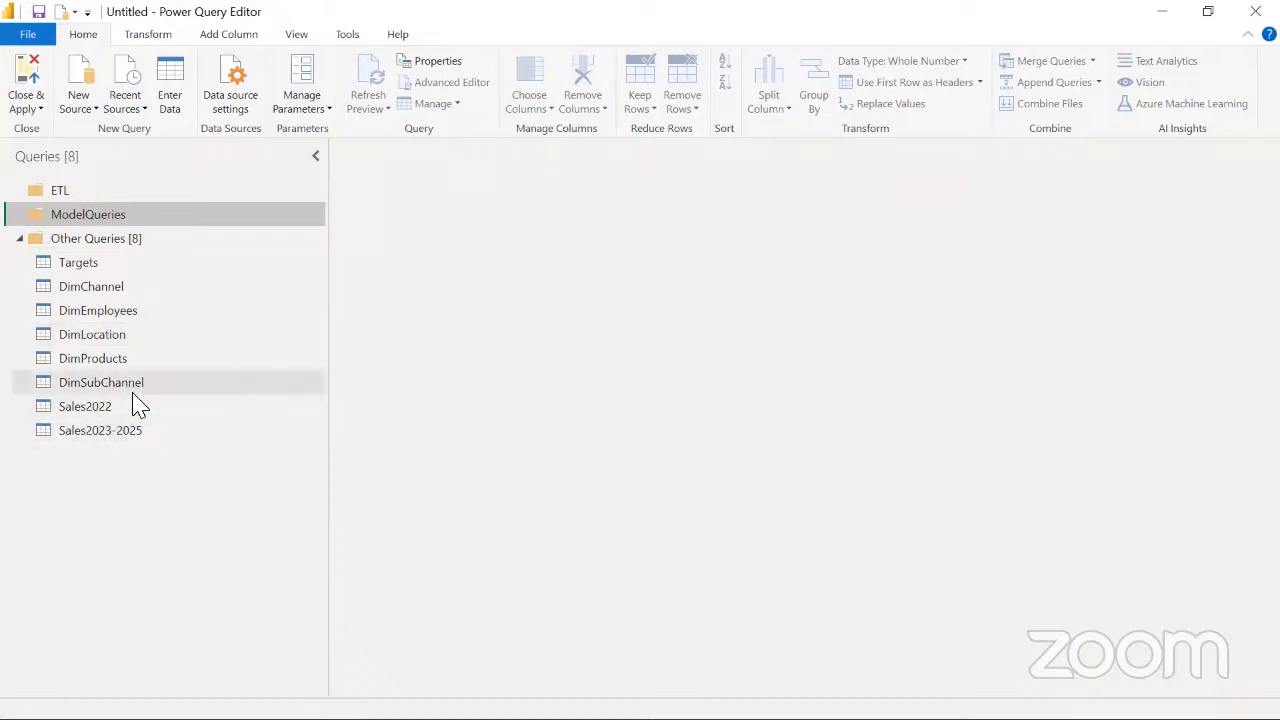
Append the Sales2022 and Sales2023-2025 tables as a new query, with Sales2022 as the first table
left_click(88, 410)
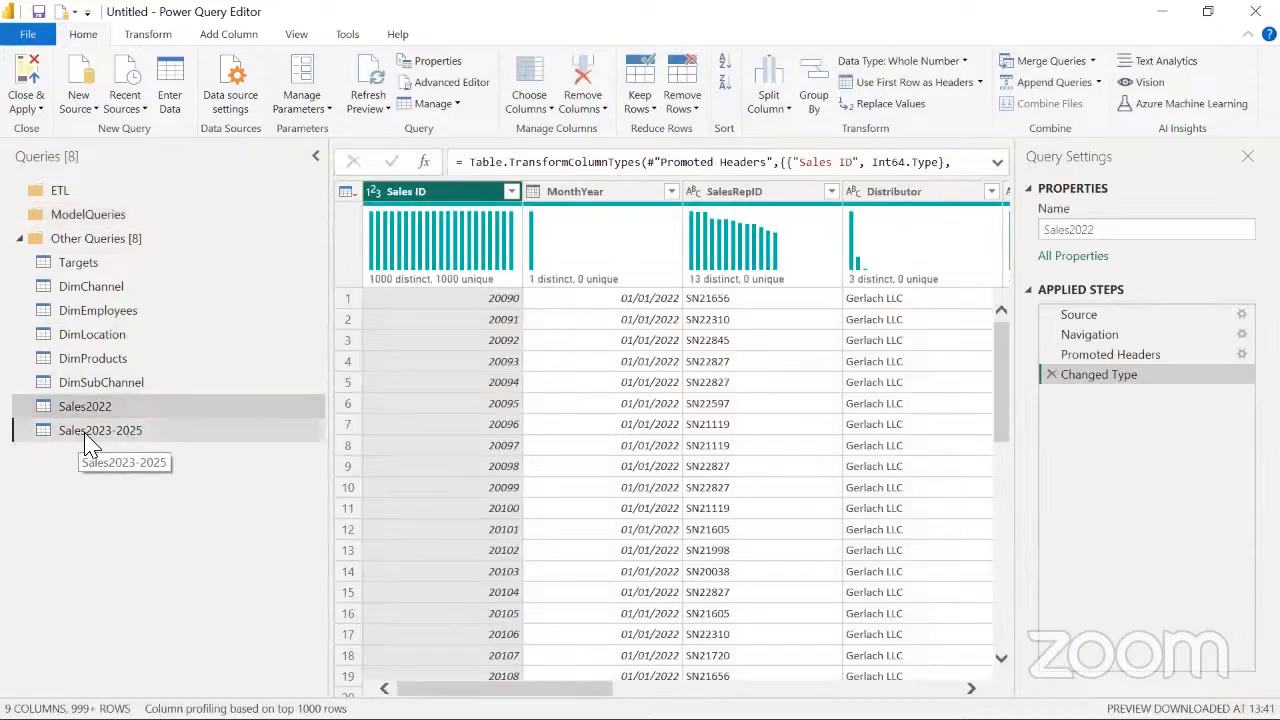
left_click(84, 436)
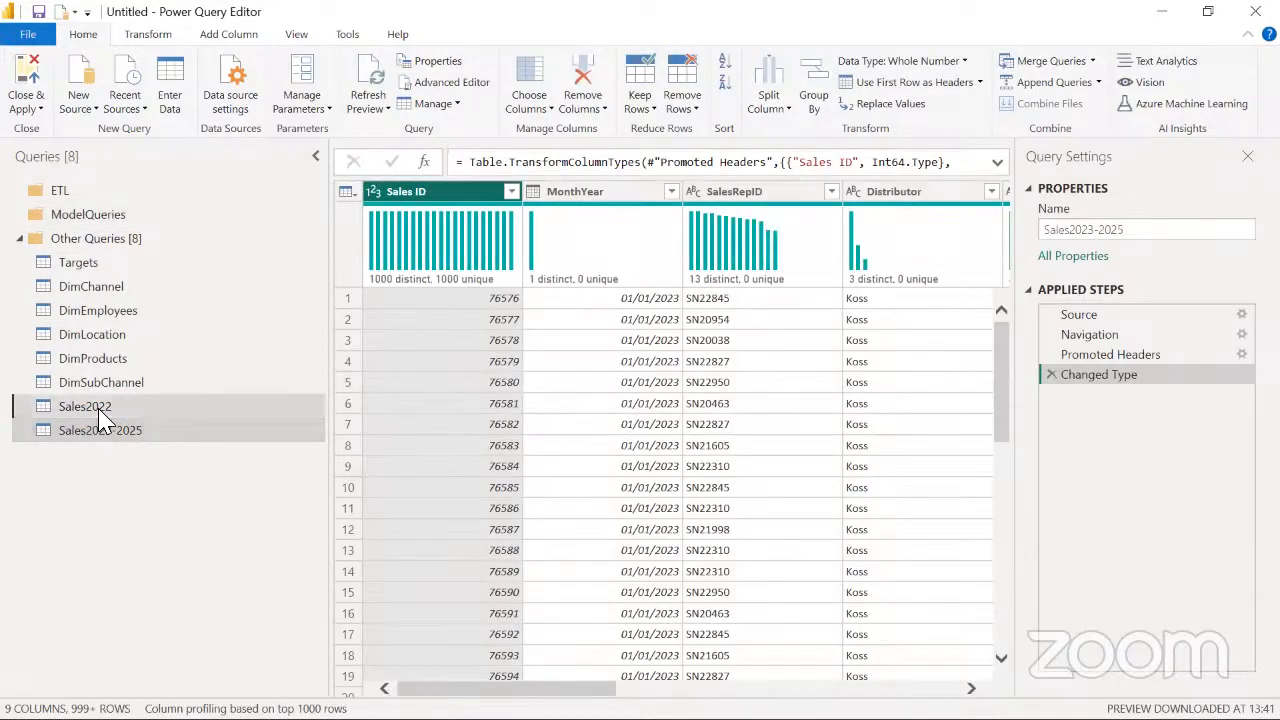
left_click(98, 408)
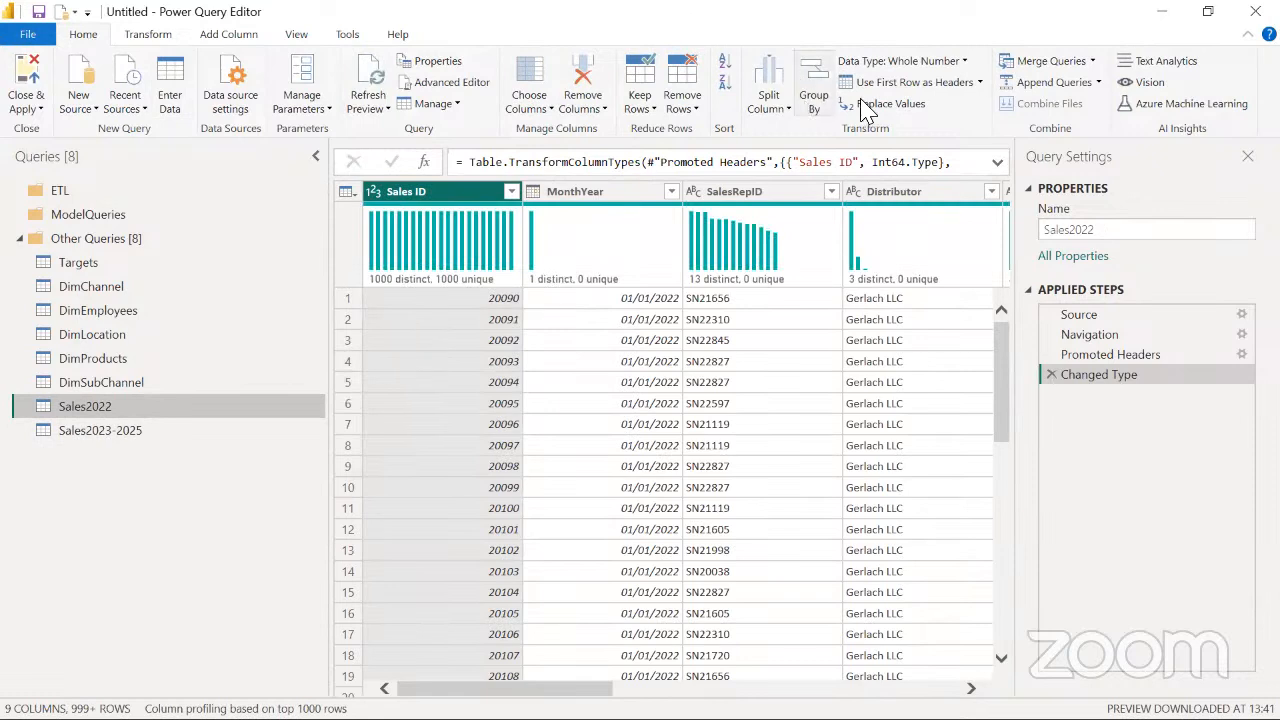
left_click(1099, 84)
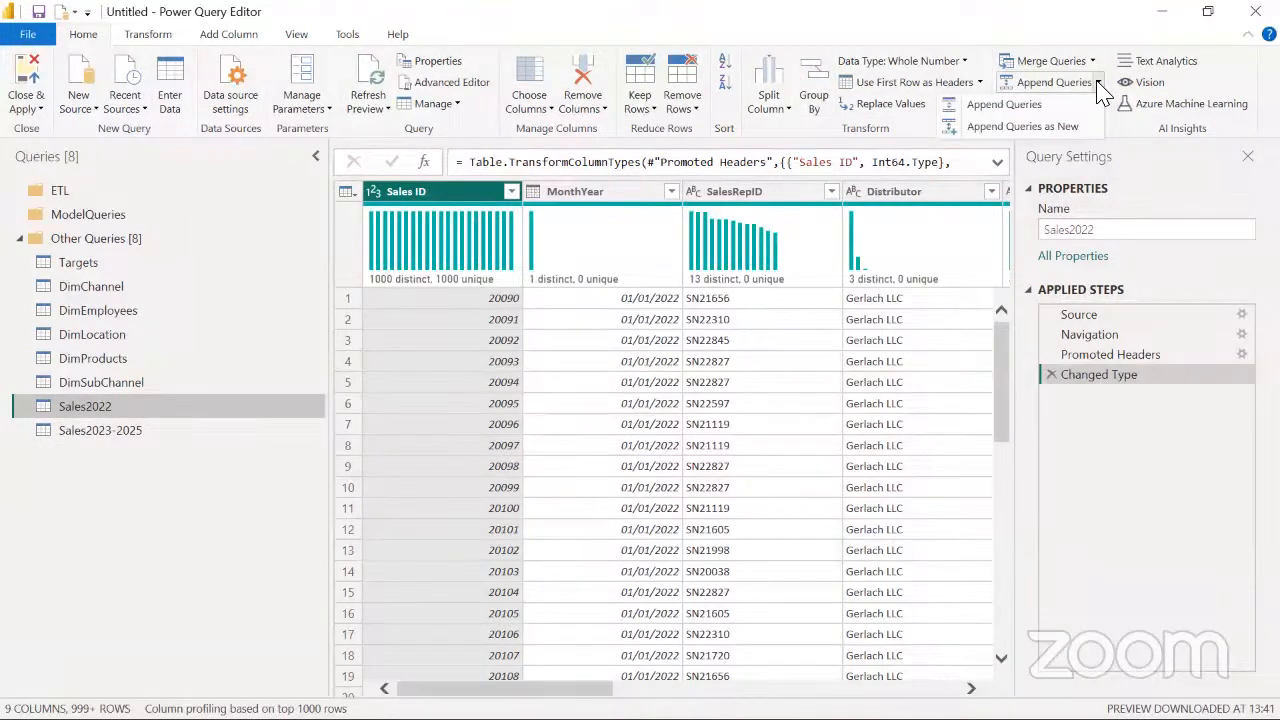
left_click(1018, 127)
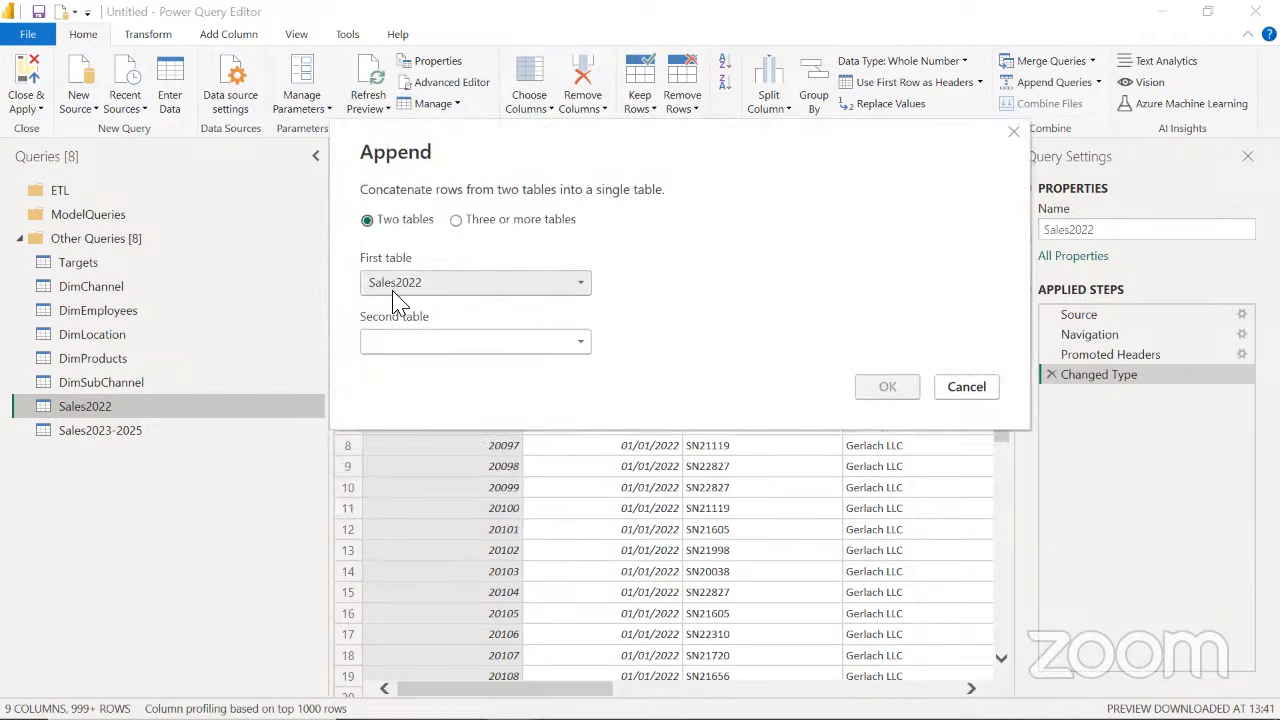
left_click(582, 344)
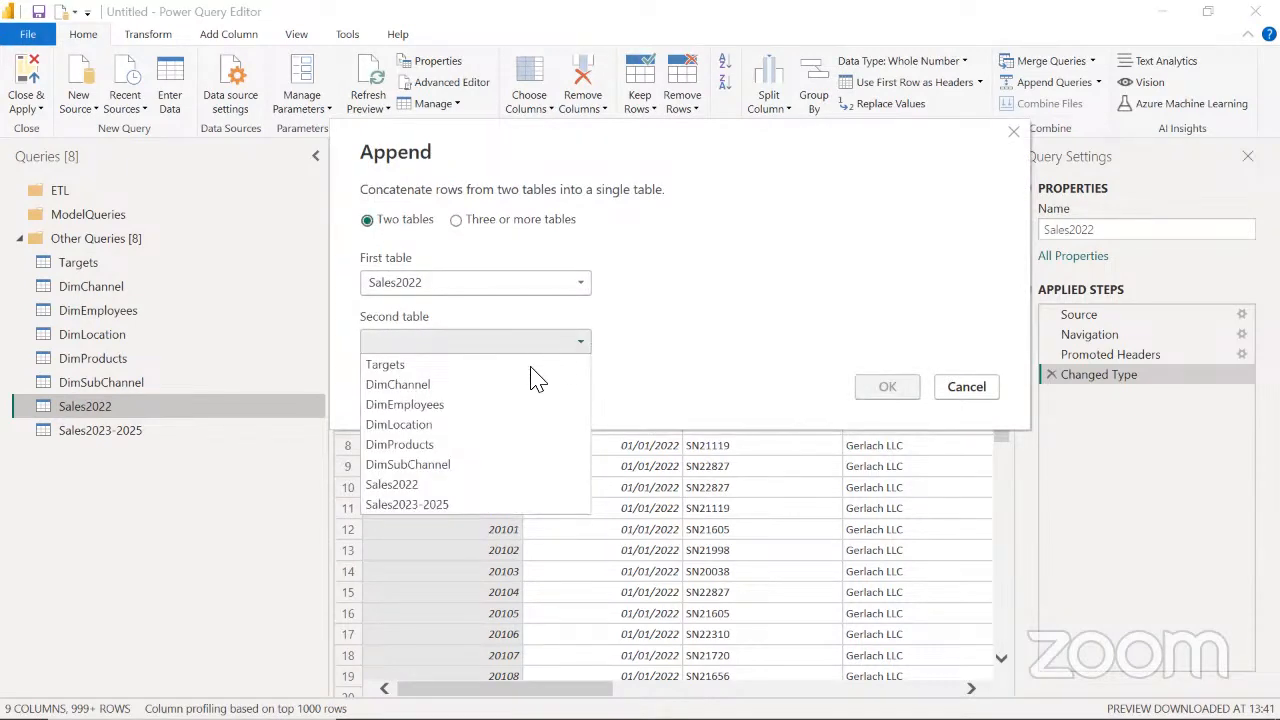
left_click(463, 505)
left_click(880, 394)
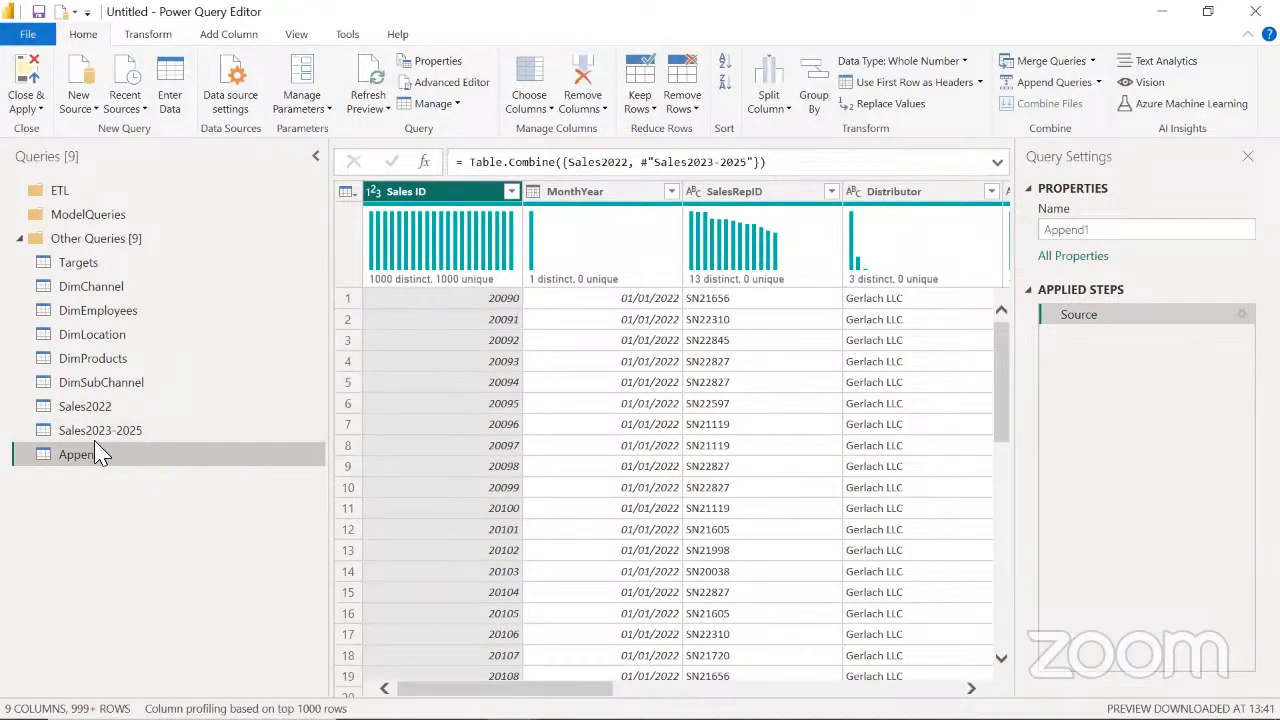
Review the two source sales queries and the appended query, and disable loading for Sales2022 and Sales2023-2025
left_click(95, 416)
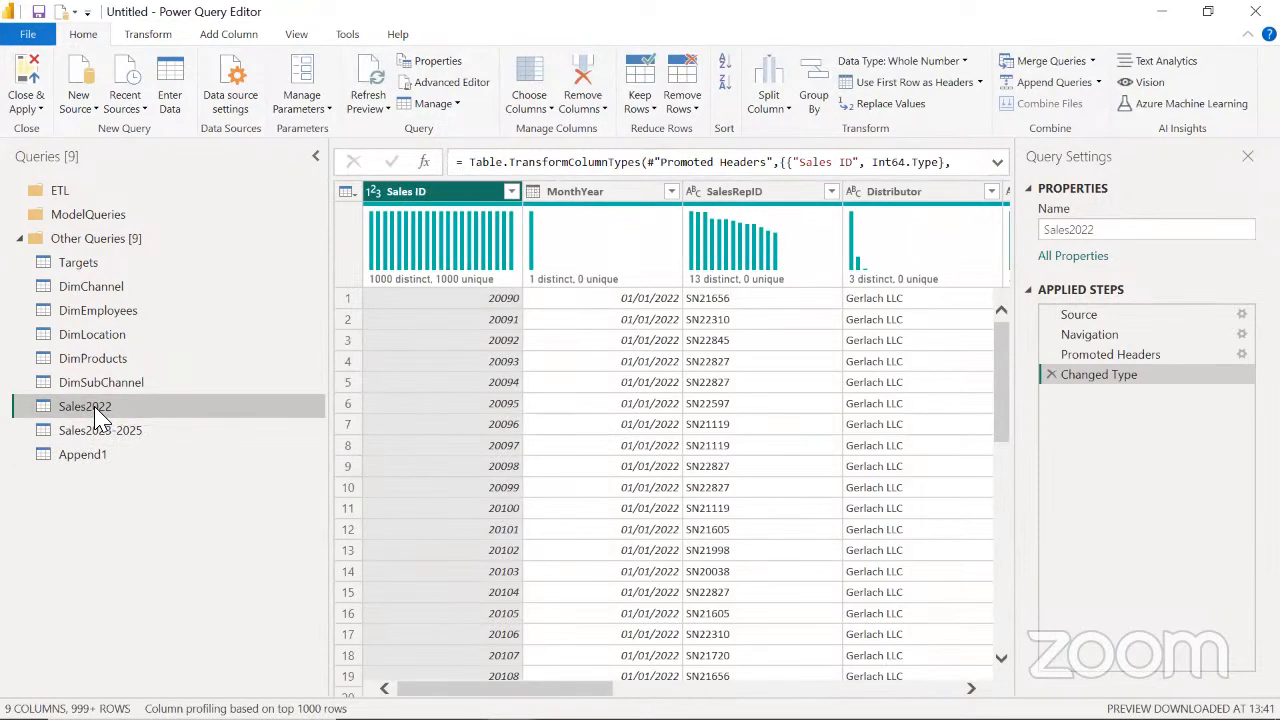
left_click(110, 436)
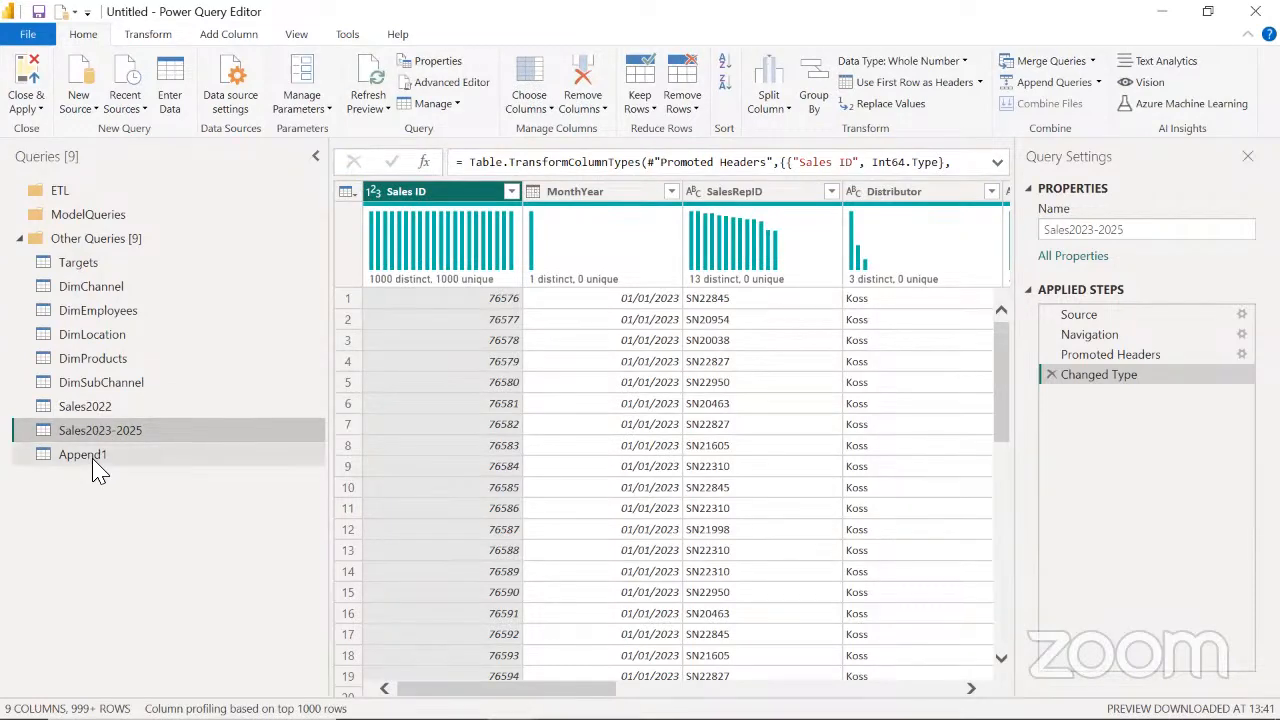
left_click(94, 464)
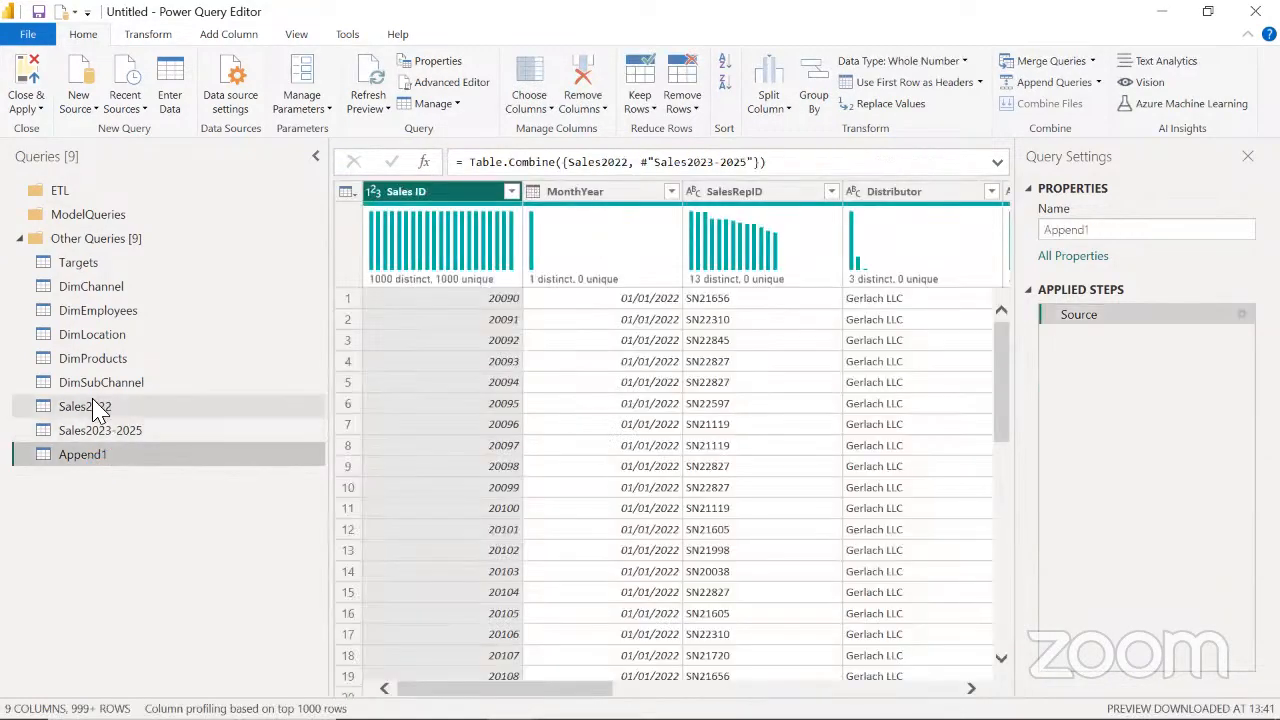
left_click(97, 410)
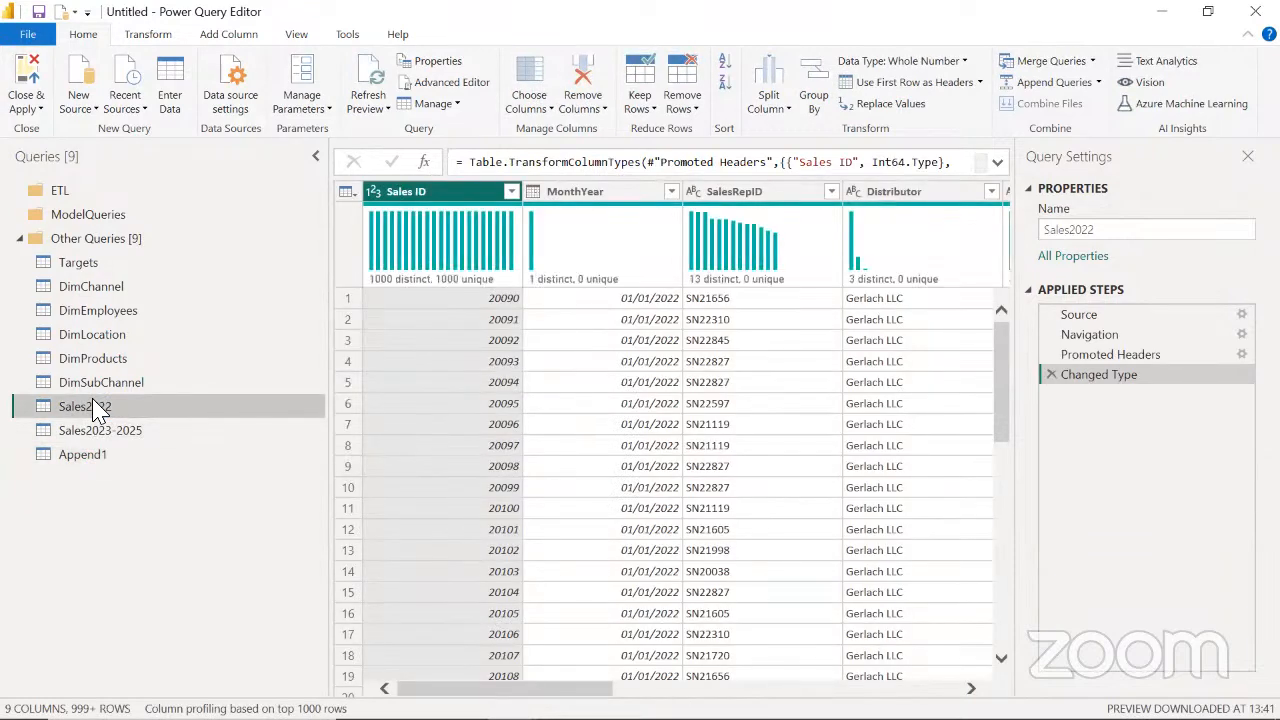
right_click(97, 410)
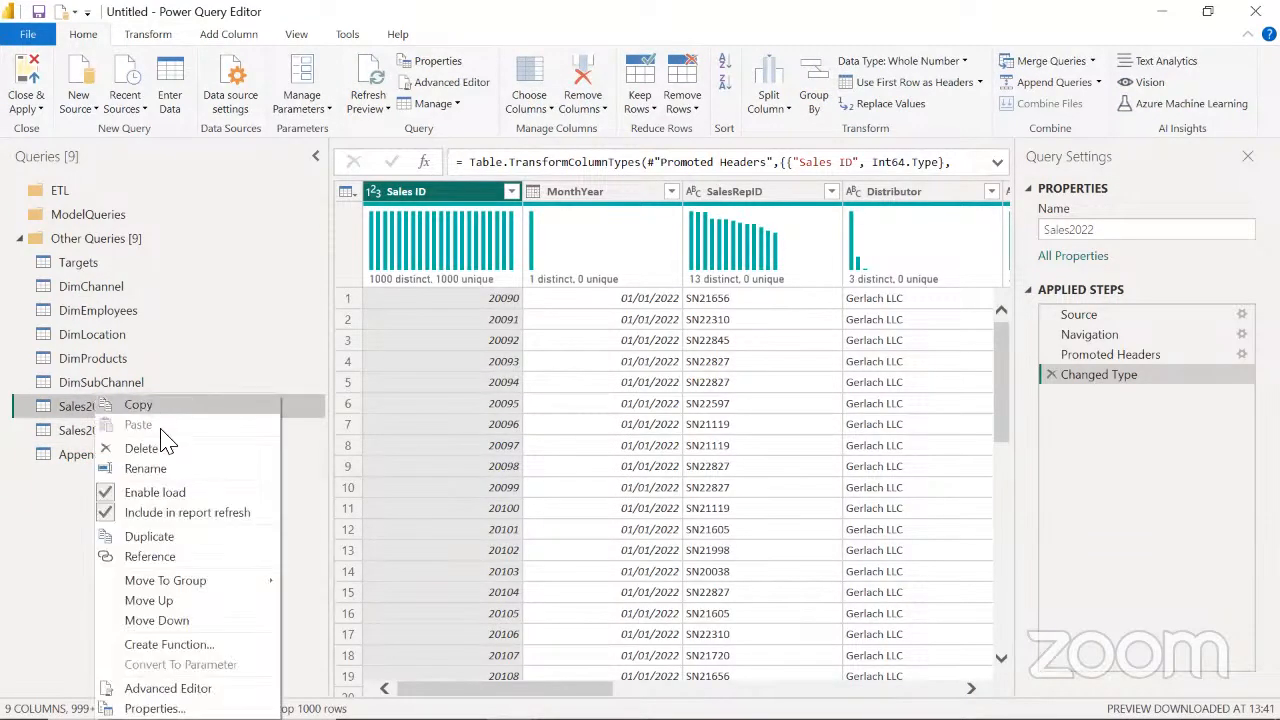
left_click(126, 494)
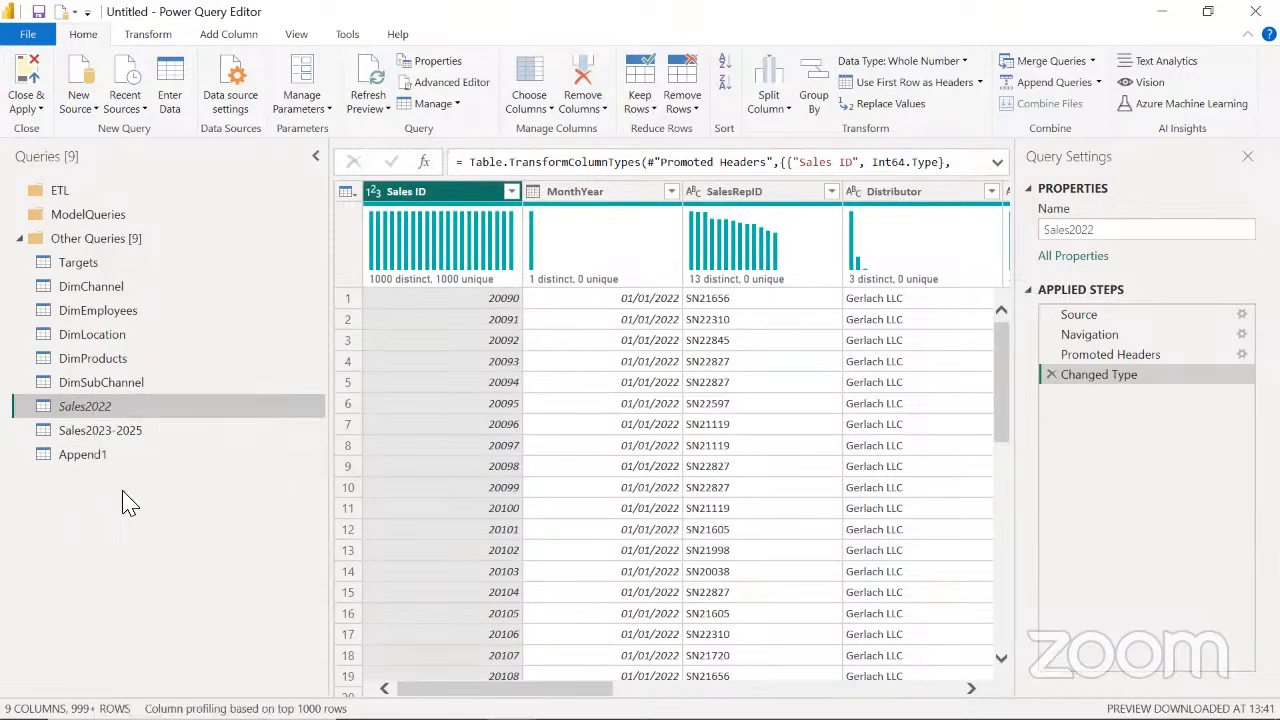
left_click(131, 432)
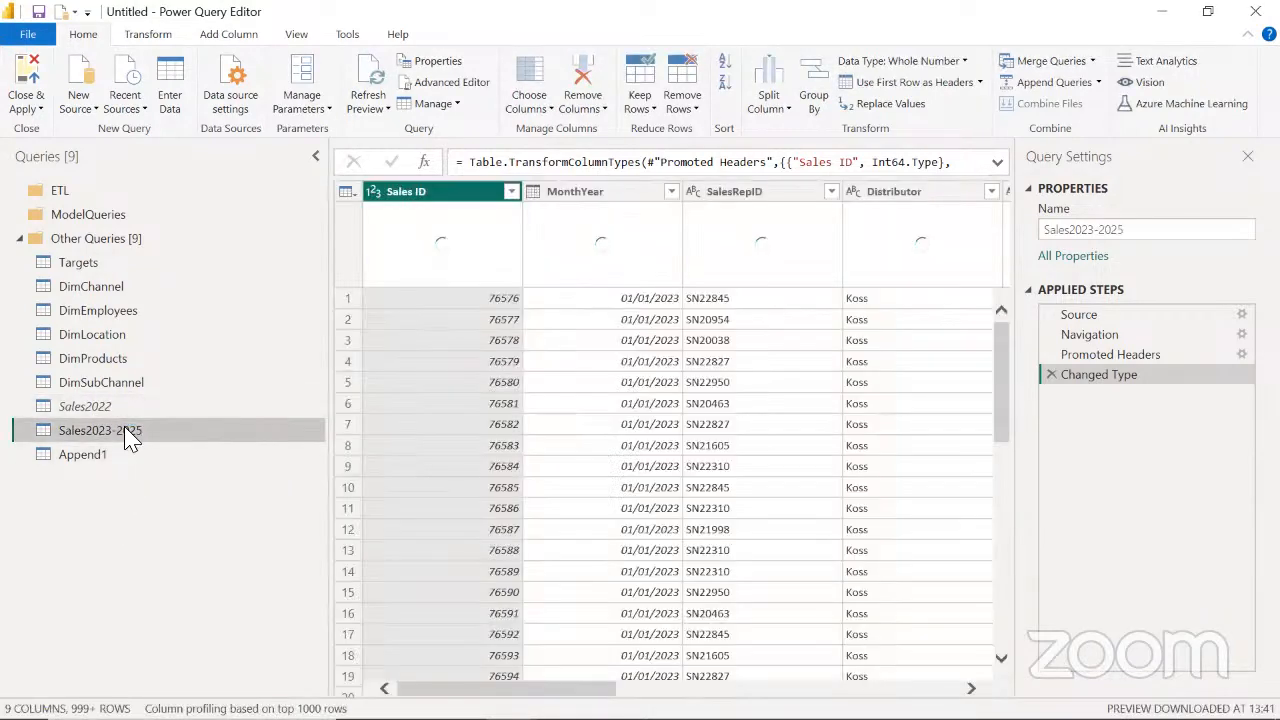
right_click(127, 434)
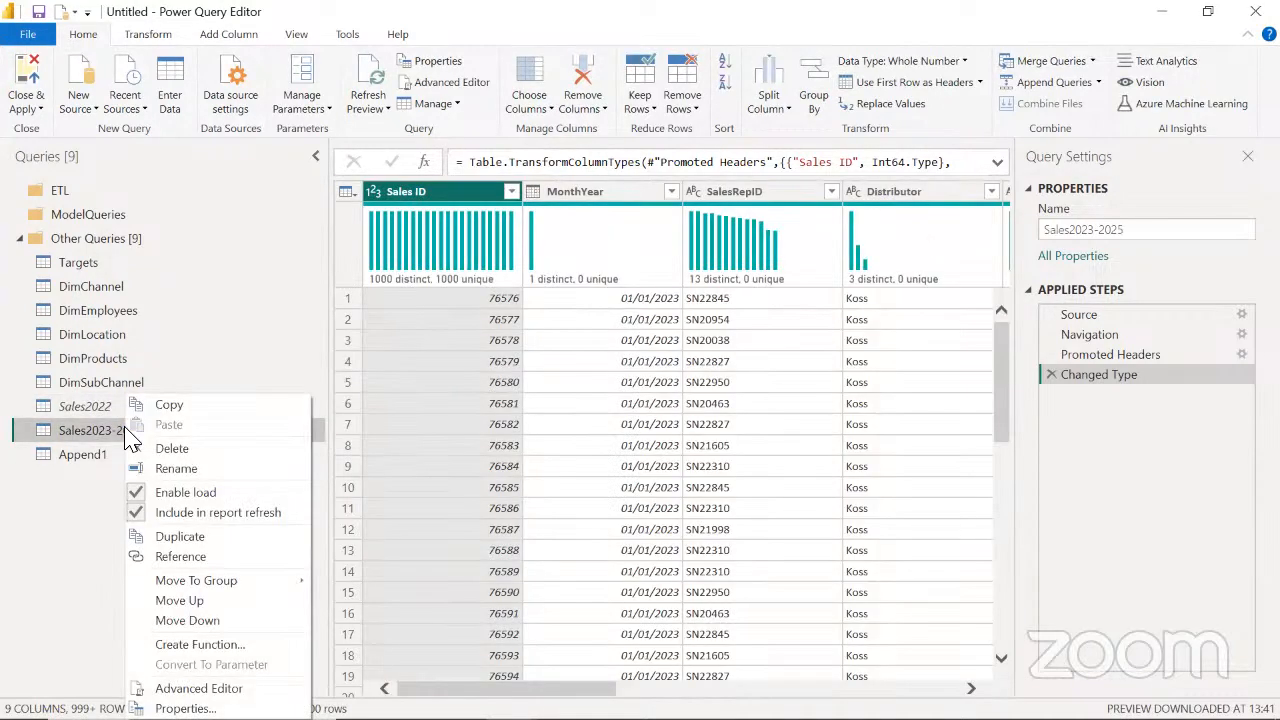
left_click(176, 493)
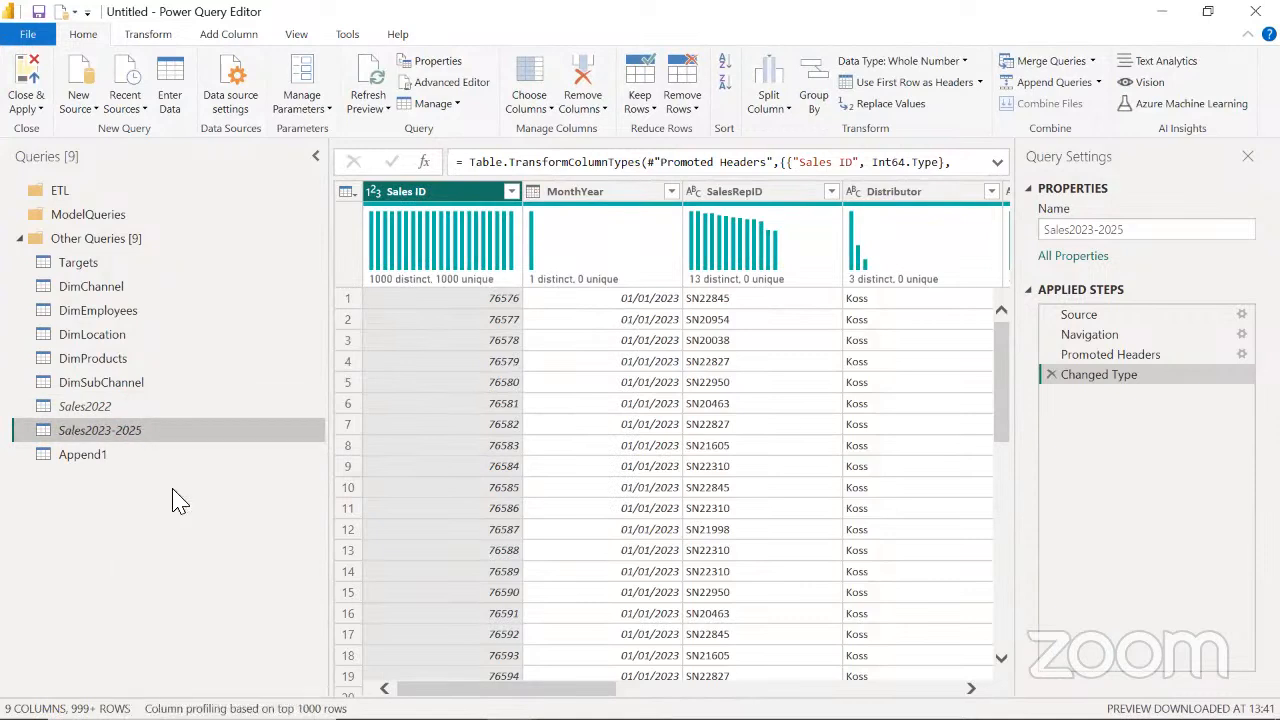
Move the Sales2022 and Sales2023-2025 queries together into the ETL group
left_click(113, 409)
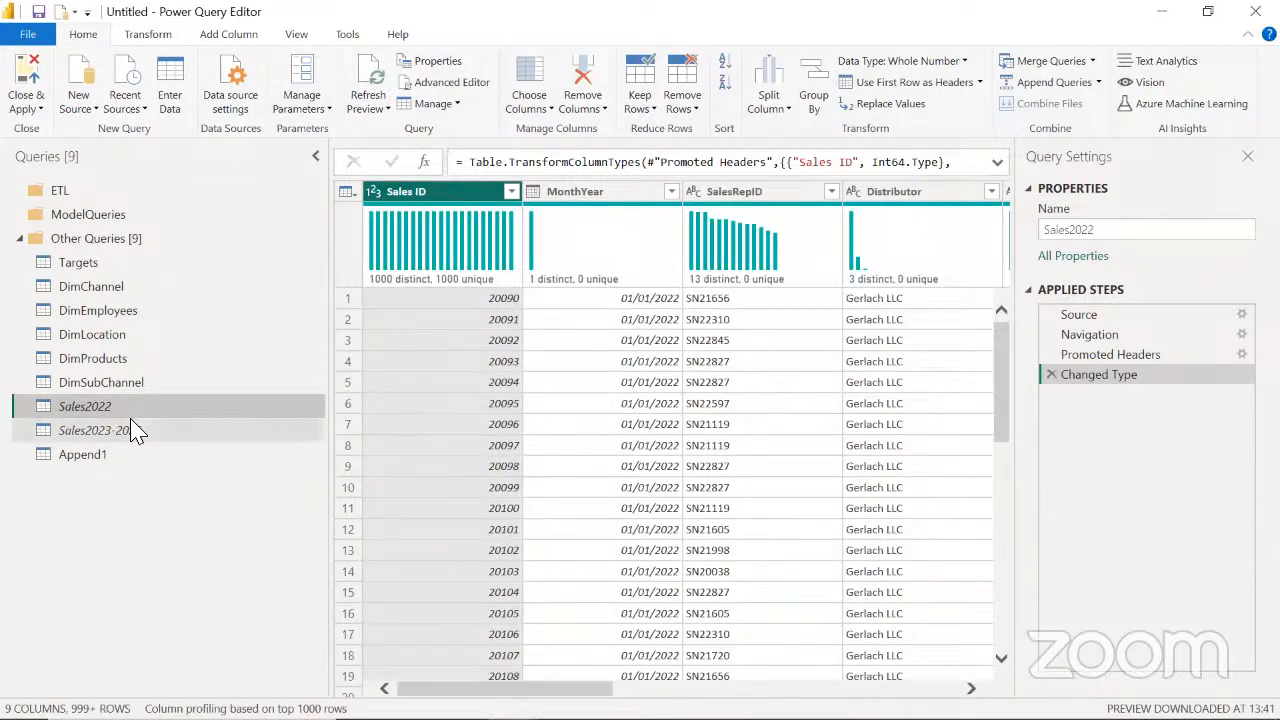
left_click(137, 428)
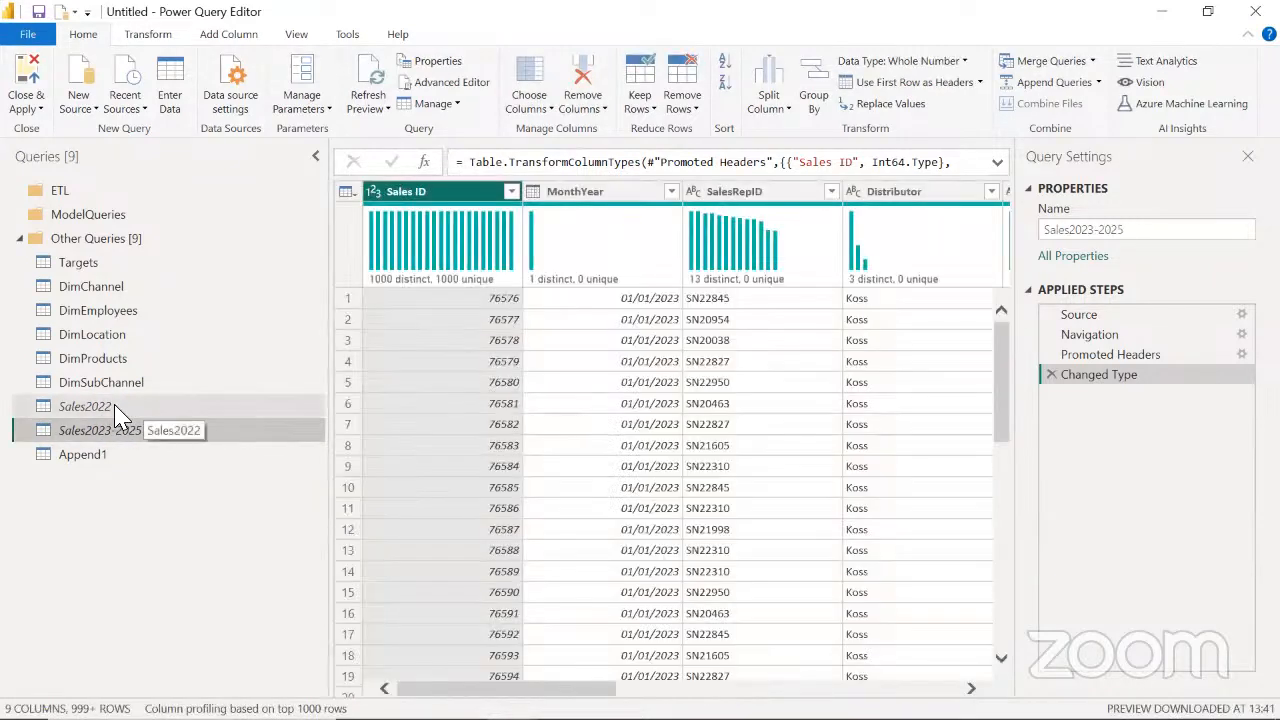
left_click(120, 408)
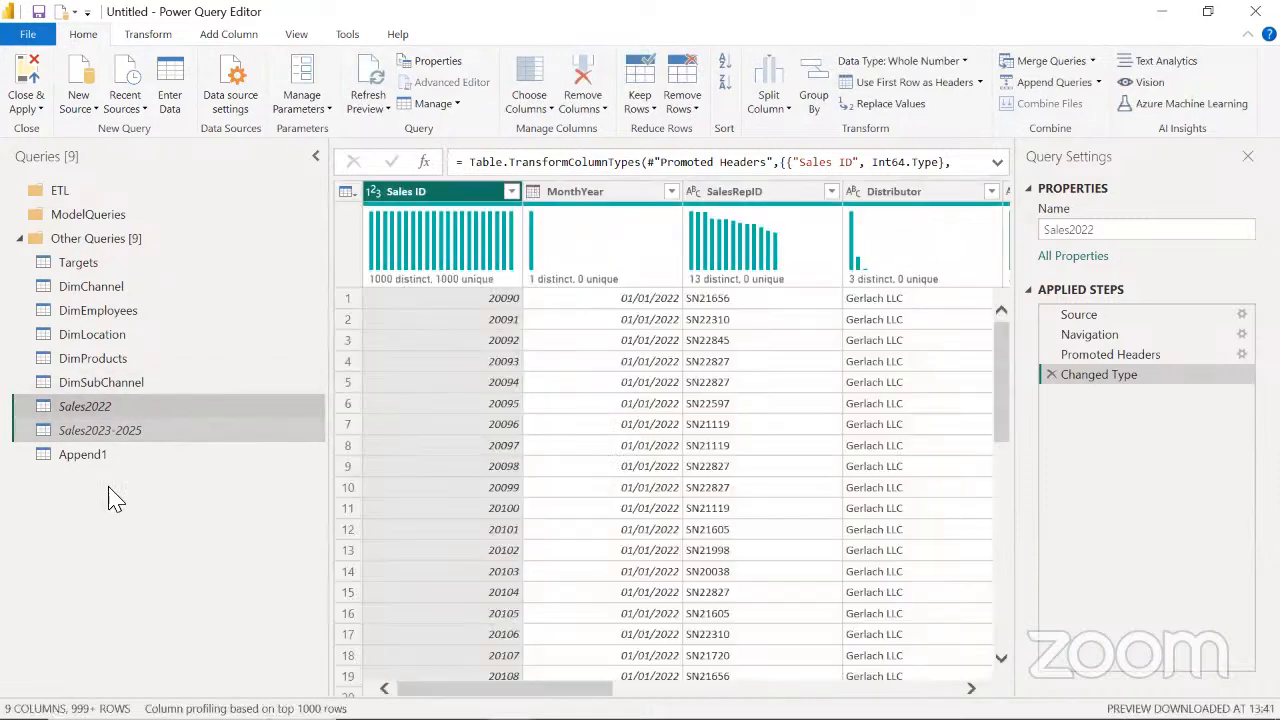
left_click_drag(105, 409, 97, 204)
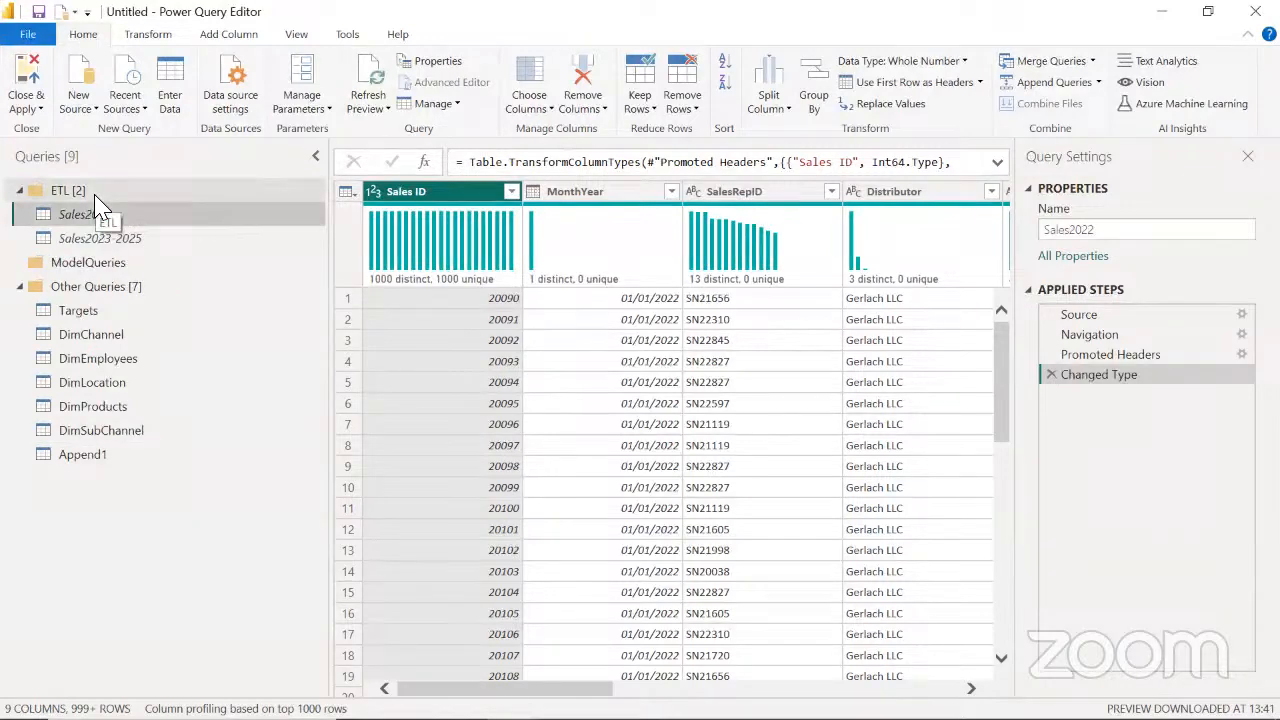
Rename the appended sales query as ActualSales
left_click(100, 455)
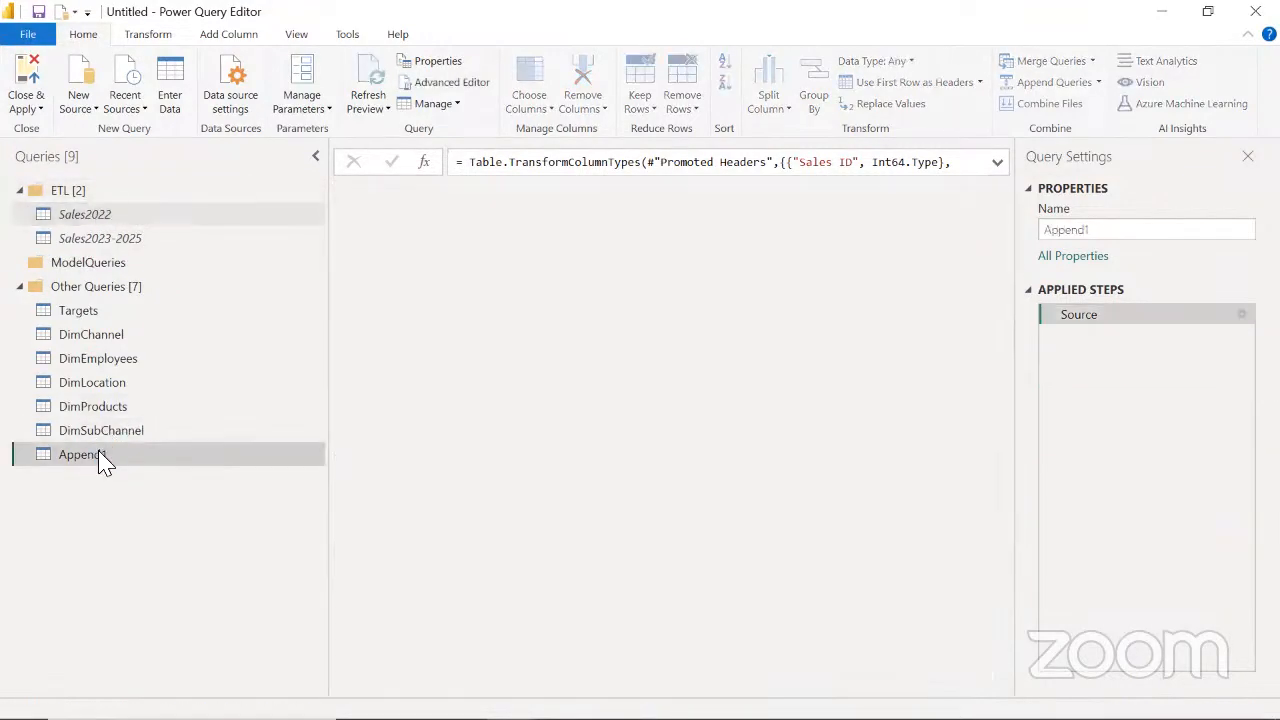
double_click(1048, 230)
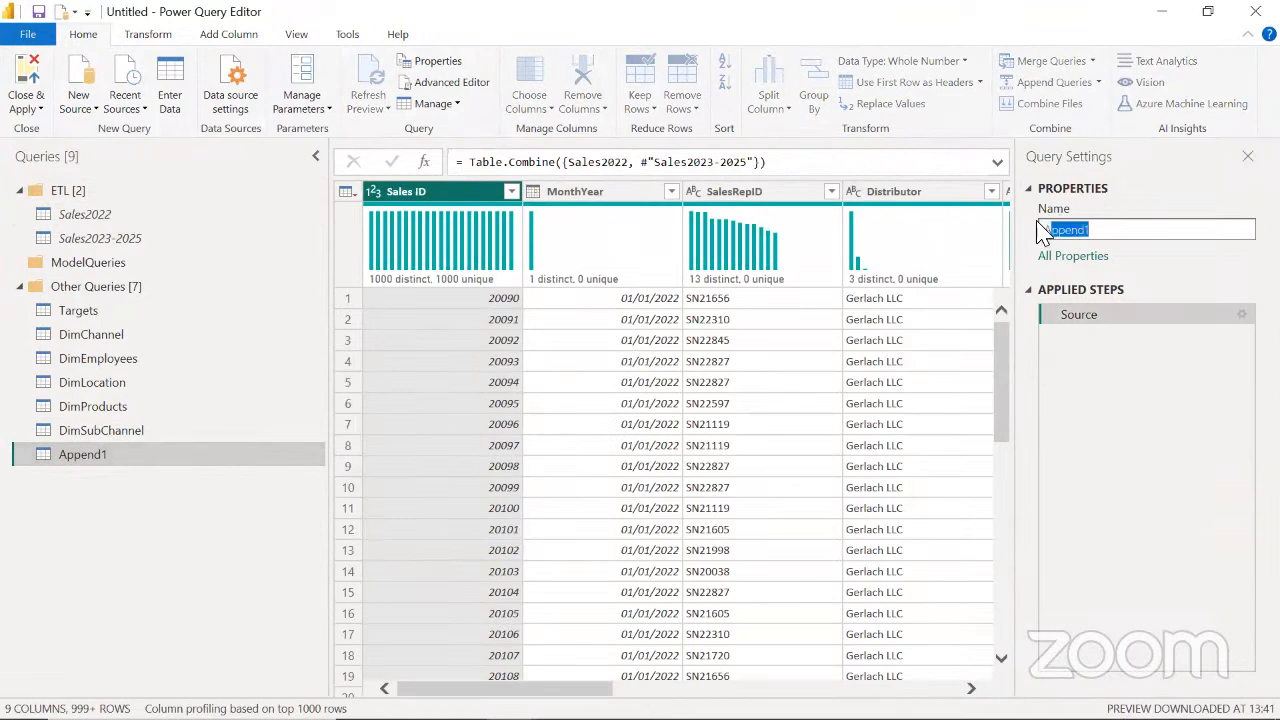
type("ActualSales")
key("Return")
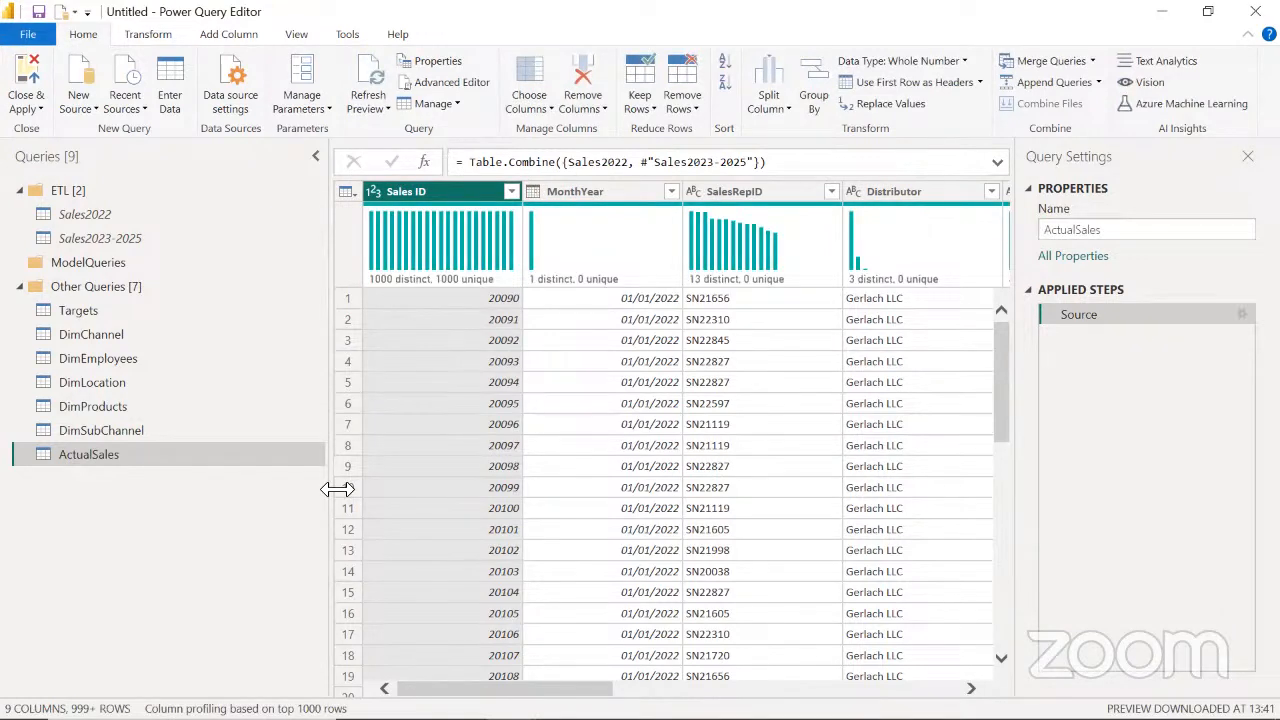
Review the Targets table's columns and promote its first row to column headers
left_click(100, 318)
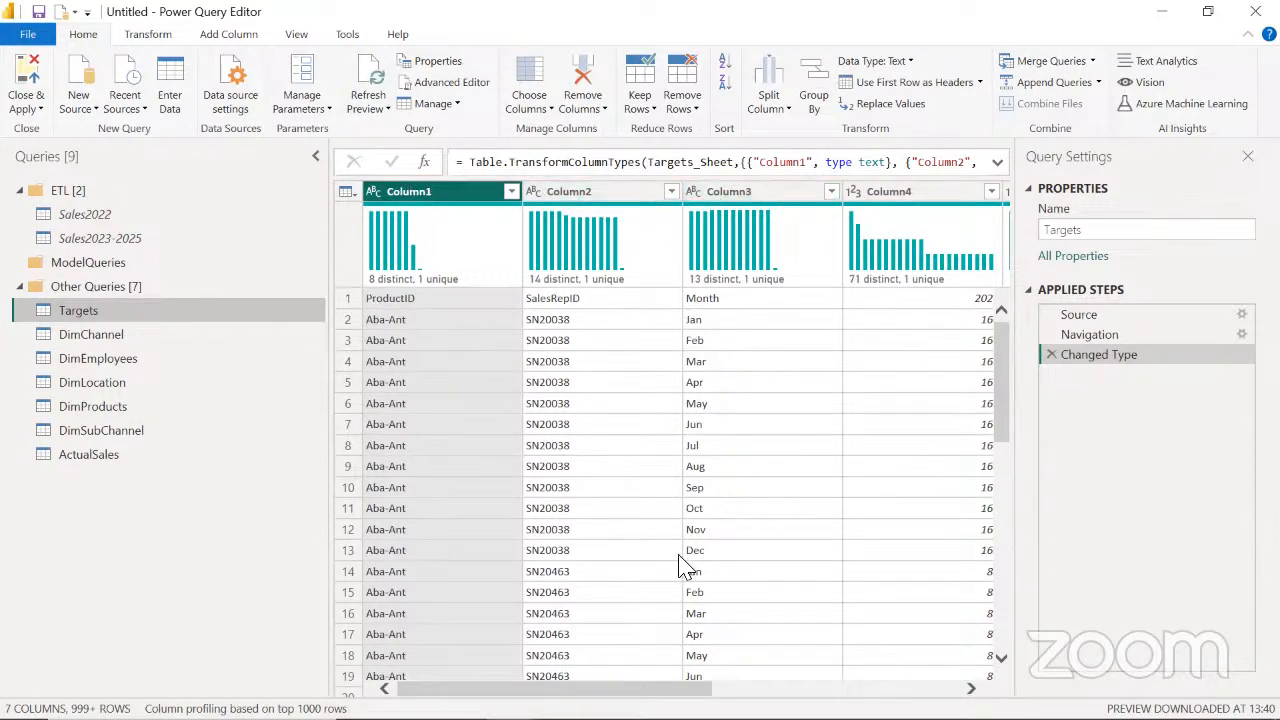
left_click_drag(555, 688, 803, 688)
left_click_drag(932, 686, 908, 679)
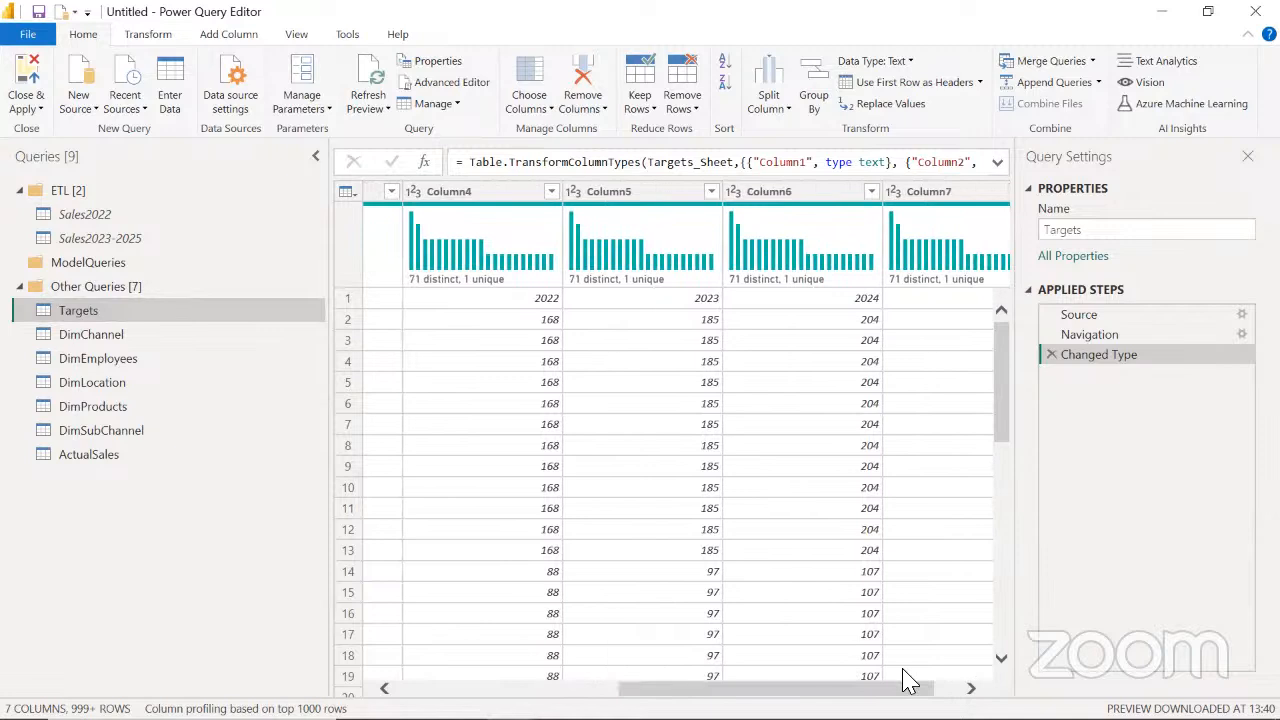
left_click_drag(808, 688, 586, 687)
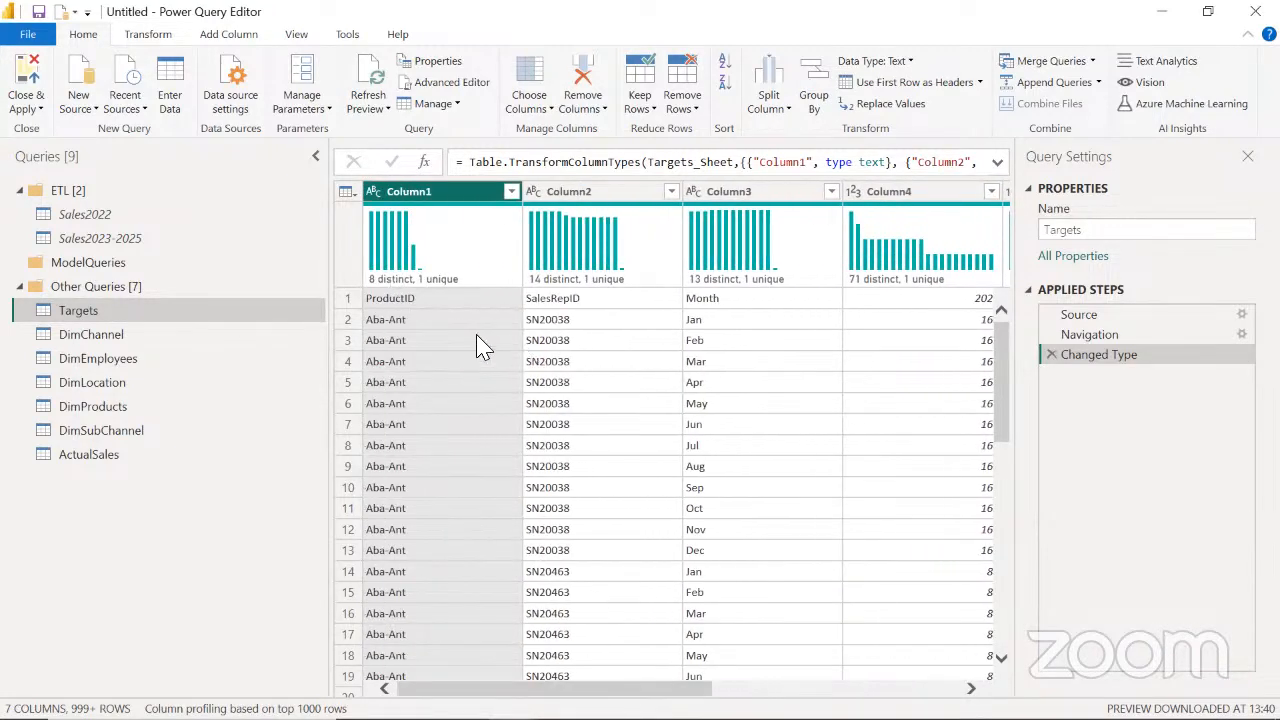
left_click(349, 299)
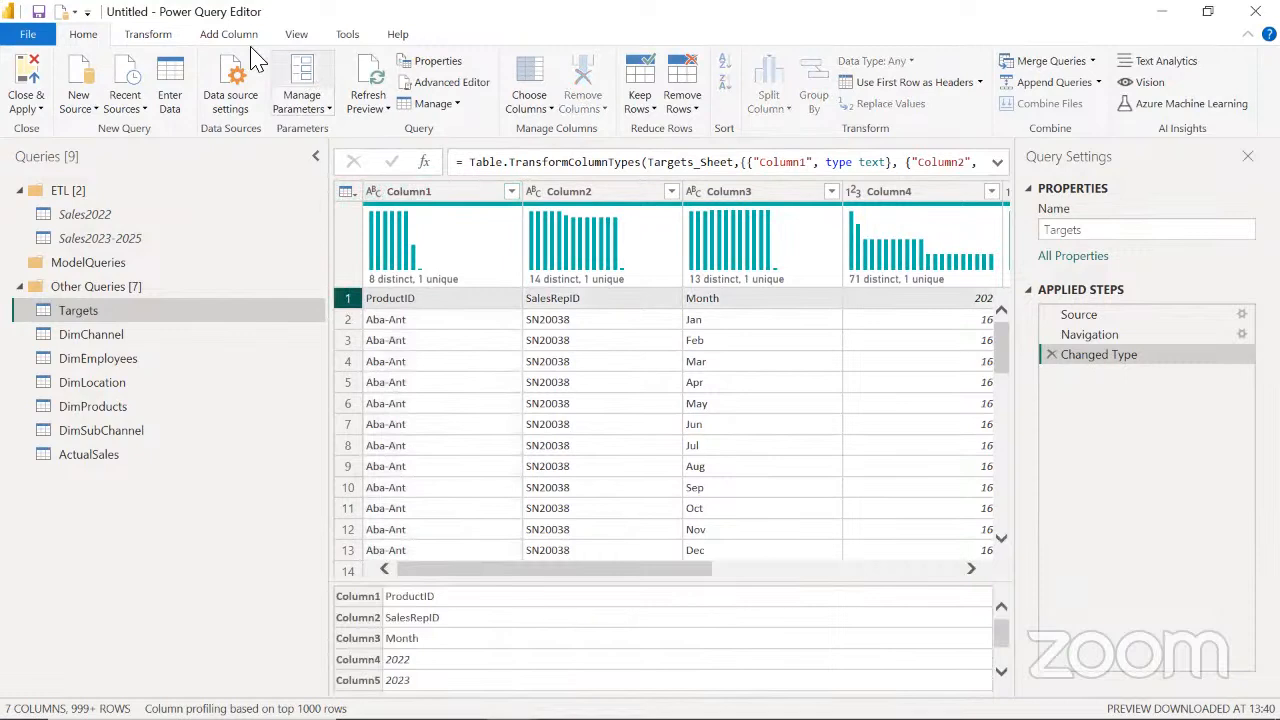
left_click(150, 36)
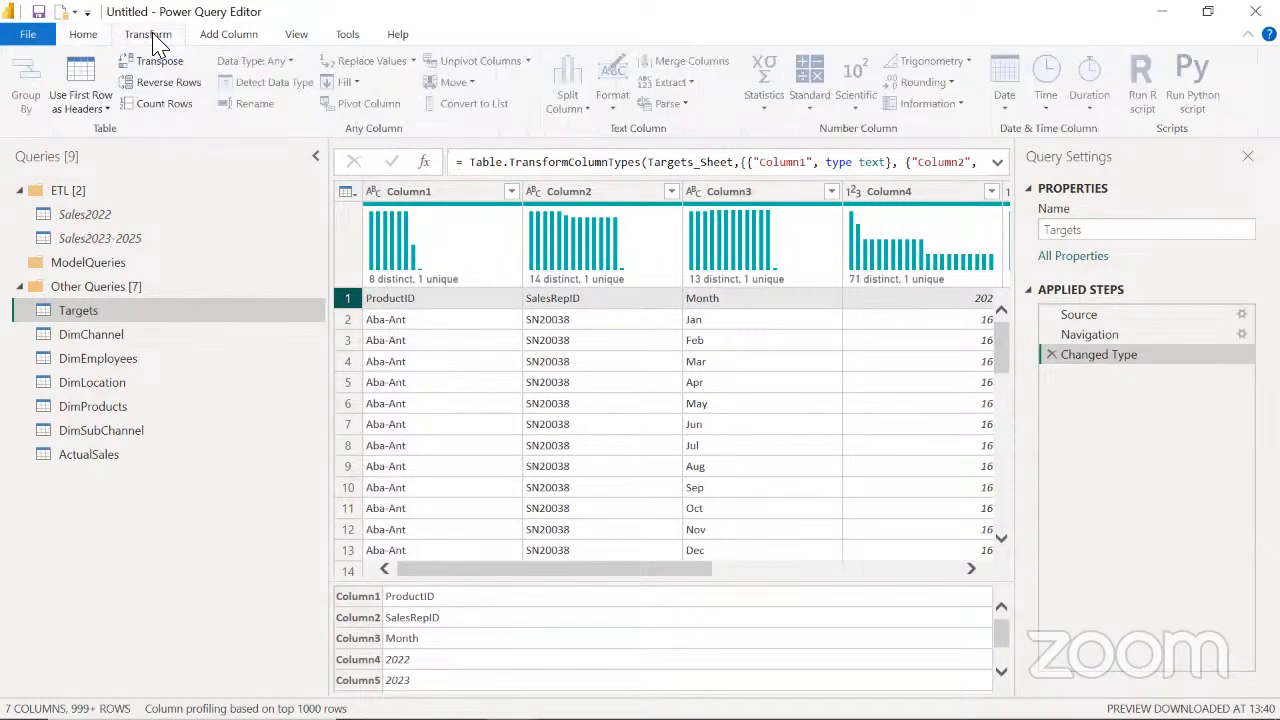
left_click(80, 72)
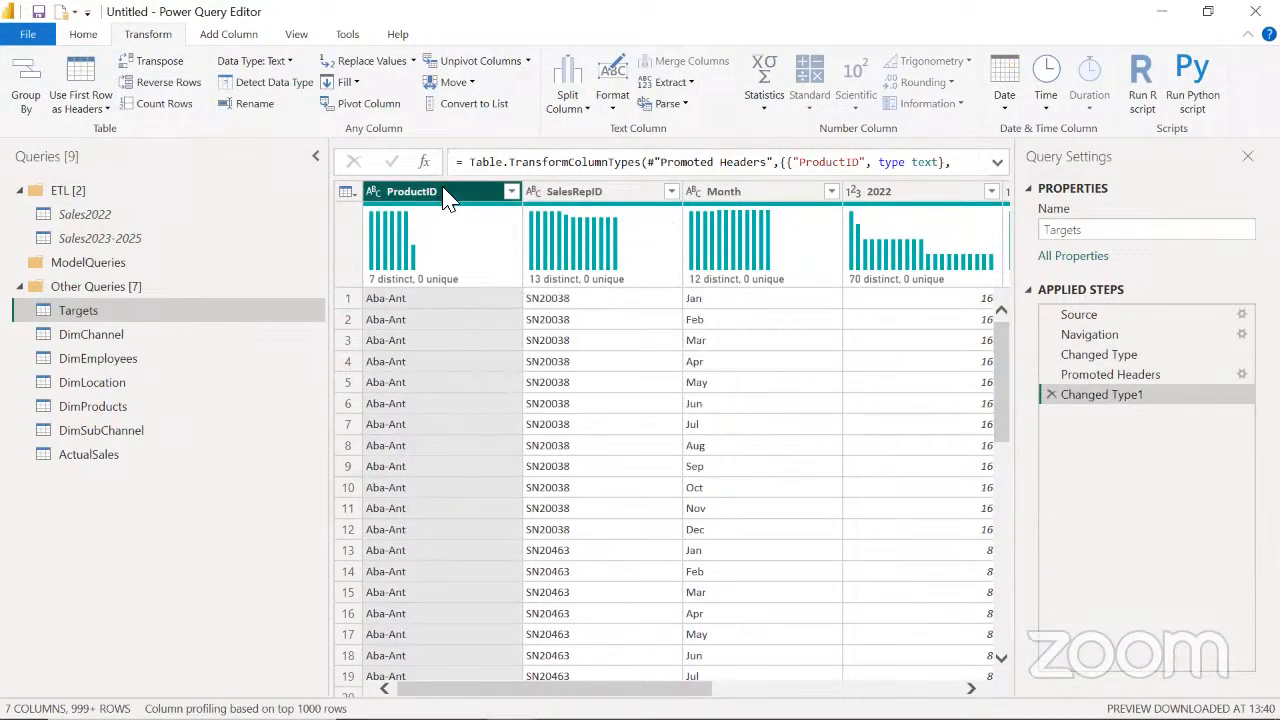
Unpivot all Targets columns other than ProductID, SalesRepID and Month
left_click(750, 197, "shift")
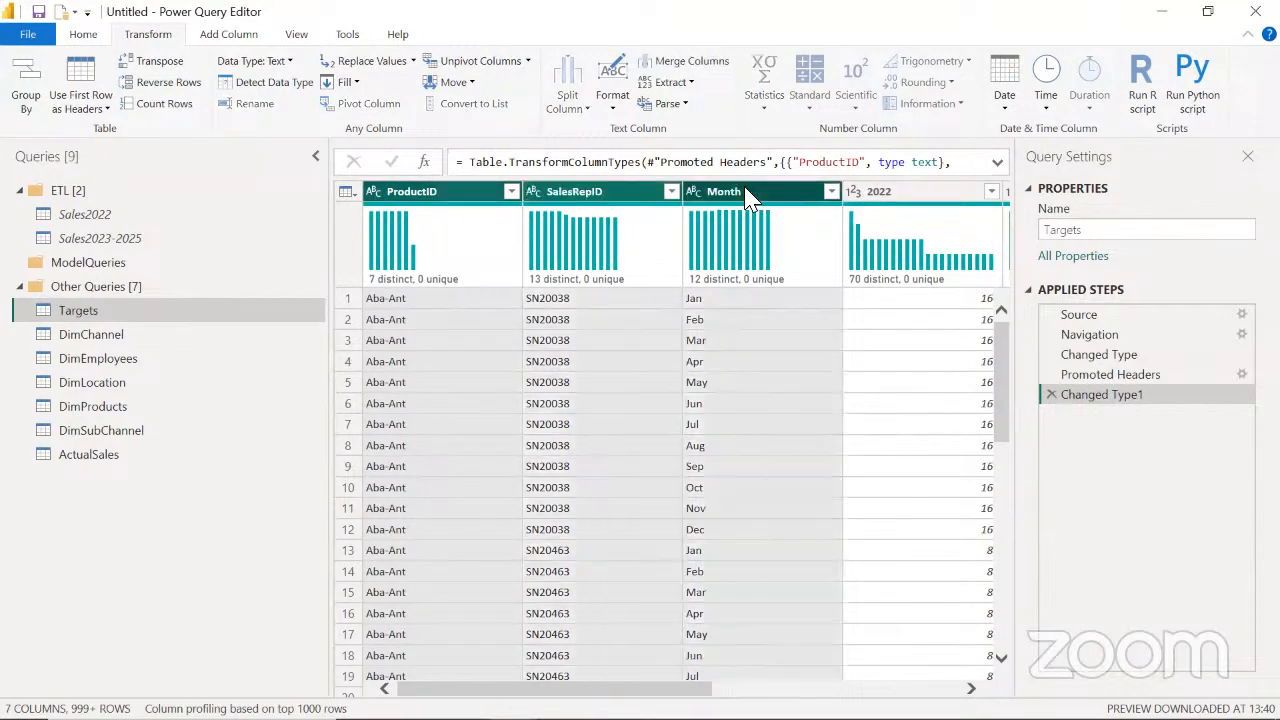
mouse_move(669, 688)
left_mouse_down()
mouse_move(915, 688)
mouse_move(668, 688)
left_mouse_up()
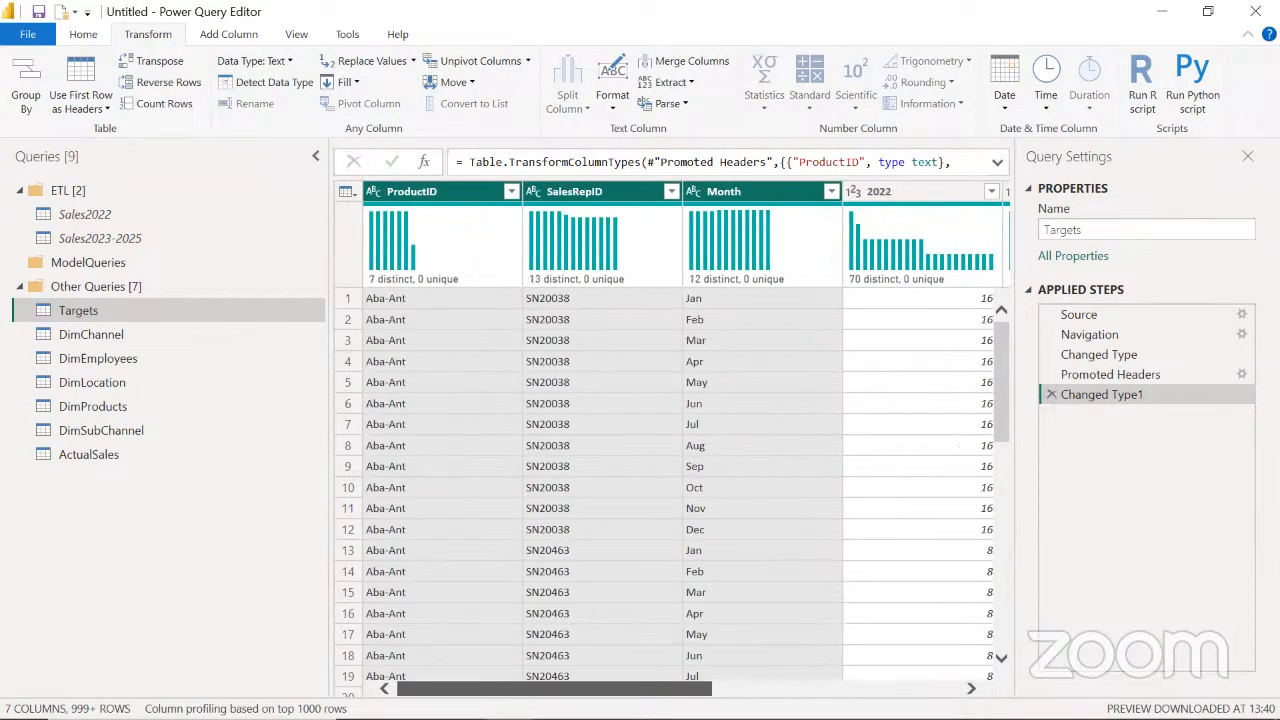
right_click(620, 195)
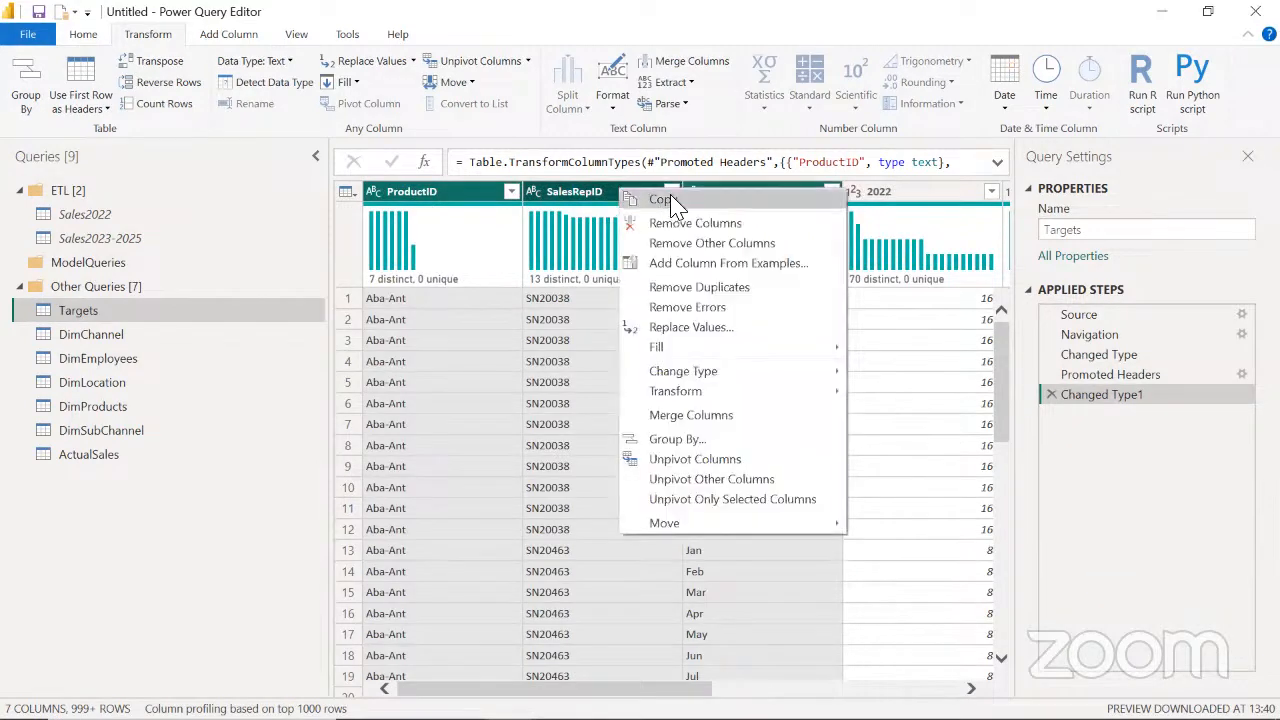
left_click(684, 487)
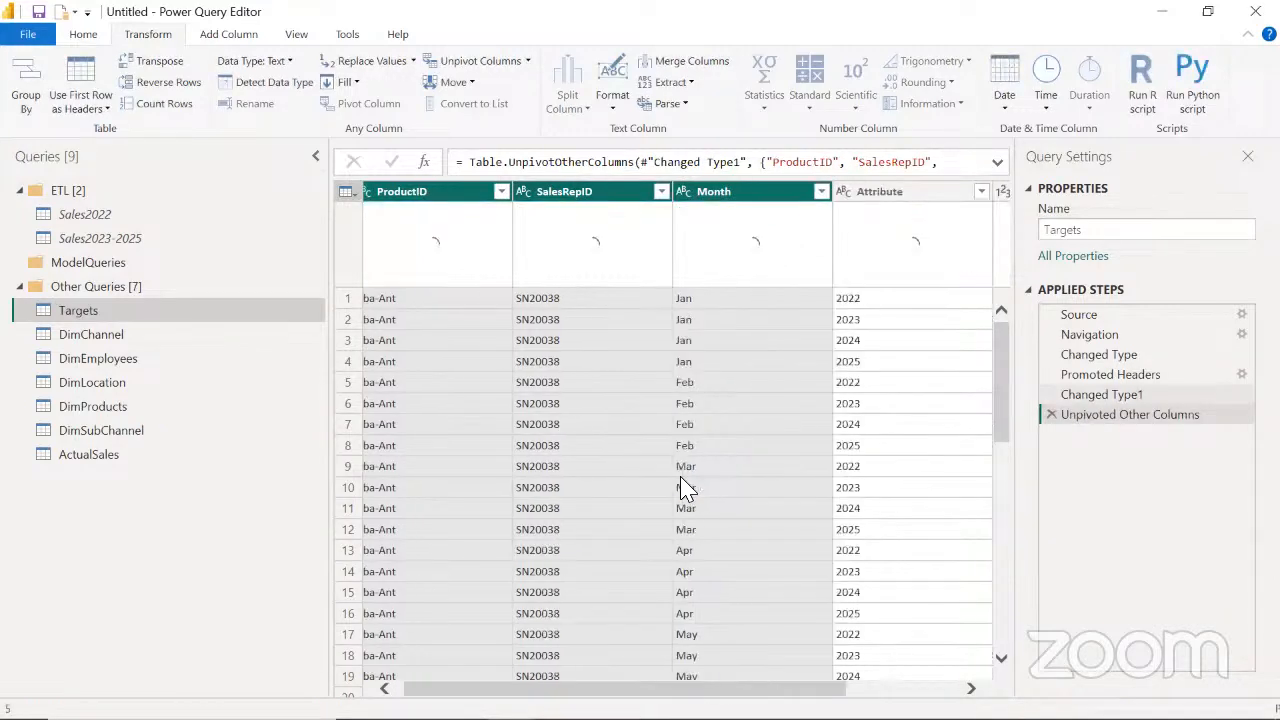
Rename the unpivoted Value column as TargetQty by editing the name within the unpivot step's formula
left_click_drag(795, 688, 929, 680)
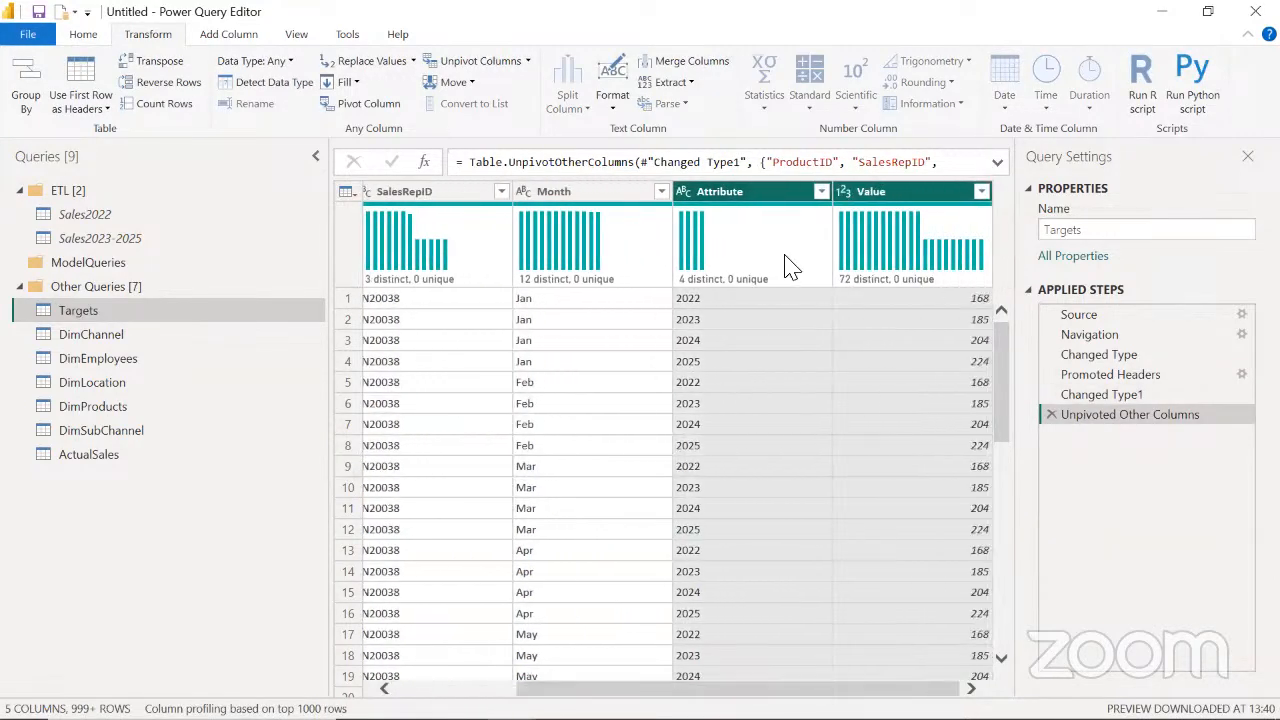
left_click(755, 200)
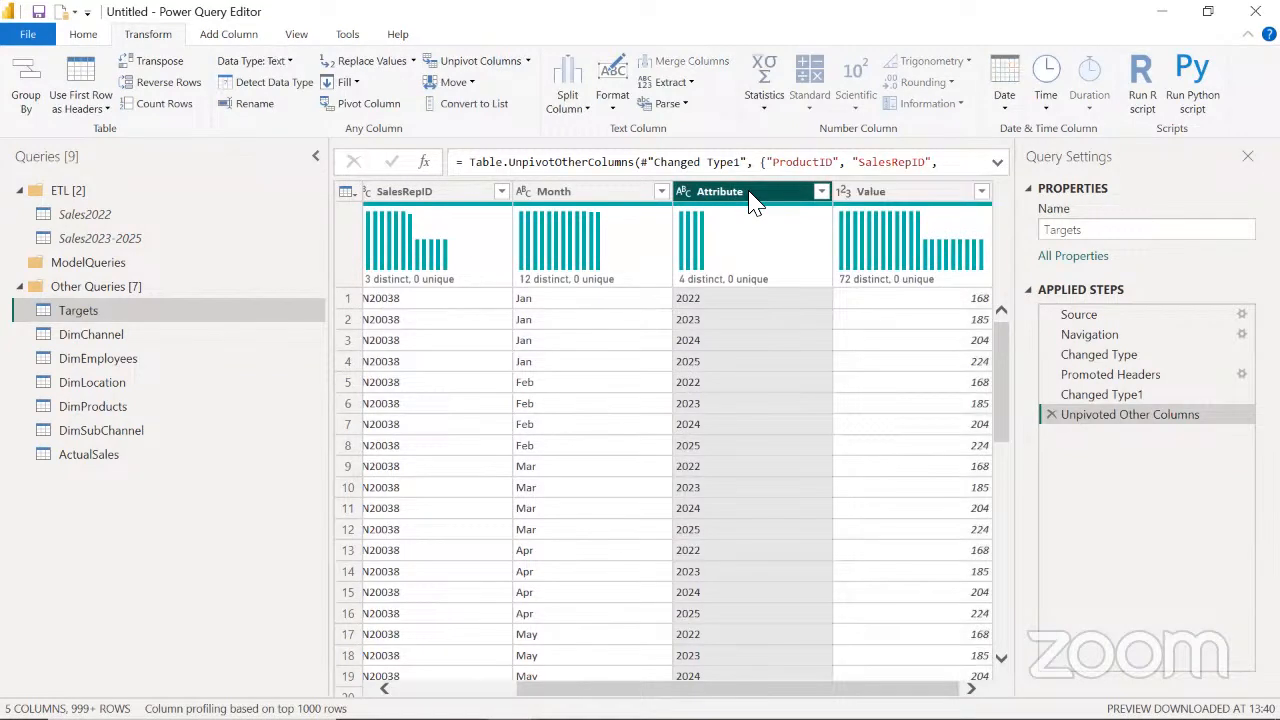
left_click(925, 200)
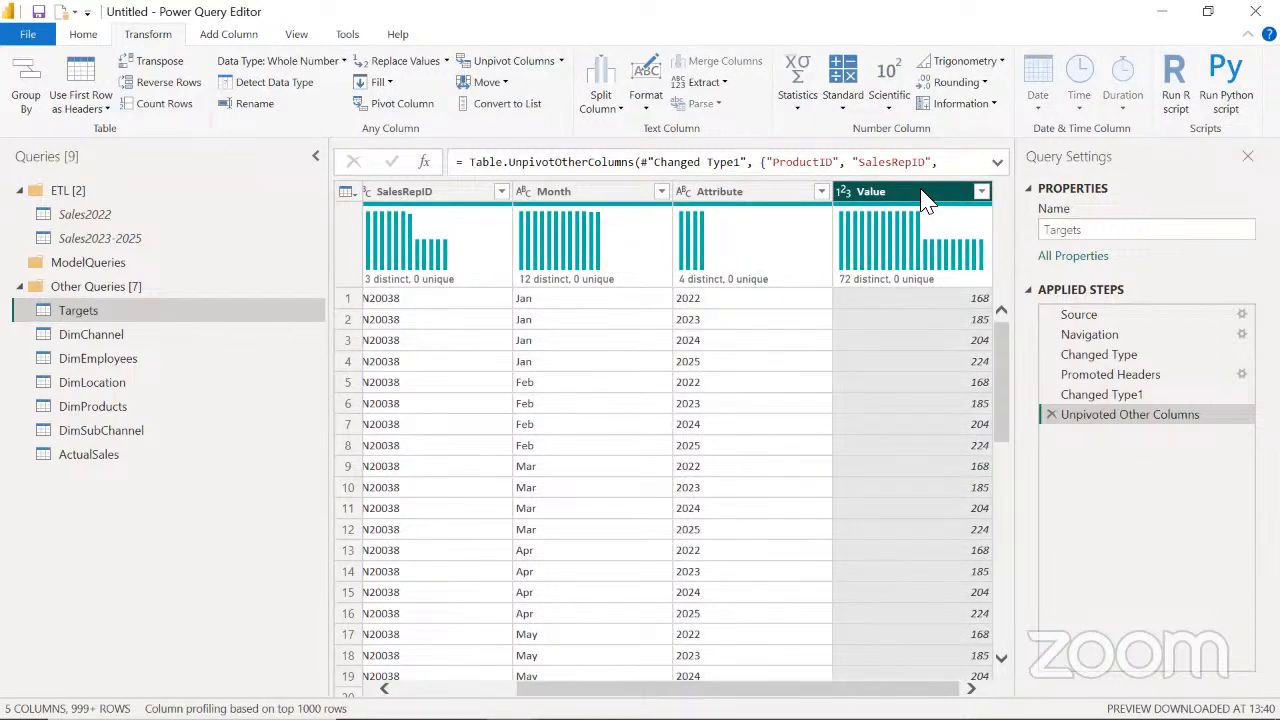
left_click(997, 163)
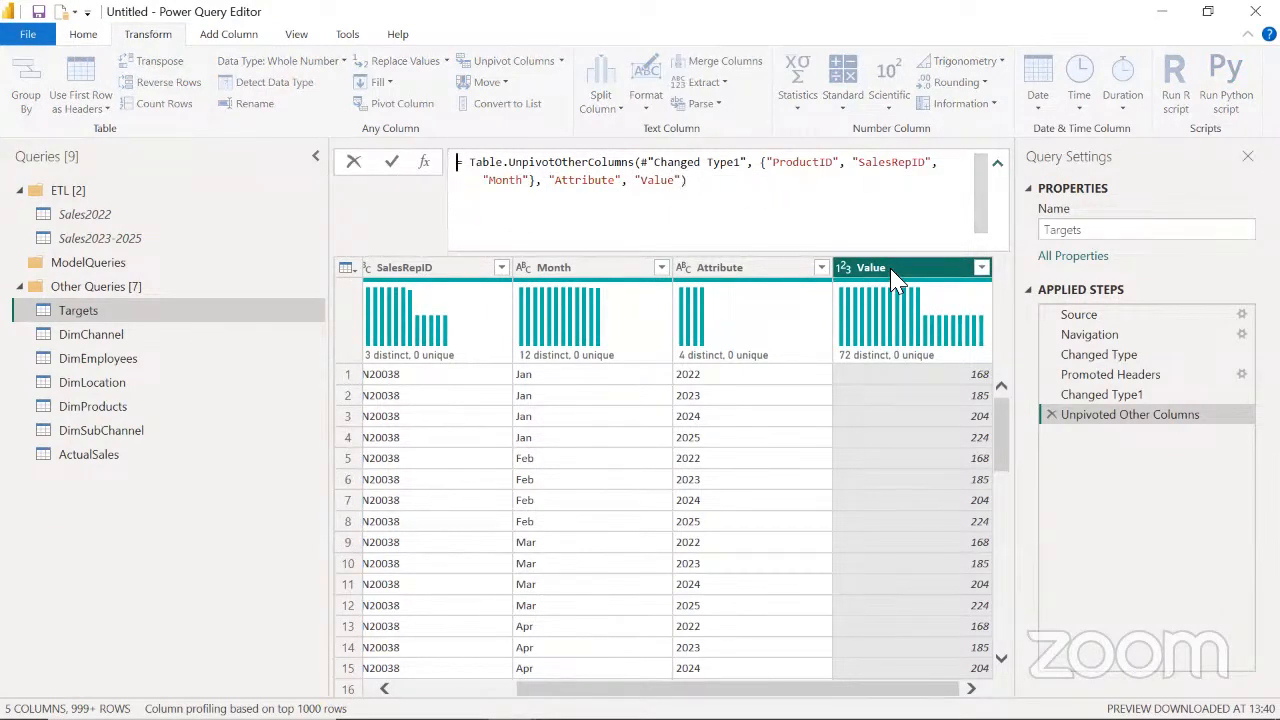
left_click_drag(675, 183, 648, 184)
type("TargetQty")
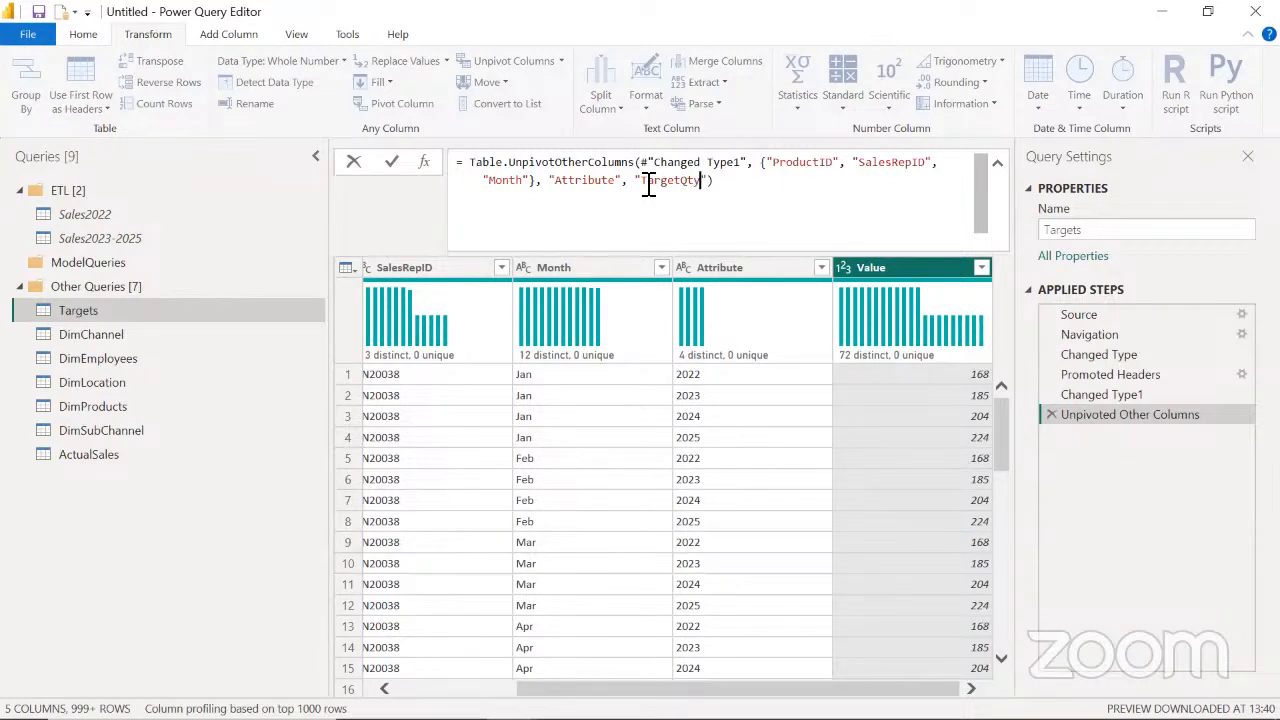
key("Return")
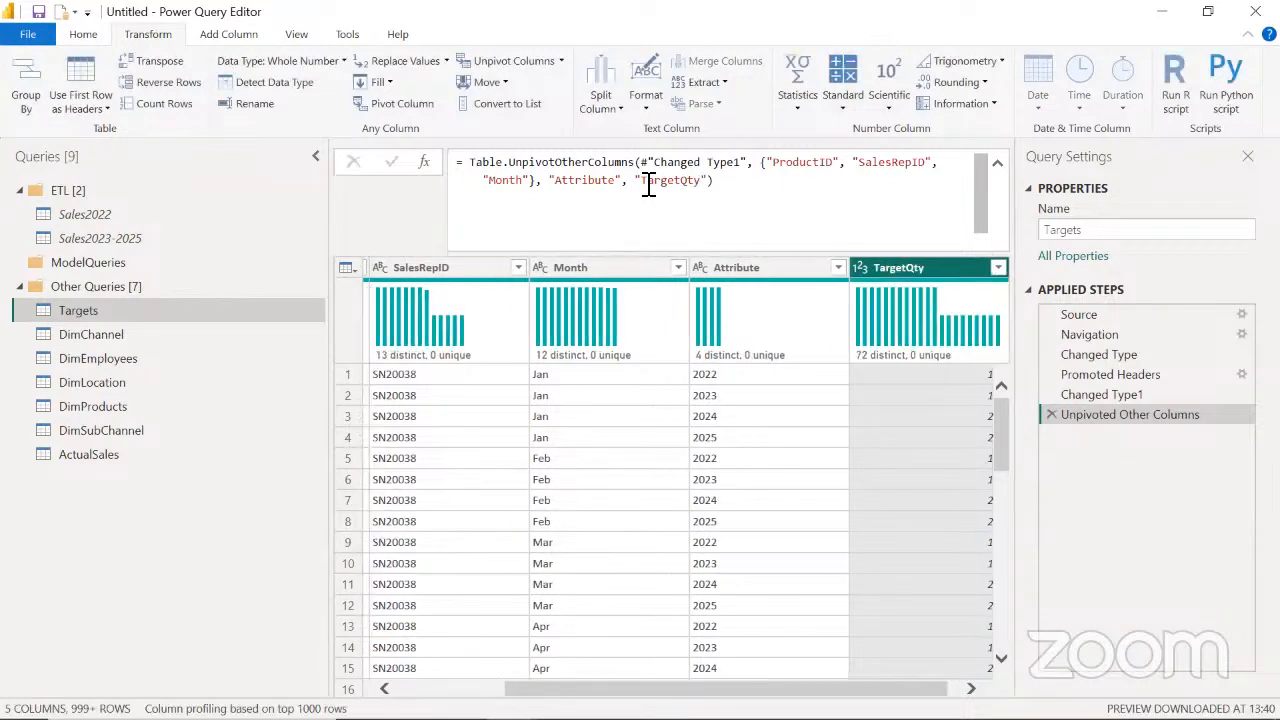
left_click_drag(727, 688, 618, 676)
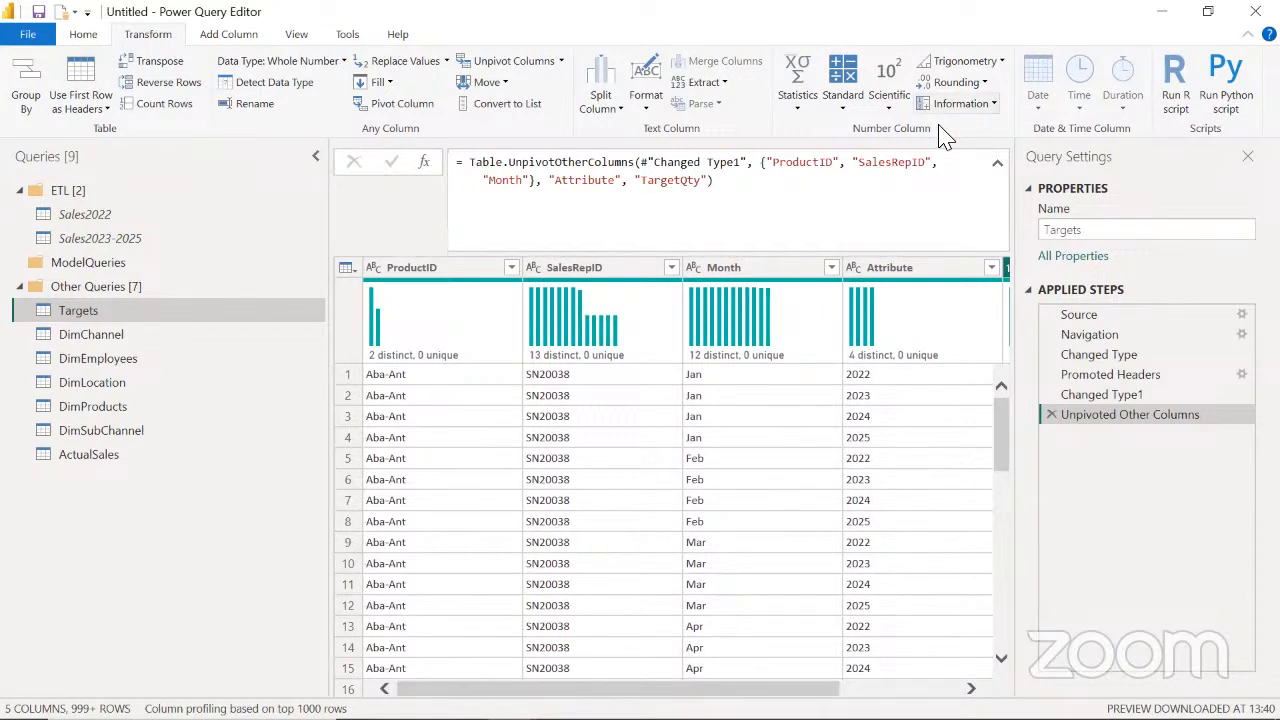
left_click(997, 163)
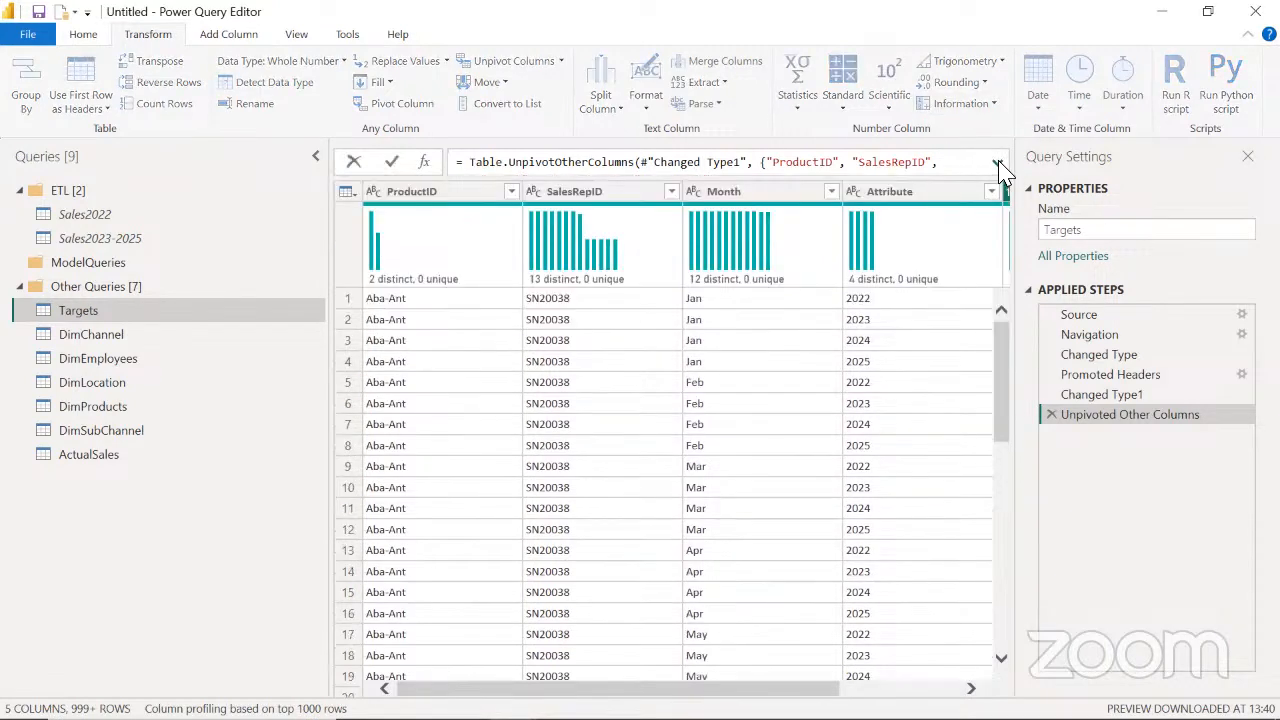
Merge the Month and Attribute columns of Targets without a separator into a column named MonthYear
left_click(728, 197)
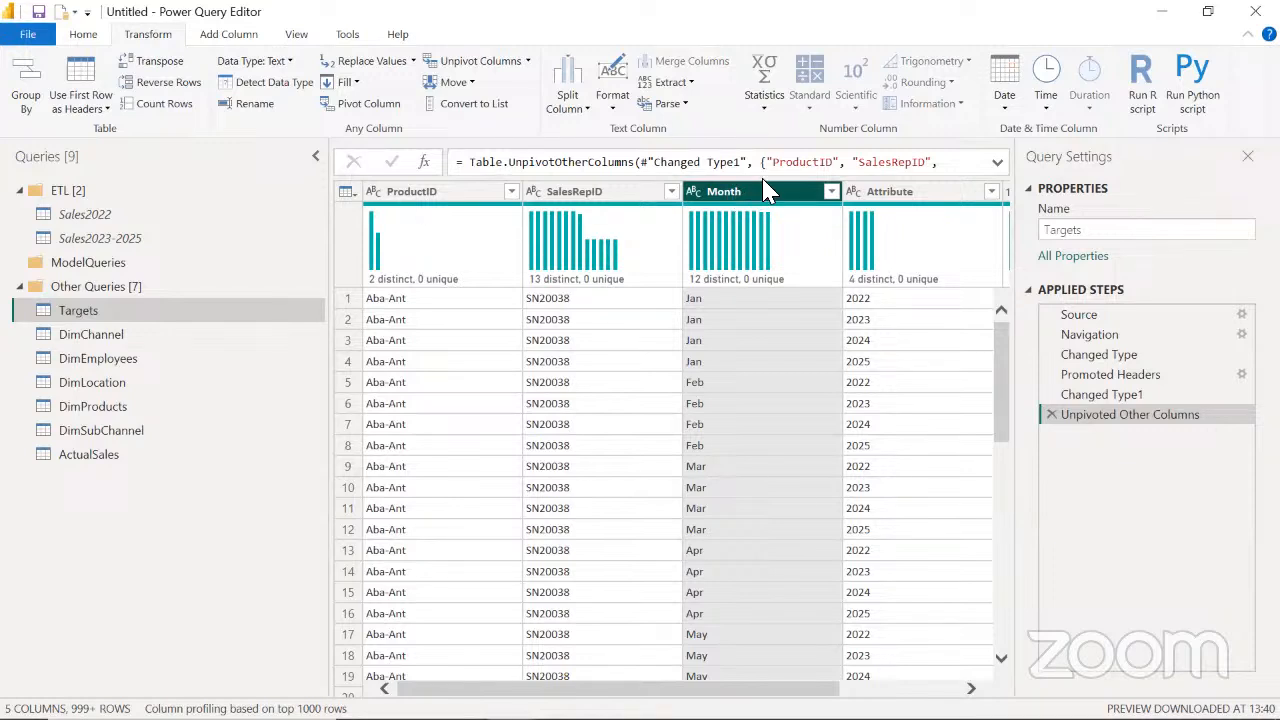
left_click(907, 193, "ctrl")
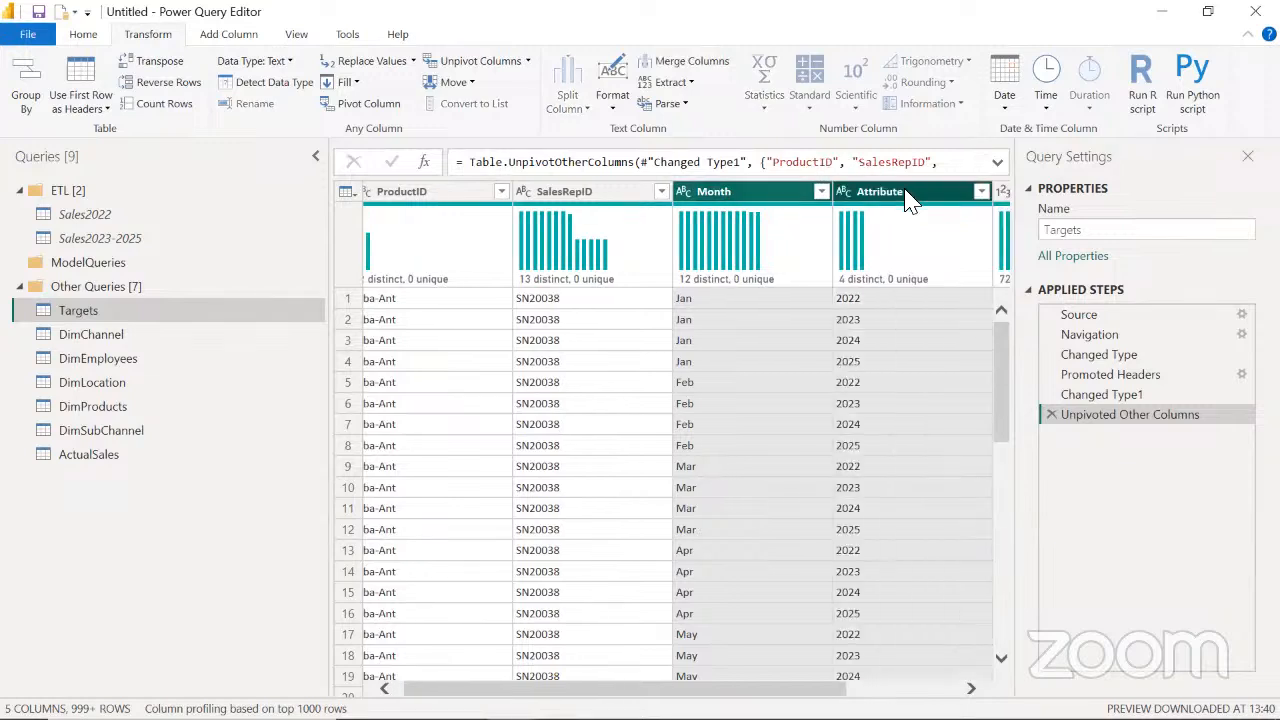
right_click(910, 200)
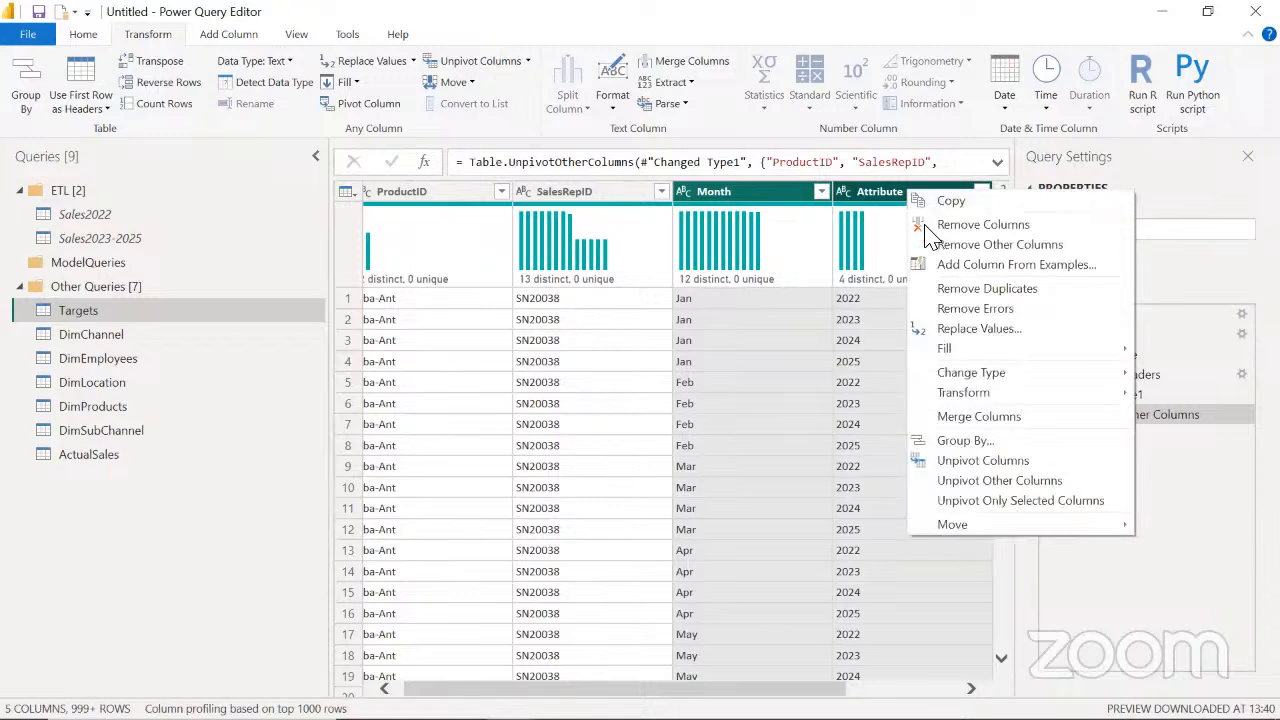
left_click(990, 416)
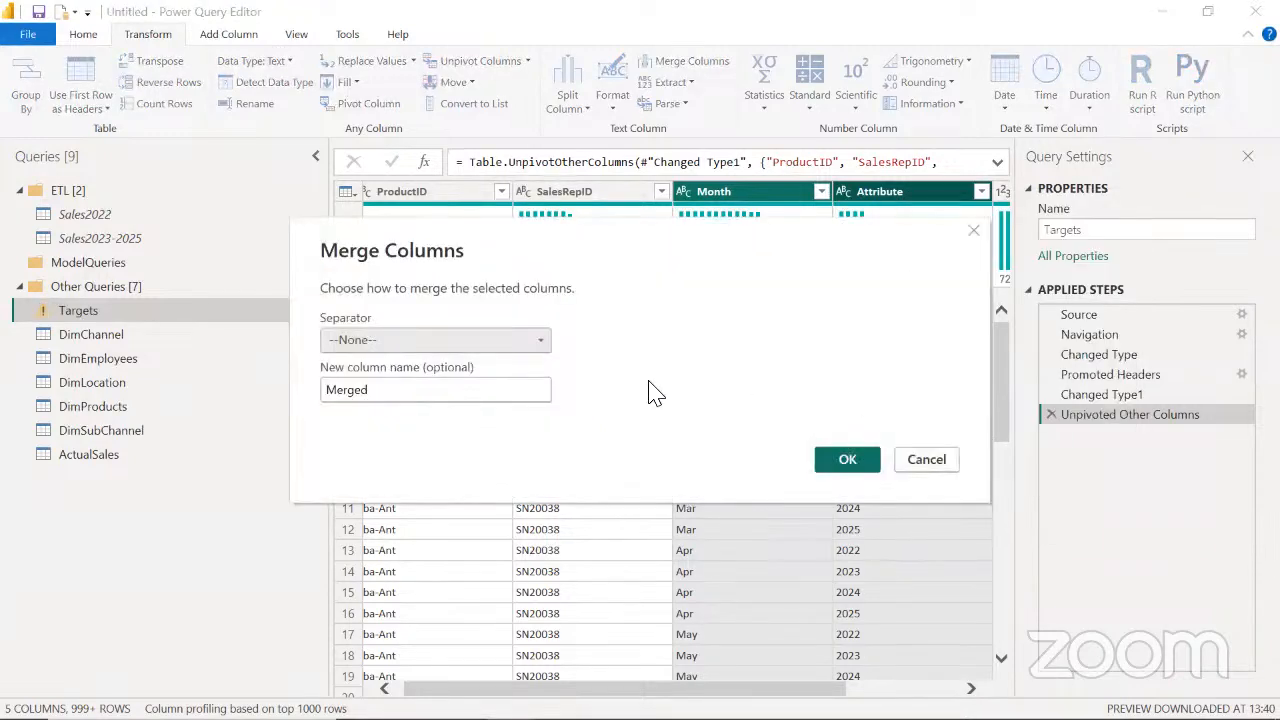
left_click(382, 392)
left_click_drag(370, 391, 308, 394)
type("MonthYear")
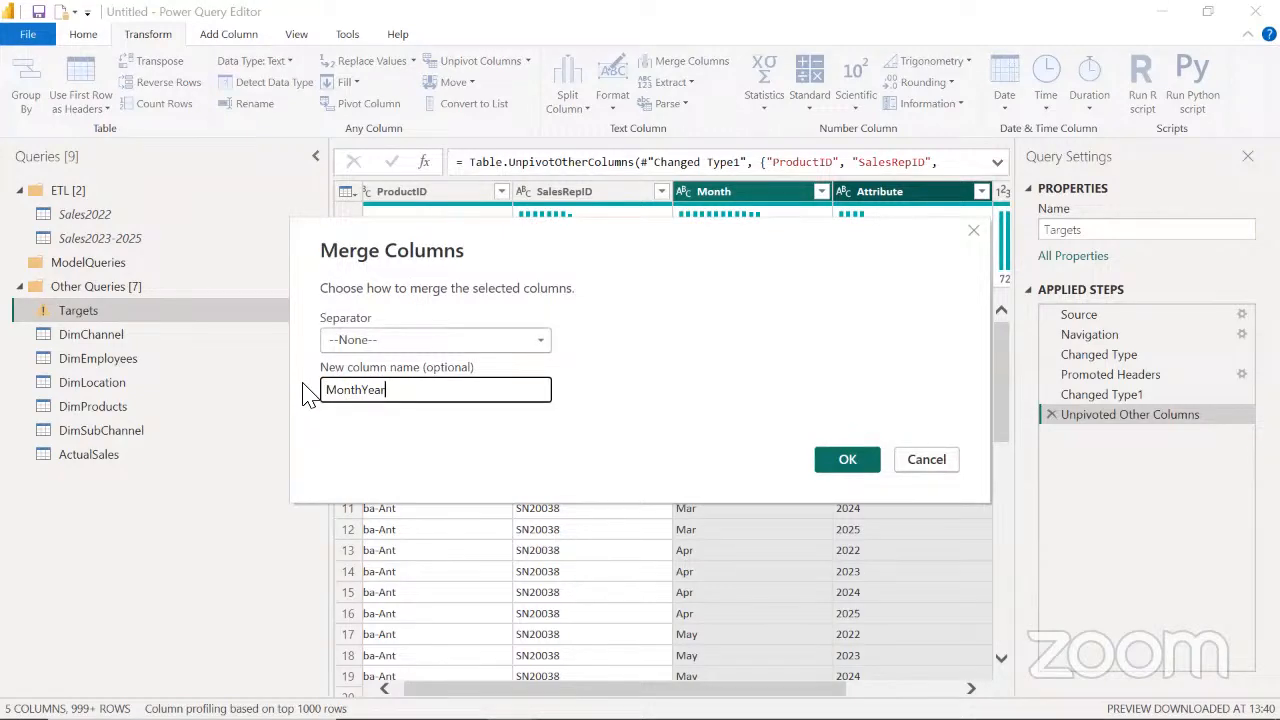
left_click(845, 461)
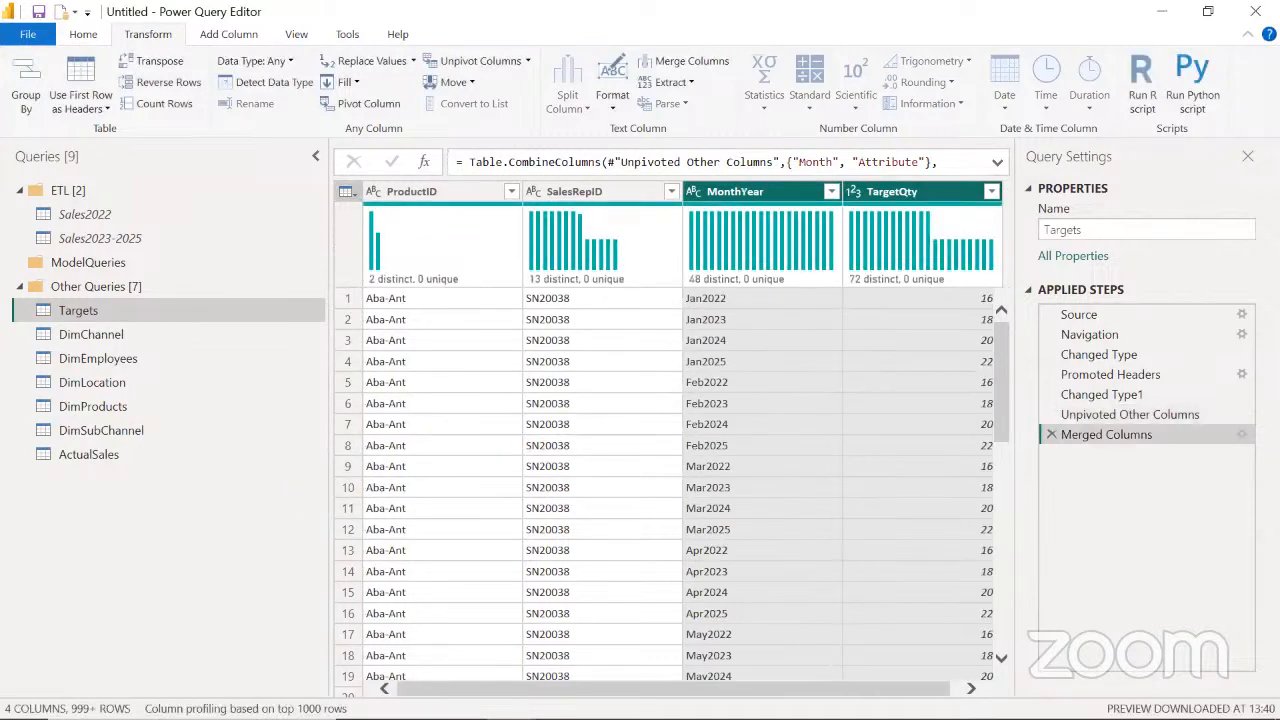
Change the data type of the merged MonthYear column to Date
left_click_drag(780, 689, 800, 689)
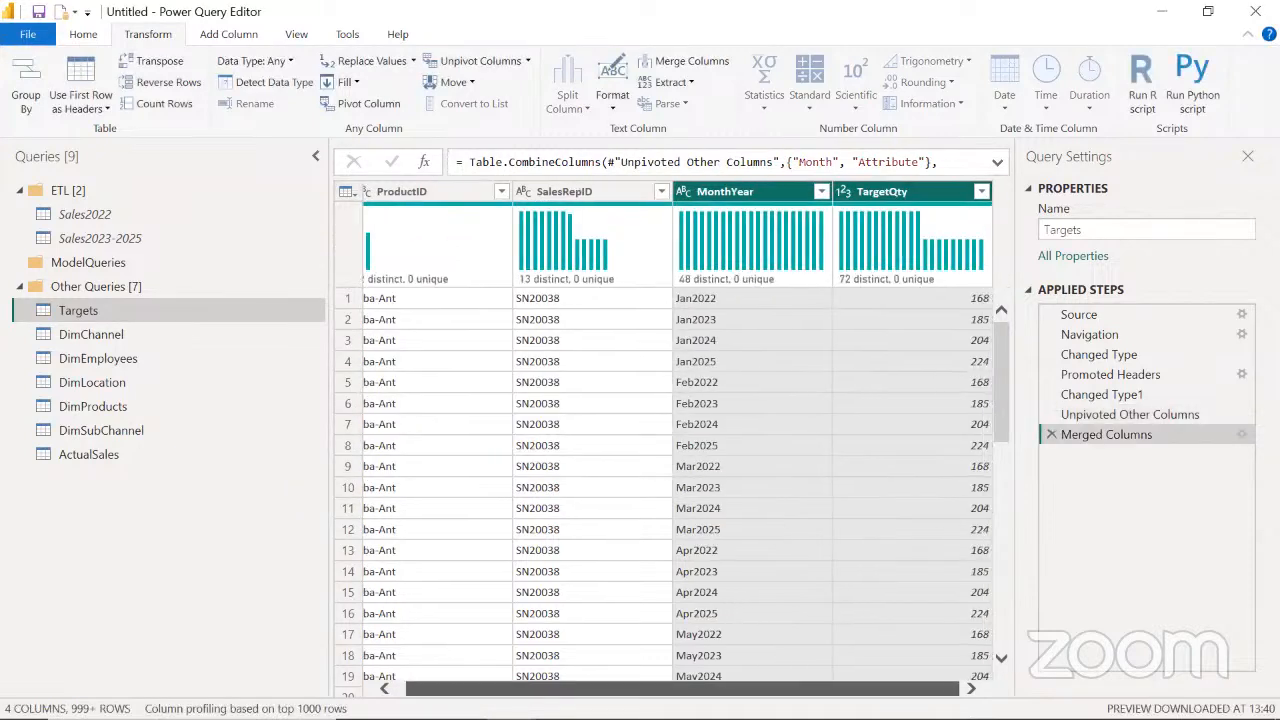
left_click(766, 199)
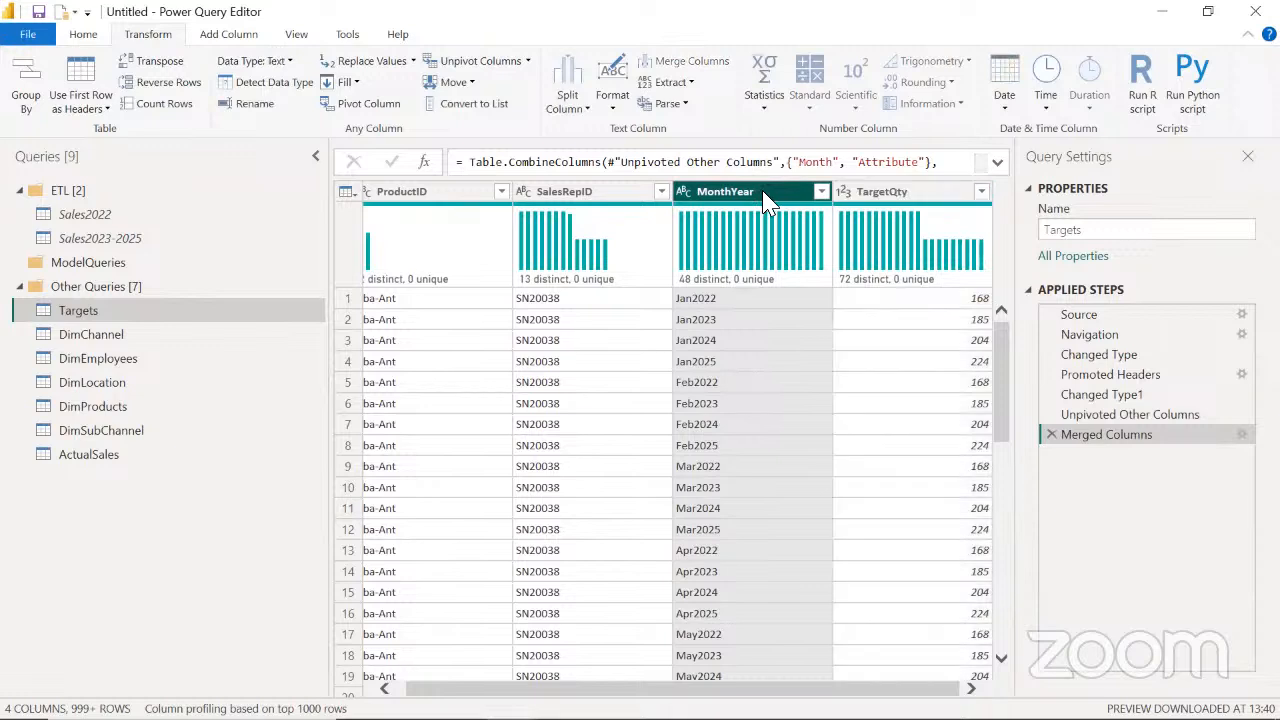
left_click(682, 198)
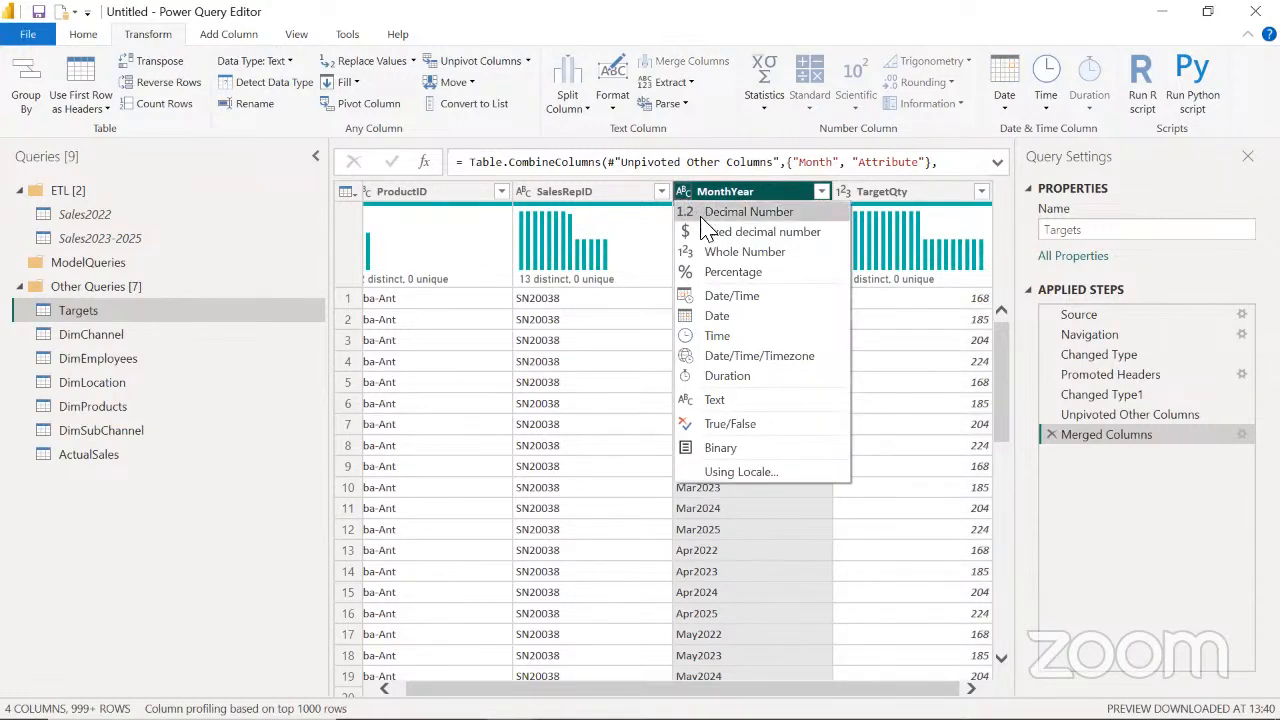
left_click(717, 318)
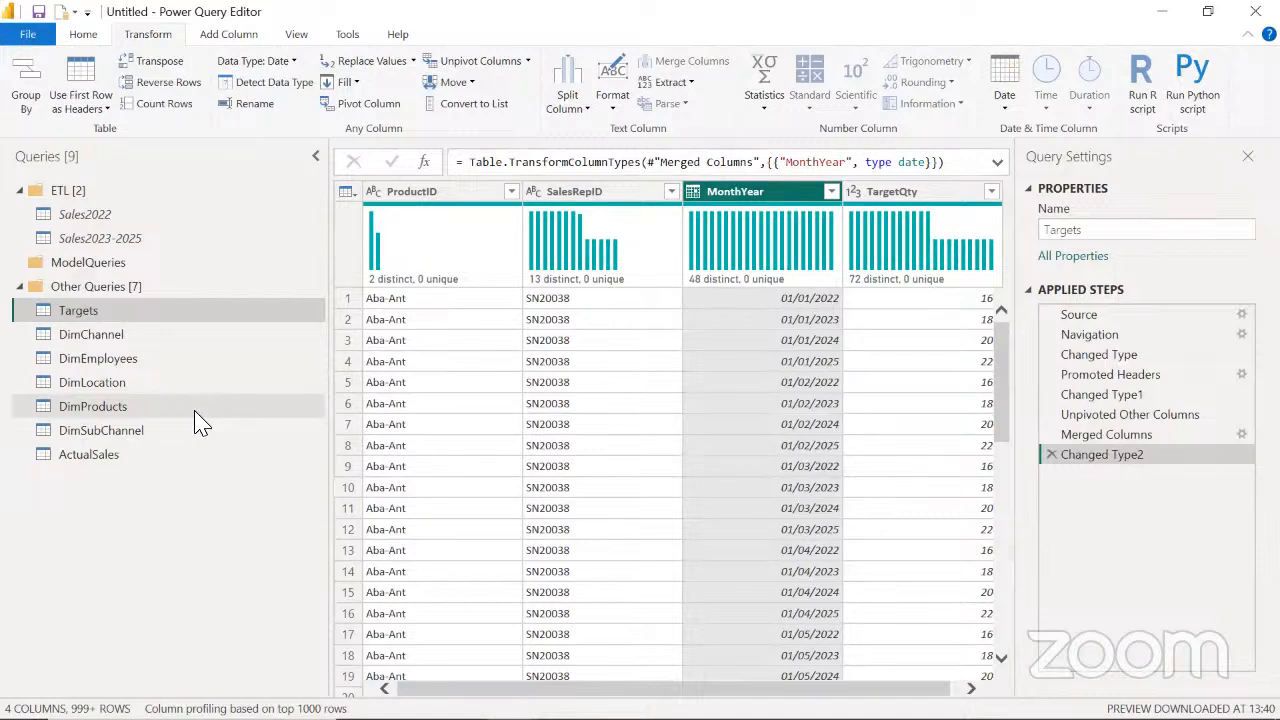
Switch to the Microsoft Whiteboard and delete the whole existing drawing
key("alt+Tab")
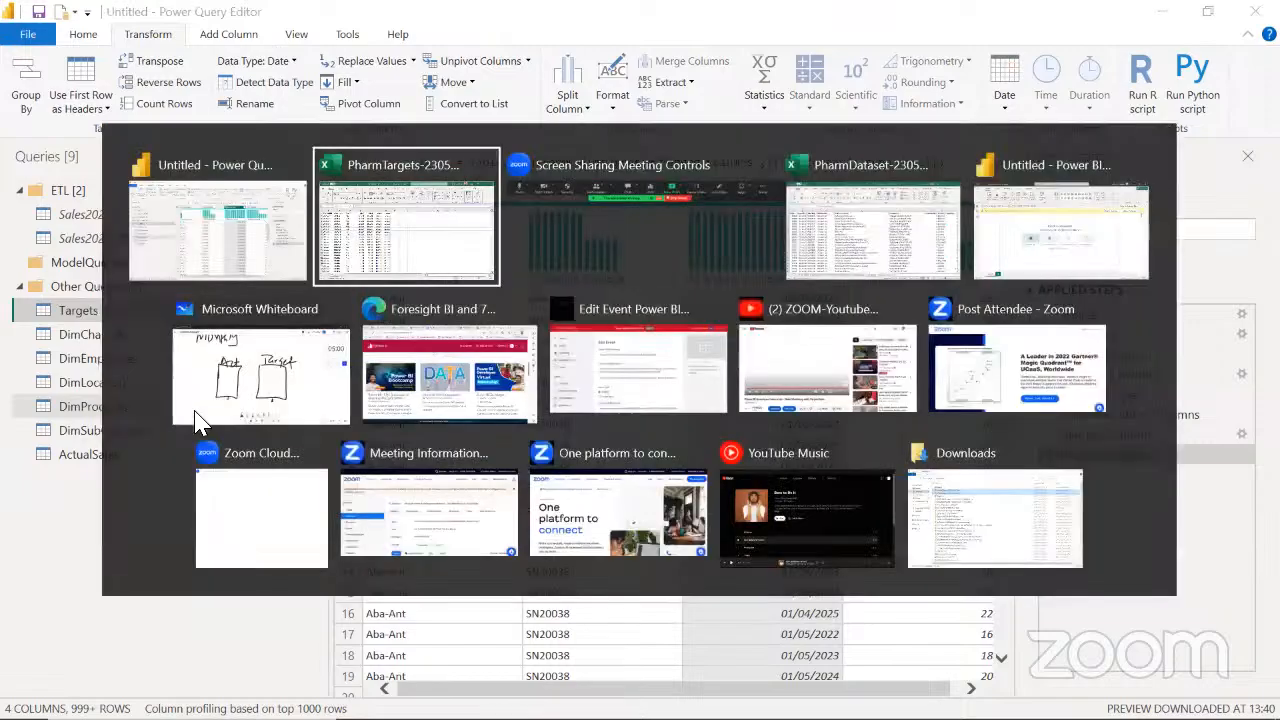
key("alt+Tab")
key("alt+Tab")
left_click(198, 415)
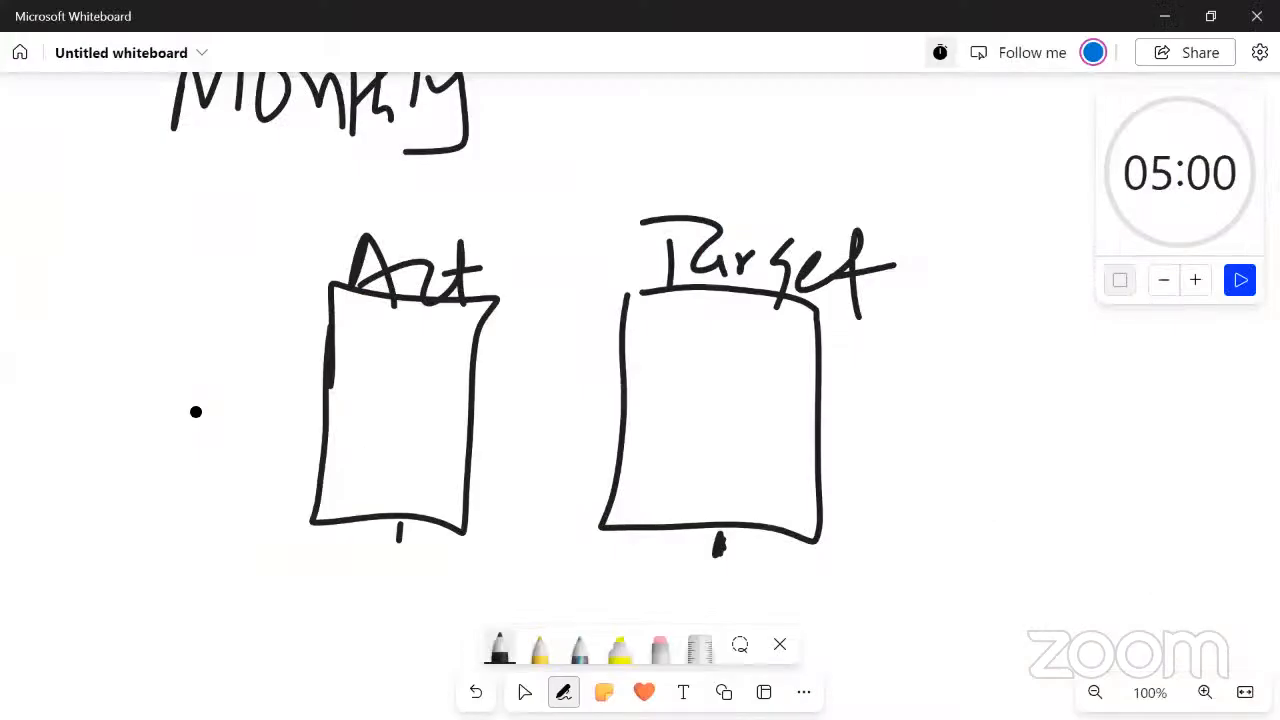
key("ctrl+a")
key("Delete")
key("alt+w")
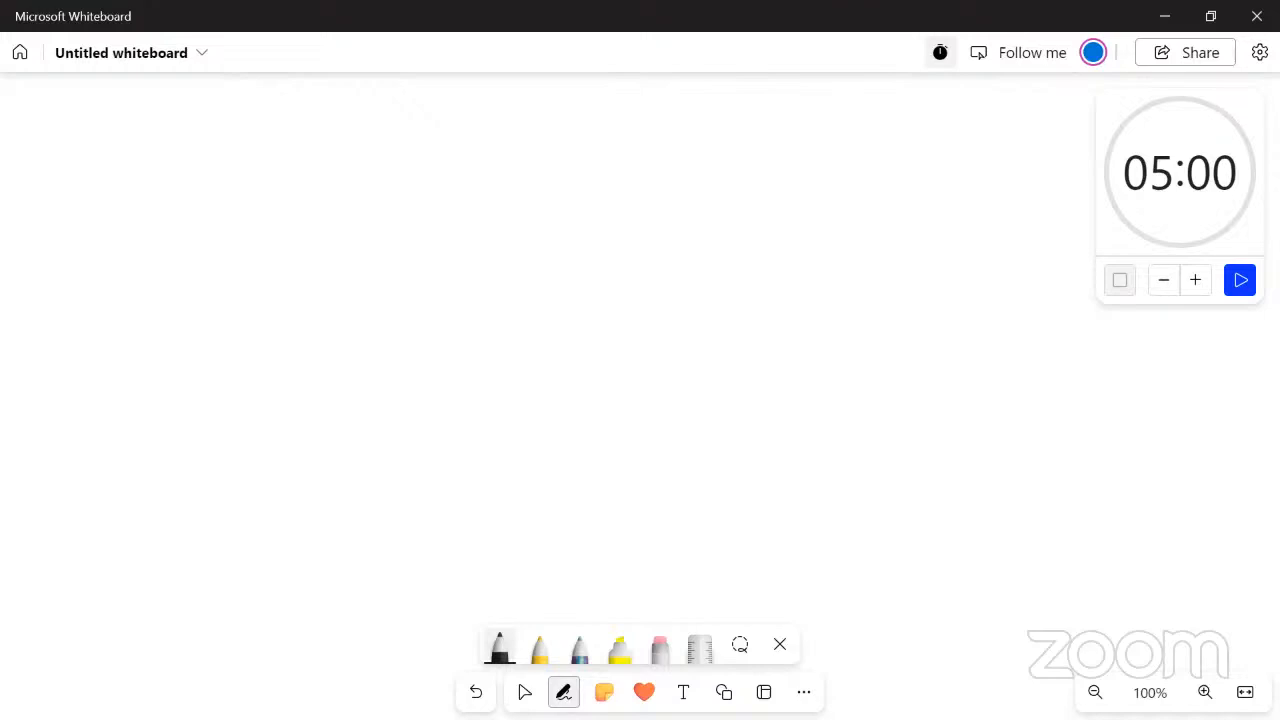
Handwrite the title "Star Schema" in black across the blank whiteboard
left_click_drag(362, 198, 282, 288)
left_click_drag(375, 166, 380, 298)
mouse_move(343, 244)
left_mouse_down()
mouse_move(466, 234)
mouse_move(466, 286)
left_mouse_up()
mouse_move(484, 222)
left_mouse_down()
mouse_move(490, 268)
mouse_move(520, 214)
left_mouse_up()
mouse_move(632, 184)
left_mouse_down()
mouse_move(566, 196)
mouse_move(586, 278)
left_mouse_up()
mouse_move(666, 216)
left_mouse_down()
mouse_move(648, 262)
mouse_move(688, 284)
left_mouse_up()
mouse_move(708, 176)
left_mouse_down()
mouse_move(720, 288)
mouse_move(742, 286)
left_mouse_up()
left_click_drag(752, 266, 942, 292)
left_click_drag(980, 236, 975, 252)
left_click_drag(988, 232, 992, 304)
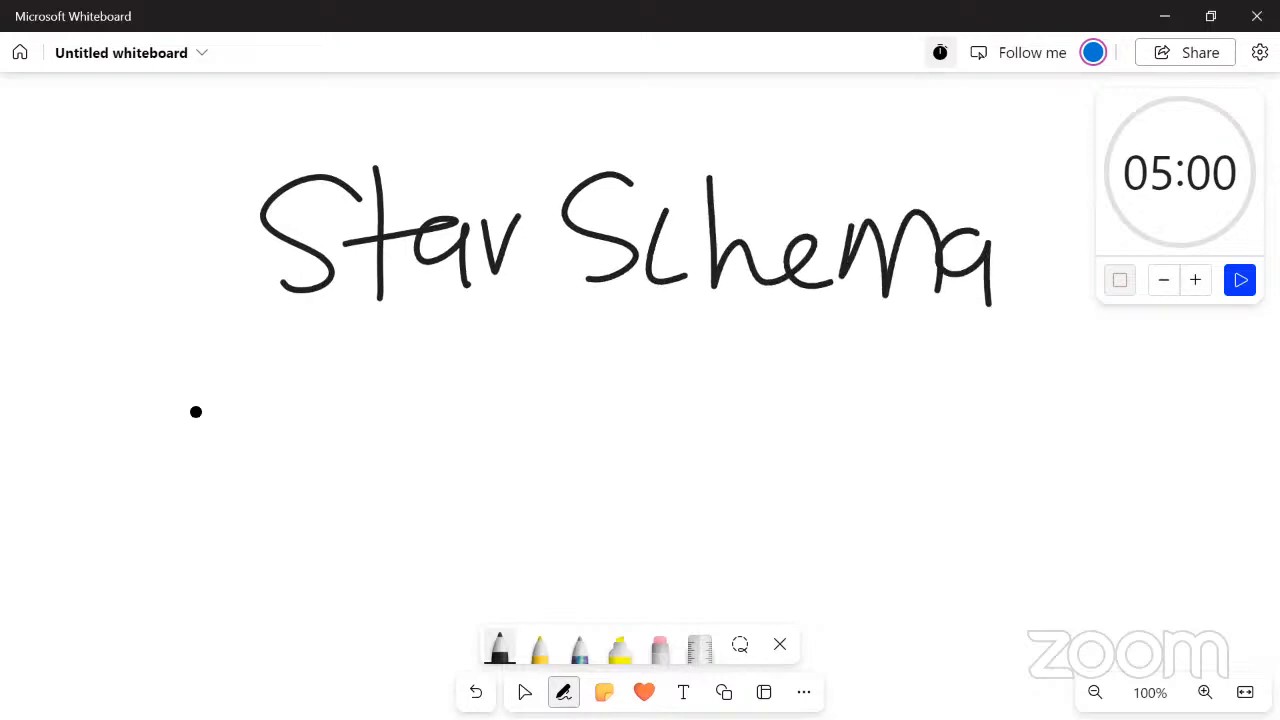
Draw four black table boxes below the title, one in the centre and three around it
left_click(524, 692)
left_click_drag(640, 450, 636, 287)
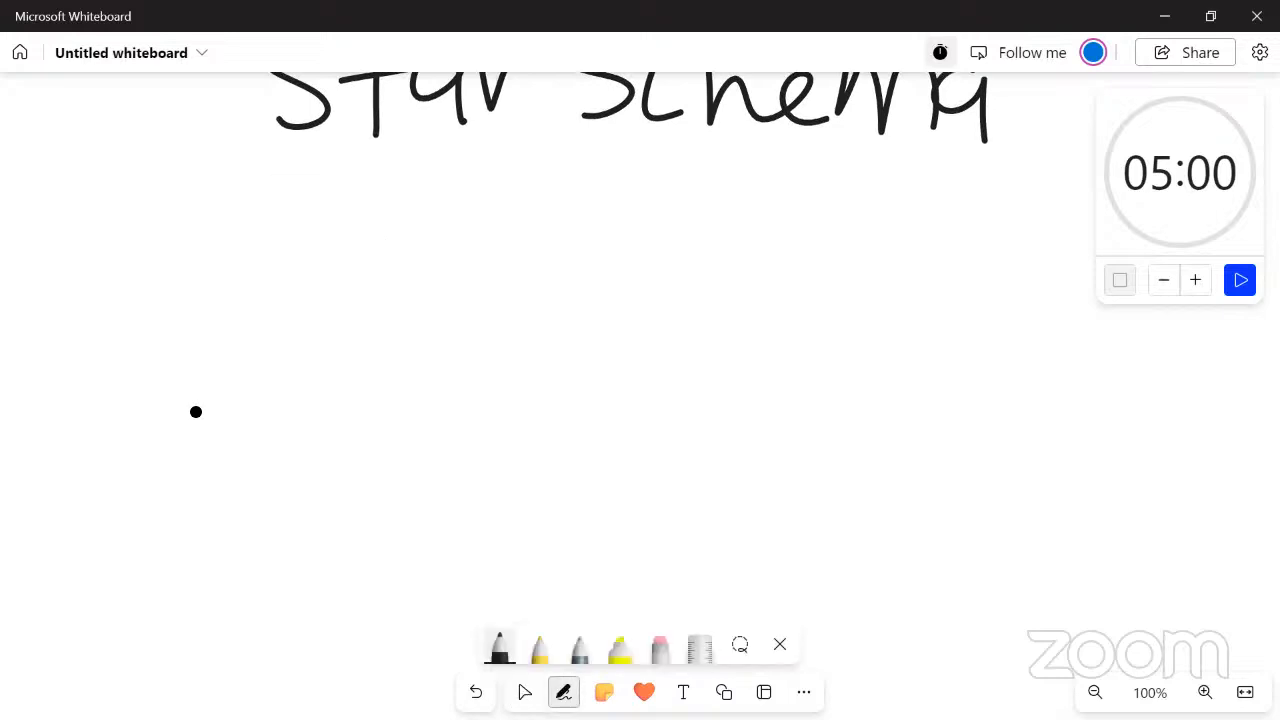
mouse_move(476, 234)
left_mouse_down()
mouse_move(474, 351)
mouse_move(551, 449)
mouse_move(620, 248)
mouse_move(483, 222)
left_mouse_up()
mouse_move(724, 358)
left_mouse_down()
mouse_move(720, 568)
mouse_move(874, 590)
mouse_move(862, 351)
mouse_move(737, 353)
left_mouse_up()
mouse_move(237, 428)
left_mouse_down()
mouse_move(286, 641)
mouse_move(400, 433)
mouse_move(196, 412)
left_mouse_up()
mouse_move(160, 158)
left_mouse_down()
mouse_move(128, 332)
mouse_move(296, 336)
mouse_move(290, 150)
mouse_move(174, 142)
mouse_move(164, 177)
left_mouse_up()
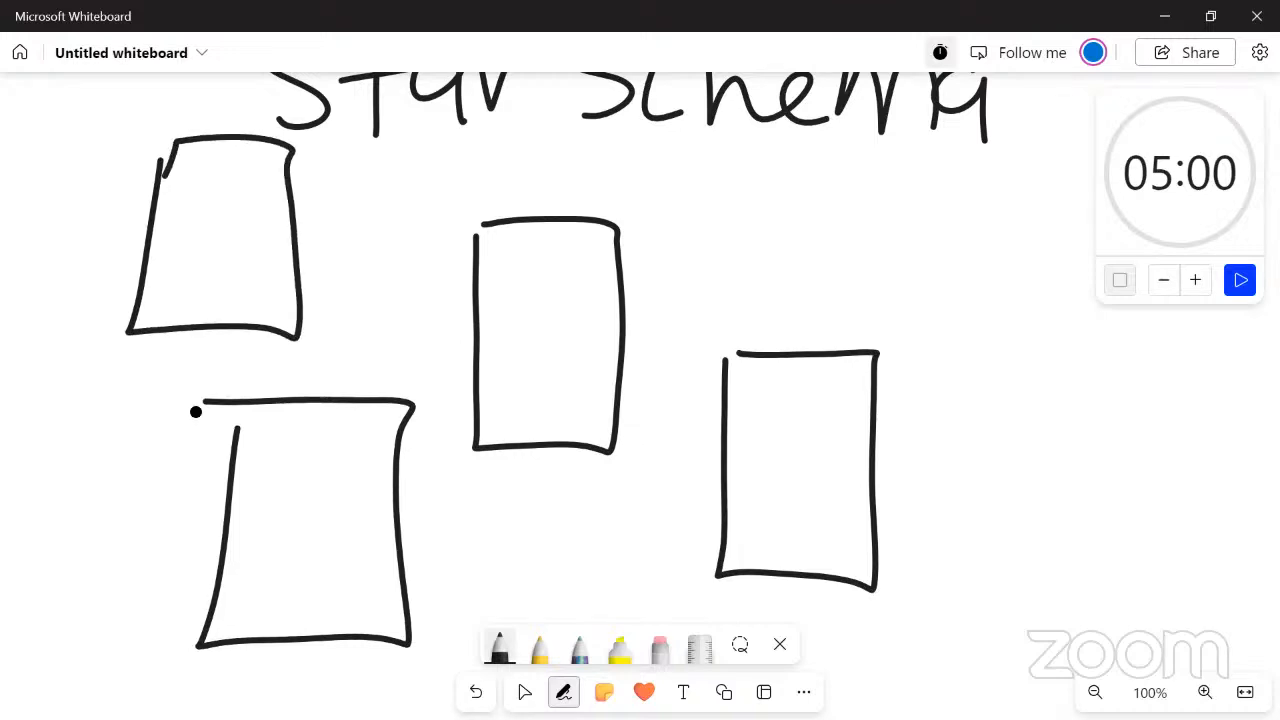
Handwrite the label "Fact" above the central box and "Dim" above each of the three surrounding boxes
mouse_move(513, 158)
left_mouse_down()
mouse_move(510, 206)
mouse_move(542, 143)
mouse_move(540, 166)
left_mouse_up()
mouse_move(528, 170)
left_mouse_down()
mouse_move(540, 190)
mouse_move(550, 182)
left_mouse_up()
mouse_move(572, 180)
left_mouse_down()
mouse_move(603, 158)
mouse_move(603, 214)
left_mouse_up()
left_click_drag(590, 190, 614, 184)
left_click_drag(760, 292, 760, 345)
mouse_move(756, 290)
left_mouse_down()
mouse_move(772, 290)
mouse_move(770, 348)
left_mouse_up()
mouse_move(818, 308)
left_mouse_down()
mouse_move(818, 335)
mouse_move(910, 342)
left_mouse_up()
left_click(820, 298)
left_click_drag(258, 360, 260, 398)
mouse_move(246, 356)
left_mouse_down()
mouse_move(268, 354)
mouse_move(264, 404)
left_mouse_up()
mouse_move(310, 364)
left_mouse_down()
mouse_move(310, 398)
mouse_move(347, 382)
mouse_move(402, 384)
left_mouse_up()
left_click(304, 340)
mouse_move(131, 118)
left_mouse_down()
mouse_move(158, 150)
mouse_move(138, 168)
left_mouse_up()
left_click_drag(180, 114, 186, 150)
left_click(174, 101)
mouse_move(224, 106)
left_mouse_down()
mouse_move(222, 136)
mouse_move(270, 134)
left_mouse_up()
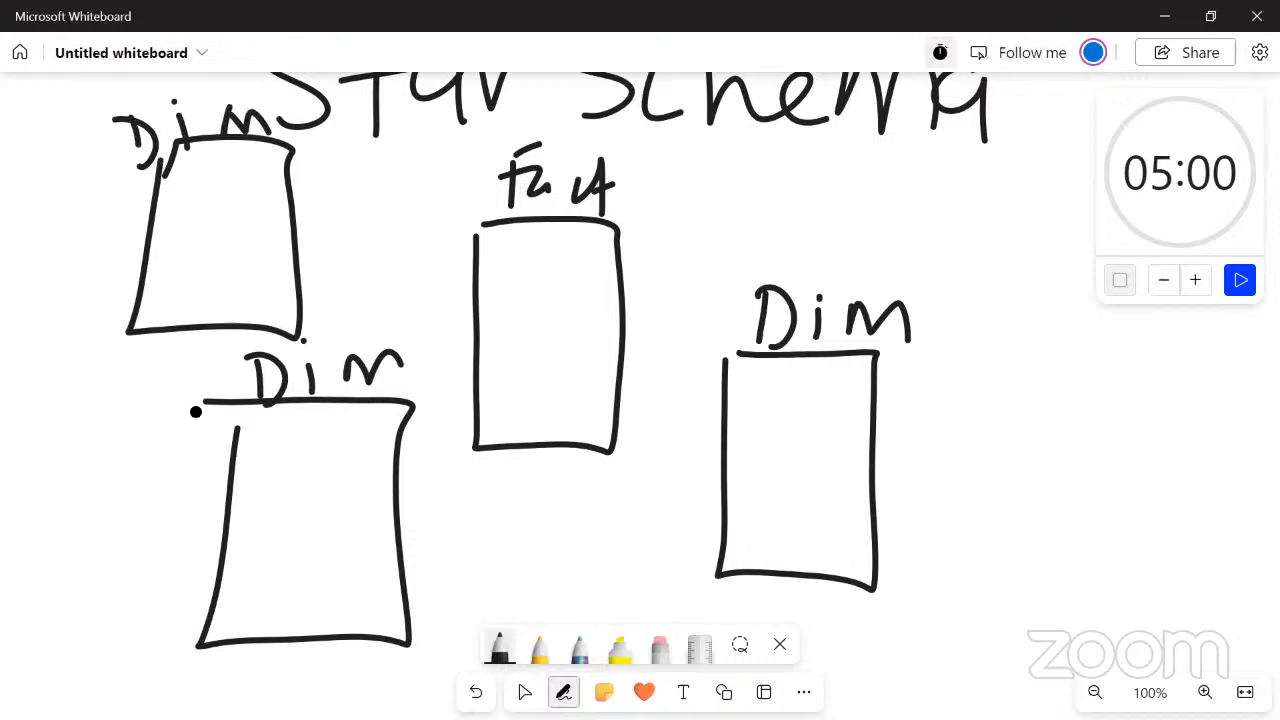
Draw red connectors from the three Dim boxes to the Fact box, marking them with circled letters a, b and c
left_click(500, 648)
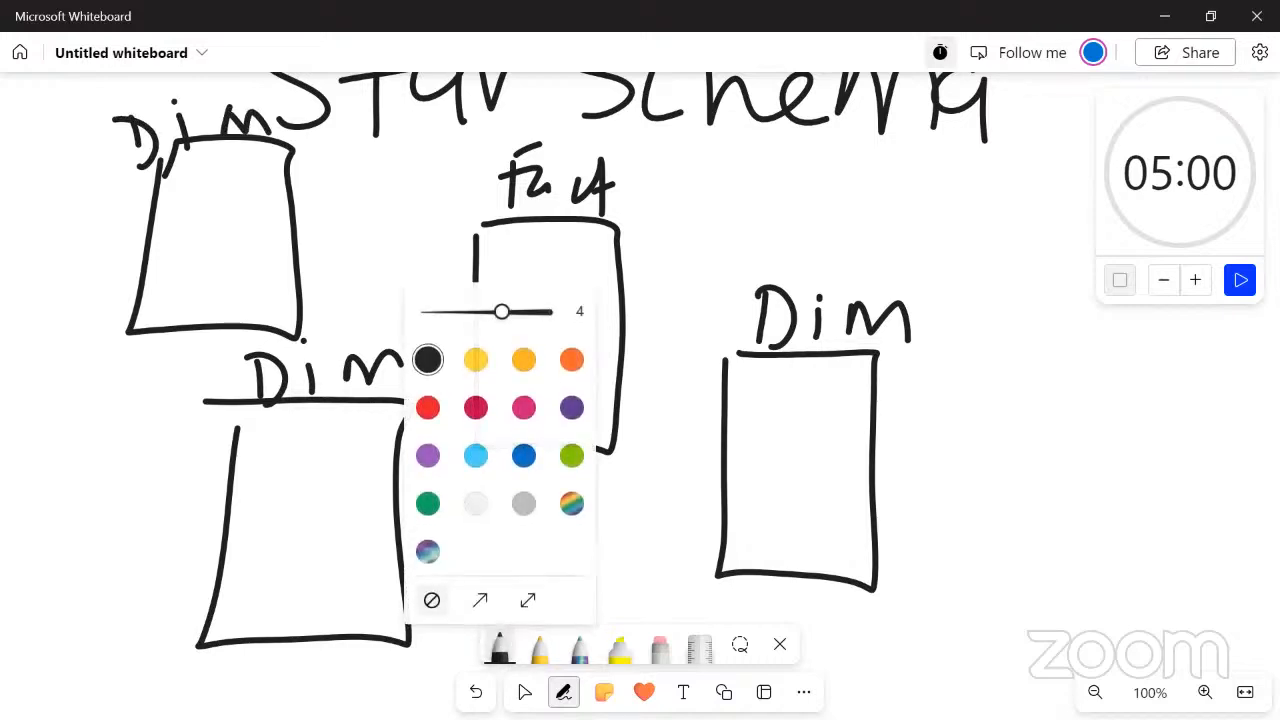
left_click(427, 407)
mouse_move(292, 200)
left_mouse_down()
mouse_move(400, 186)
mouse_move(401, 271)
mouse_move(472, 278)
left_mouse_up()
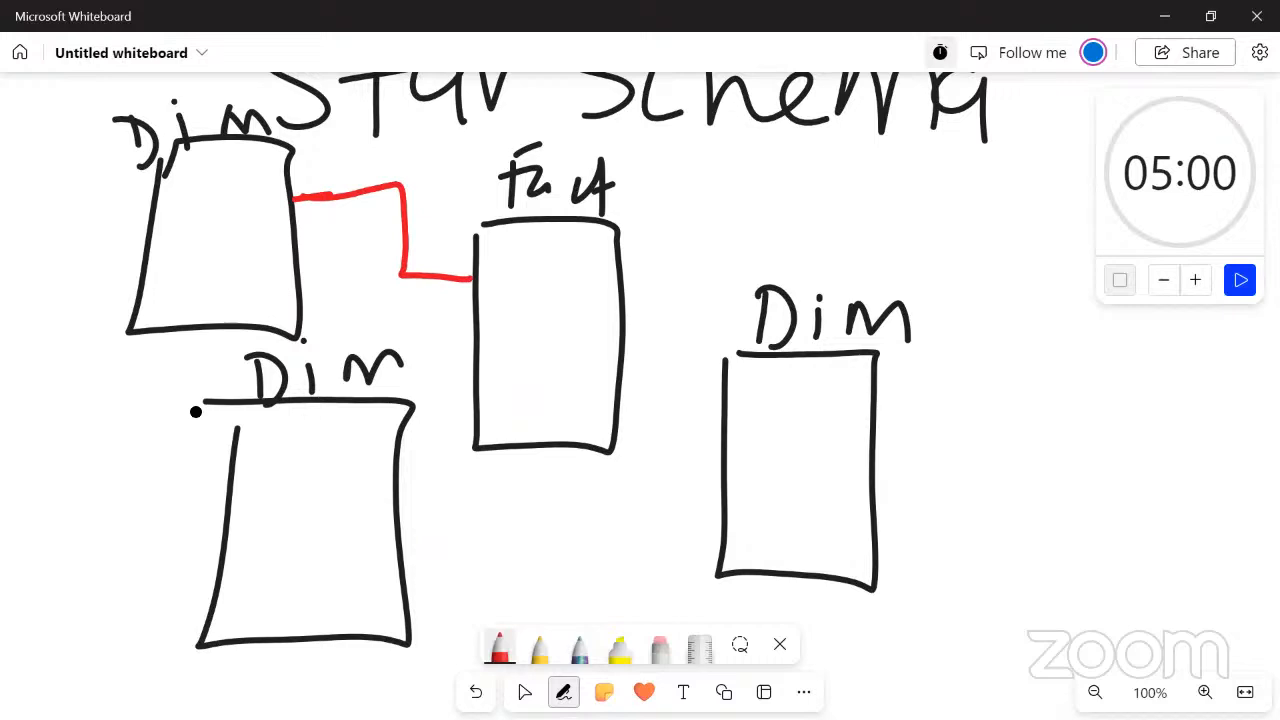
mouse_move(226, 202)
left_mouse_down()
mouse_move(250, 198)
mouse_move(242, 216)
mouse_move(236, 176)
left_mouse_up()
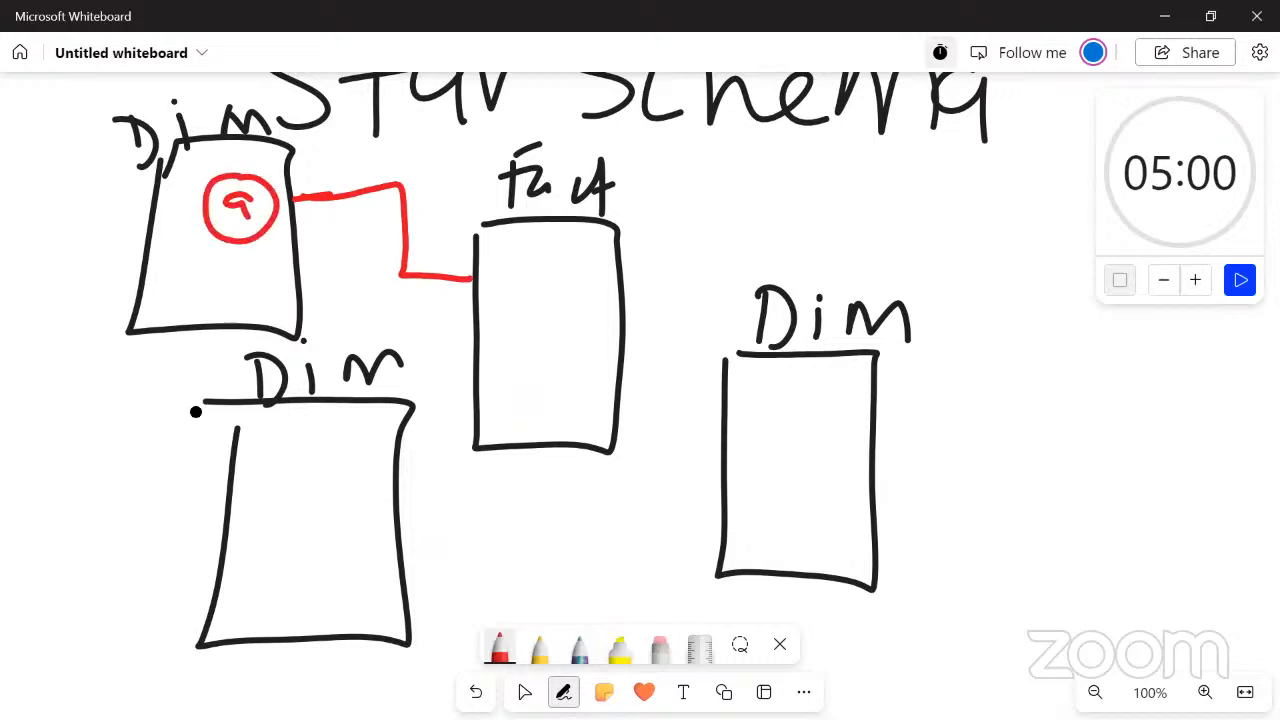
mouse_move(396, 540)
left_mouse_down()
mouse_move(522, 546)
mouse_move(543, 455)
left_mouse_up()
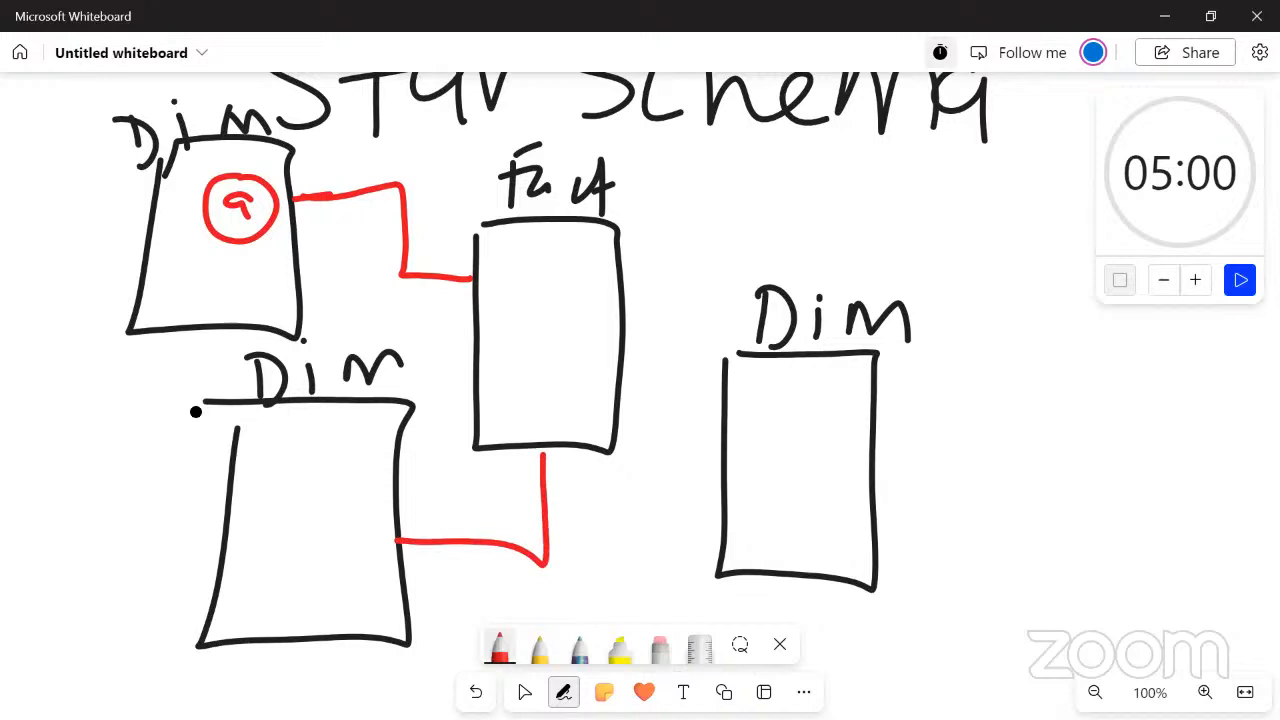
mouse_move(340, 521)
left_mouse_down()
mouse_move(366, 556)
mouse_move(346, 578)
mouse_move(378, 538)
left_mouse_up()
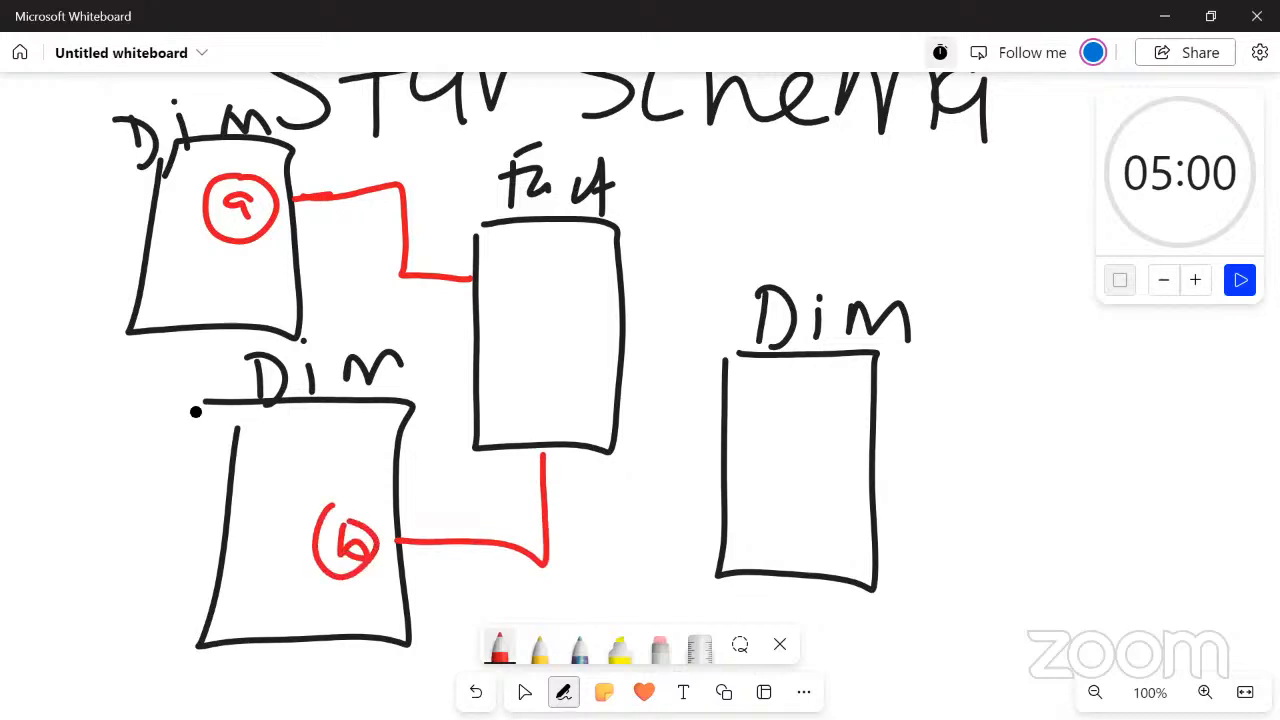
mouse_move(726, 497)
left_mouse_down()
mouse_move(600, 514)
mouse_move(582, 456)
left_mouse_up()
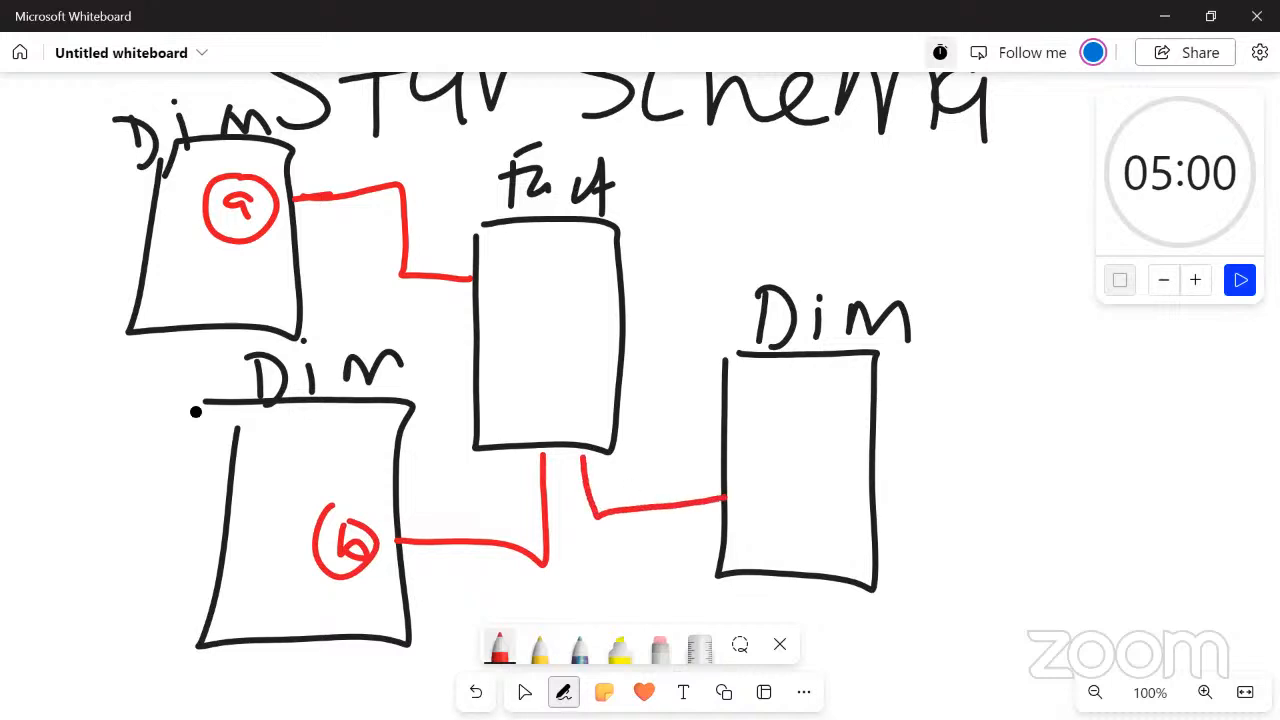
mouse_move(776, 482)
left_mouse_down()
mouse_move(754, 486)
mouse_move(780, 500)
mouse_move(734, 512)
mouse_move(760, 464)
left_mouse_up()
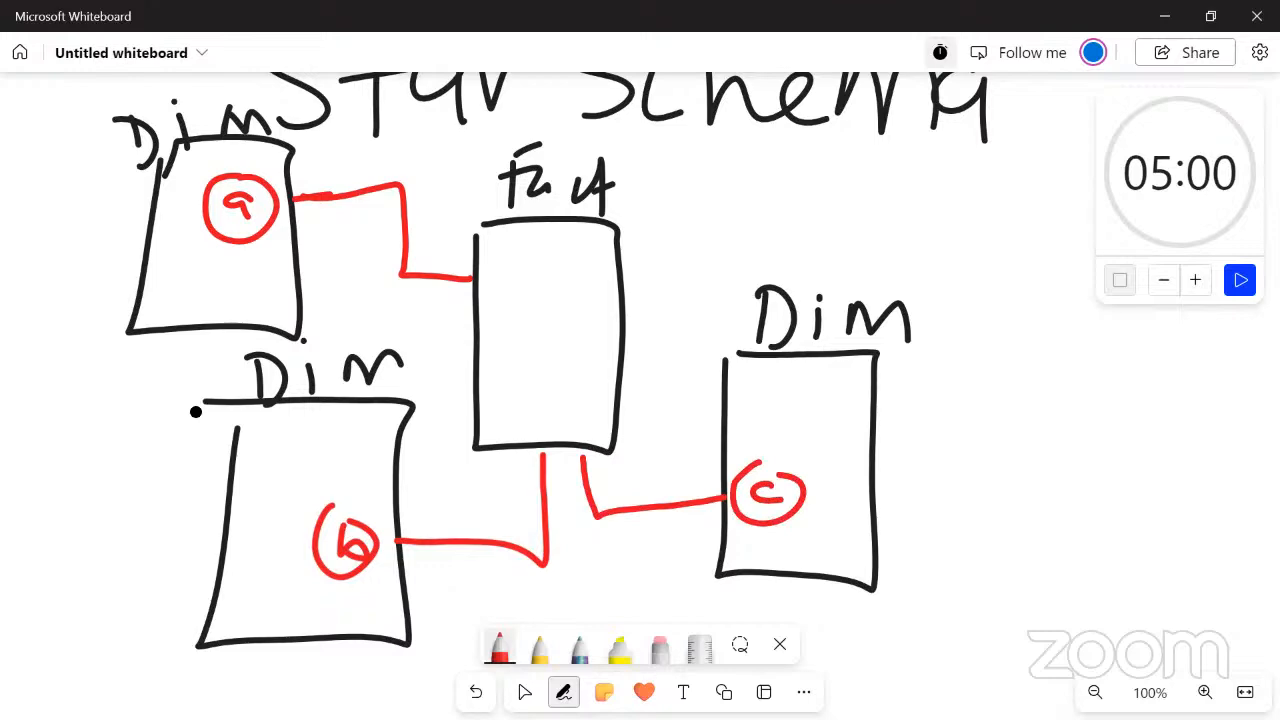
Handwrite the letters a, b and c in red as a vertical list beside the diagram
left_click(524, 692)
left_click_drag(660, 380, 555, 379)
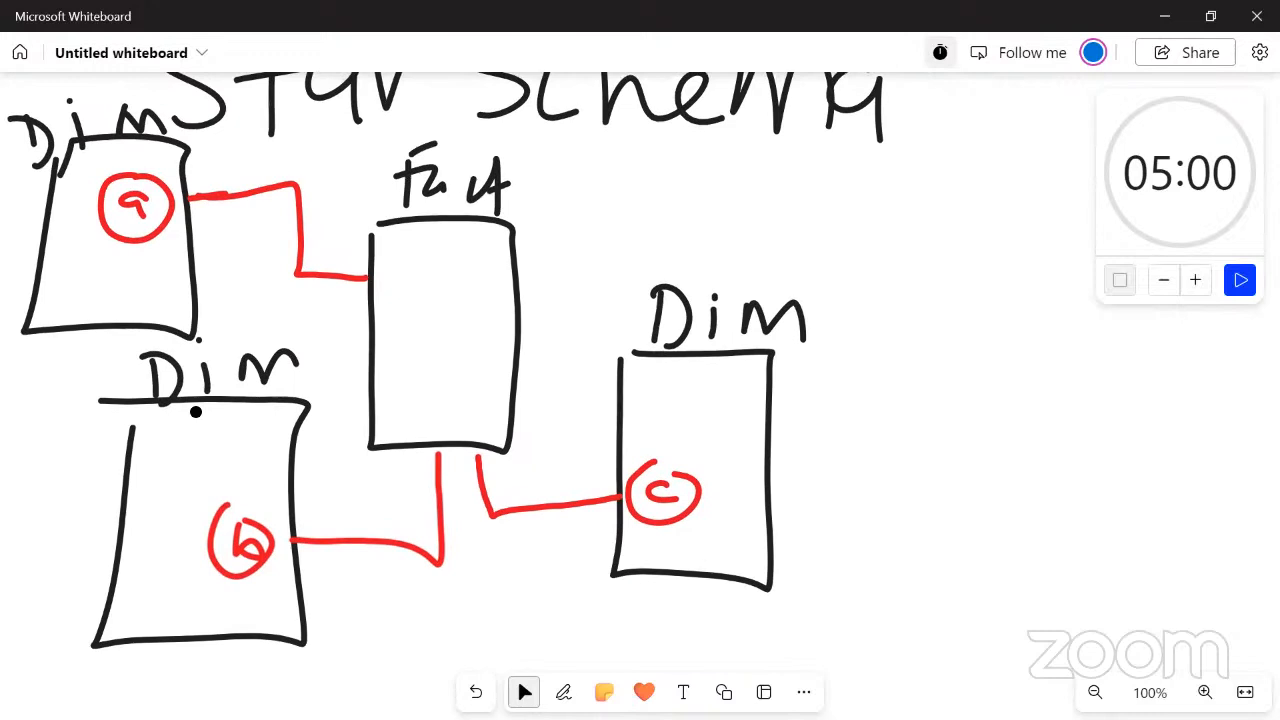
left_click(563, 692)
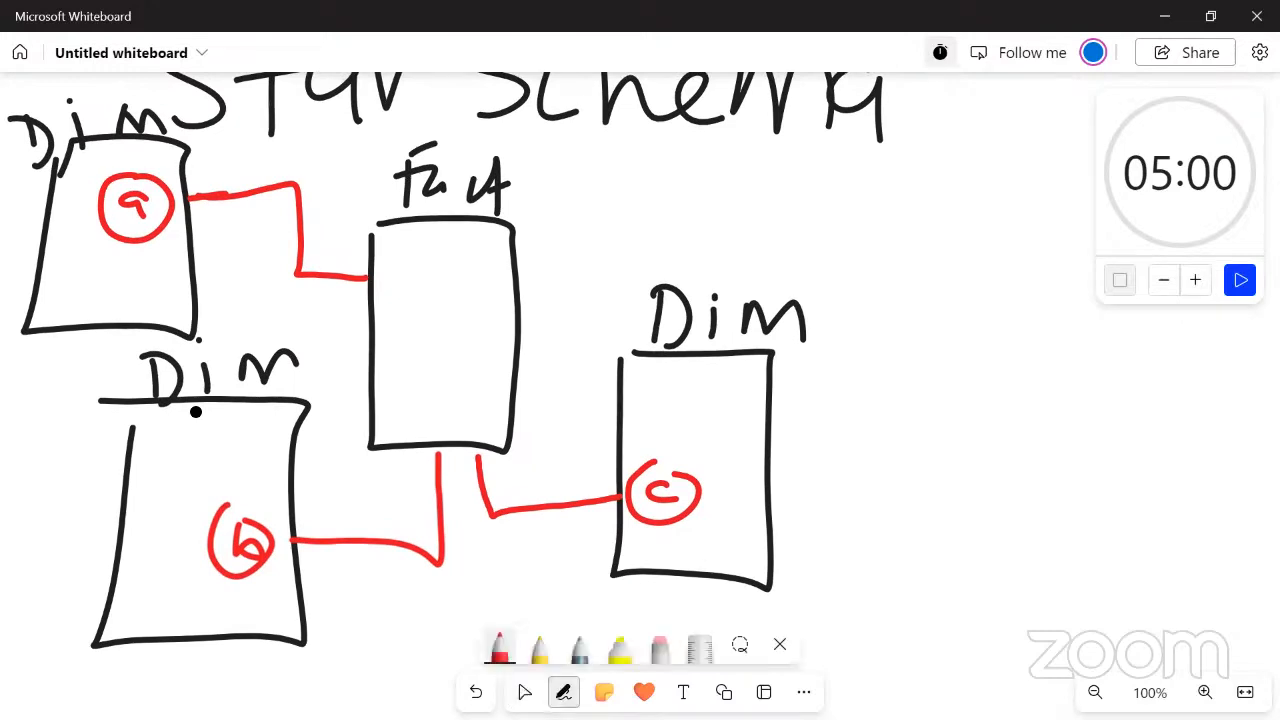
mouse_move(954, 398)
left_mouse_down()
mouse_move(928, 404)
mouse_move(938, 432)
mouse_move(893, 522)
left_mouse_up()
left_click_drag(924, 562, 938, 600)
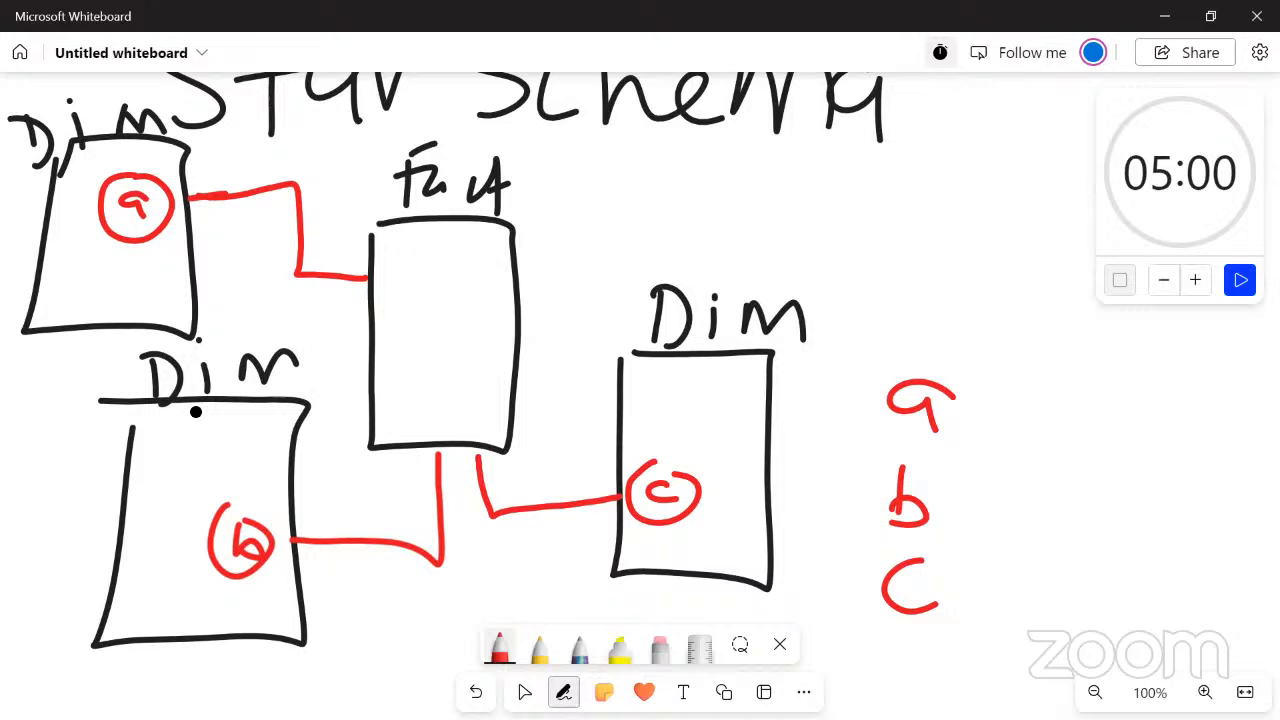
Add a dash and "DF" after each of the letters a, b and c, and frame the DF entries in red
left_click_drag(970, 407, 1050, 423)
mouse_move(1046, 366)
left_mouse_down()
mouse_move(1080, 388)
mouse_move(1048, 420)
left_mouse_up()
mouse_move(1108, 373)
left_mouse_down()
mouse_move(1107, 430)
mouse_move(1138, 364)
mouse_move(1144, 398)
left_mouse_up()
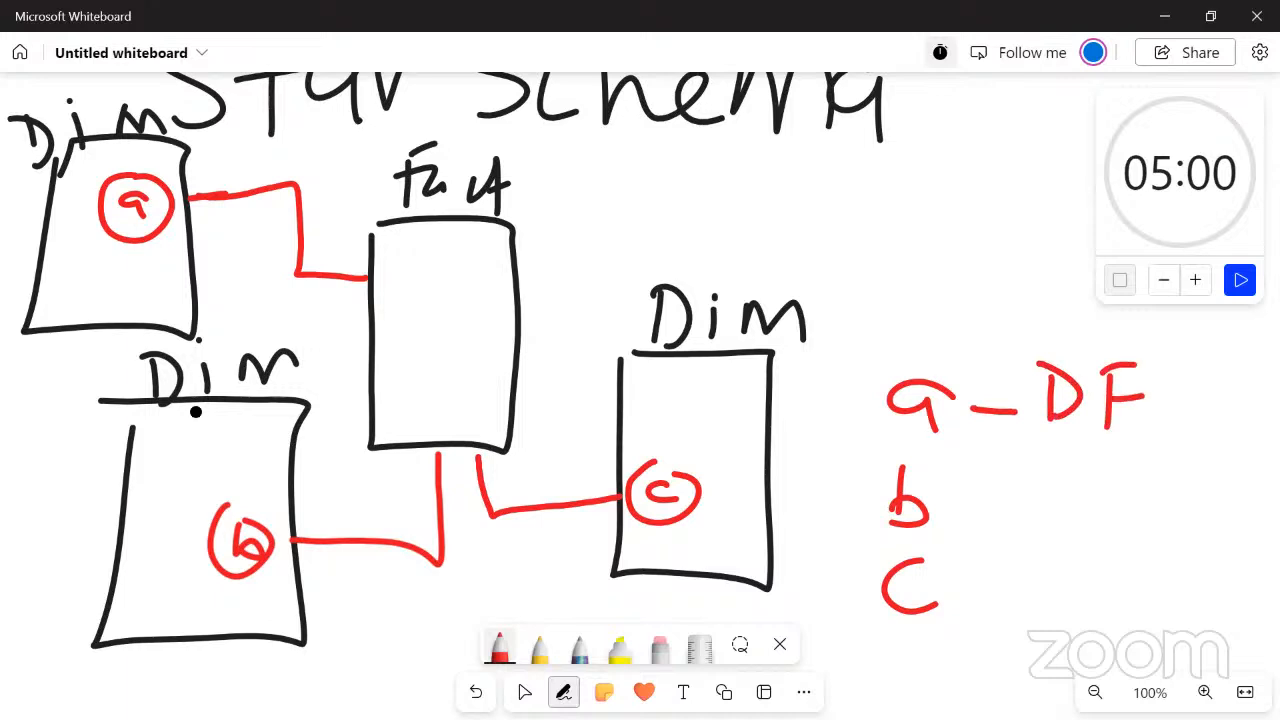
left_click_drag(236, 472, 306, 434)
left_click_drag(958, 501, 1043, 514)
mouse_move(1038, 468)
left_mouse_down()
mouse_move(1074, 484)
mouse_move(1048, 512)
left_mouse_up()
mouse_move(1088, 474)
left_mouse_down()
mouse_move(1087, 518)
mouse_move(1117, 463)
left_mouse_up()
left_click_drag(1090, 494, 1115, 492)
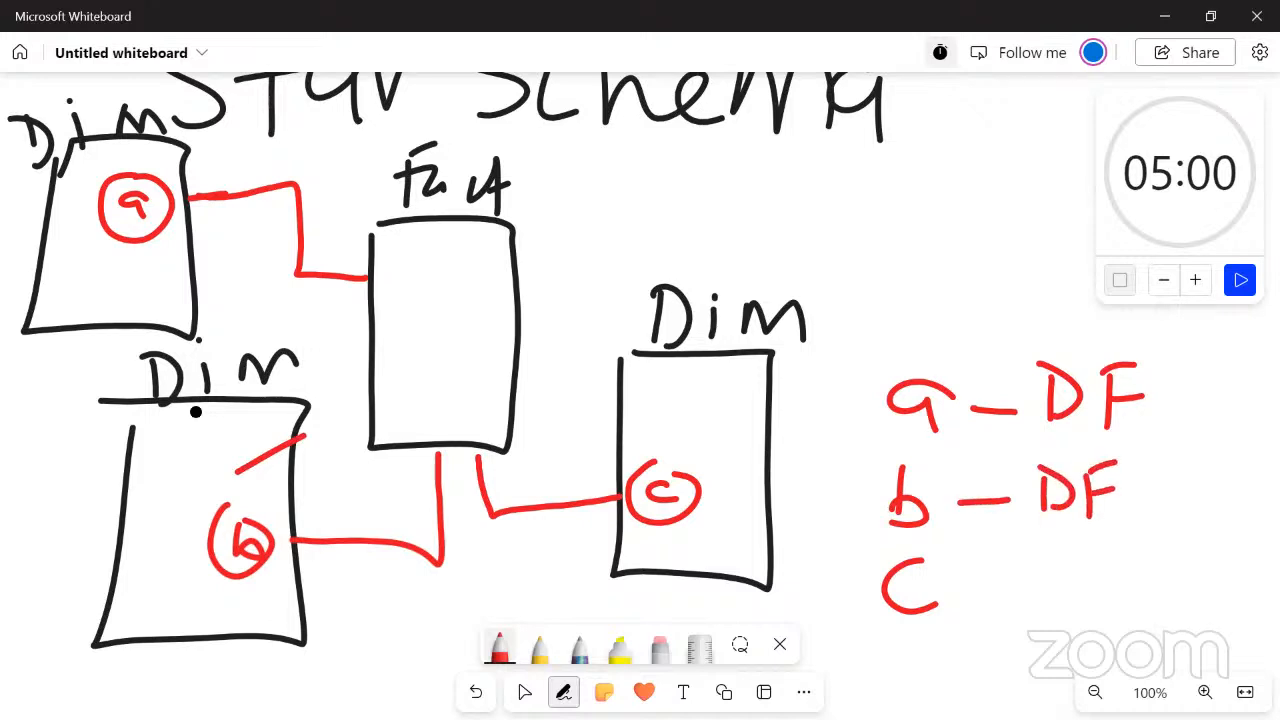
mouse_move(964, 587)
left_mouse_down()
mouse_move(1006, 582)
mouse_move(1048, 600)
left_mouse_up()
mouse_move(1048, 554)
left_mouse_down()
mouse_move(1046, 602)
mouse_move(1083, 618)
left_mouse_up()
mouse_move(1086, 556)
left_mouse_down()
mouse_move(1126, 547)
mouse_move(1107, 575)
left_mouse_up()
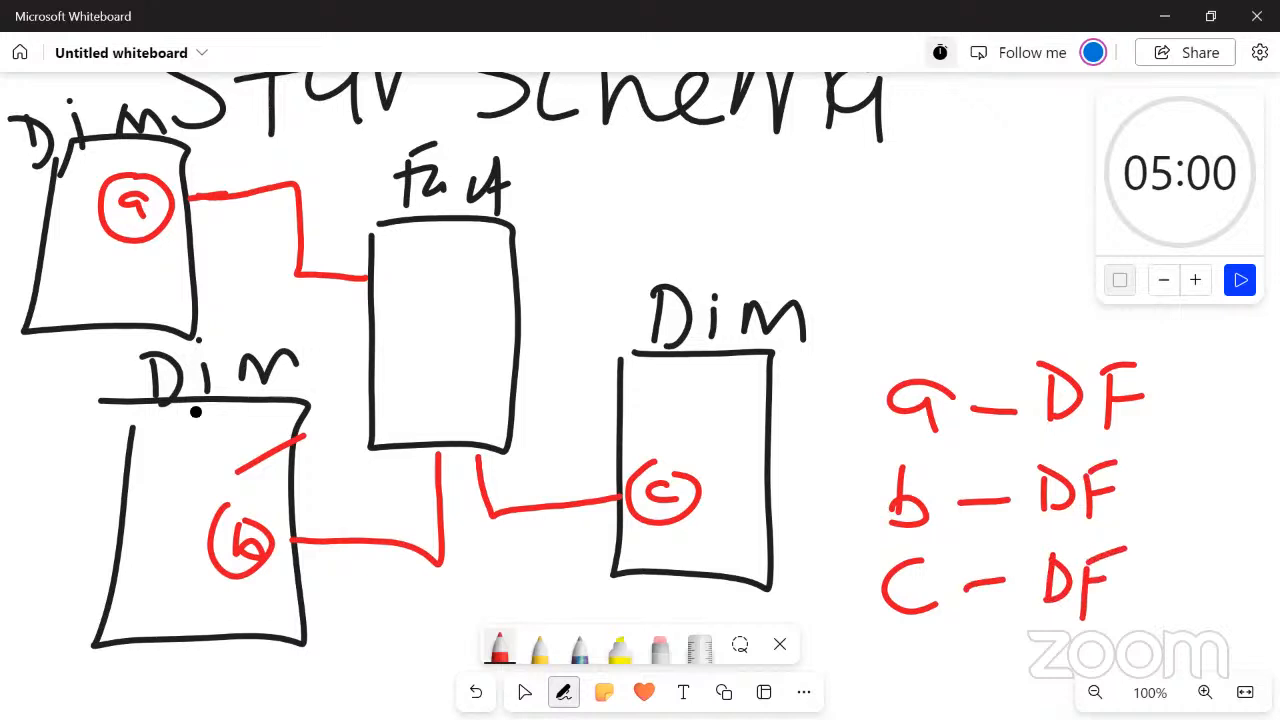
mouse_move(1182, 346)
left_mouse_down()
mouse_move(1185, 418)
mouse_move(1145, 648)
mouse_move(1012, 556)
mouse_move(1010, 355)
mouse_move(1136, 322)
mouse_move(1184, 360)
mouse_move(1190, 385)
left_mouse_up()
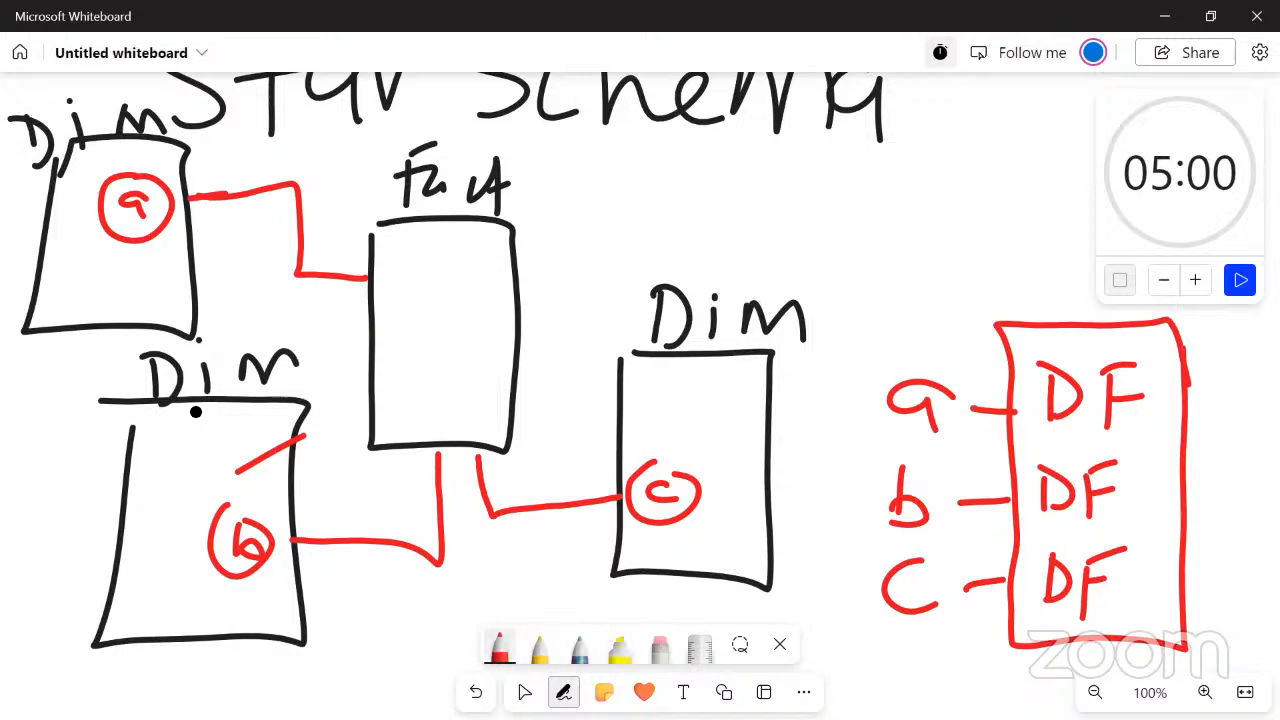
Draw a fourth, smaller black box near the title's end and connect it in red to the Dim box marked c
left_click(500, 648)
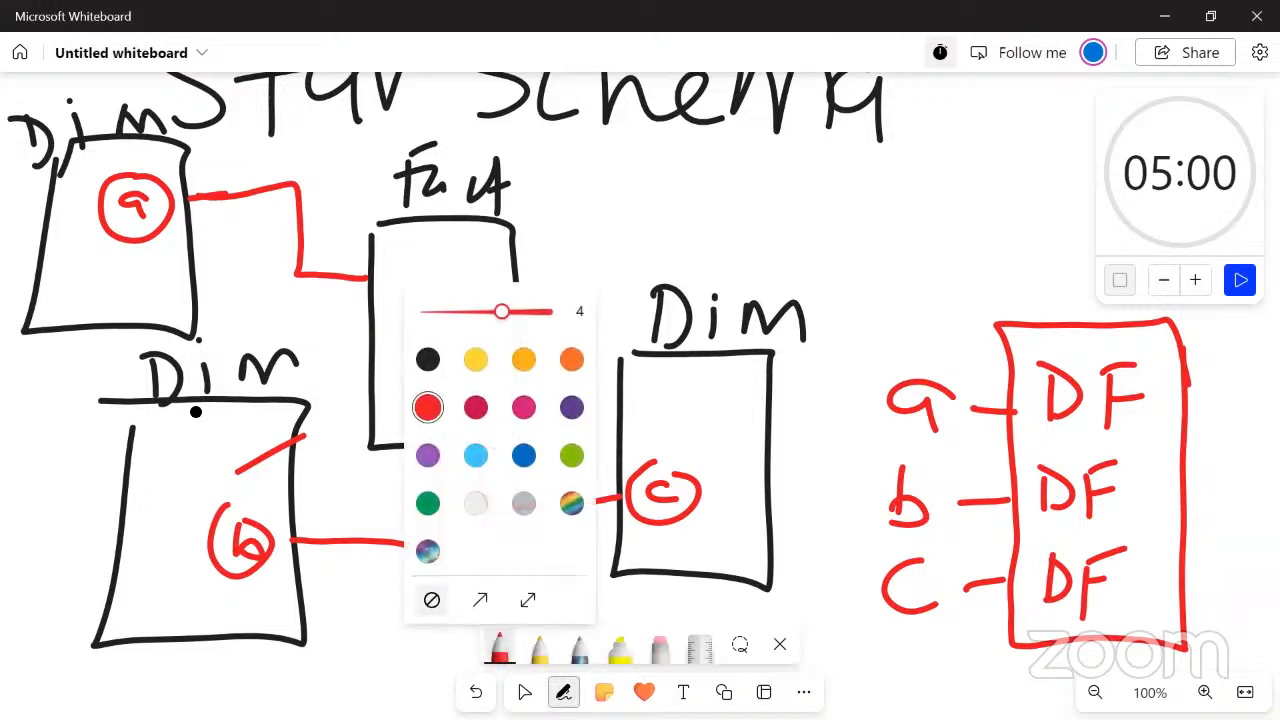
left_click(427, 359)
mouse_move(885, 168)
left_mouse_down()
mouse_move(912, 264)
mouse_move(988, 165)
mouse_move(903, 133)
mouse_move(882, 262)
left_mouse_up()
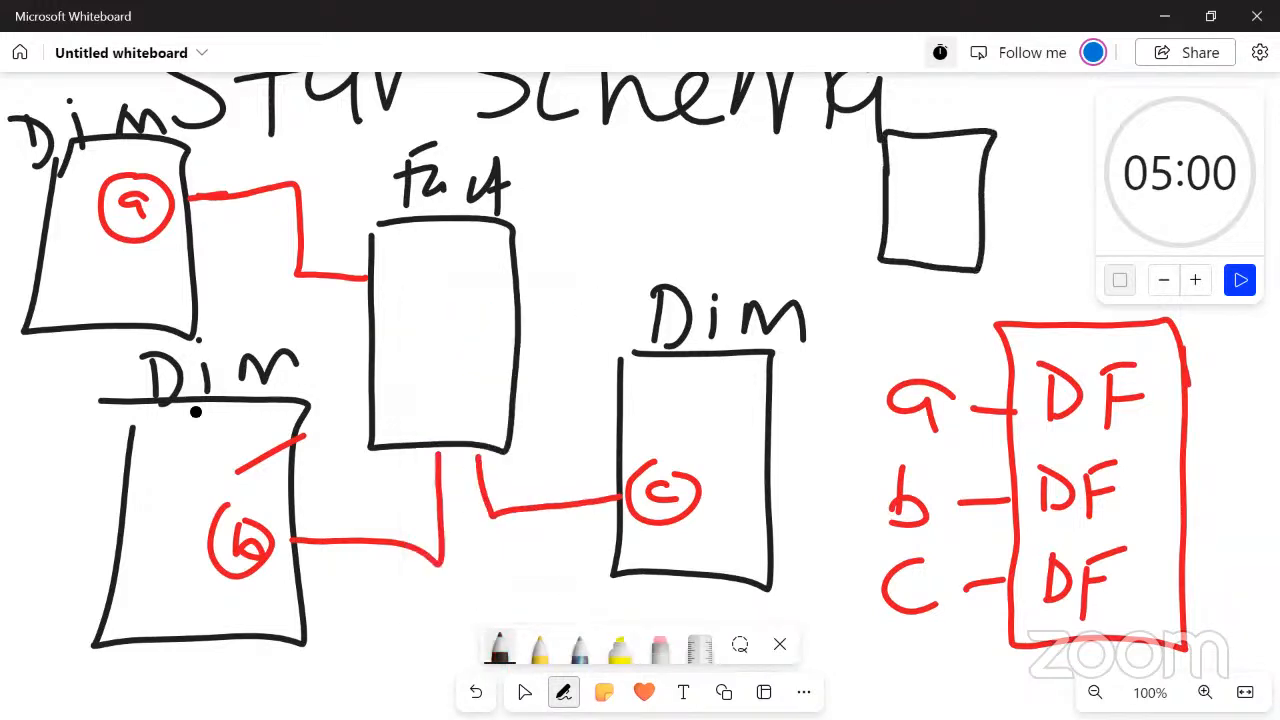
left_click(499, 645)
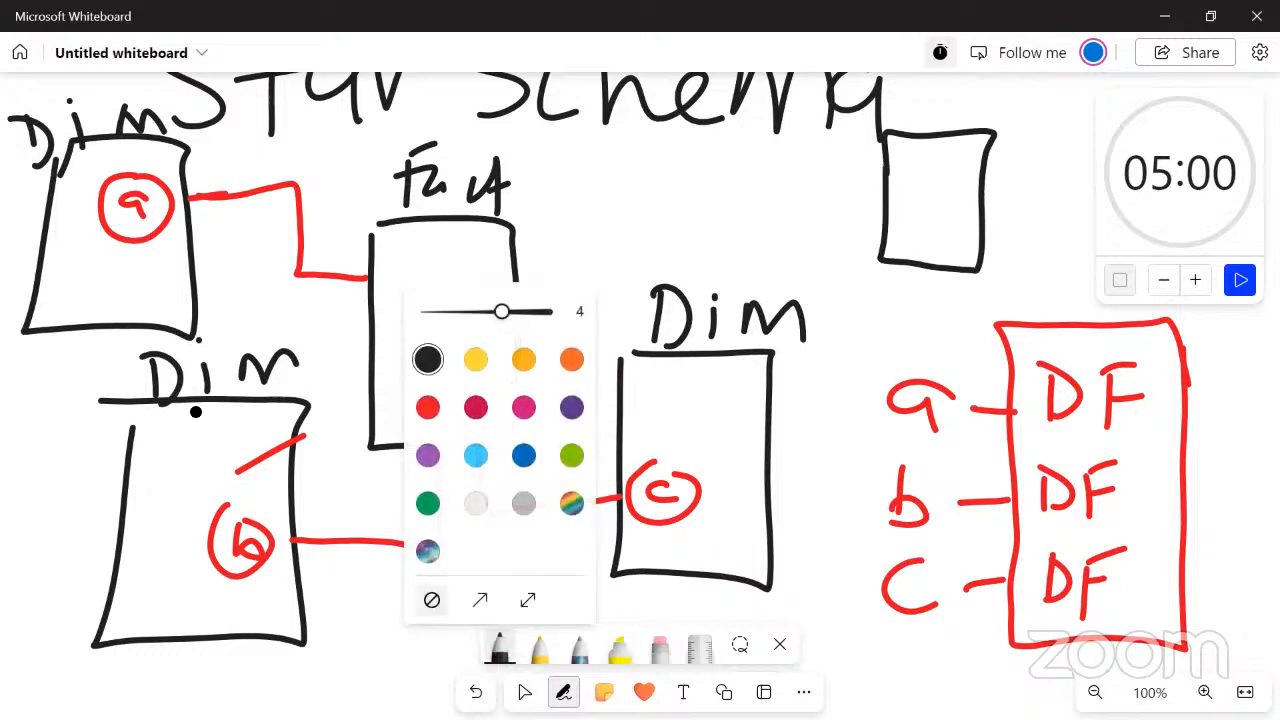
left_click(427, 407)
mouse_move(885, 268)
left_mouse_down()
mouse_move(866, 374)
mouse_move(790, 428)
mouse_move(763, 428)
left_mouse_up()
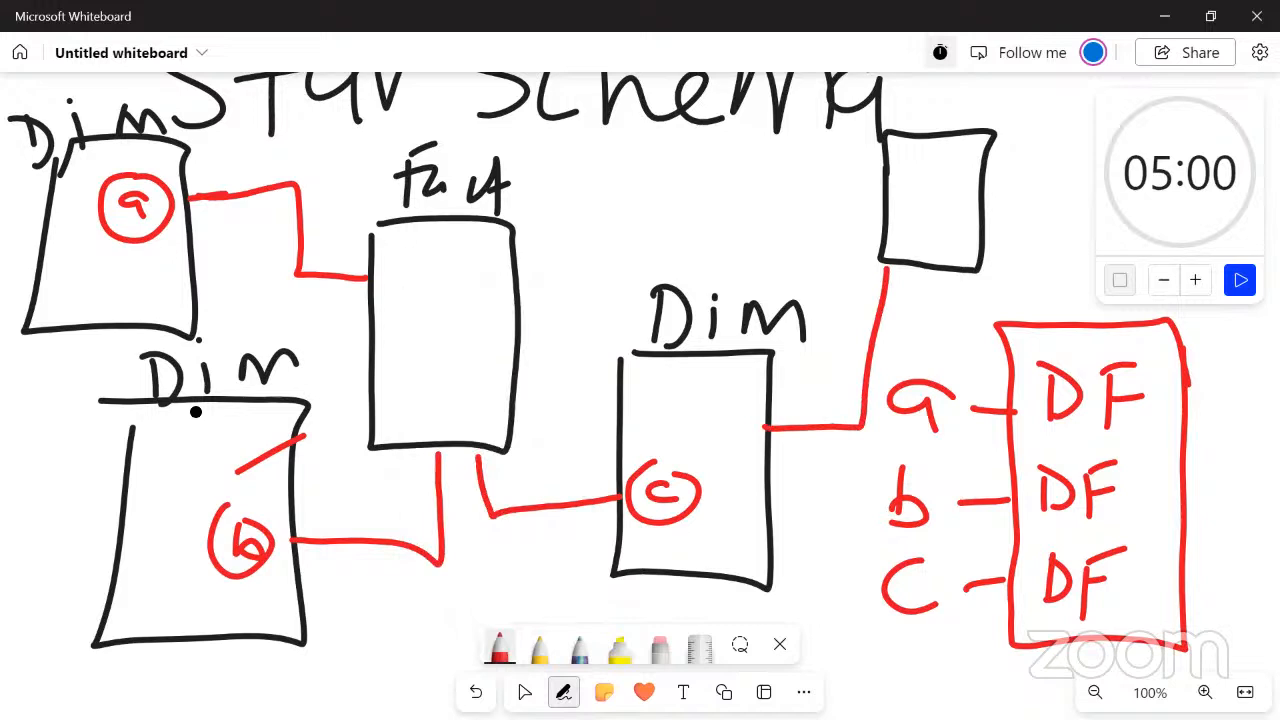
Label the new small box "Dim" in black and mark it with a circled red letter d
left_click(499, 646)
left_click(427, 359)
mouse_move(993, 97)
left_mouse_down()
mouse_move(1009, 106)
mouse_move(1000, 137)
left_mouse_up()
mouse_move(1032, 114)
left_mouse_down()
mouse_move(1034, 135)
mouse_move(1064, 112)
mouse_move(1082, 140)
left_mouse_up()
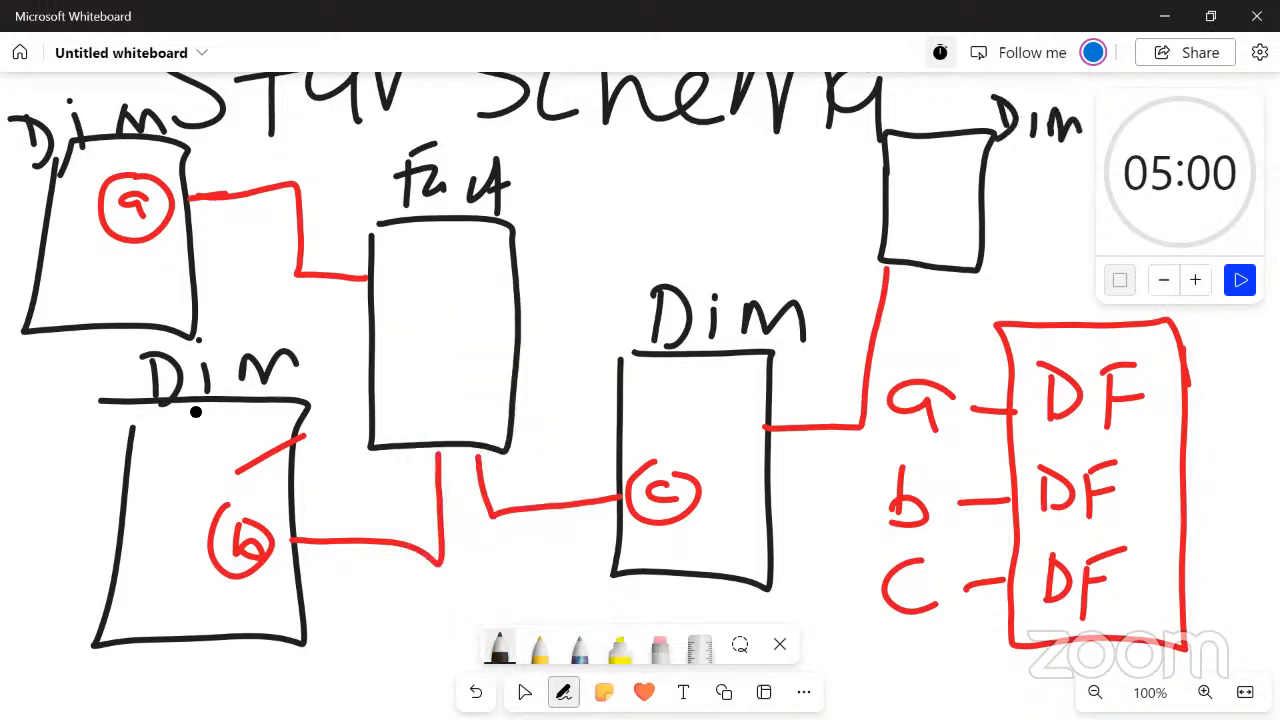
left_click(499, 646)
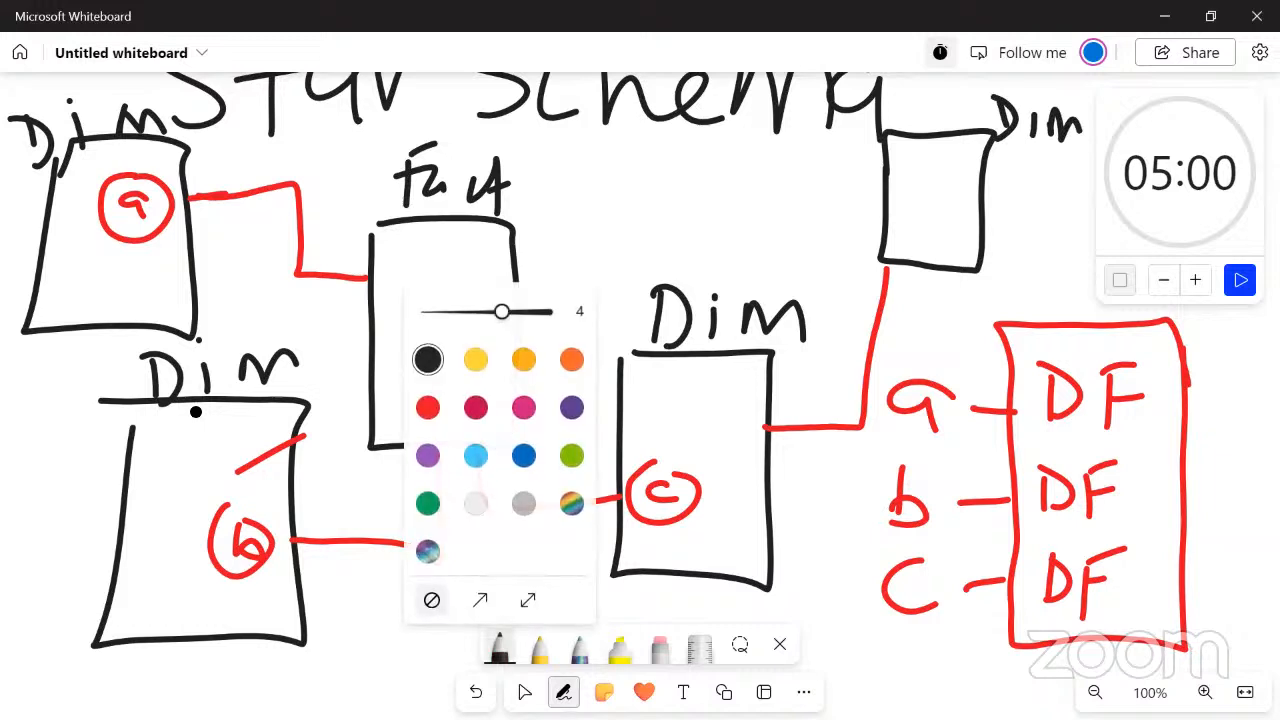
left_click(427, 407)
mouse_move(914, 228)
left_mouse_down()
mouse_move(936, 192)
mouse_move(914, 184)
left_mouse_up()
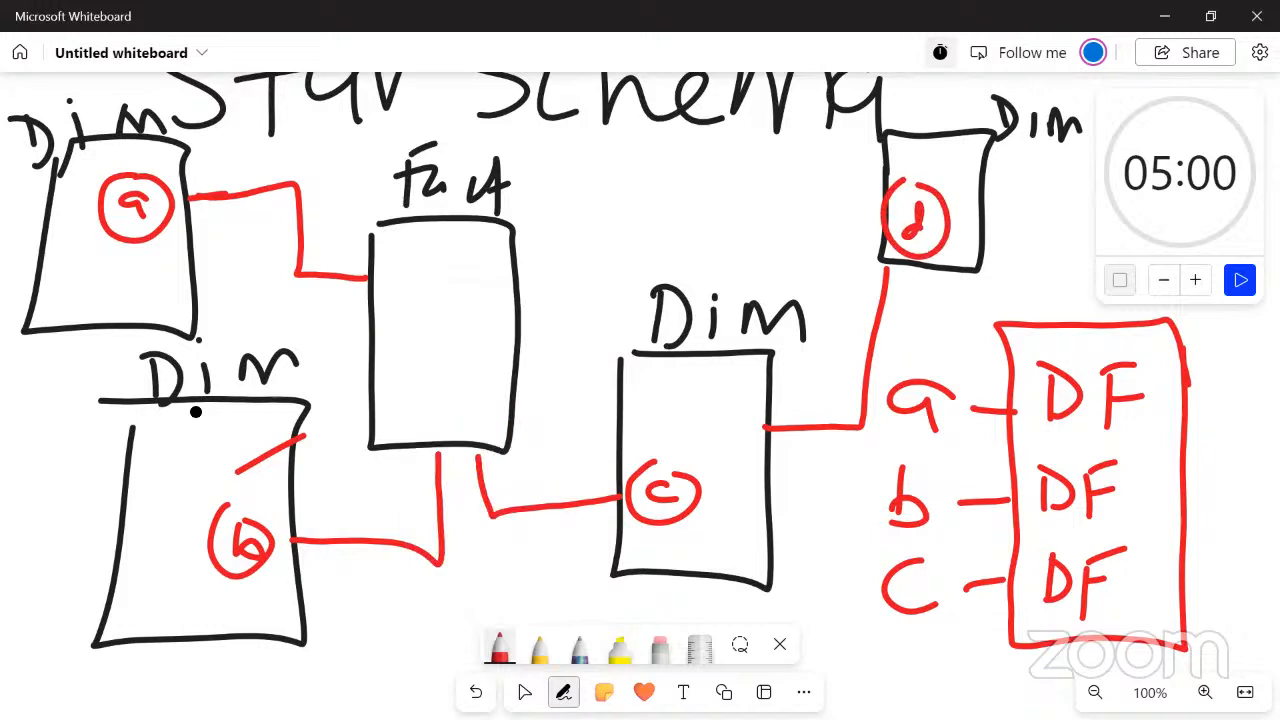
Add the entry "d - DD" in red below the a, b and c list
mouse_move(914, 662)
left_mouse_down()
mouse_move(920, 632)
mouse_move(910, 686)
mouse_move(992, 665)
left_mouse_up()
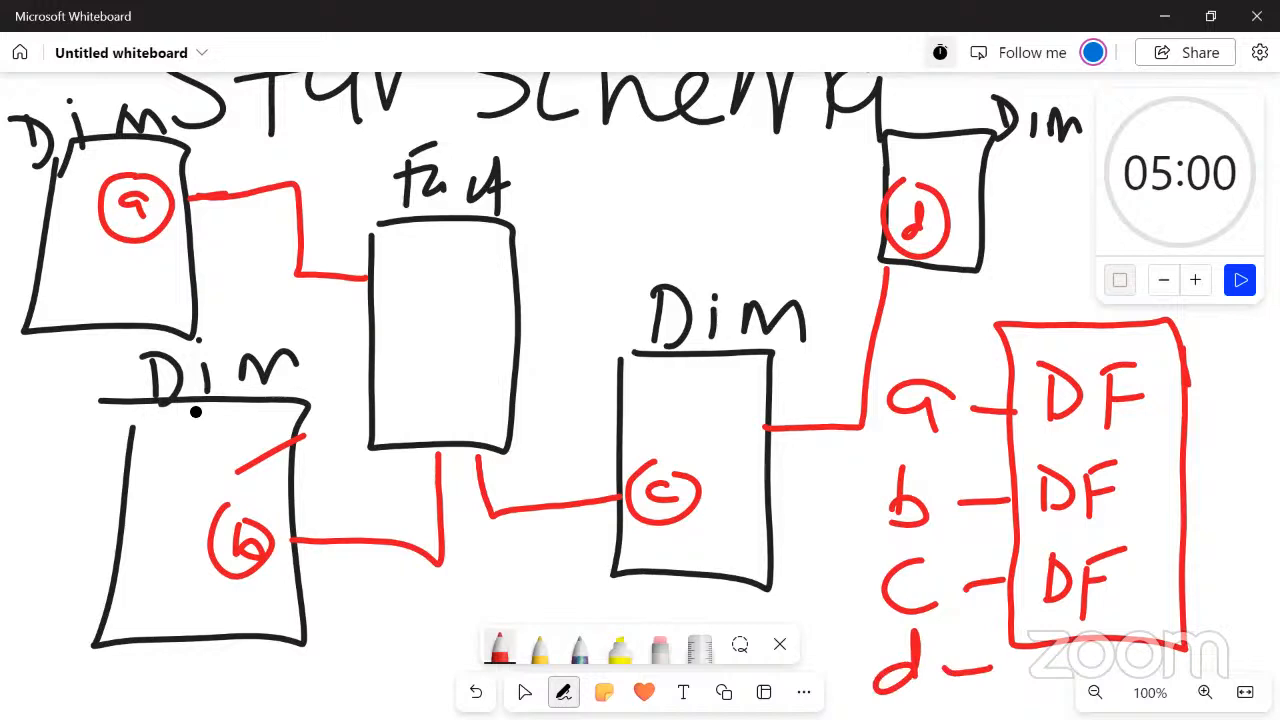
left_click_drag(1034, 646, 1028, 686)
mouse_move(1030, 640)
left_mouse_down()
mouse_move(1052, 640)
mouse_move(1024, 684)
left_mouse_up()
mouse_move(1082, 642)
left_mouse_down()
mouse_move(1074, 686)
mouse_move(1102, 628)
mouse_move(1094, 670)
left_mouse_up()
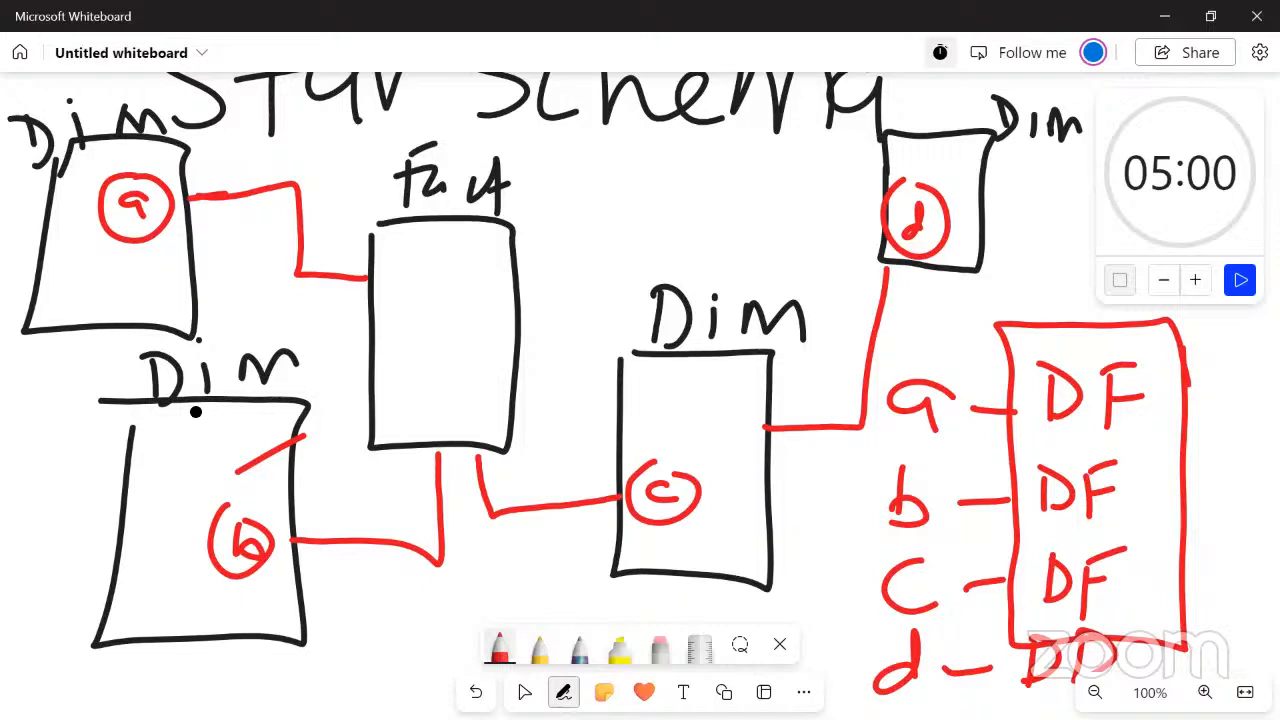
Underline the relationship types in the a to d list in red
left_click_drag(1022, 434, 1136, 434)
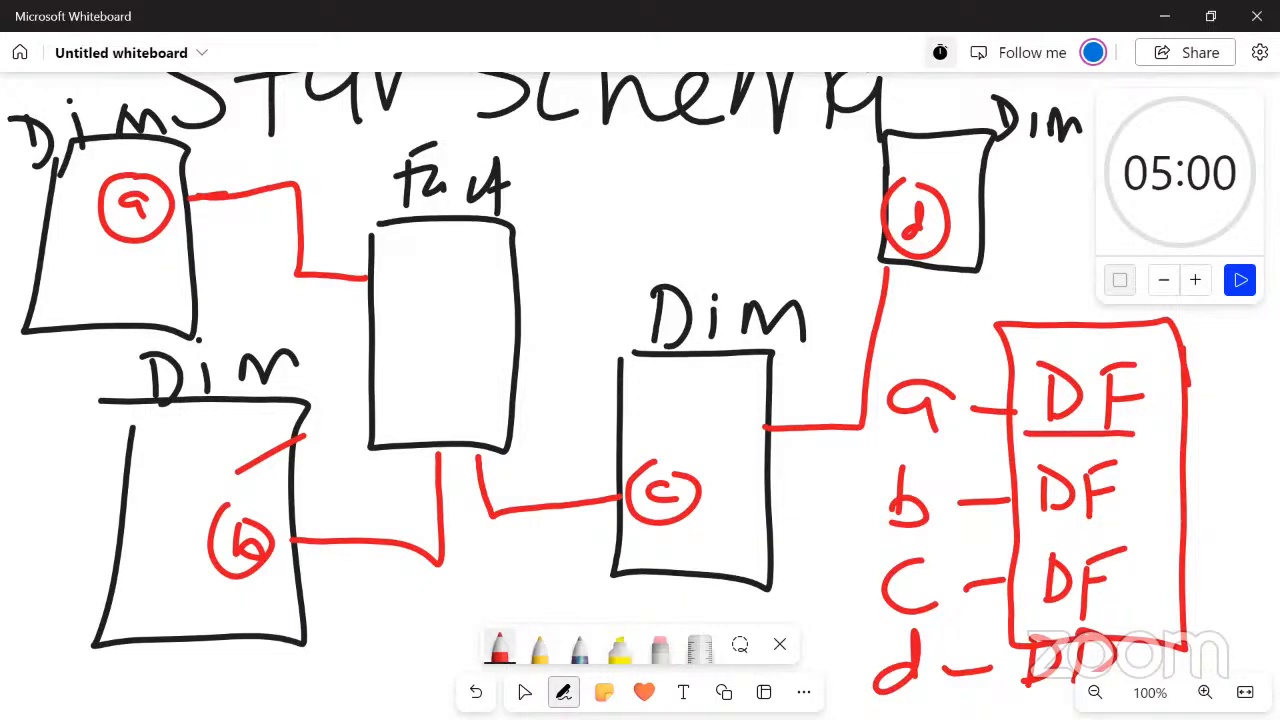
left_click_drag(1018, 516, 1142, 509)
left_click_drag(1012, 606, 1142, 604)
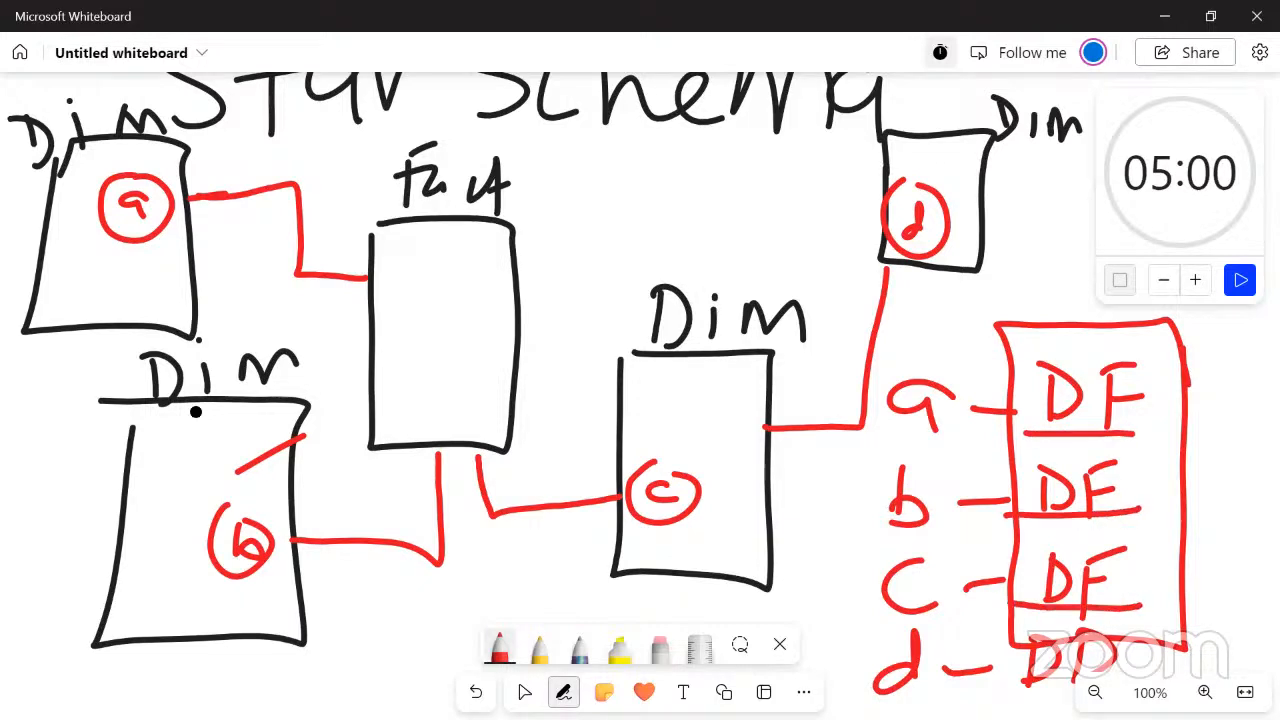
mouse_move(1018, 698)
left_mouse_down()
mouse_move(998, 704)
mouse_move(1050, 704)
left_mouse_up()
Return to the Power Query Editor and examine the DimChannel and DimSubChannel tables for the column they share
key("alt+Tab")
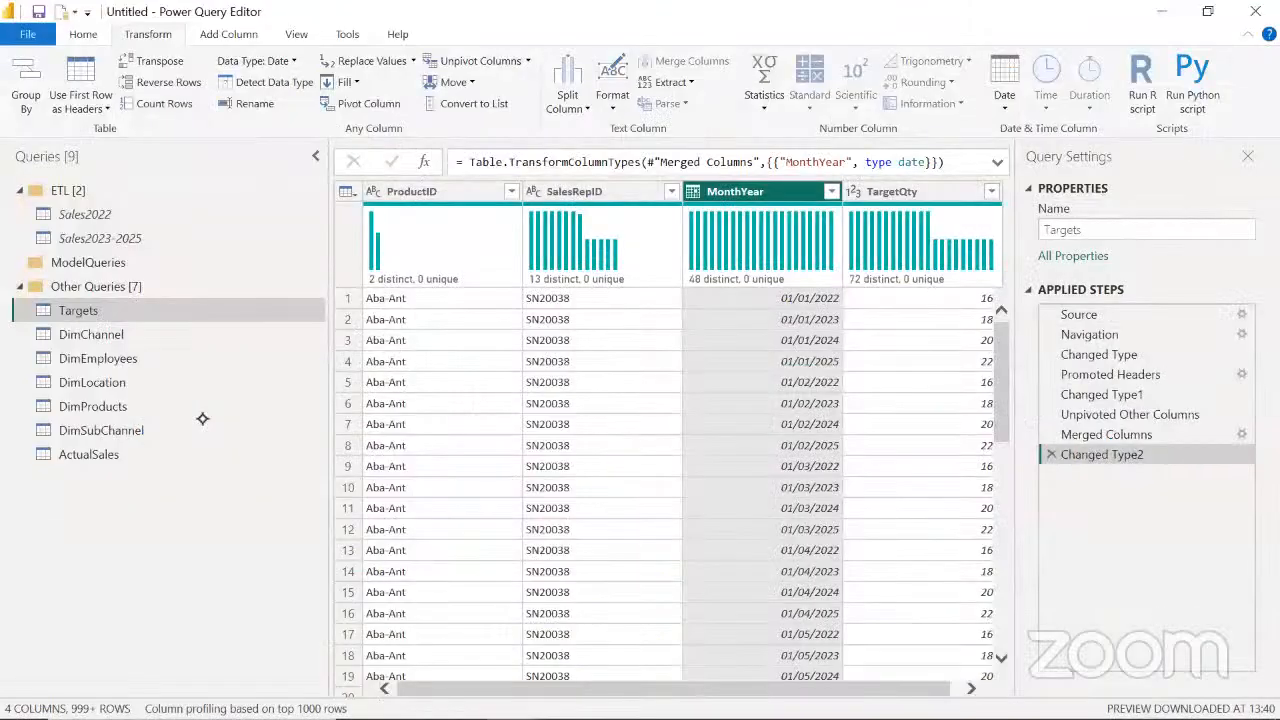
left_click(108, 340)
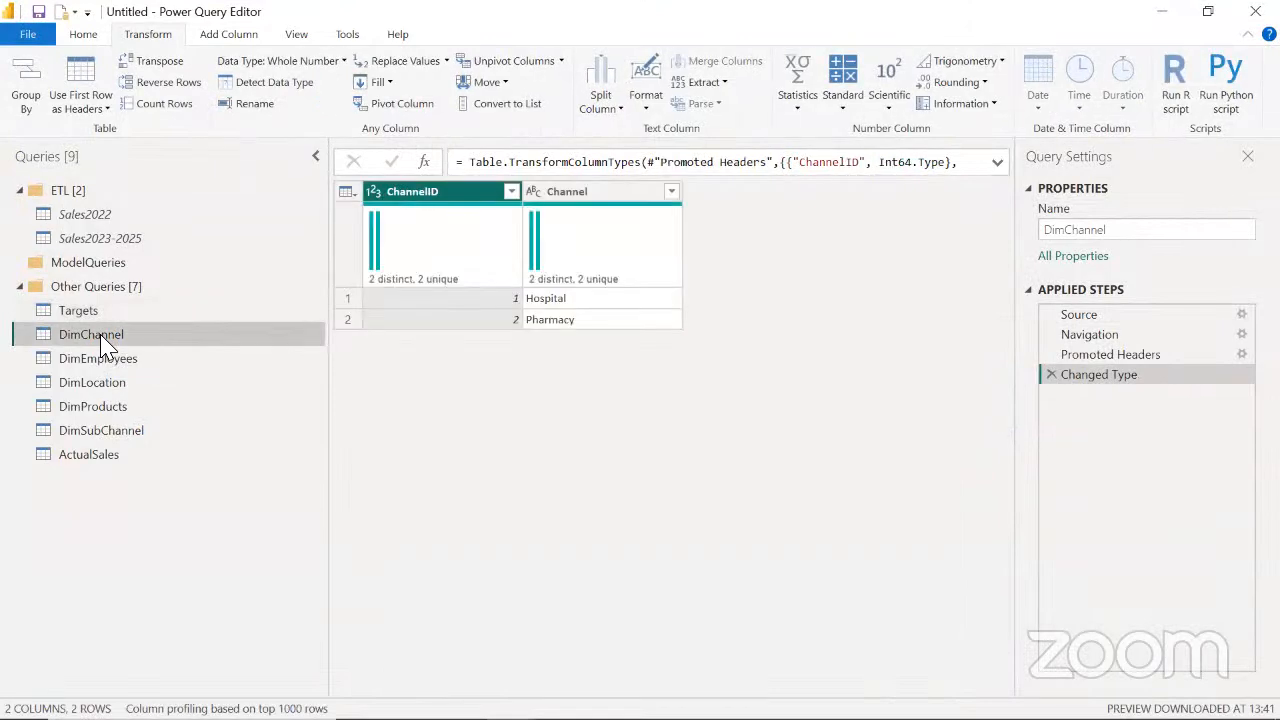
left_click(120, 434)
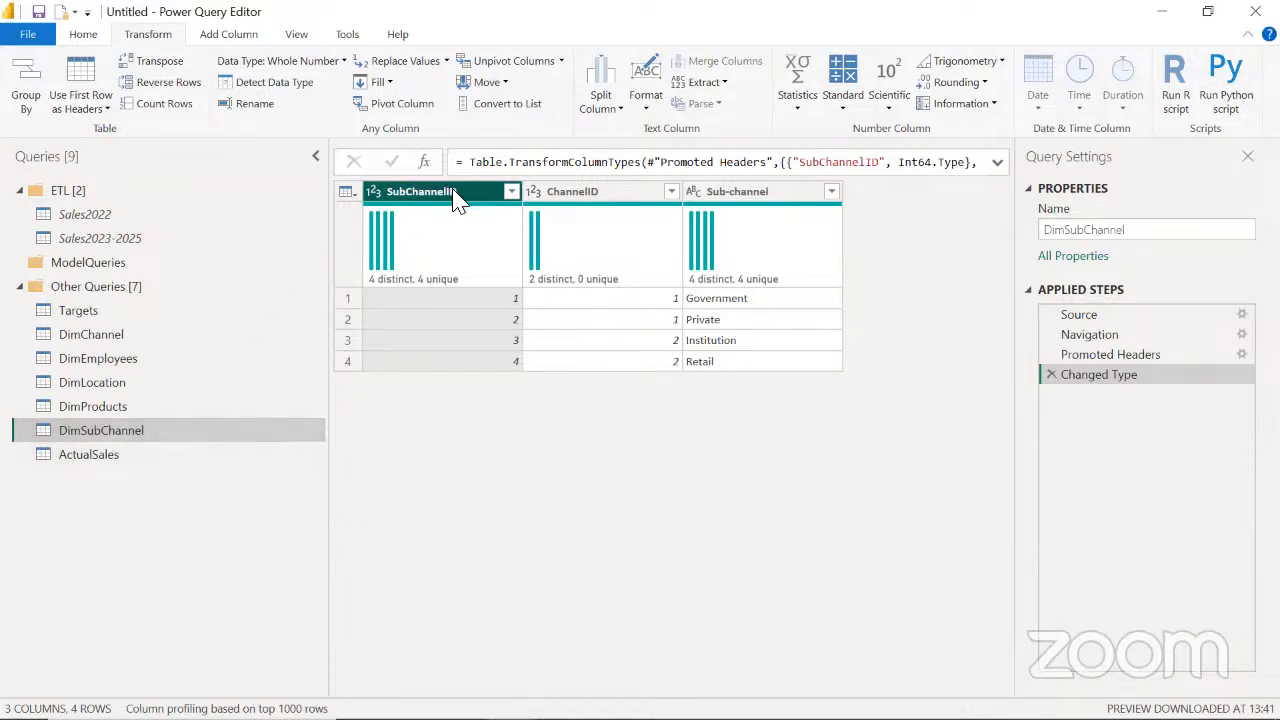
Examine the columns of ActualSales and DimChannel to see which channel key links the sales table to the channel dimensions
left_click(97, 465)
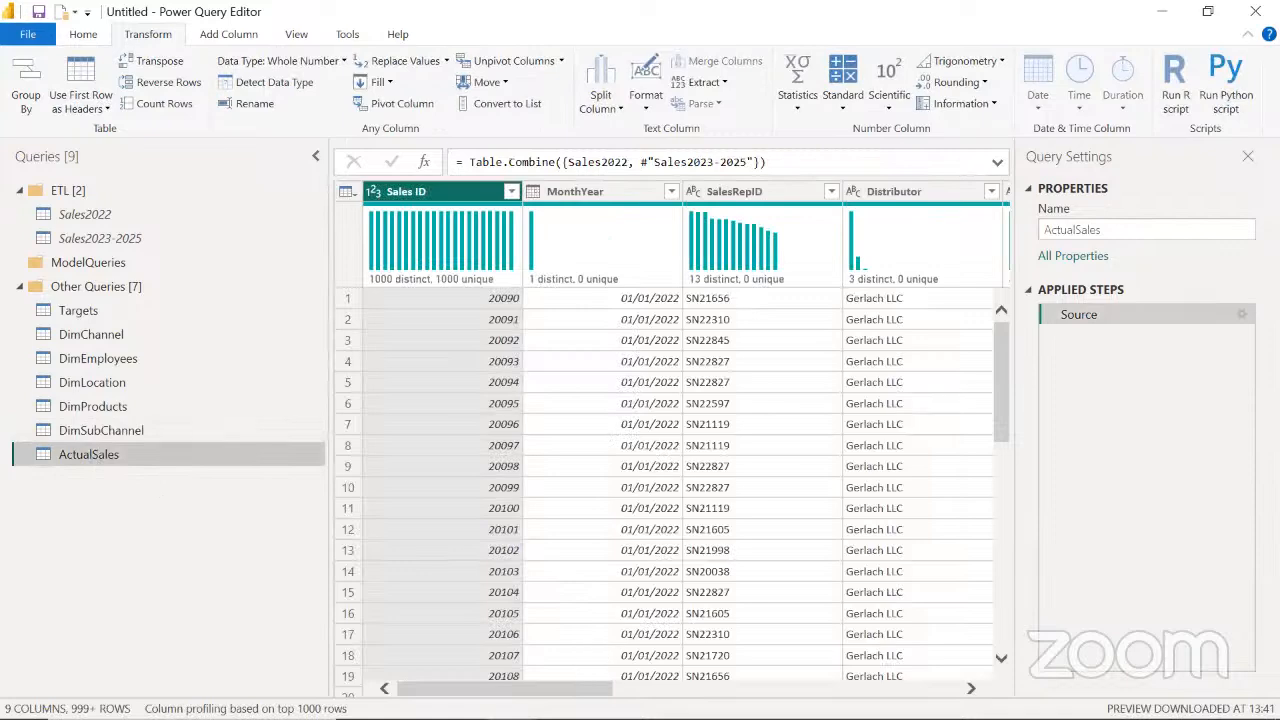
scroll(809, 662, "right", 10)
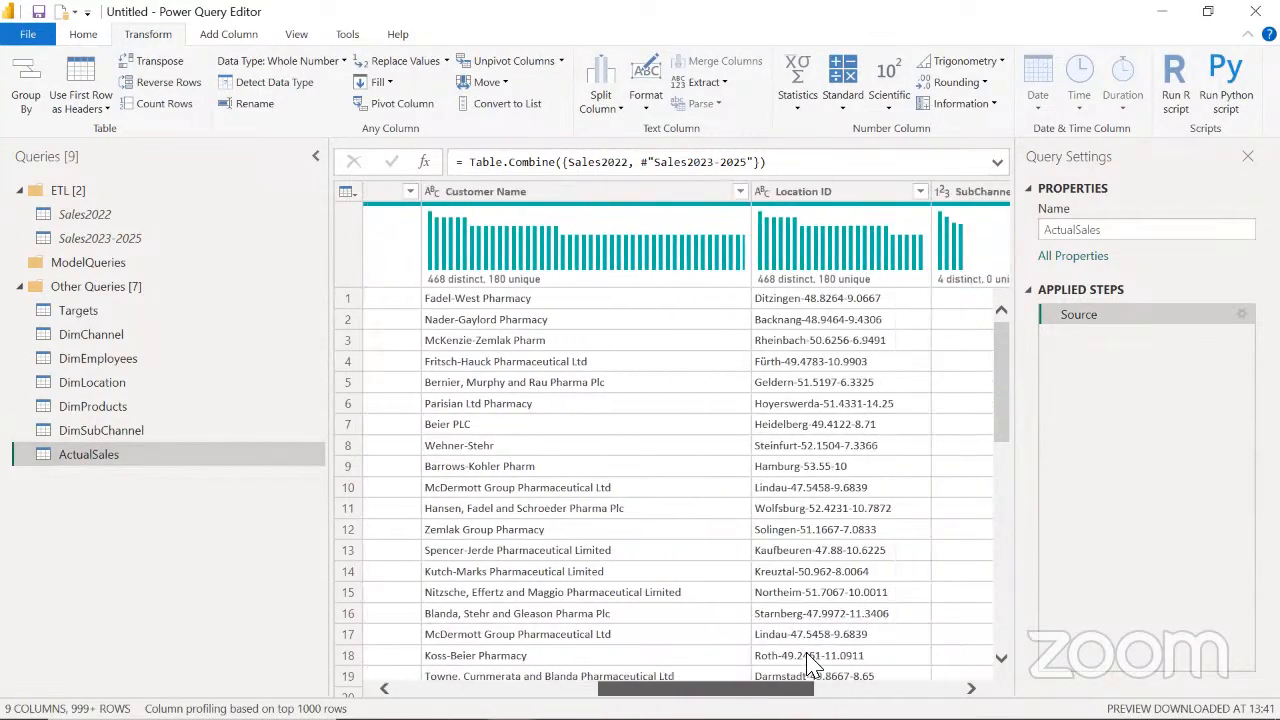
scroll(866, 652, "right", 5)
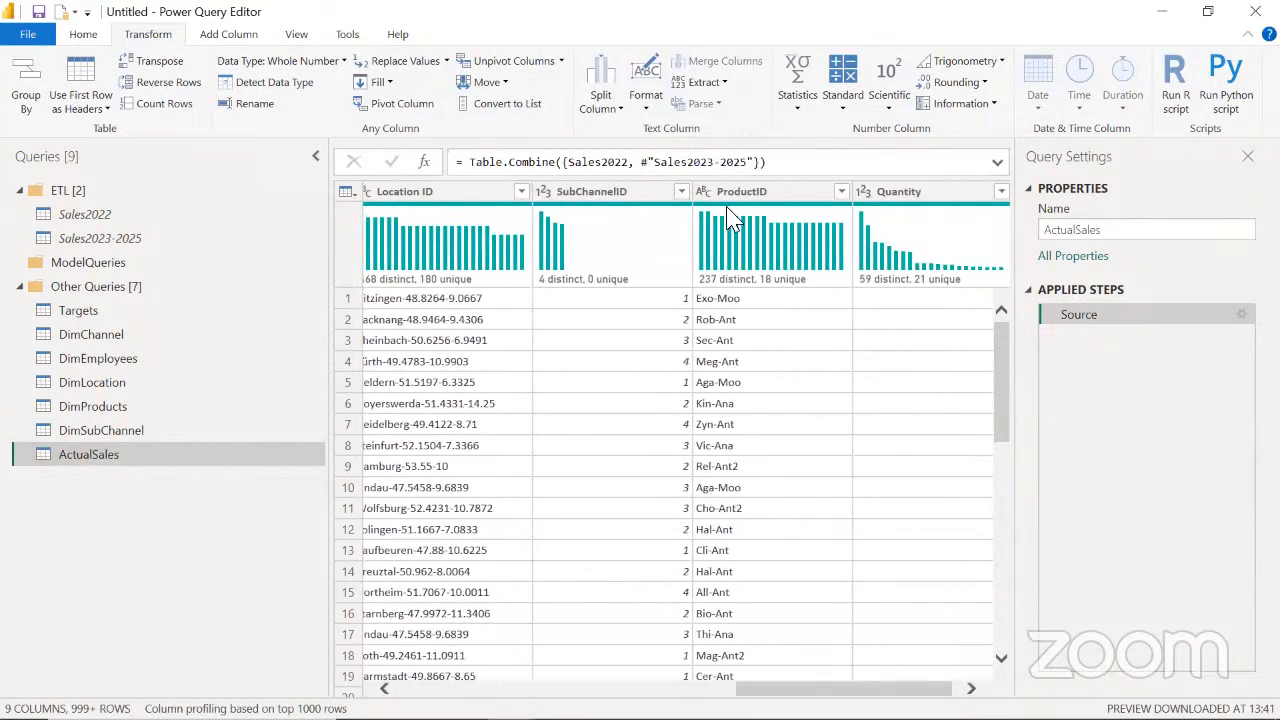
left_click(590, 191)
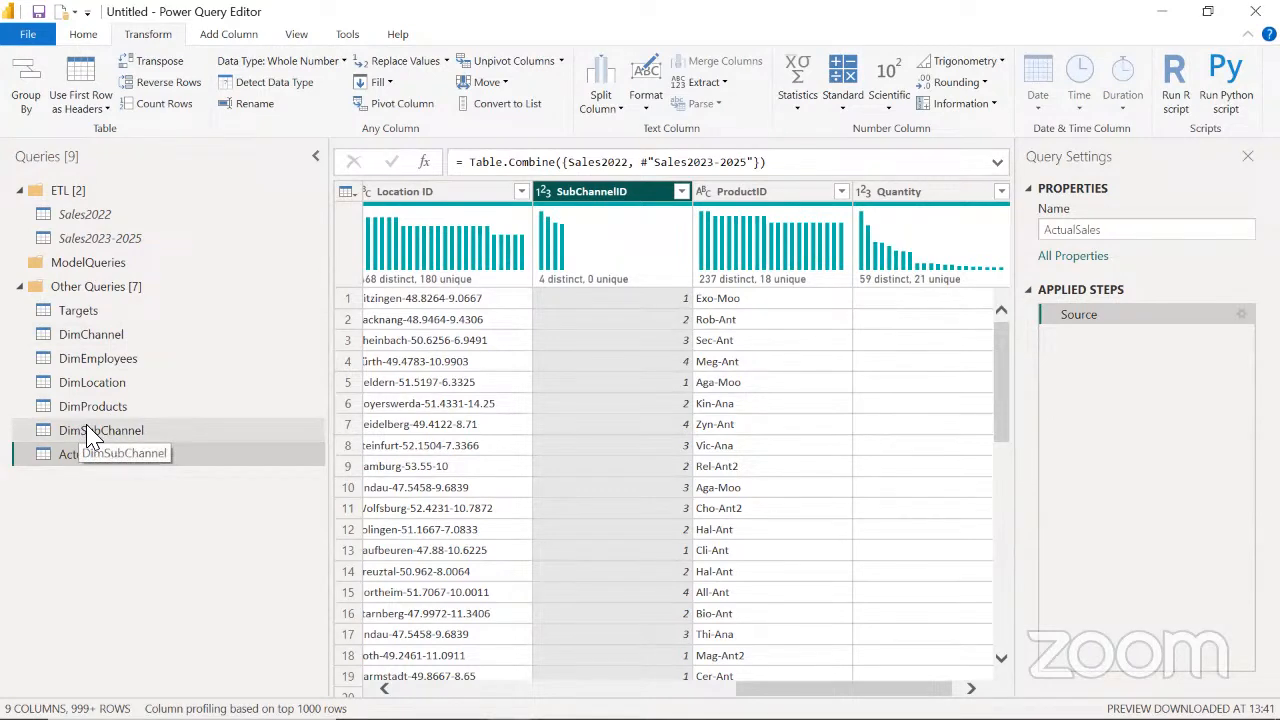
left_click(109, 339)
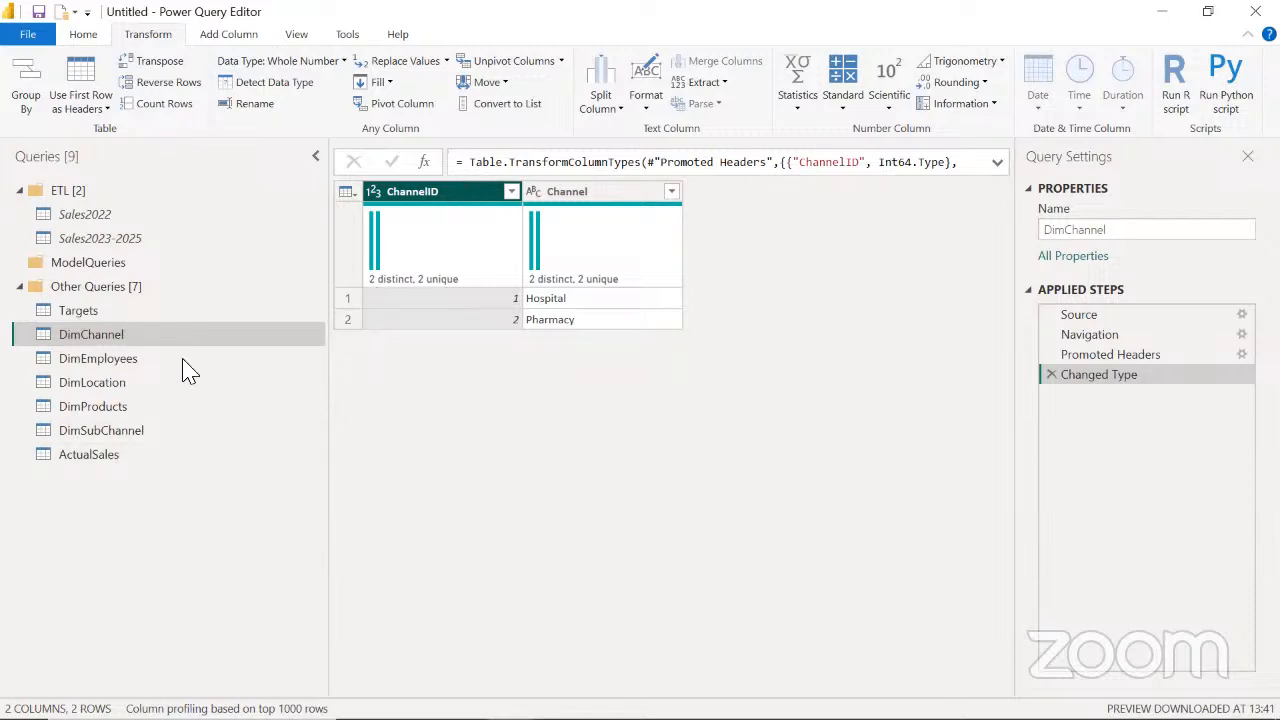
left_click(106, 455)
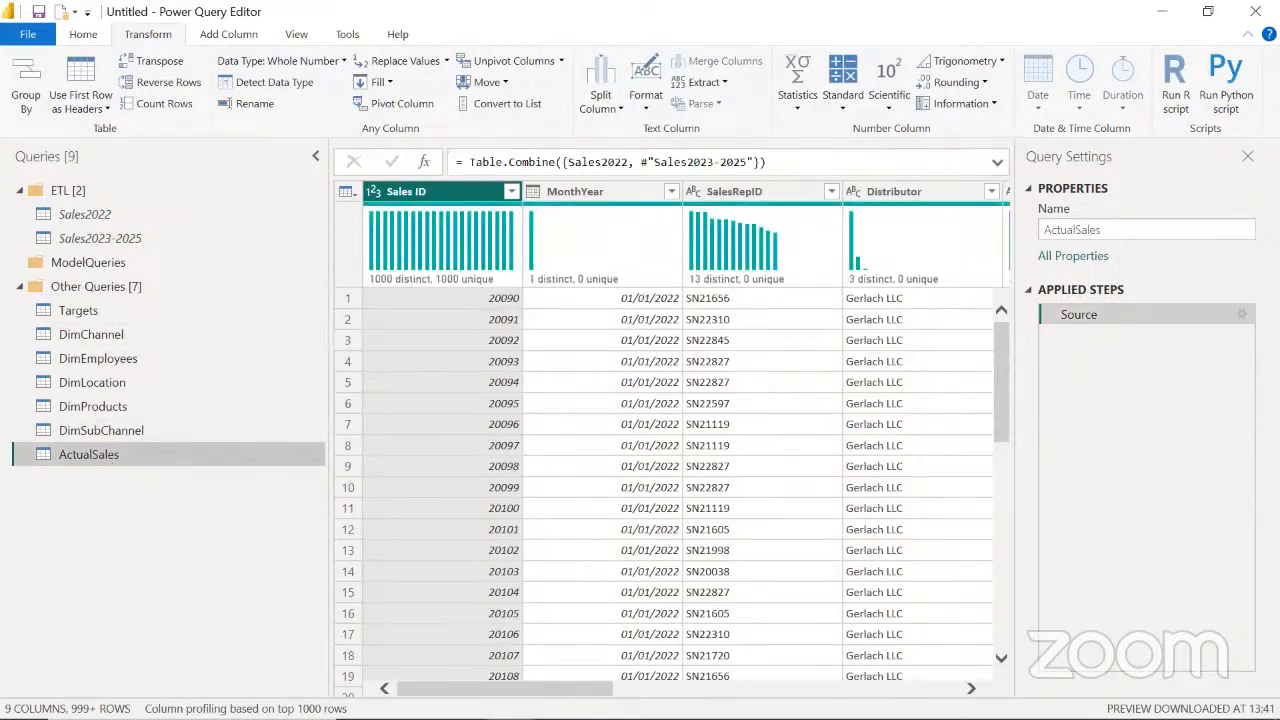
left_click_drag(505, 689, 485, 670)
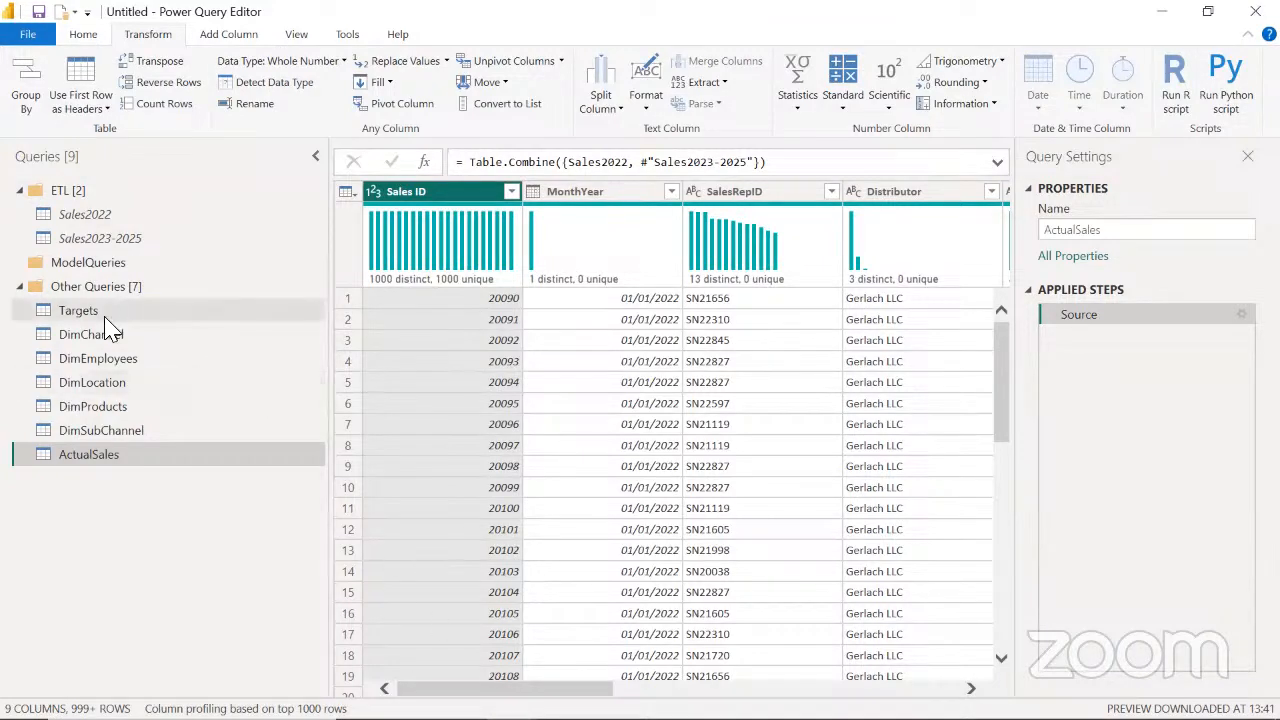
Compare the columns and rows of the DimChannel and DimSubChannel tables, ending on DimSubChannel
left_click(135, 340)
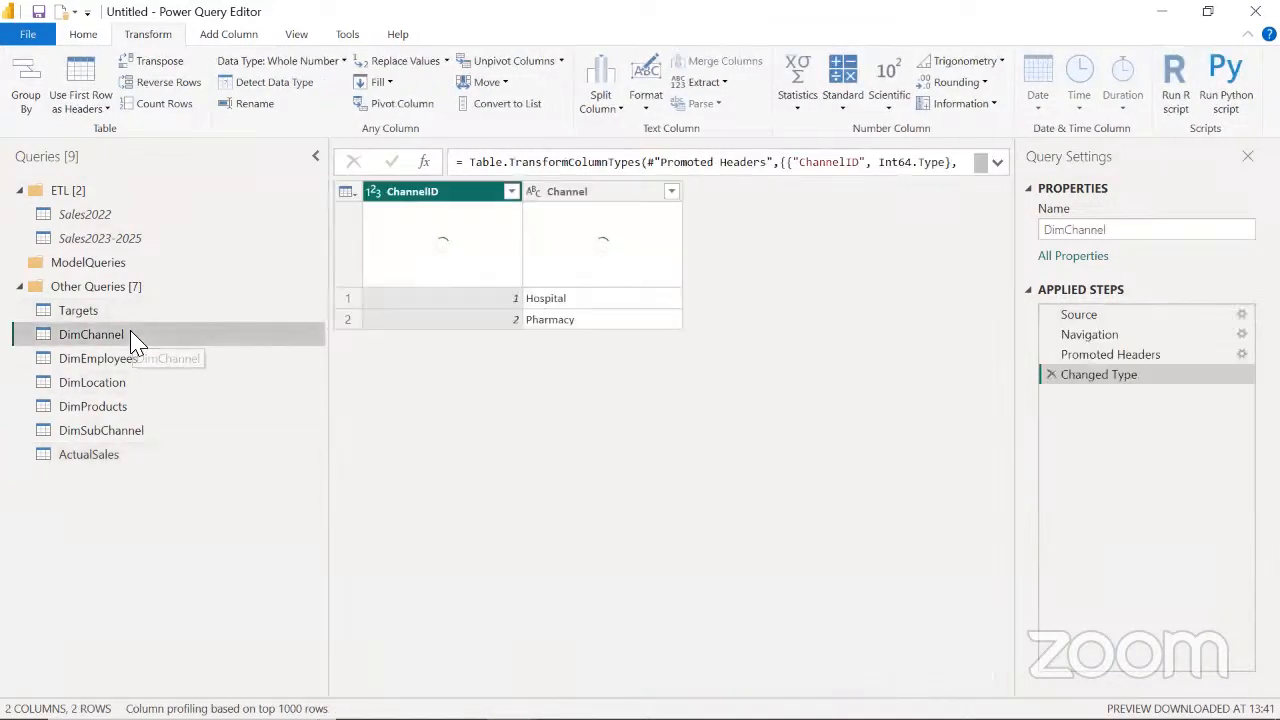
left_click(128, 437)
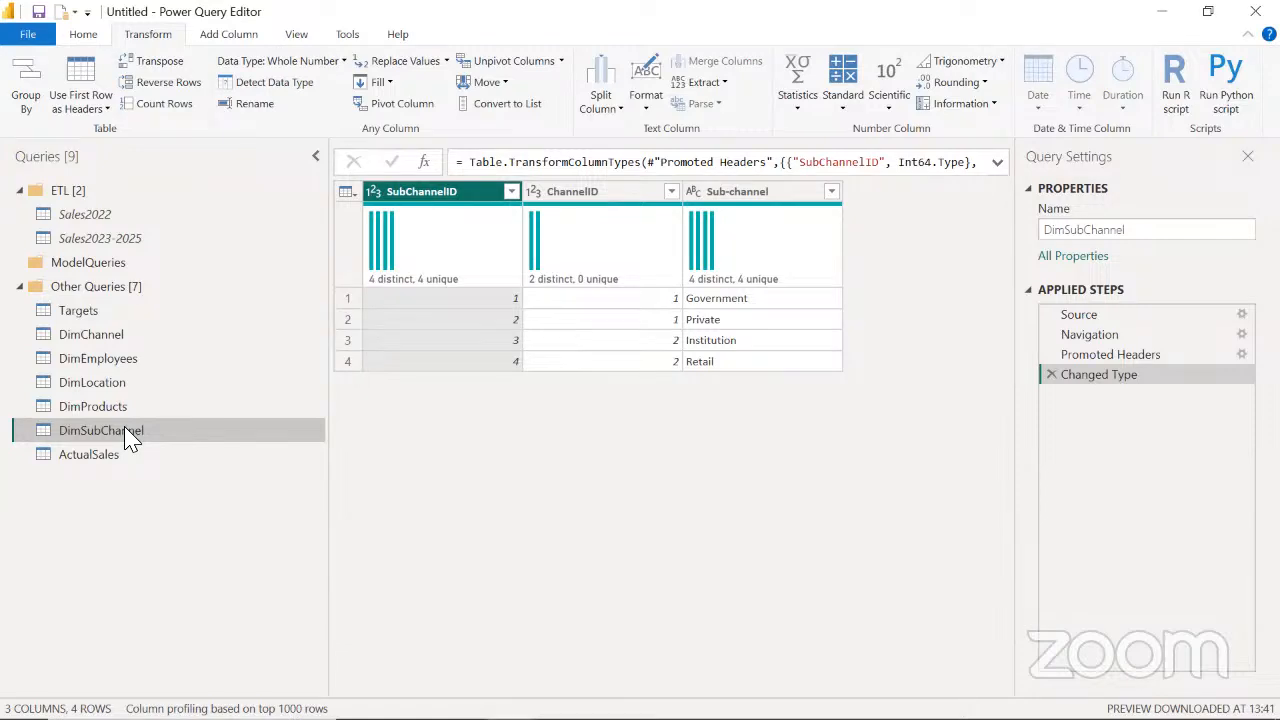
left_click(155, 350)
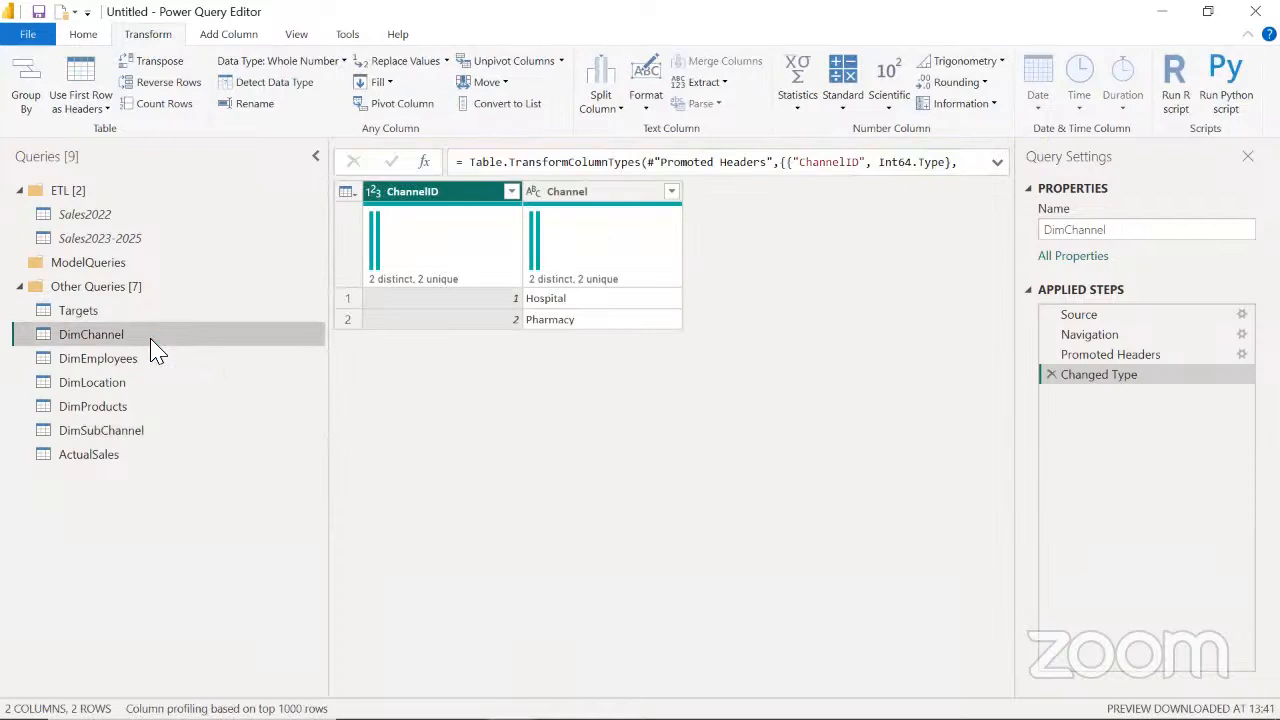
left_click(149, 431)
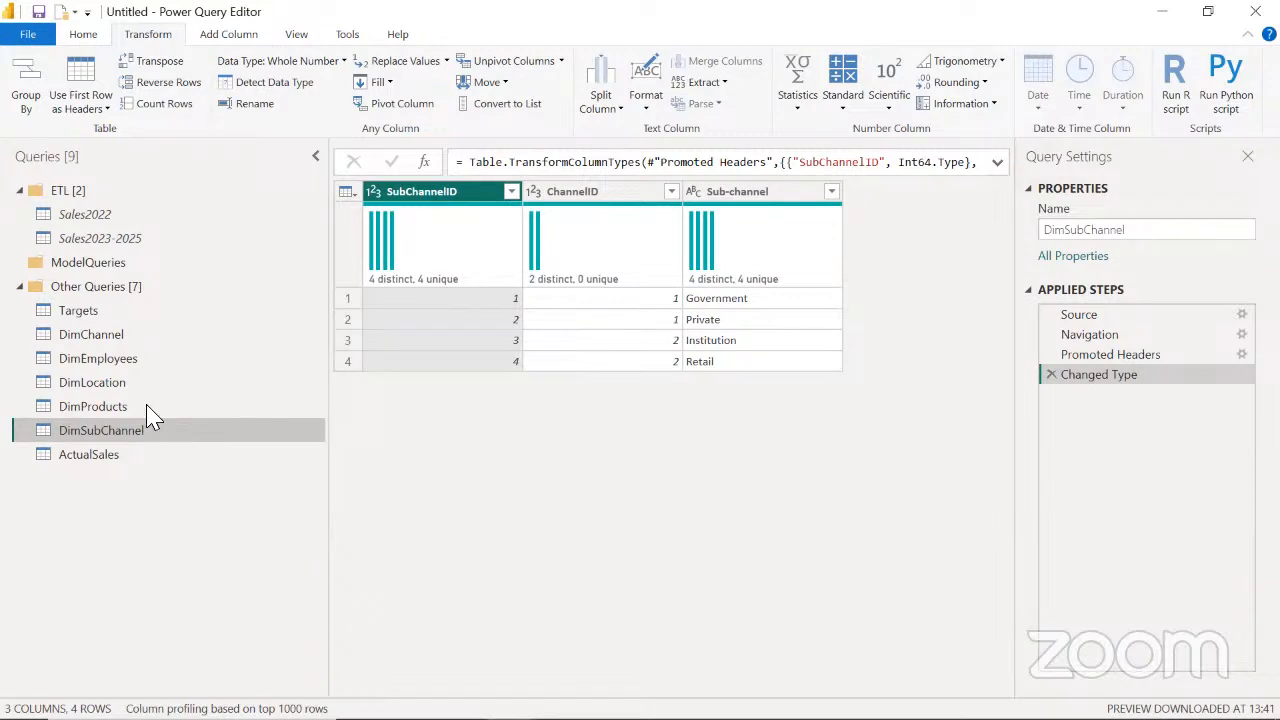
left_click(138, 334)
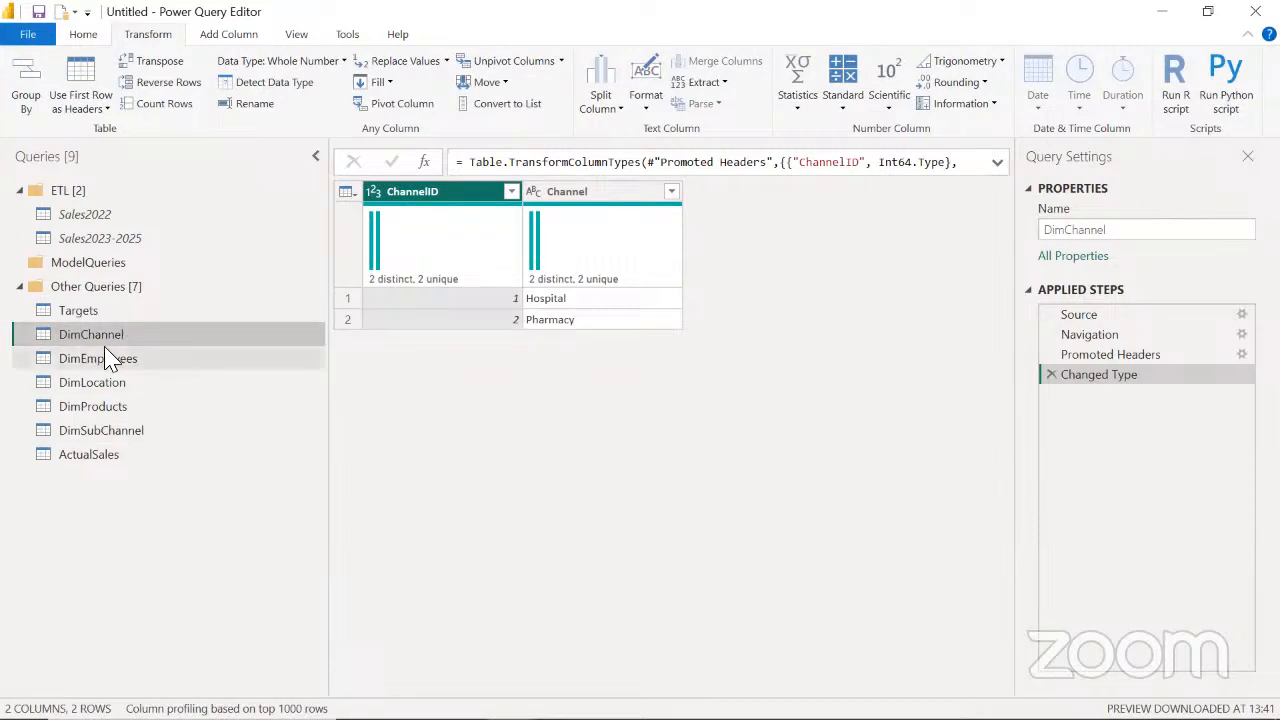
left_click(130, 433)
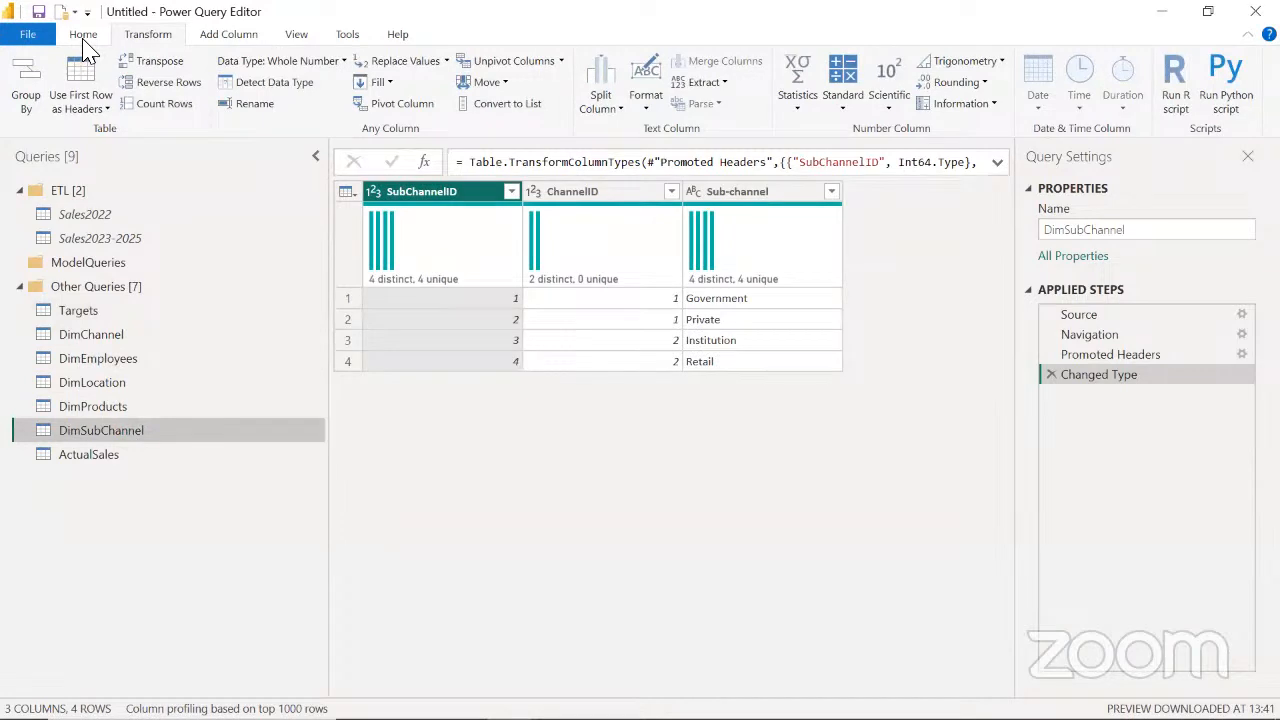
left_click(83, 36)
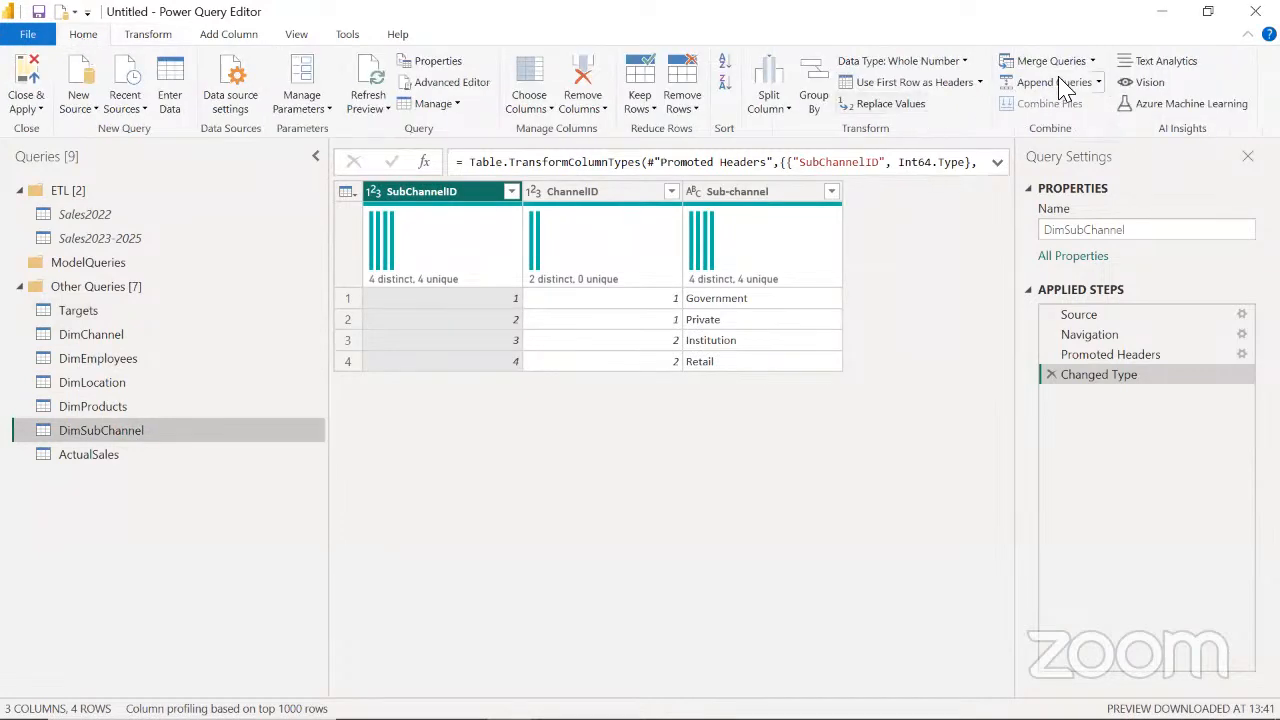
left_click(1093, 61)
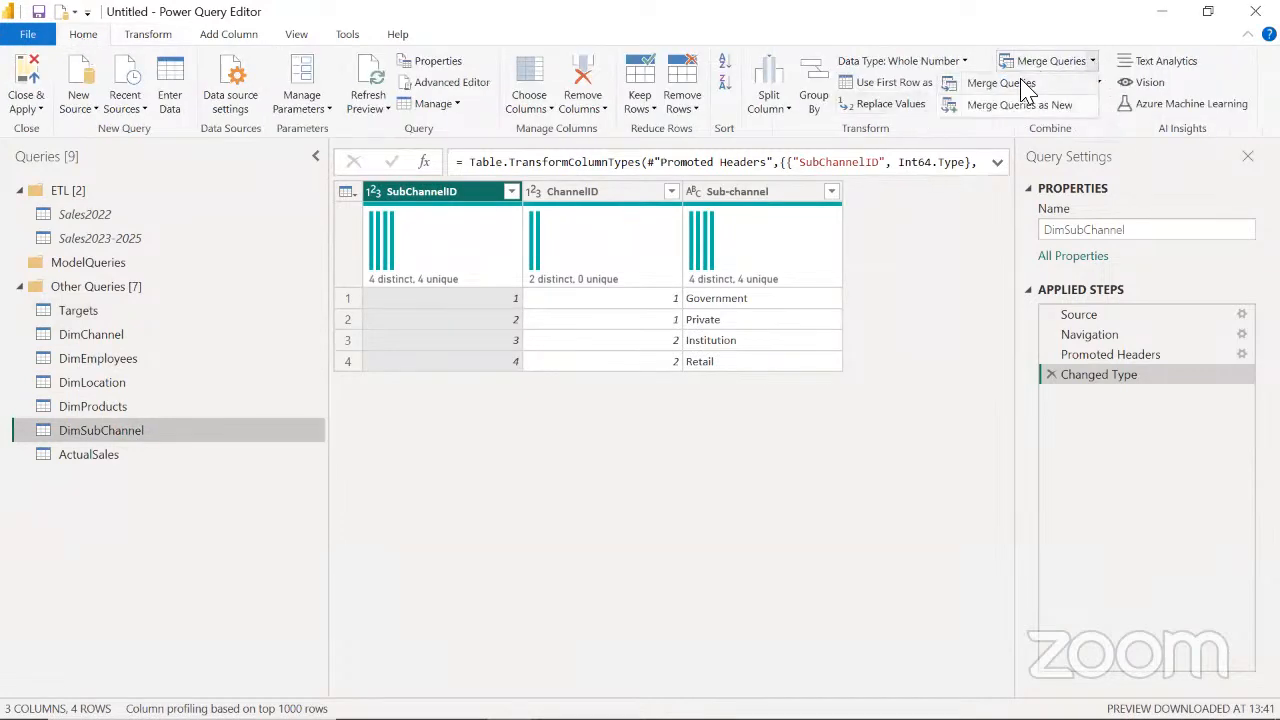
left_click(1023, 84)
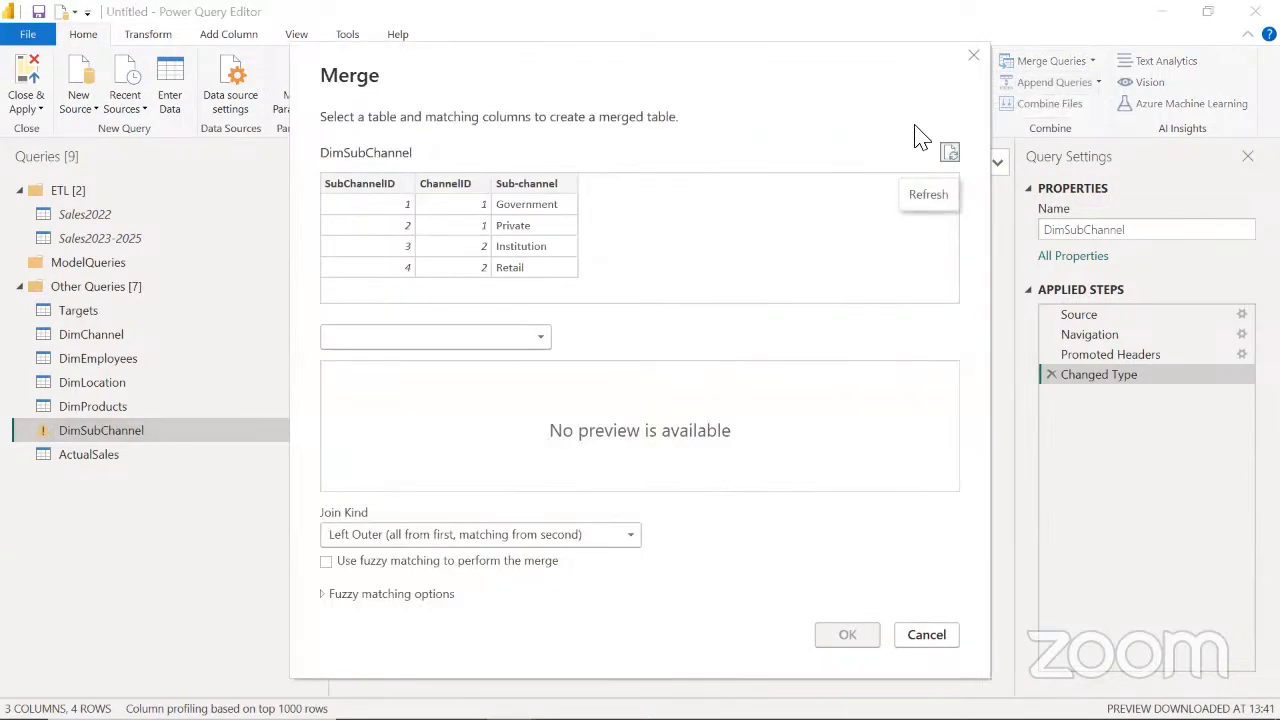
left_click(973, 55)
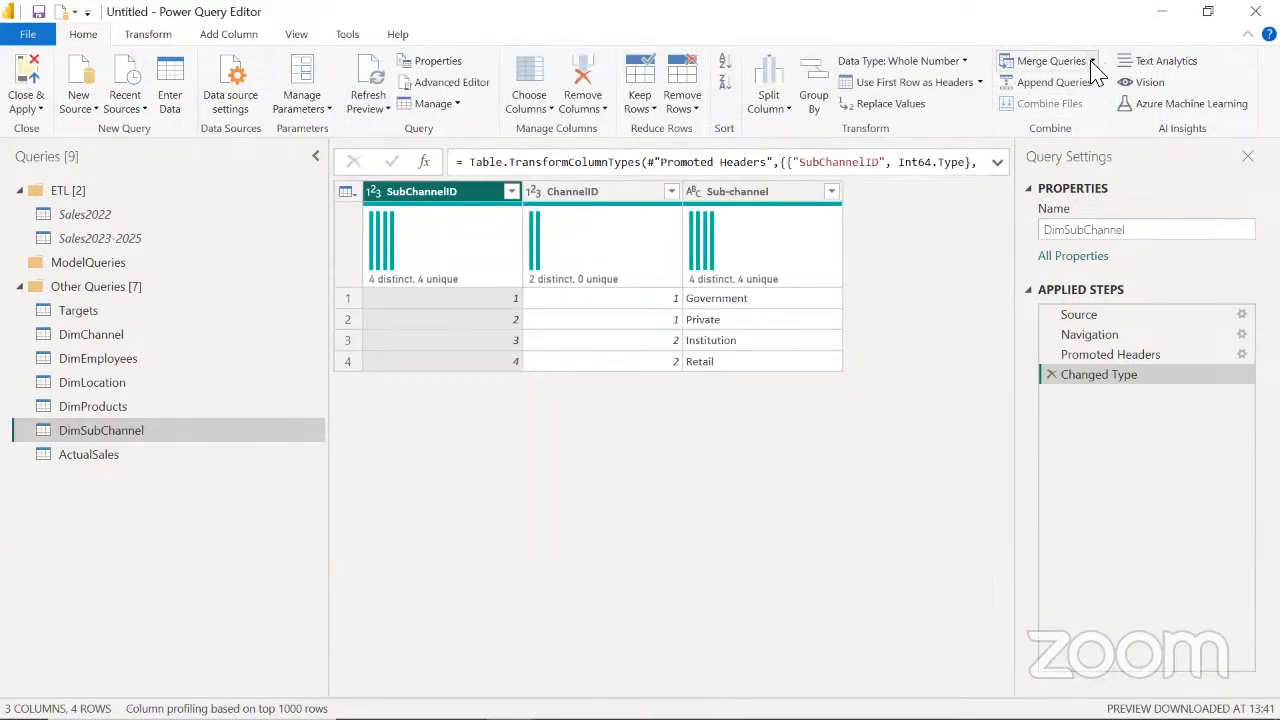
Merge DimSubChannel with DimChannel as a new query, matching on ChannelID with a Left Outer join
left_click(1093, 62)
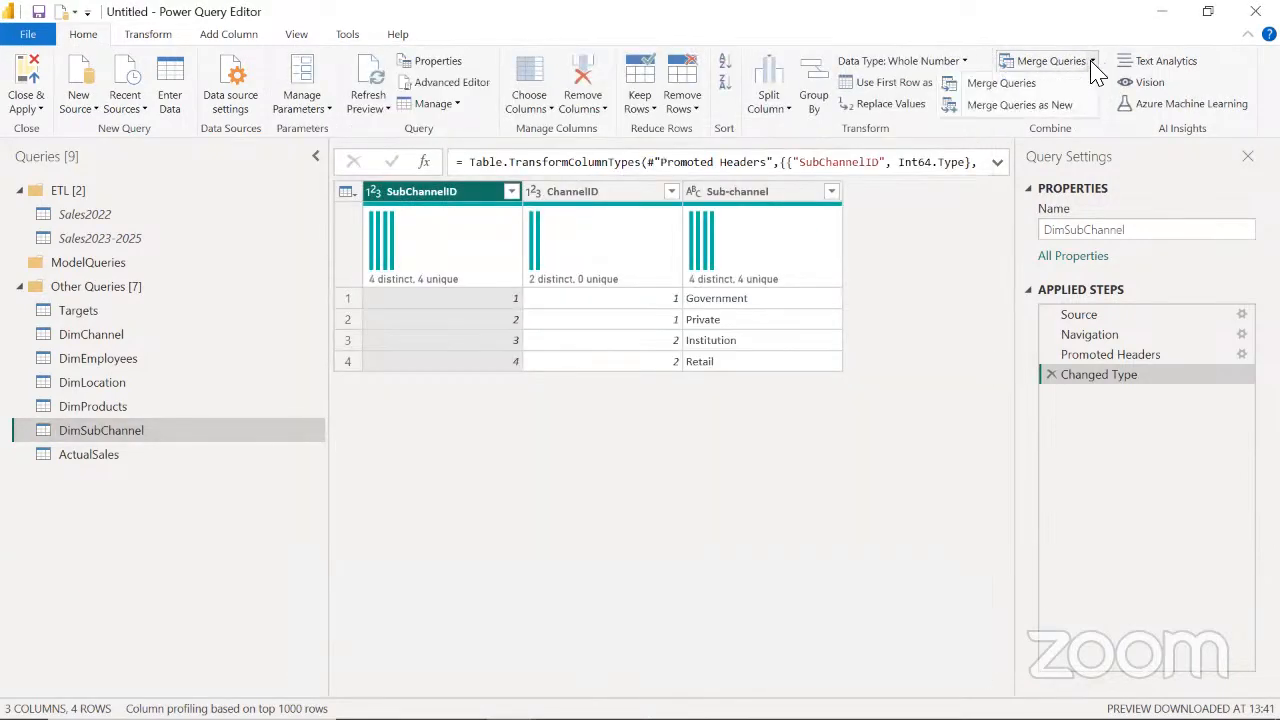
left_click(1052, 105)
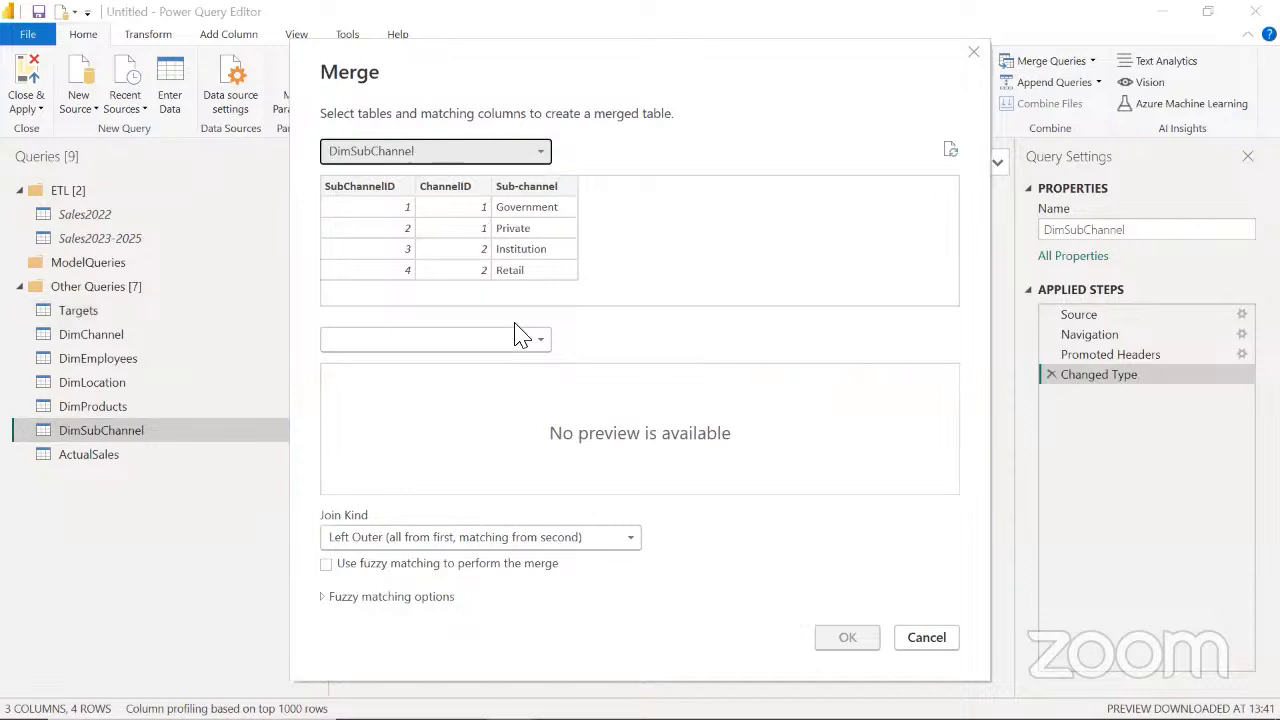
left_click(535, 342)
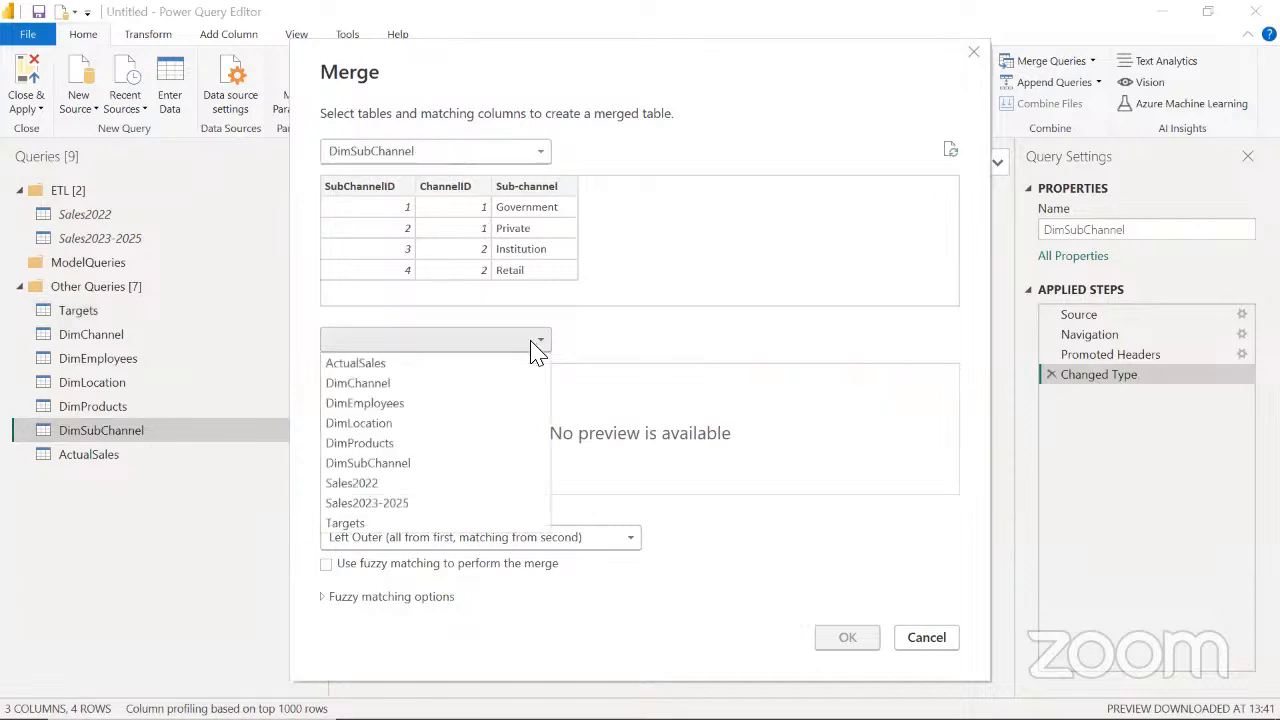
left_click(403, 381)
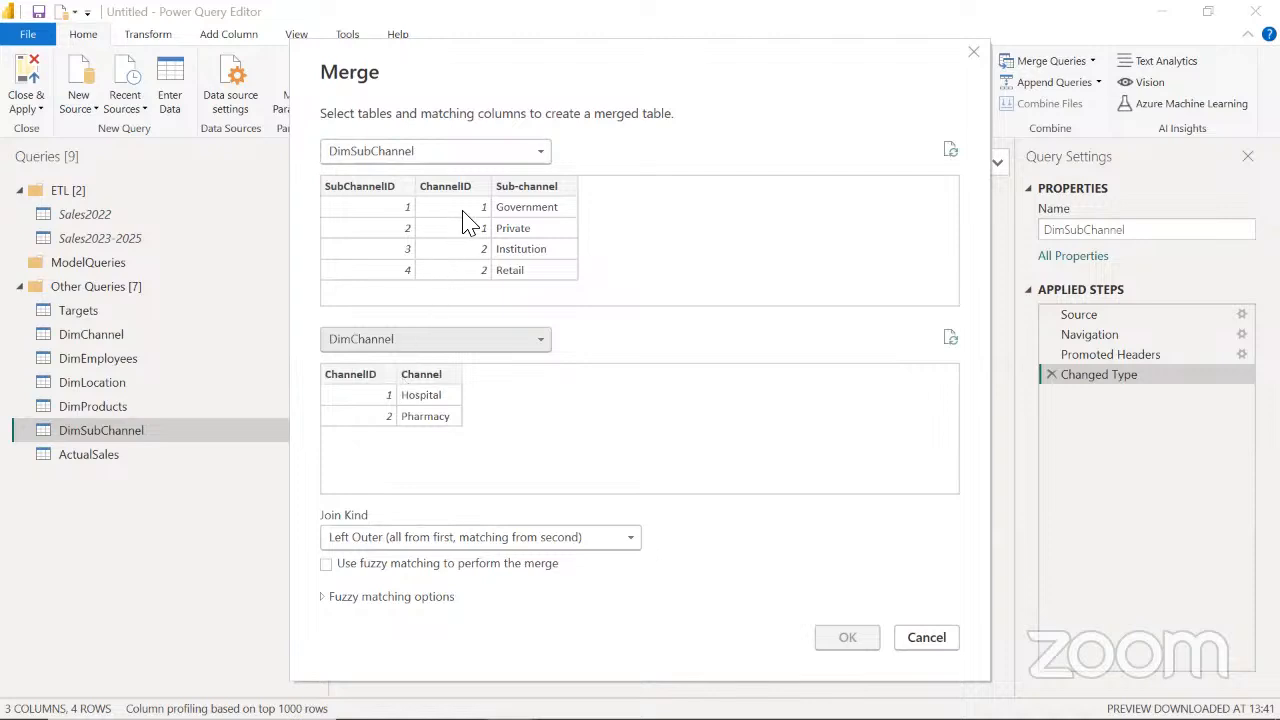
left_click(452, 189)
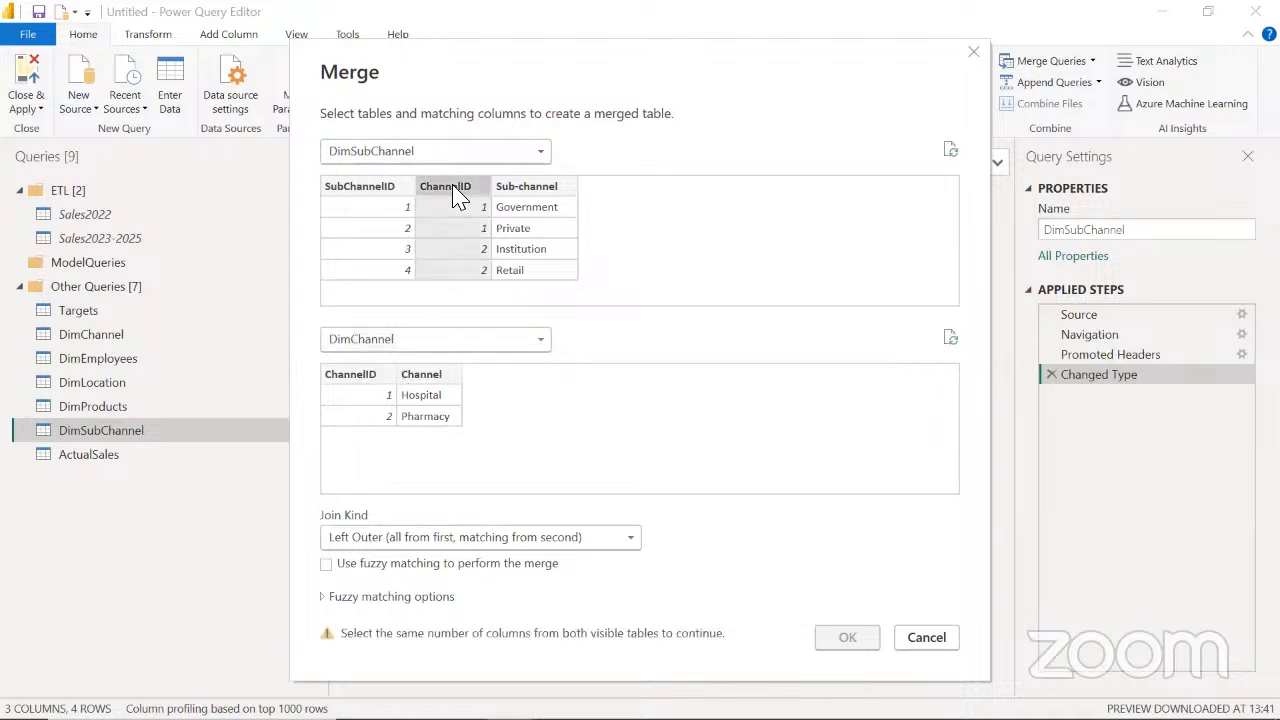
left_click(357, 376)
left_click(834, 650)
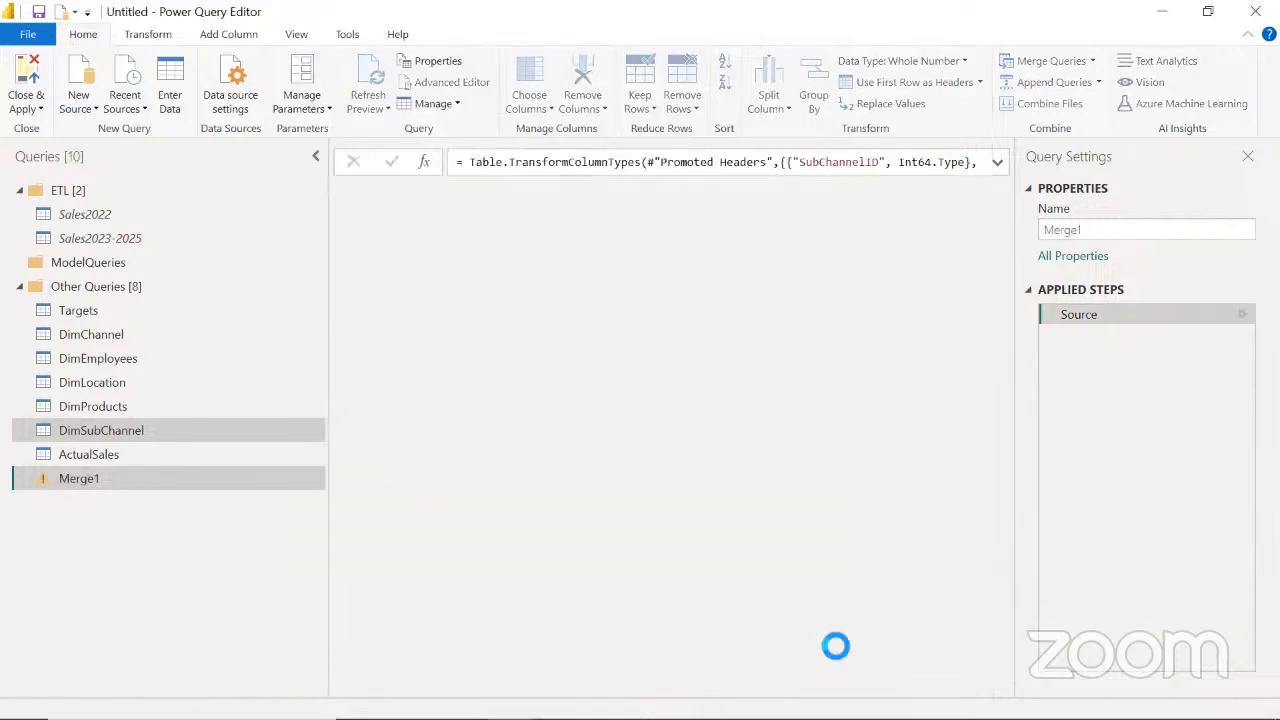
Expand the merged DimChannel column to include only the Channel field, without the original column name as prefix
left_click(991, 191)
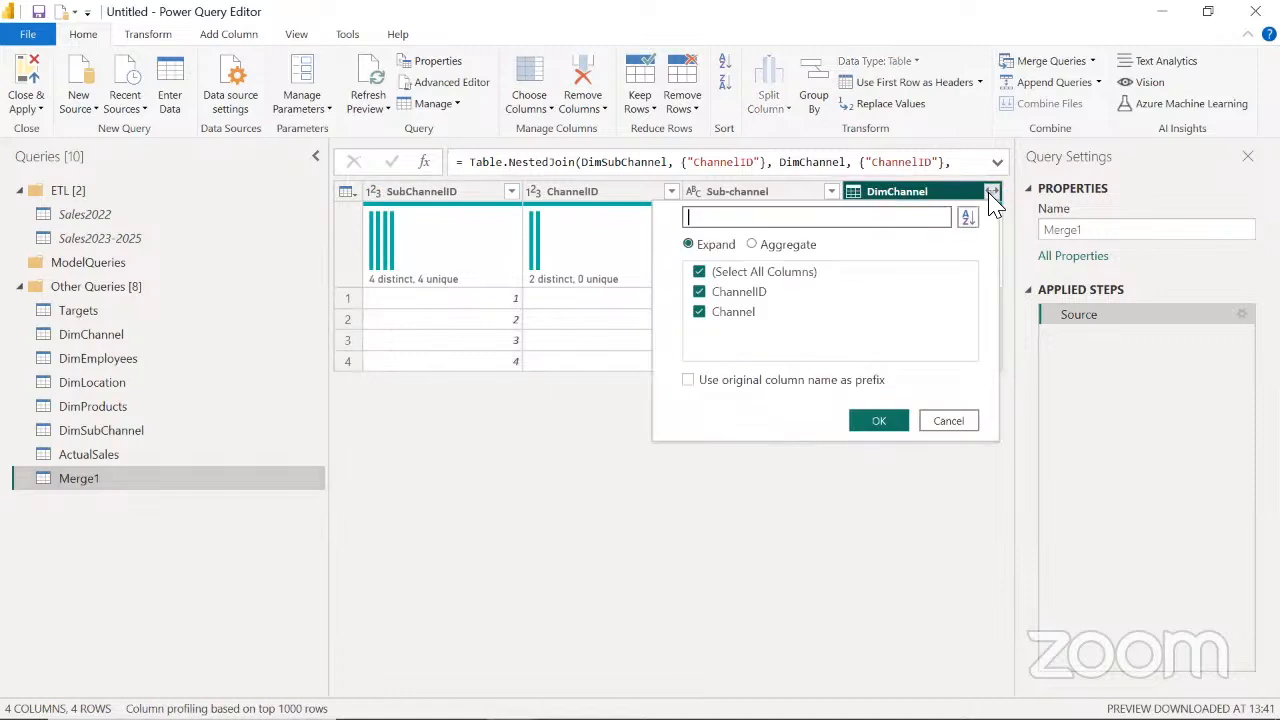
left_click(738, 292)
left_click(886, 423)
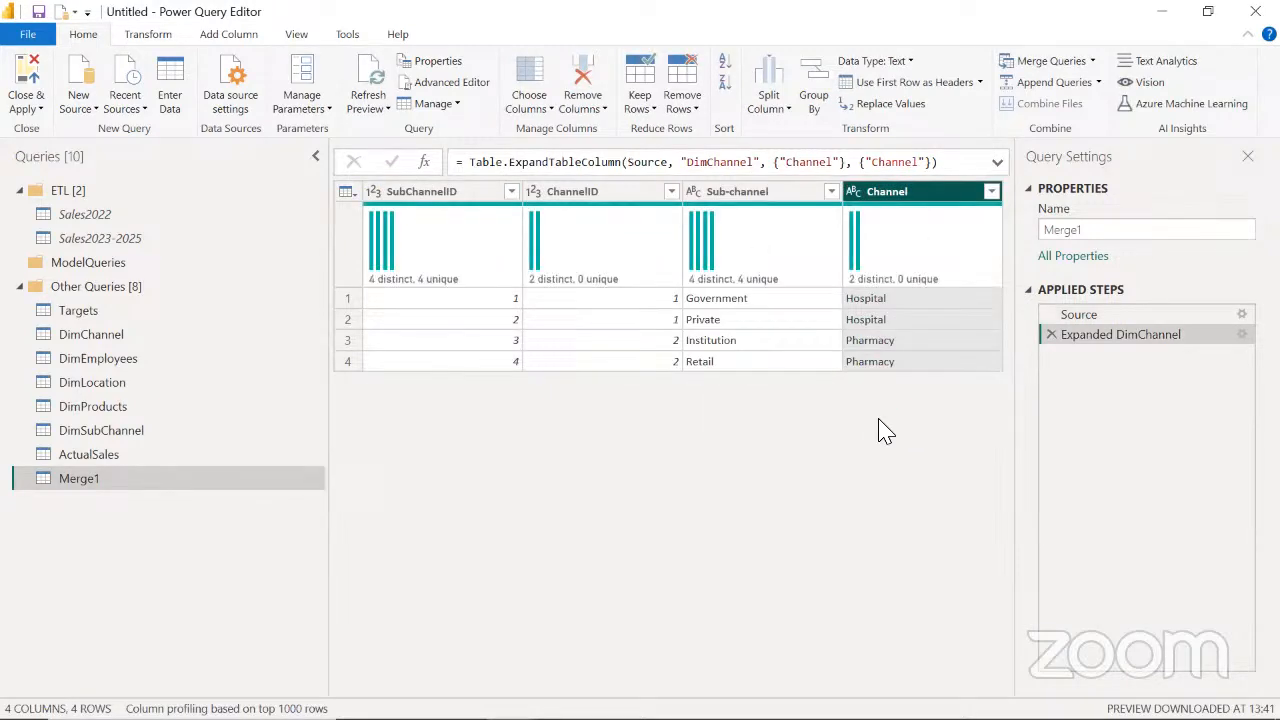
Review the columns of the merged query, checking which Channel value each Sub-channel row belongs to
left_click(422, 204)
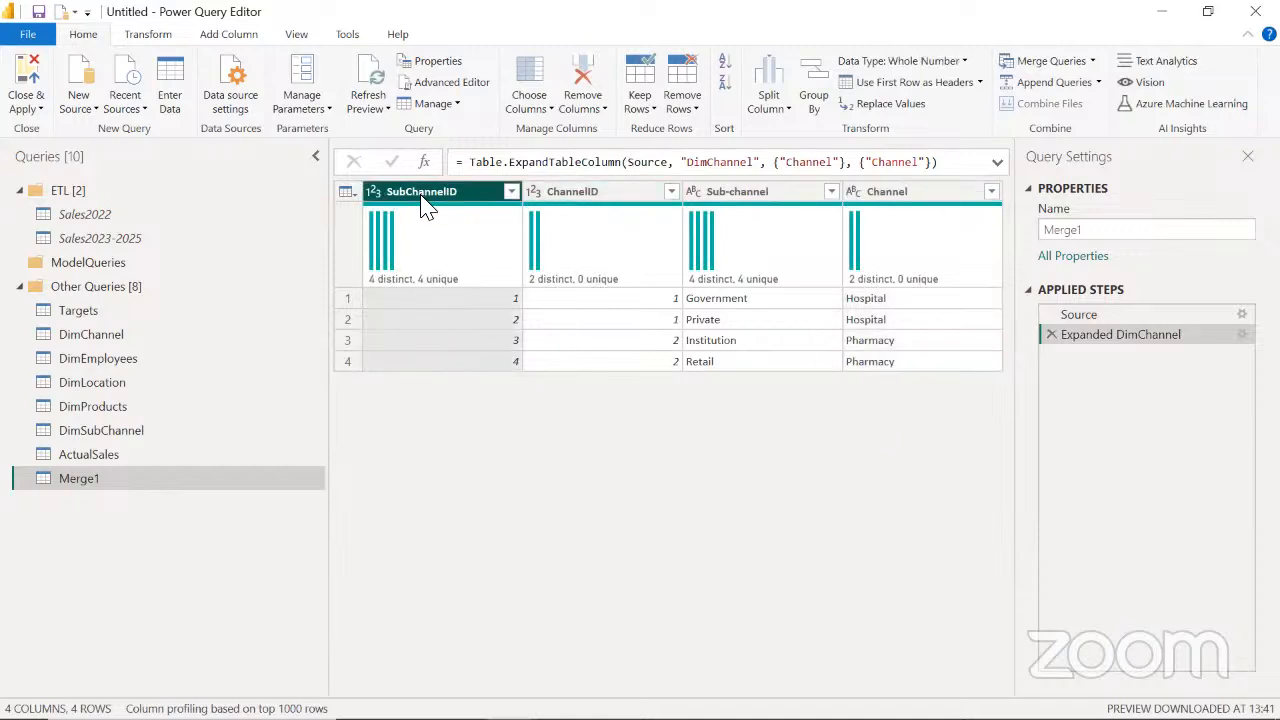
left_click(575, 200)
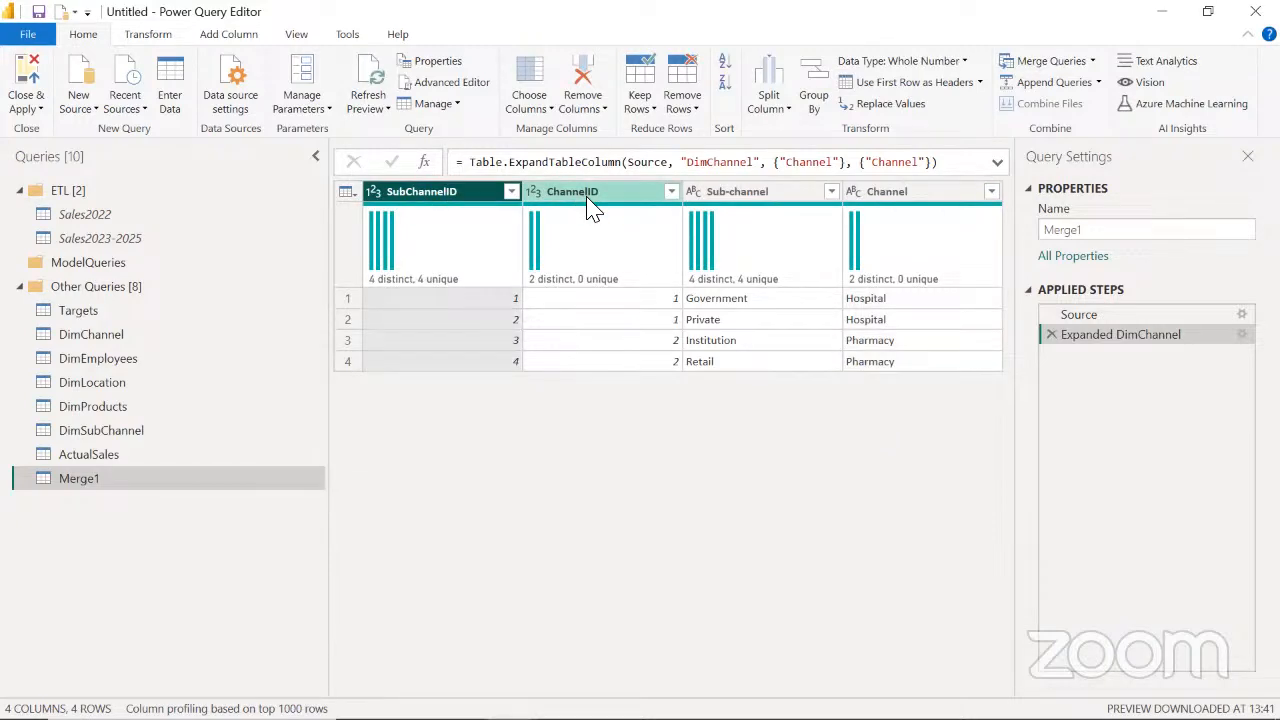
left_click(752, 200)
left_click(850, 195)
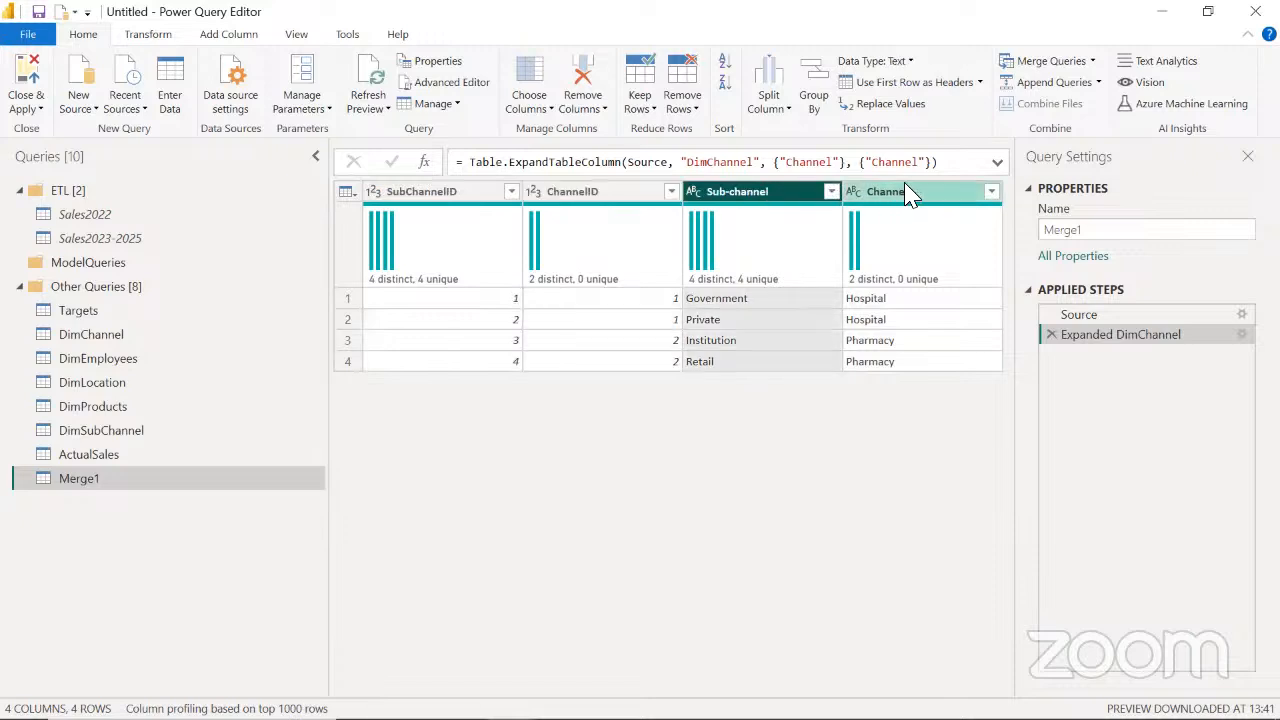
left_click(743, 193)
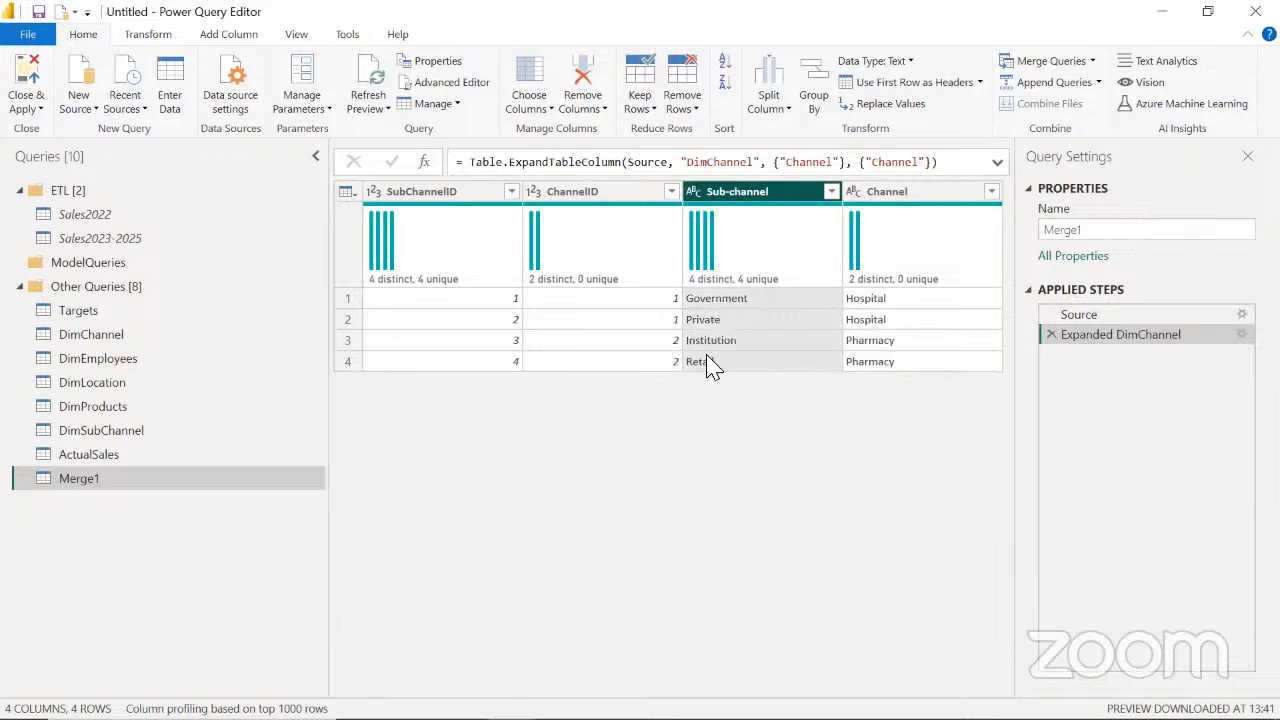
left_click(920, 195)
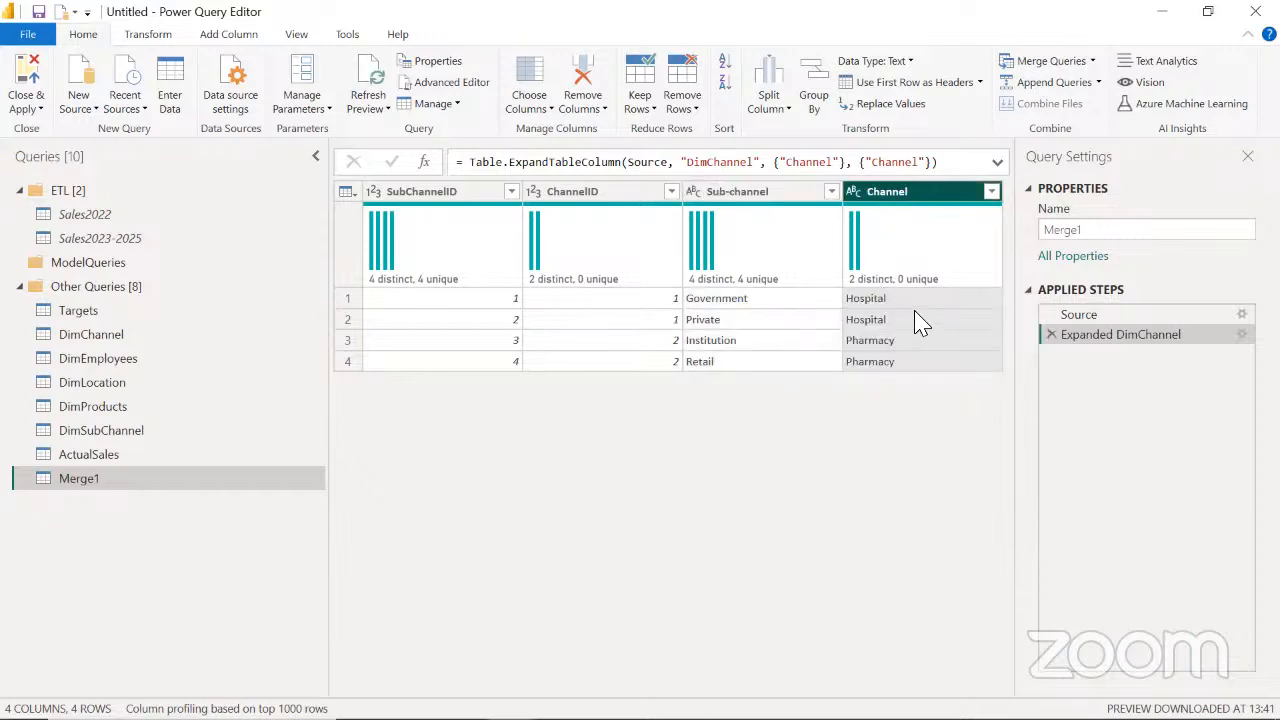
mouse_move(930, 290)
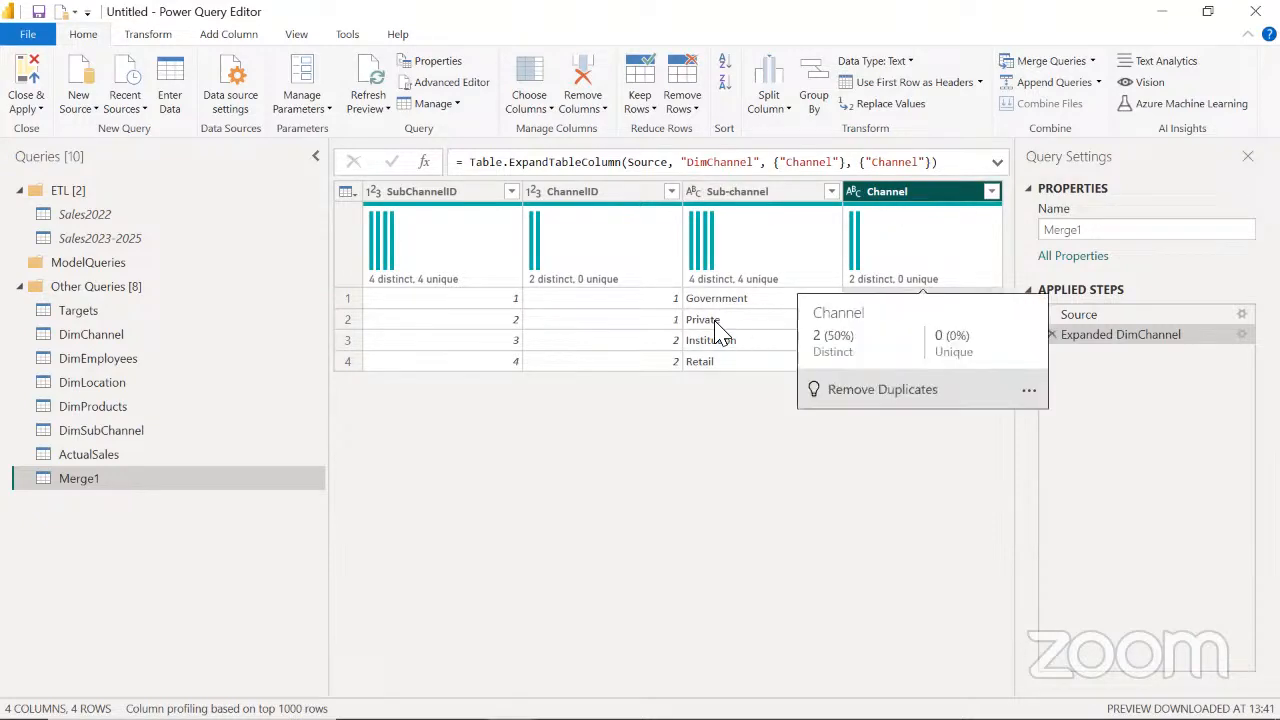
left_click(712, 343)
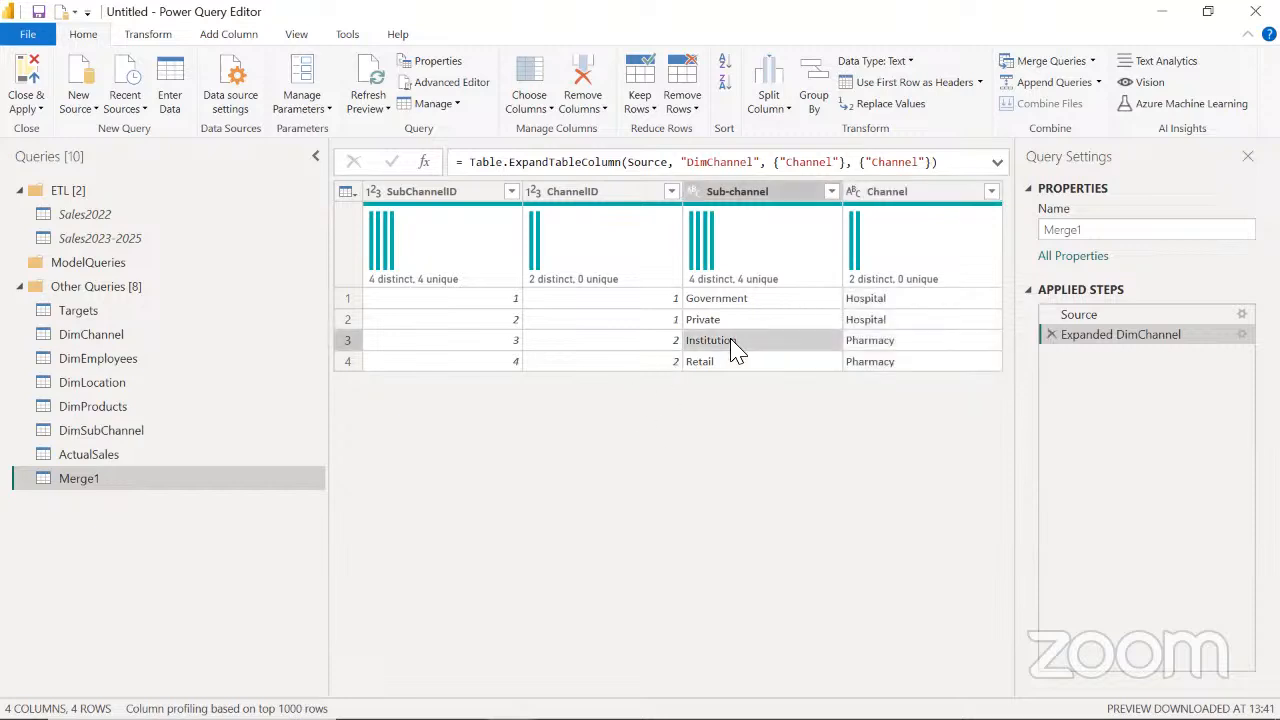
left_click(857, 344)
left_click(740, 364)
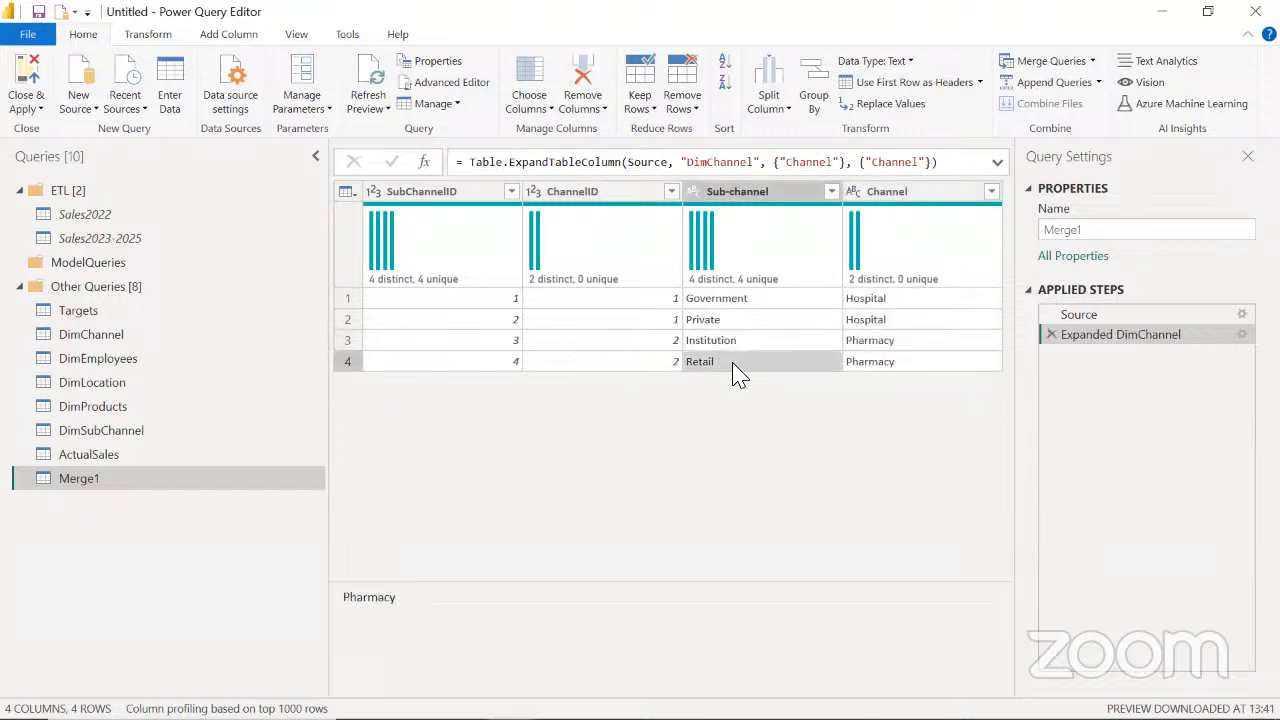
left_click(880, 364)
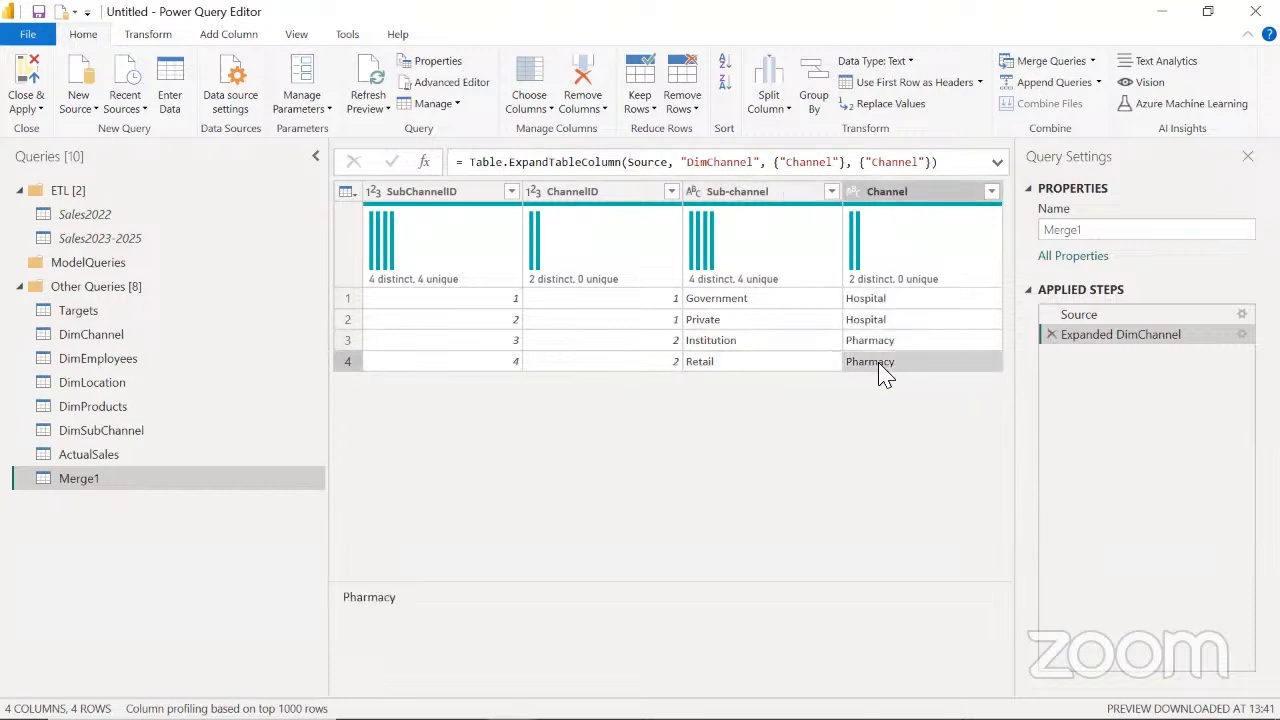
left_click(603, 195)
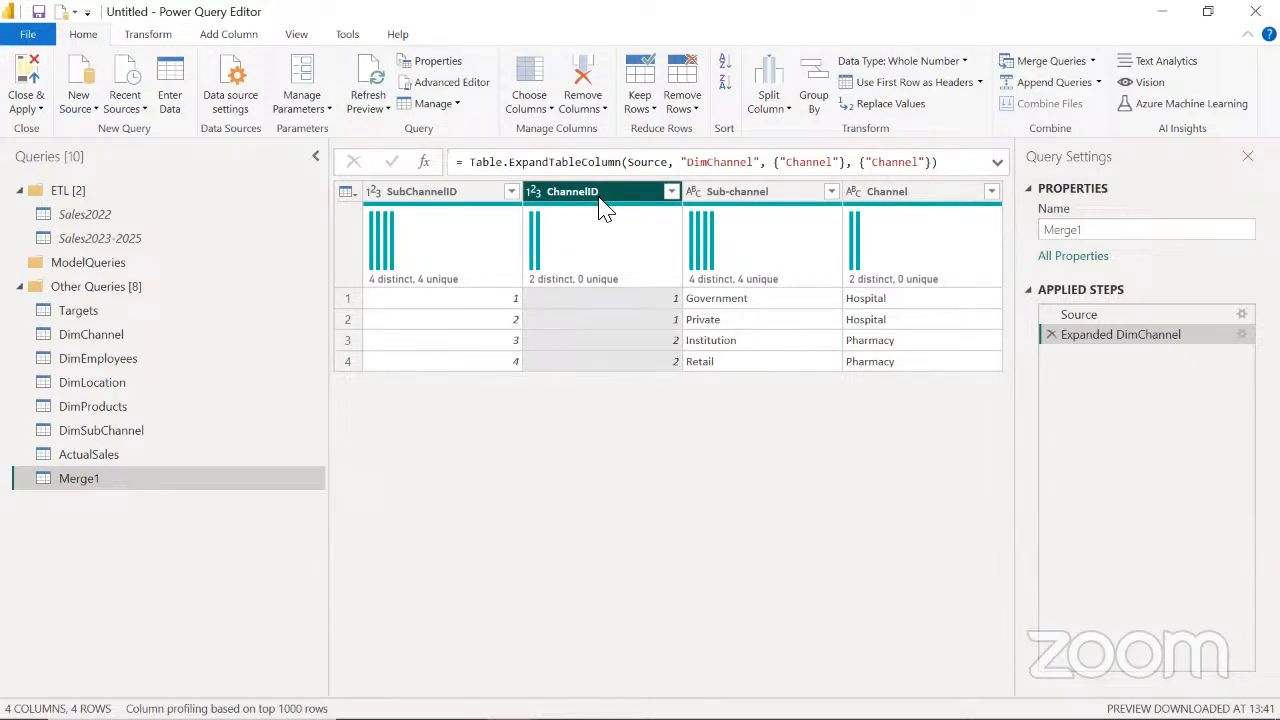
Remove the ChannelID column from the merged query and rename the query as Channels
key("Delete")
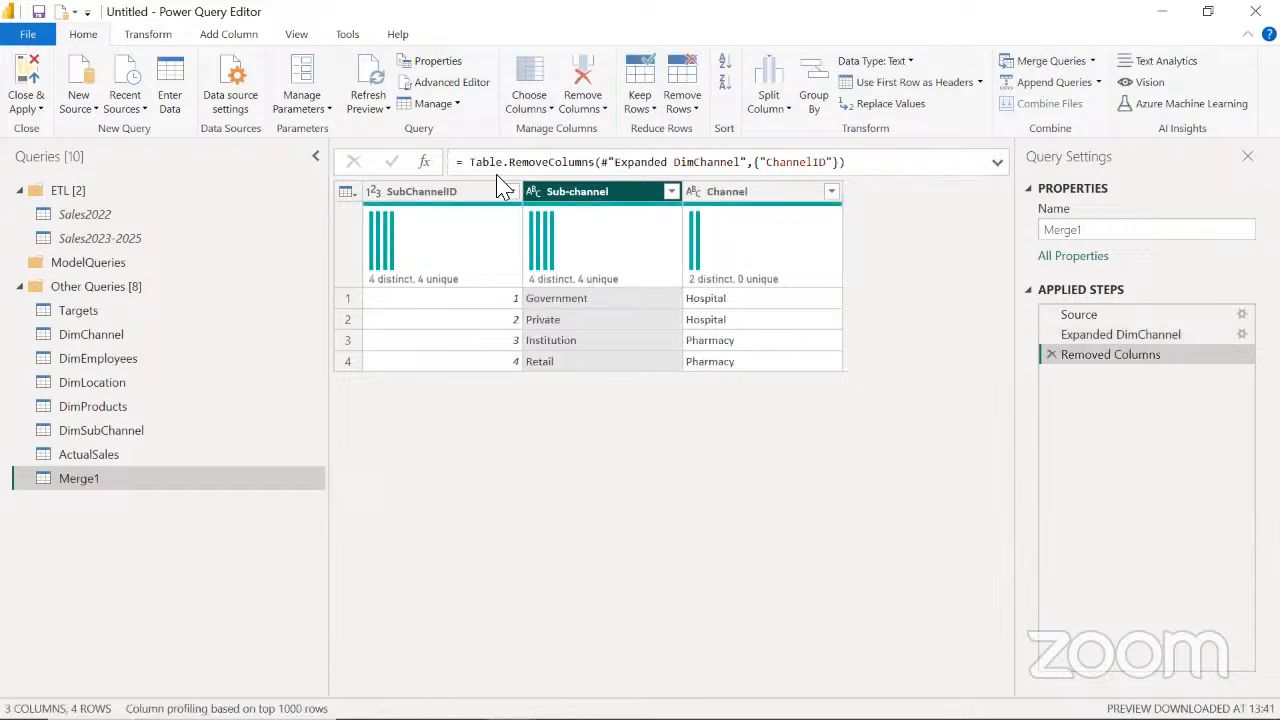
left_click(420, 203)
left_click(580, 195)
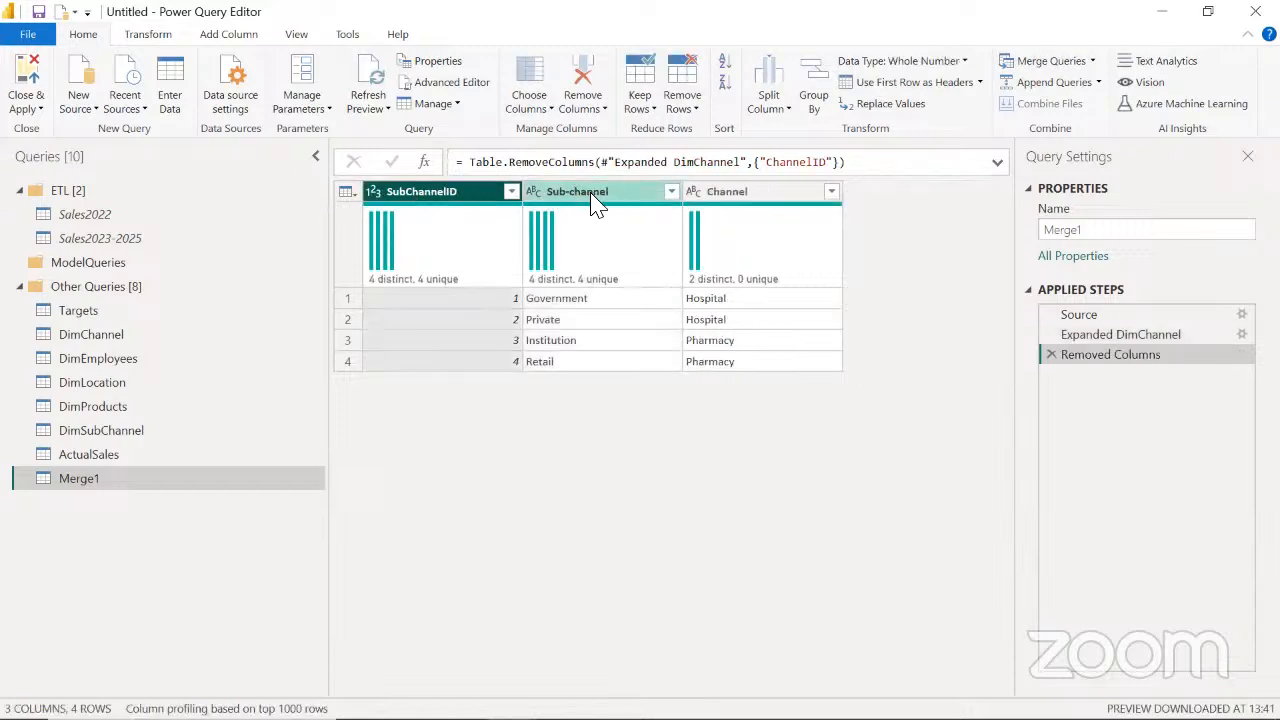
left_click(740, 196)
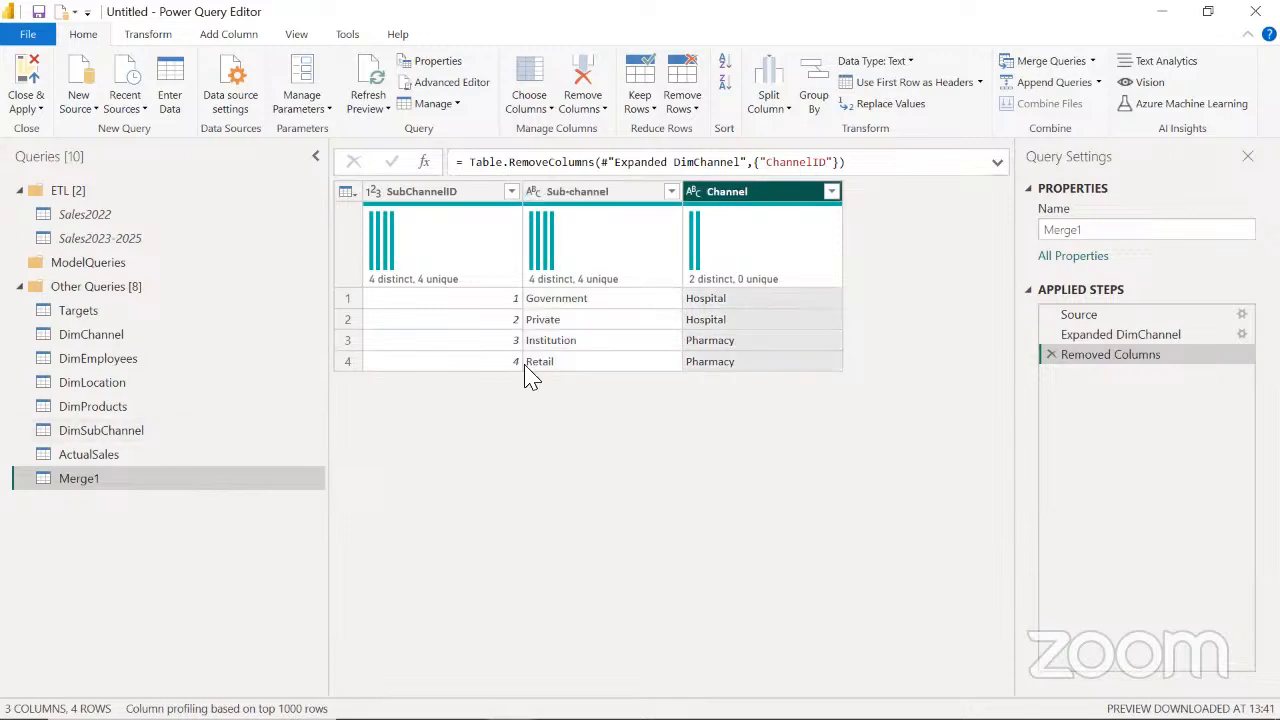
left_click(1106, 232)
type("C")
key("Return")
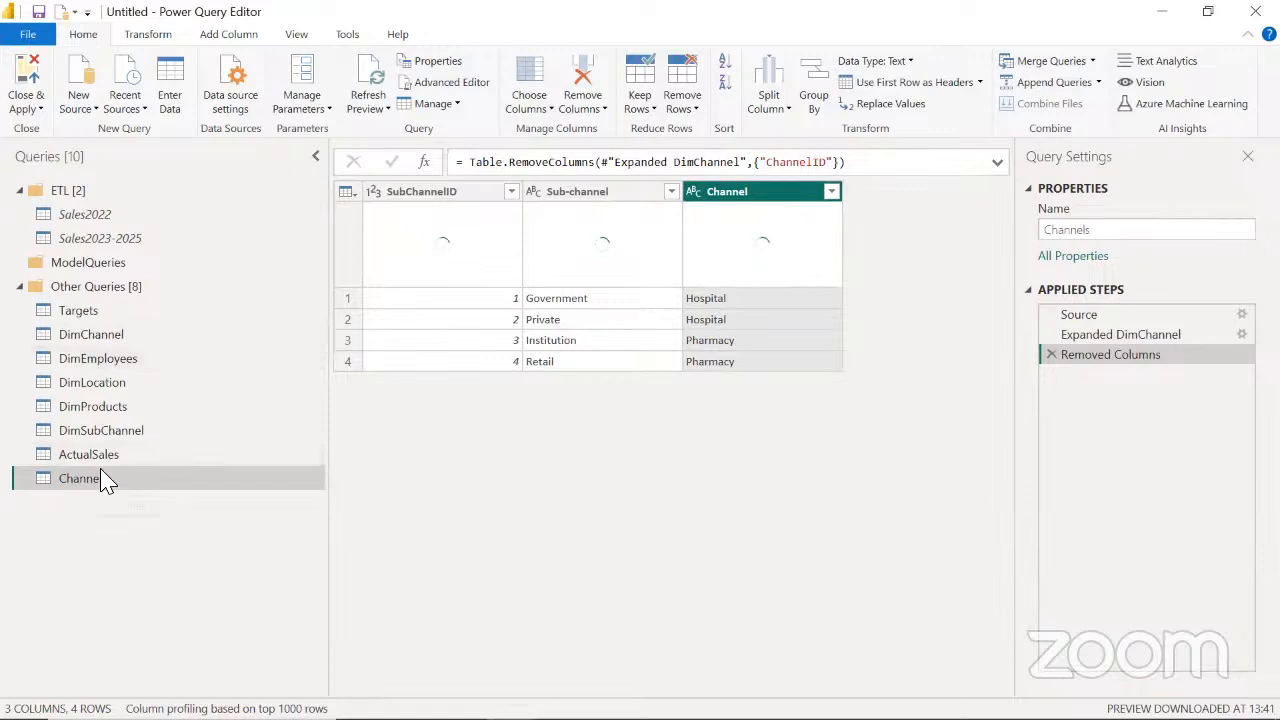
Disable loading into the model for the DimChannel and DimSubChannel queries
left_click(106, 338)
right_click(106, 338)
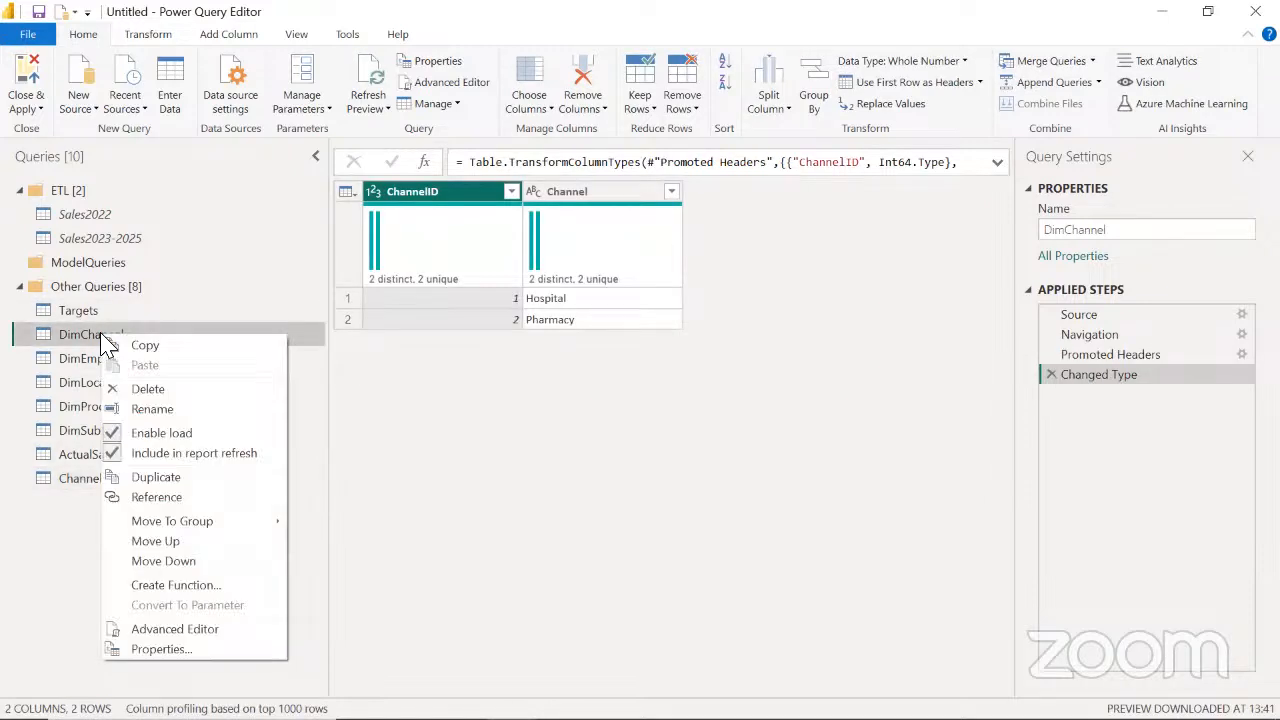
left_click(147, 435)
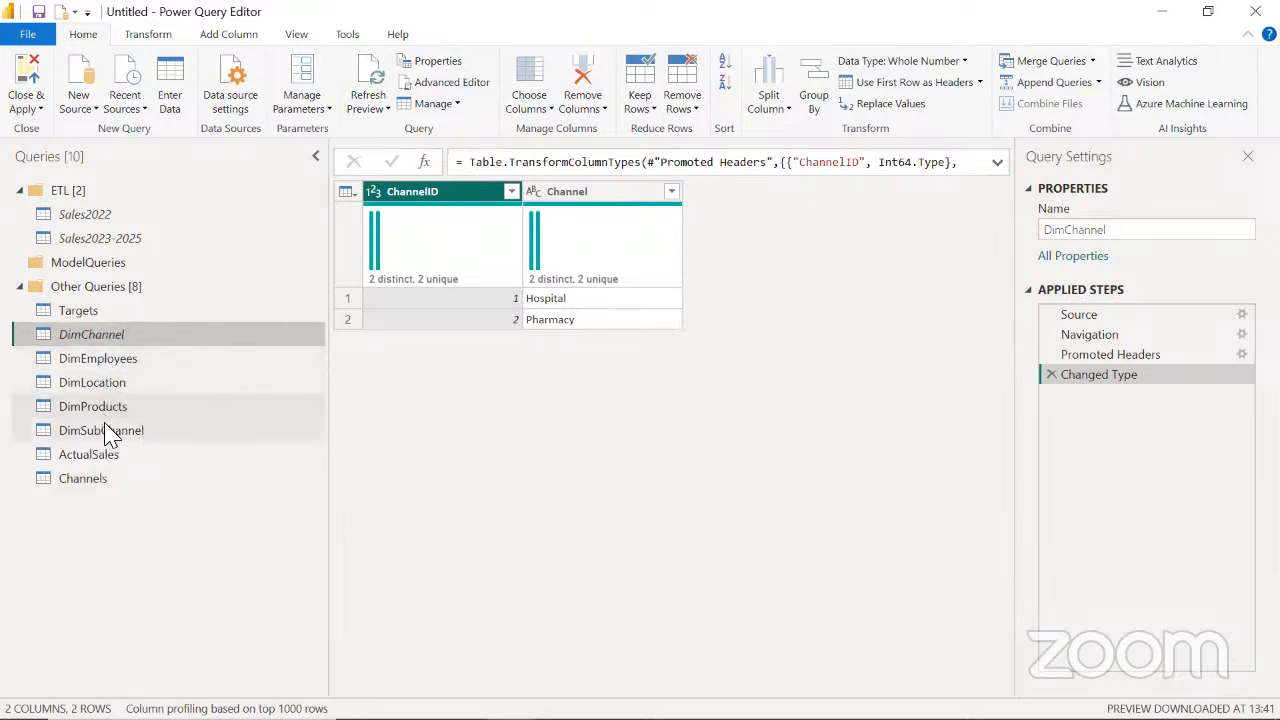
left_click(108, 436)
right_click(108, 436)
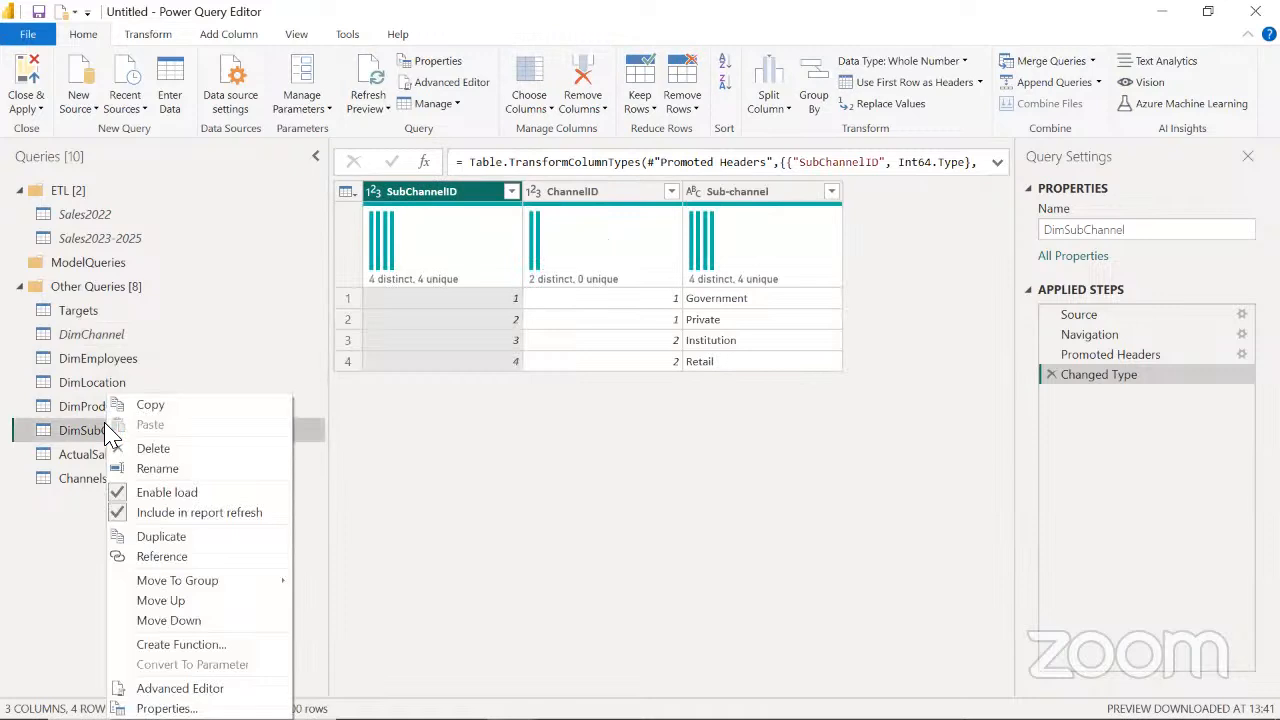
left_click(150, 492)
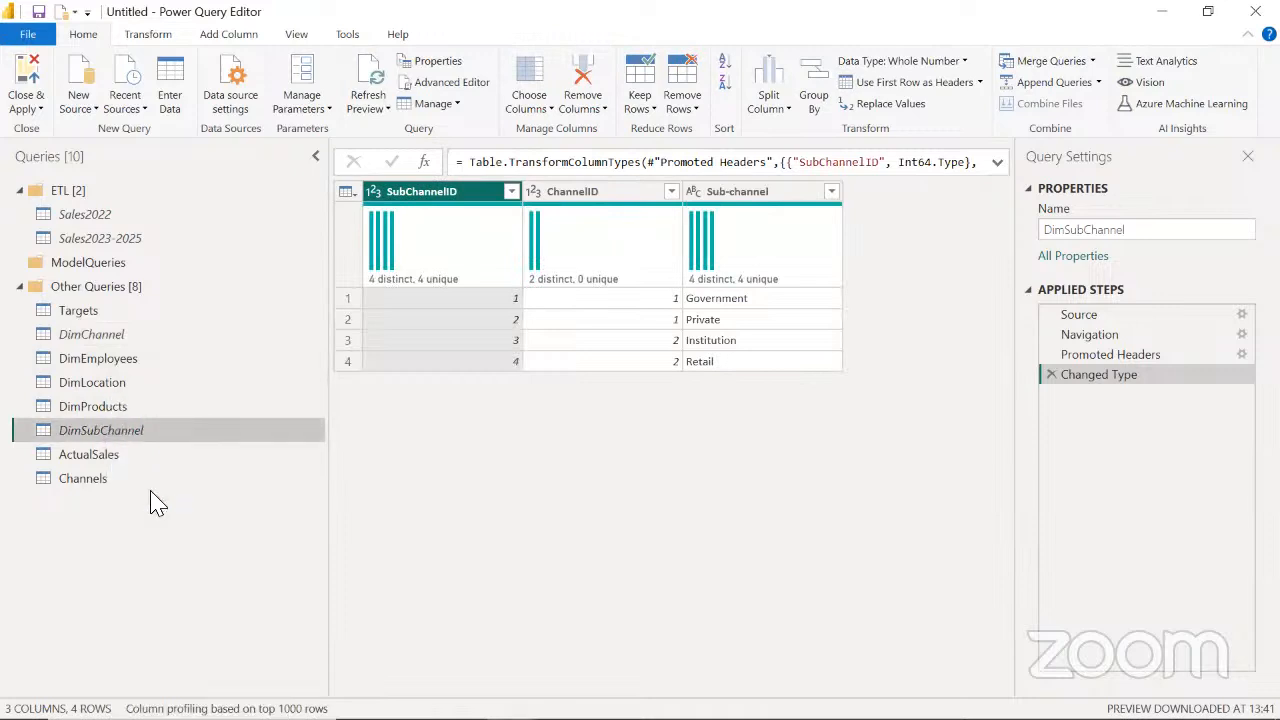
Move the DimChannel and DimSubChannel queries into the ETL group, and apply the query changes to the model
left_click(104, 338)
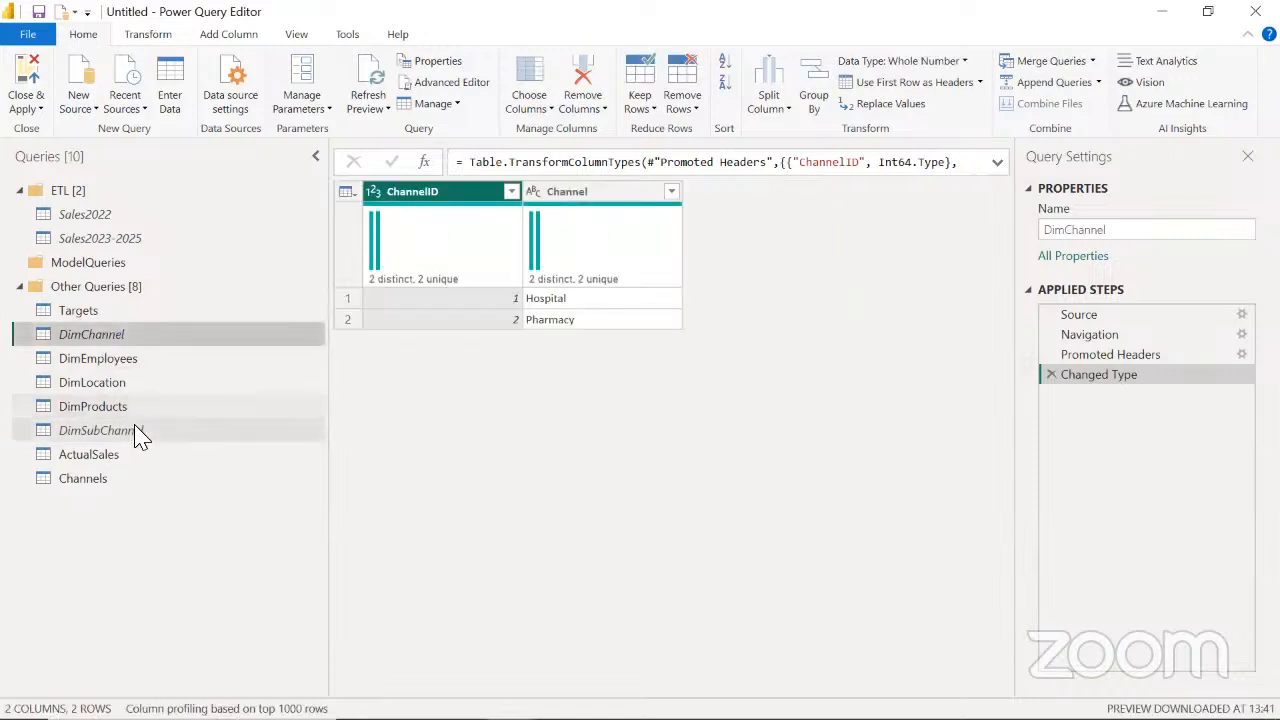
left_click(137, 432)
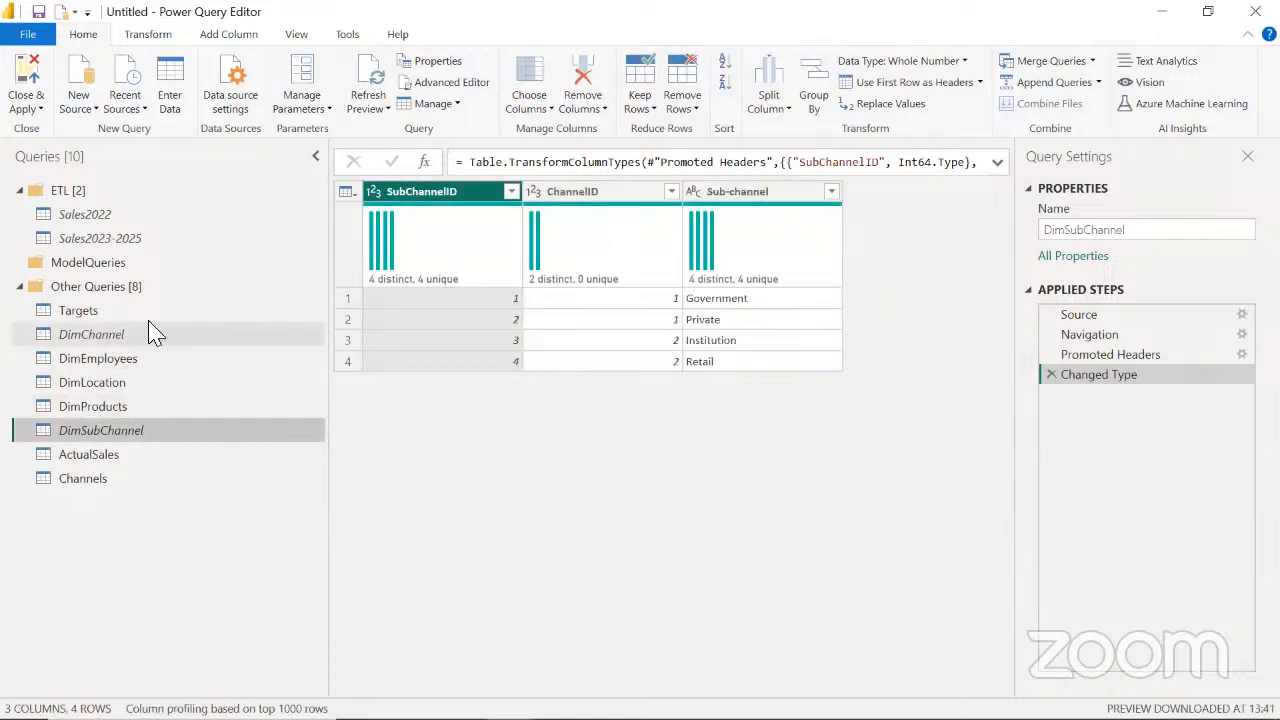
left_click(212, 344)
left_click_drag(94, 343, 100, 200)
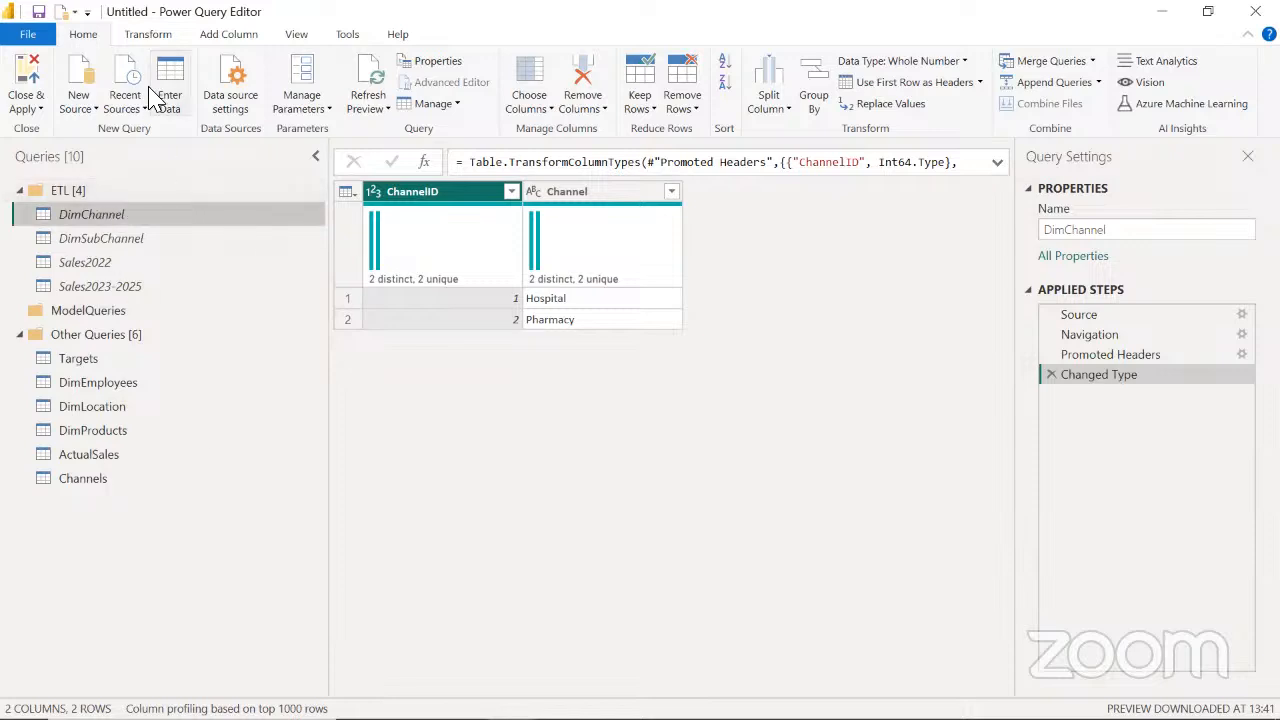
left_click(26, 72)
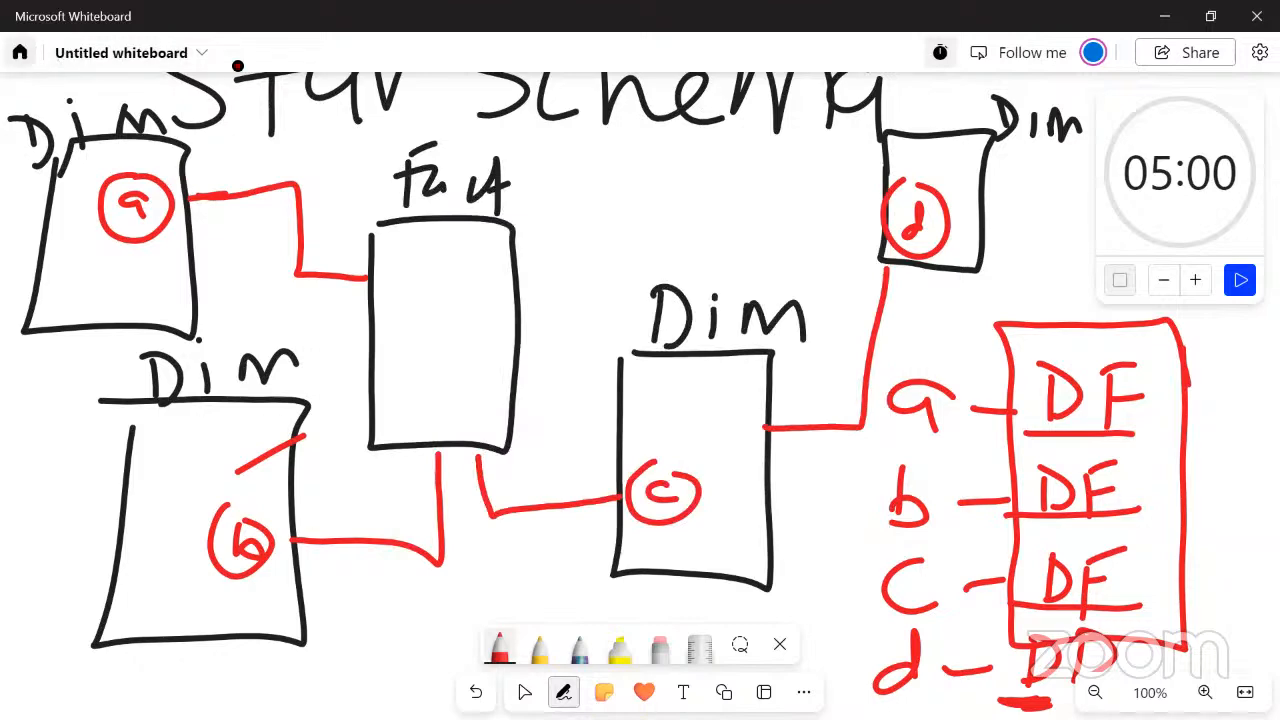
Switch from the whiteboard back to Power BI Desktop and show the whole model diagram
key("alt+Tab")
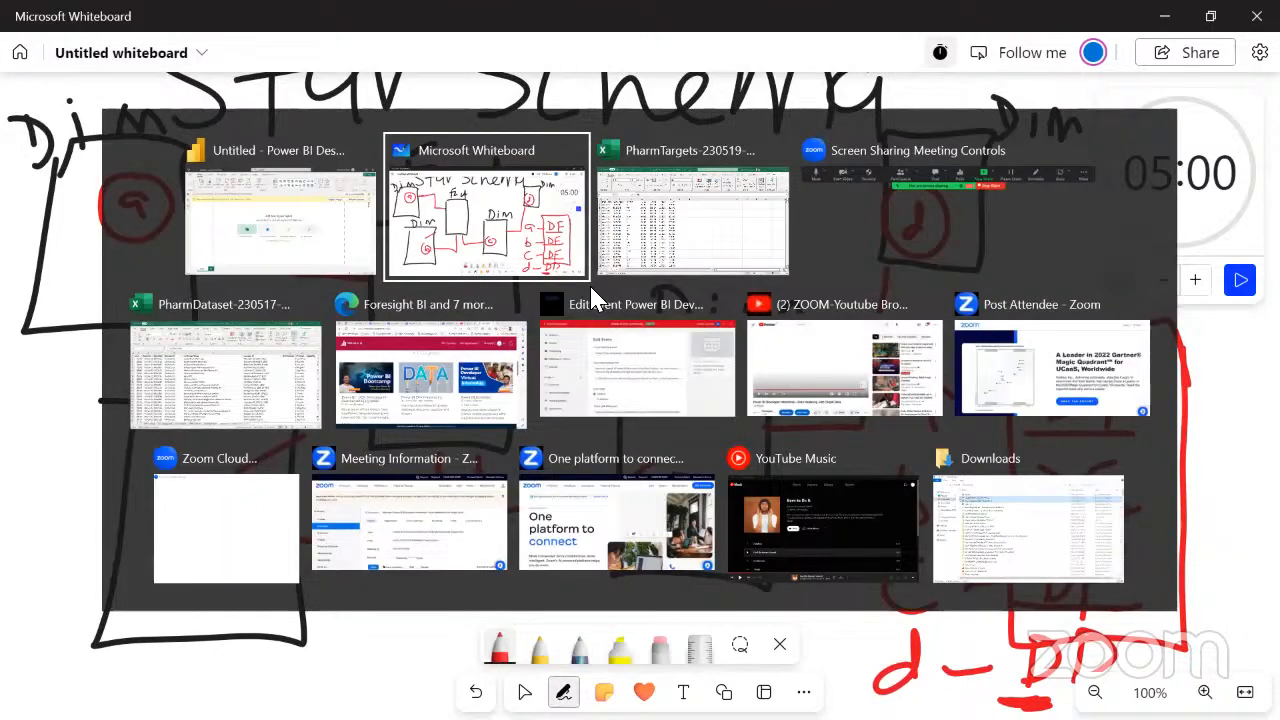
key("alt+shift+Tab")
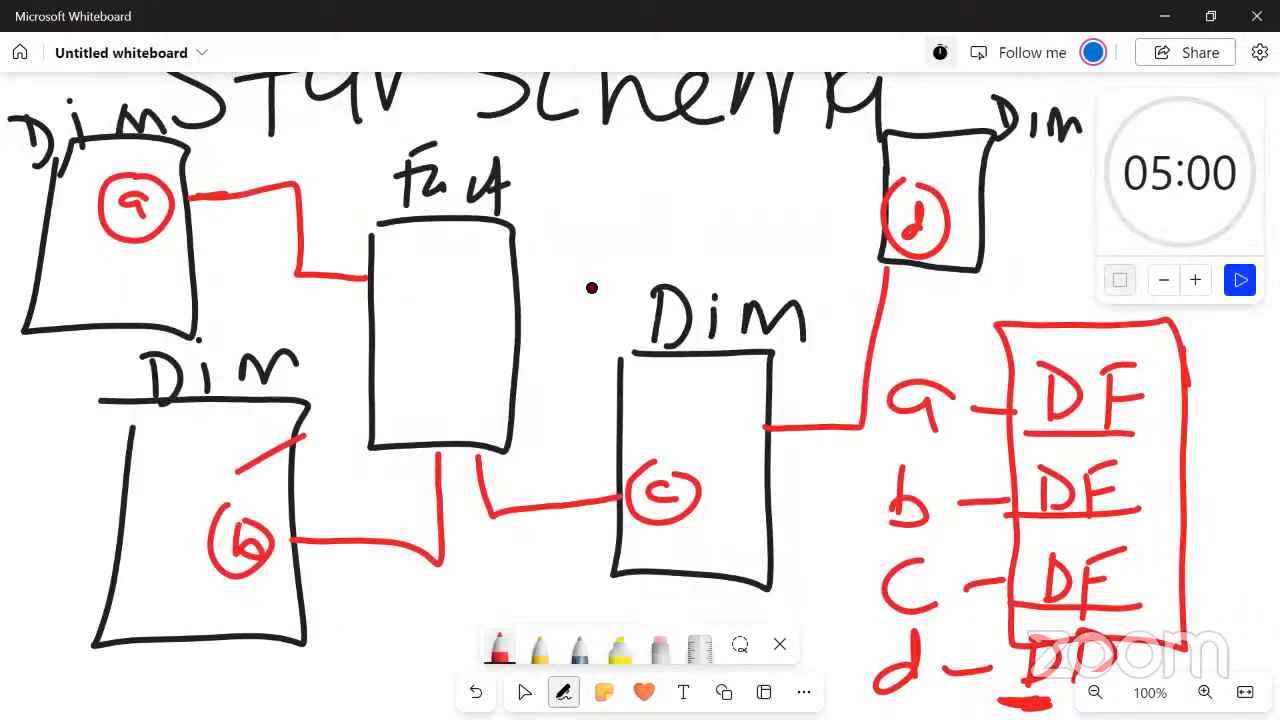
key("alt+Tab")
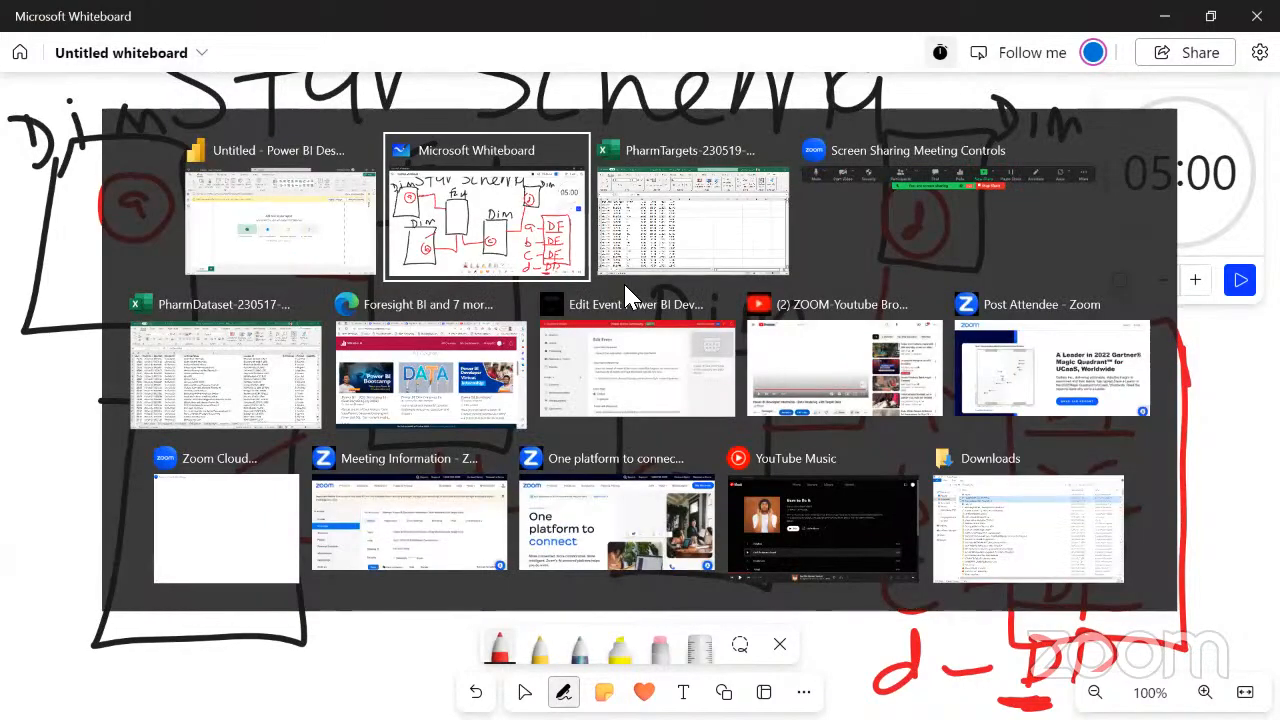
key("alt+shift+Tab")
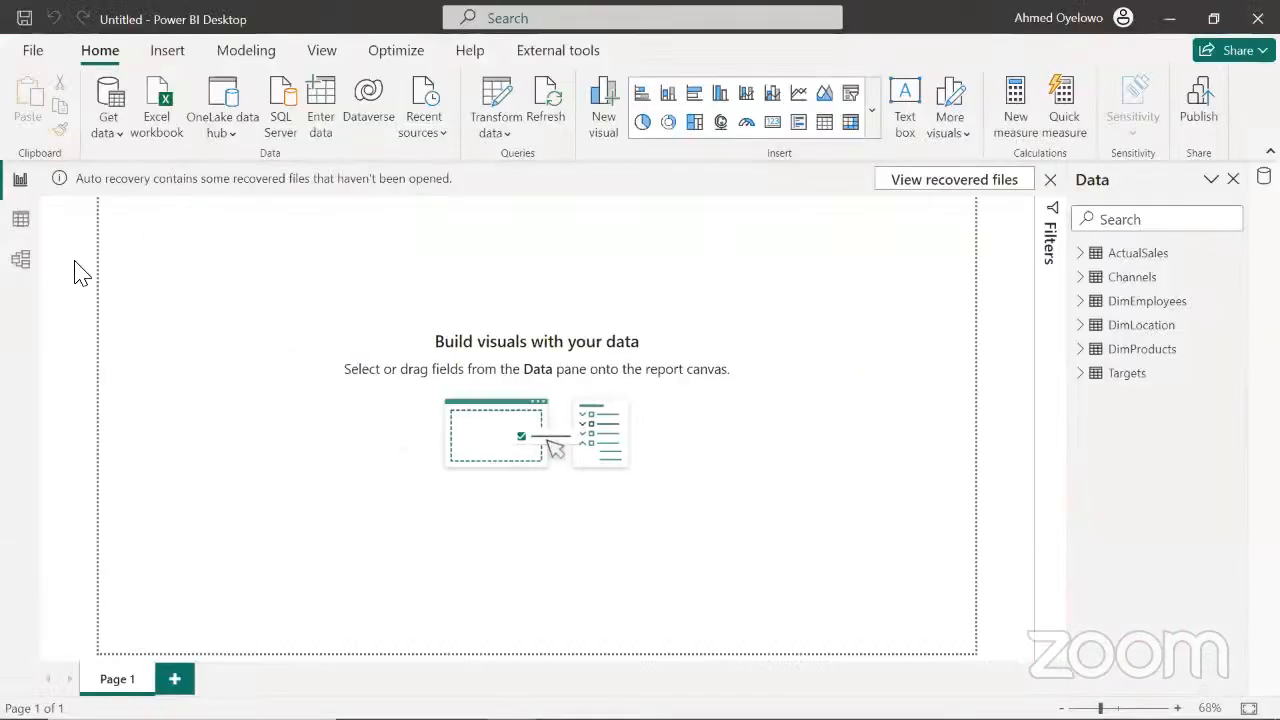
left_click(16, 264)
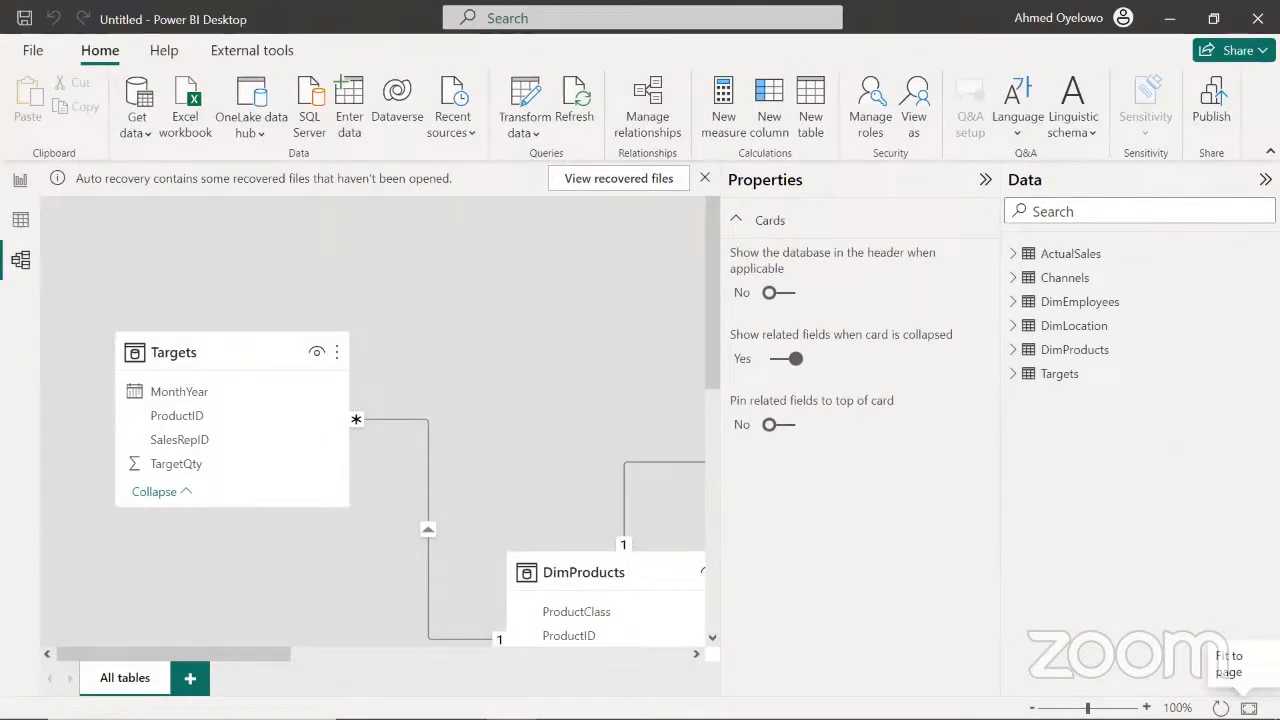
left_click(1248, 708)
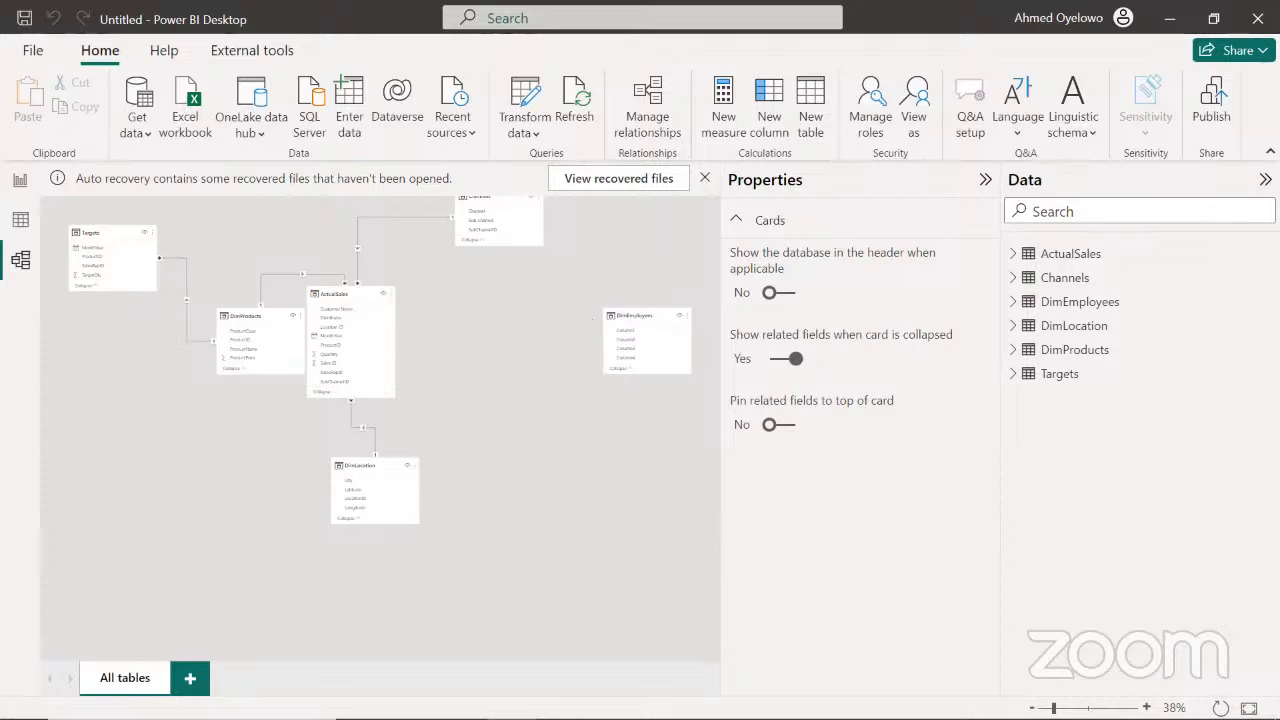
Rearrange the model diagram with Targets beside ActualSales and with DimProducts and DimLocation in the upper row with Channels
scroll(380, 428, "up", 2)
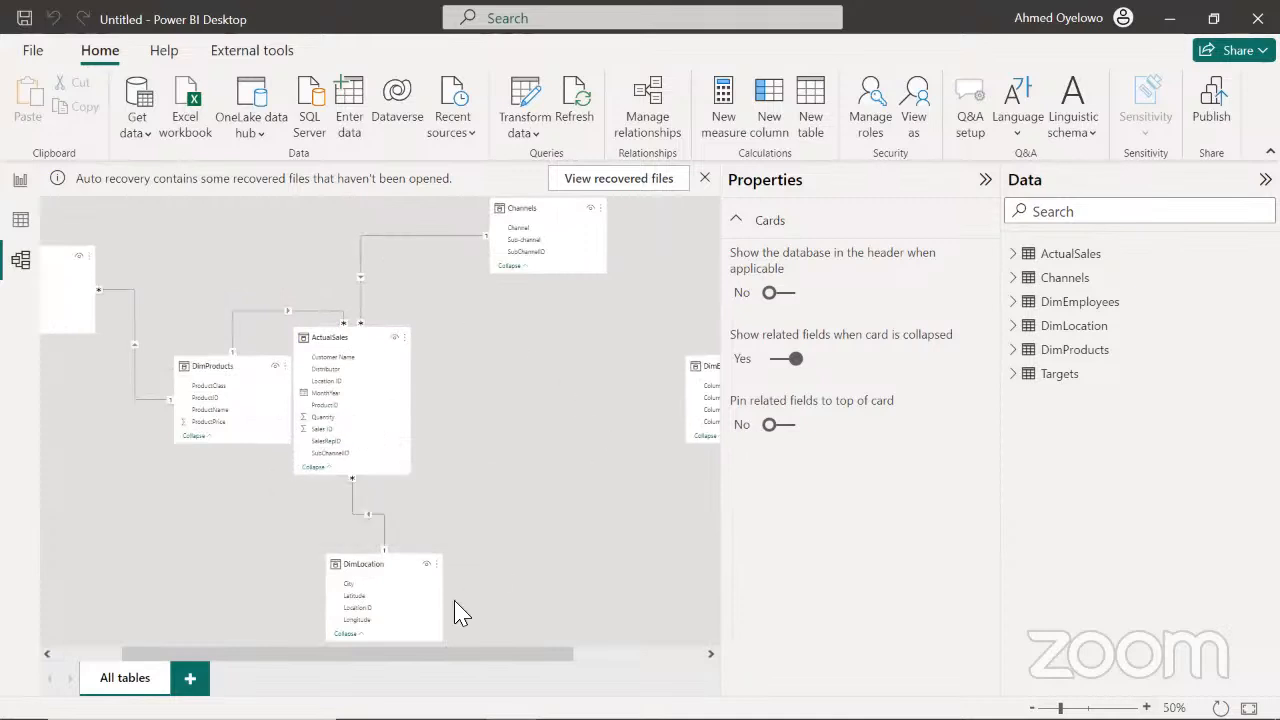
left_click_drag(466, 654, 535, 662)
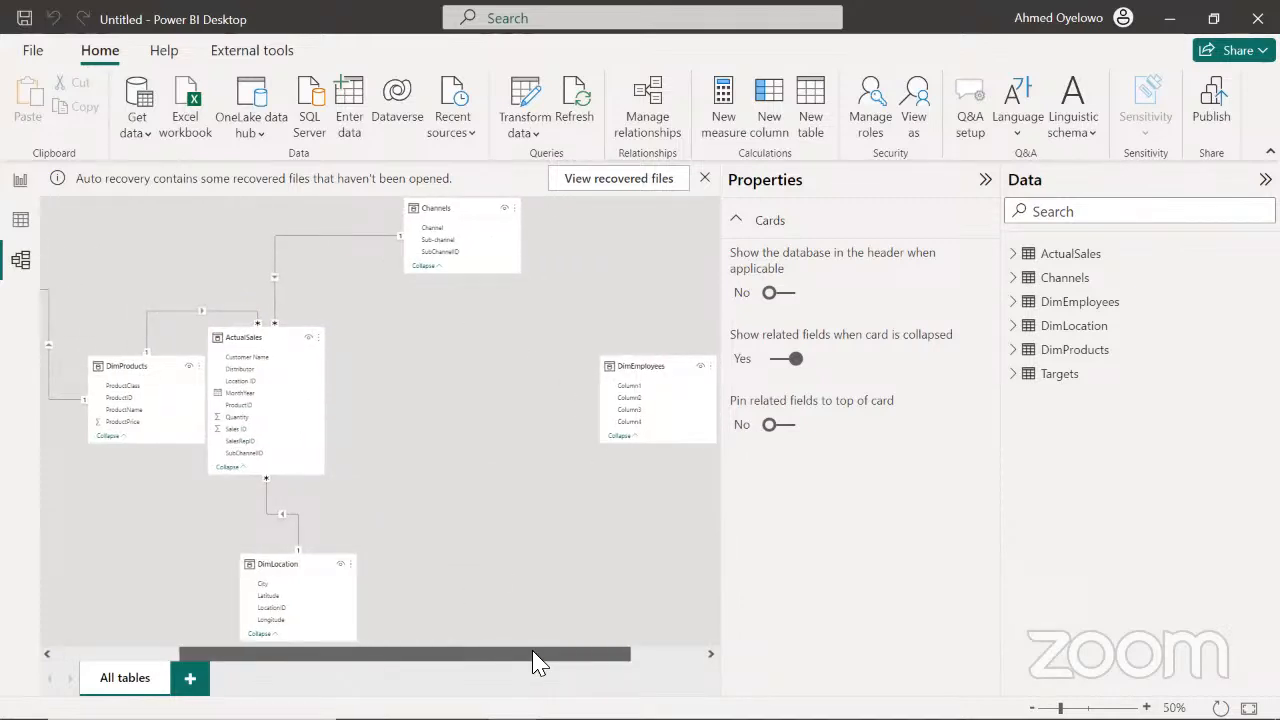
left_click_drag(253, 347, 295, 360)
left_click_drag(476, 655, 337, 627)
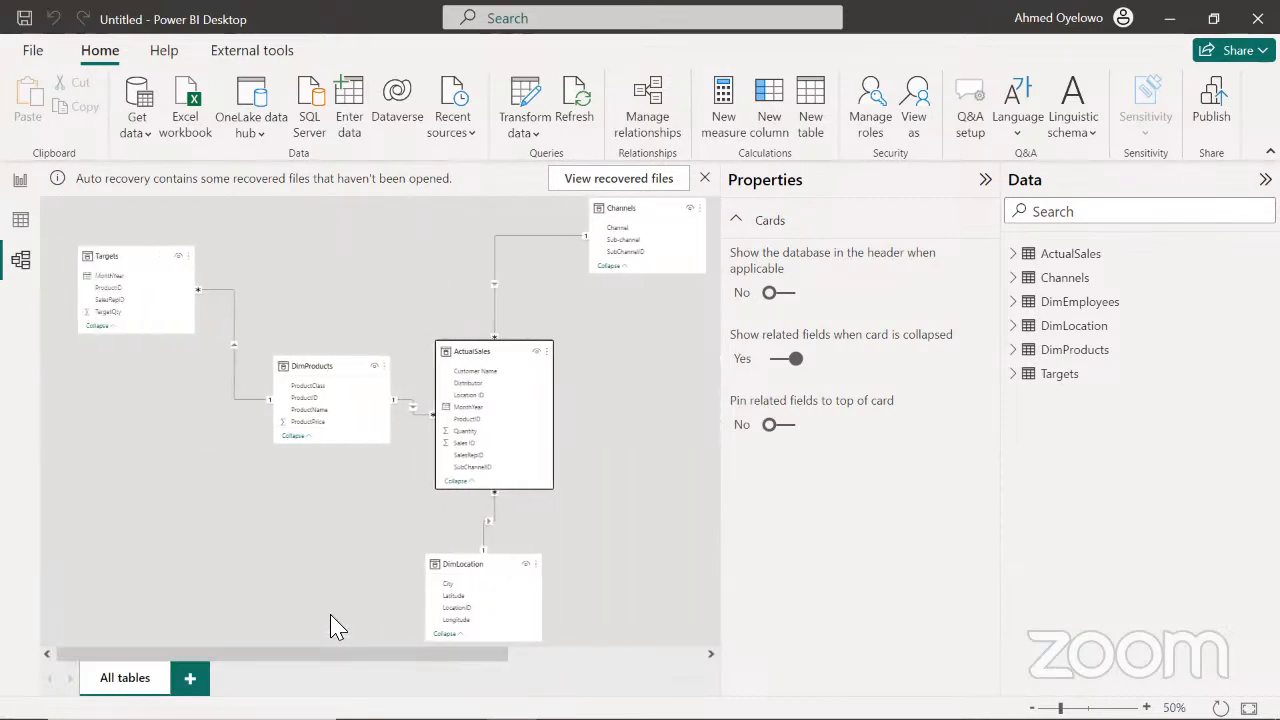
left_click_drag(114, 257, 609, 349)
left_click_drag(308, 369, 155, 237)
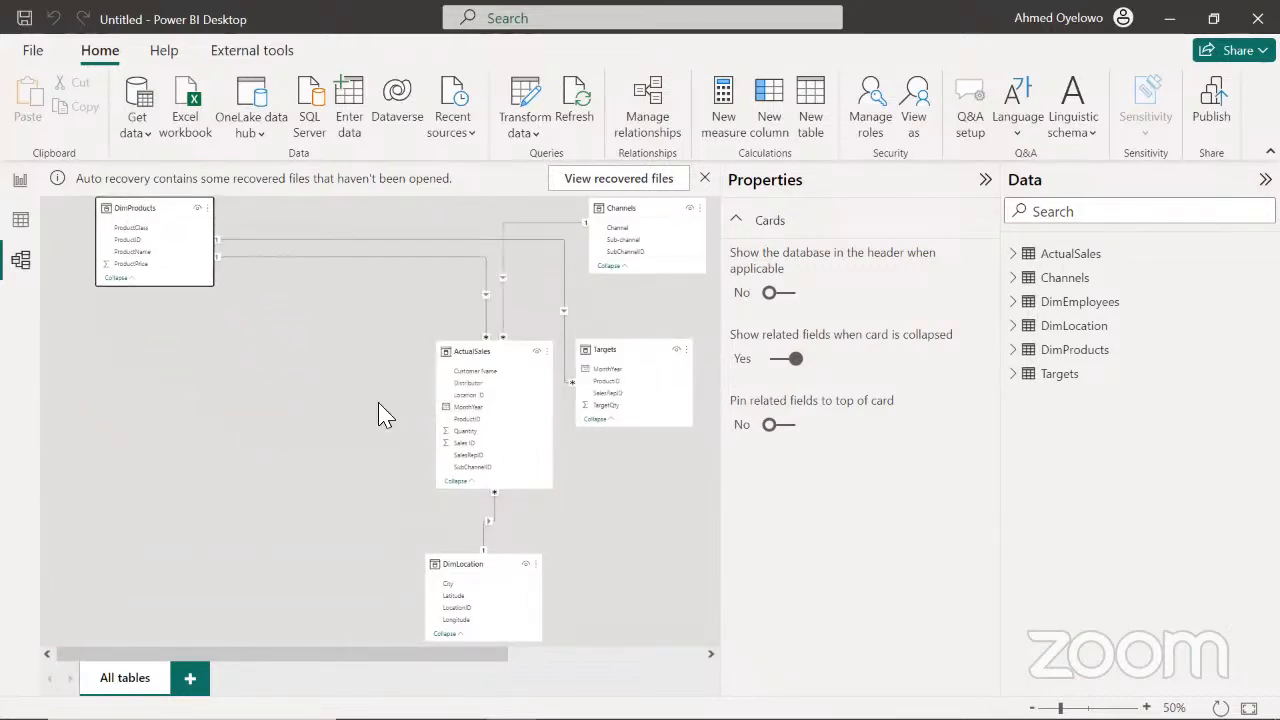
left_click_drag(460, 566, 338, 222)
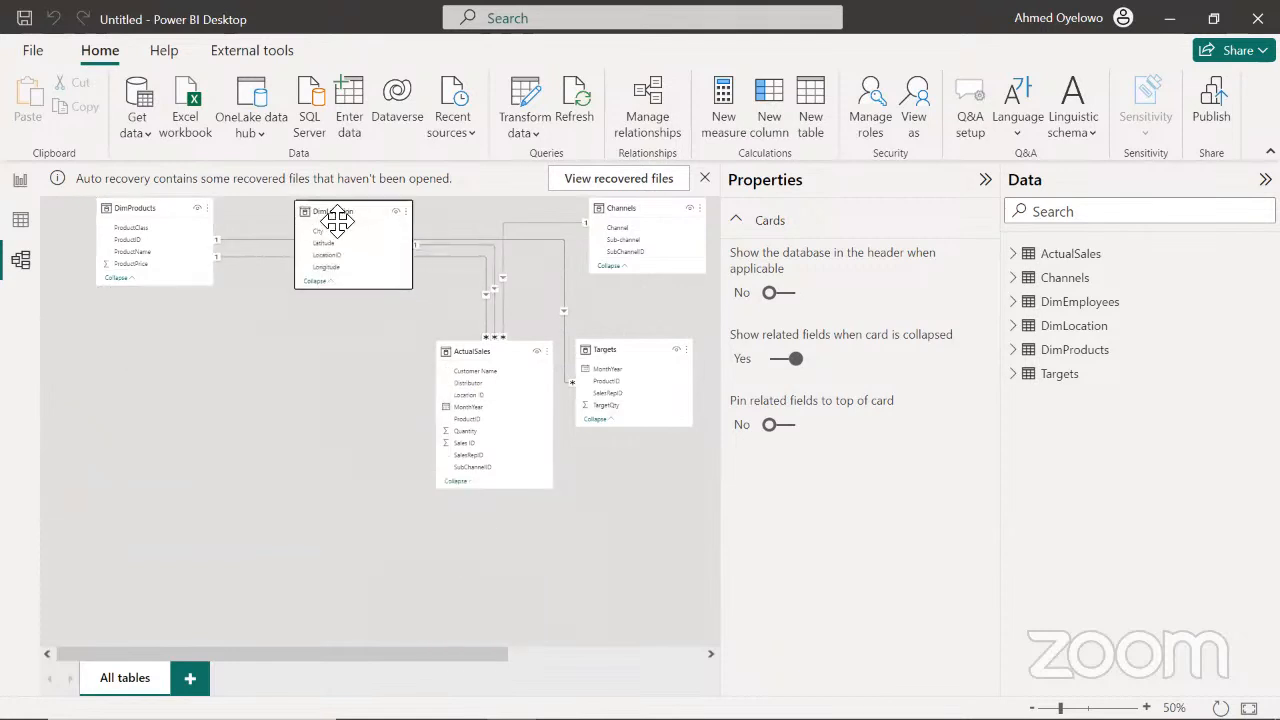
Place DimEmployees beside Channels in the upper row, and shift ActualSales and Targets further down below the dimension tables
left_click_drag(477, 657, 692, 654)
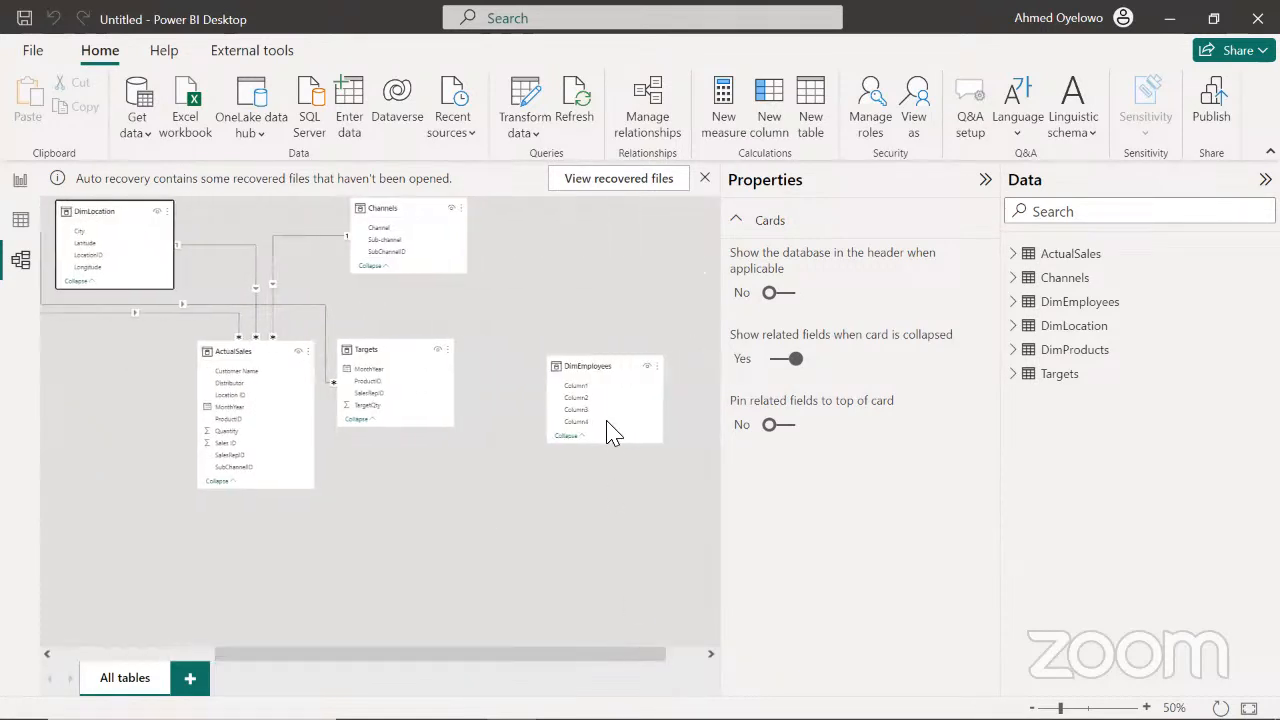
left_click_drag(594, 366, 580, 212)
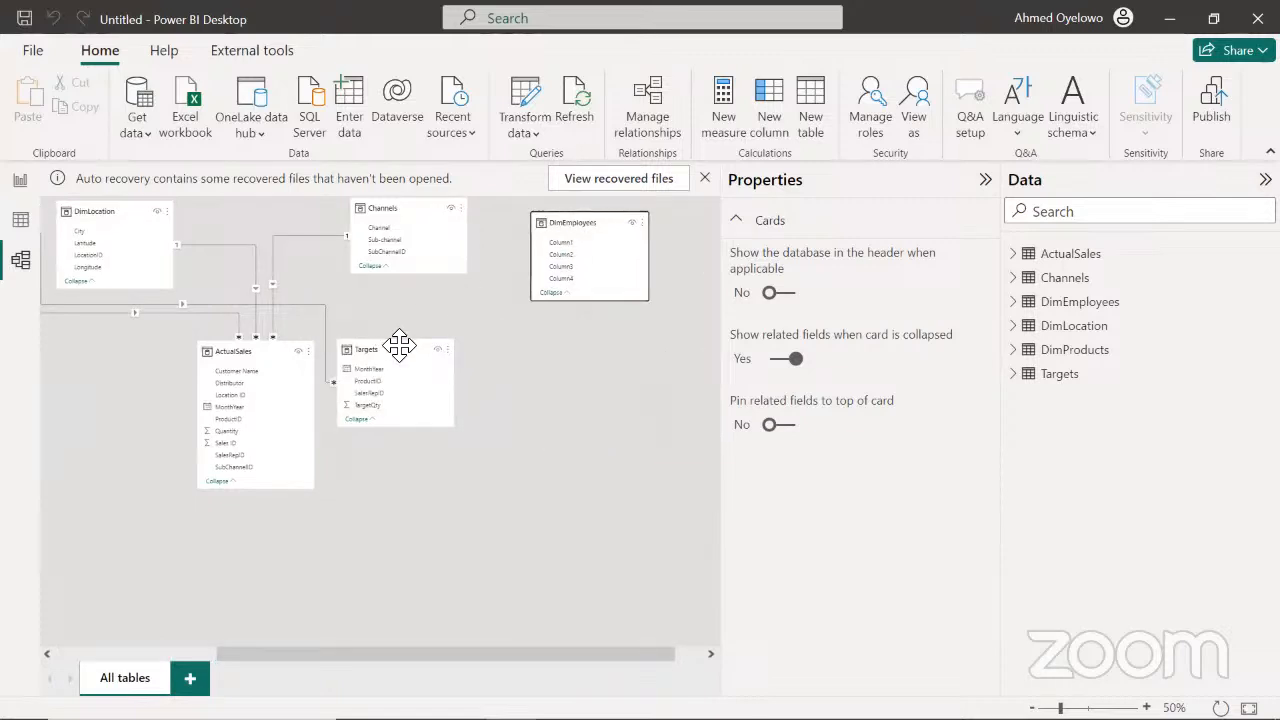
left_click_drag(260, 351, 227, 377)
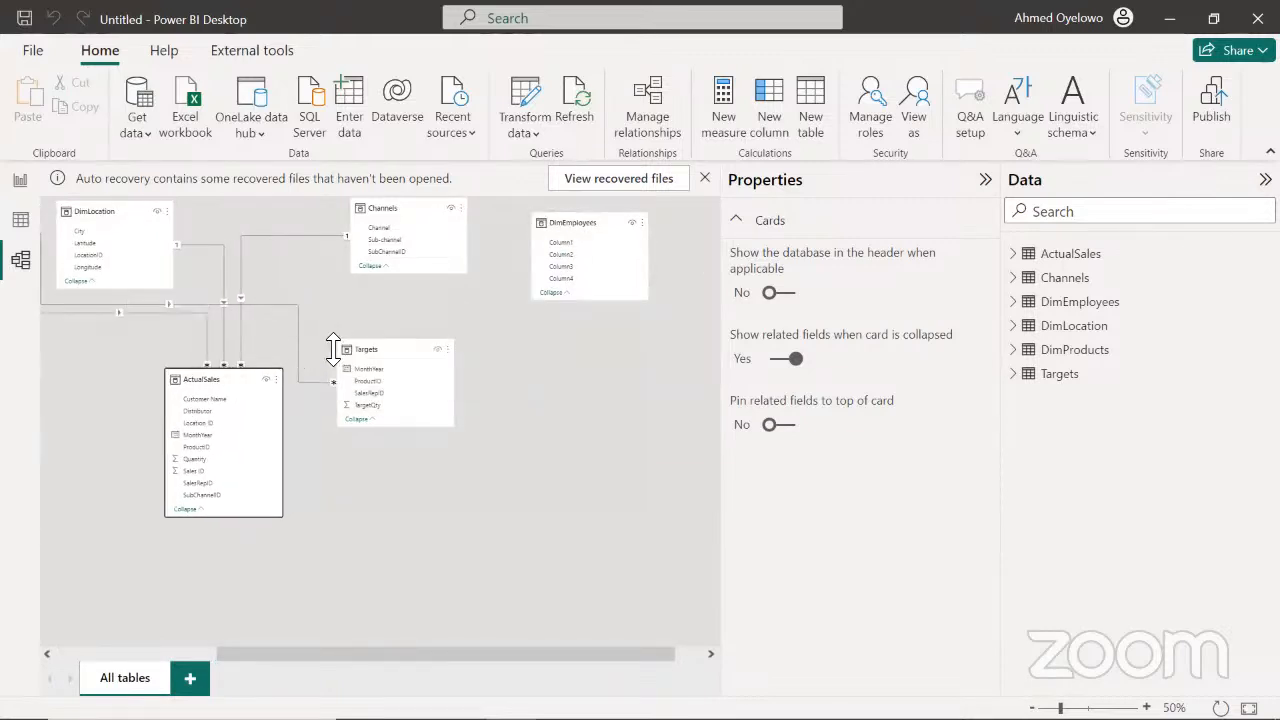
left_click_drag(400, 363, 400, 386)
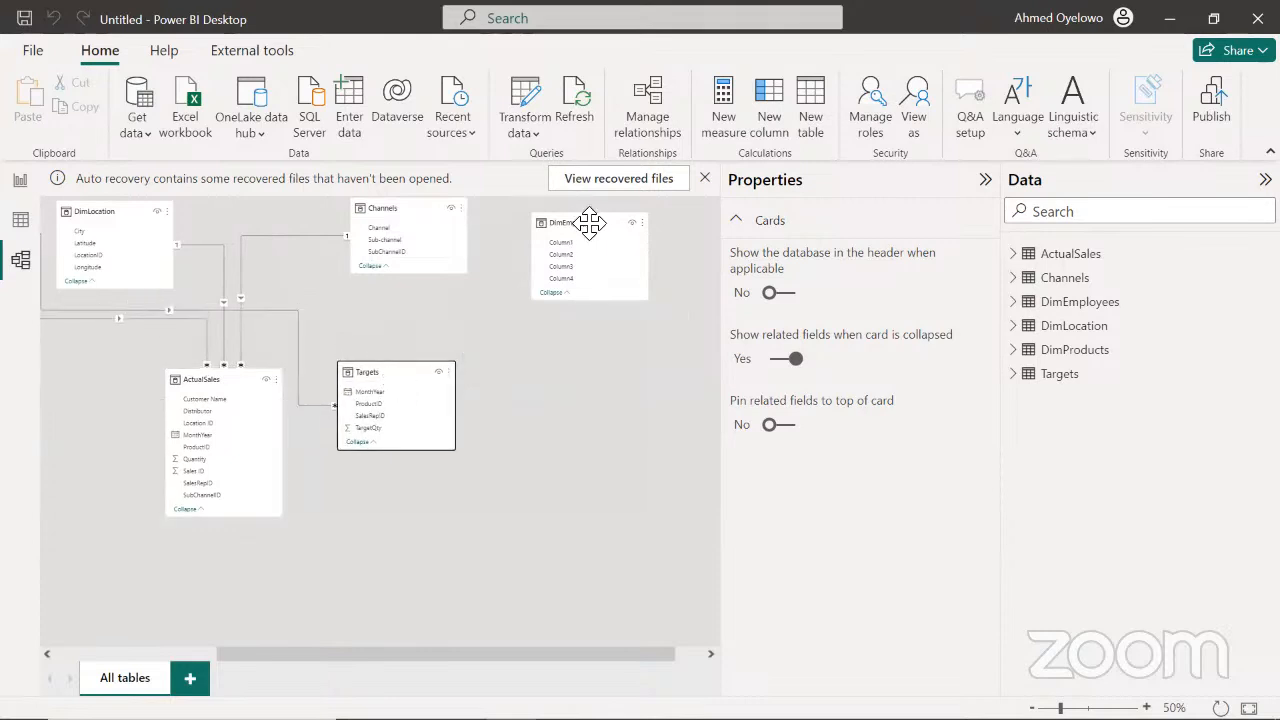
left_click_drag(590, 226, 587, 211)
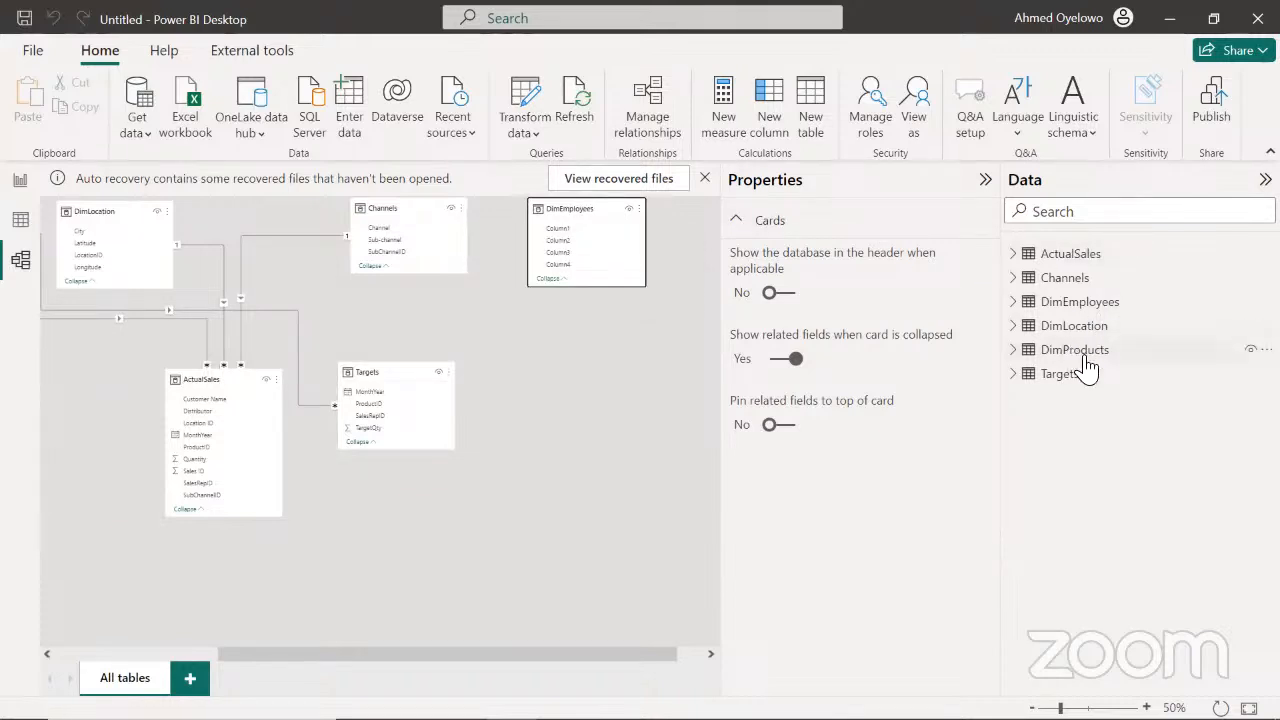
Edit the DimEmployees query to use its first row as headers, and apply the change to the model
right_click(1080, 310)
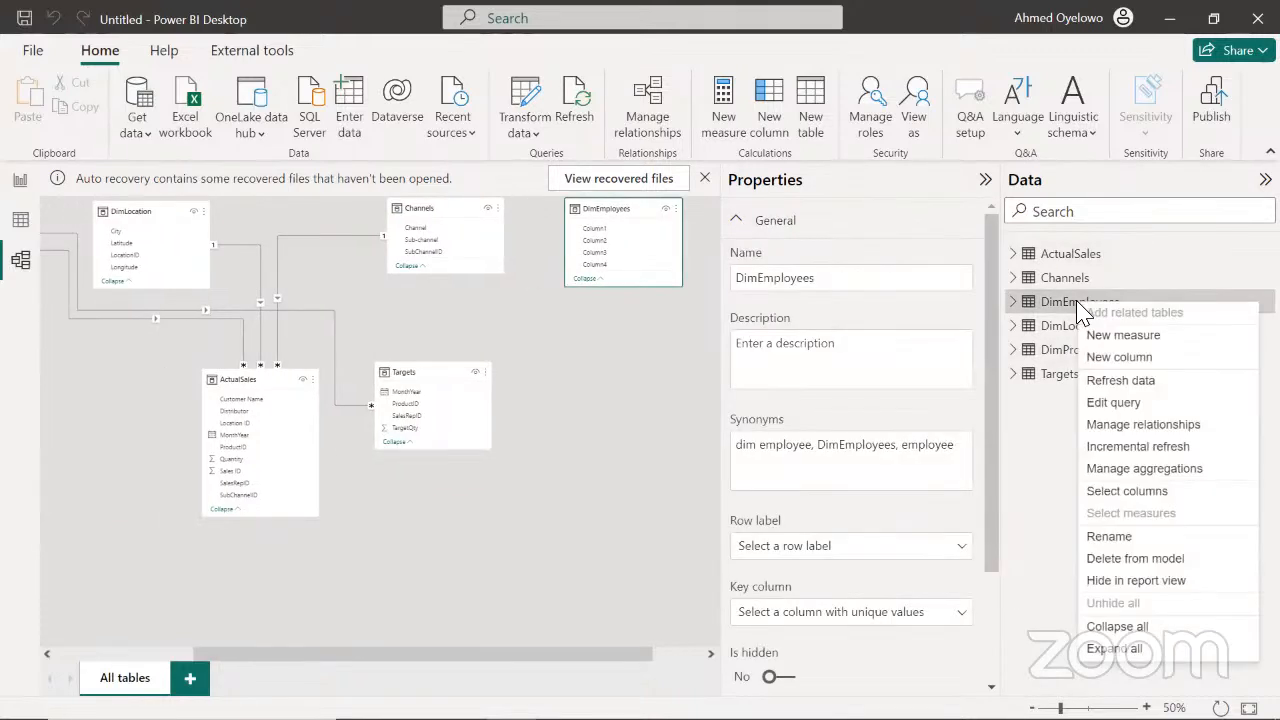
left_click(1108, 405)
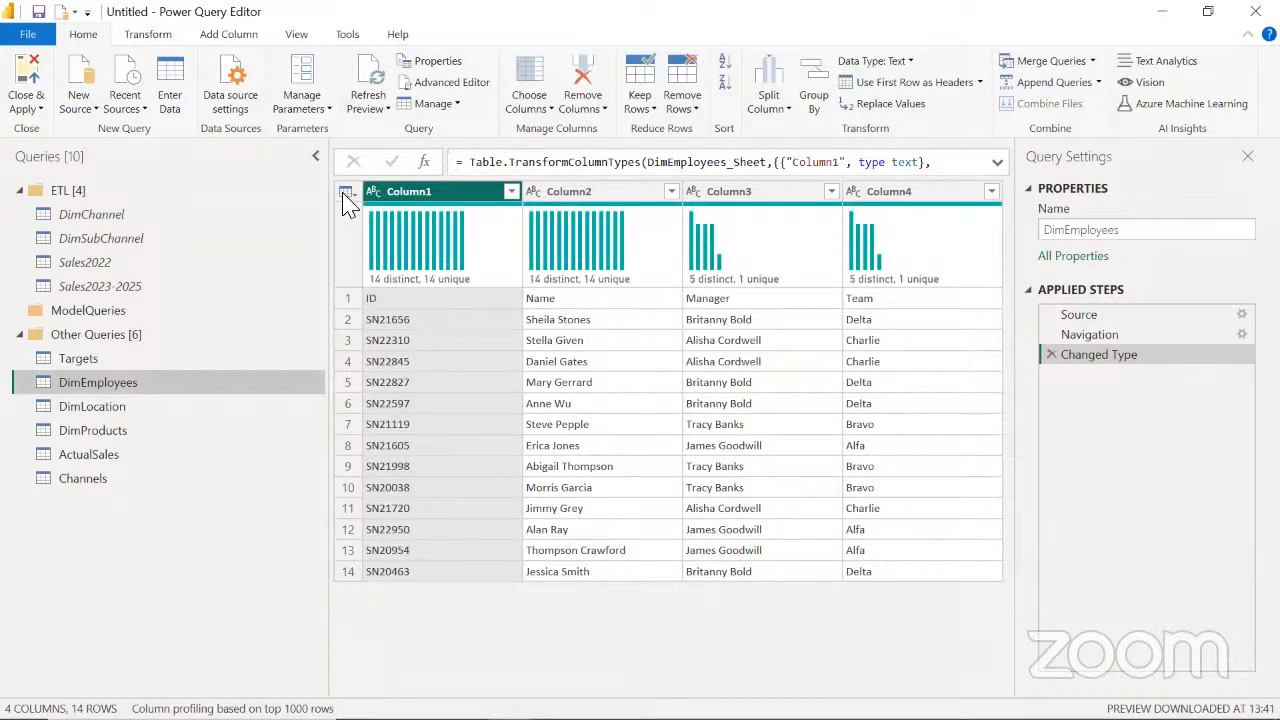
left_click(346, 191)
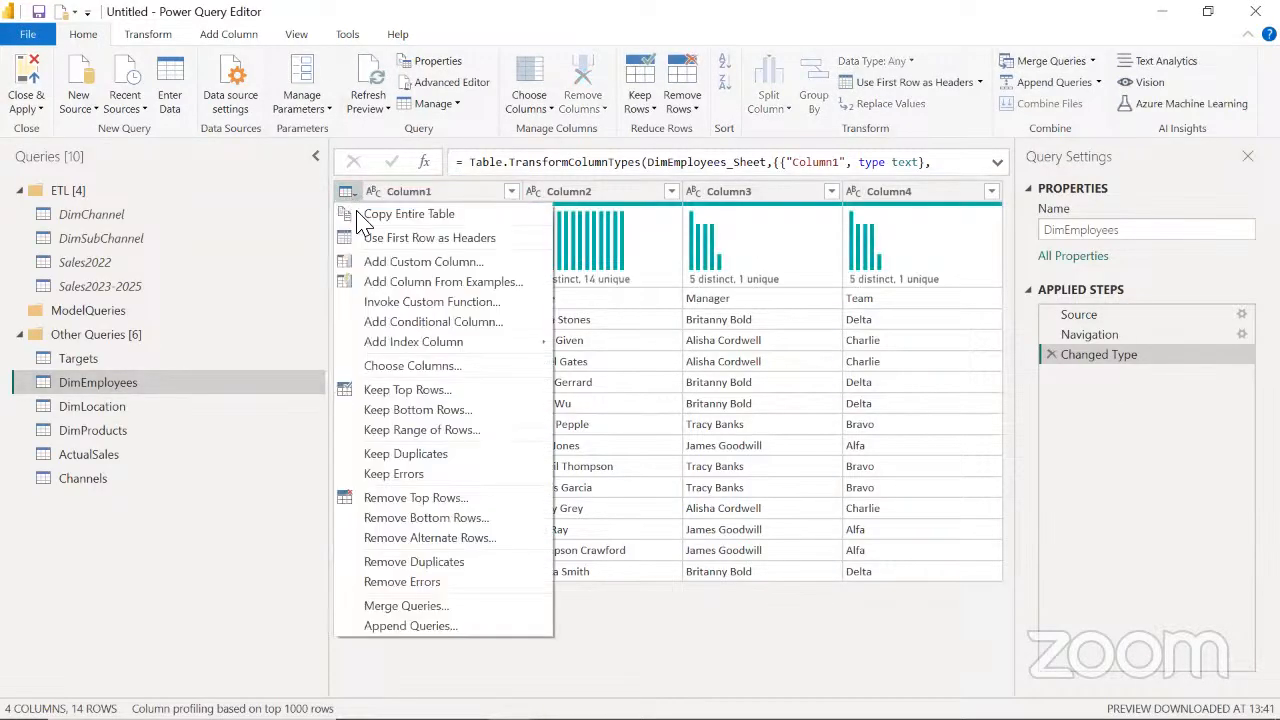
left_click(403, 245)
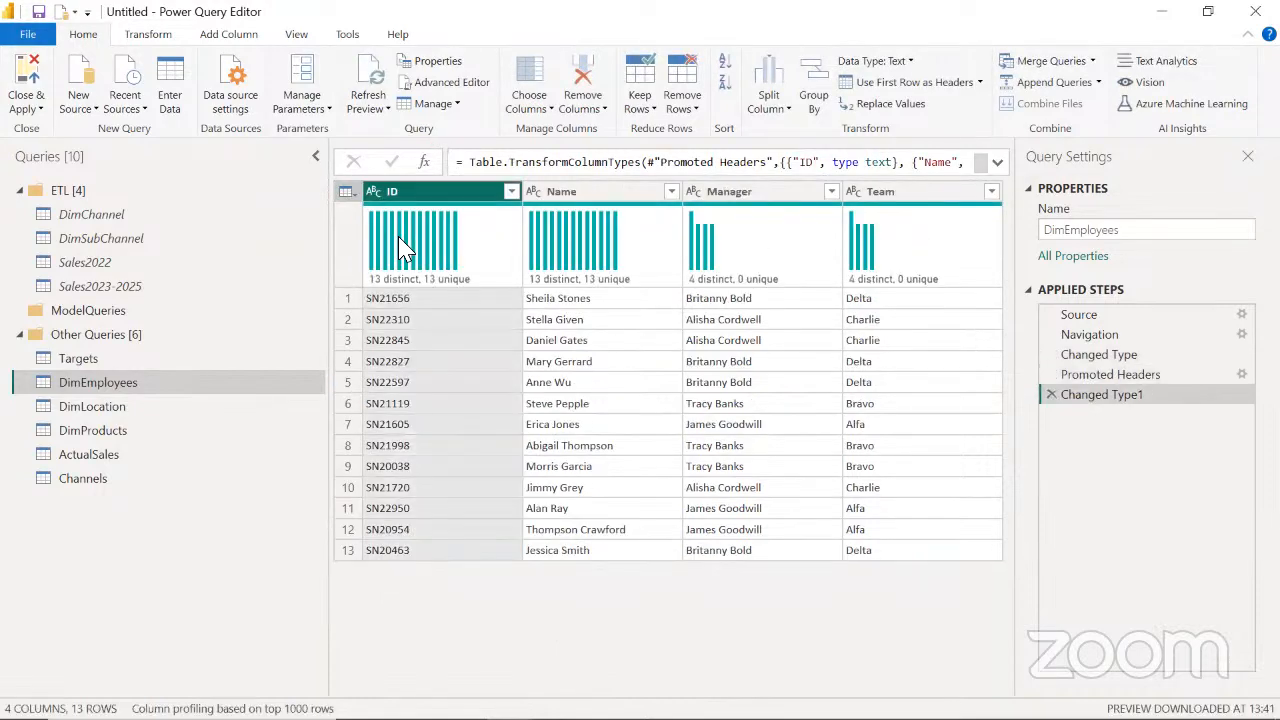
left_click(25, 75)
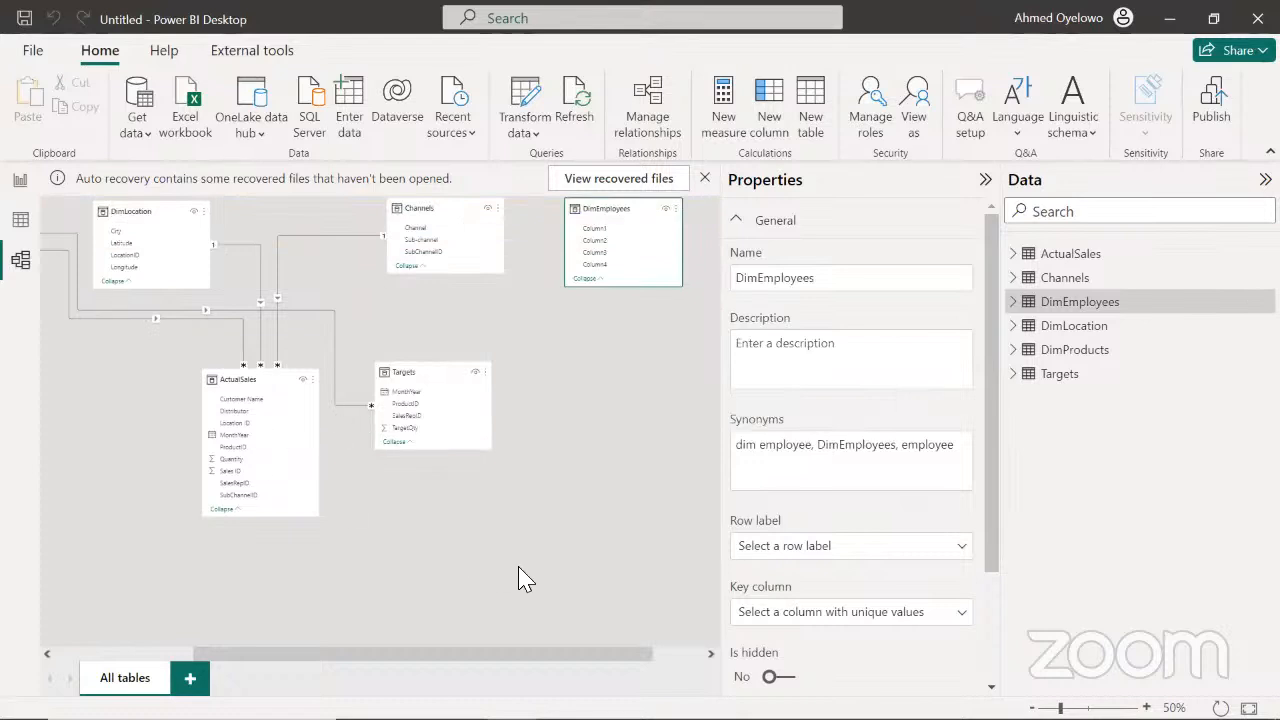
Enlarge the model diagram to 60% to examine the fields of the dimension tables and ActualSales
left_click_drag(478, 652, 425, 652)
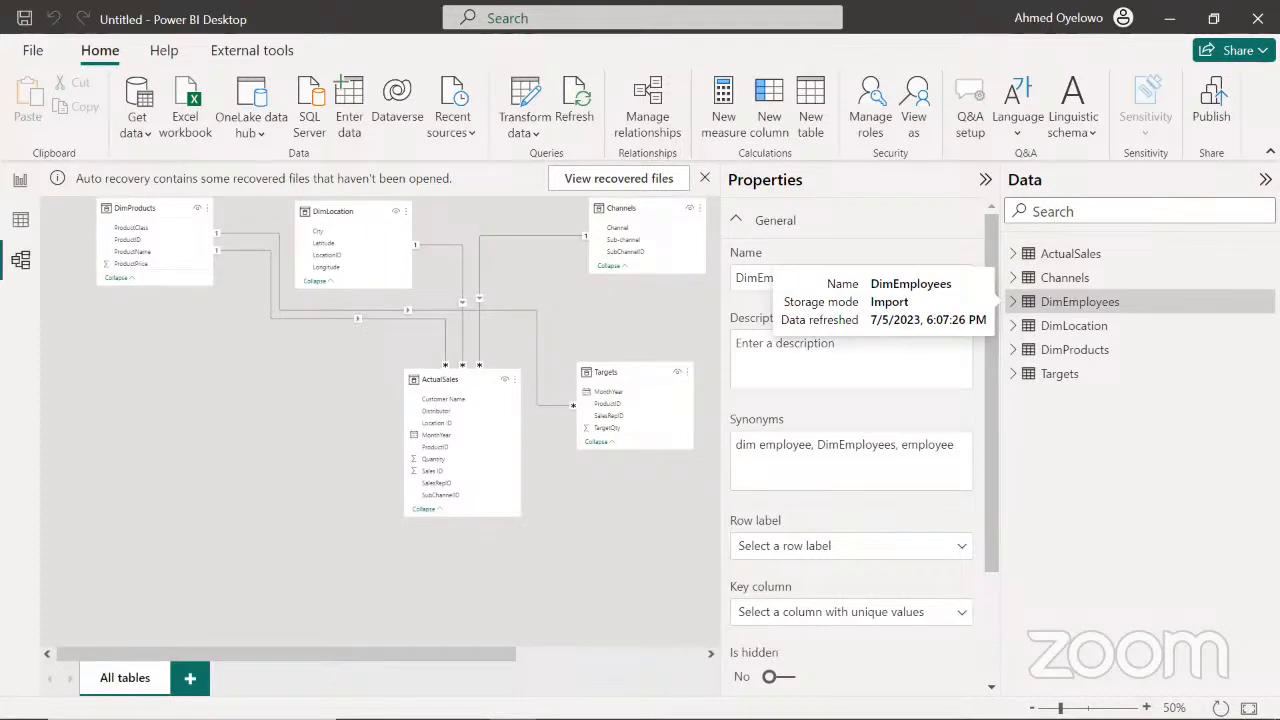
left_click(1146, 708)
left_click_drag(456, 656, 454, 656)
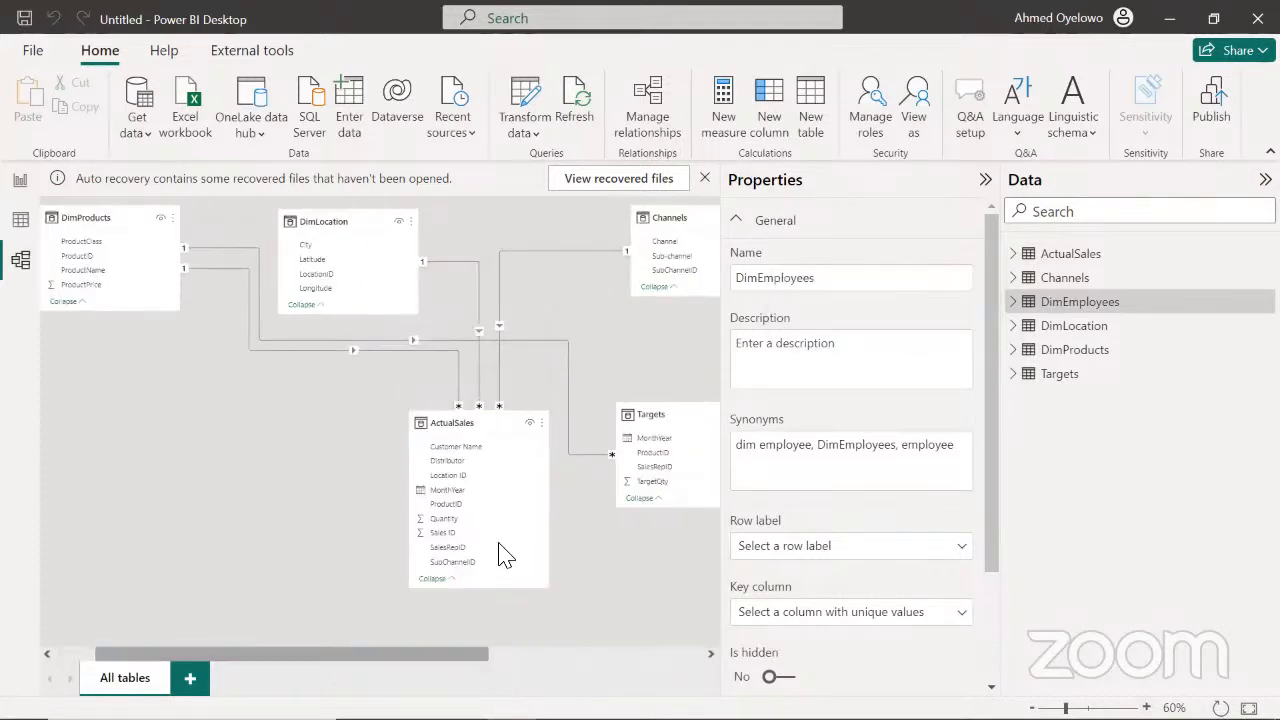
Shift ActualSales and Targets closer to DimProducts in the lower row, and bring DimEmployees and Channels closer to DimLocation in the upper row
left_click_drag(463, 426, 305, 435)
left_click_drag(672, 418, 511, 428)
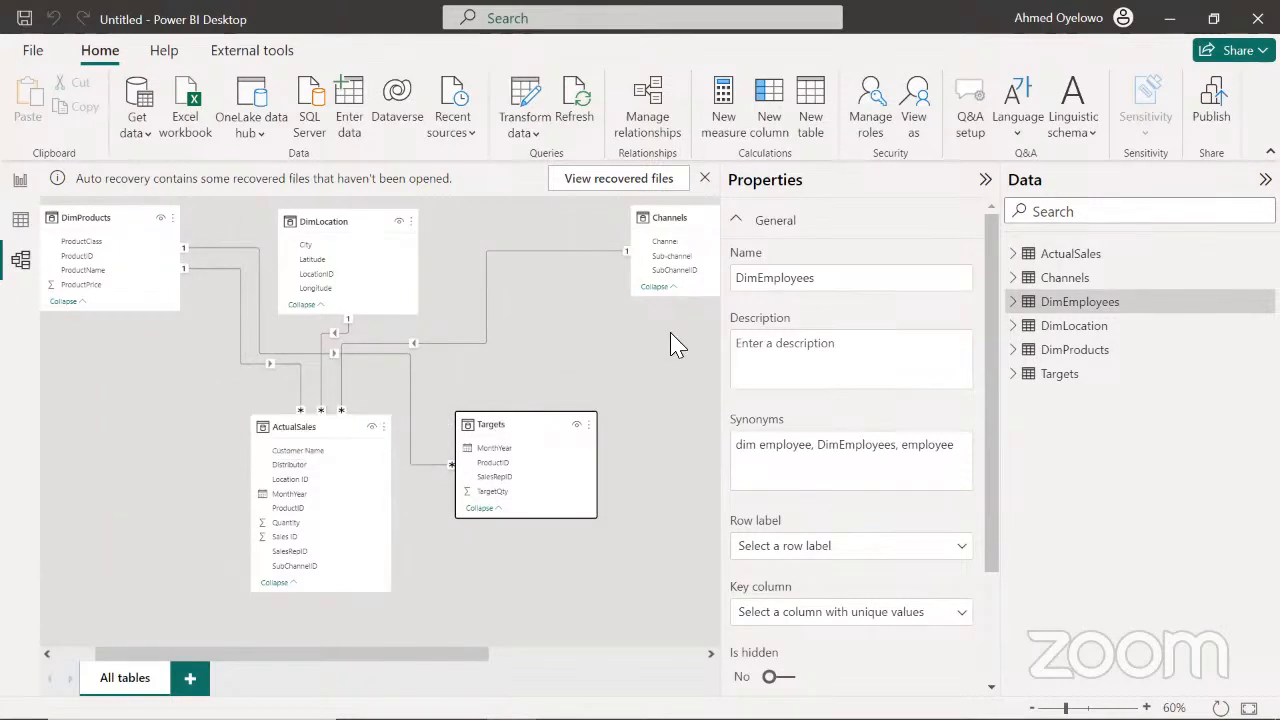
left_click(410, 390)
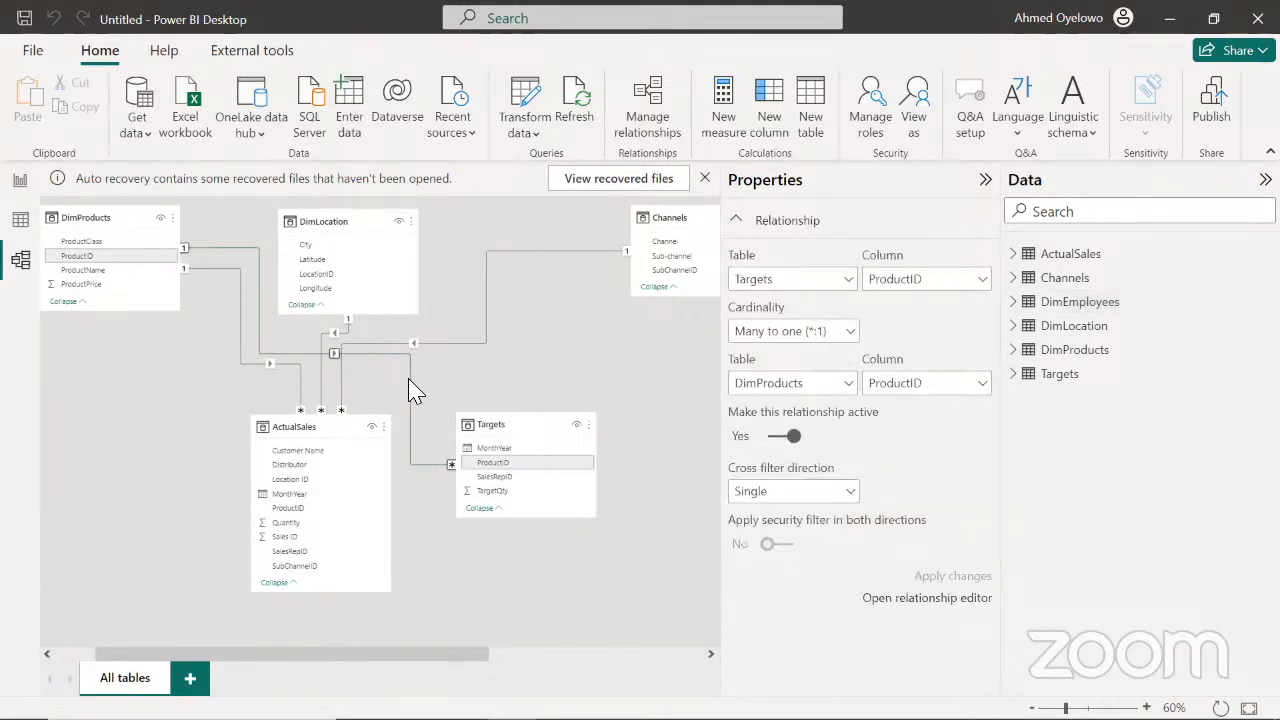
left_click_drag(471, 663, 557, 663)
left_click_drag(525, 218, 410, 218)
left_click_drag(696, 217, 581, 222)
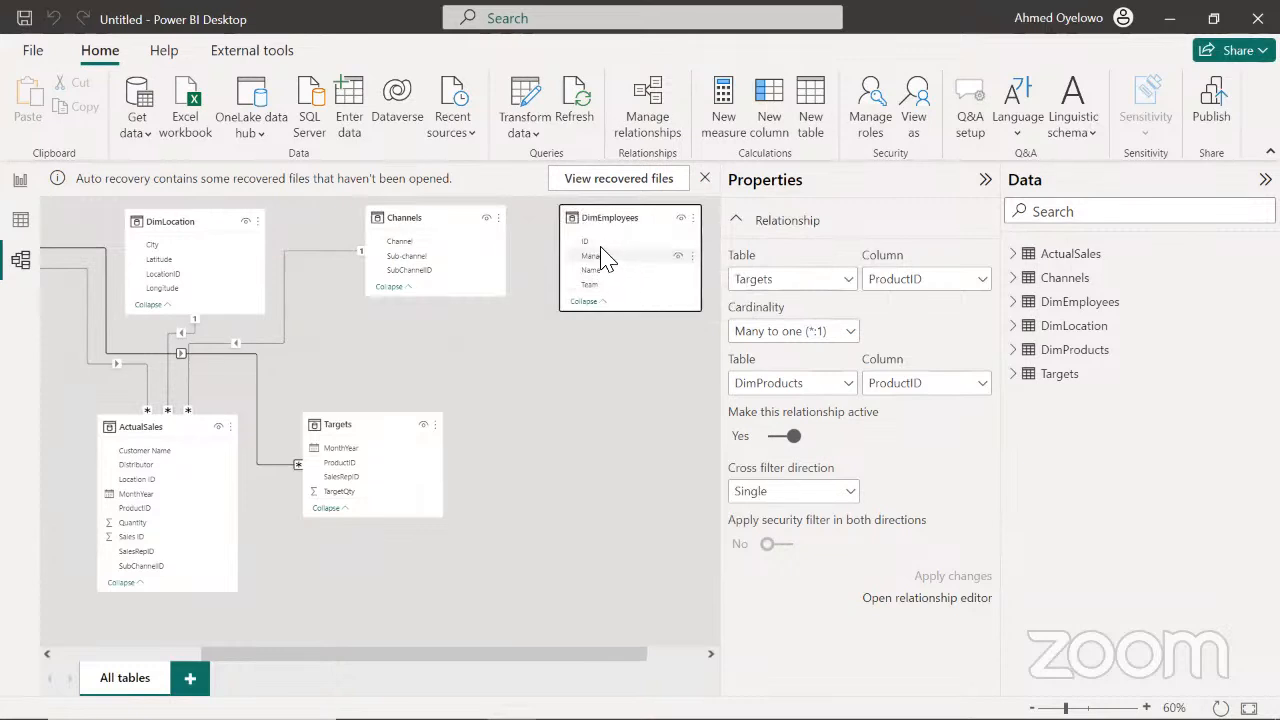
Relate SalesRepID in both Targets and ActualSales to ID in DimEmployees
left_click(340, 478)
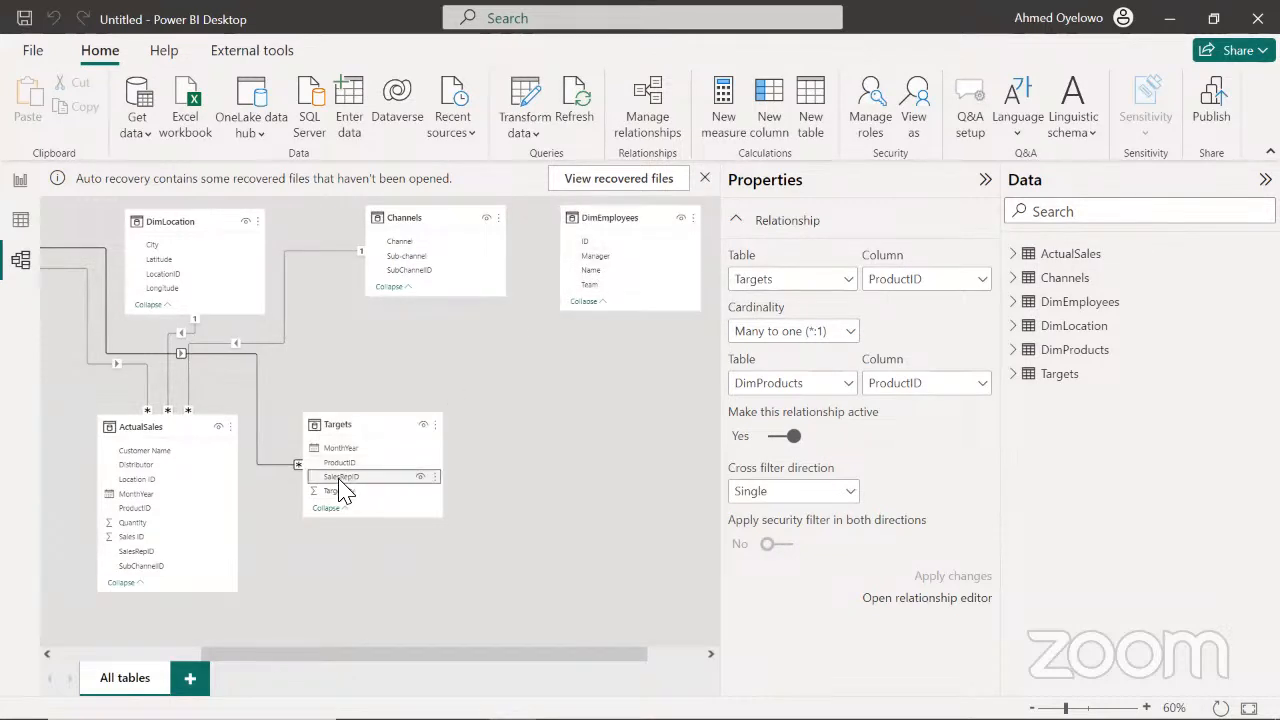
left_click_drag(336, 480, 604, 247)
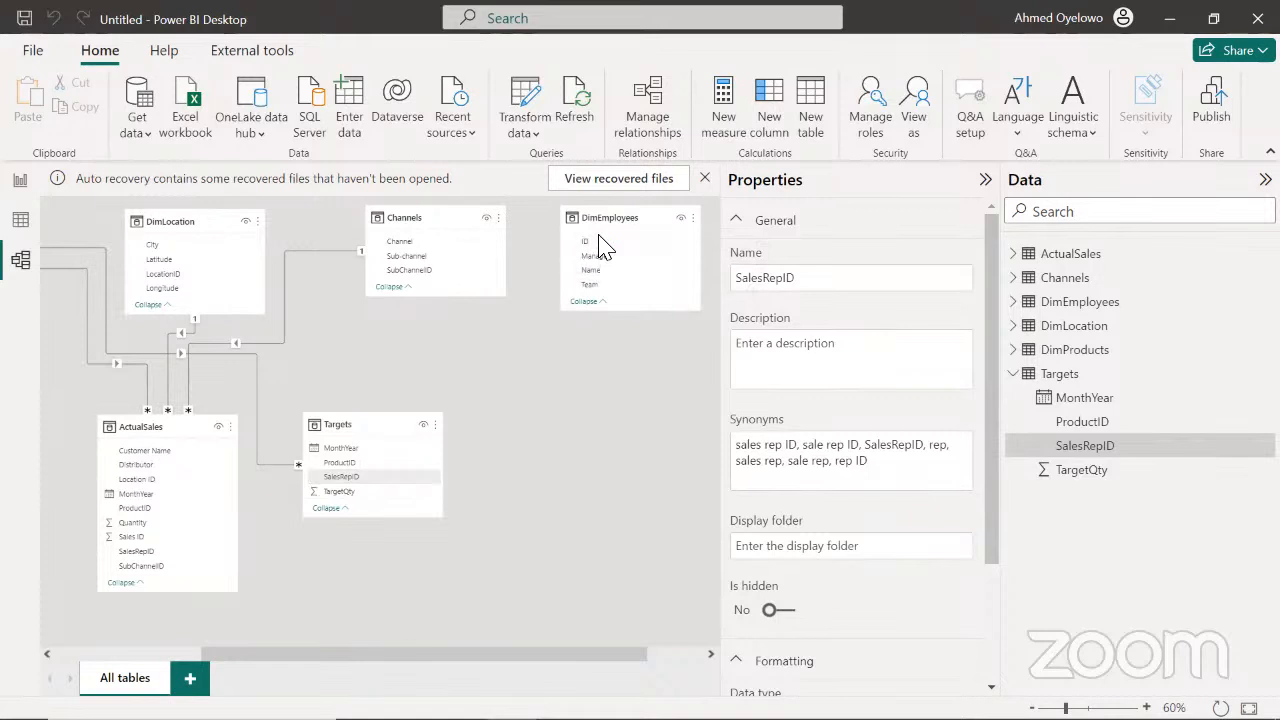
left_click_drag(170, 428, 162, 420)
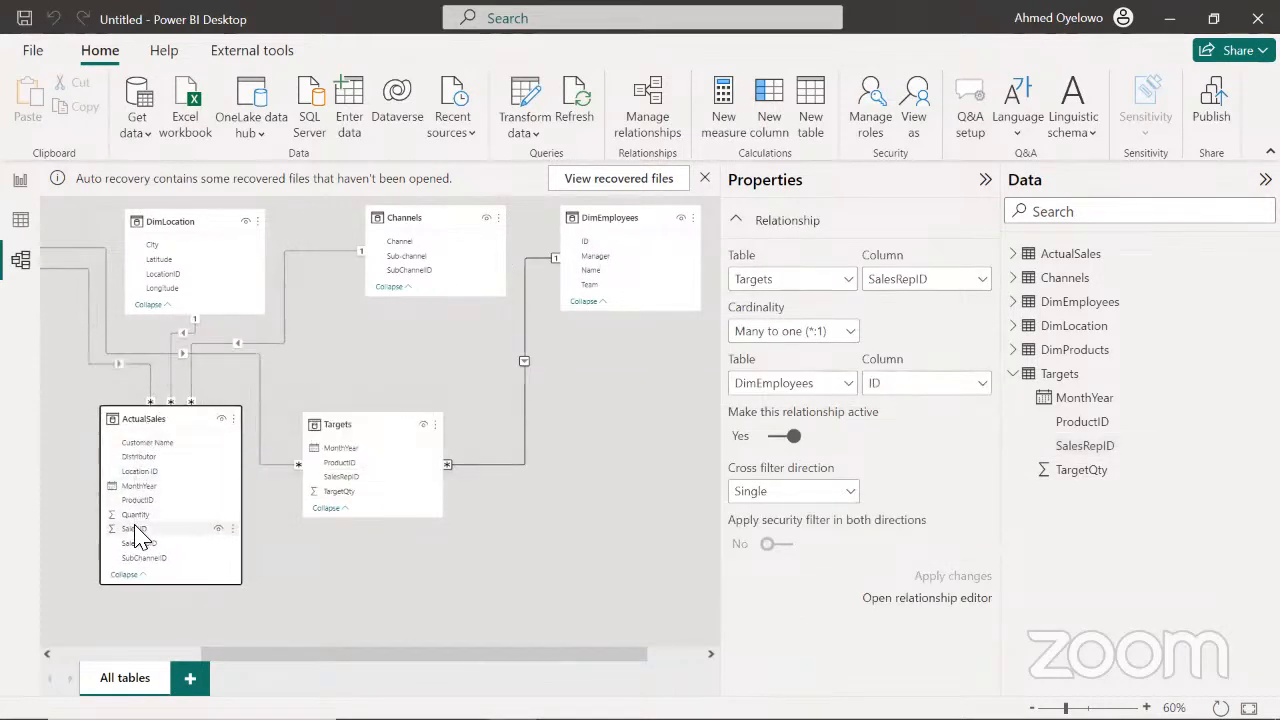
left_click_drag(152, 545, 614, 242)
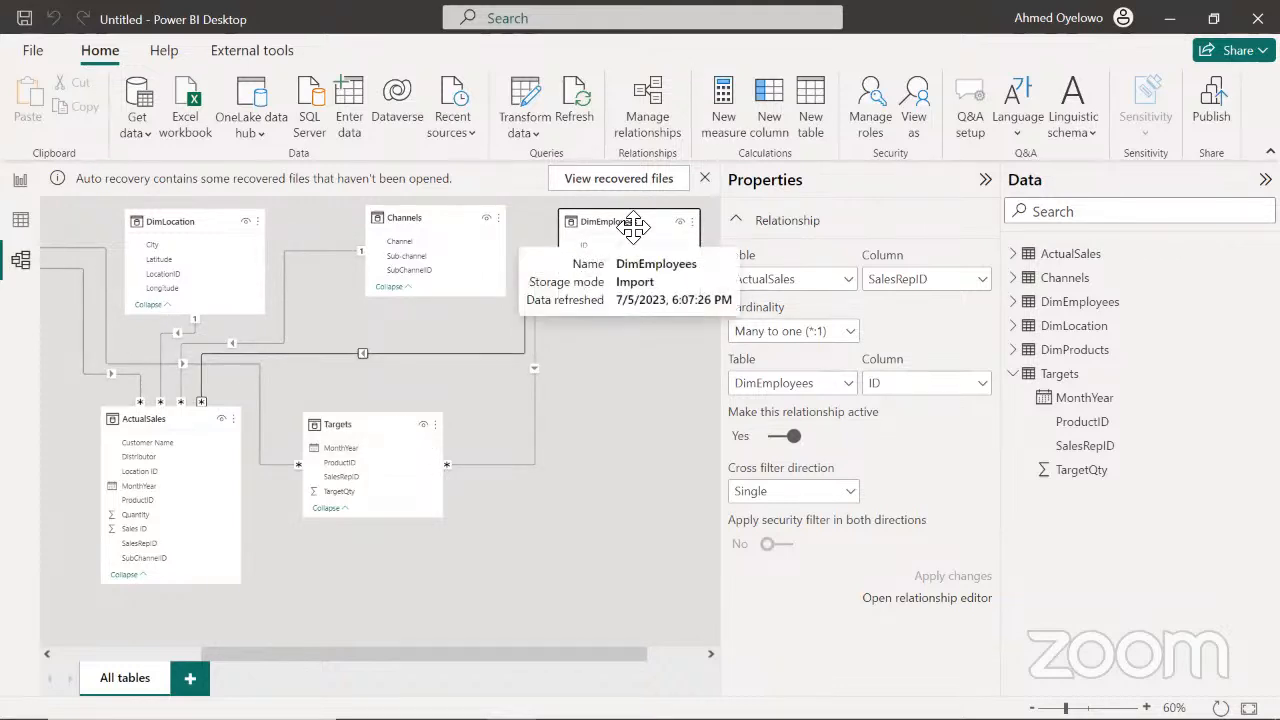
left_click_drag(620, 223, 617, 221)
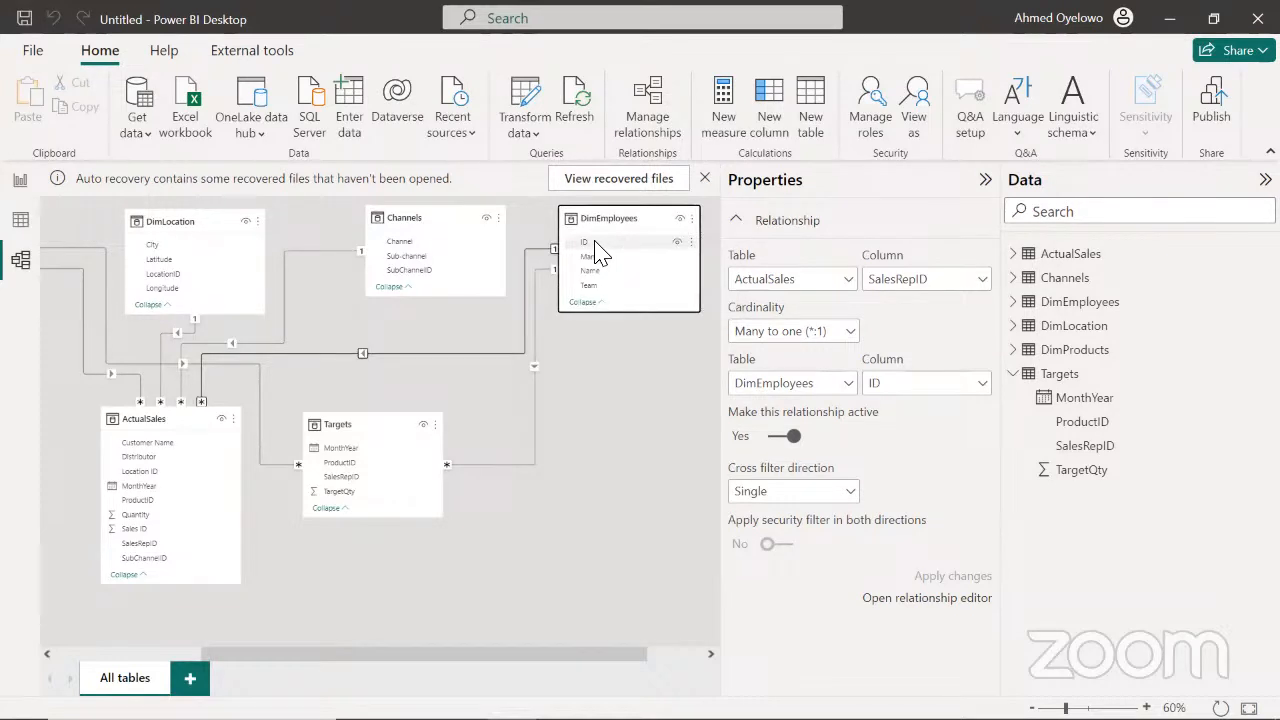
Move the Targets table closer to ActualSales and lengthen it to nearly the same height as ActualSales
left_click_drag(366, 434, 360, 455)
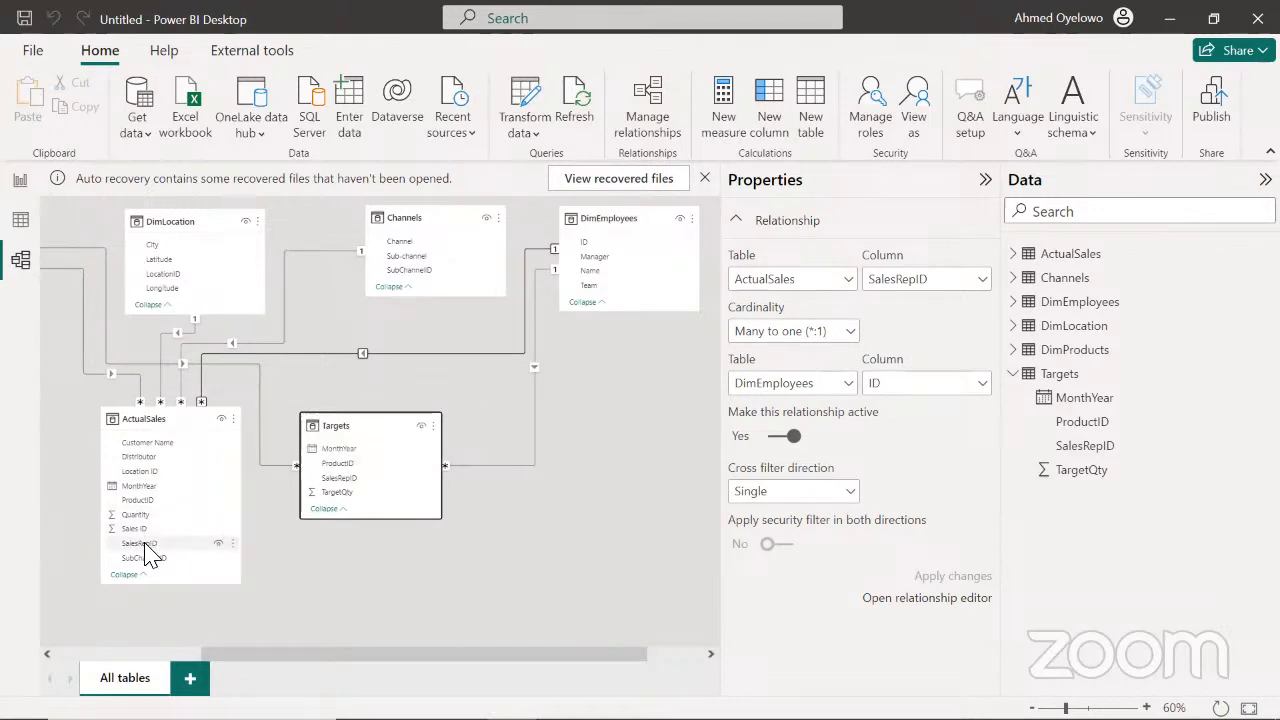
left_click_drag(491, 666, 443, 668)
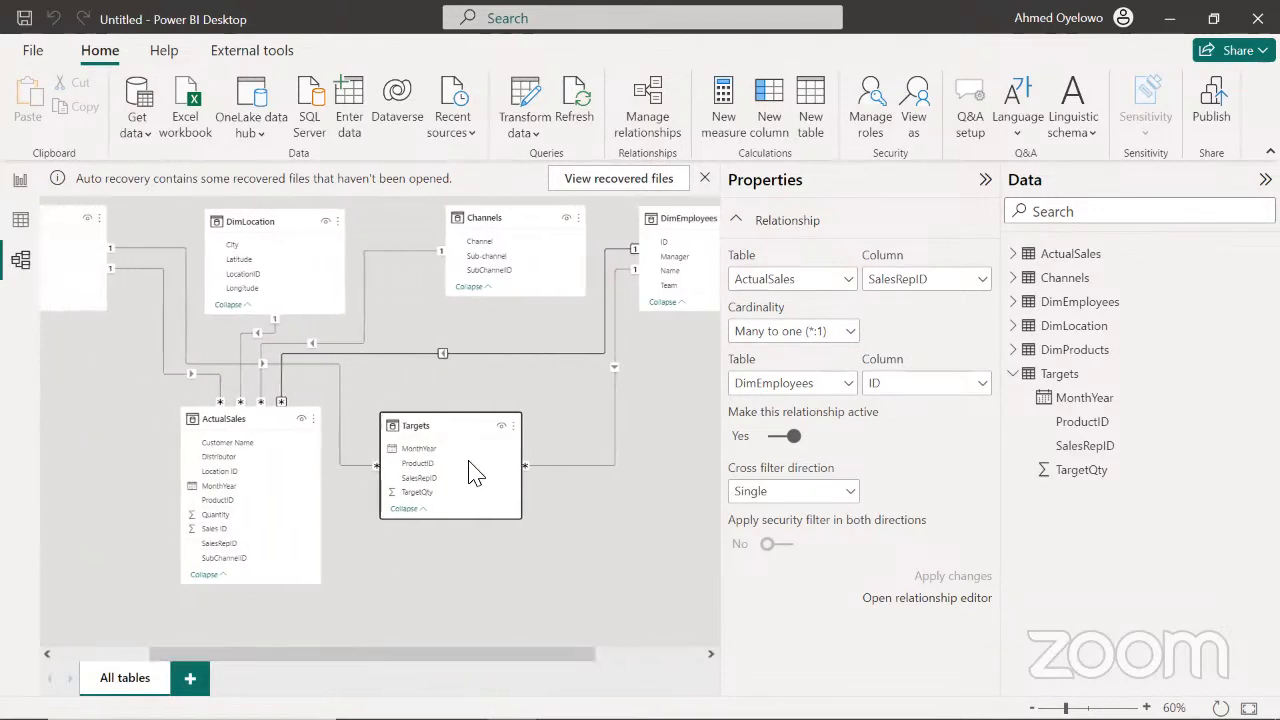
left_click_drag(440, 428, 425, 424)
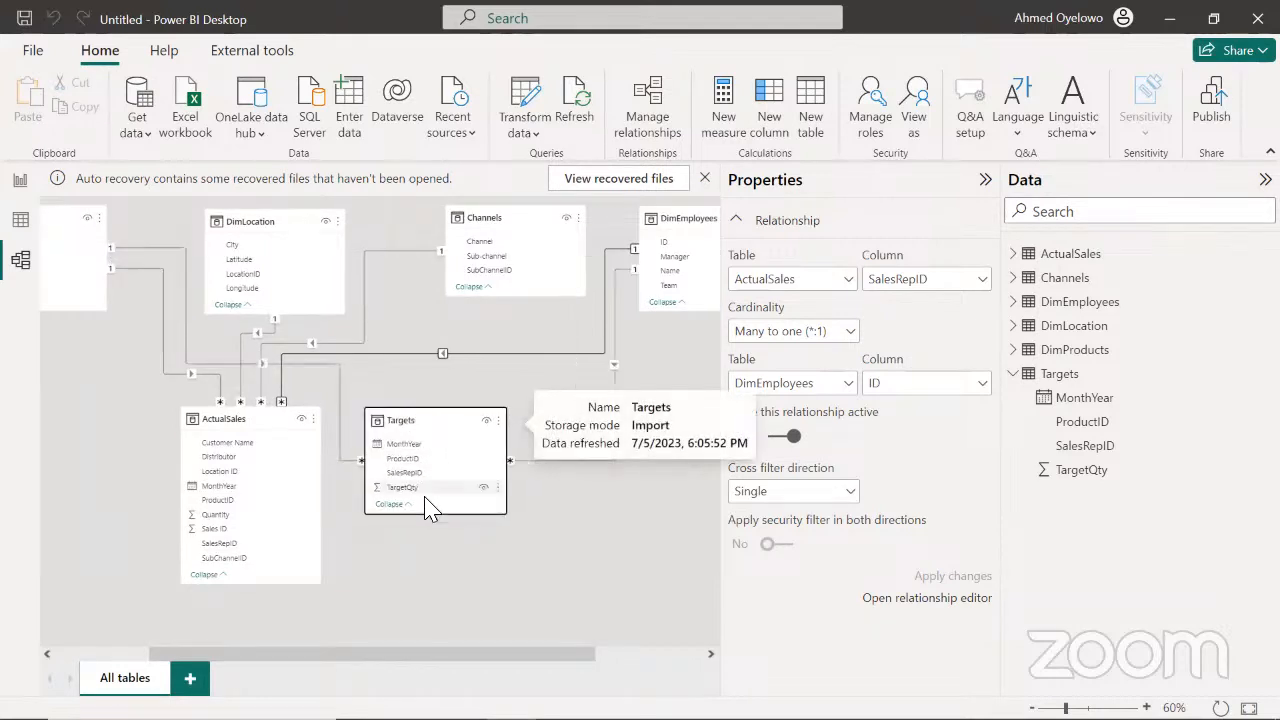
left_click_drag(447, 518, 453, 568)
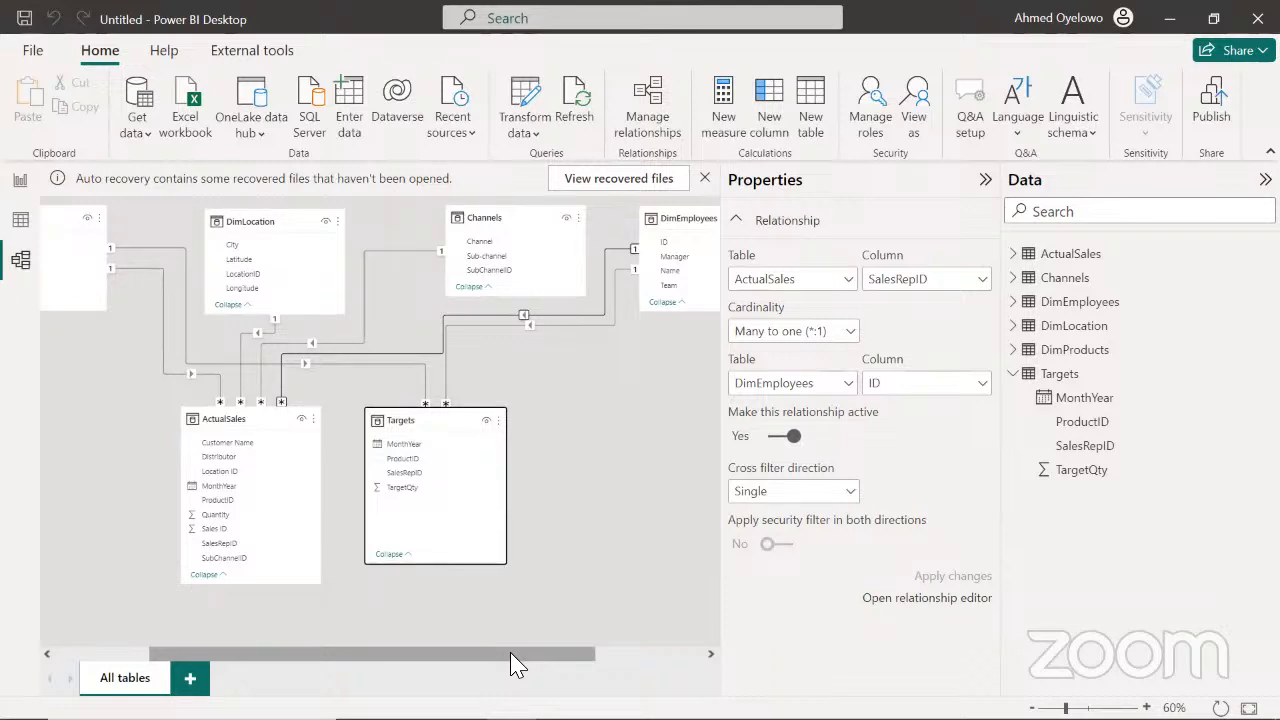
mouse_move(515, 663)
left_mouse_down()
mouse_move(457, 660)
mouse_move(528, 666)
left_mouse_up()
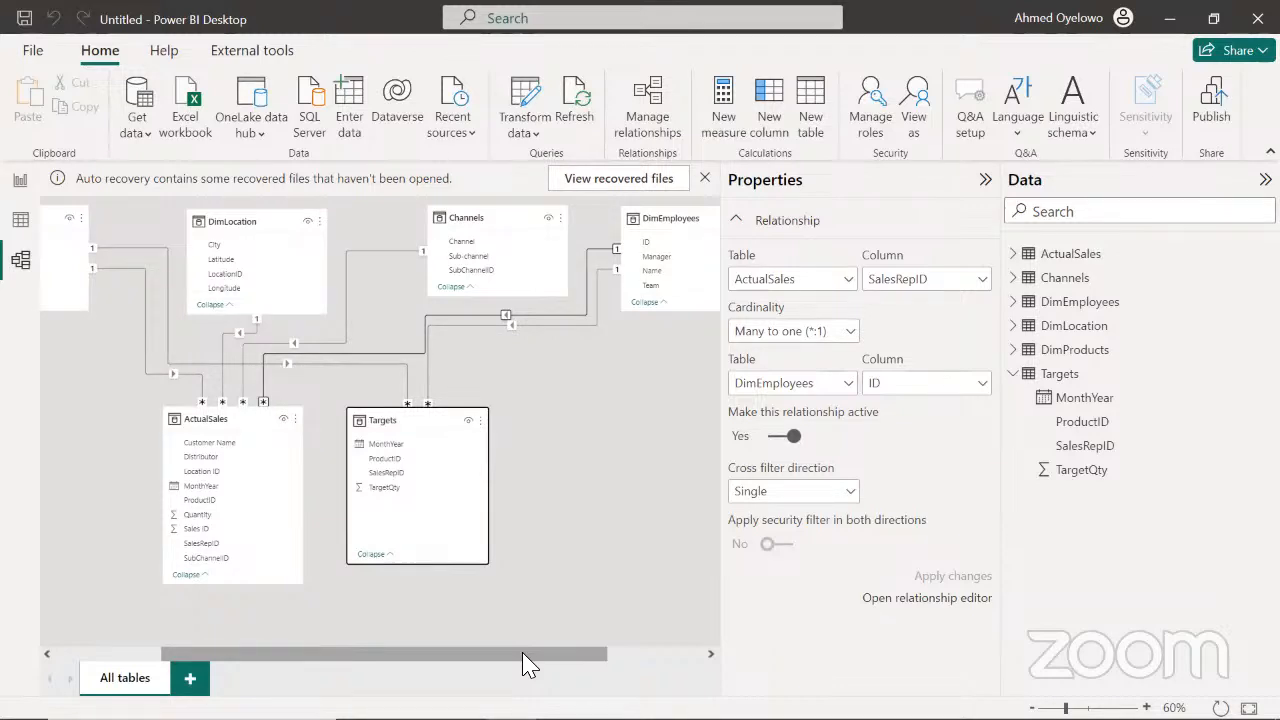
Shift DimProducts slightly away from DimLocation and inspect its ProductID relationships to Targets and ActualSales
left_click_drag(528, 666, 446, 656)
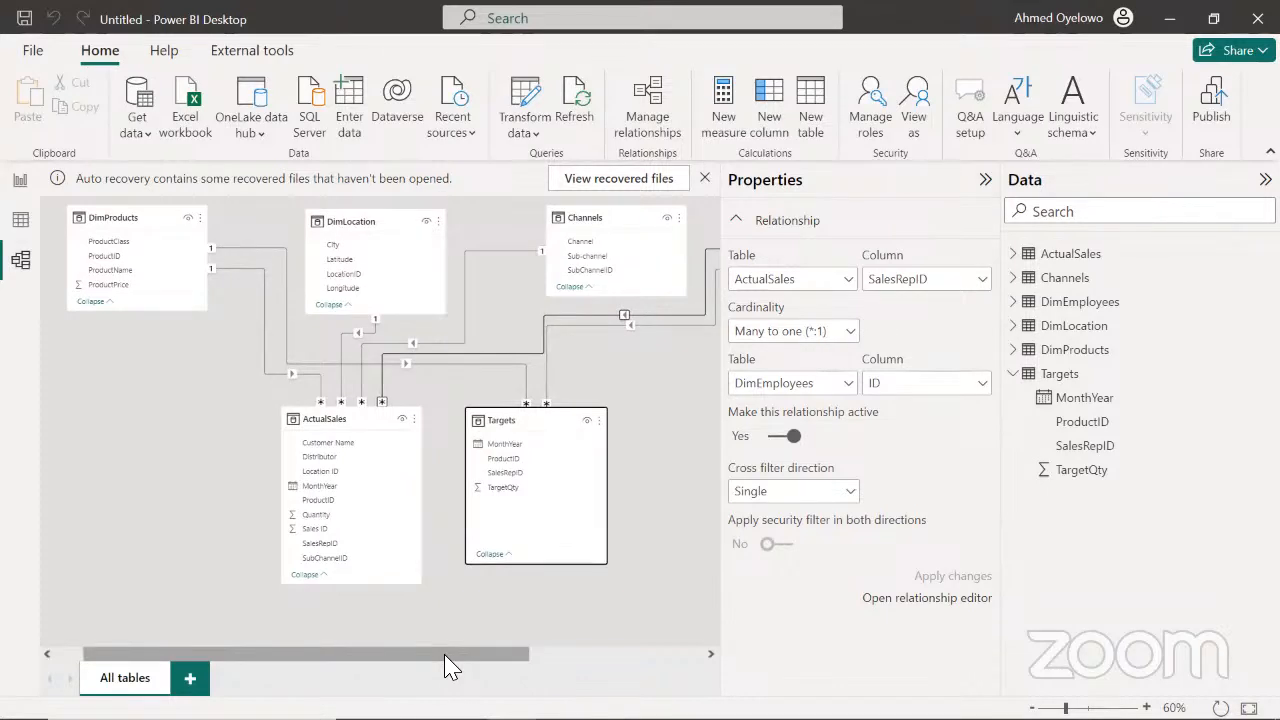
left_click(140, 224)
left_click_drag(140, 224, 106, 230)
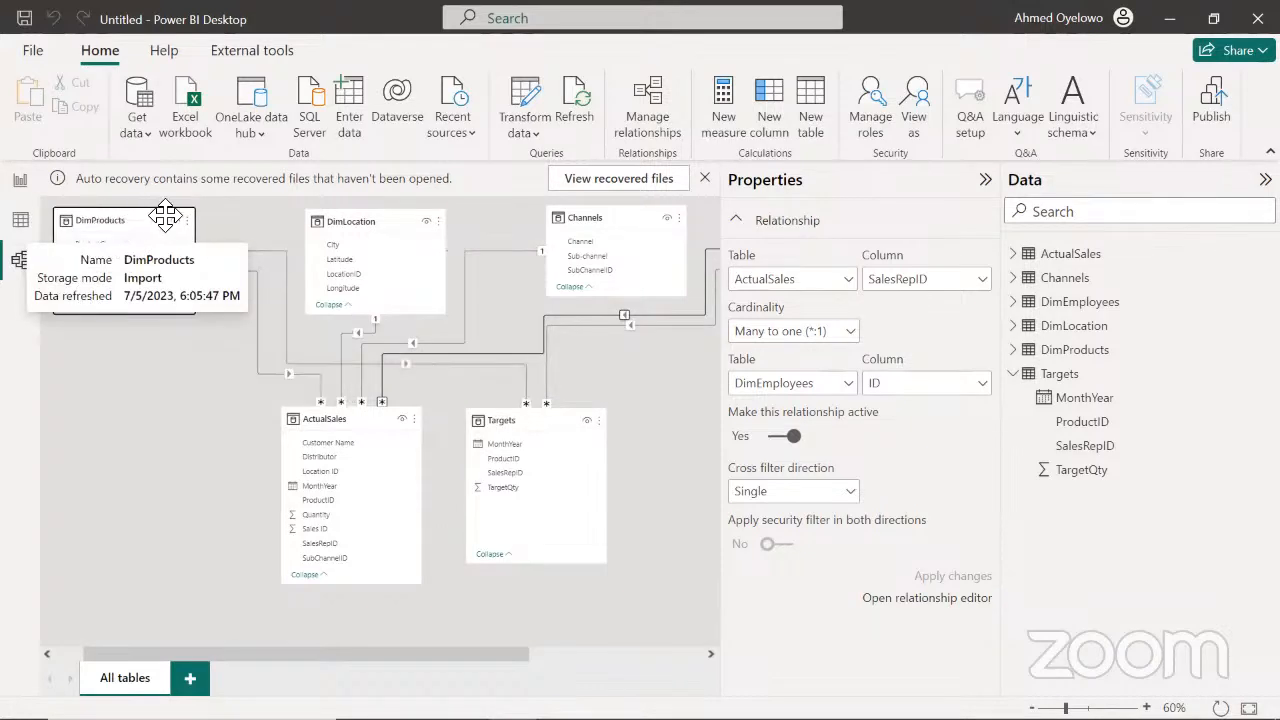
left_click(287, 287)
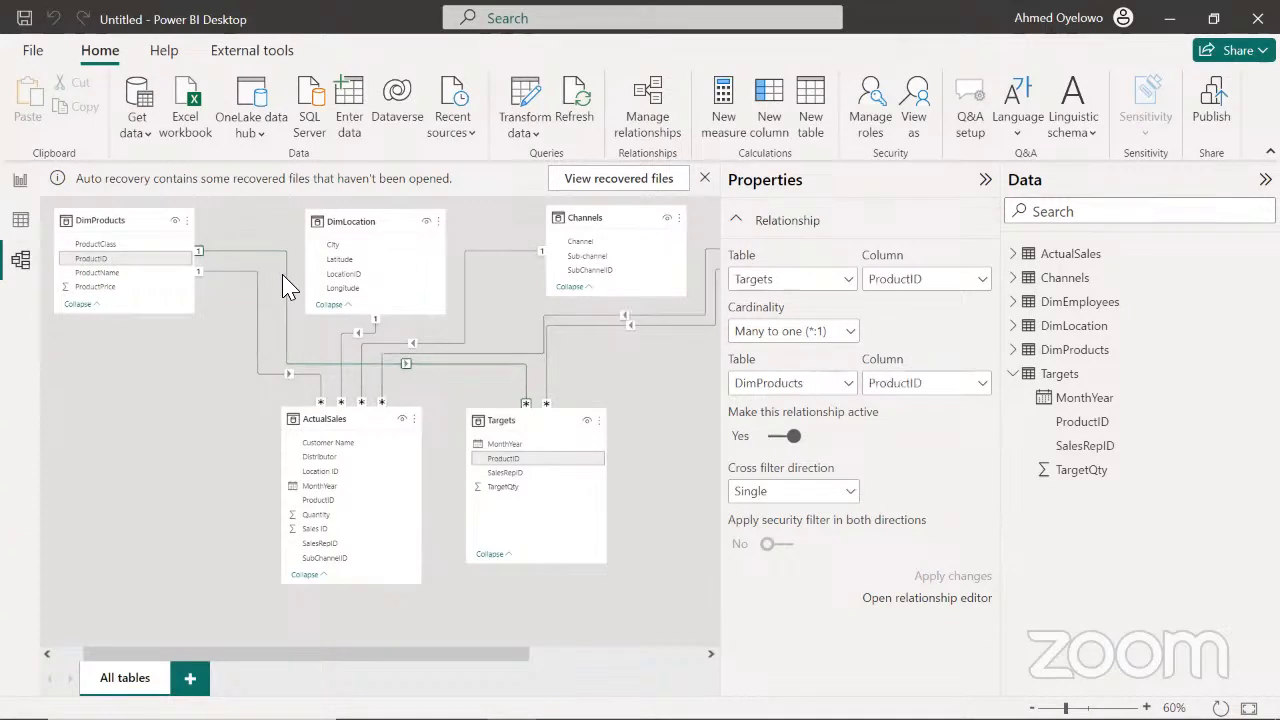
left_click(257, 287)
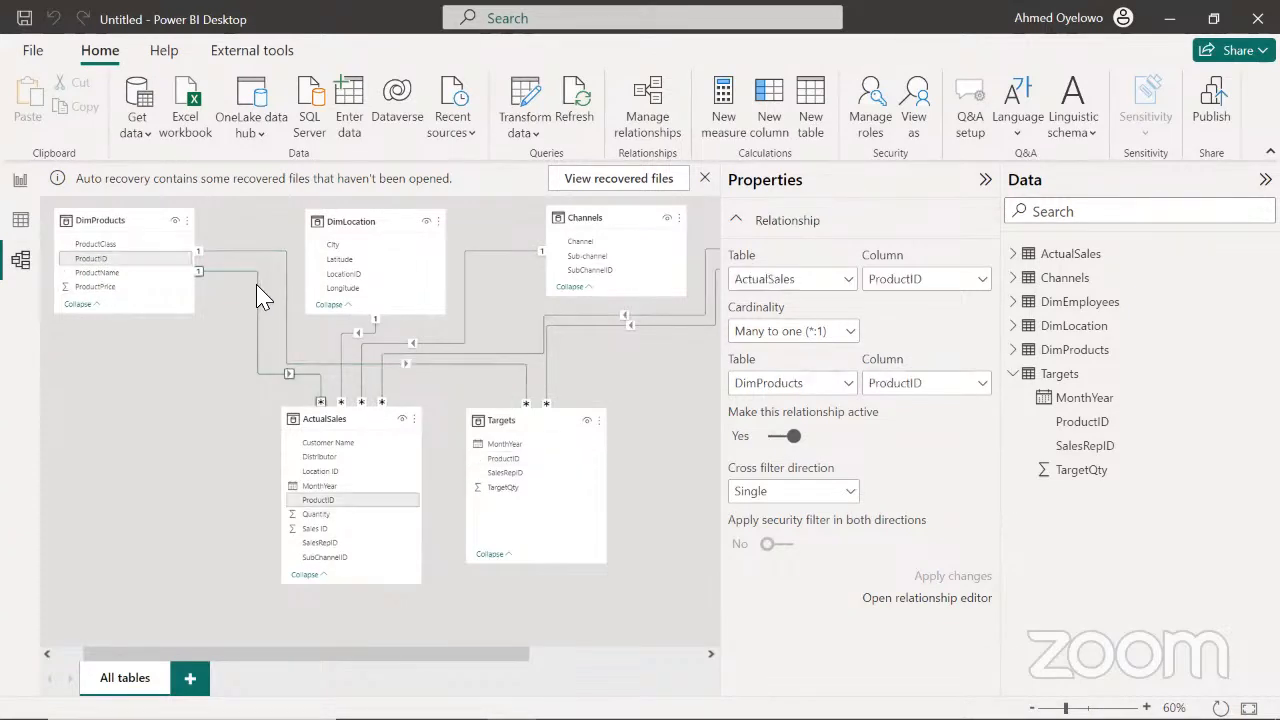
Insert a line and clustered column chart on report Page 1, enlarge it, and move it slightly inward from the page corner
left_click(20, 181)
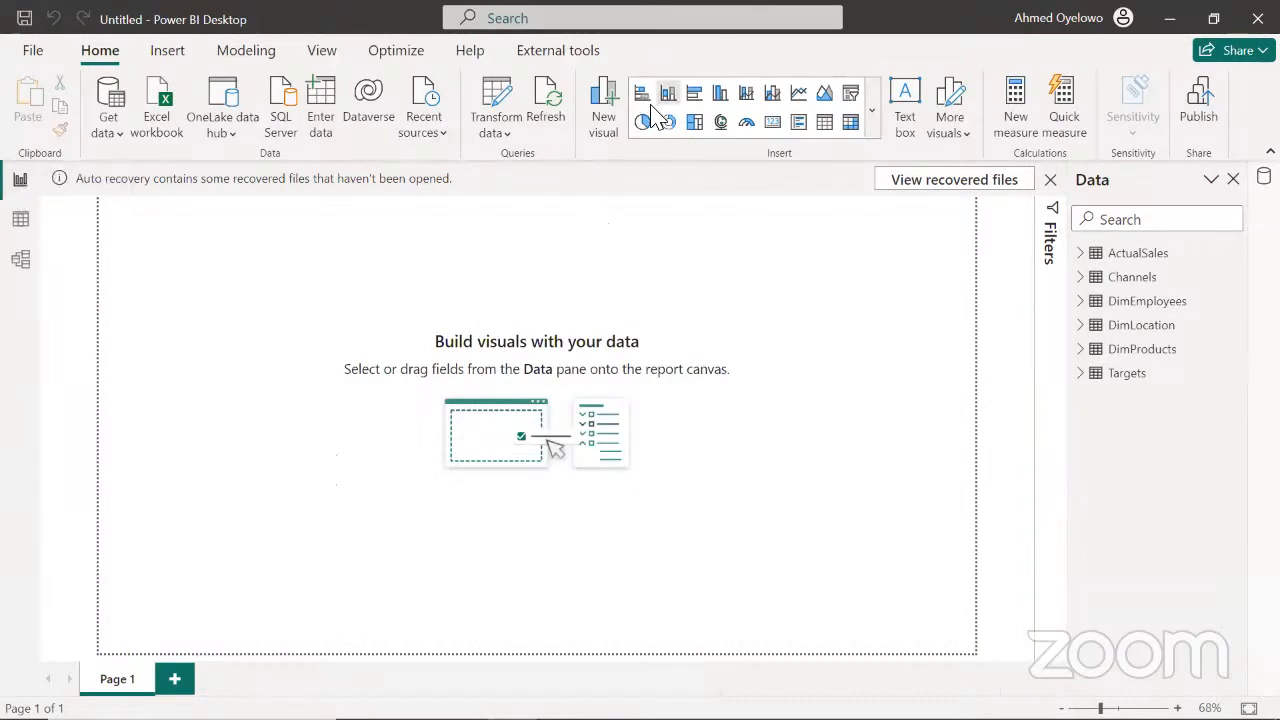
left_click(772, 93)
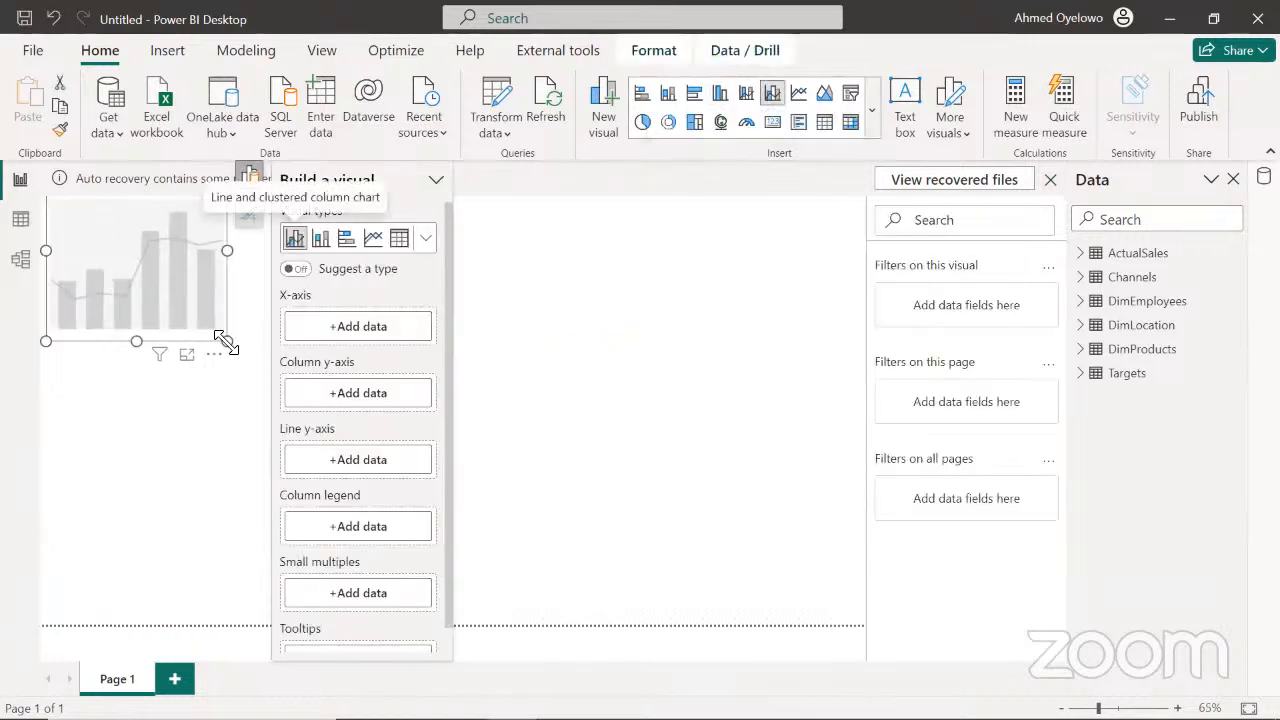
left_click_drag(227, 345, 650, 519)
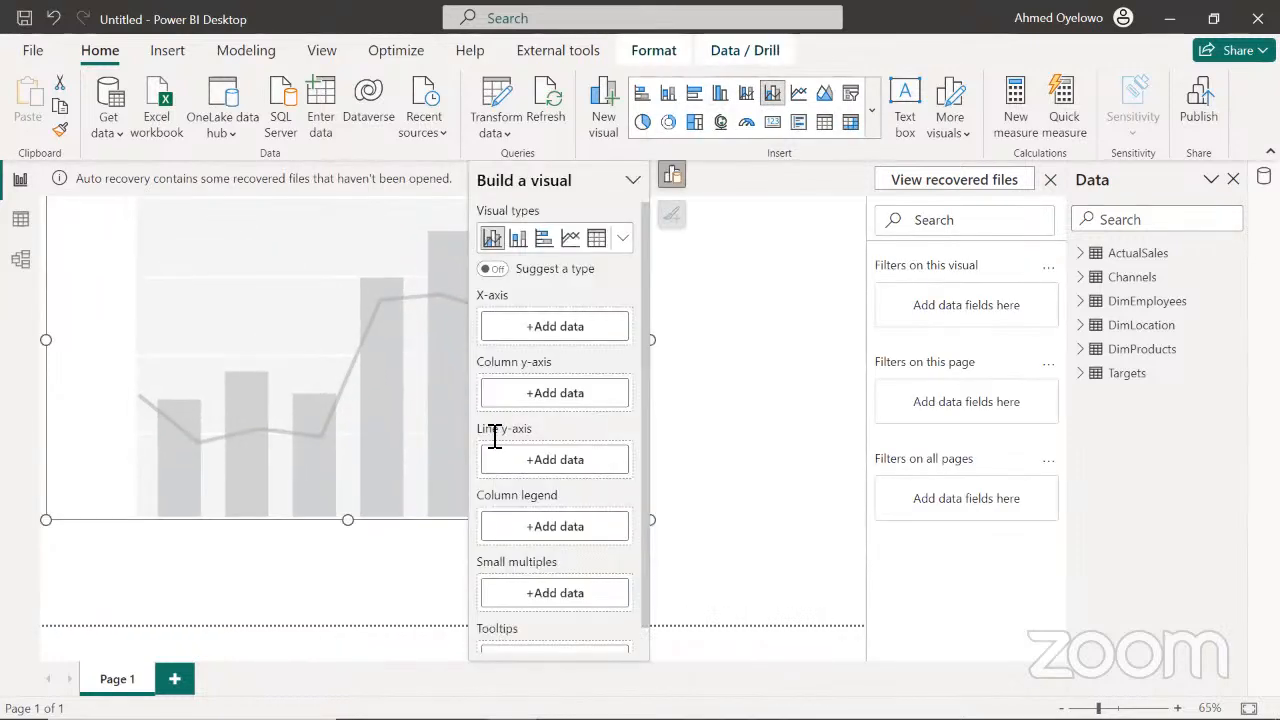
left_click_drag(320, 386, 363, 414)
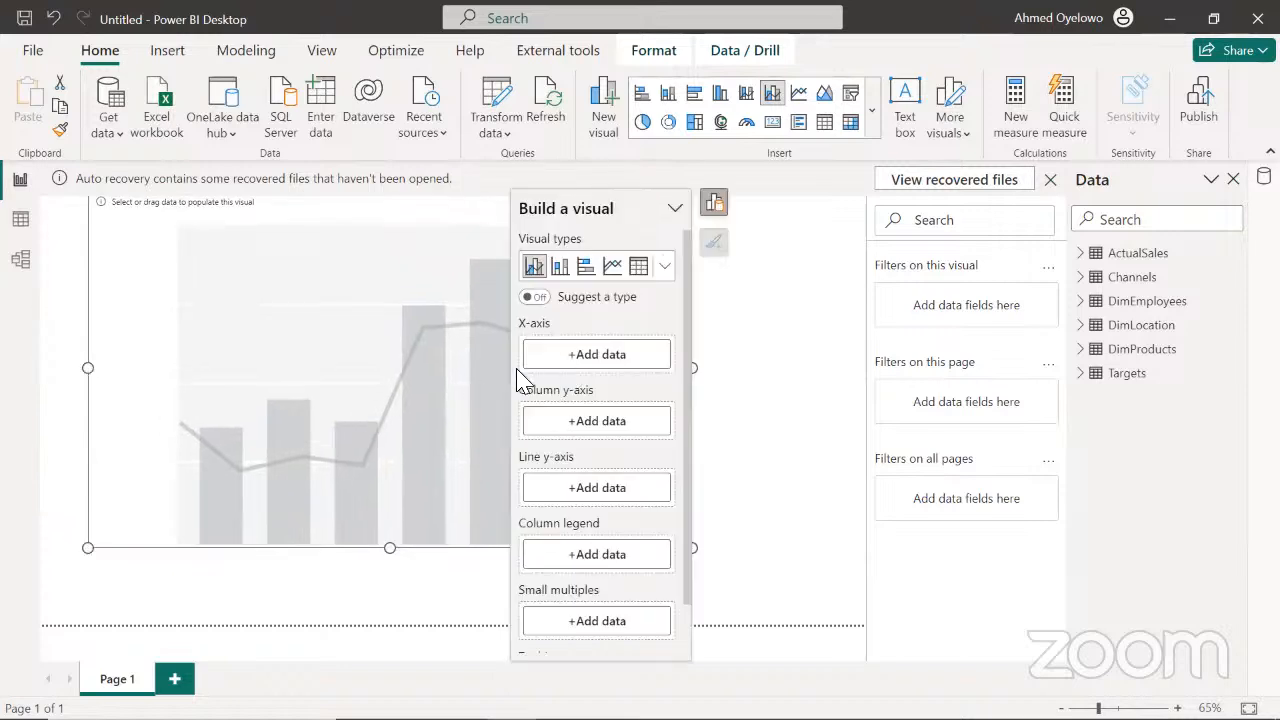
Set the chart's X-axis to ProductClass from DimProducts
left_click(598, 360)
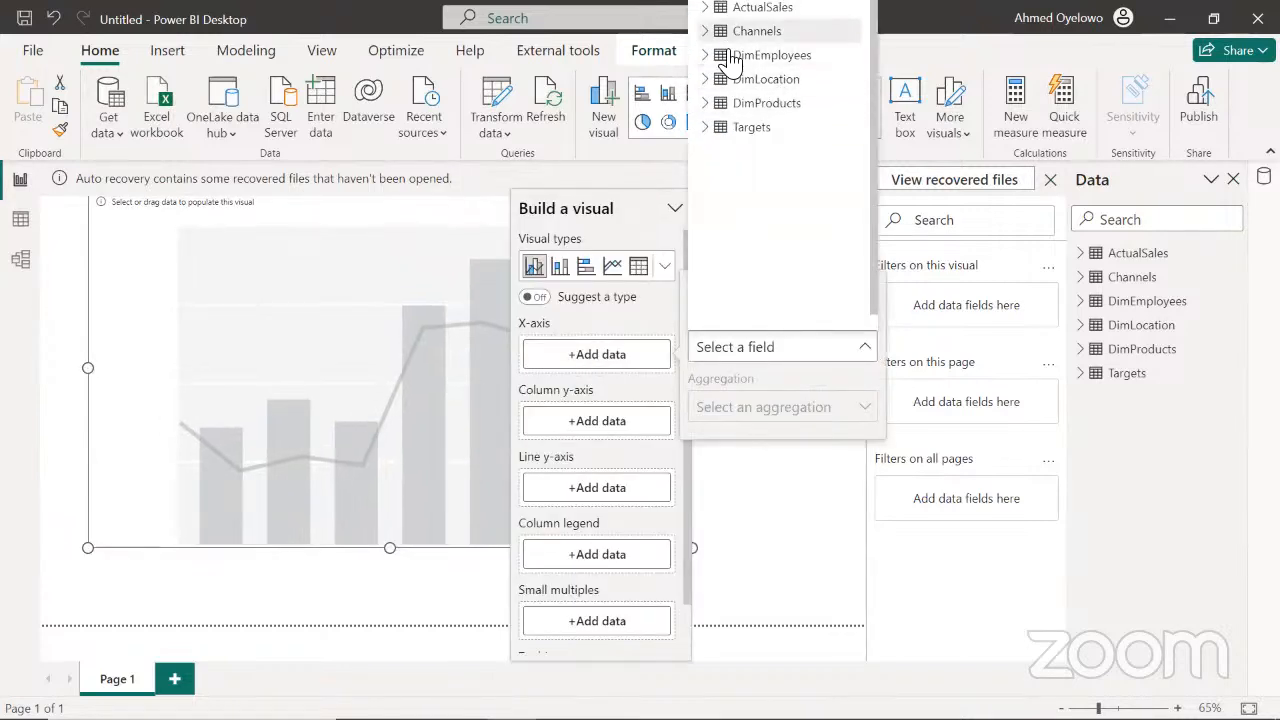
left_click(706, 104)
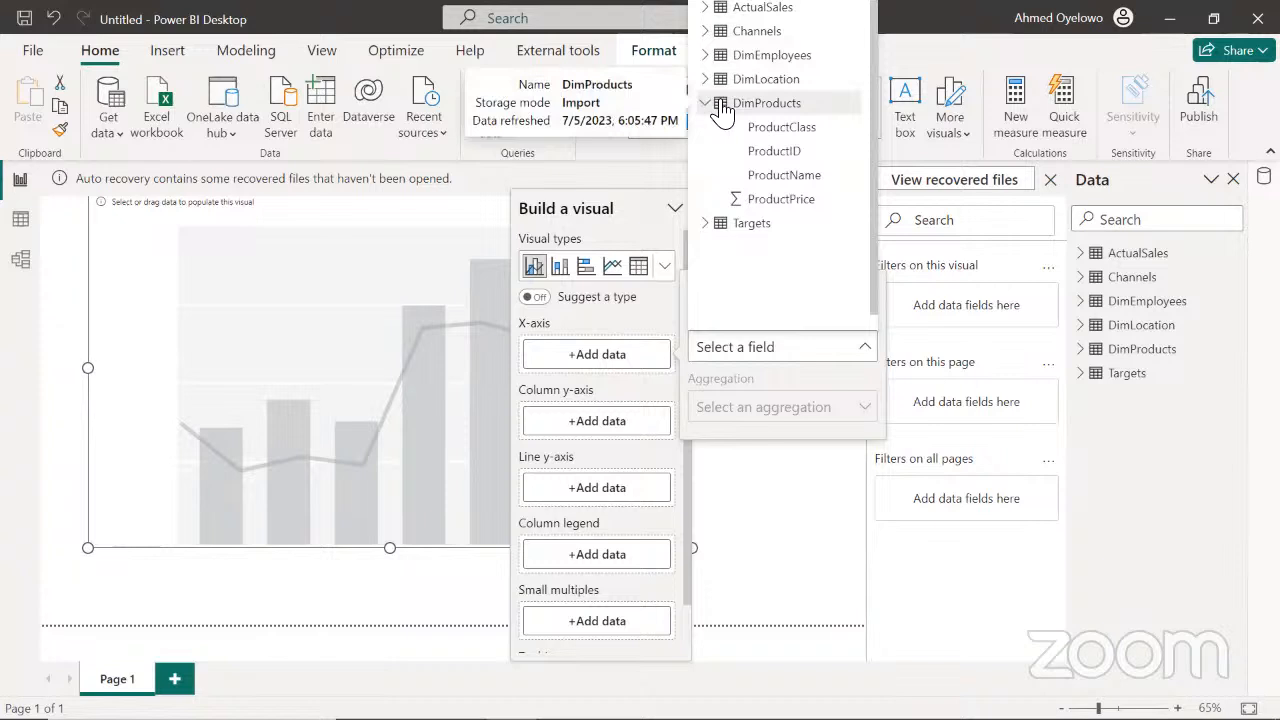
left_click(774, 129)
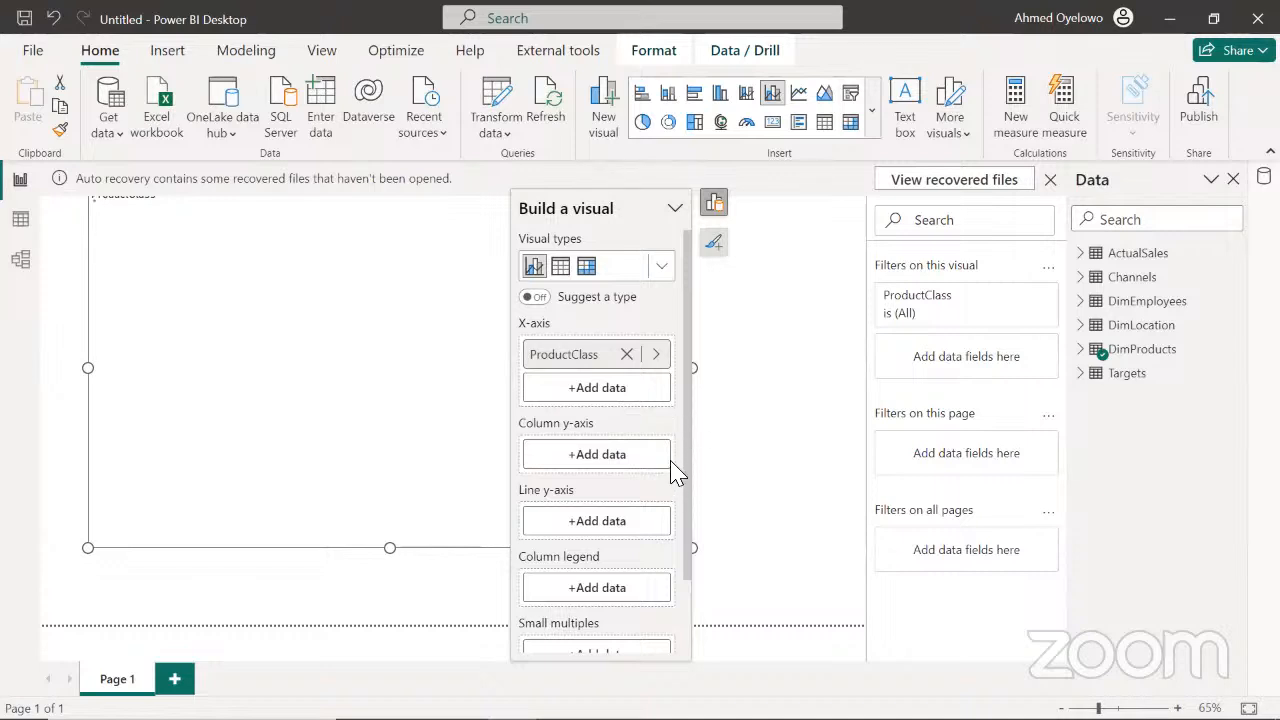
Add Quantity from ActualSales and TargetQty from Targets to the chart's column y-axis, and move the chart slightly down the page
left_click(592, 456)
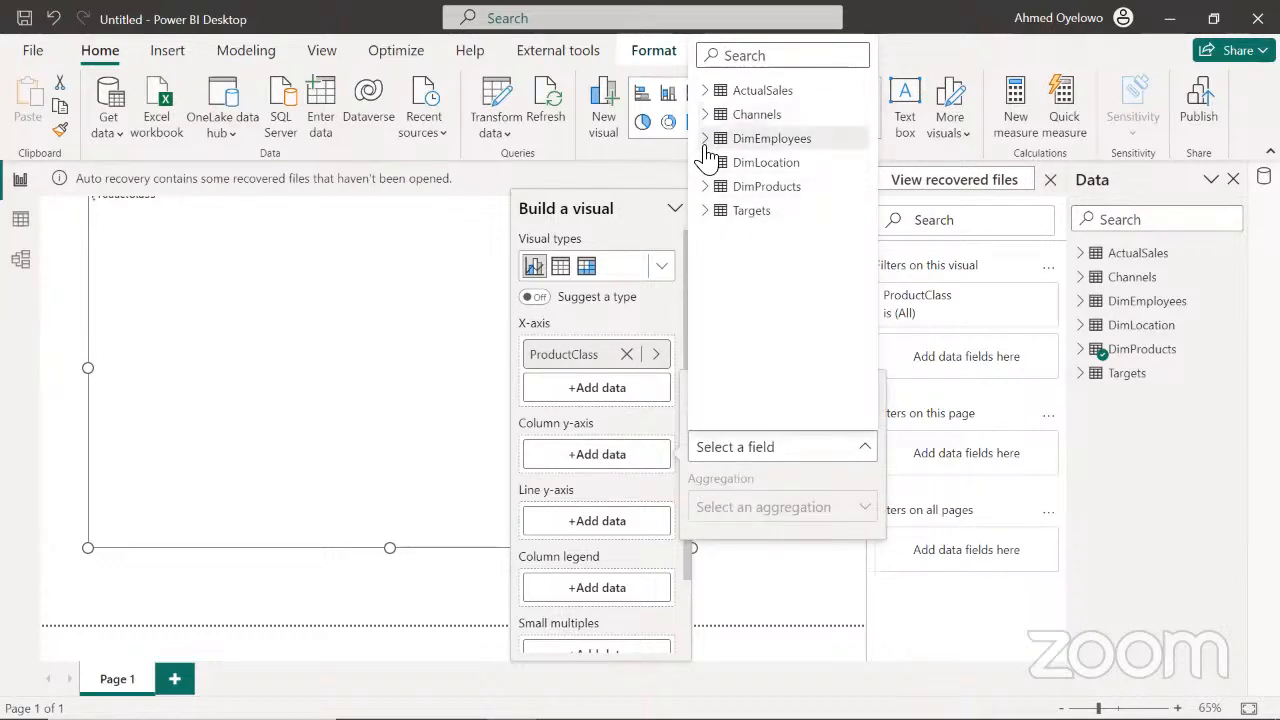
left_click(712, 91)
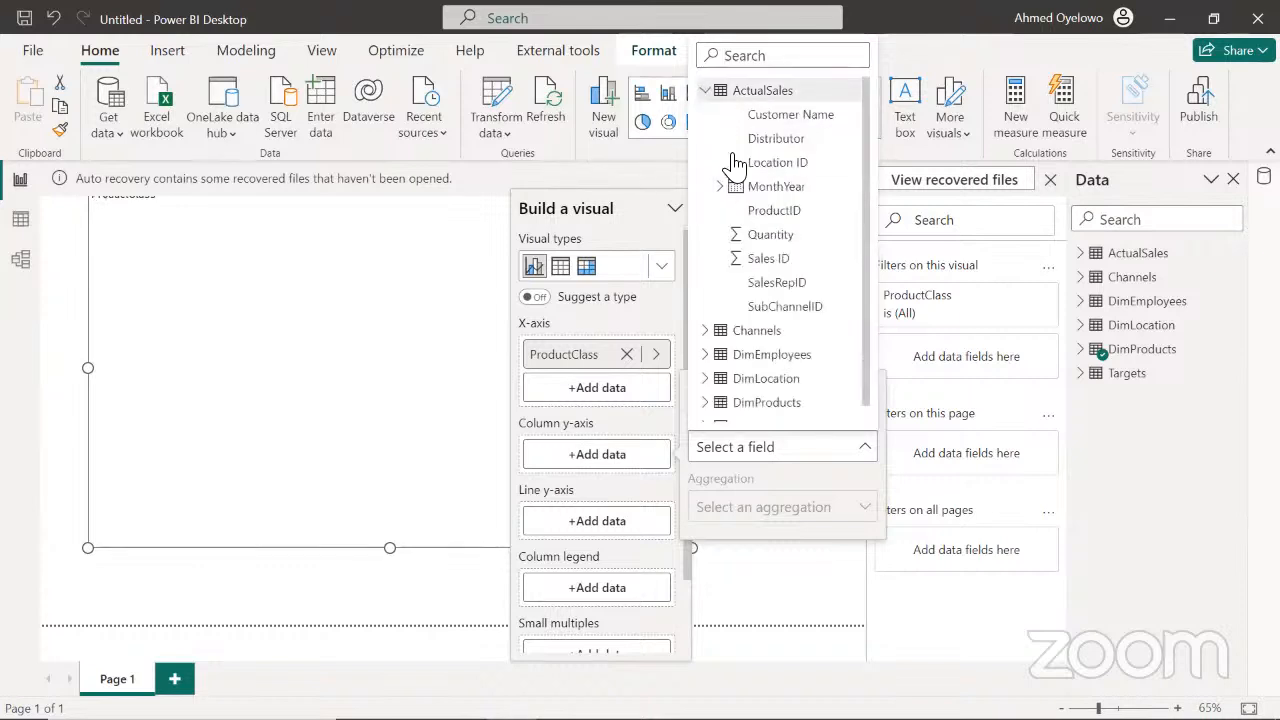
left_click(778, 236)
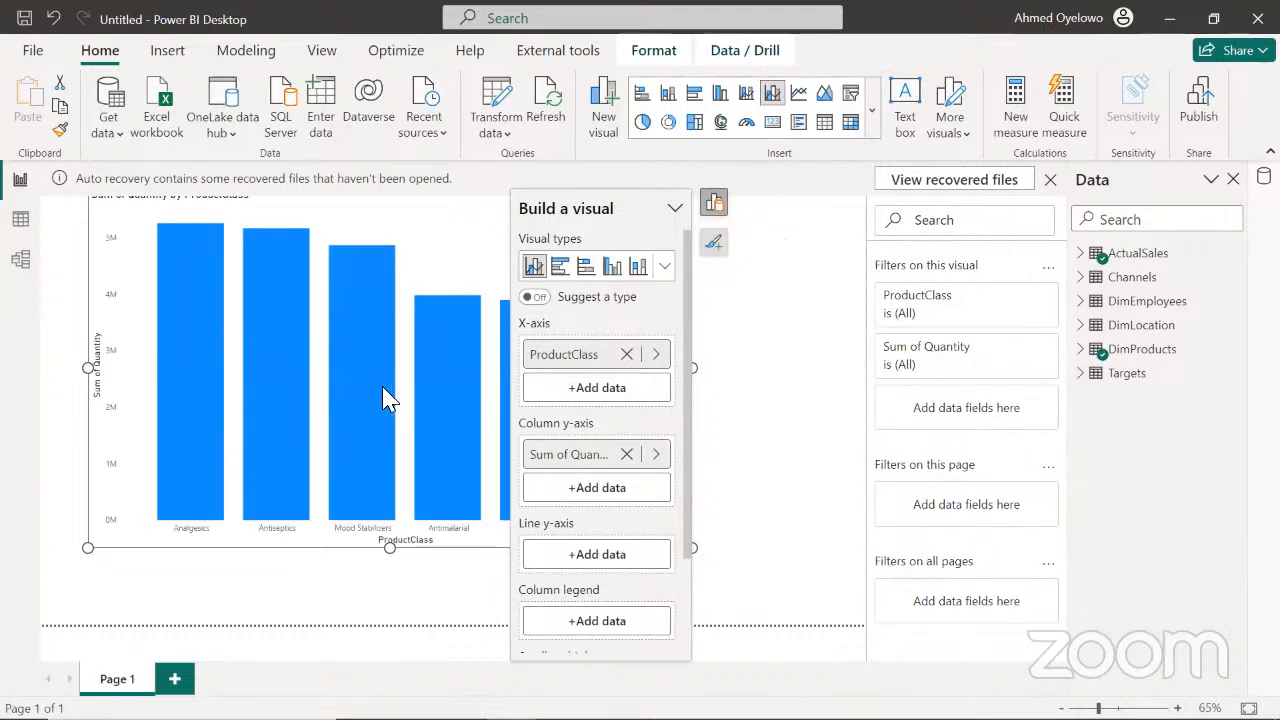
left_click(600, 500)
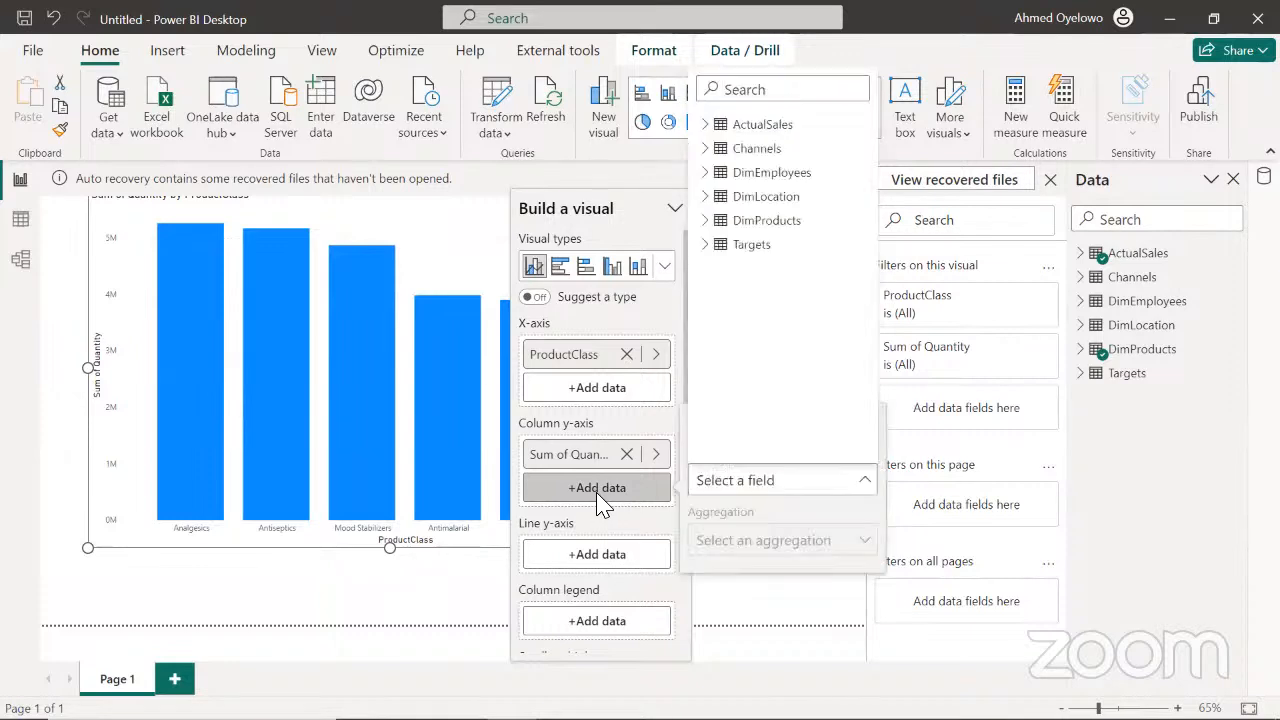
left_click(708, 246)
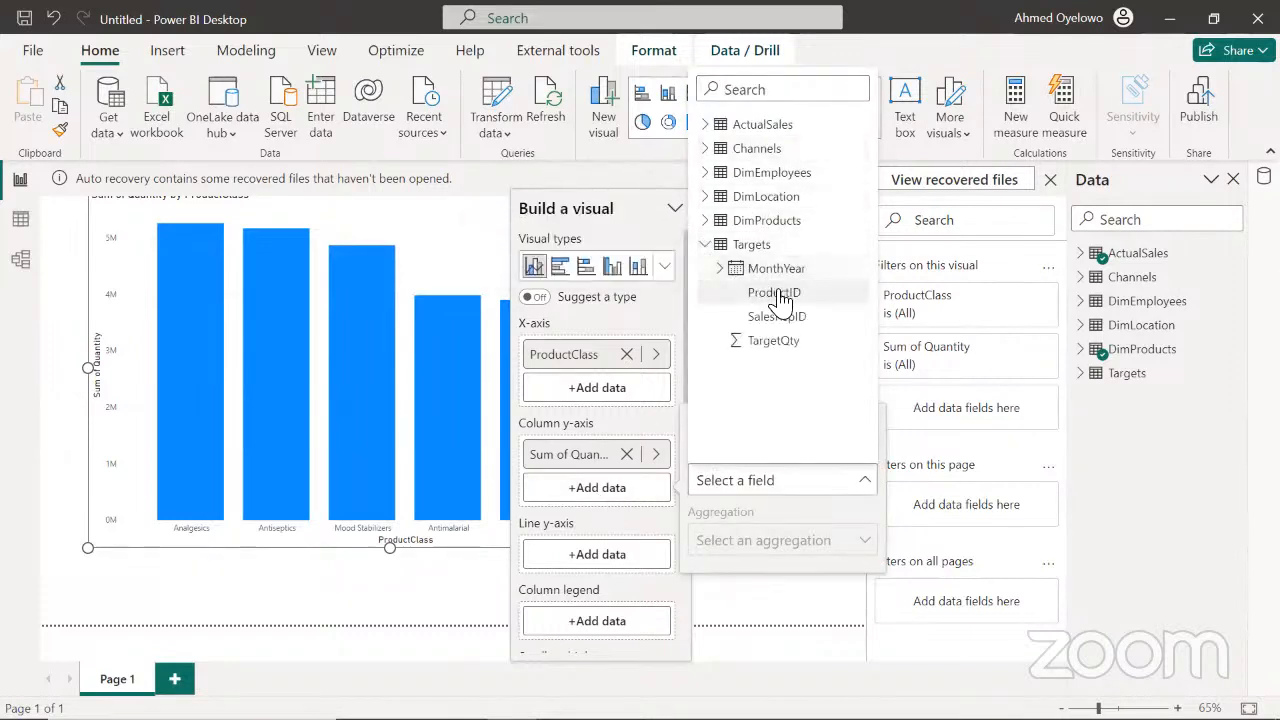
left_click(777, 342)
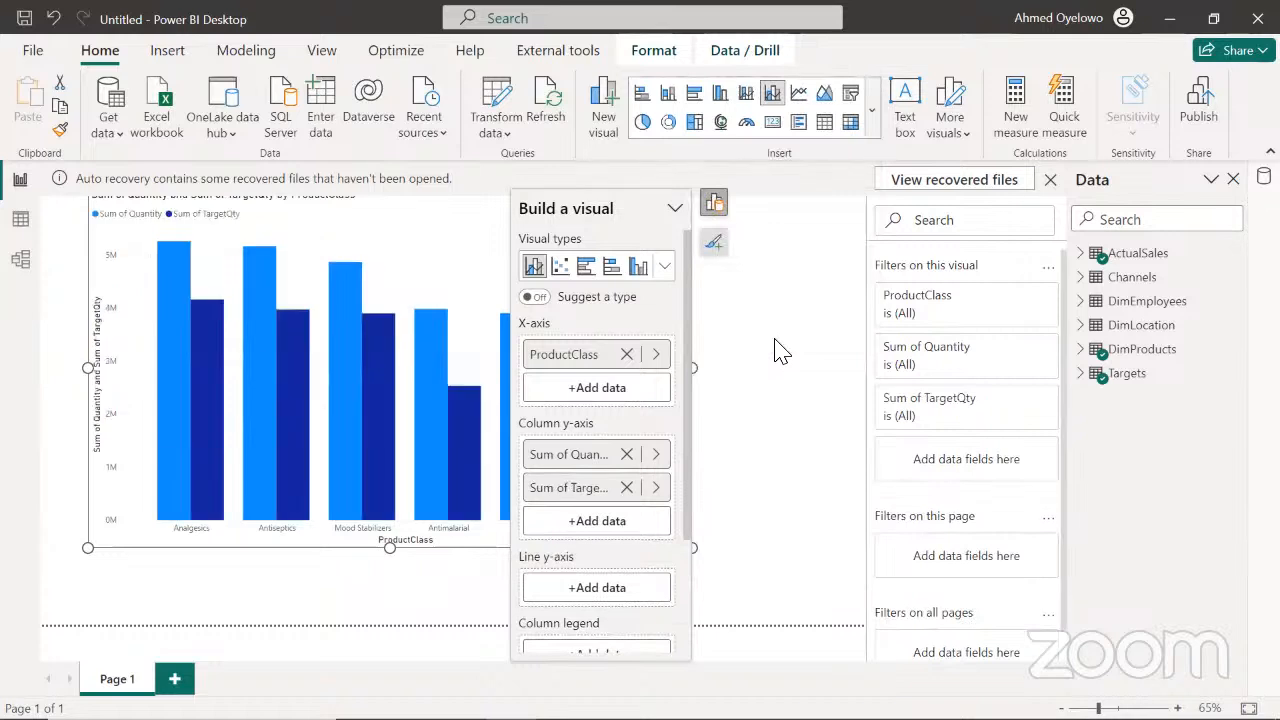
left_click_drag(442, 246, 442, 283)
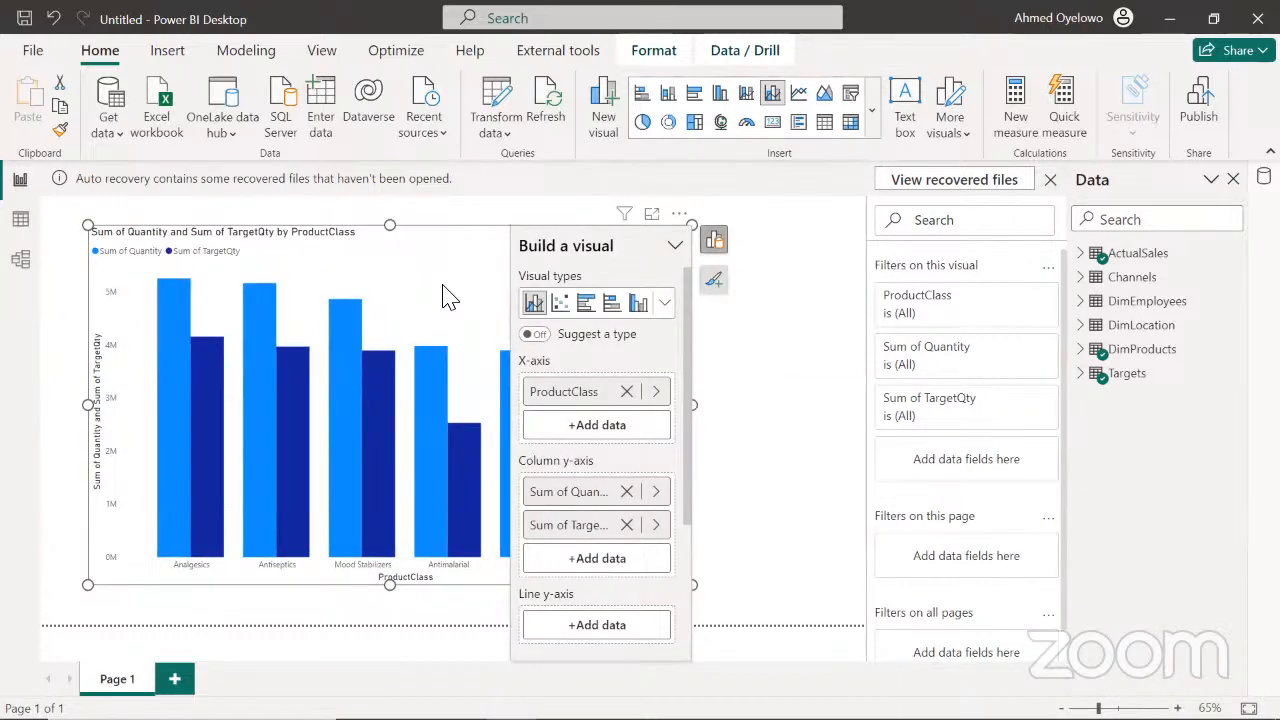
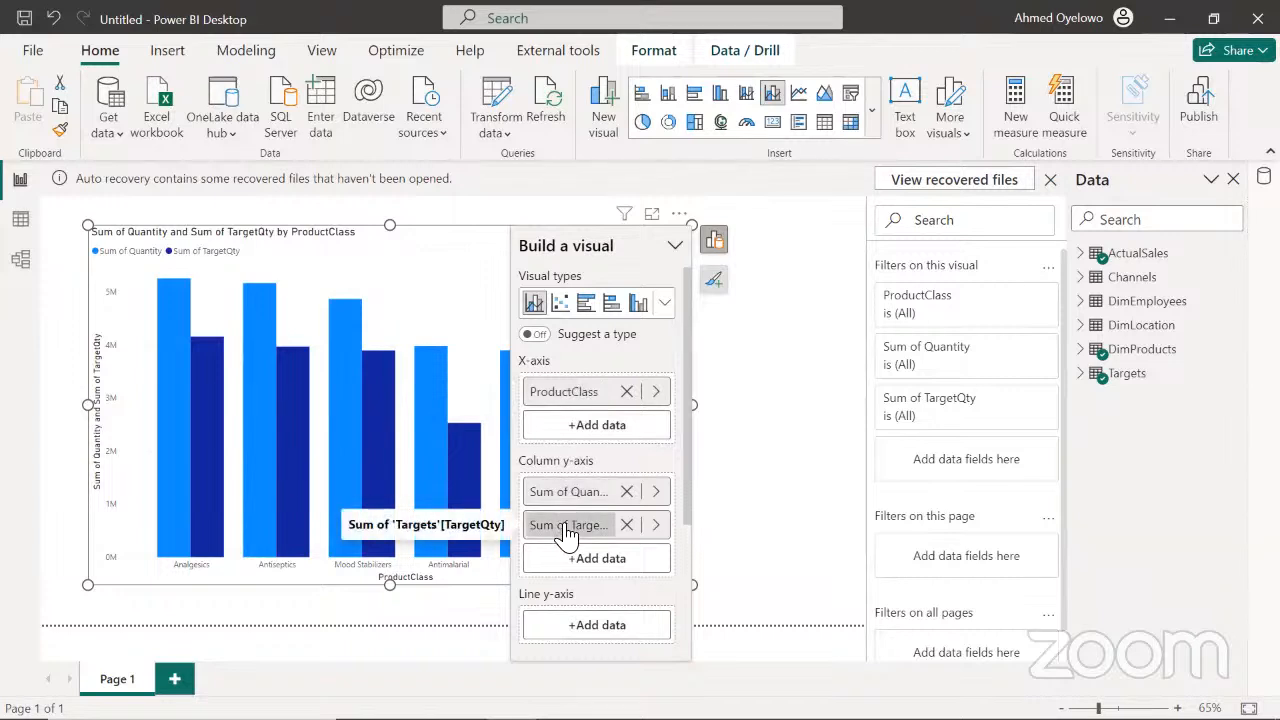
Move the column chart inward from the page edge and dismiss the recovered files notice
left_click(803, 322)
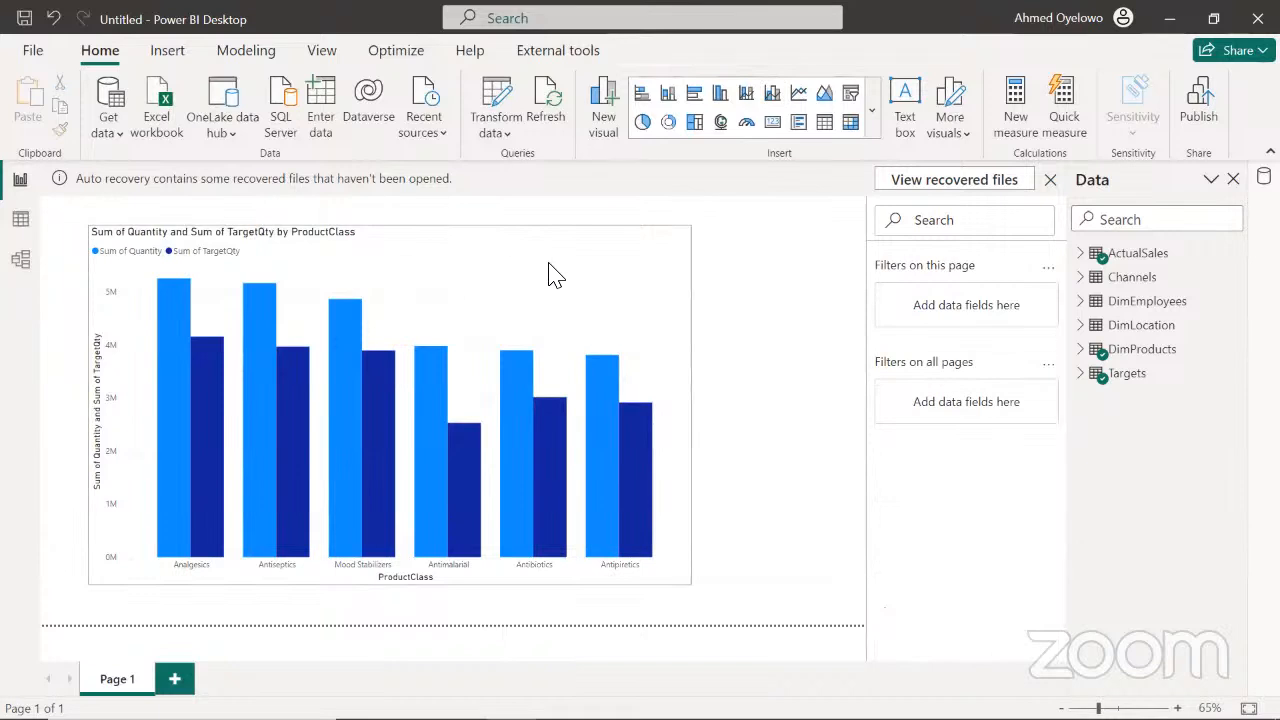
left_click(594, 271)
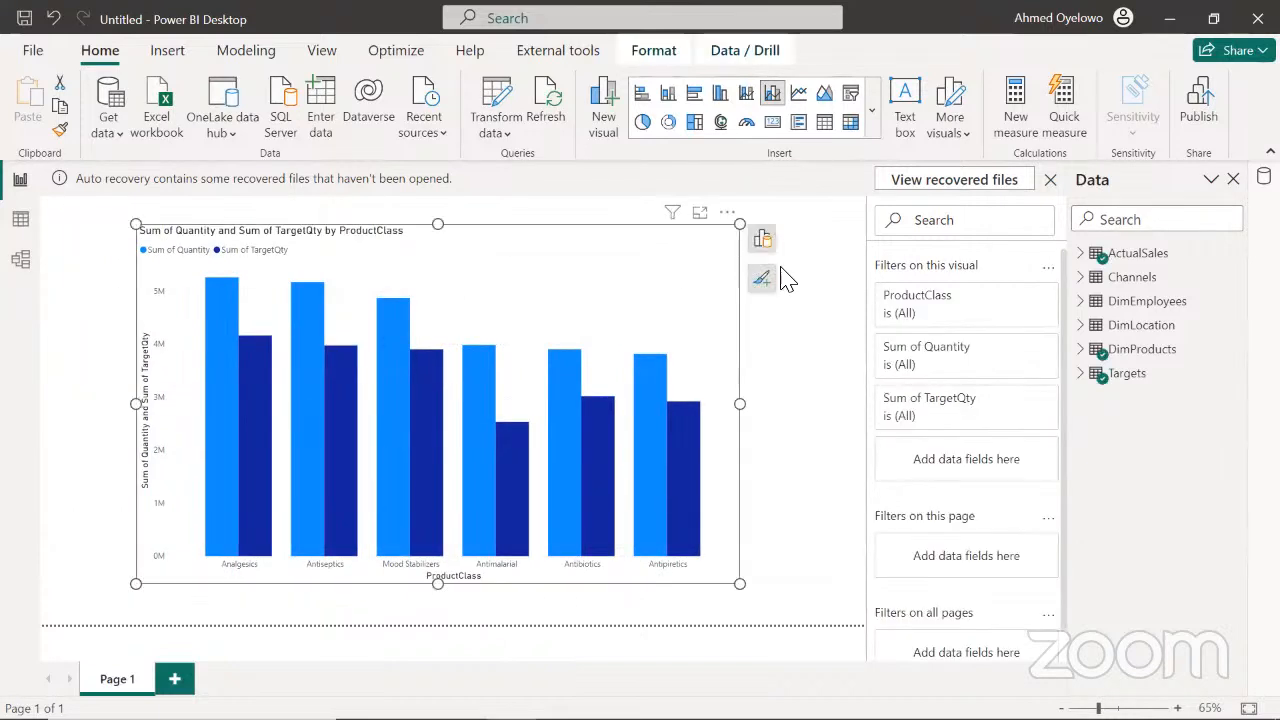
left_click(810, 373)
left_click(1050, 180)
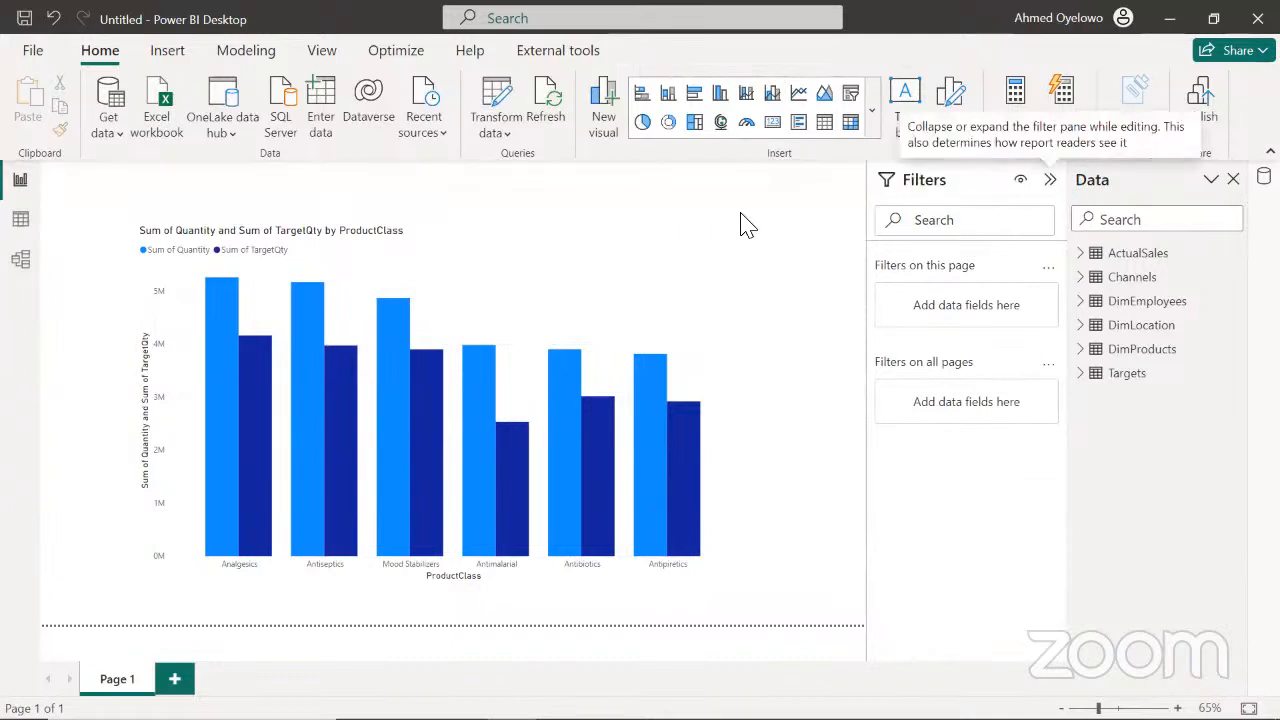
left_click(491, 368)
left_click(740, 434)
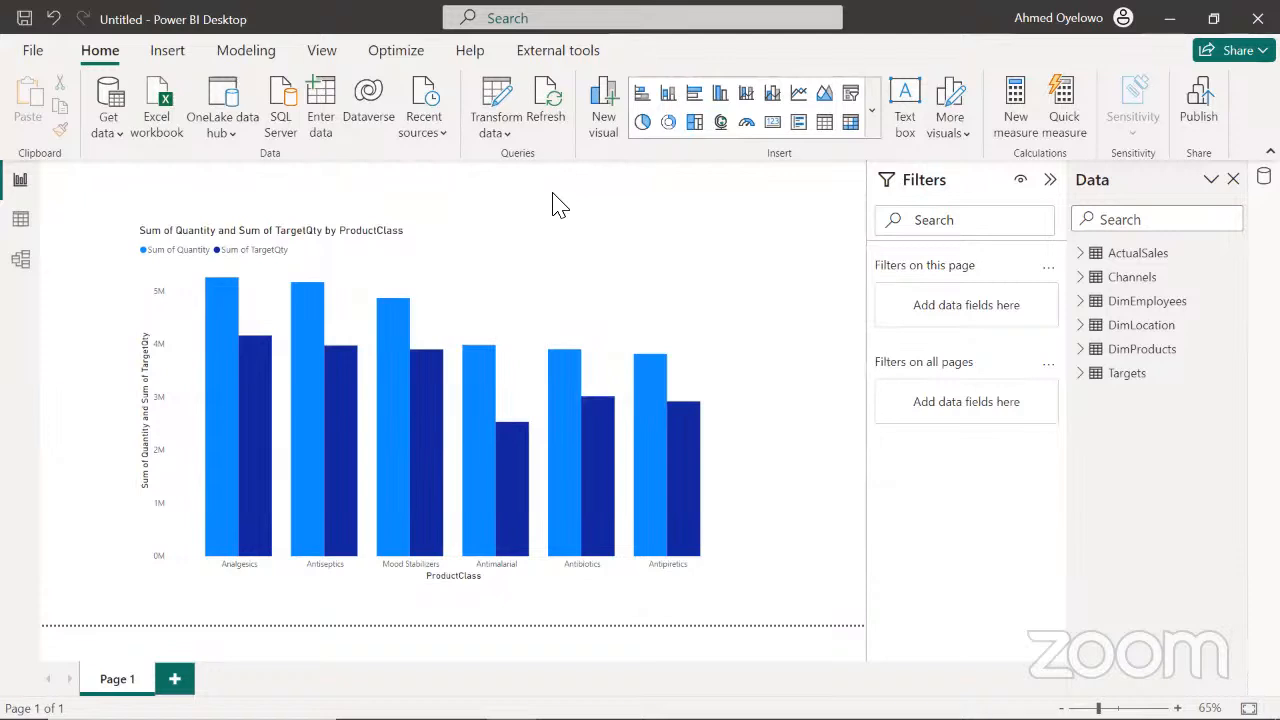
Create a new calculated table and name it Calendar in its DAX formula
left_click(252, 50)
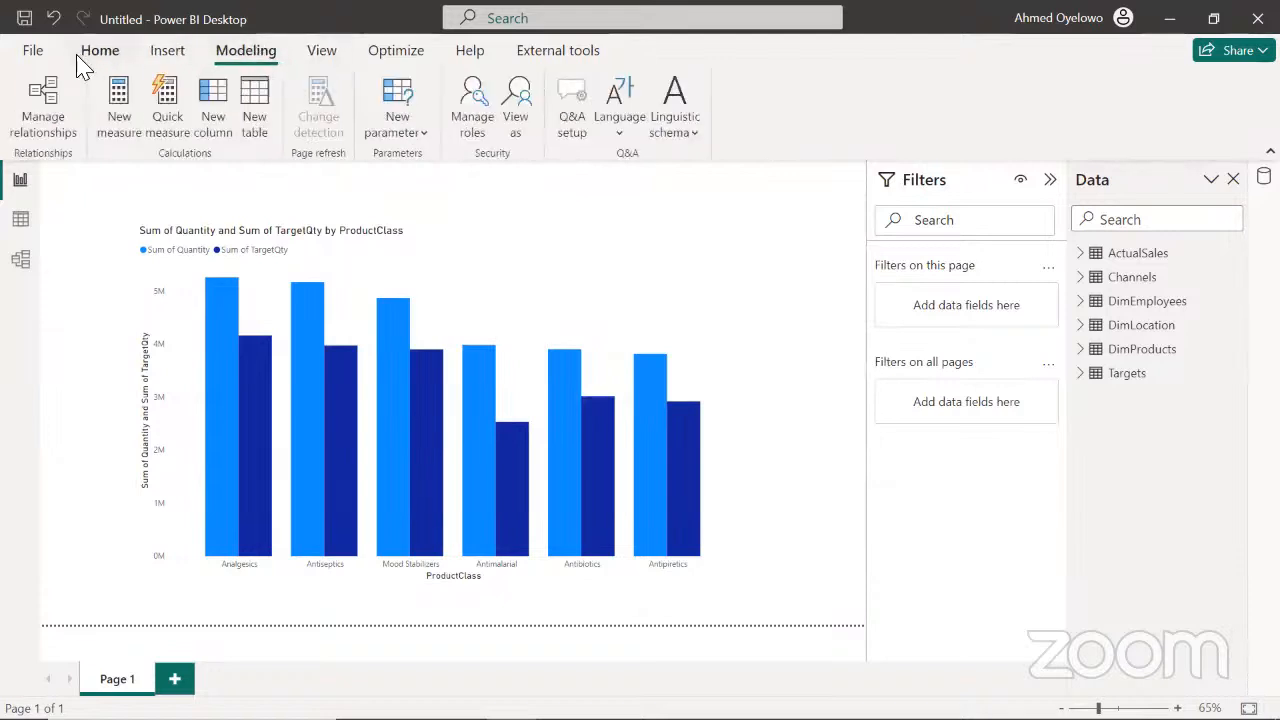
left_click(252, 95)
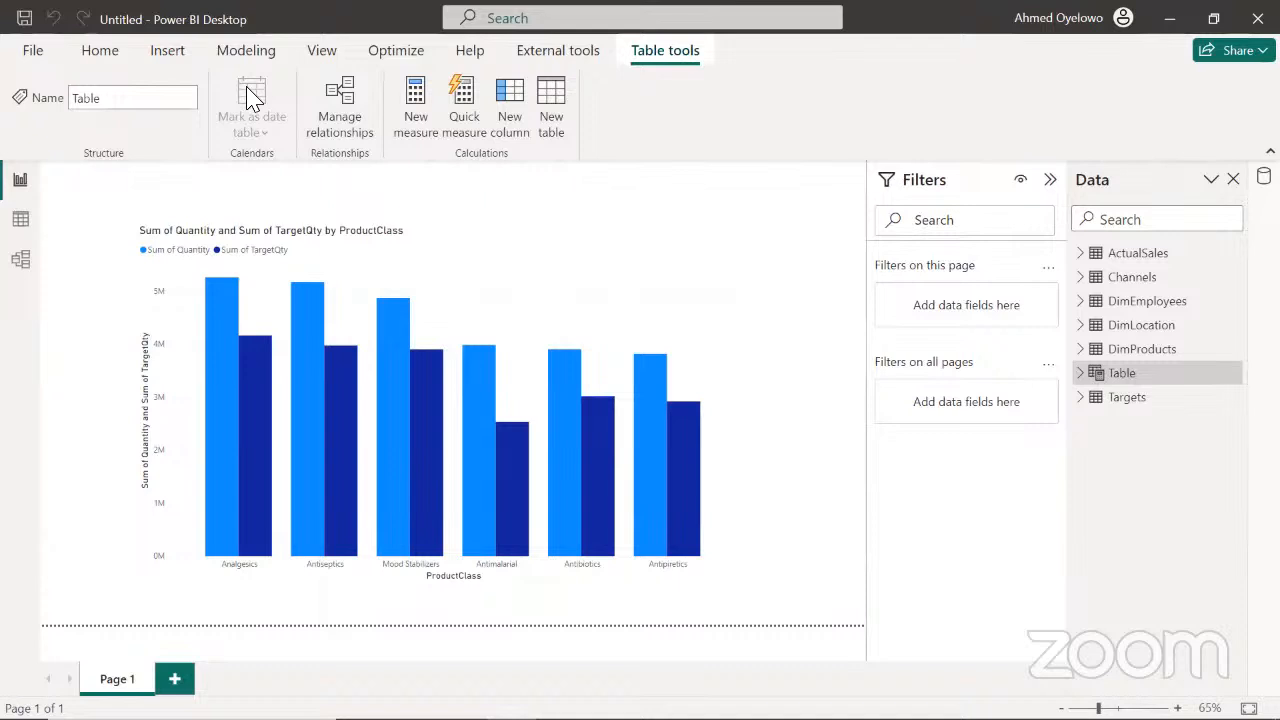
left_click(180, 179)
key("BackSpace")
key("BackSpace")
key("BackSpace")
key("BackSpace")
key("BackSpace")
type("Cale")
type("dnar")
key("BackSpace")
key("BackSpace")
key("BackSpace")
key("BackSpace")
type("ndar")
left_click(239, 179)
key("shift+Return")
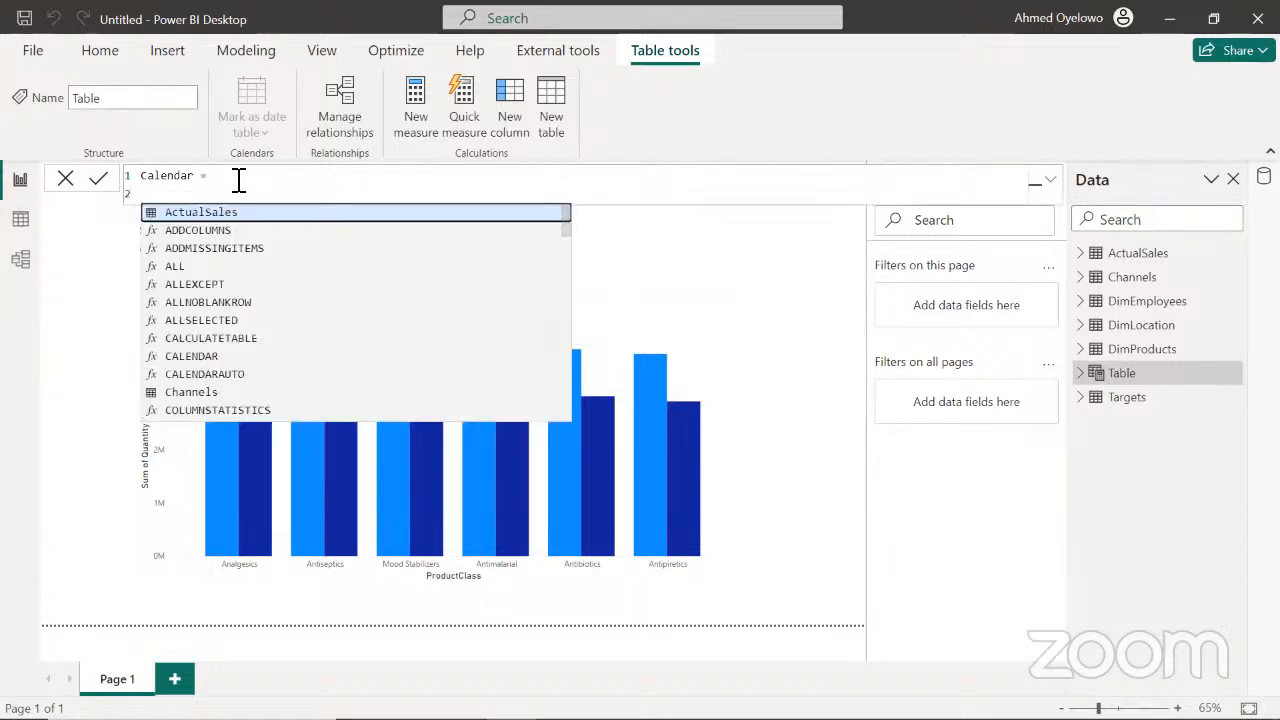
Start the Calendar expression with ADDCOLUMNS over CALENDARAUTO() and begin an indented line for the added columns
type("add")
key("Tab")
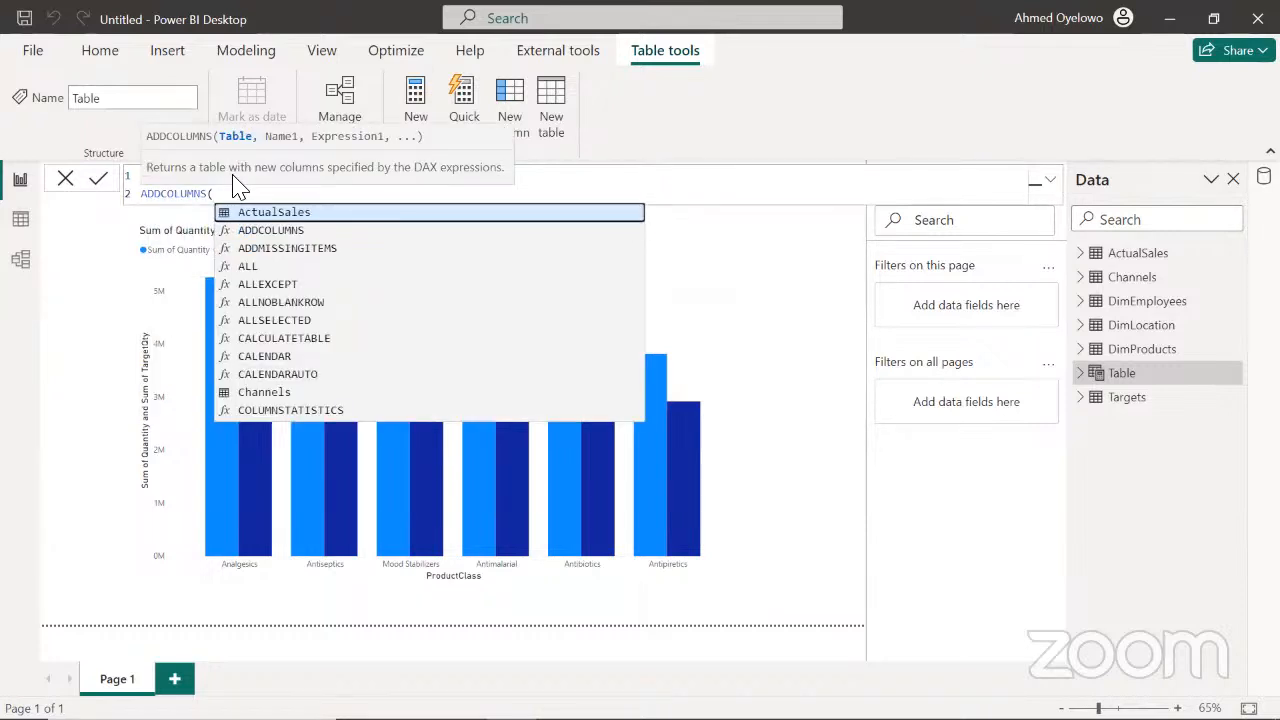
type("cal")
key("Down")
key("Down")
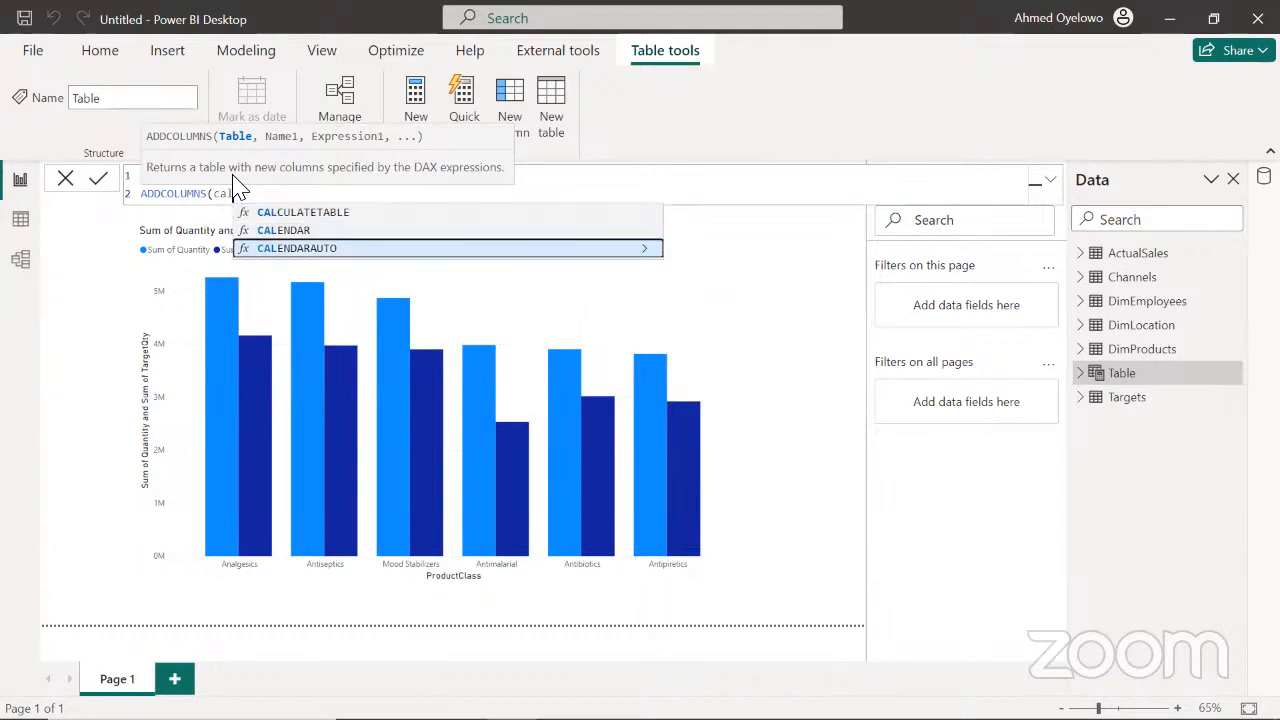
key("Tab")
type(")")
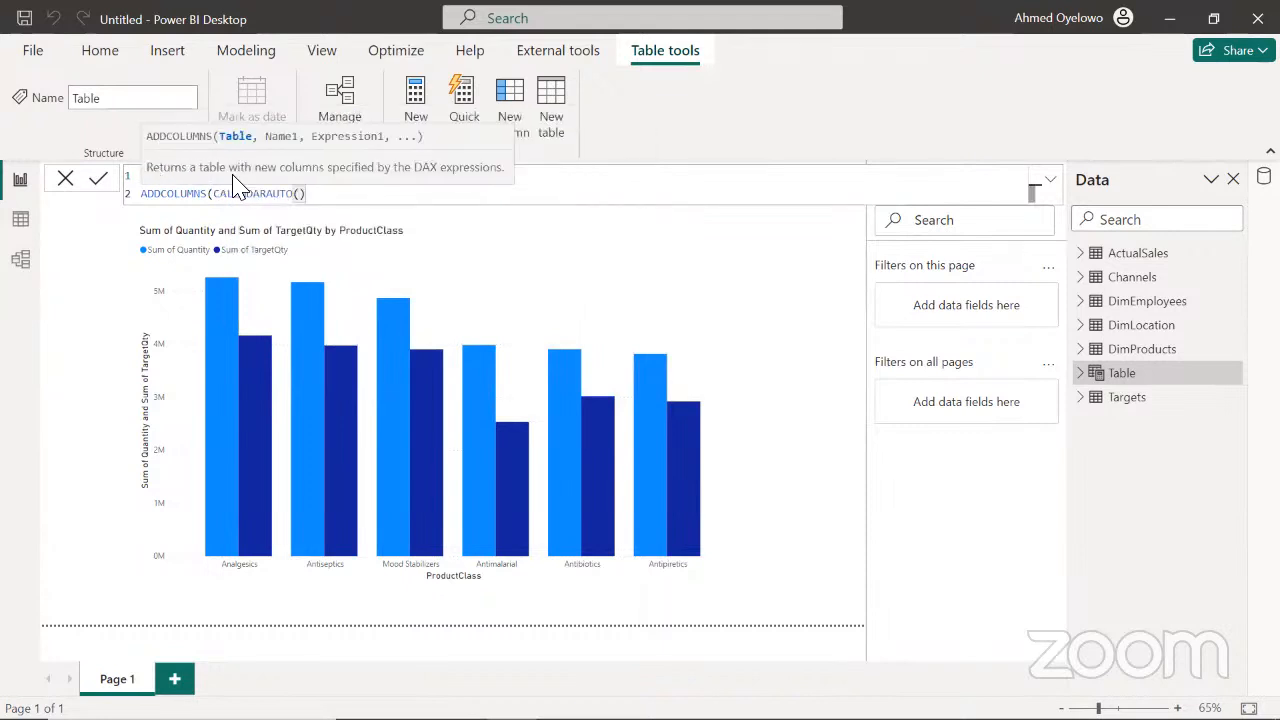
type(",")
key("shift+Return")
key("Tab")
key("Tab")
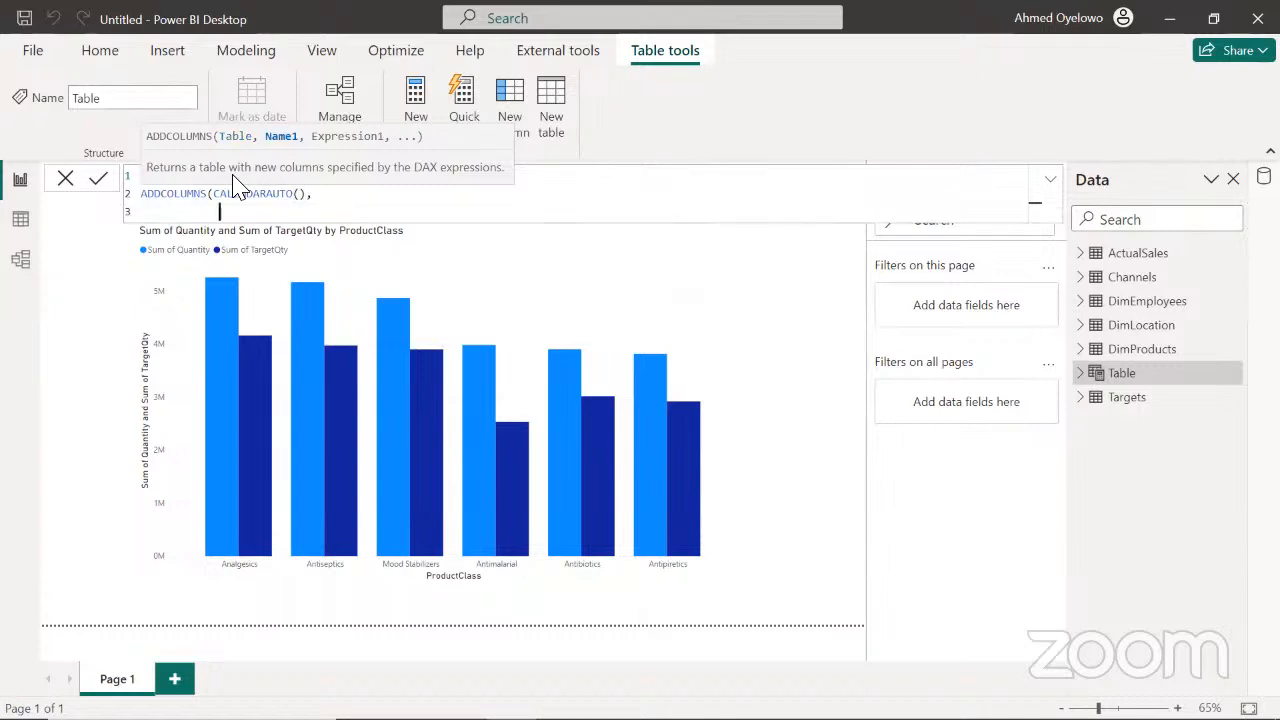
Add a "Month No" column to the Calendar formula, defined as MONTH([Date])
type("\"Month No\", month")
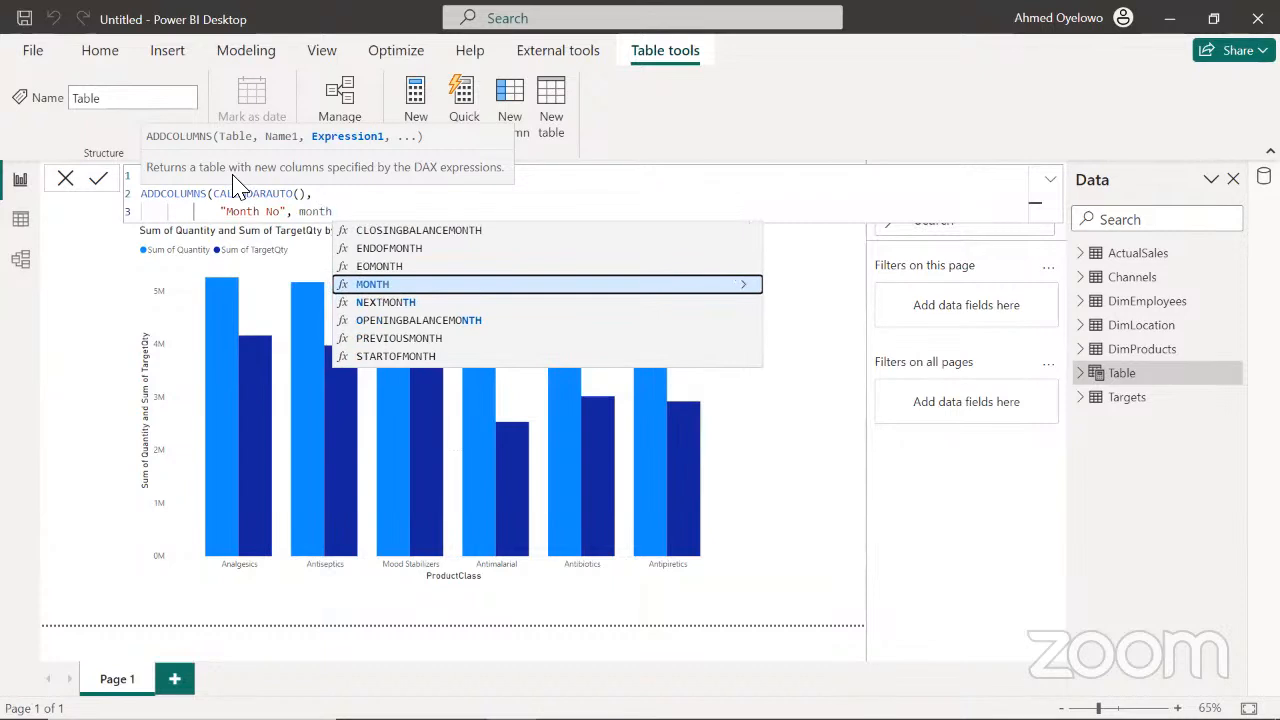
key("Tab")
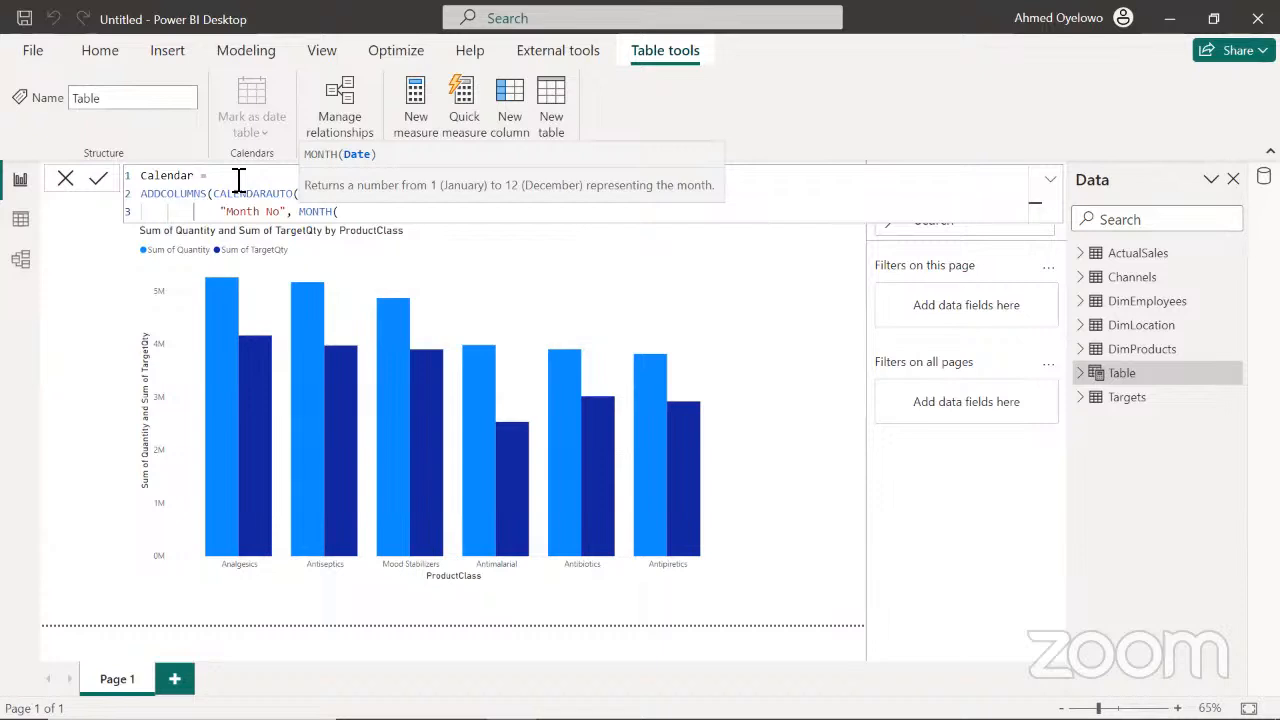
type("date")
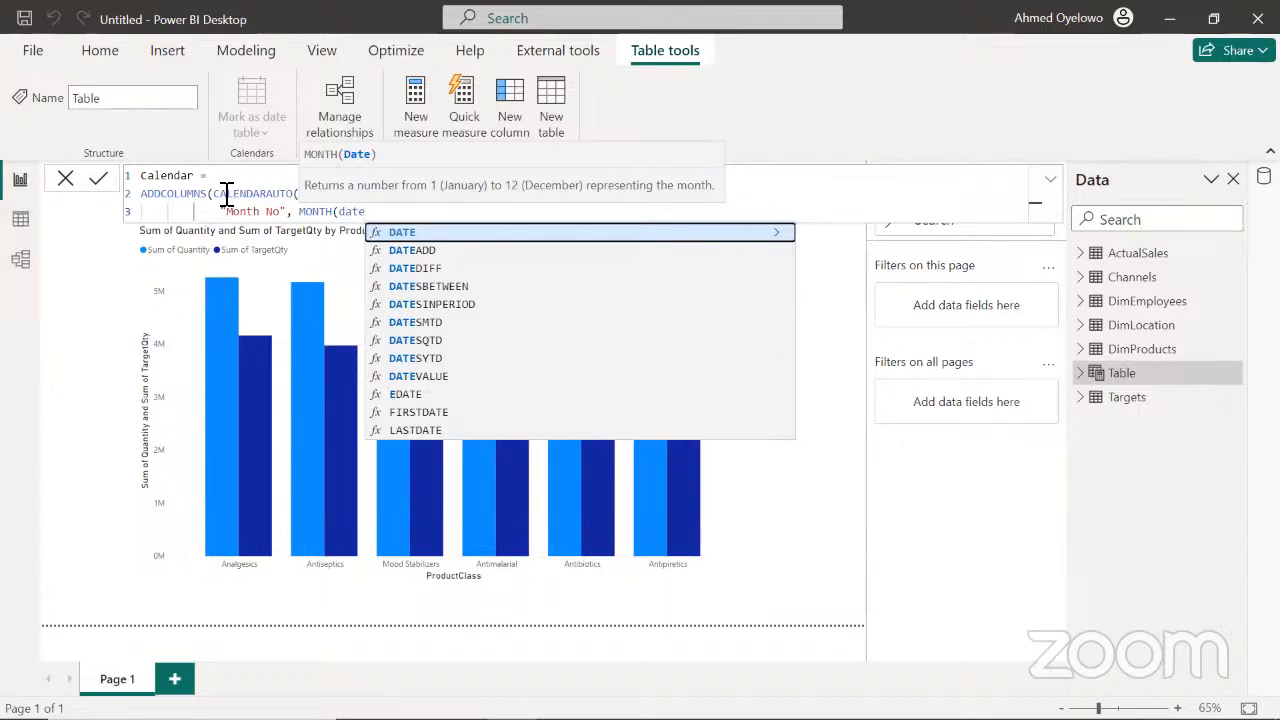
mouse_move(216, 193)
left_mouse_down()
mouse_move(310, 195)
mouse_move(220, 193)
left_mouse_up()
left_click(310, 194)
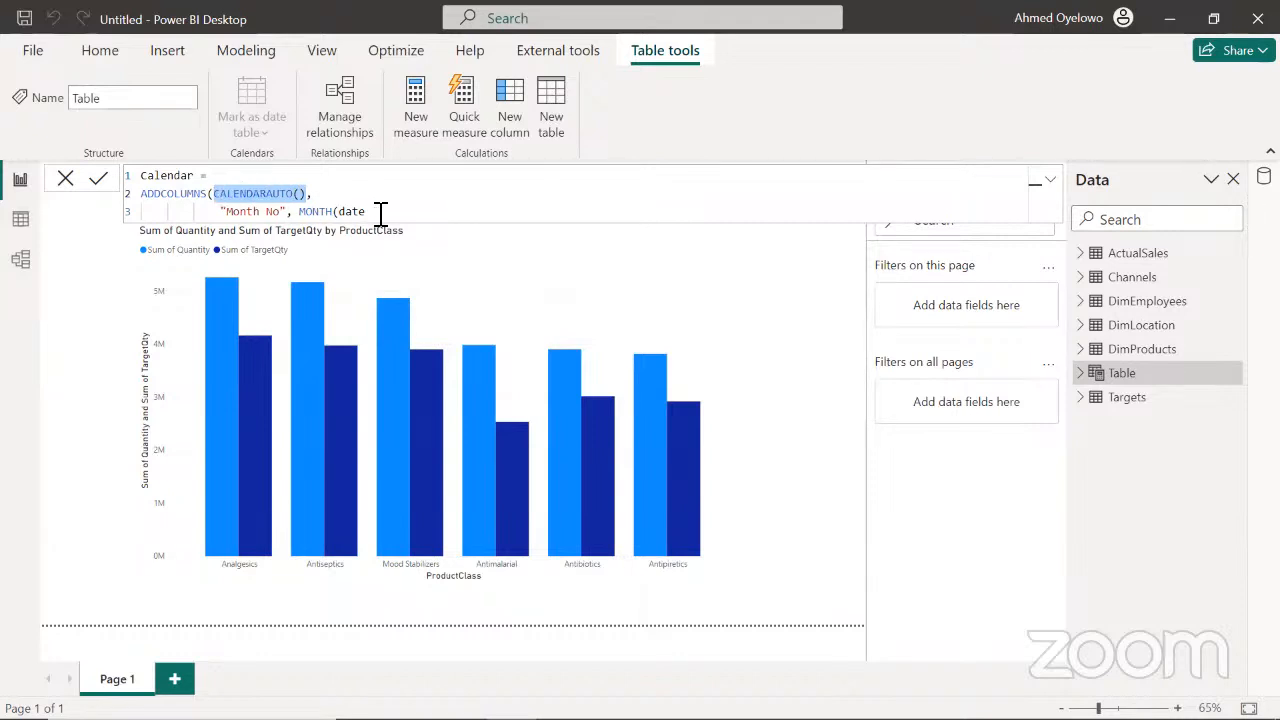
left_click(380, 212)
key("BackSpace")
key("BackSpace")
key("BackSpace")
key("BackSpace")
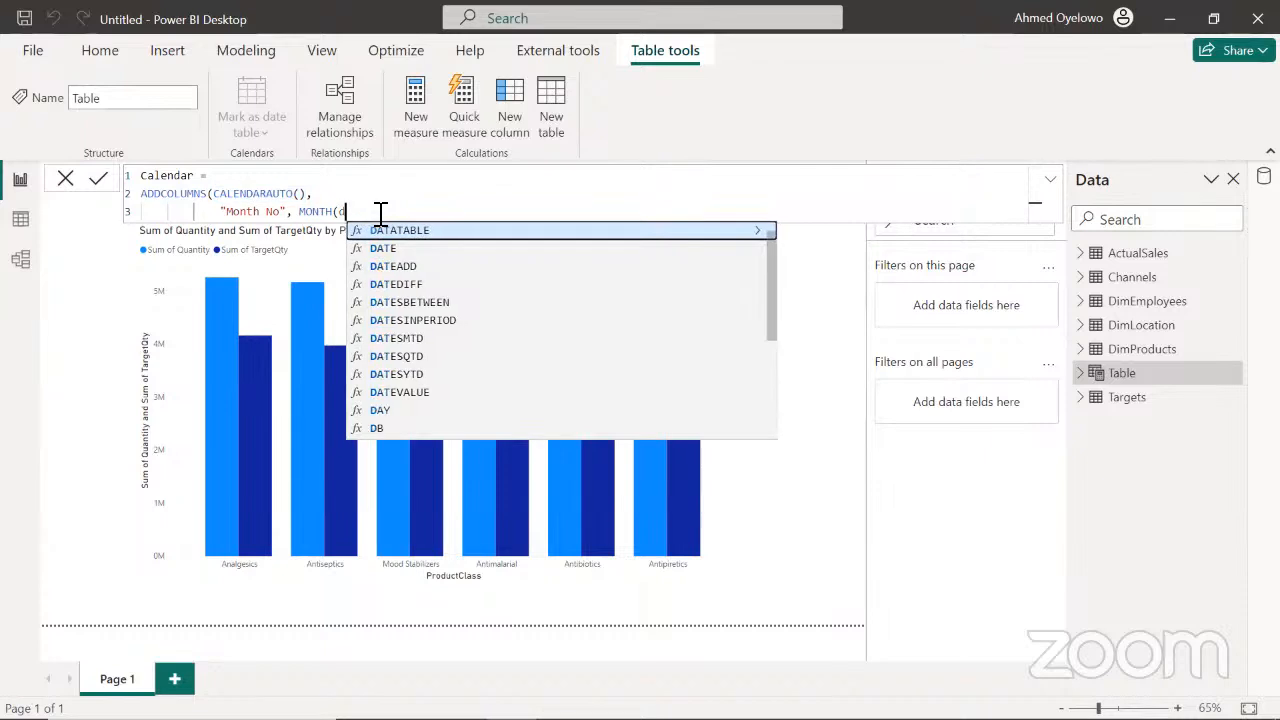
type("date")
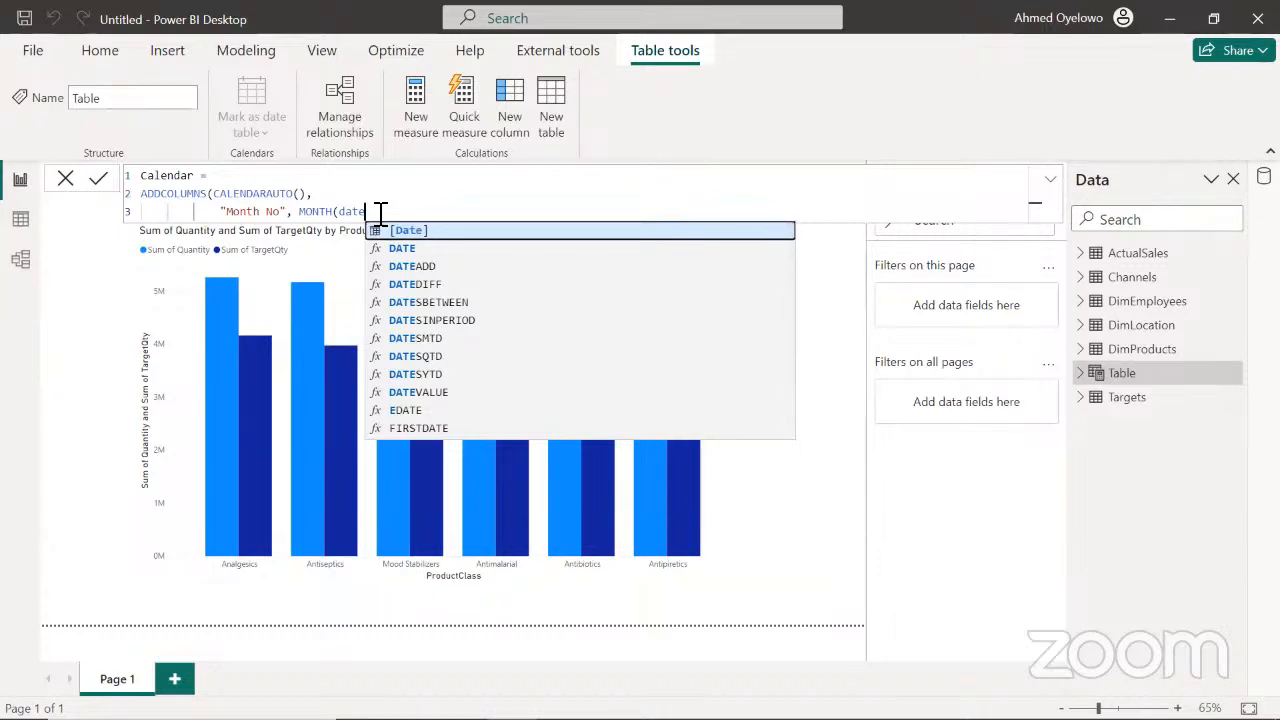
key("Tab")
type("),")
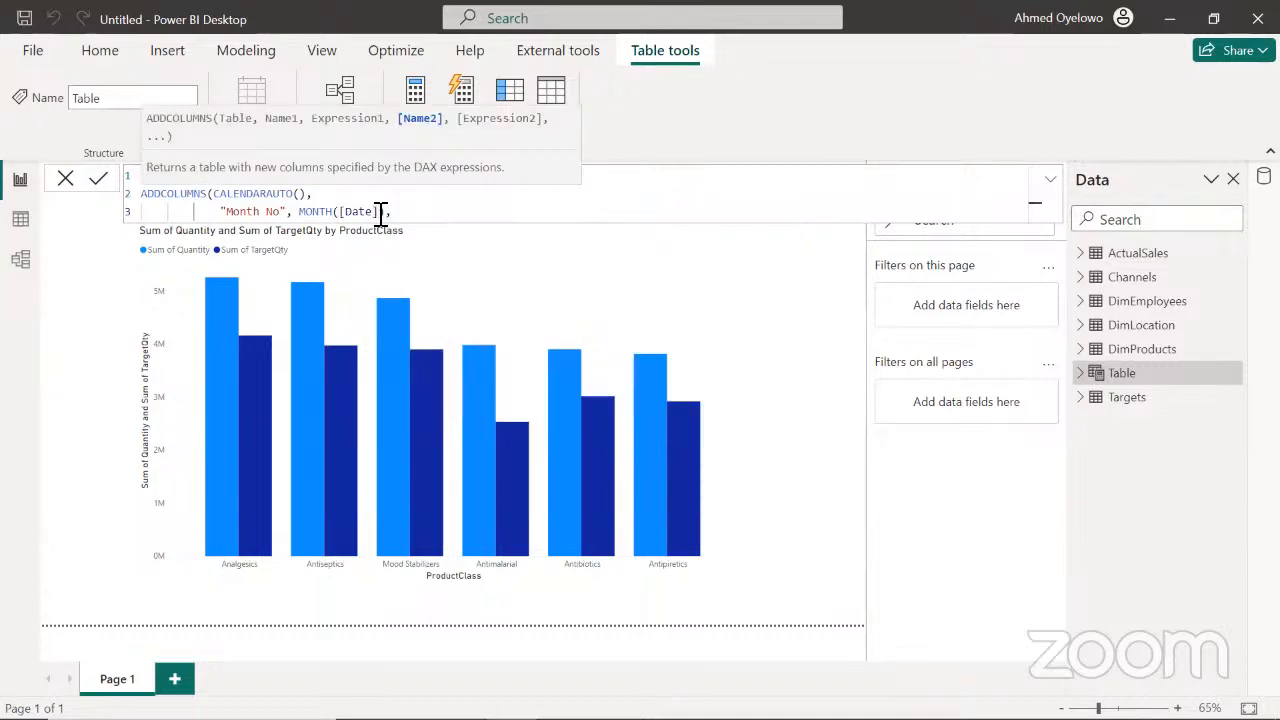
Add a "Month" column to the Calendar formula, defined as FORMAT([Date], "mmm")
key("shift+Return")
type("\"Mont")
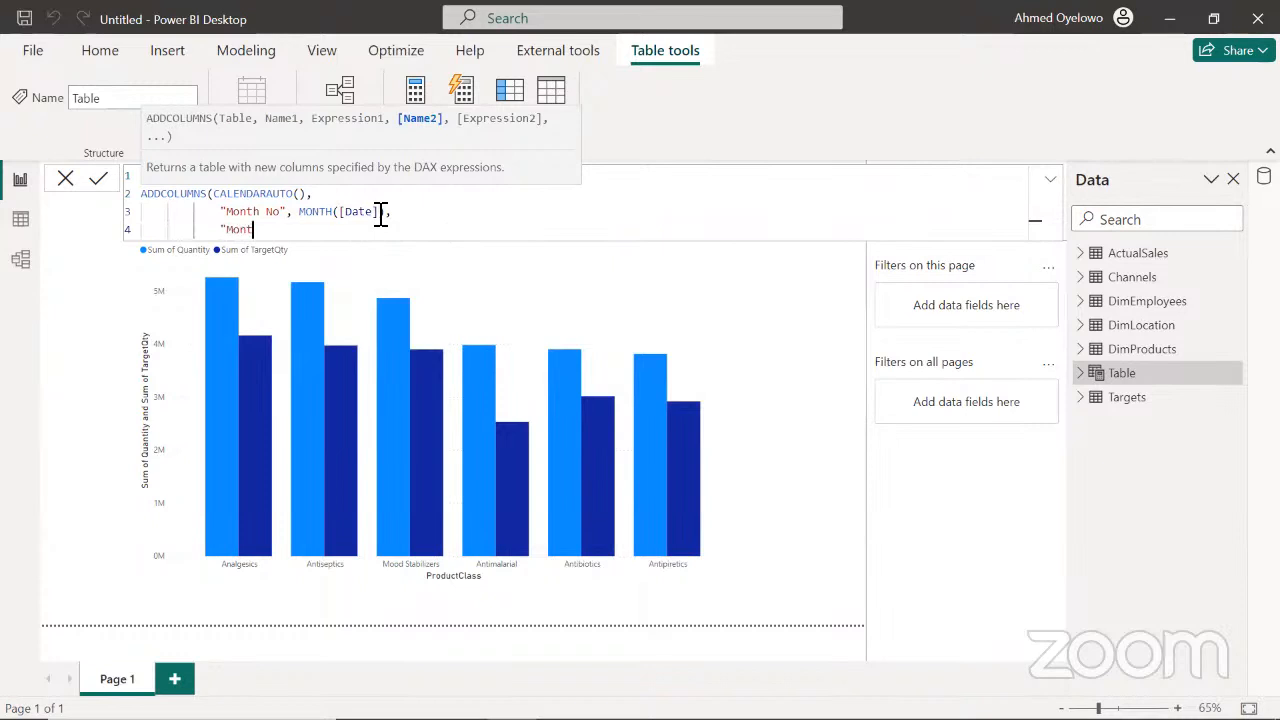
type("h Na")
key("BackSpace")
key("BackSpace")
key("BackSpace")
type("\",")
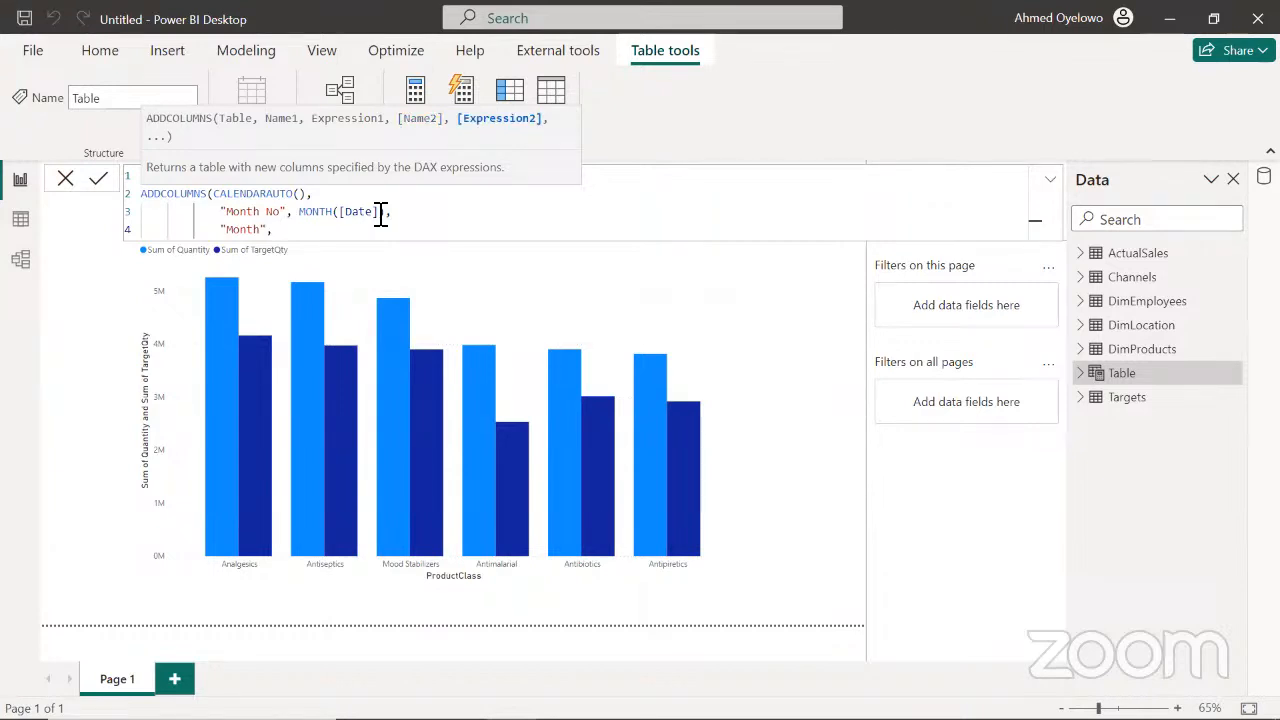
type(" FORMAT(")
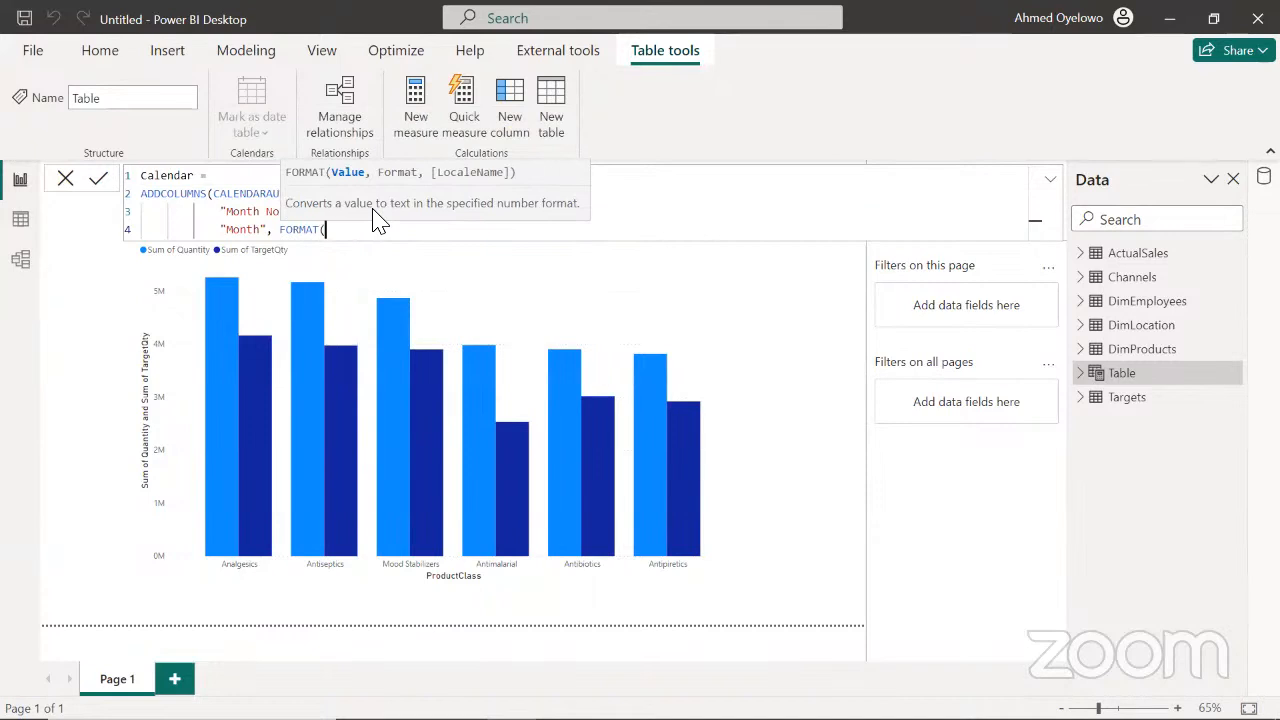
type("date")
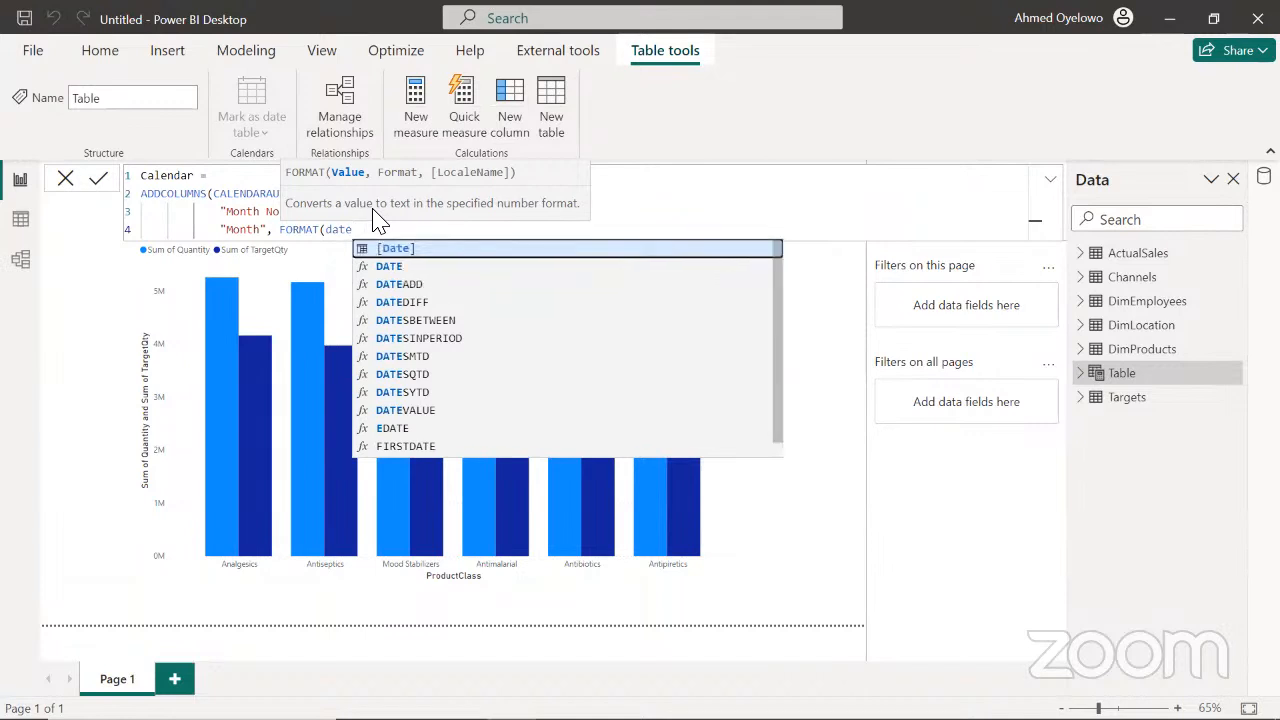
key("Tab")
type(", ")
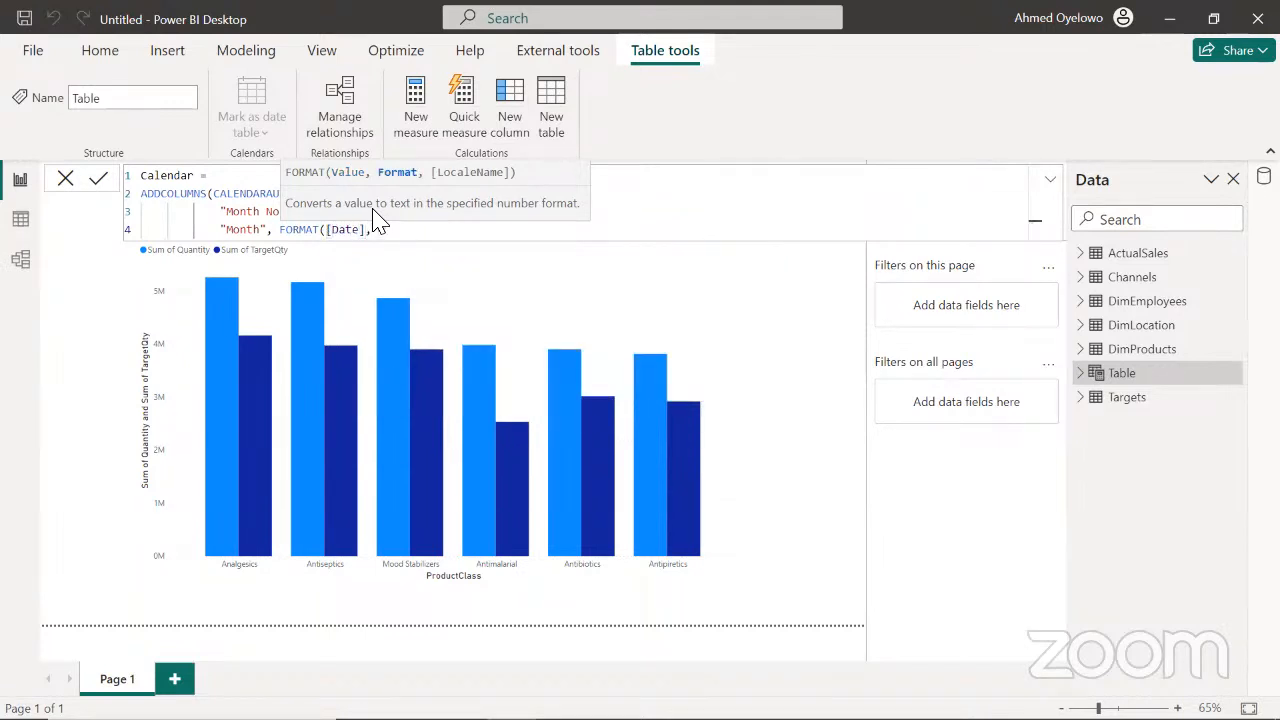
type("\"mmm\")")
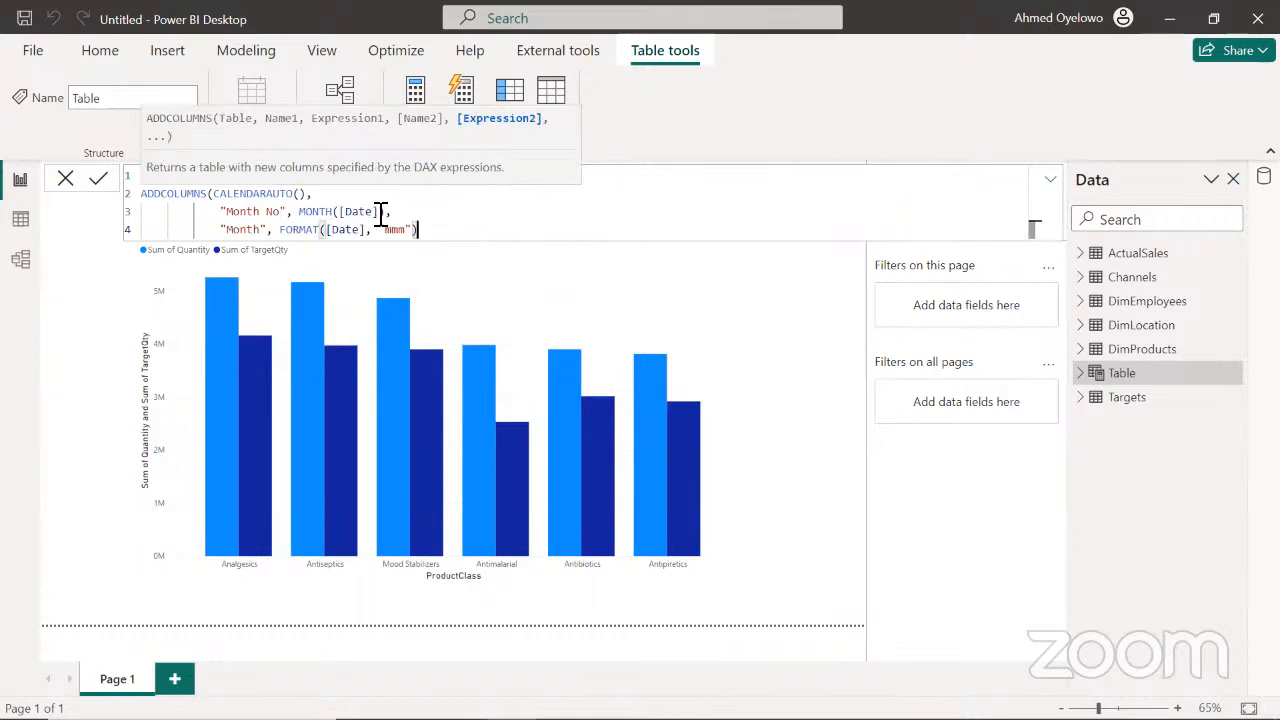
type(",")
Add a "Year" column defined as YEAR([Date]), close the ADDCOLUMNS expression, and commit the Calendar table
key("shift+Return")
type("\"Year")
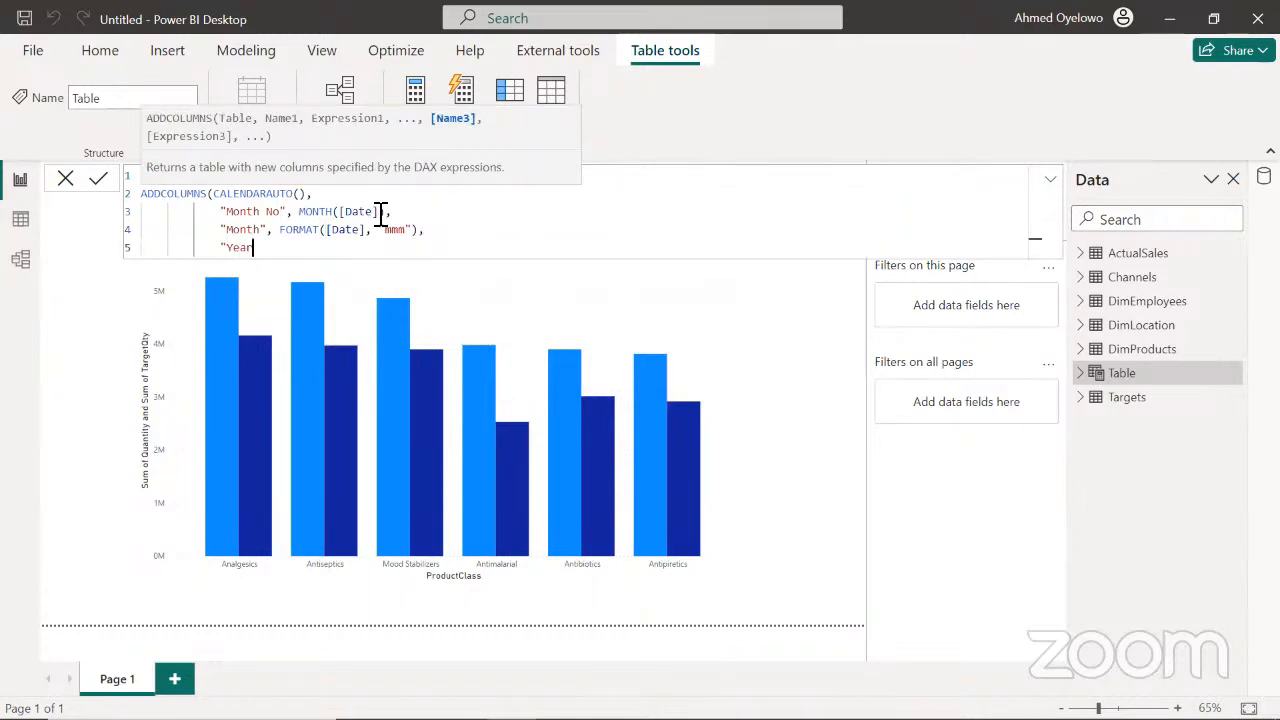
type("\", year")
key("Tab")
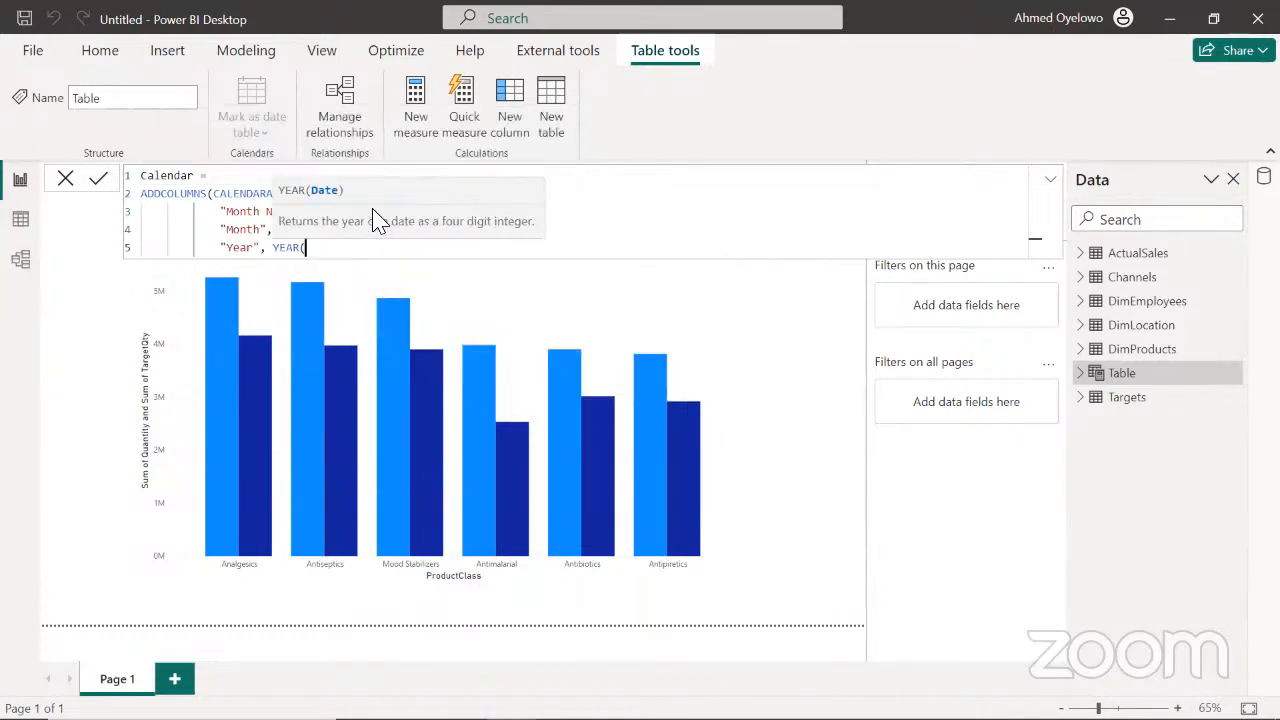
type("date")
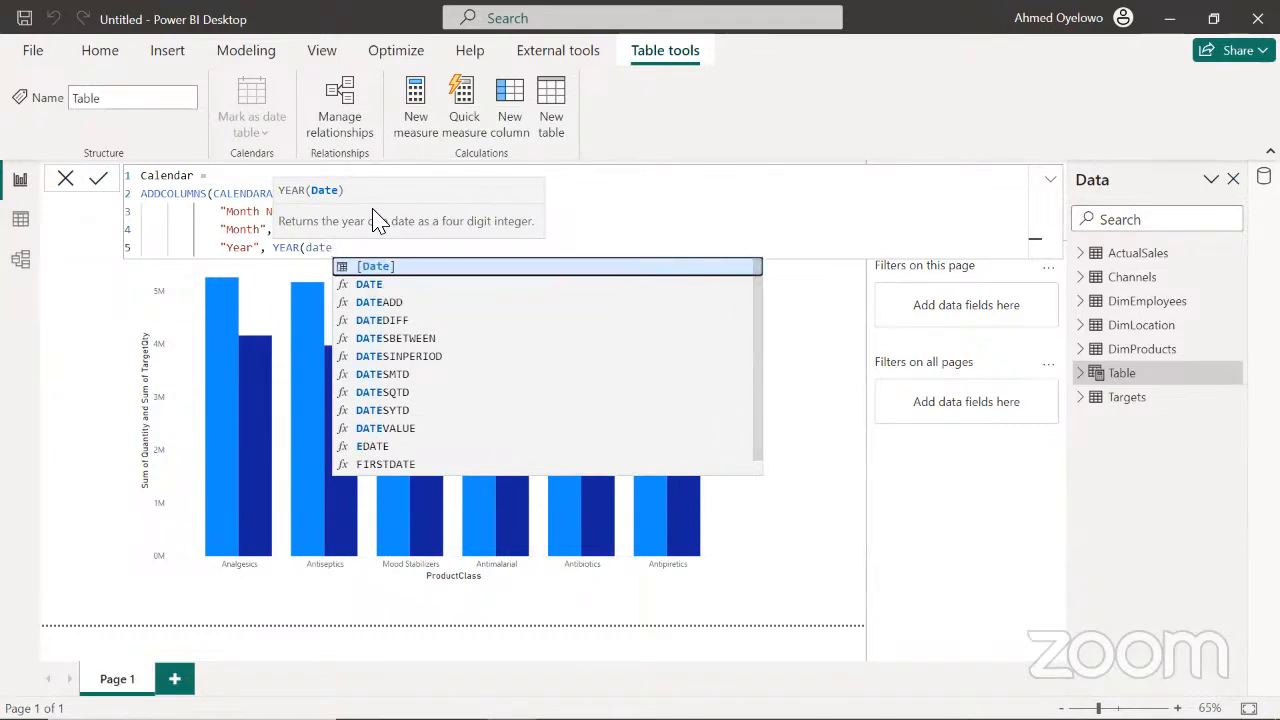
key("Tab")
type(")")
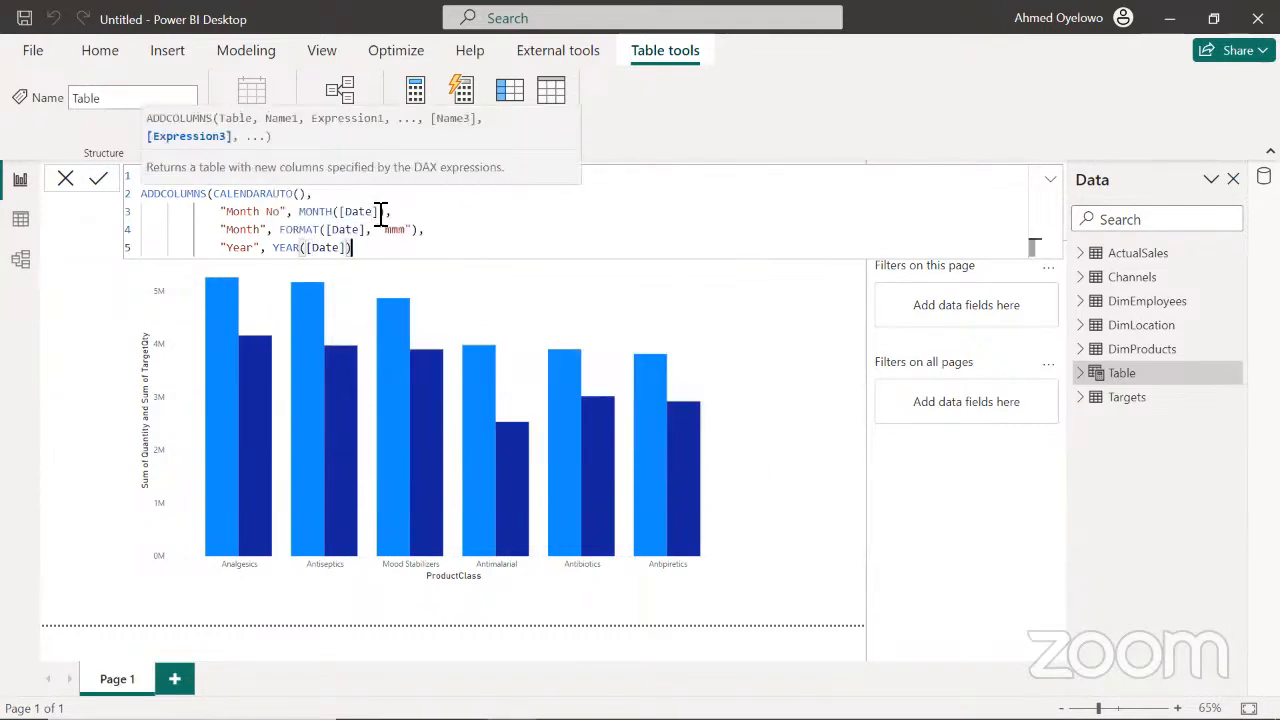
key("Return")
type(")")
key("Return")
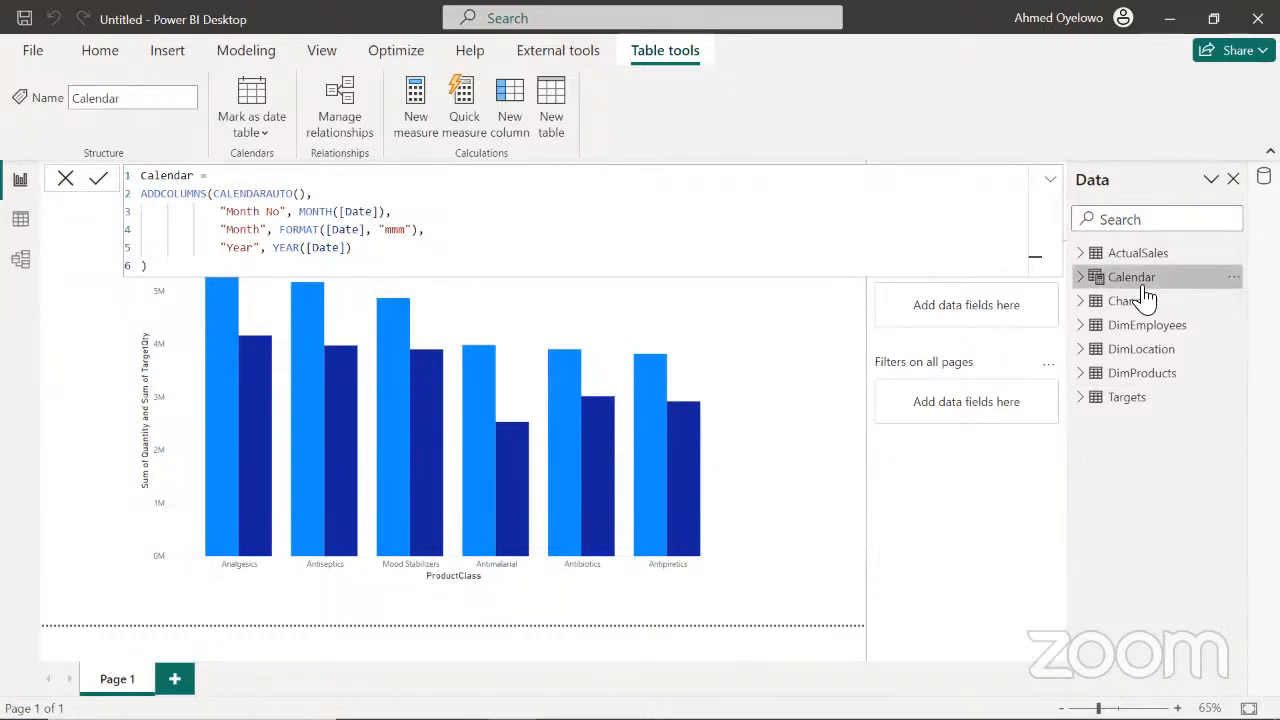
Mark the Calendar table as a date table using Date as its date column
left_click(250, 100)
left_click(300, 168)
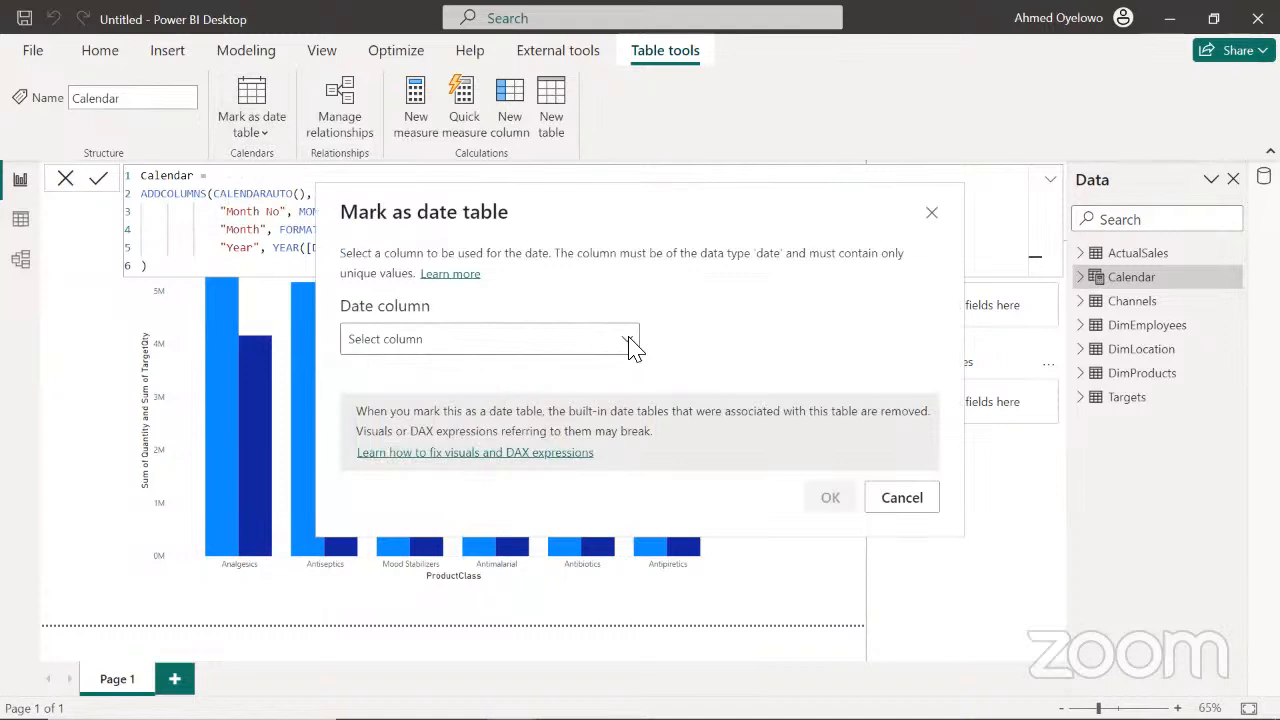
left_click(630, 340)
left_click(471, 403)
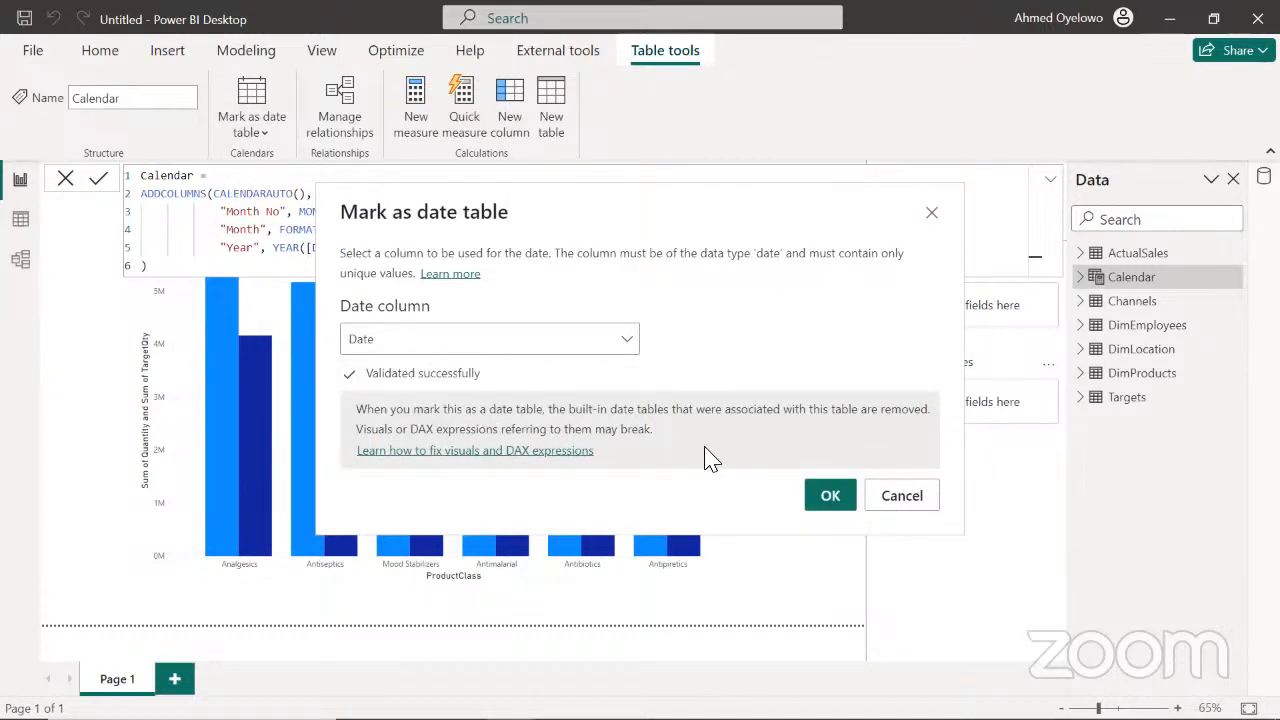
left_click(824, 502)
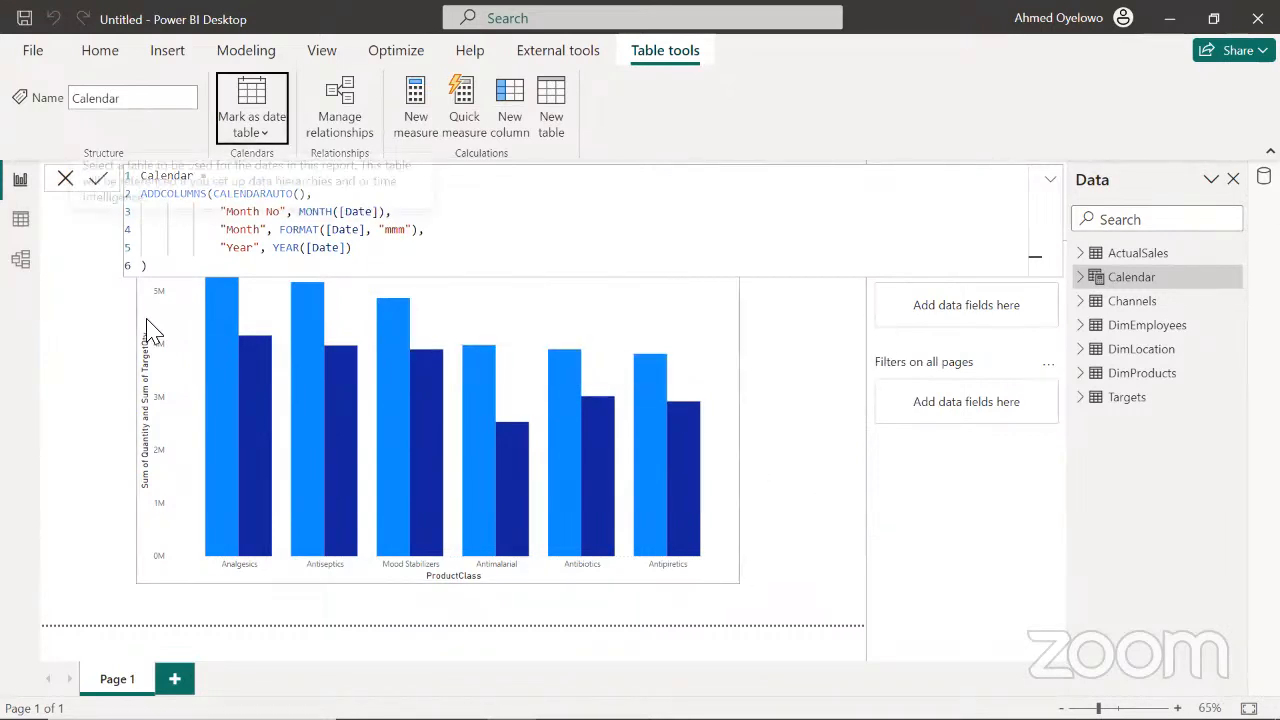
Open the model diagram and collapse the formula editor to reveal the Calendar table
left_click(20, 262)
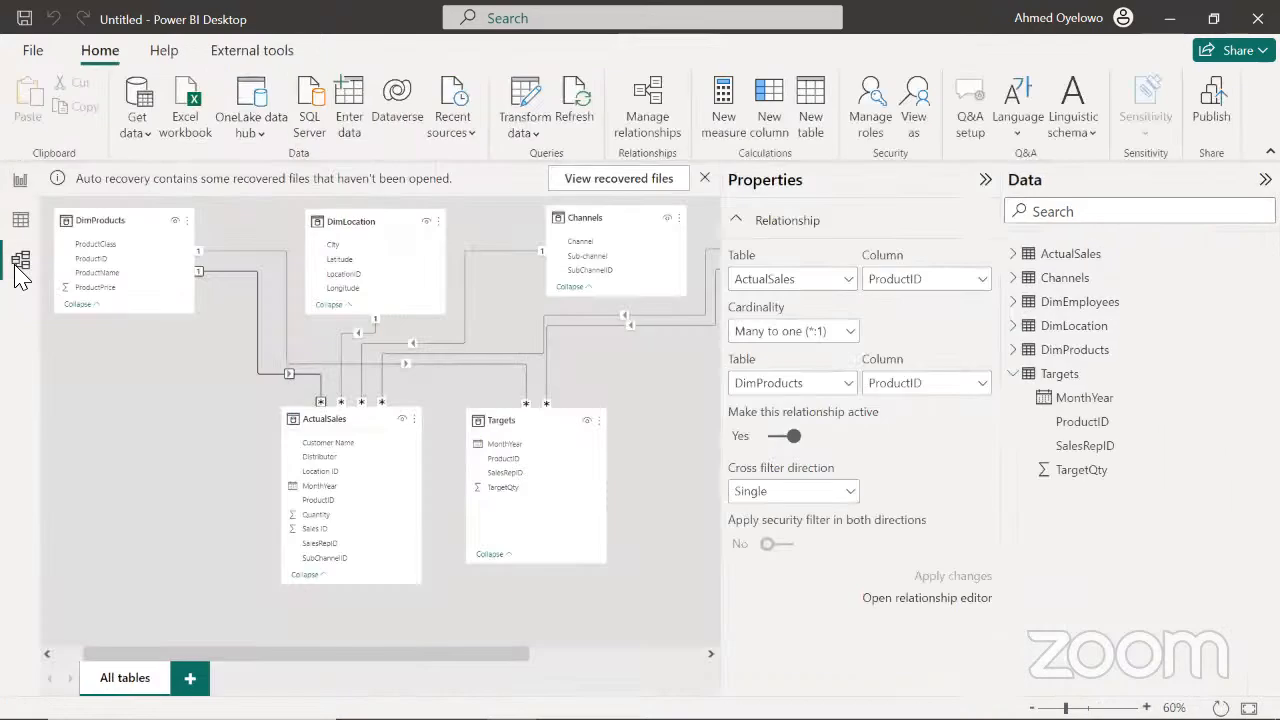
left_click(704, 180)
left_click(704, 180)
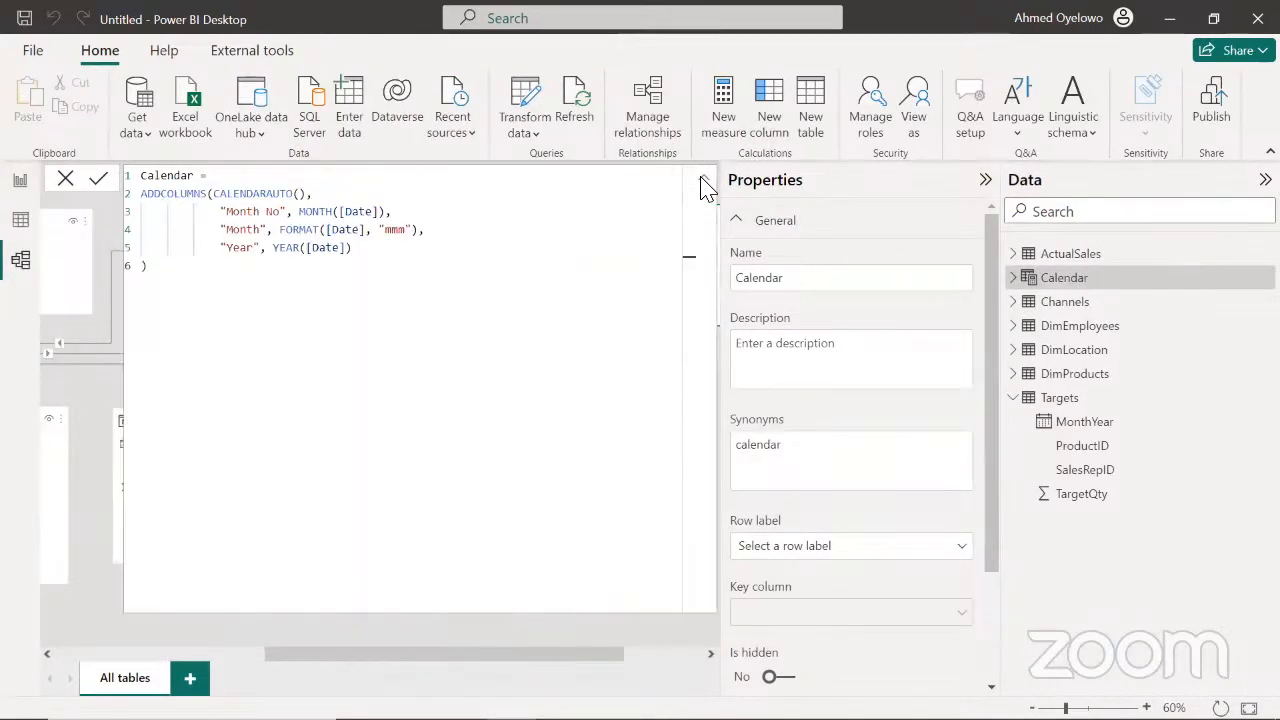
left_click(704, 180)
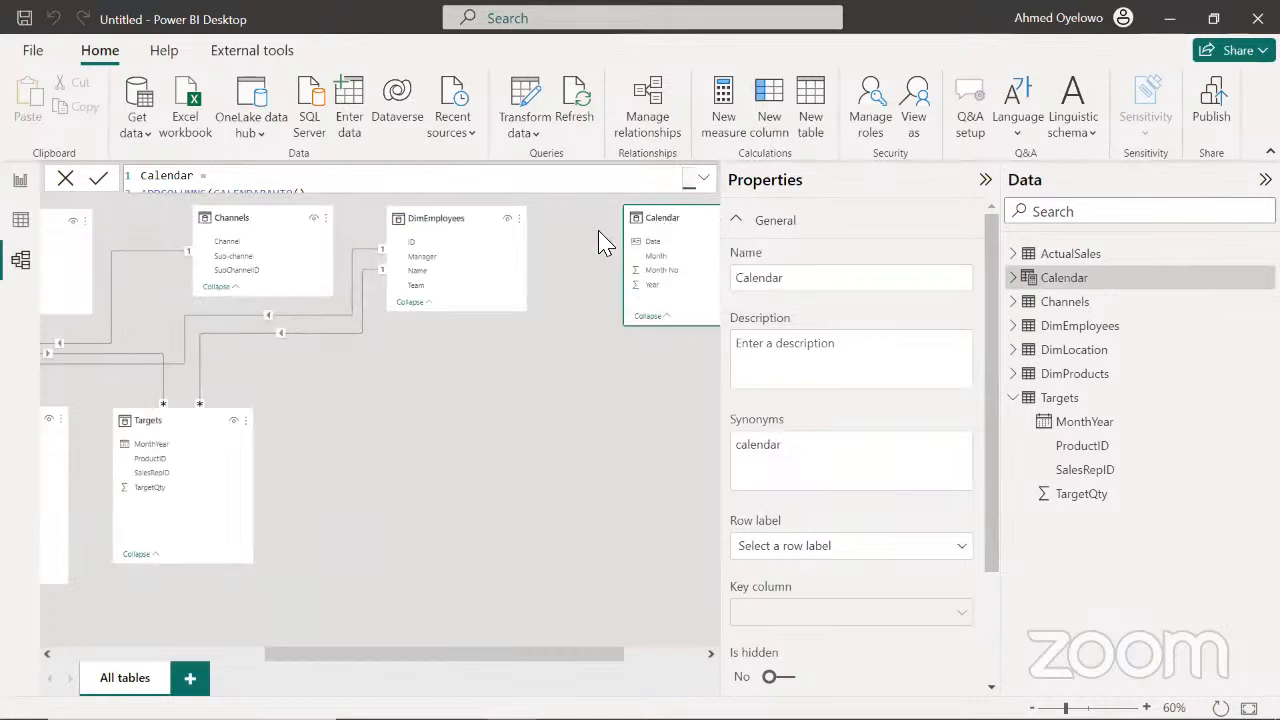
Relate the Calendar table's Date column to MonthYear in ActualSales and to MonthYear in Targets
left_click_drag(654, 220, 587, 230)
left_click_drag(600, 660, 521, 652)
left_click_drag(706, 253, 107, 485)
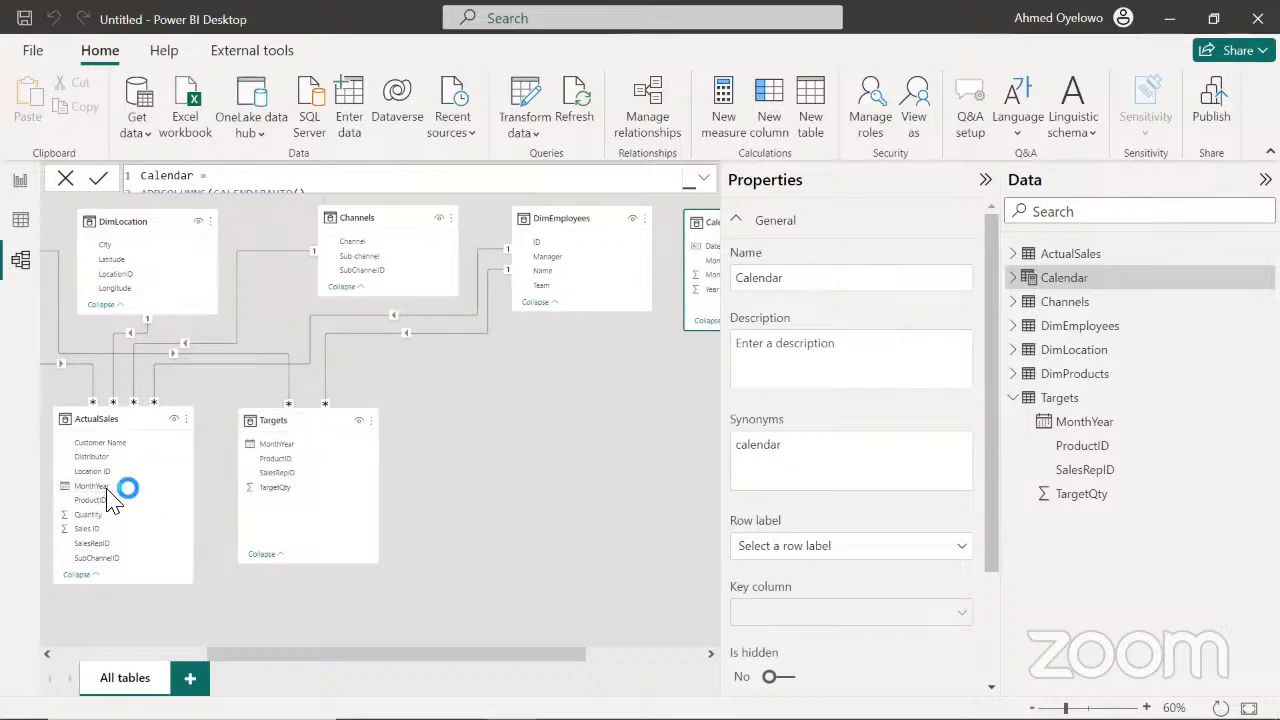
left_click_drag(434, 652, 521, 652)
left_click_drag(585, 250, 167, 442)
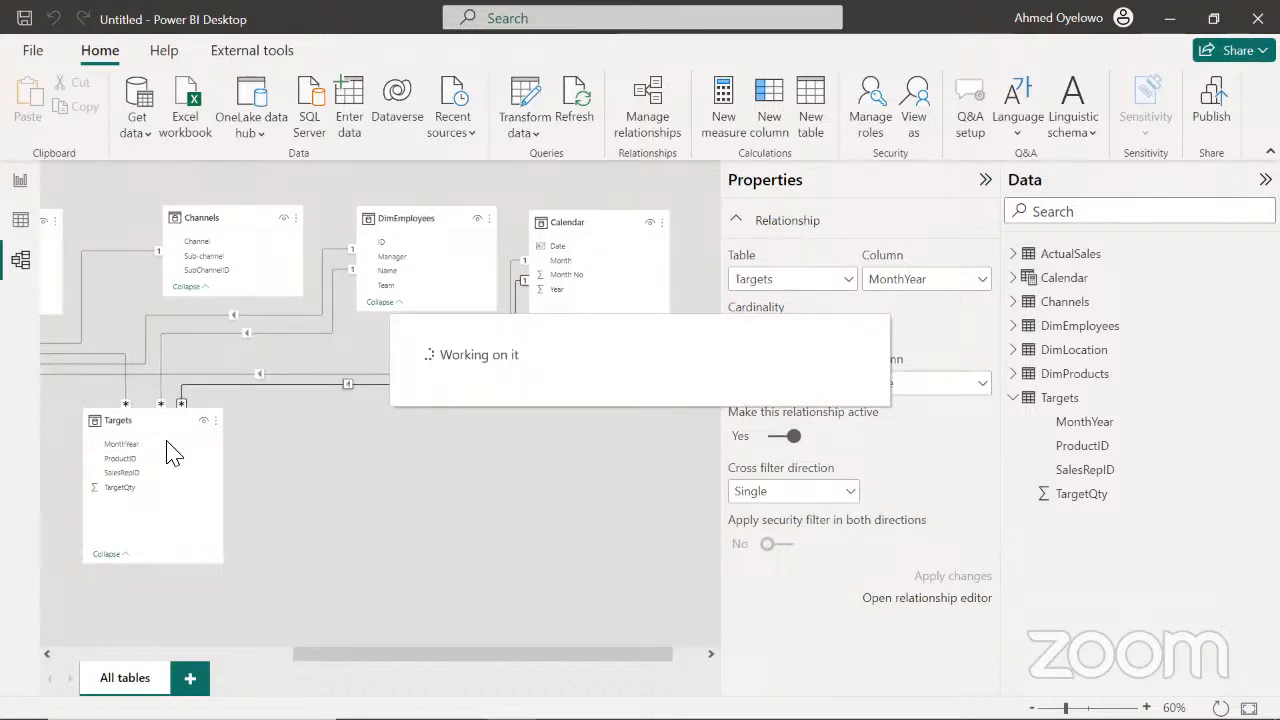
left_click_drag(508, 655, 270, 655)
Review the ProductClass chart in the report and inspect the ProductID, SalesRepID and MonthYear columns of the Targets table
left_click(20, 182)
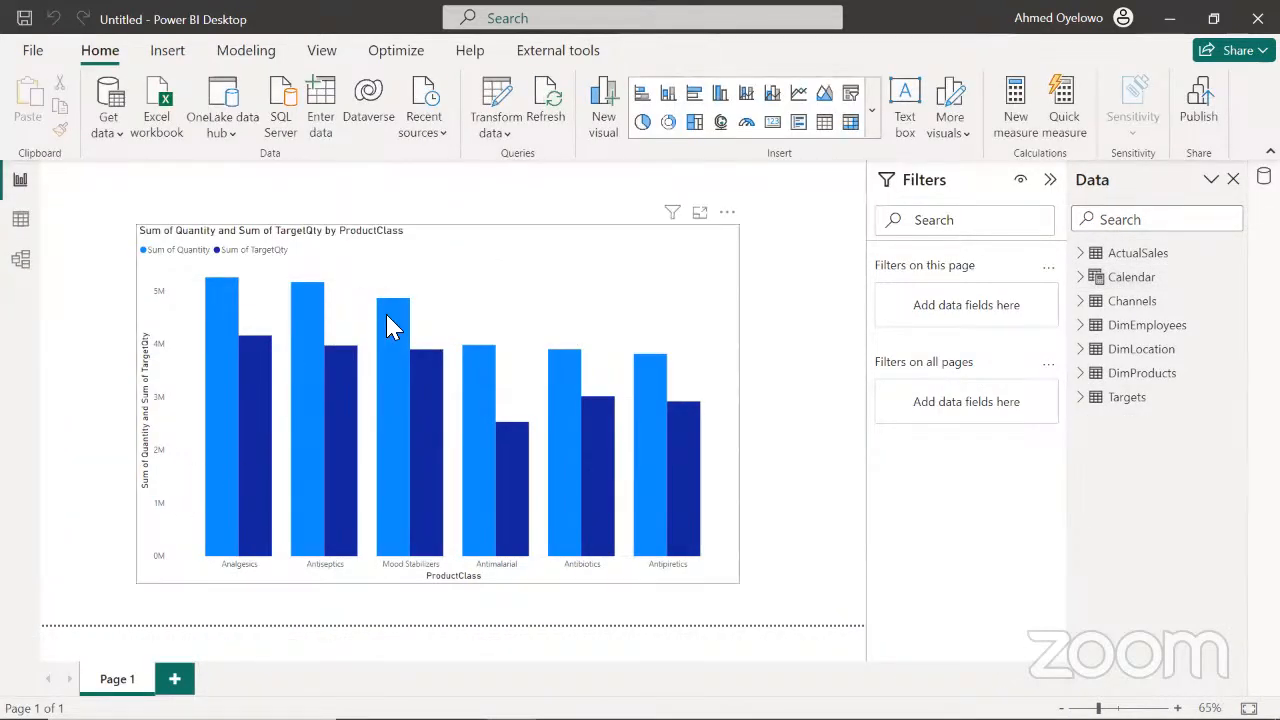
mouse_move(390, 327)
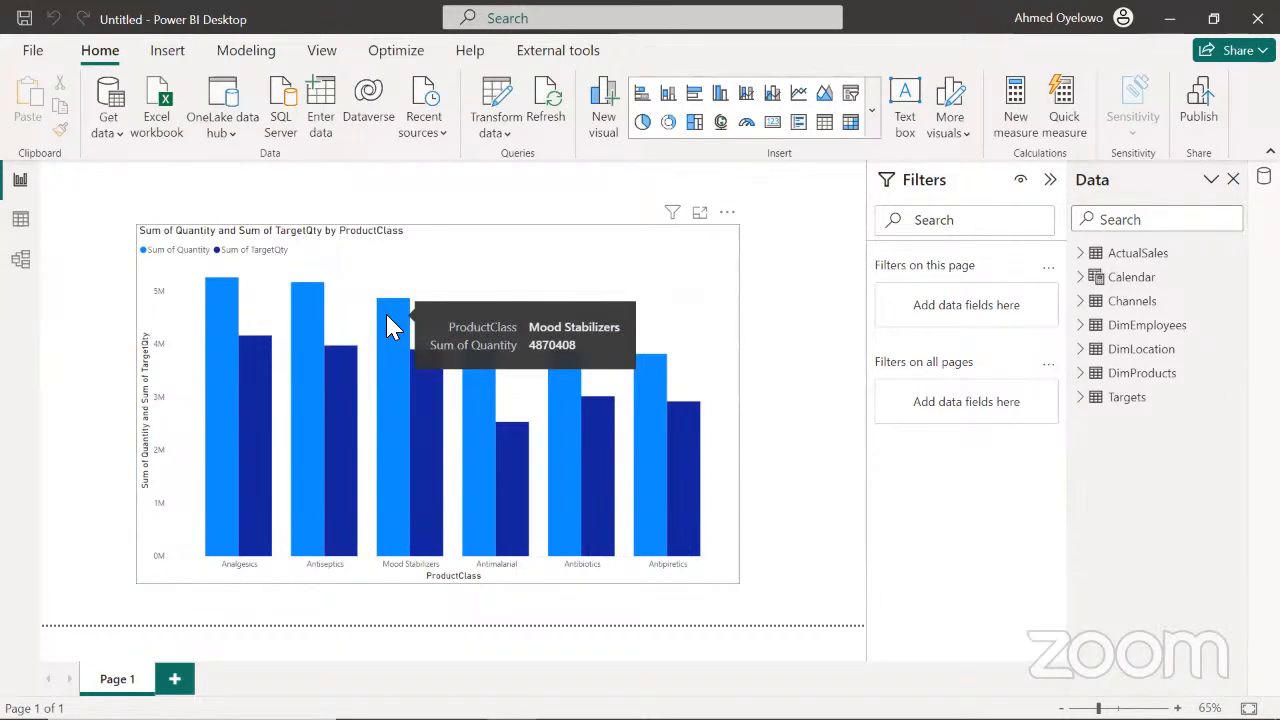
left_click(22, 222)
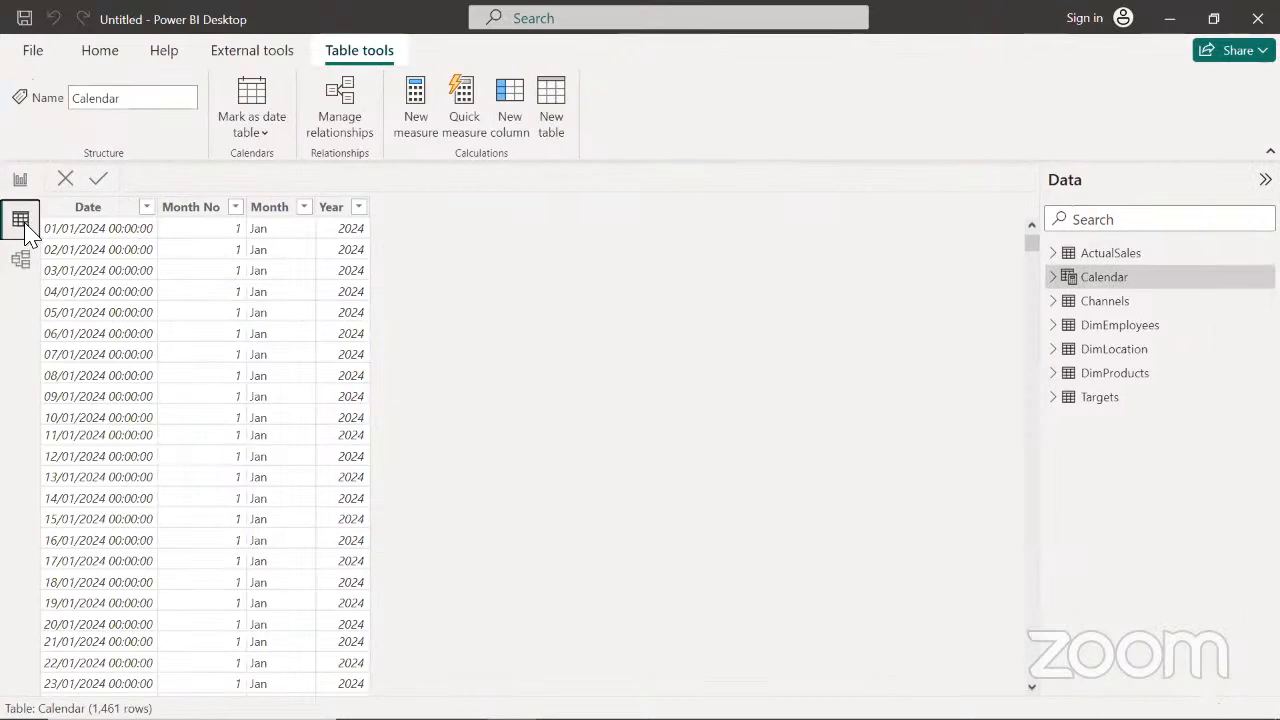
left_click(1101, 400)
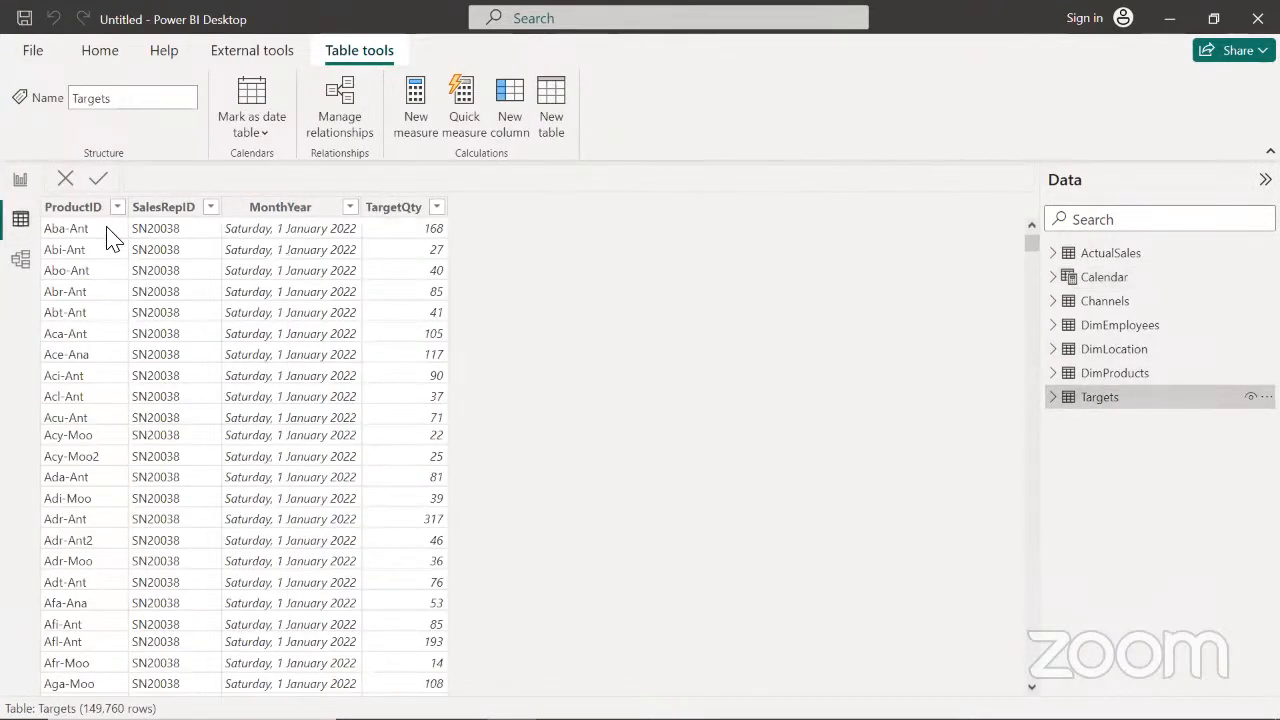
left_click(74, 212)
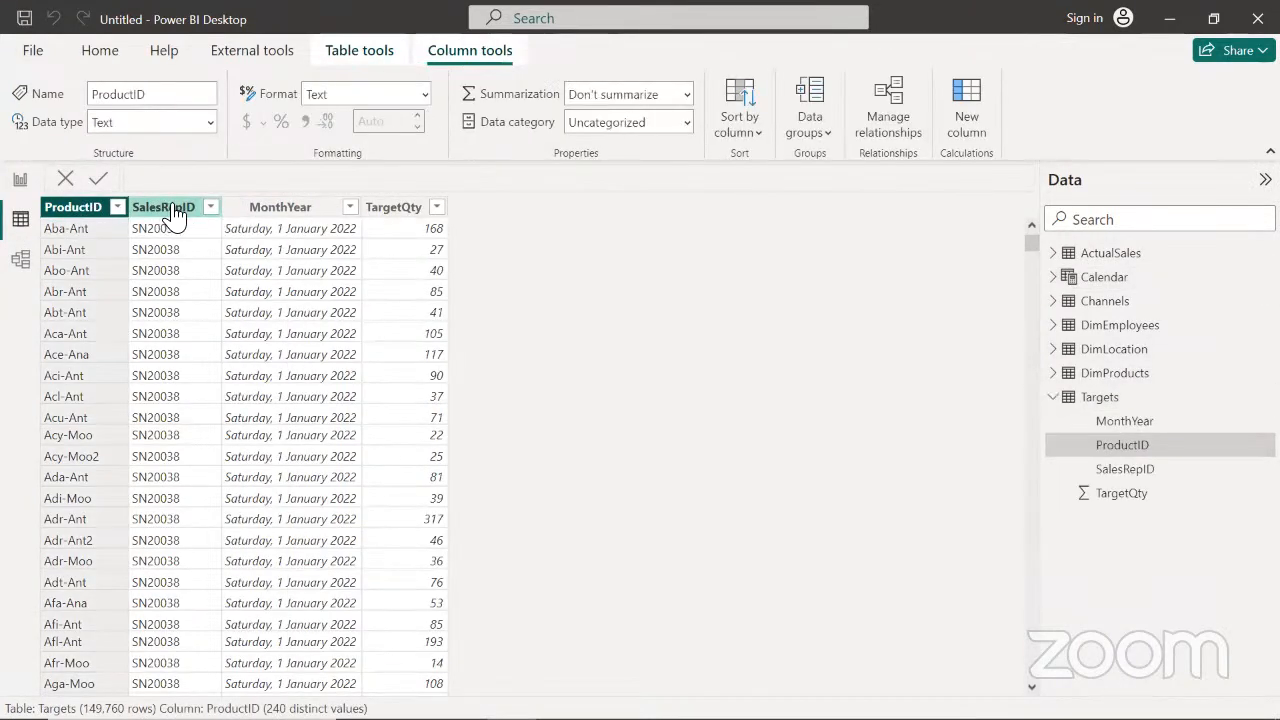
left_click(177, 208)
left_click(279, 208)
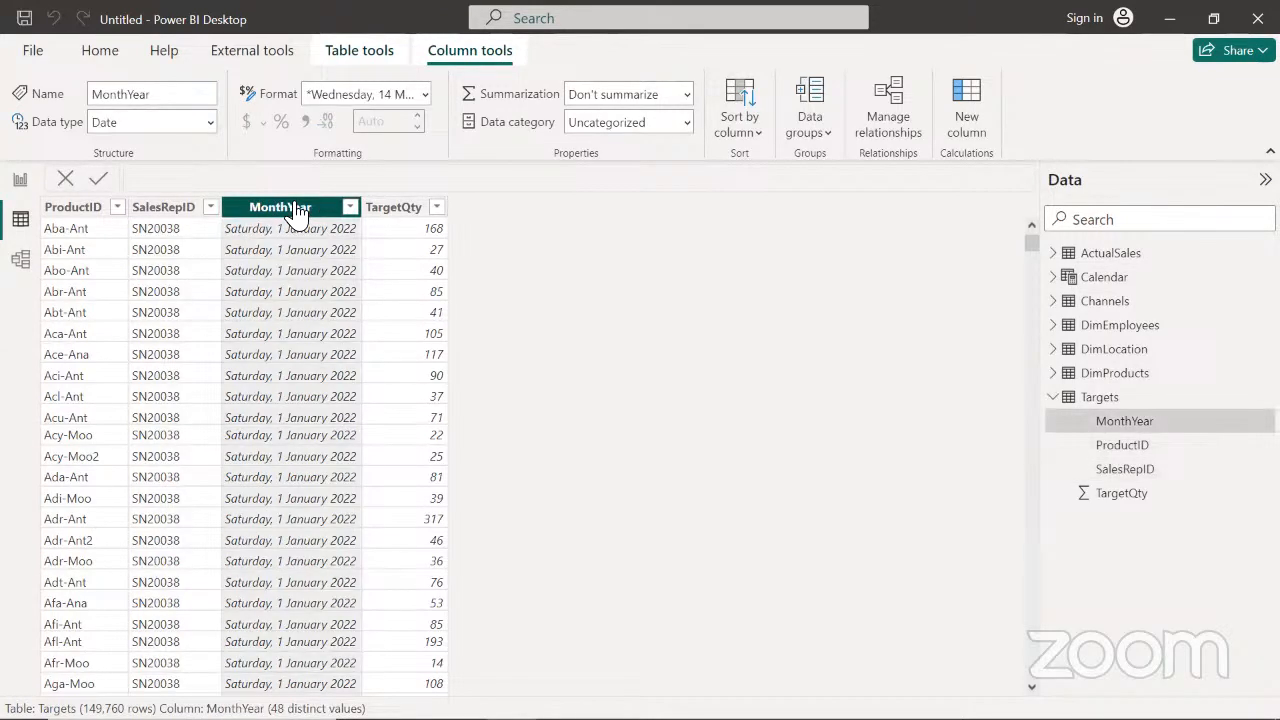
Return to the report and move the ProductClass chart closer to the upper-left corner of Page 1
left_click(21, 181)
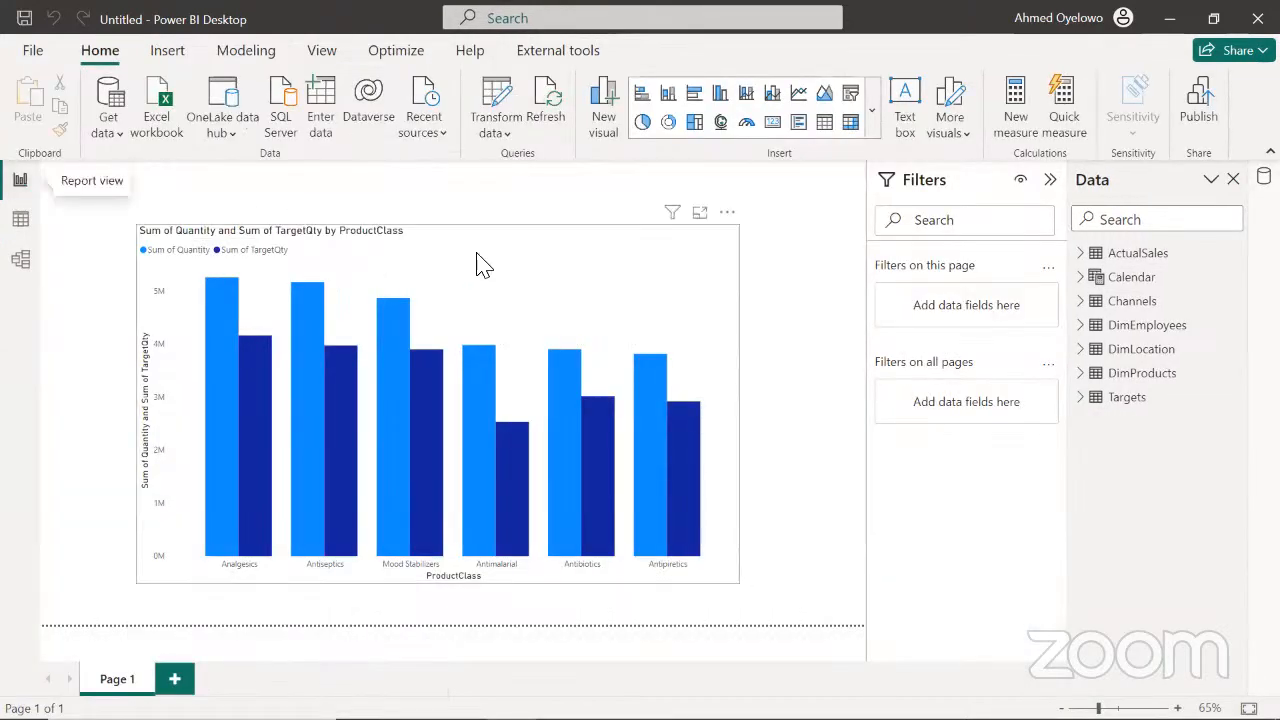
left_click_drag(514, 258, 477, 220)
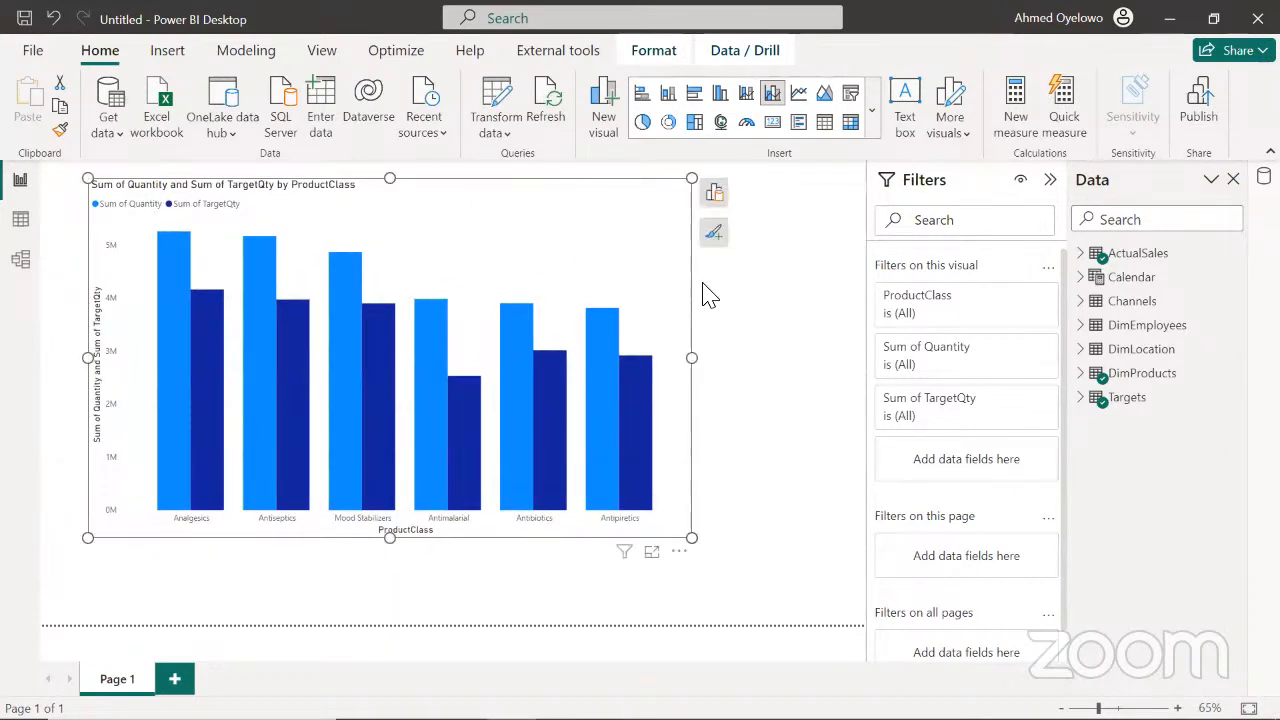
left_click(810, 321)
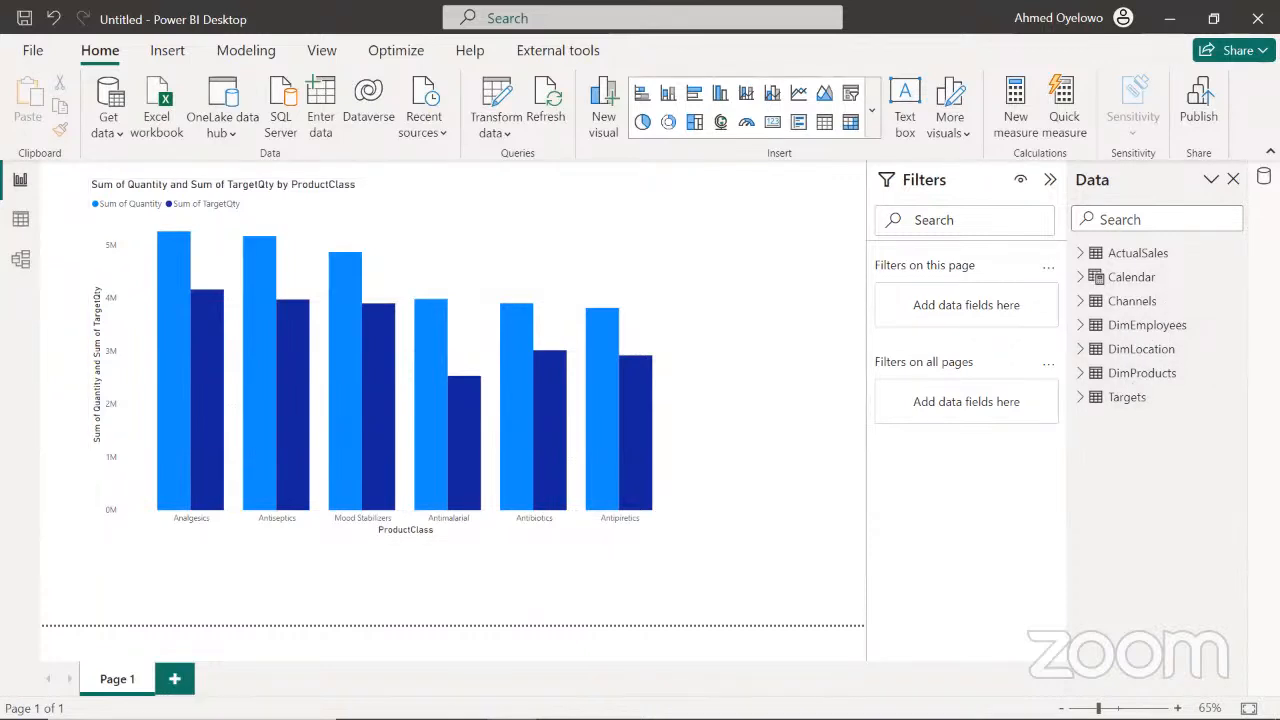
Add a new report page and place an enlarged line and clustered column chart on it
left_click(174, 679)
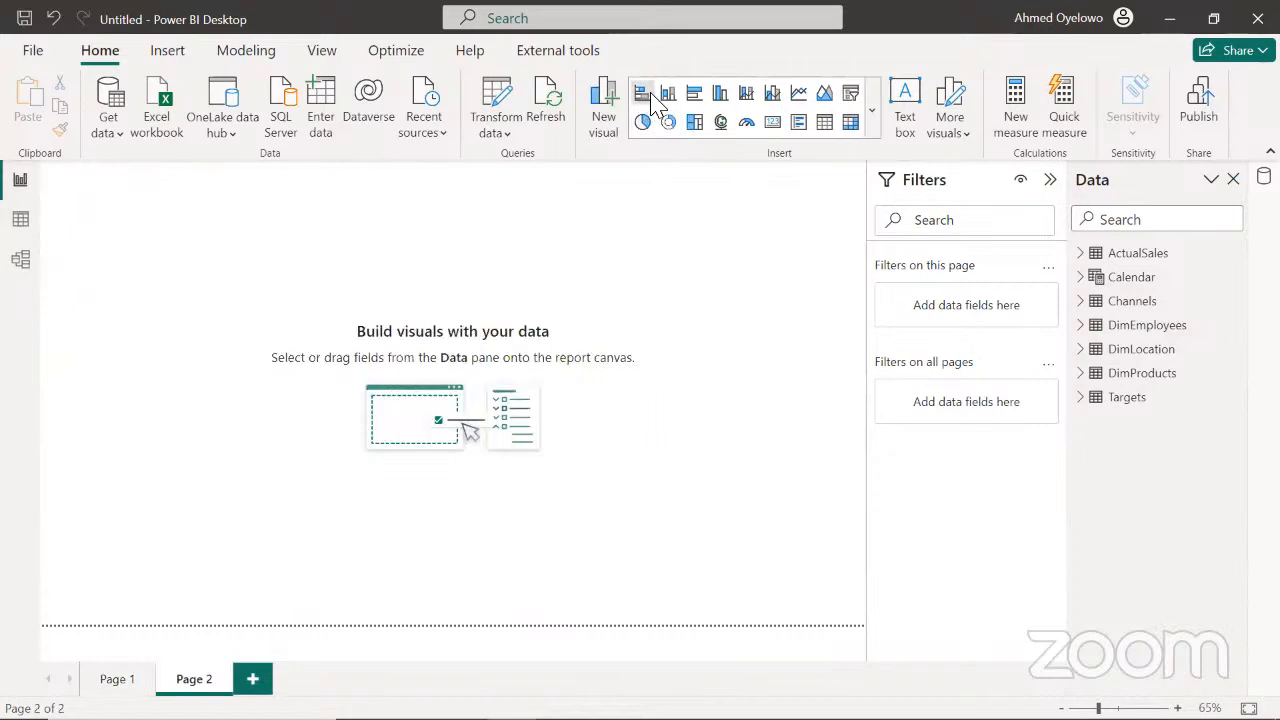
left_click(773, 94)
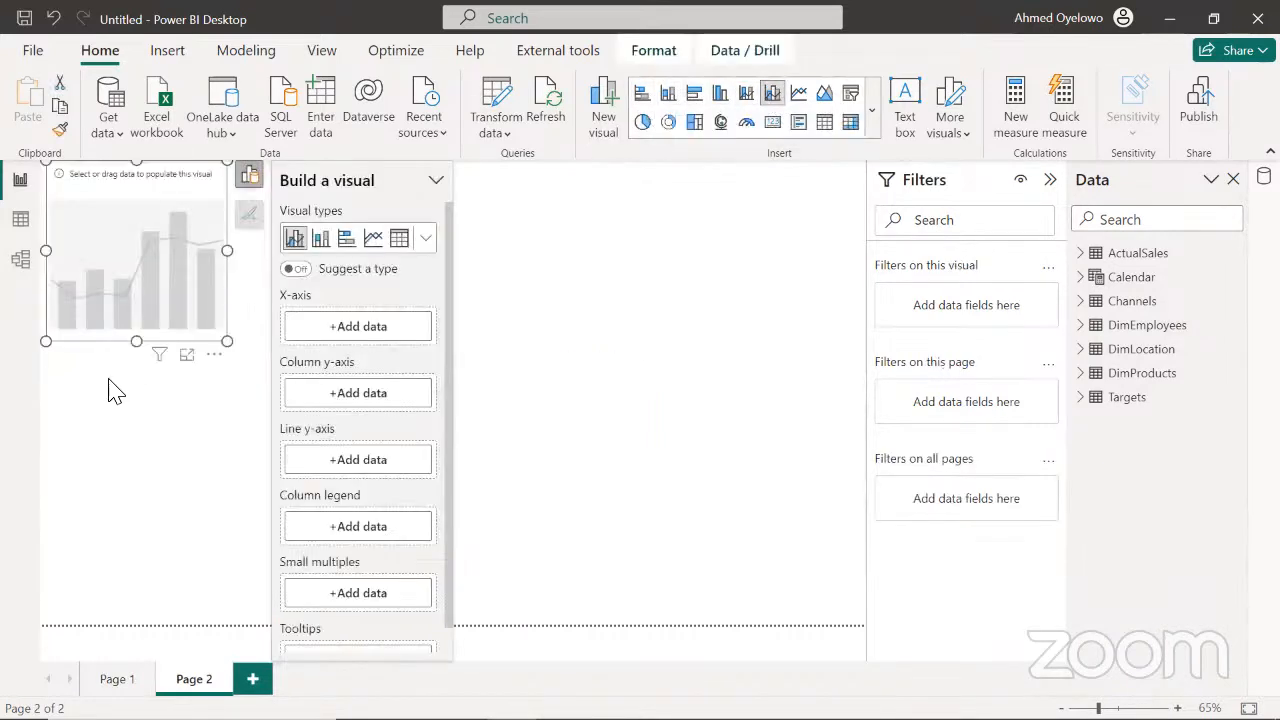
left_click_drag(229, 338, 562, 465)
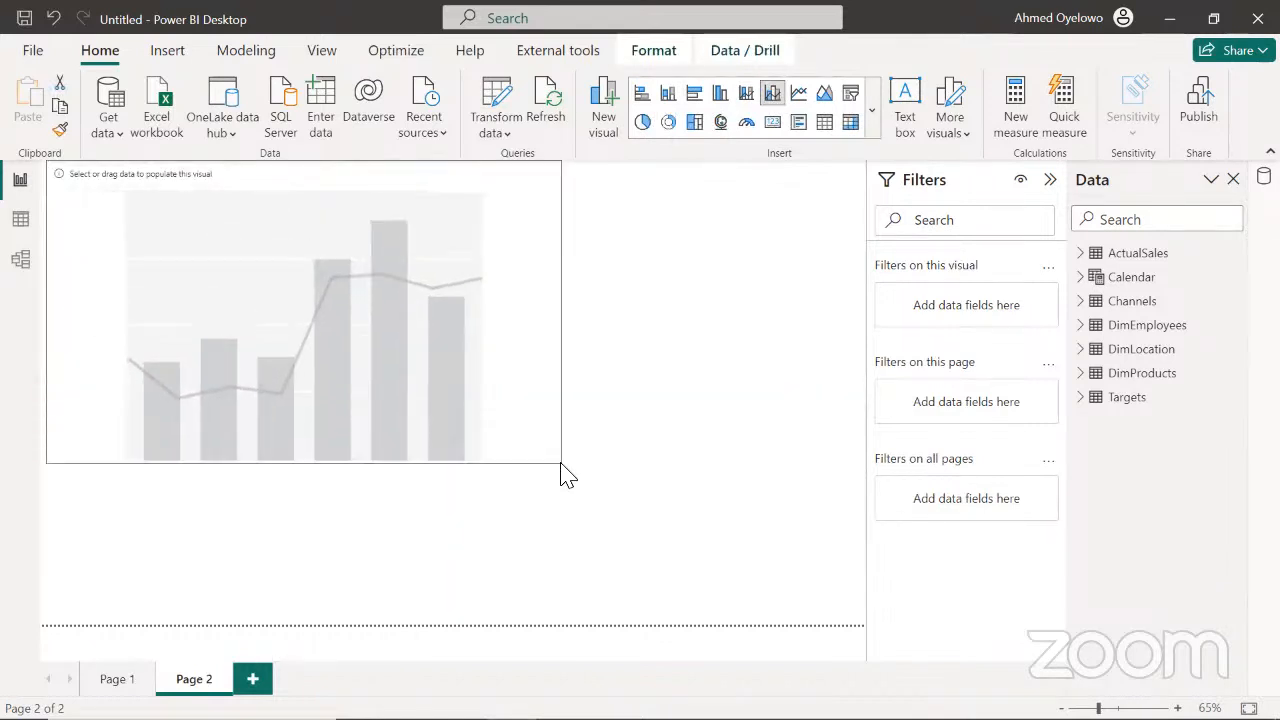
left_click_drag(405, 352, 505, 391)
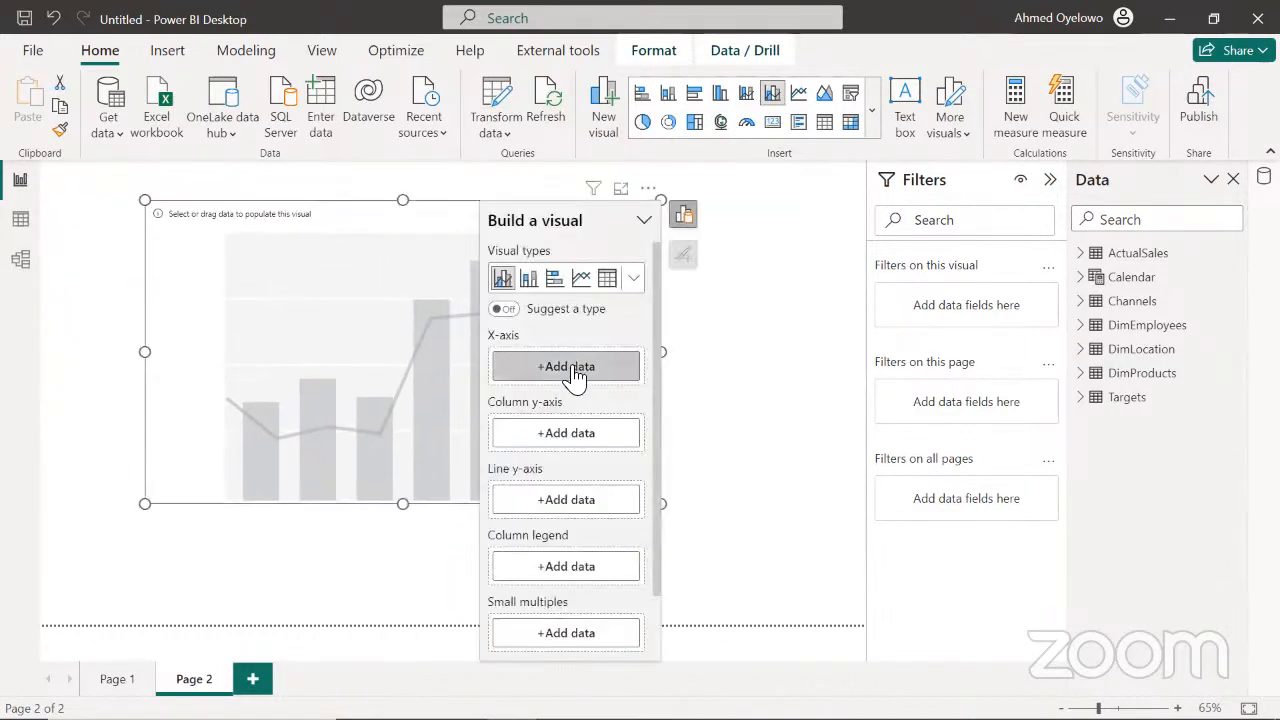
Put the Month field from the Calendar table on the new chart's x-axis
left_click(587, 372)
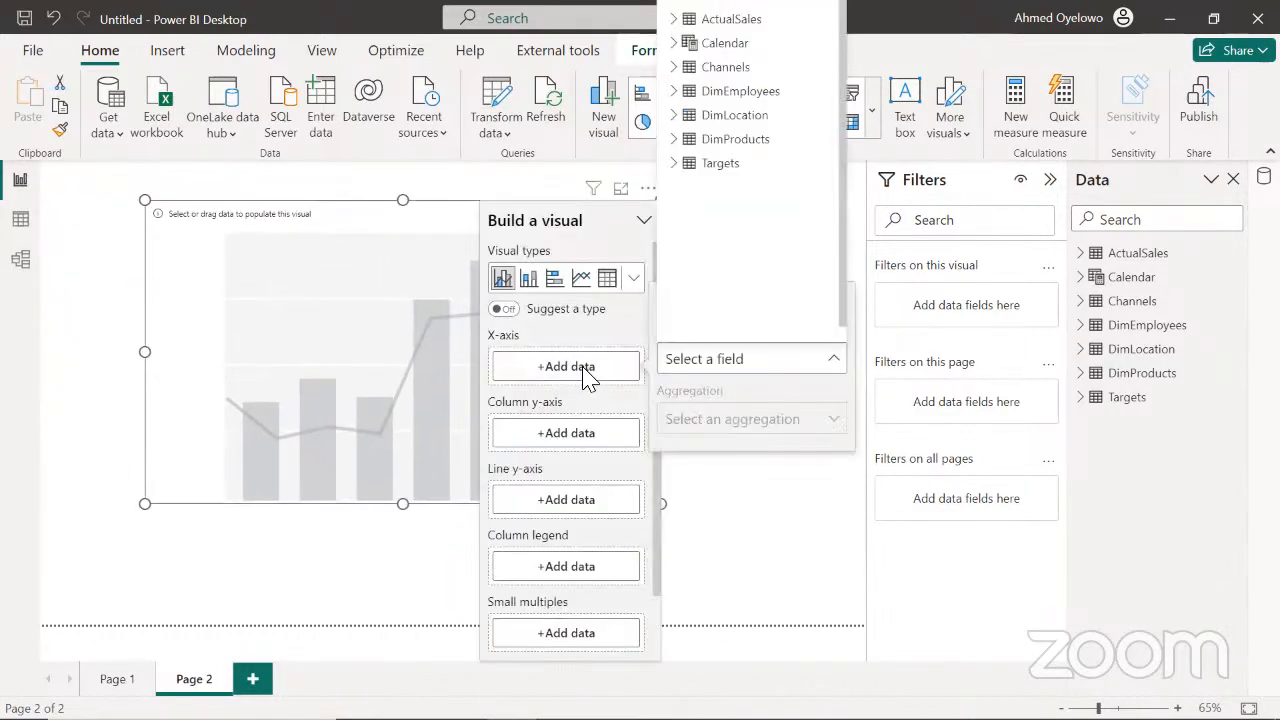
left_click(675, 45)
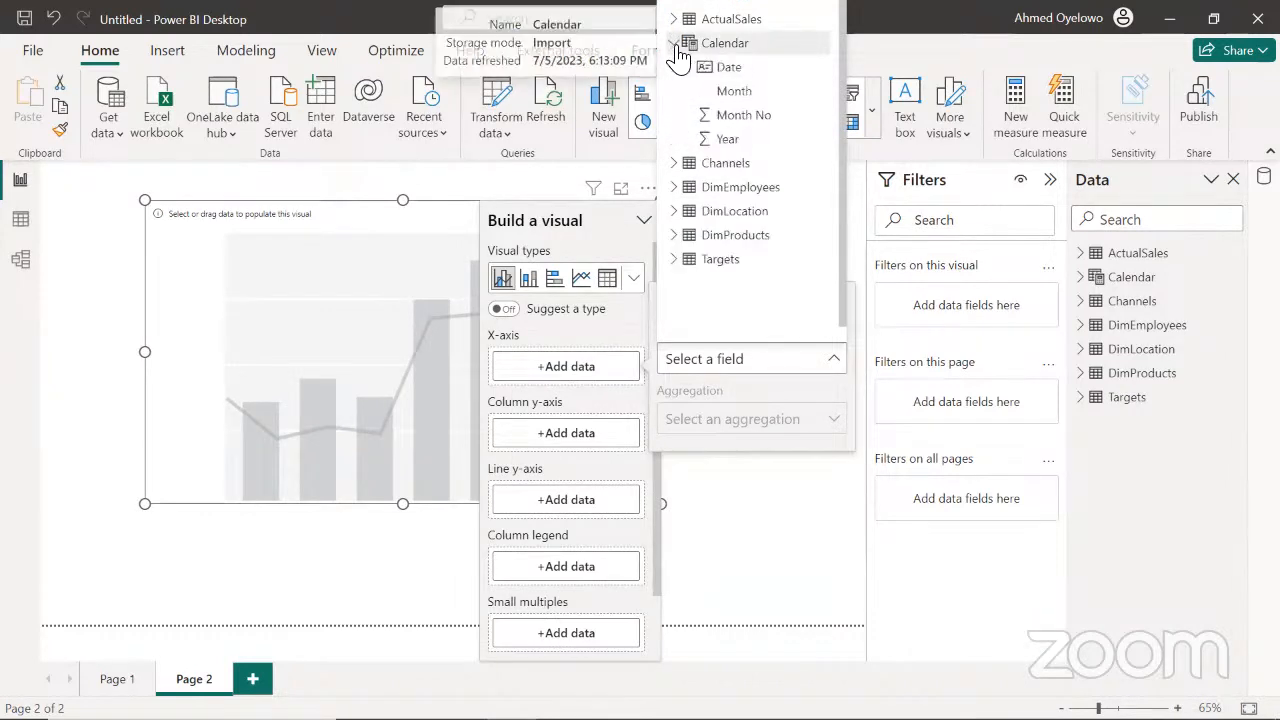
left_click(745, 96)
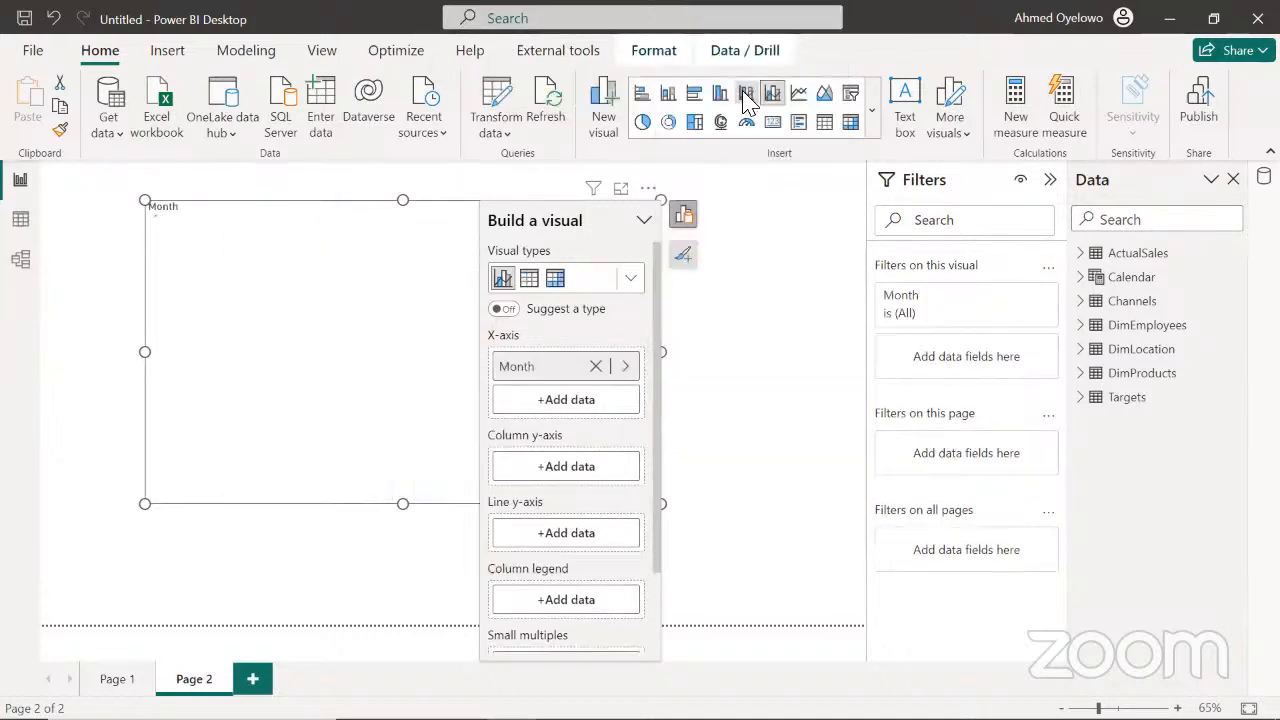
Reposition the Month chart on the page and enlarge it in width and height
left_click_drag(380, 264, 329, 270)
left_click_drag(610, 349, 703, 349)
left_click_drag(400, 330, 430, 336)
left_click_drag(430, 510, 433, 543)
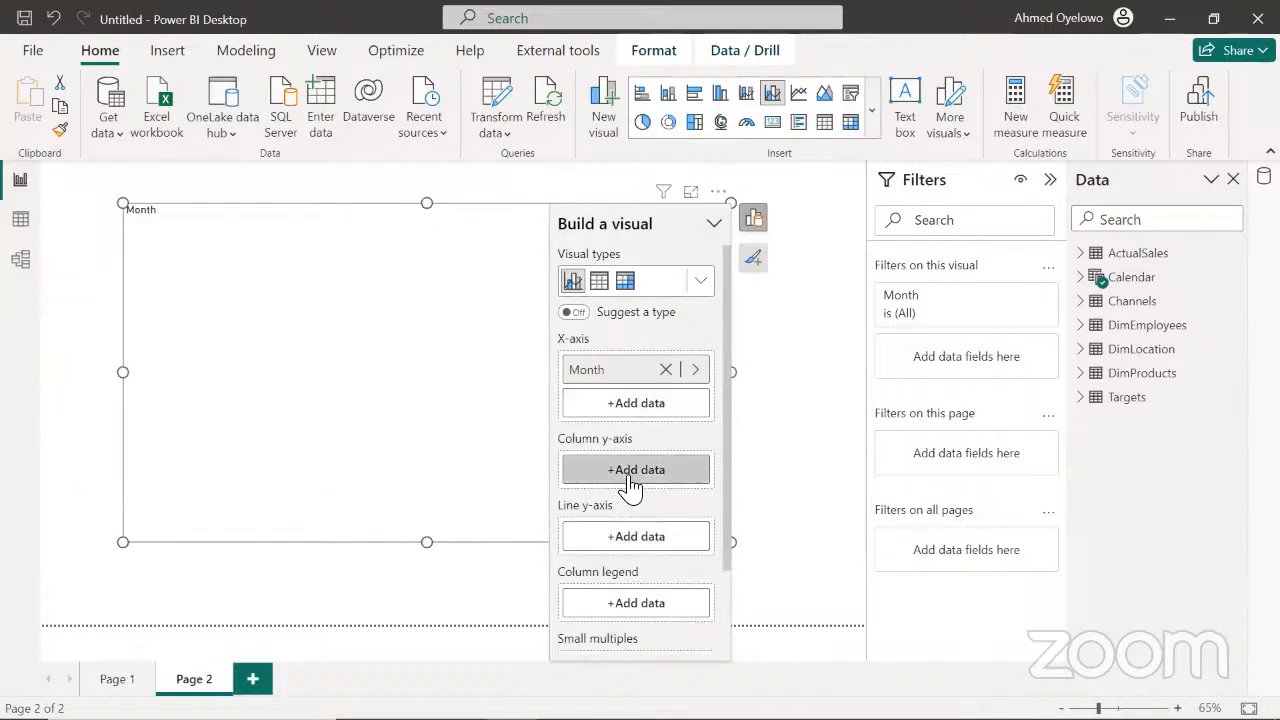
Add Quantity from ActualSales and TargetQty from Targets to the chart's column y-axis
left_click(629, 474)
left_click(743, 106)
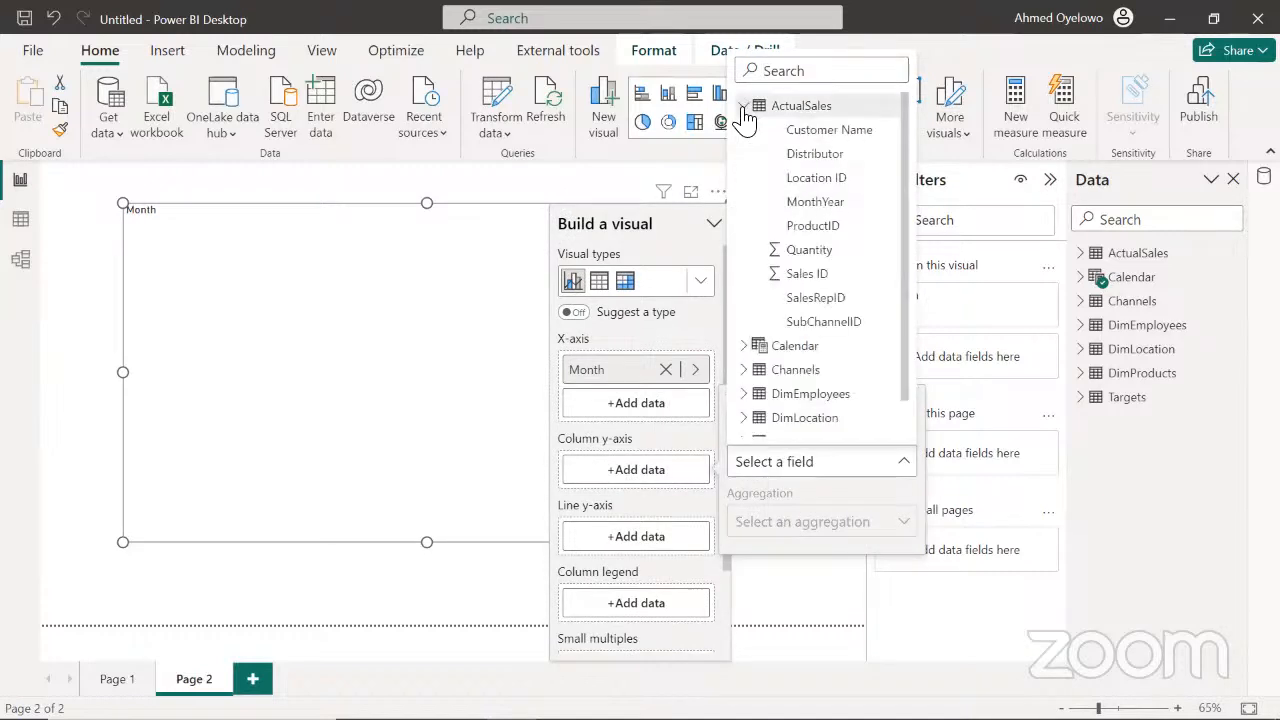
left_click(809, 250)
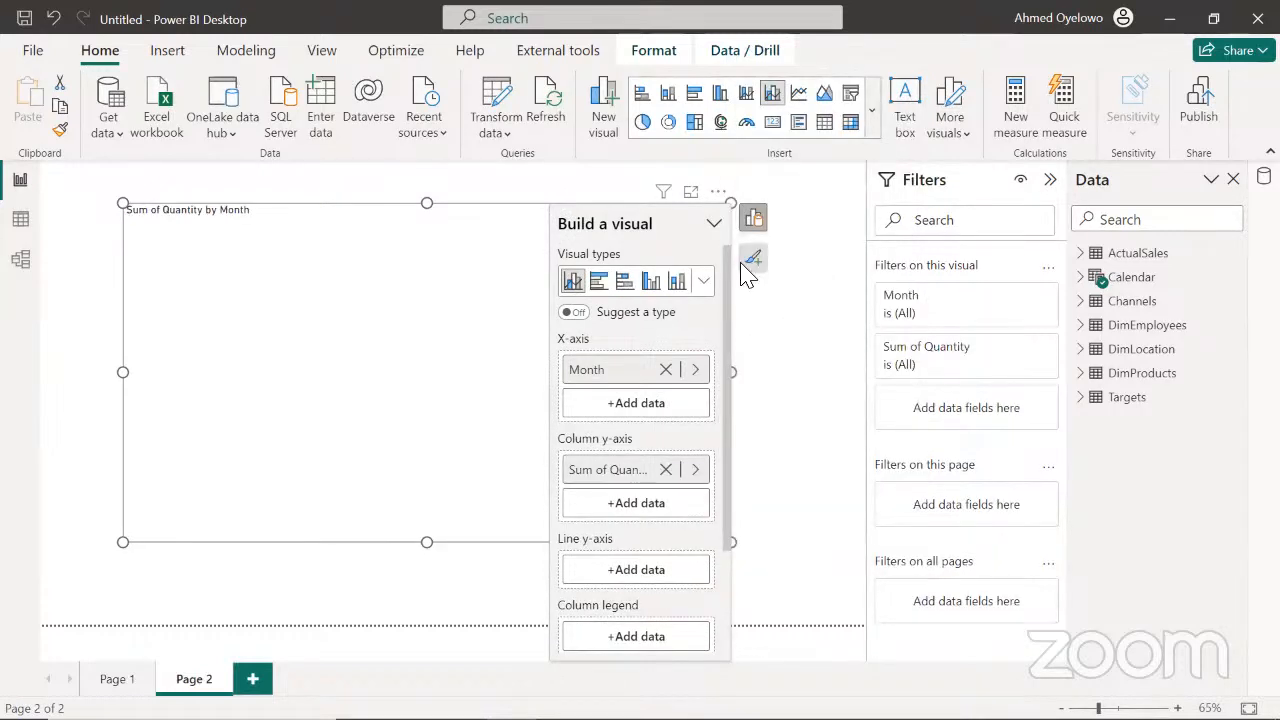
left_click(635, 502)
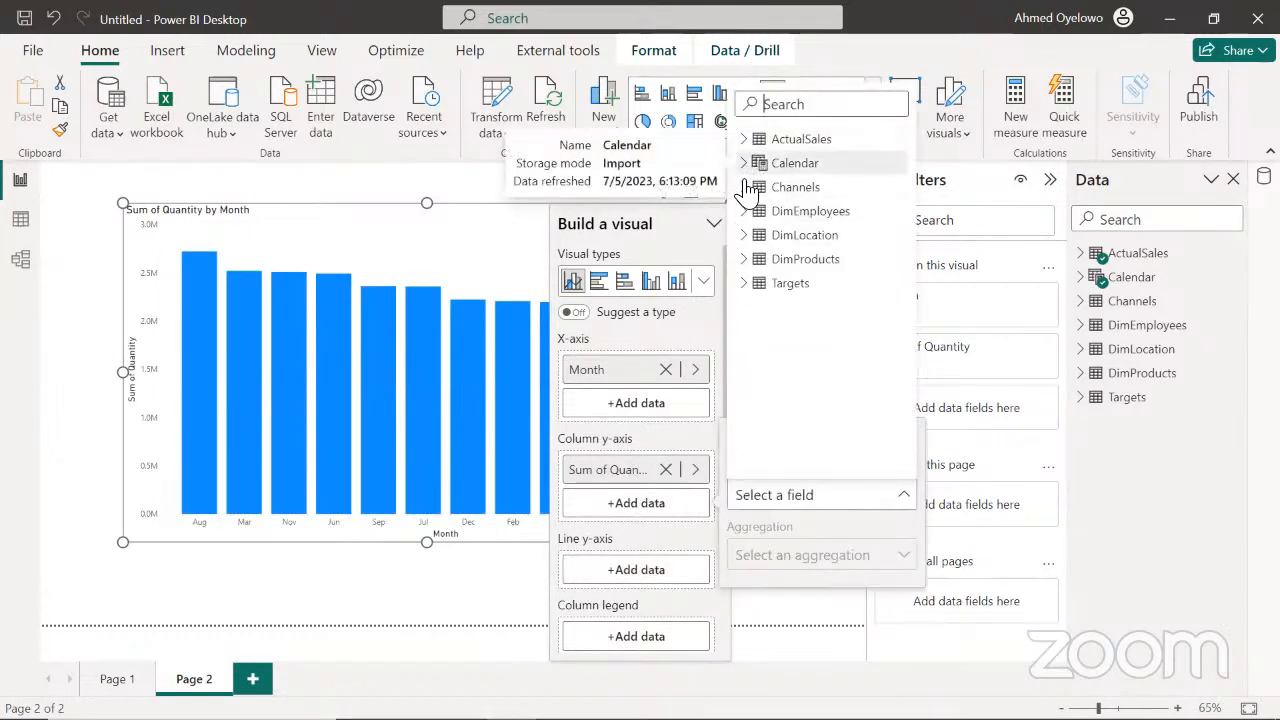
left_click(748, 285)
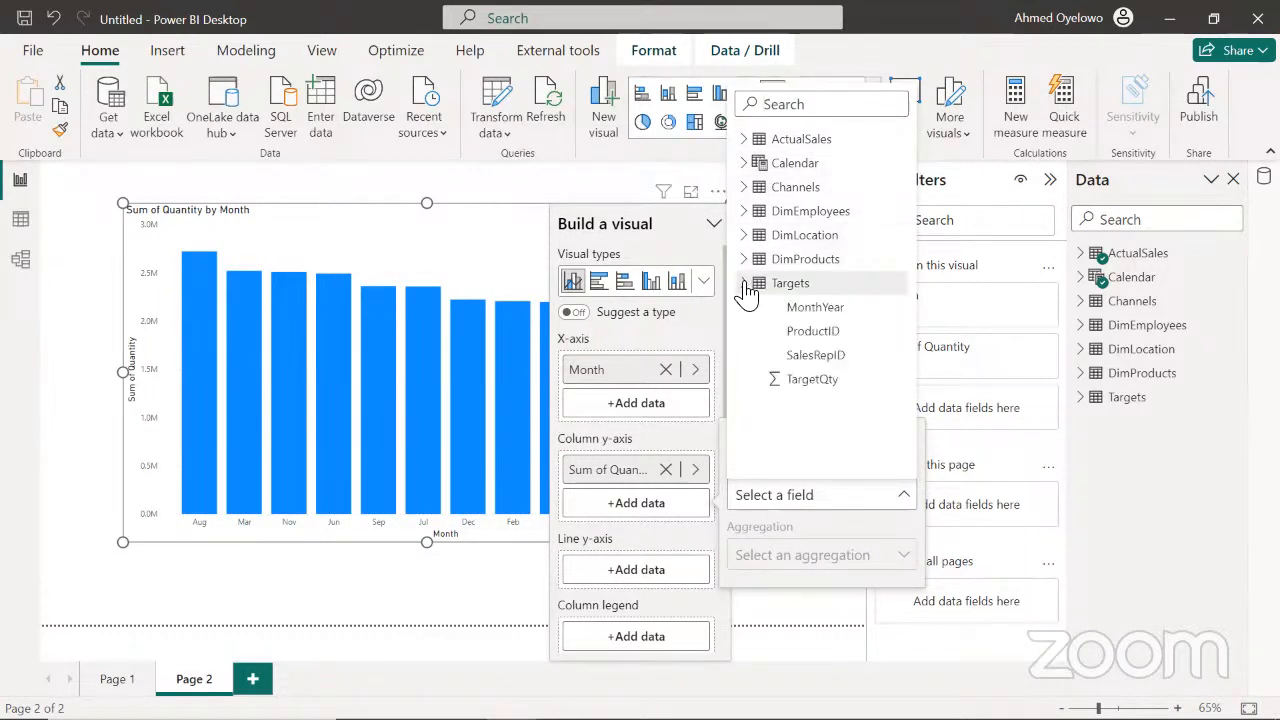
left_click(800, 379)
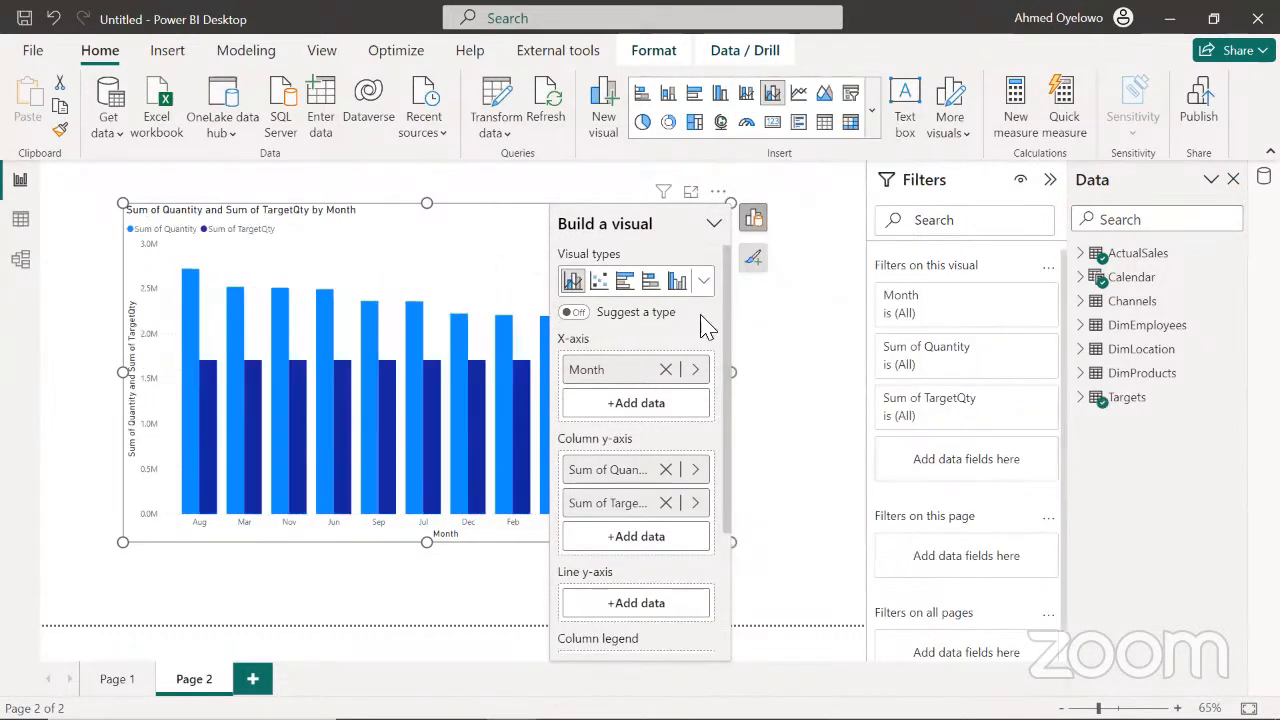
Shift the monthly chart toward the page's upper-left corner and open it in focus mode
left_click_drag(500, 247, 471, 225)
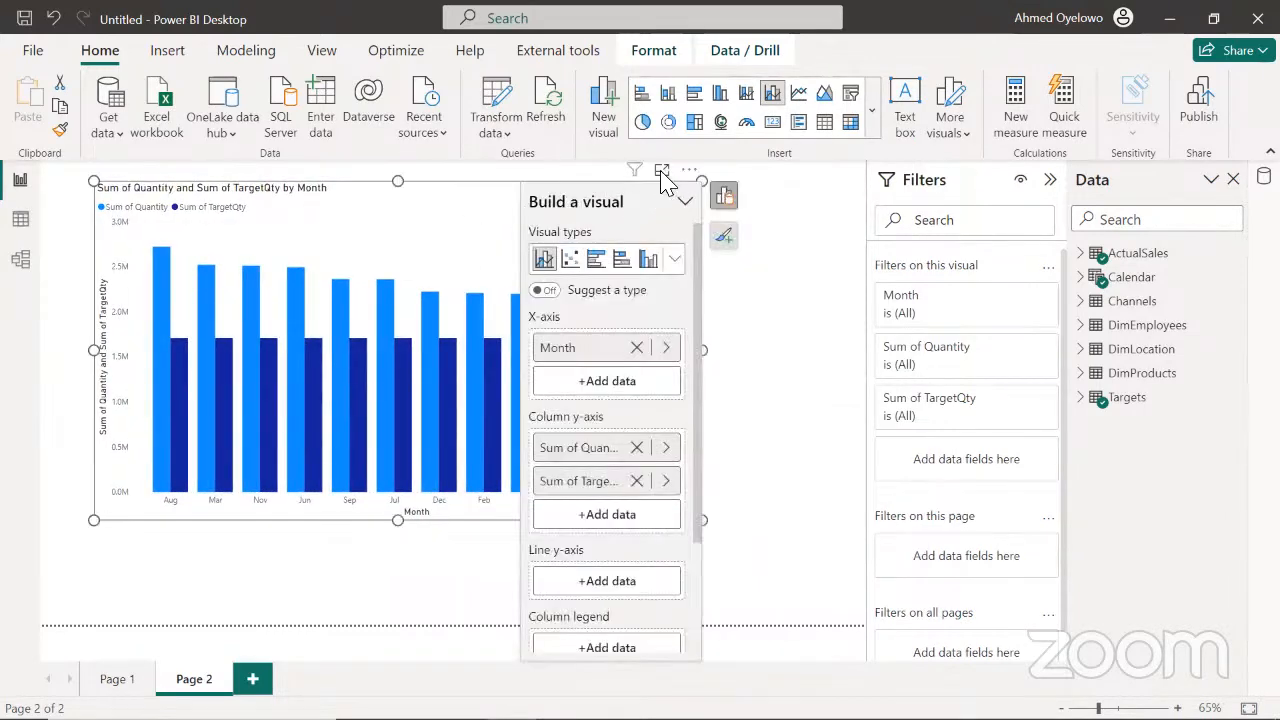
left_click(662, 172)
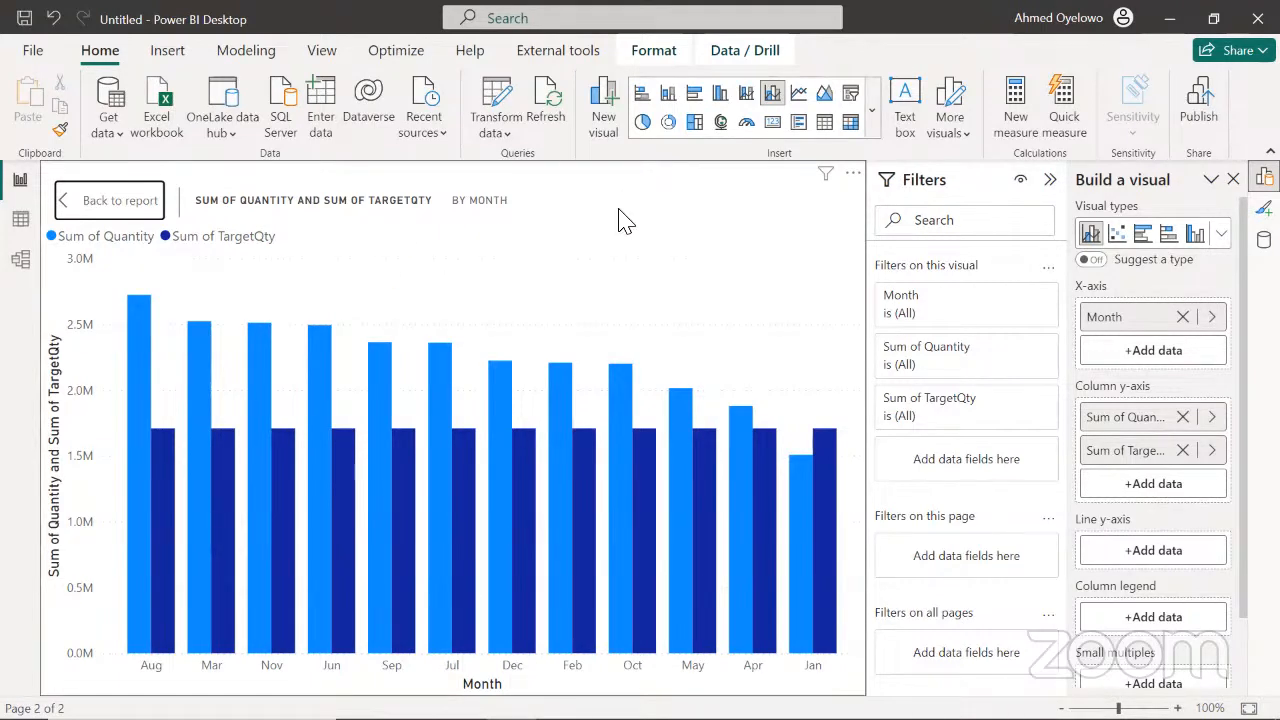
Set the Calendar table's Month column to sort by the Month No column
left_click(20, 226)
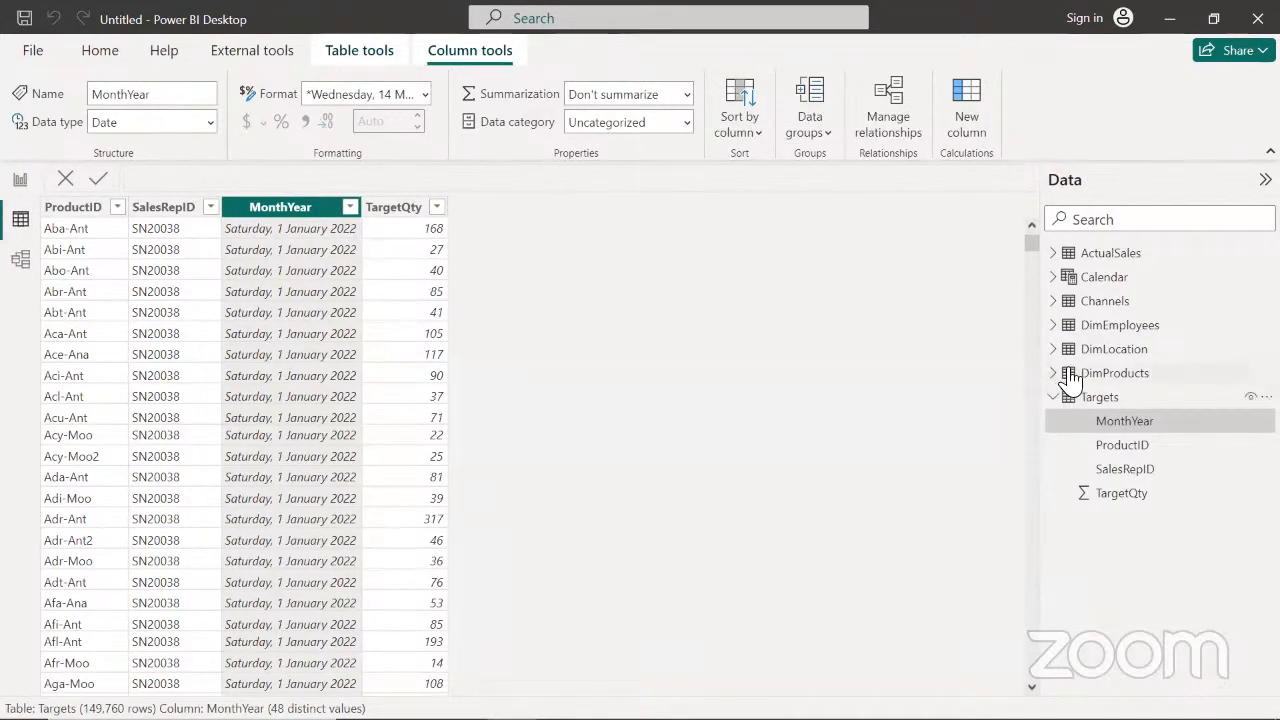
left_click(1104, 286)
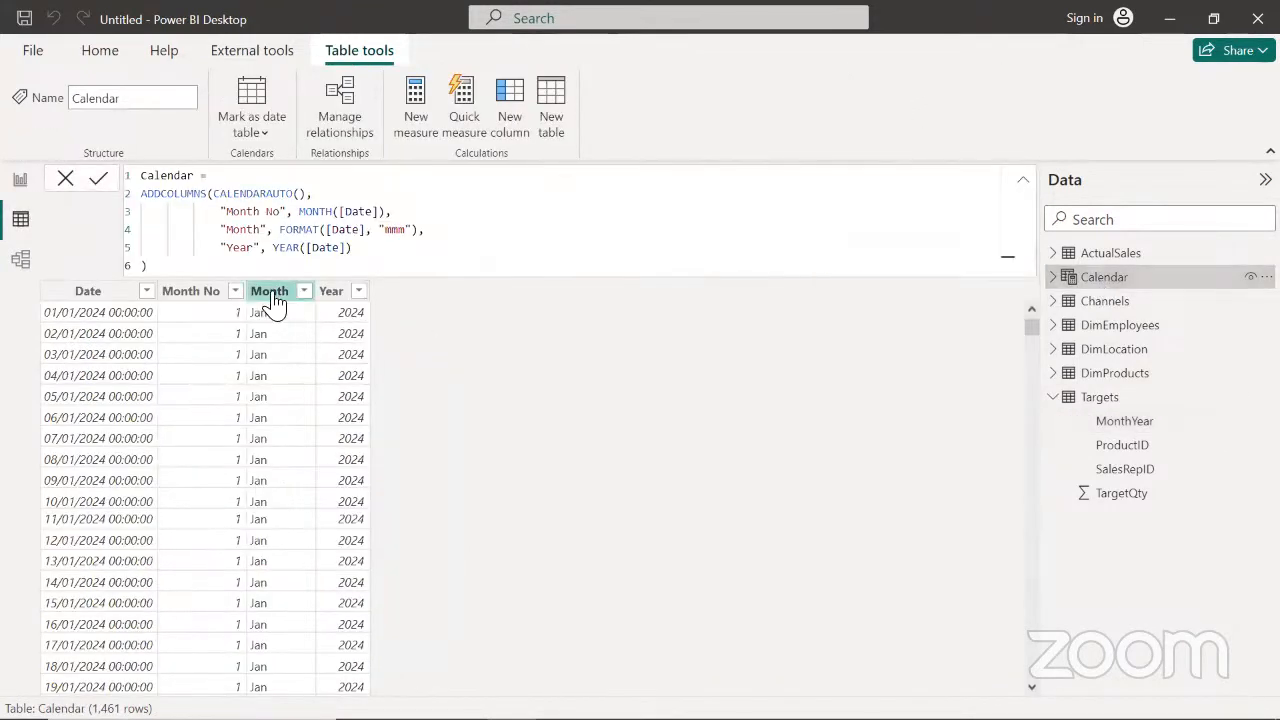
left_click(270, 292)
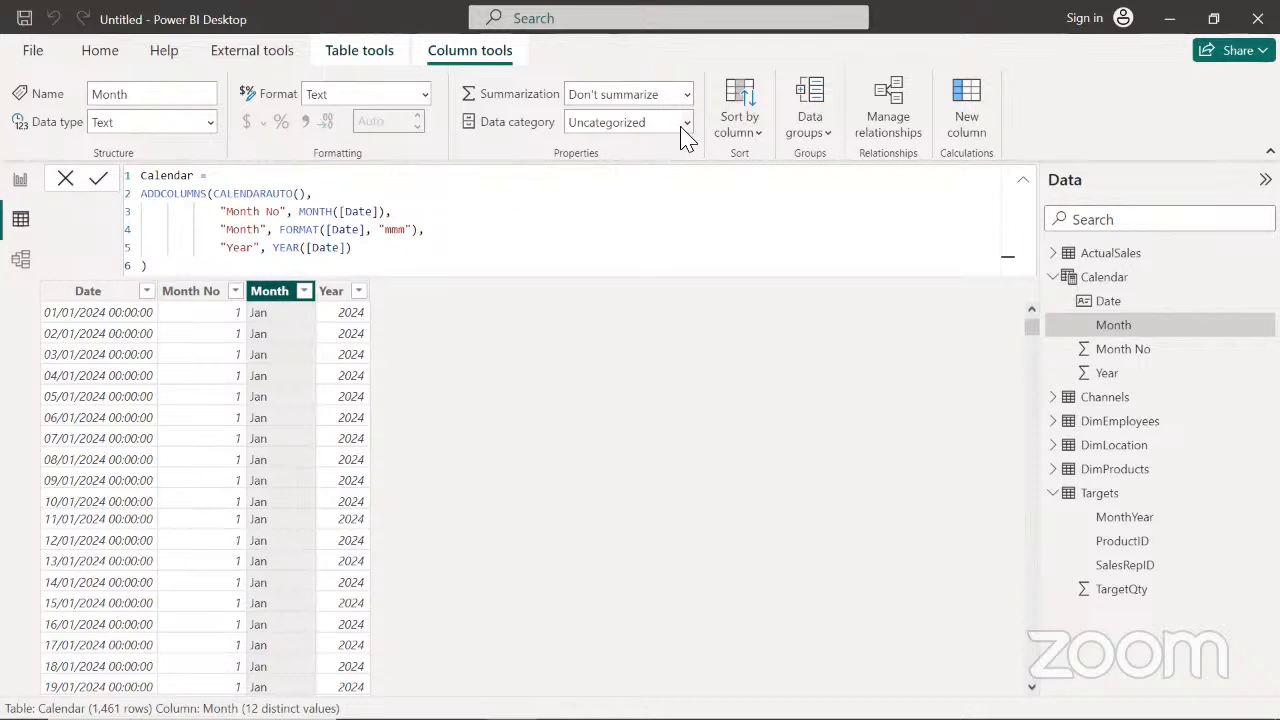
left_click(750, 132)
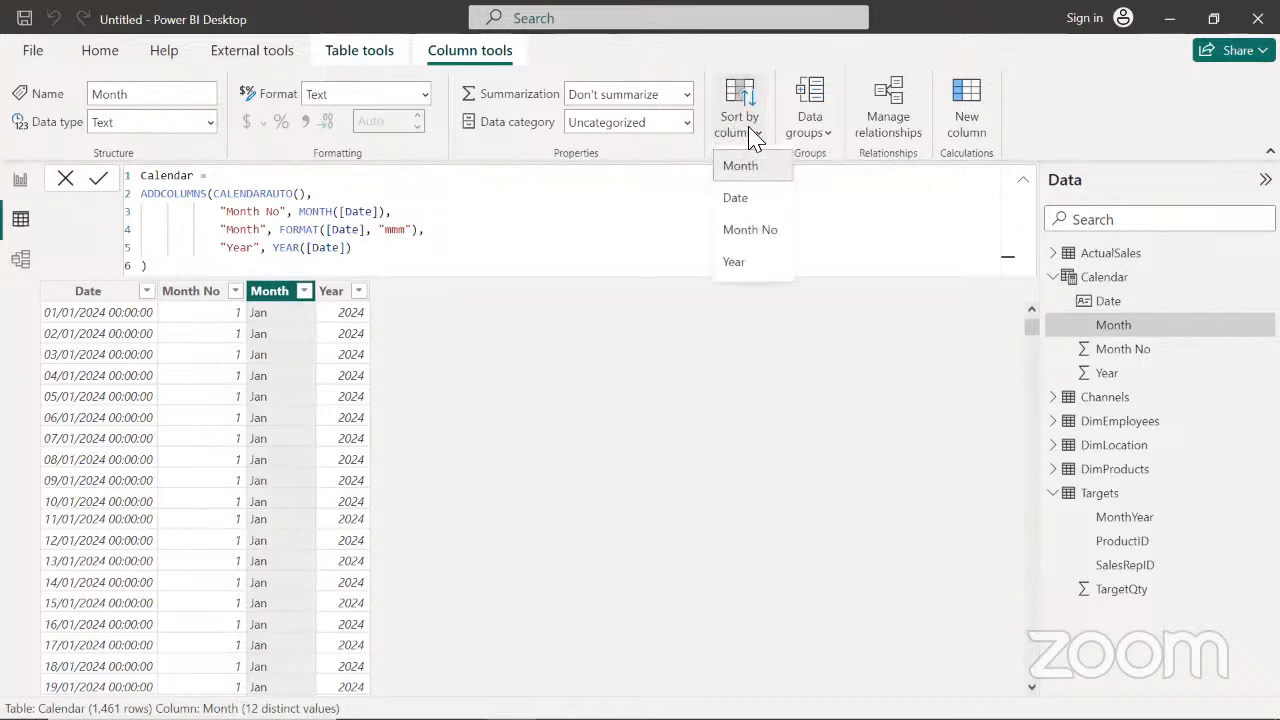
left_click(746, 231)
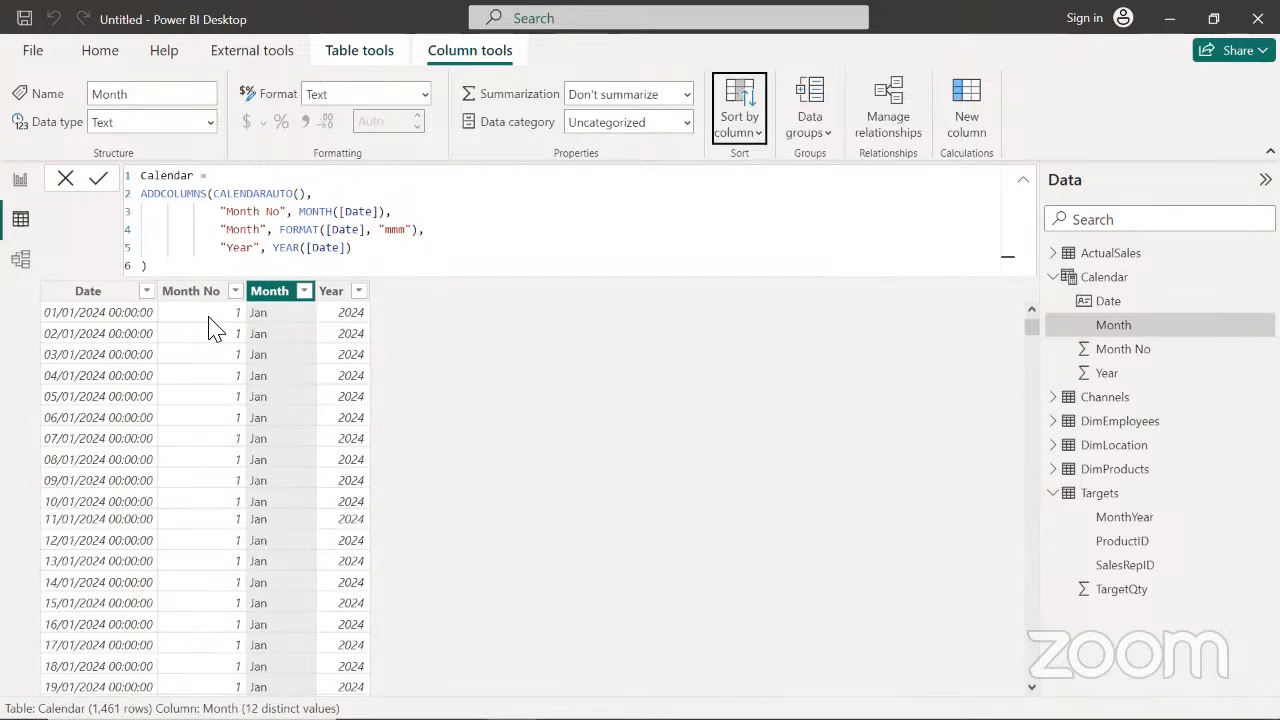
Return to the report and sort the monthly chart's axis by Month instead of by quantity
left_click(20, 183)
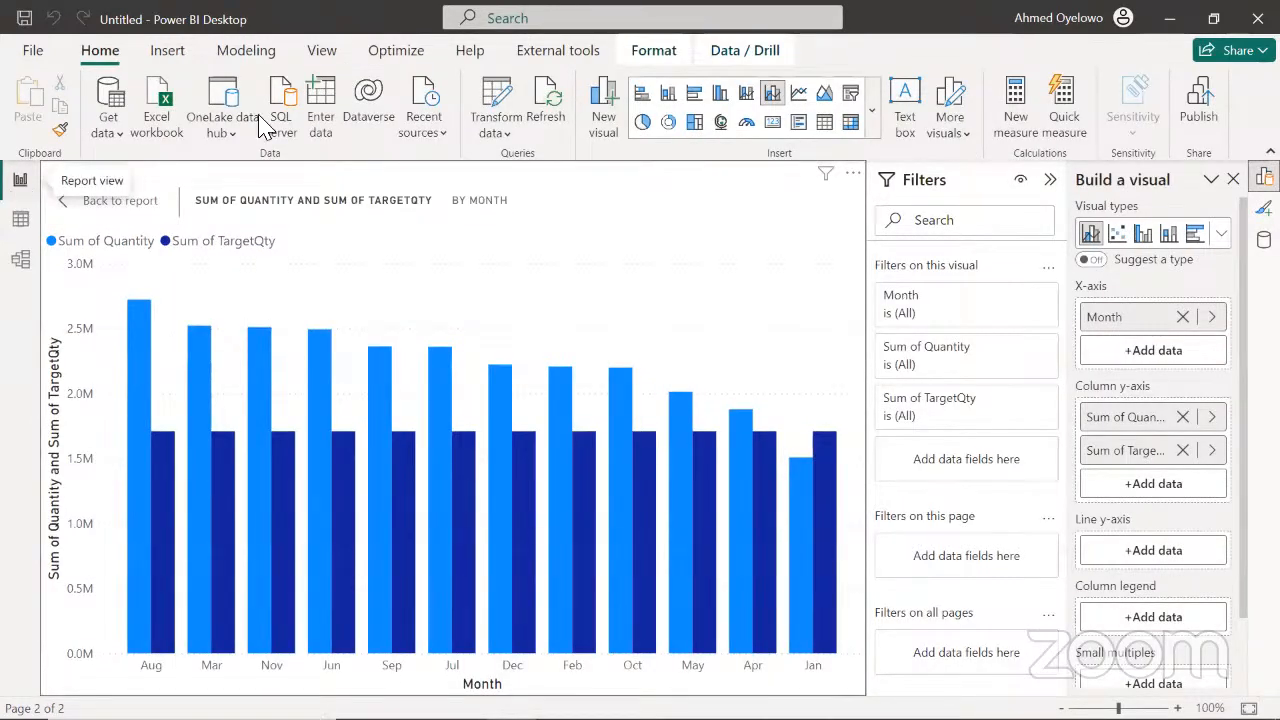
left_click(853, 182)
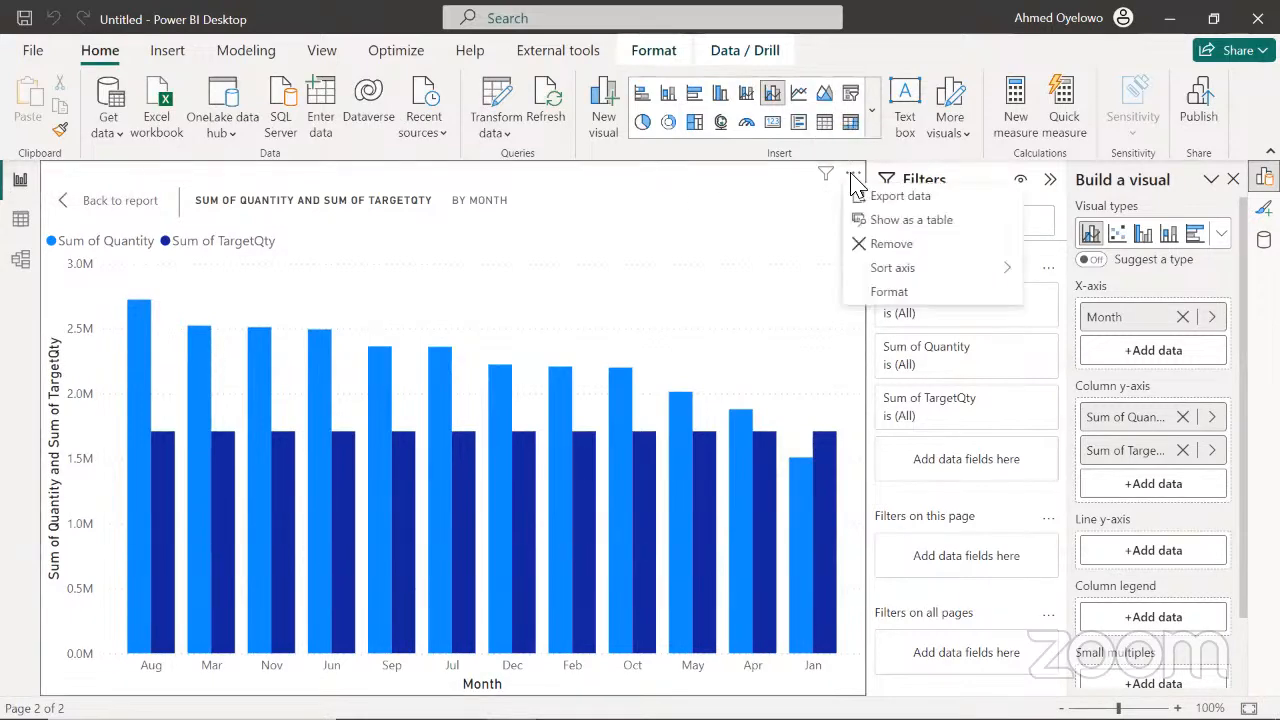
mouse_move(893, 274)
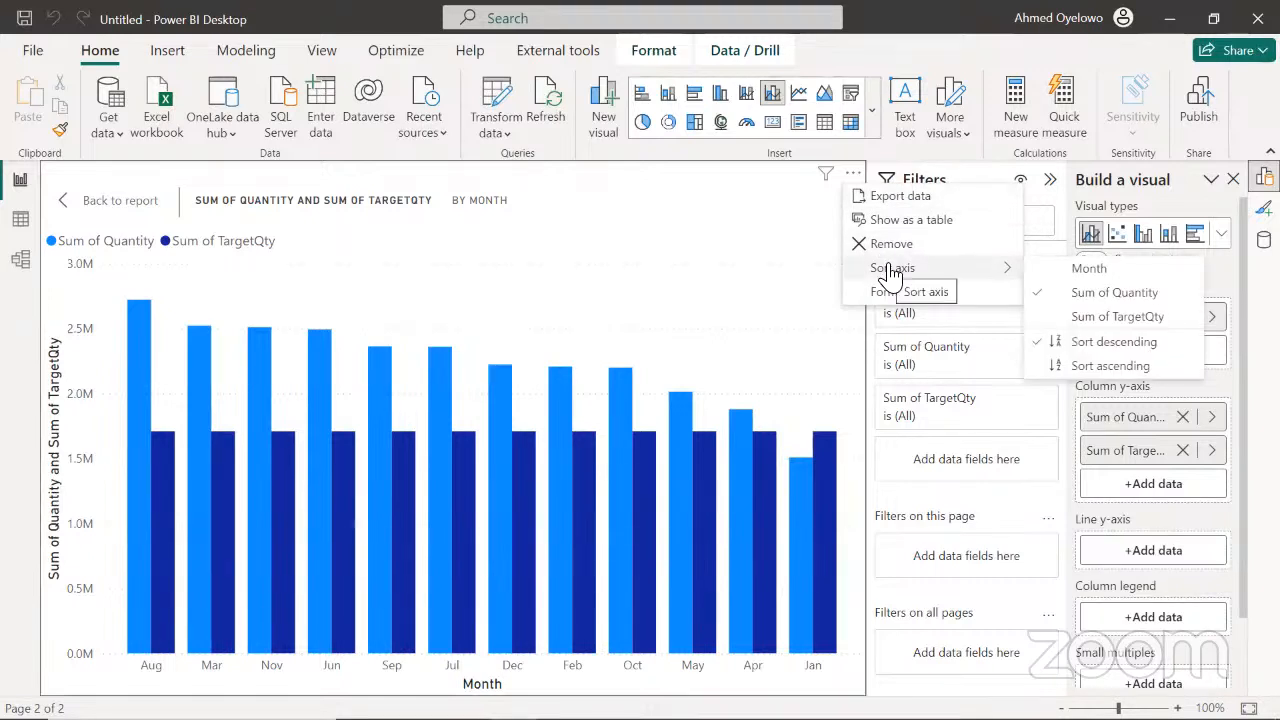
left_click(1086, 269)
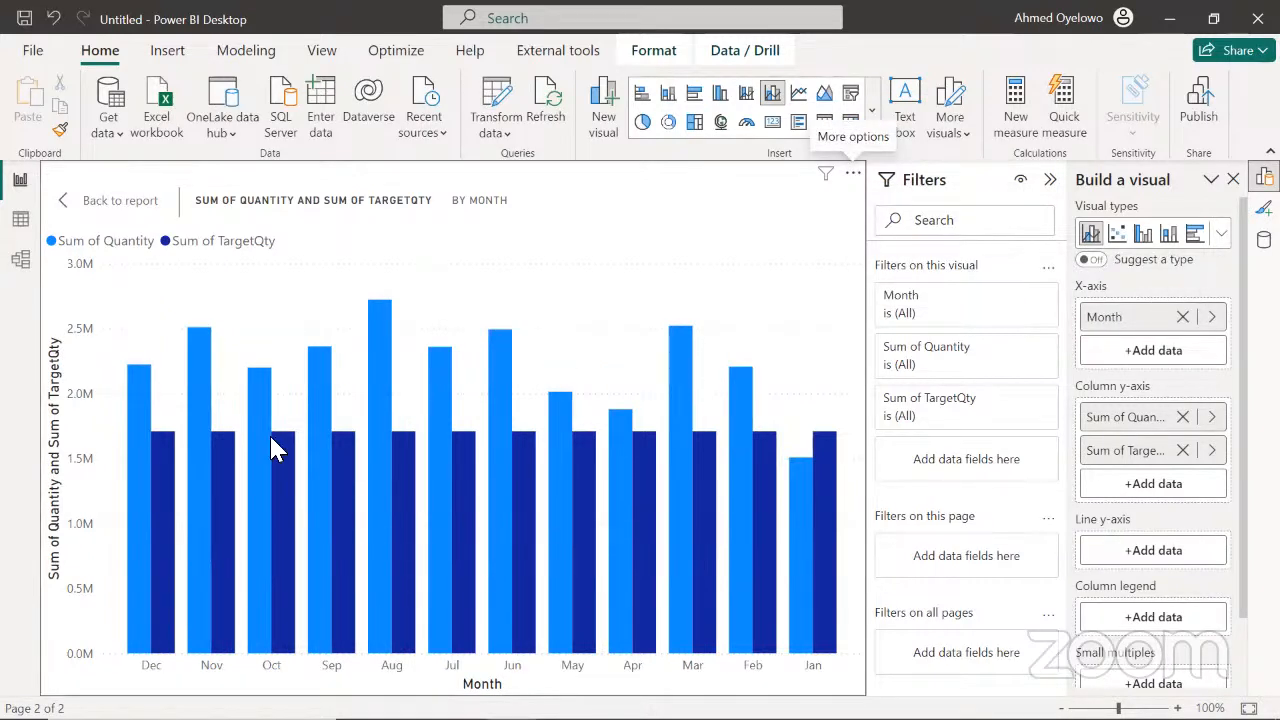
Sort the monthly chart's Month axis in ascending order and leave focus mode to return to the report page
left_click(853, 174)
mouse_move(922, 267)
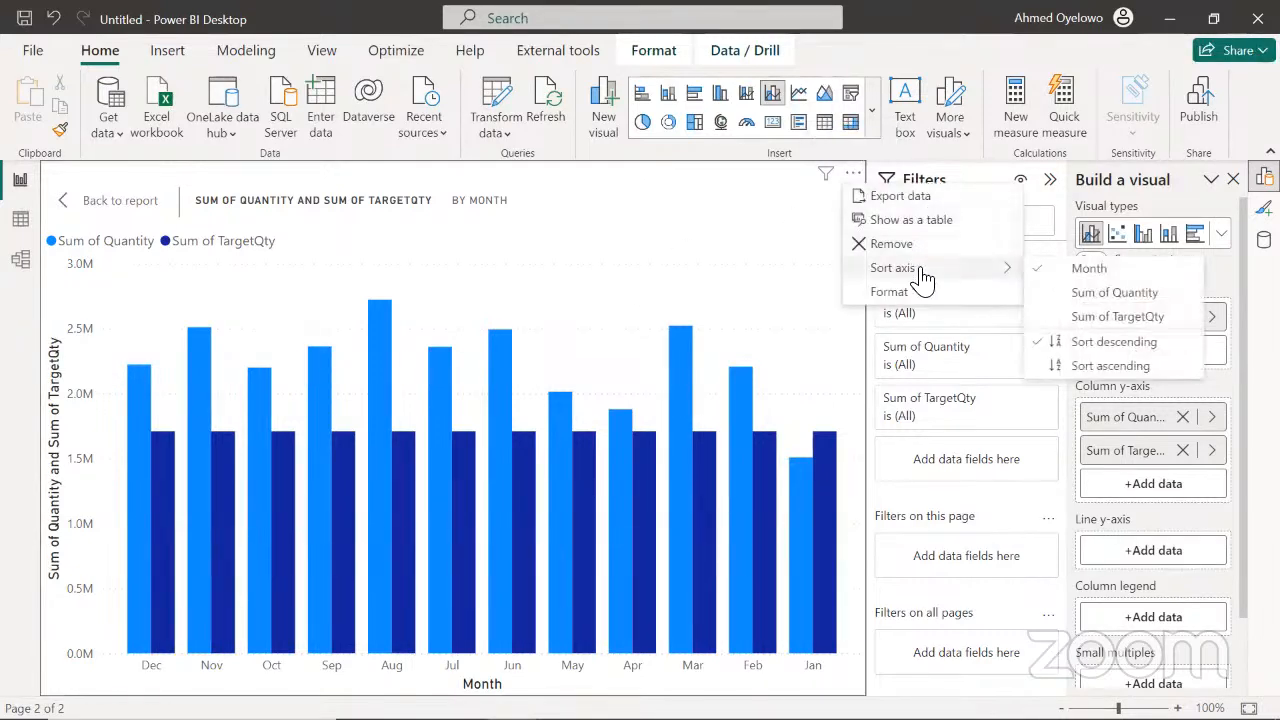
left_click(1090, 368)
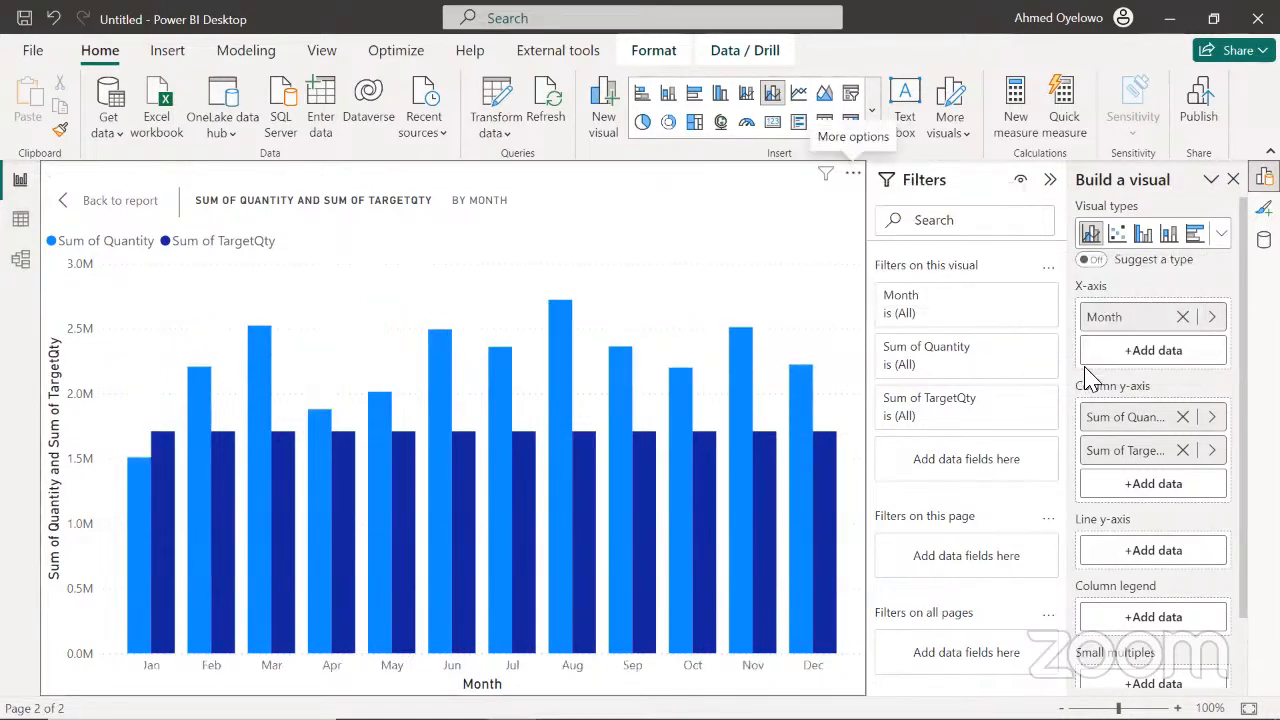
left_click(100, 213)
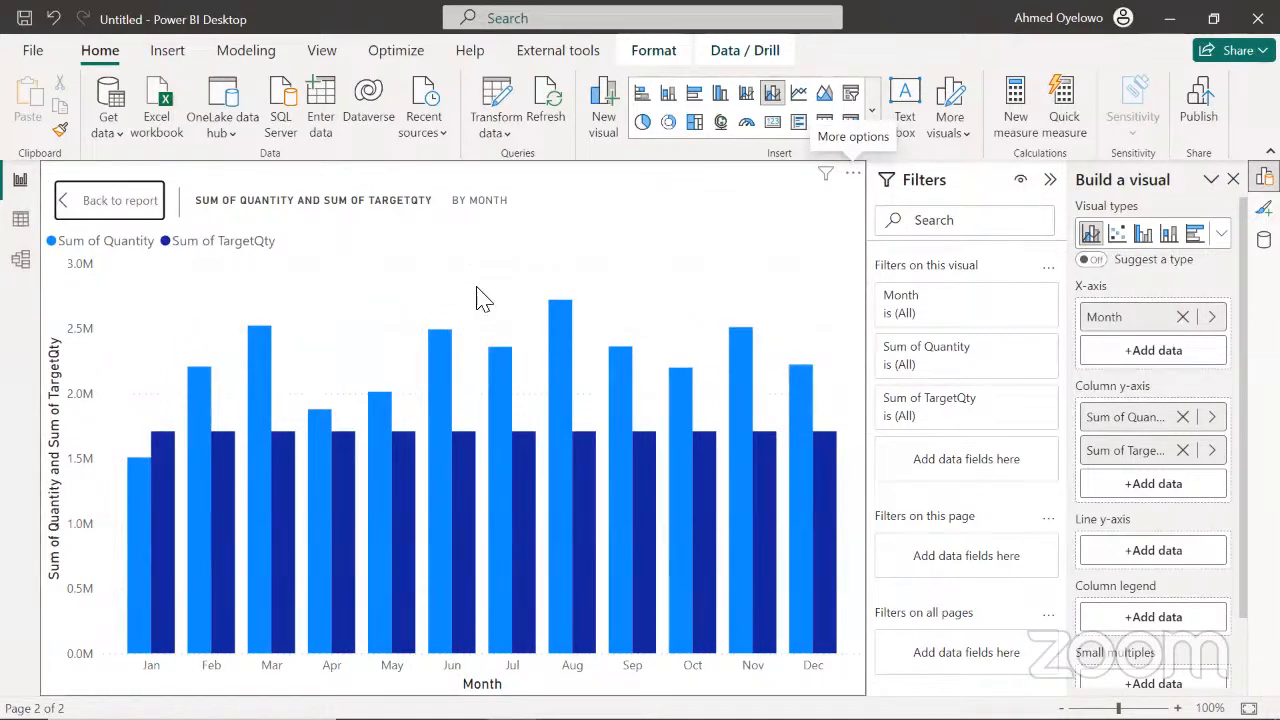
Enlarge the monthly chart to fill most of the report page, nudge it slightly down and right, and deselect it
left_click_drag(699, 521, 797, 578)
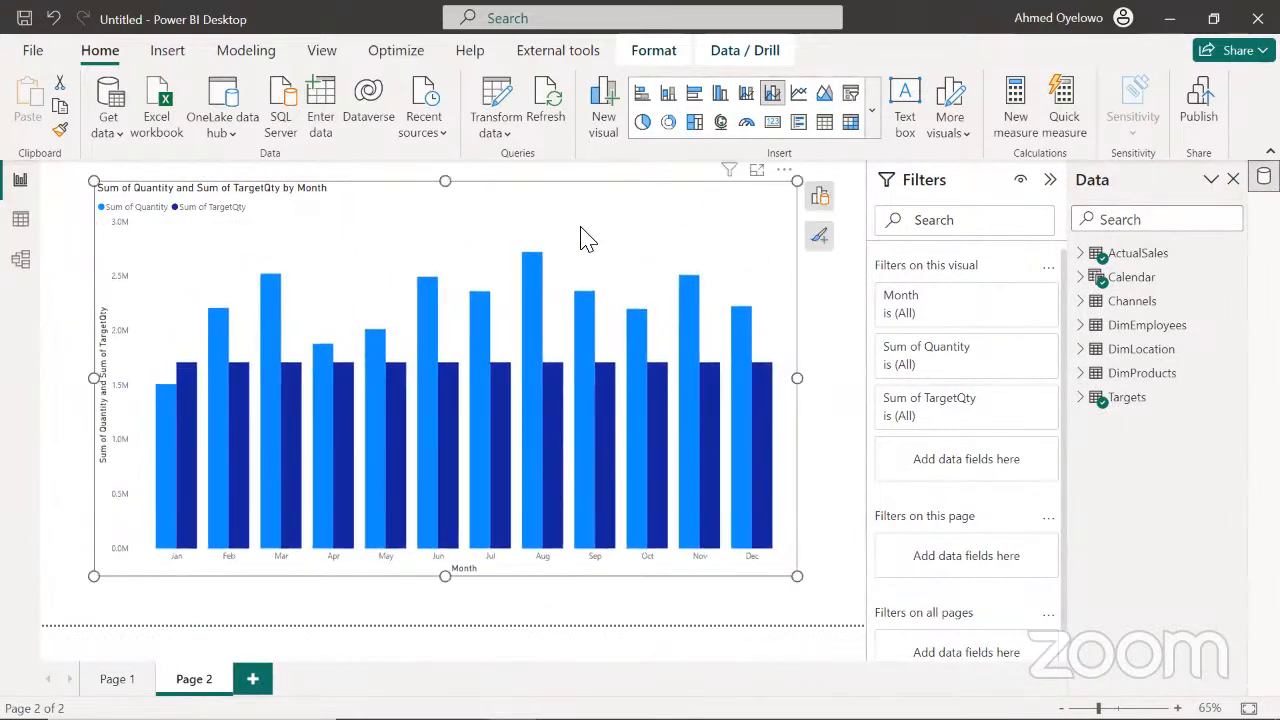
left_click_drag(573, 228, 581, 233)
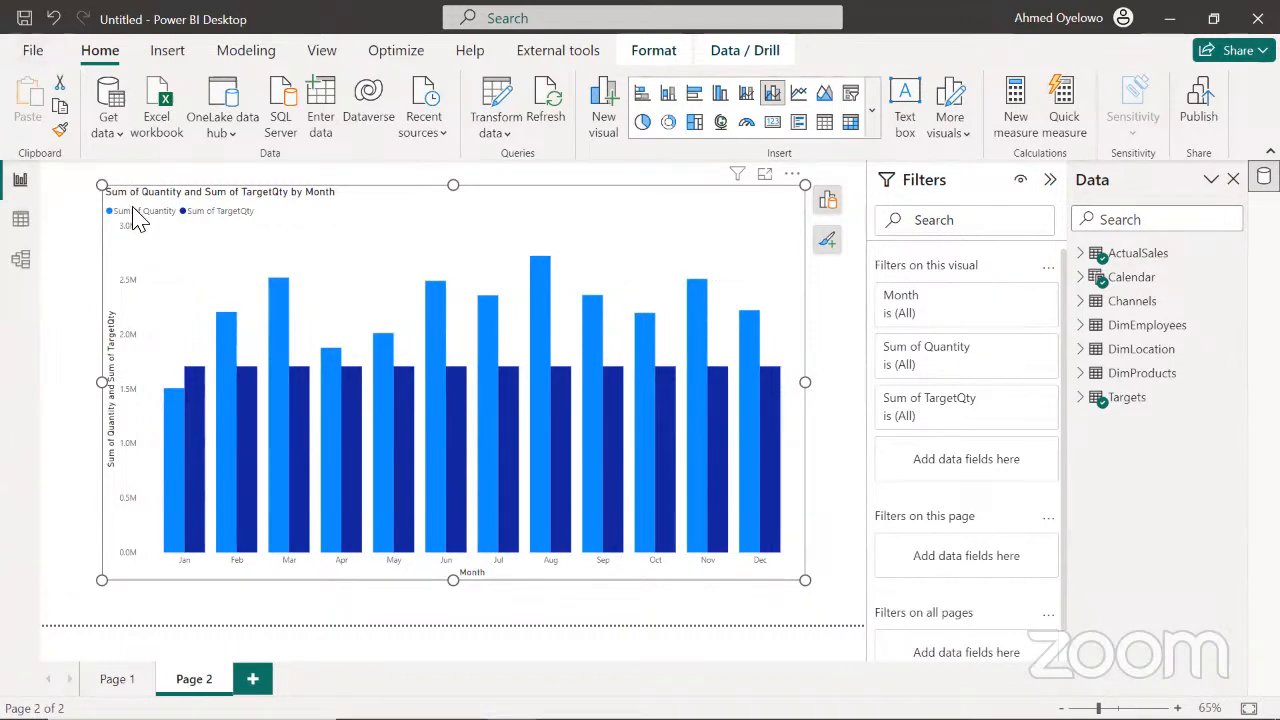
left_click(60, 225)
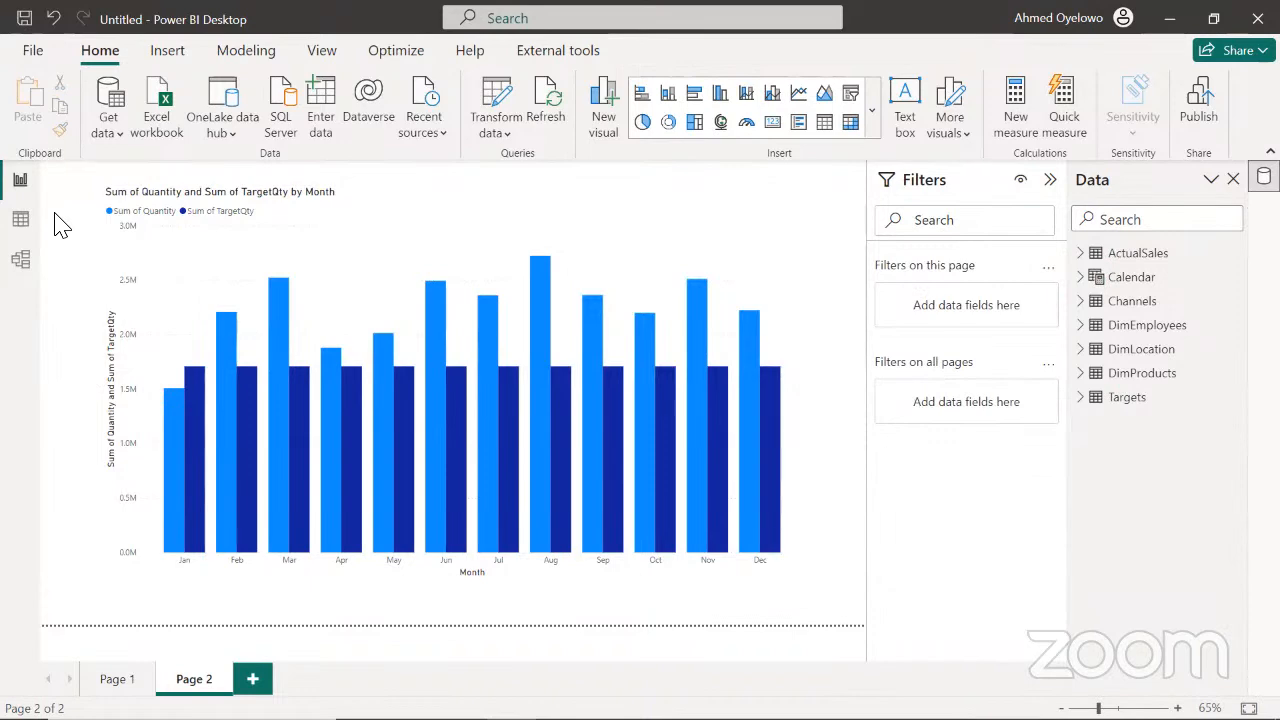
key("alt+Tab")
key("alt+Tab")
key("alt+Tab")
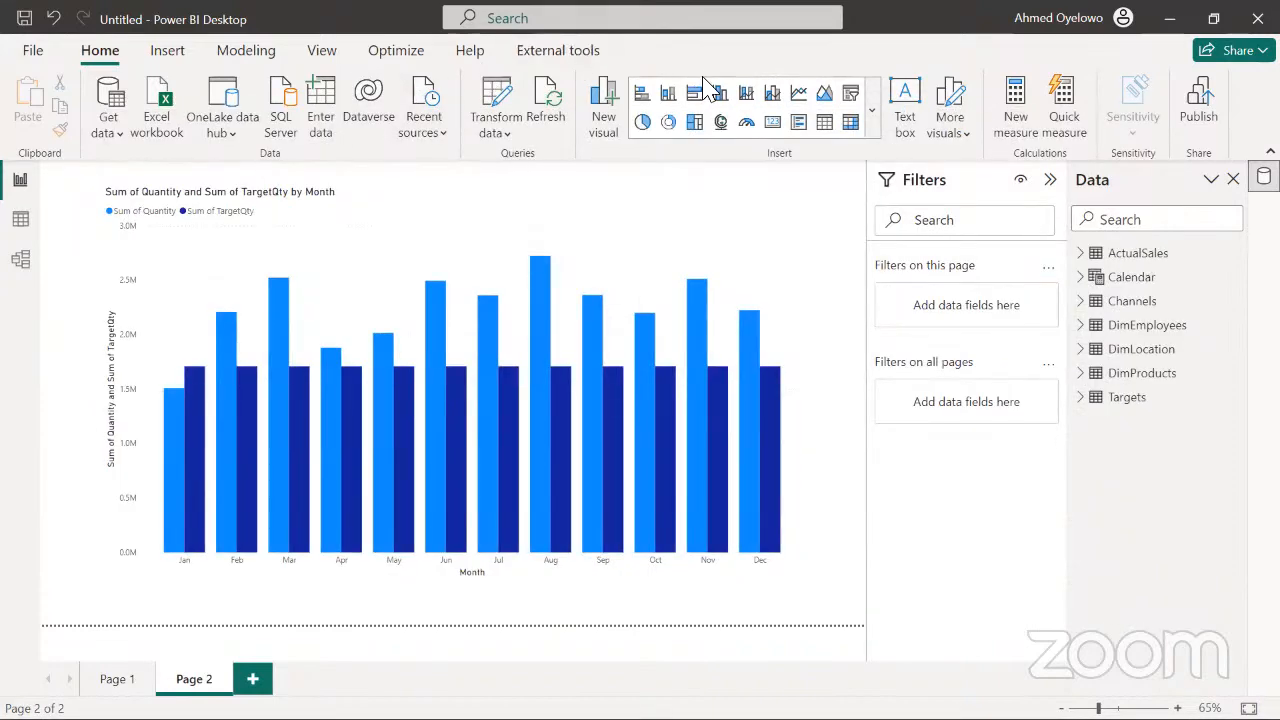